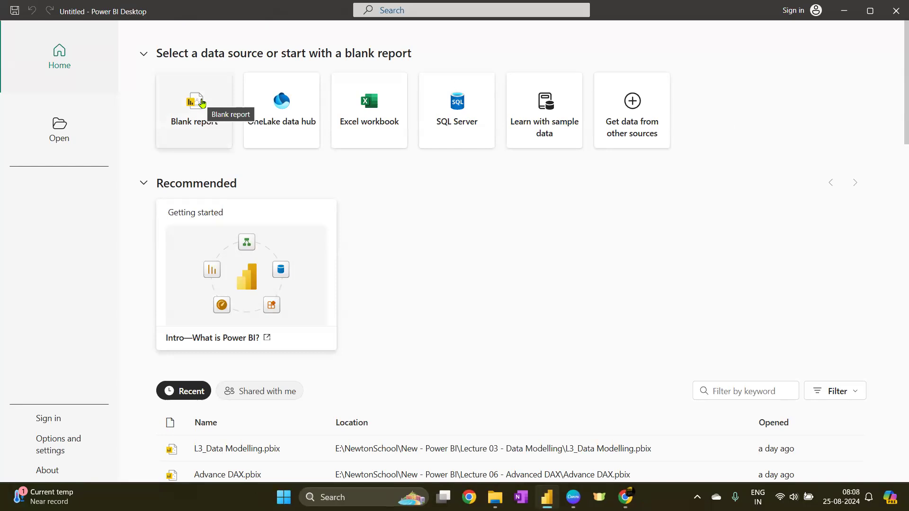
Start a blank report and import the telecom.xlsx Excel workbook from the Dataset folder
click(202, 103)
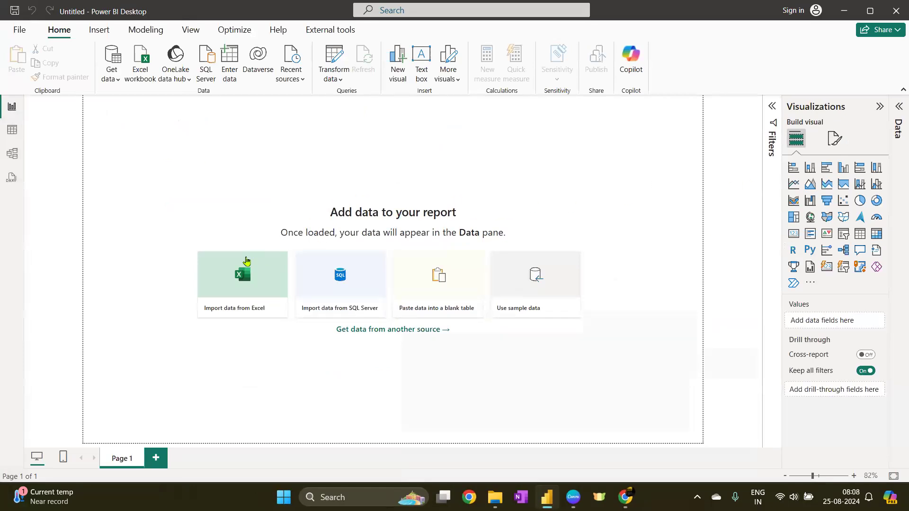
click(232, 287)
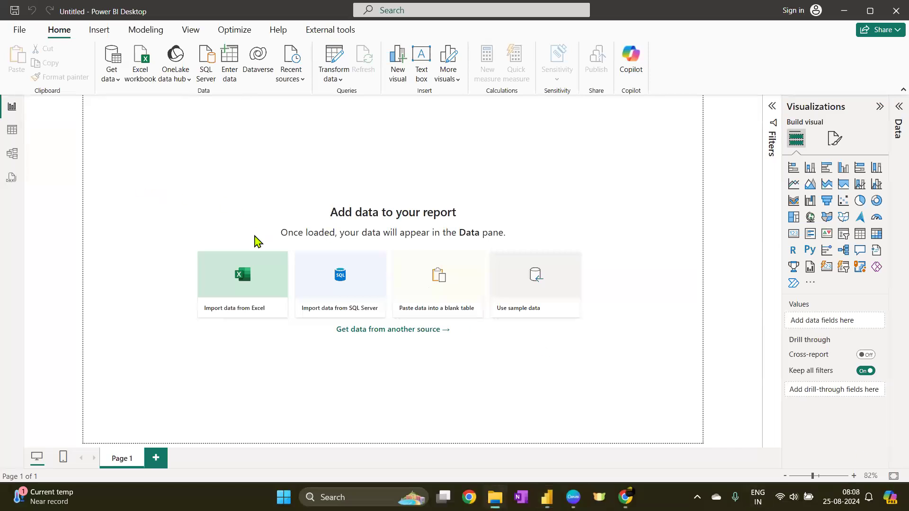
click(248, 283)
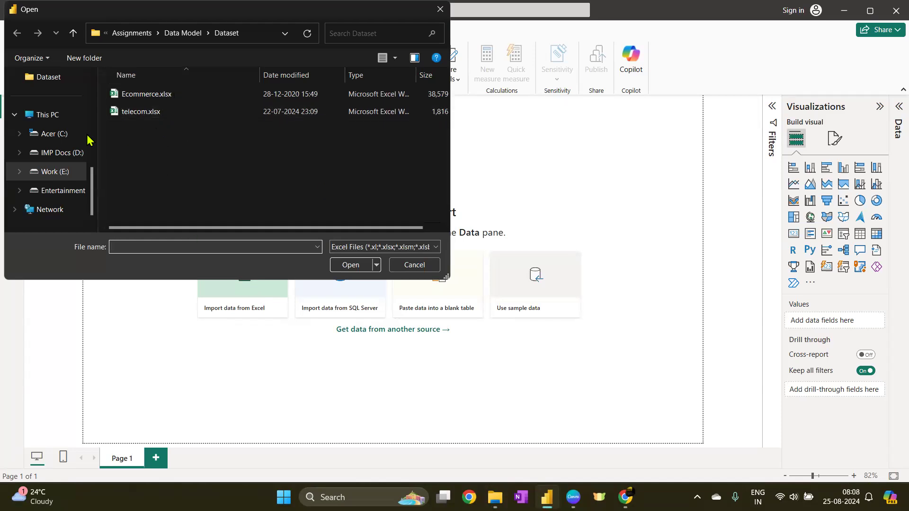
click(182, 115)
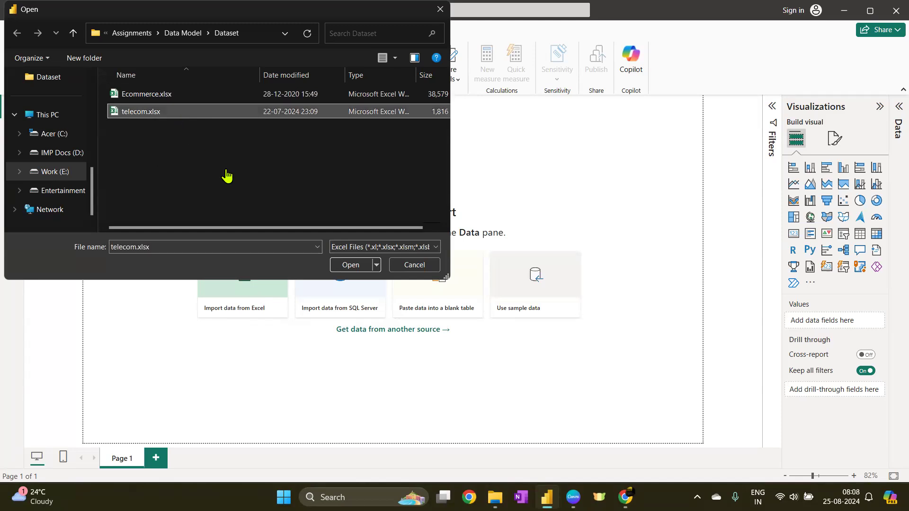
click(351, 265)
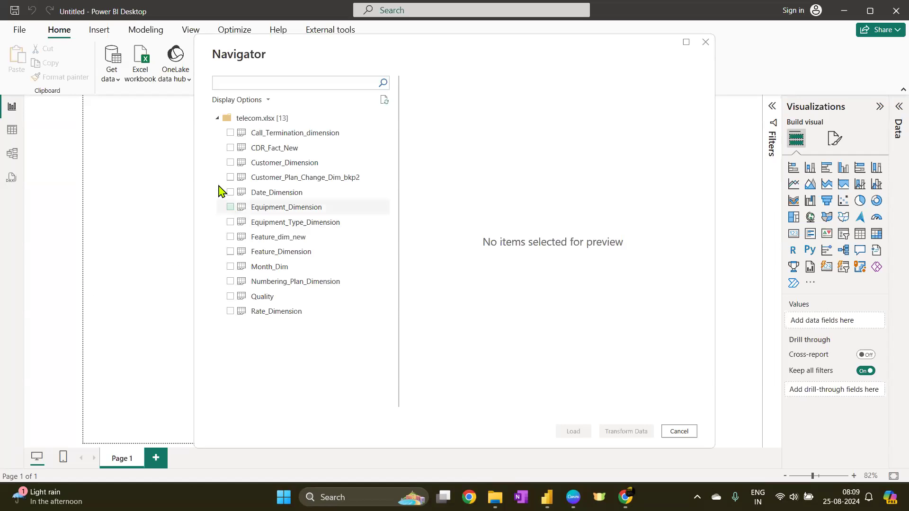
Select all 13 tables of telecom.xlsx in the Navigator and open them for transformation in Power Query
click(230, 133)
click(230, 147)
click(231, 162)
click(230, 178)
click(232, 207)
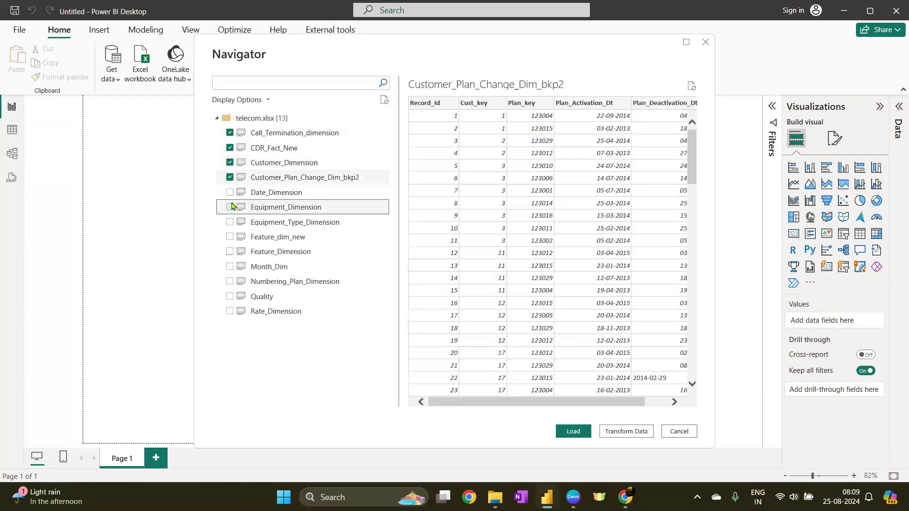
click(230, 193)
click(231, 207)
click(230, 222)
click(230, 237)
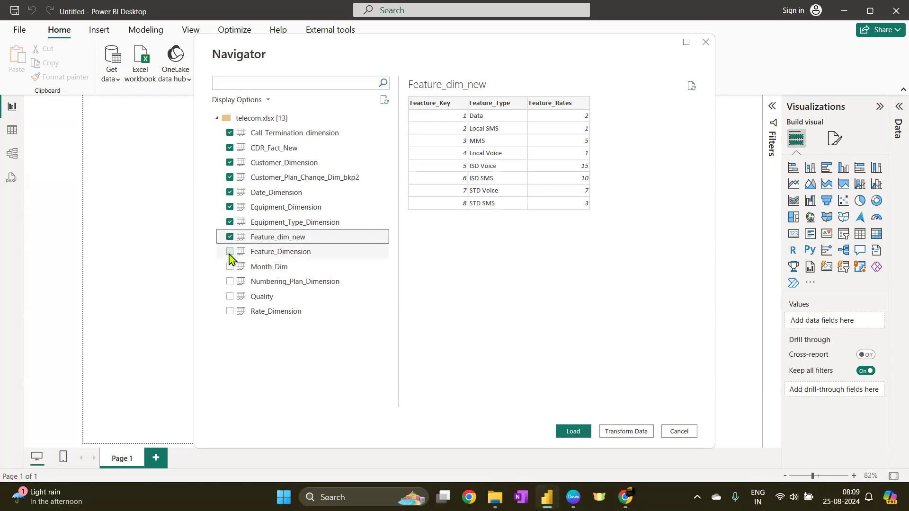
click(230, 252)
click(230, 266)
click(230, 281)
click(230, 297)
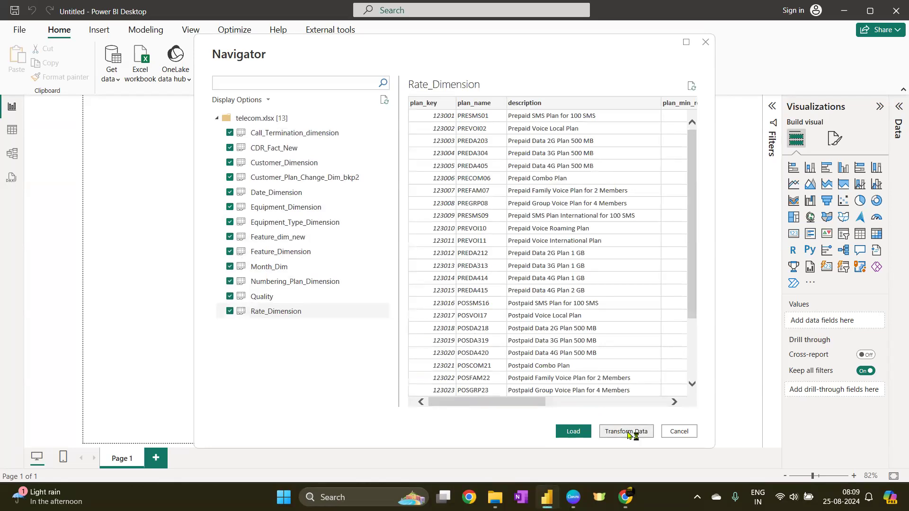
click(627, 432)
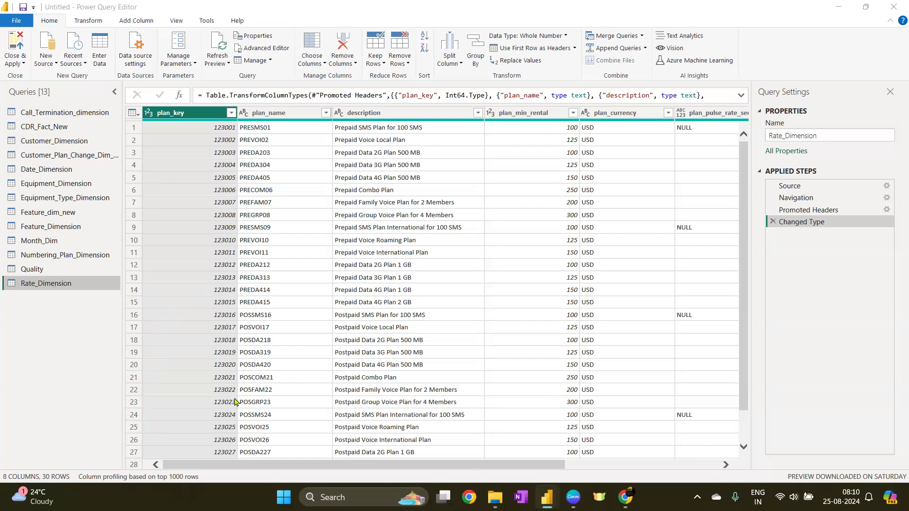
Turn on column distribution in the data preview view options
drag(299, 465, 268, 409)
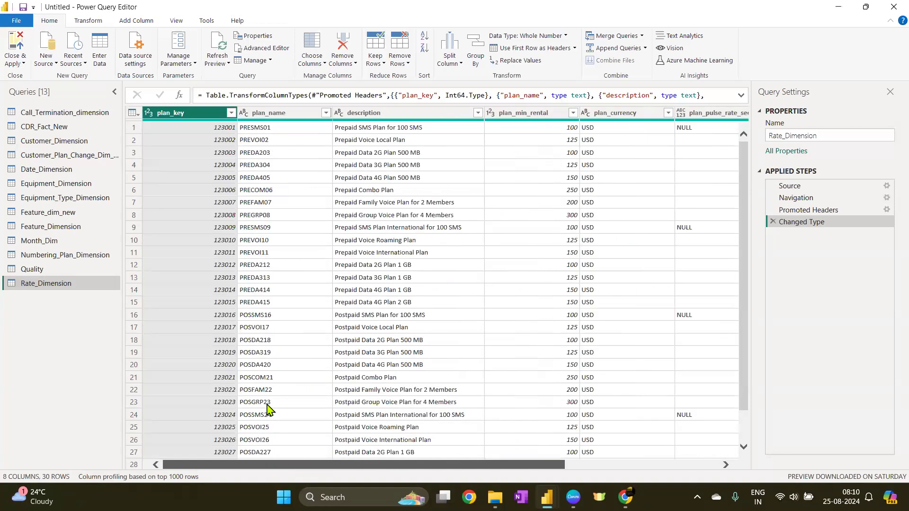
click(176, 114)
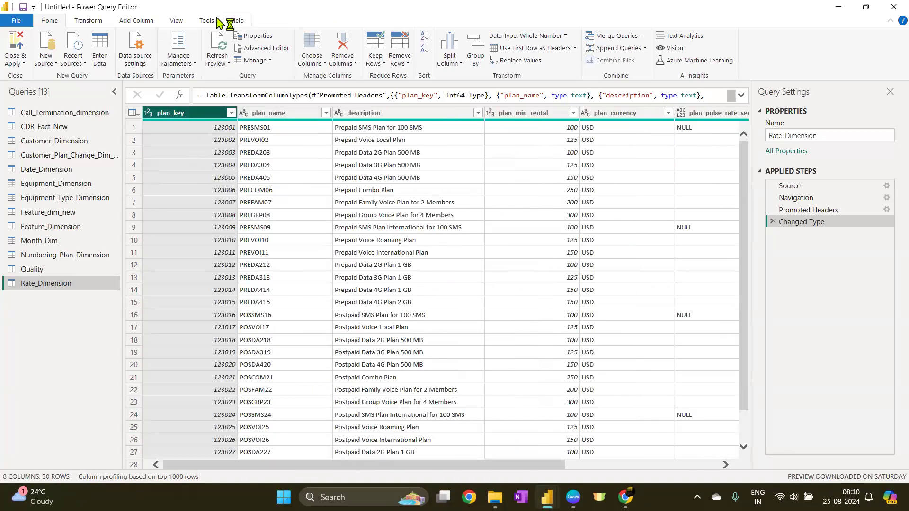
click(176, 21)
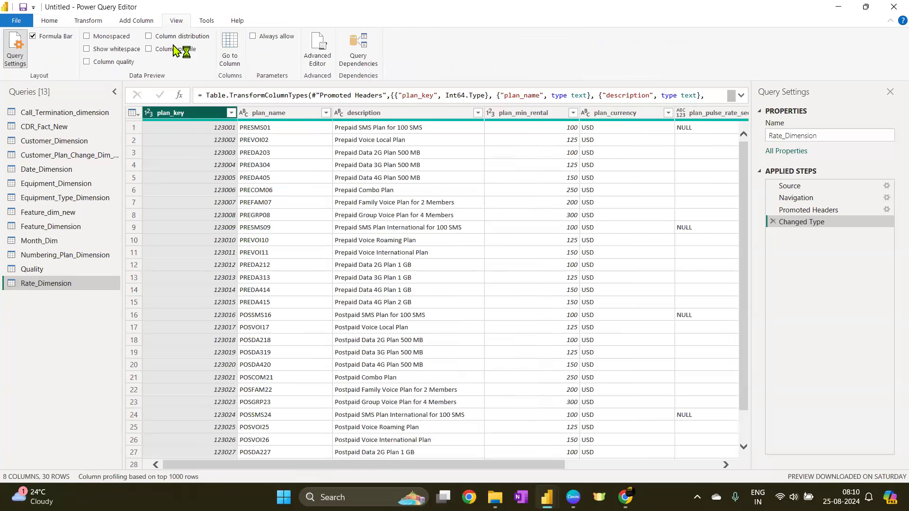
click(149, 37)
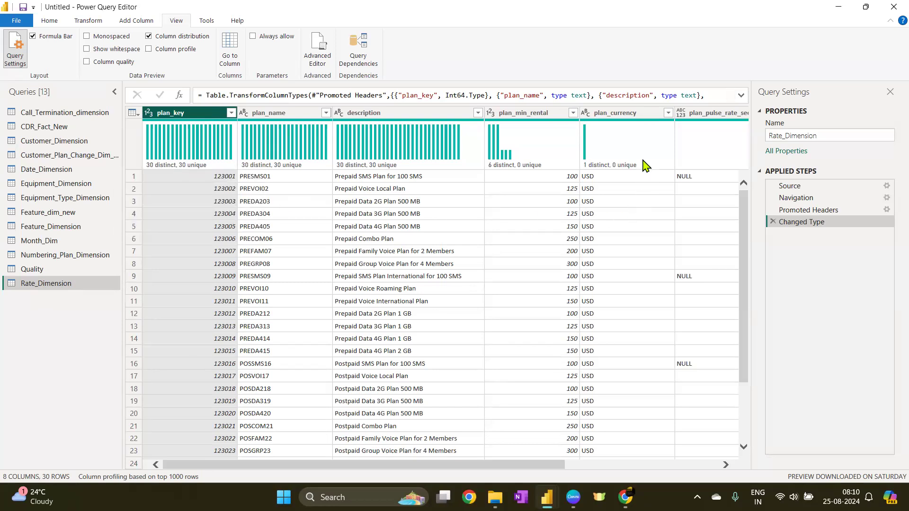
Rename the Quality query to Quality_Dimension
mouse_move(216, 174)
mouse_move(198, 172)
click(265, 116)
click(164, 115)
click(54, 271)
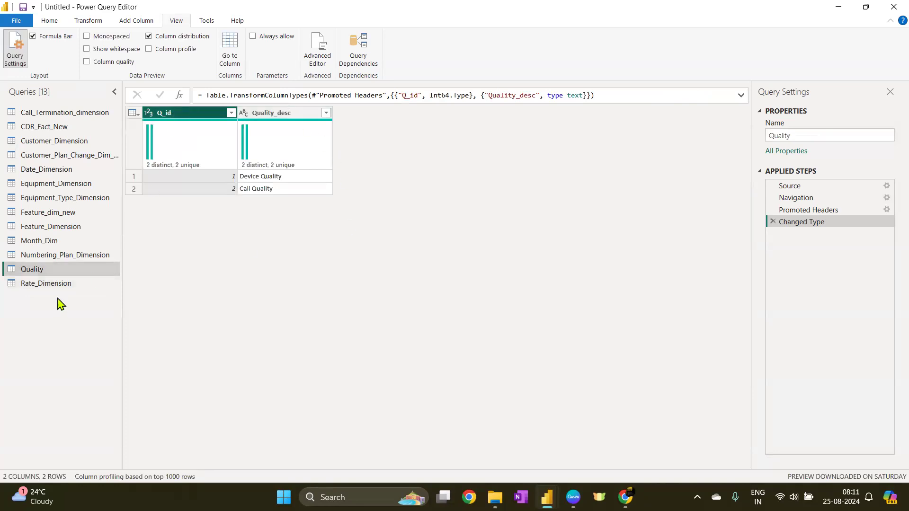
double_click(69, 269)
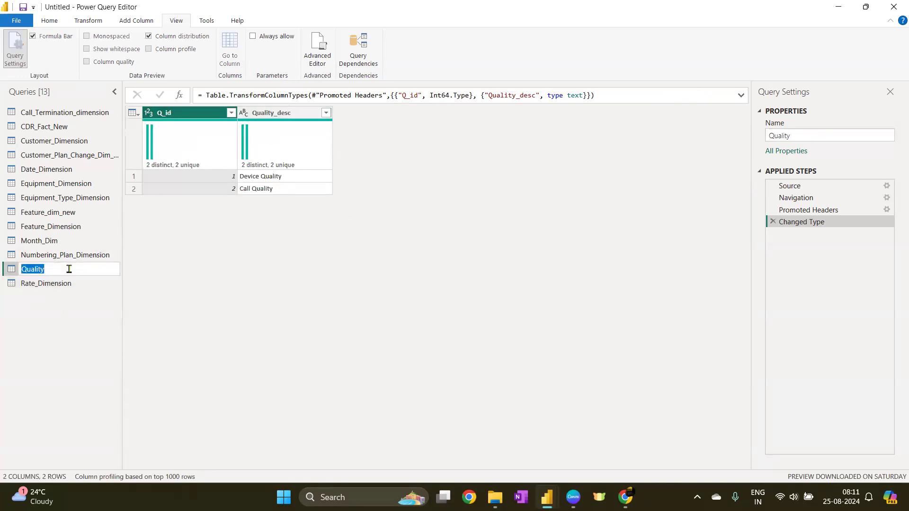
key(BackSpace)
key(Return)
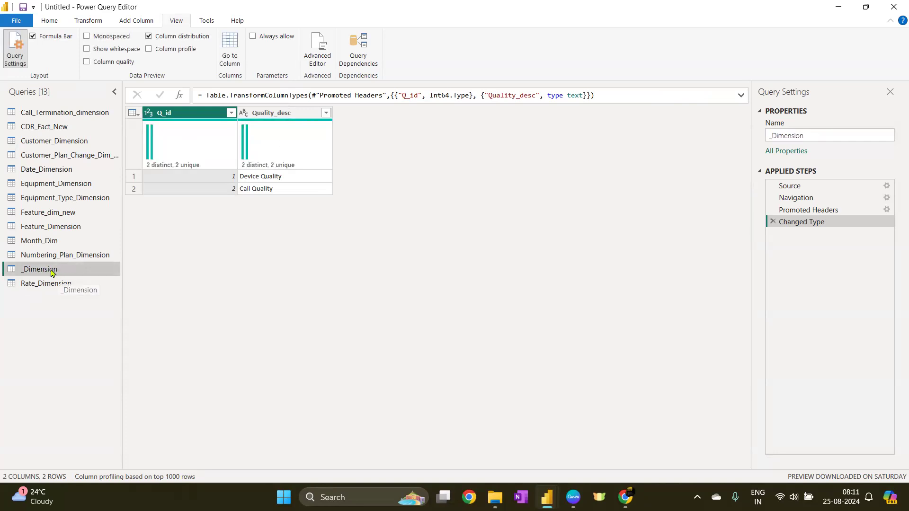
double_click(52, 273)
key(Home)
text(Q)
text(yality)
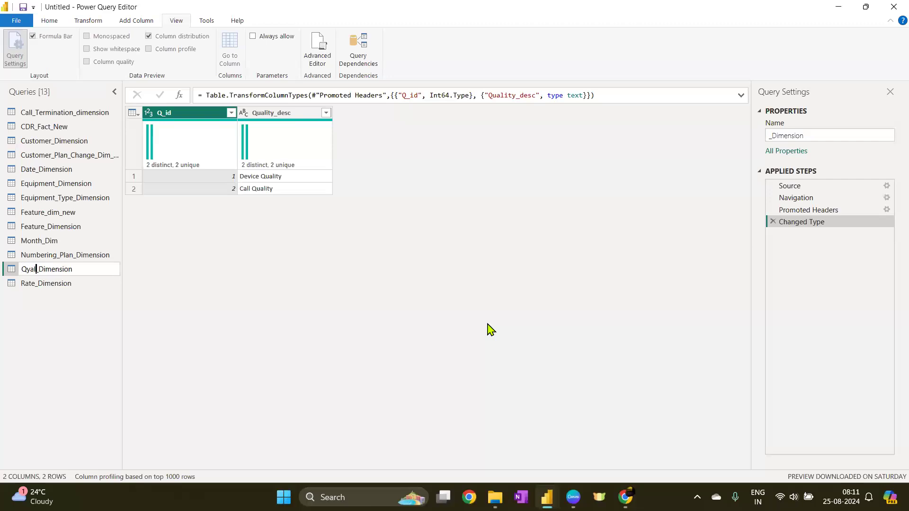
key(BackSpace)
key(BackSpace)
key(BackSpace)
key(BackSpace)
key(BackSpace)
key(BackSpace)
text(uality)
key(Return)
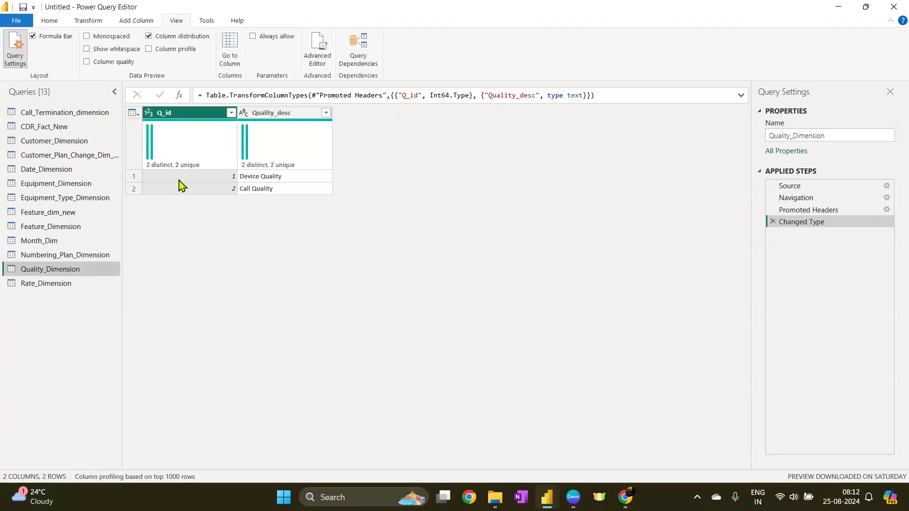
Open Numbering_Plan_Dimension and base column profiling on the entire data set
drag(101, 256, 85, 259)
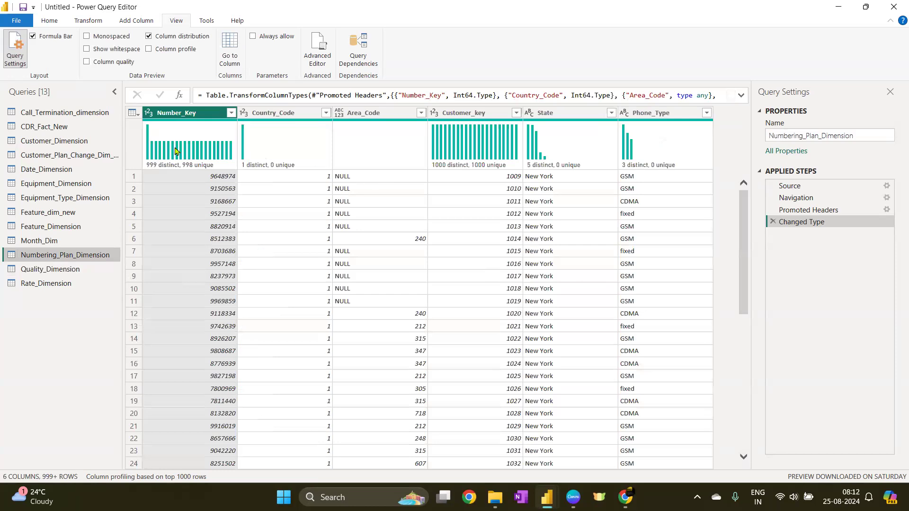
click(136, 478)
click(153, 472)
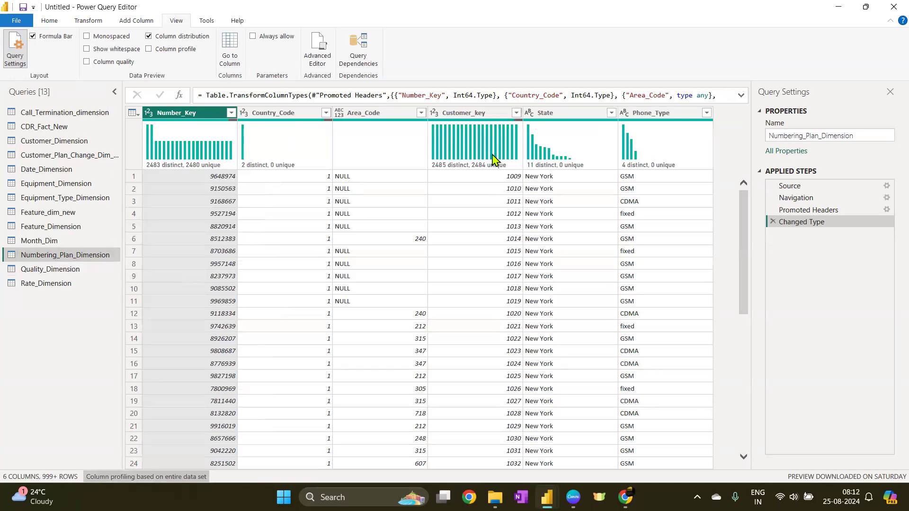
Remove duplicate rows from the Numbering_Plan_Dimension table
click(133, 114)
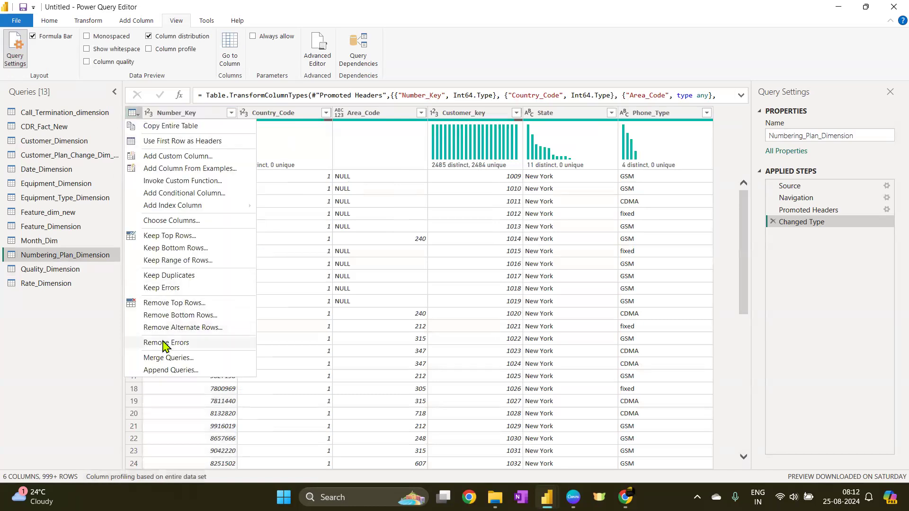
click(51, 22)
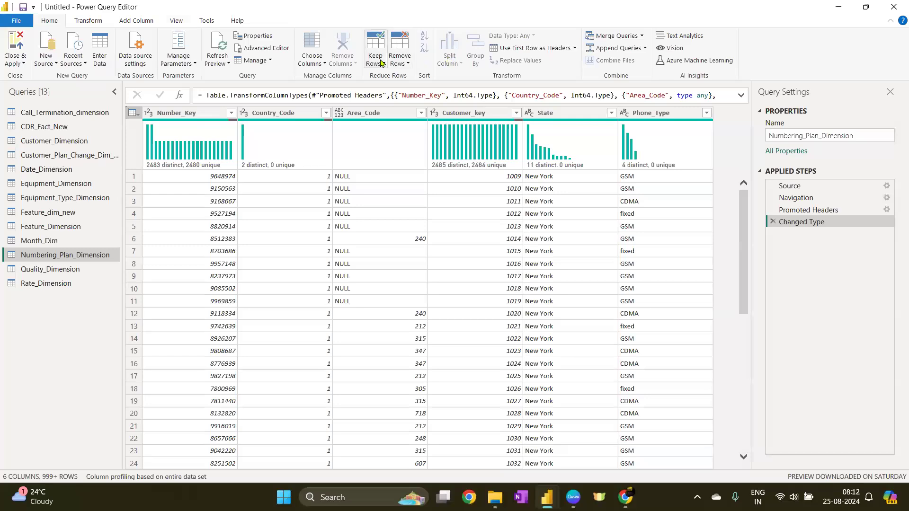
click(400, 58)
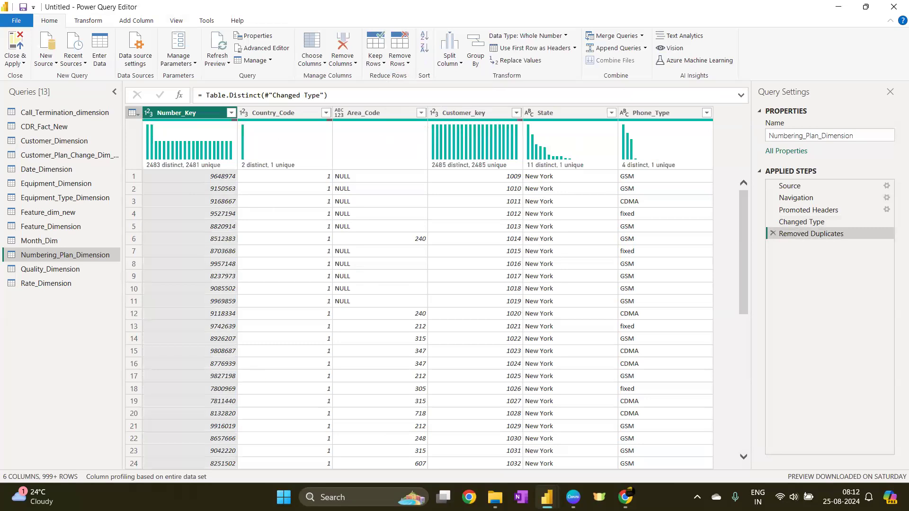
Inspect the distinct and unique counts of the Numbering_Plan_Dimension columns and the Month_Dim query
mouse_move(476, 161)
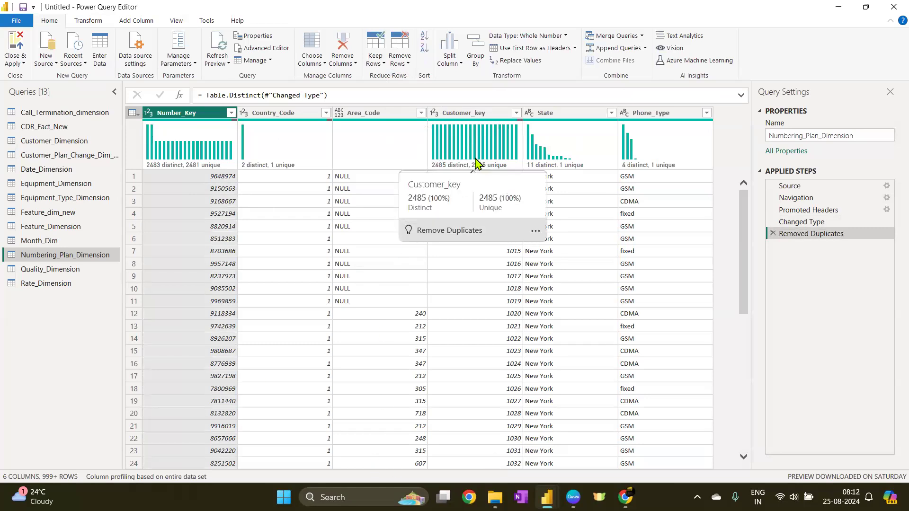
click(480, 113)
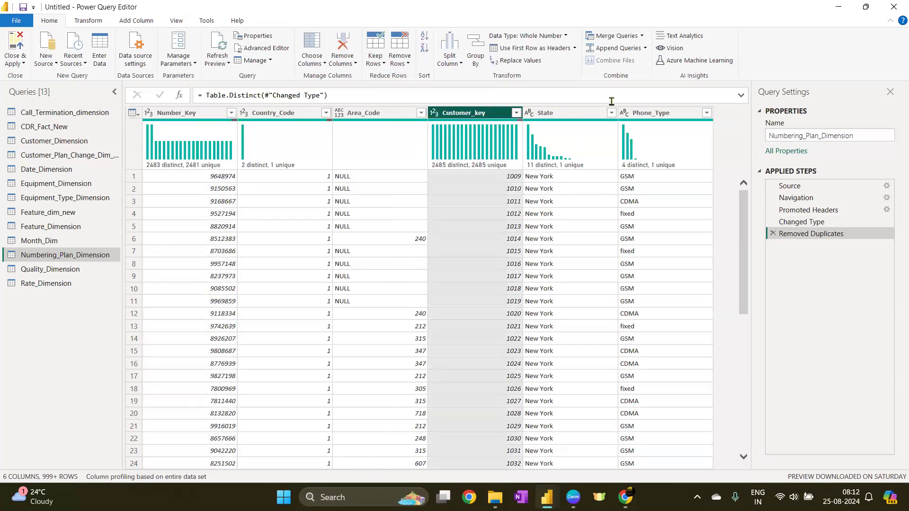
click(545, 114)
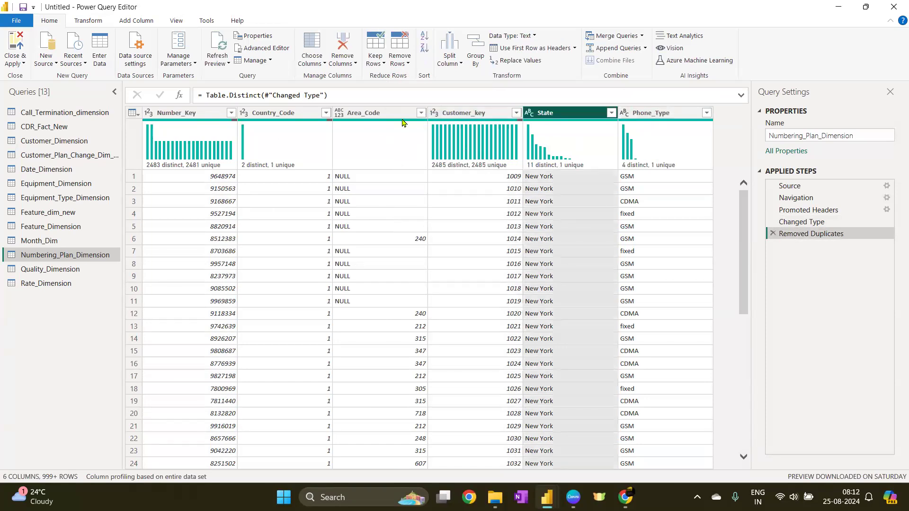
click(398, 116)
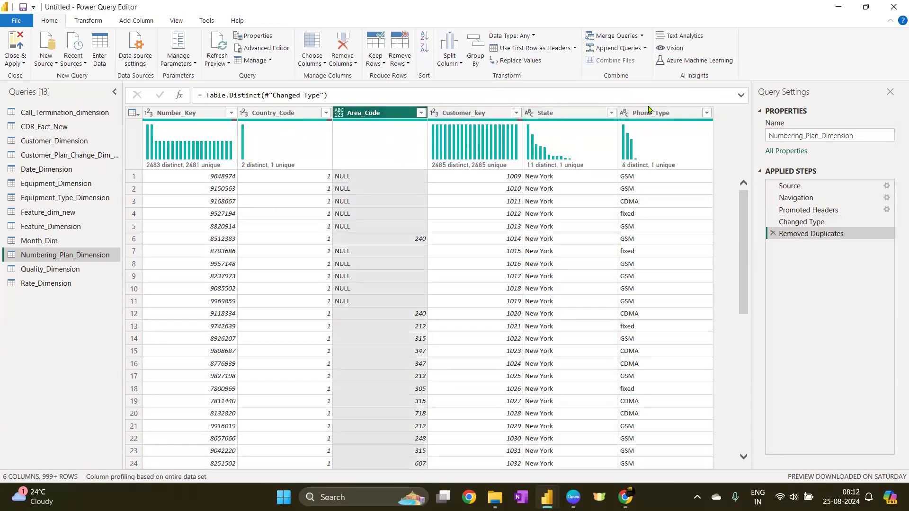
click(36, 242)
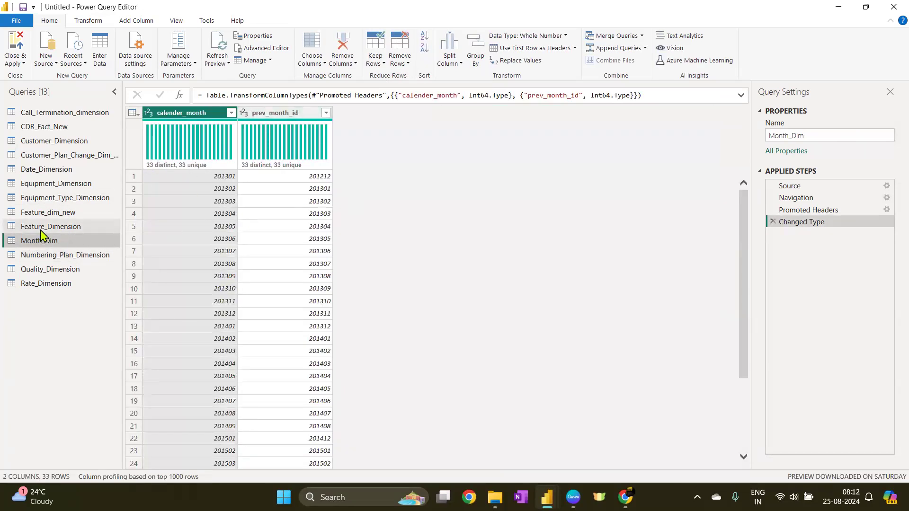
click(44, 256)
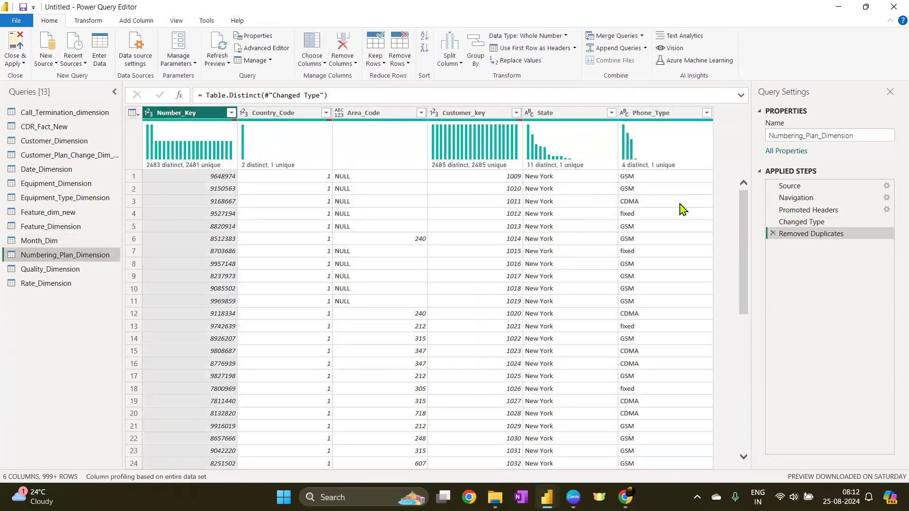
scroll(629, 281, down, 9)
scroll(630, 282, up, 9)
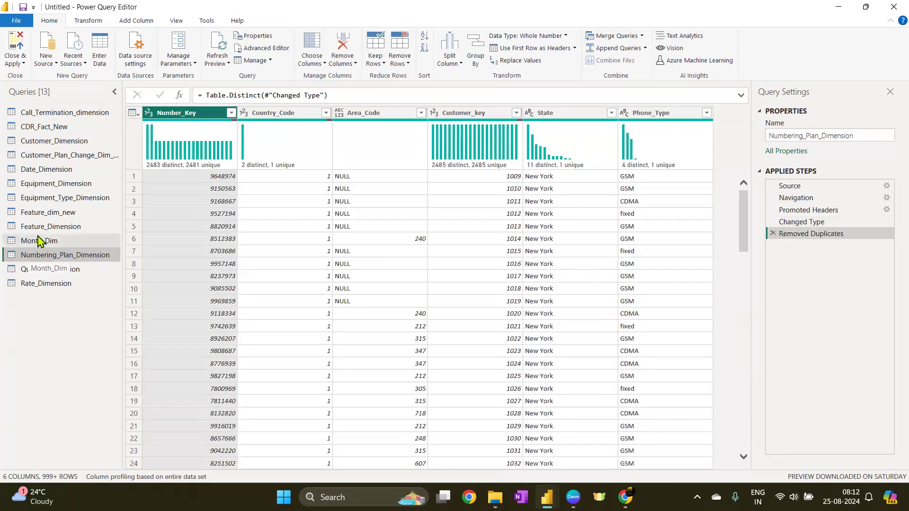
click(179, 478)
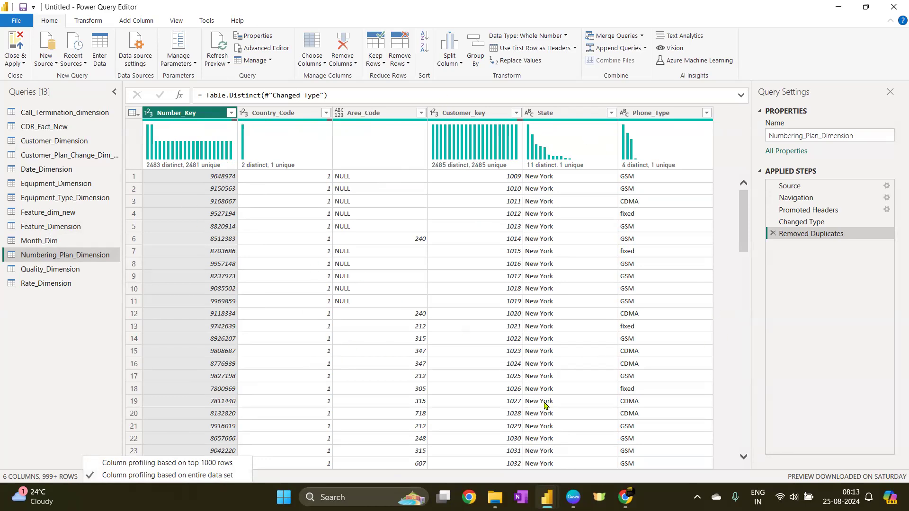
click(133, 113)
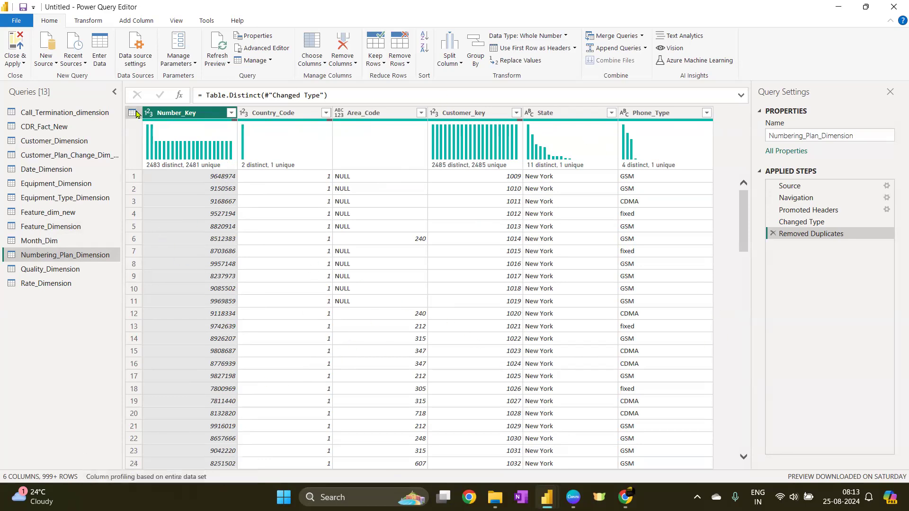
click(73, 362)
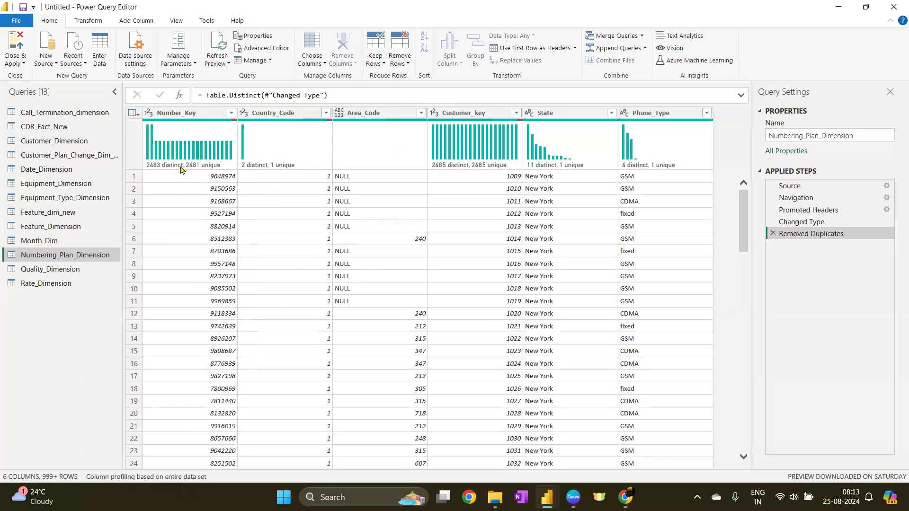
mouse_move(189, 163)
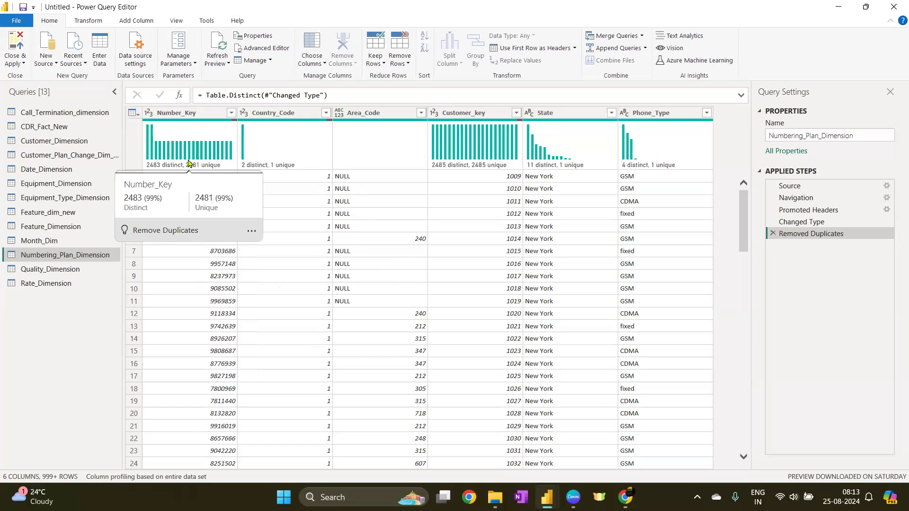
click(190, 113)
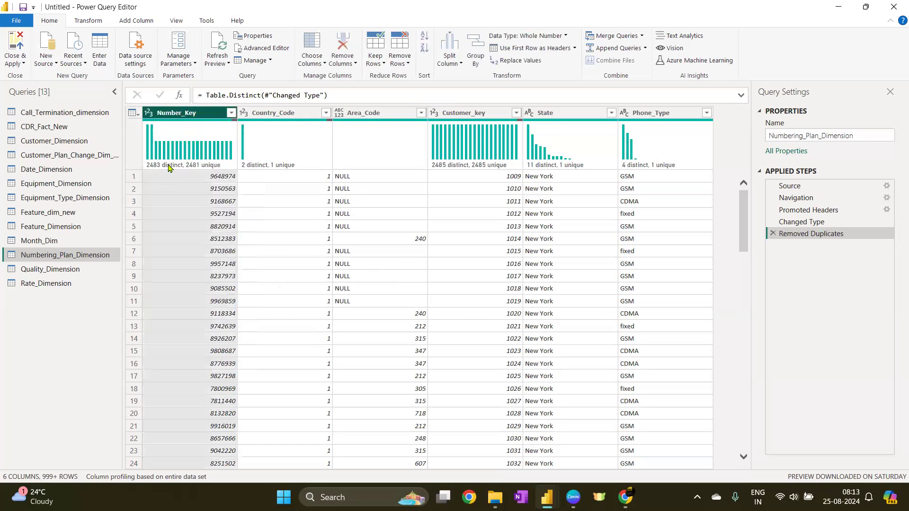
Select the Customer_key column of Numbering_Plan_Dimension and turn on the column profile to view its statistics
mouse_move(169, 165)
click(462, 115)
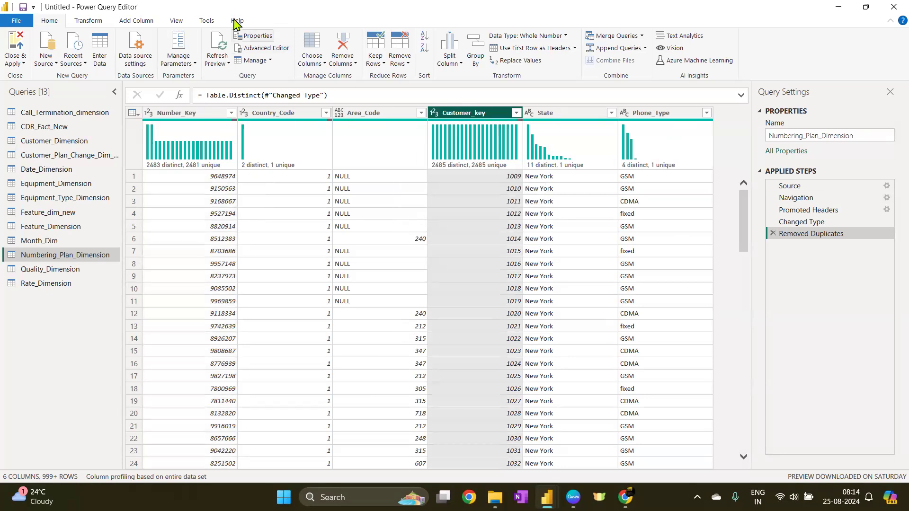
click(177, 27)
click(149, 49)
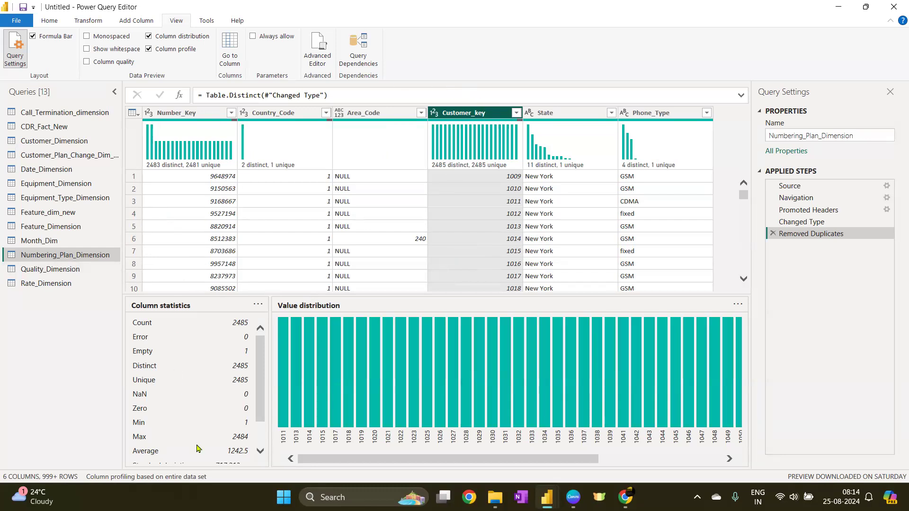
click(191, 478)
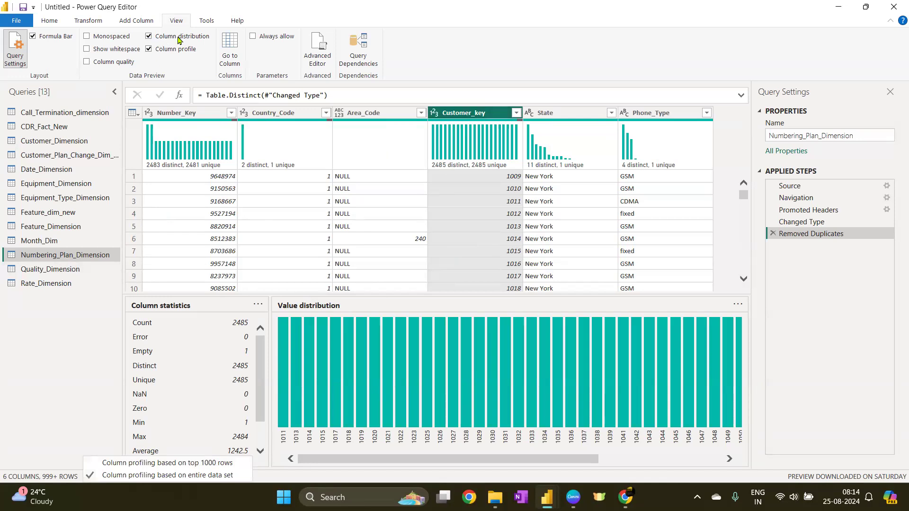
click(179, 24)
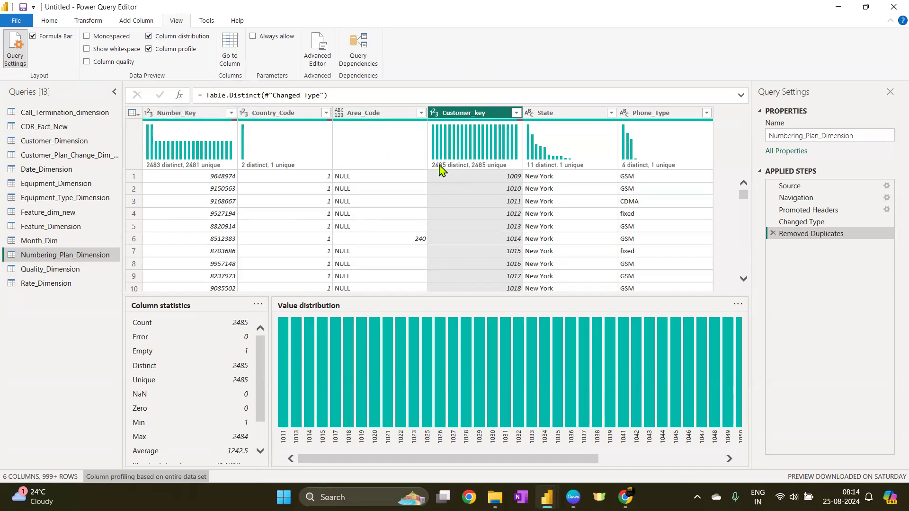
mouse_move(446, 165)
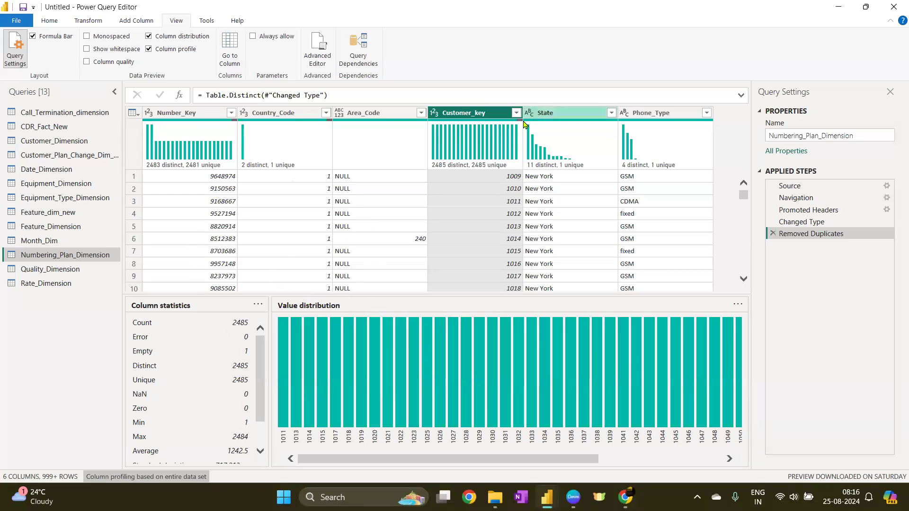
click(516, 113)
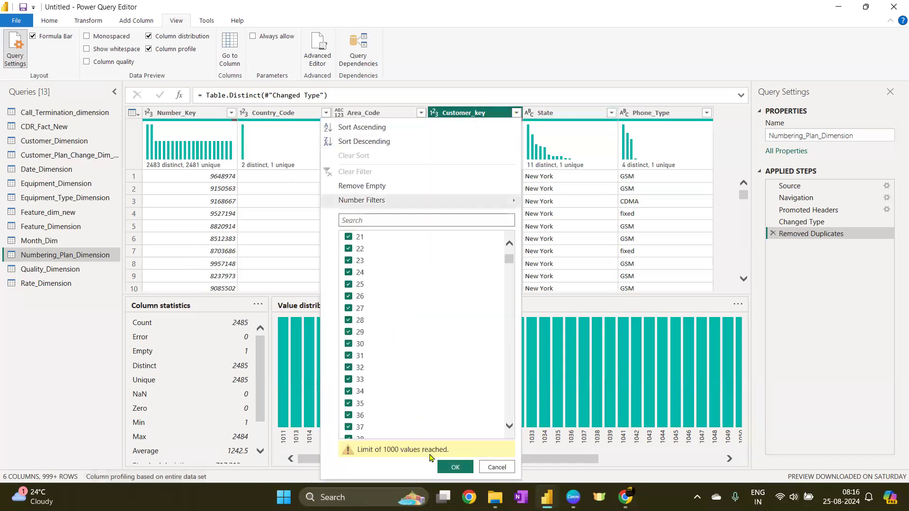
scroll(473, 386, down, 8)
scroll(454, 351, up, 14)
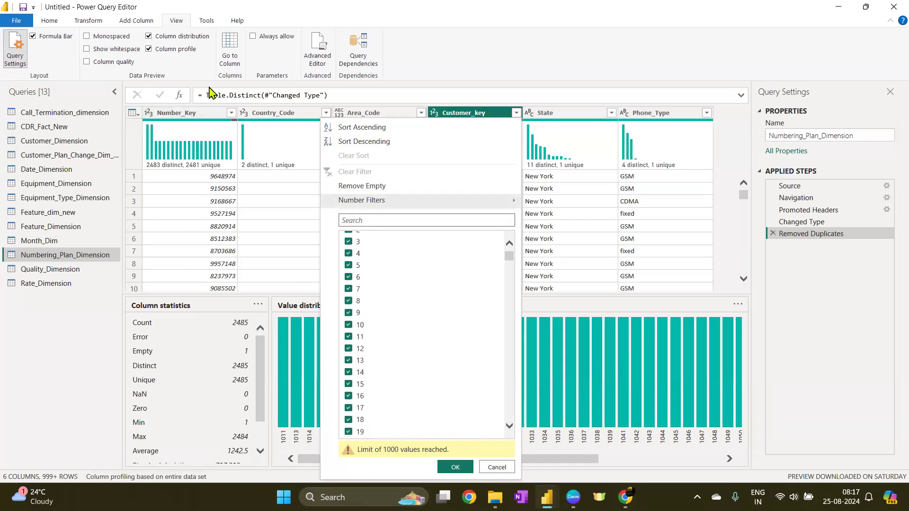
click(133, 113)
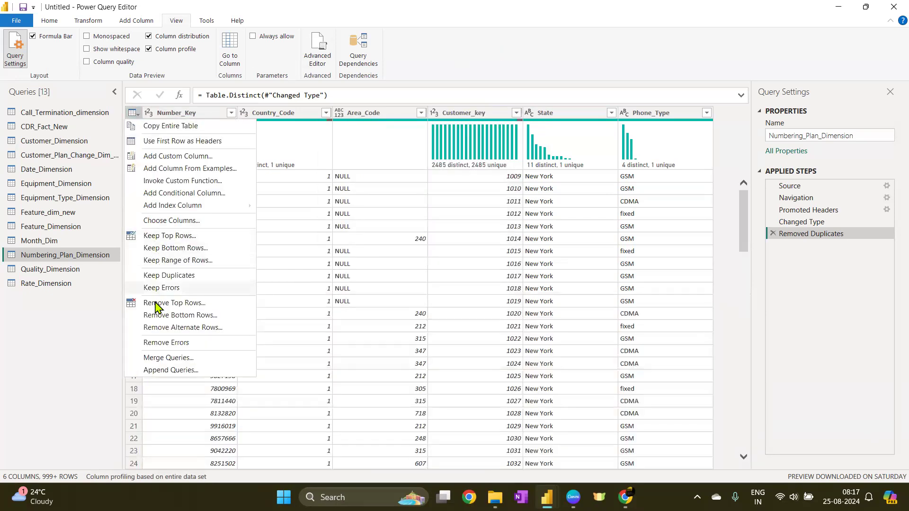
click(53, 20)
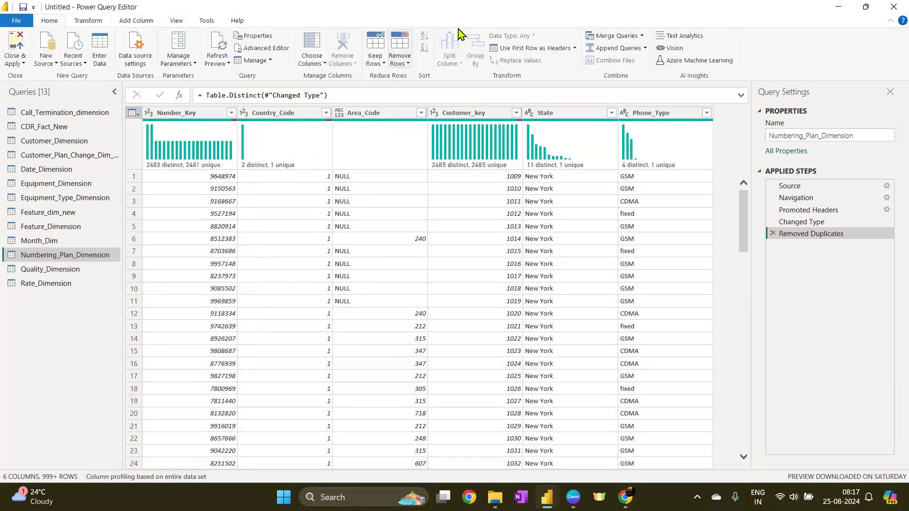
click(375, 52)
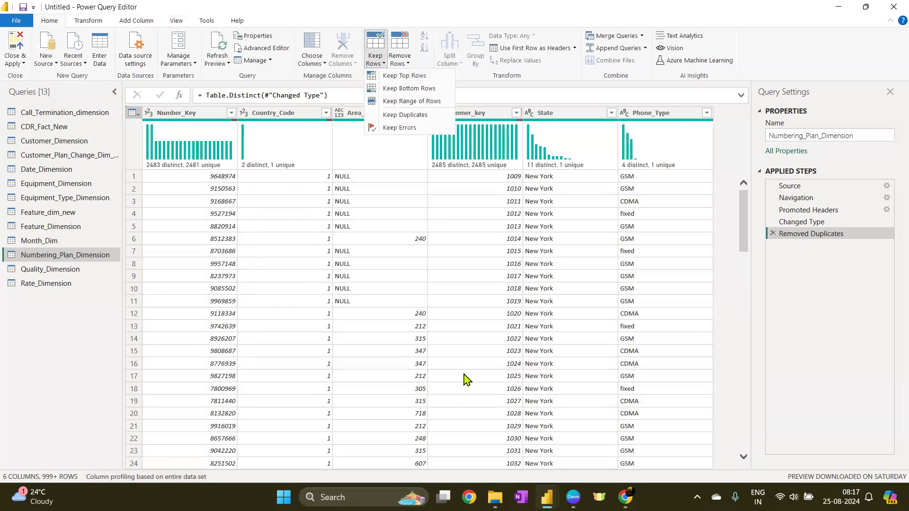
click(501, 124)
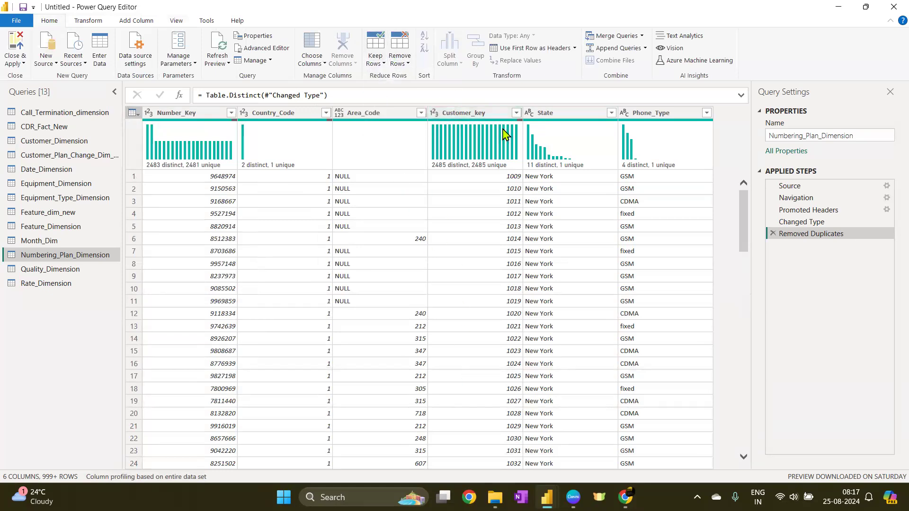
click(516, 112)
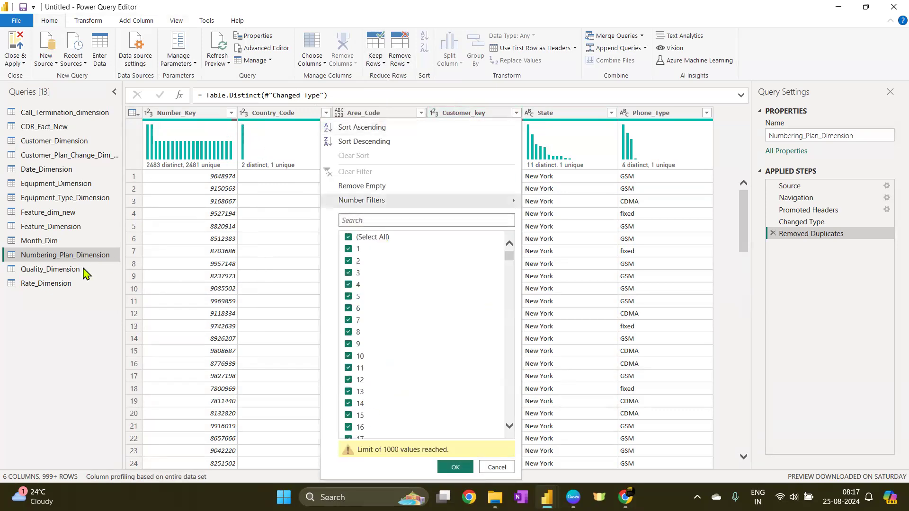
click(47, 240)
click(72, 254)
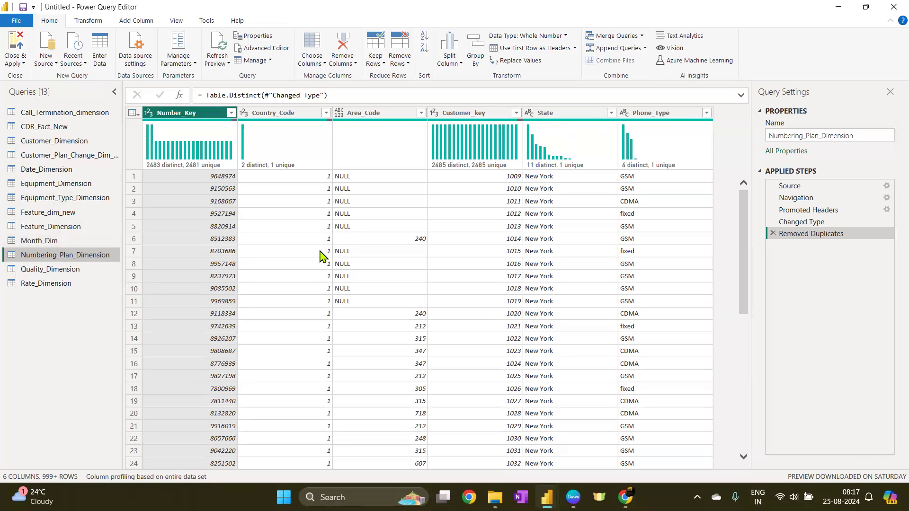
Rename the Month_Dim query to Month_Dimension
click(75, 244)
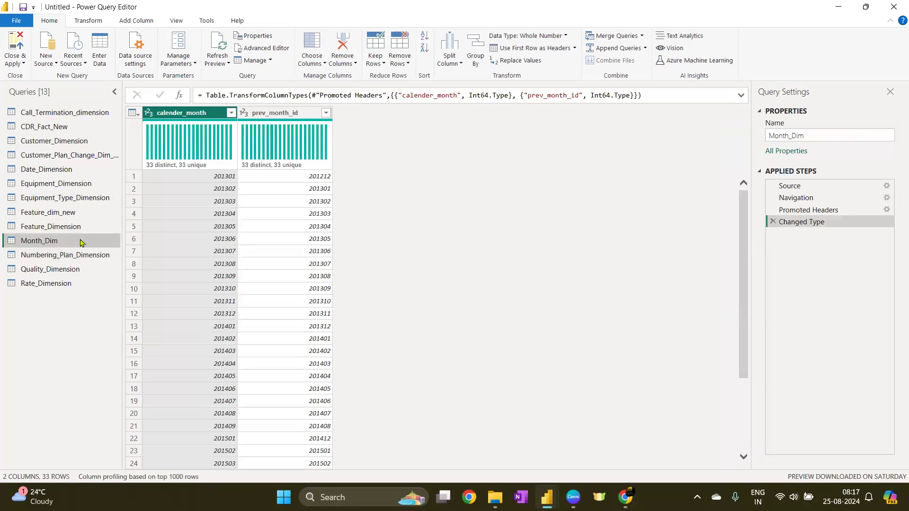
double_click(80, 243)
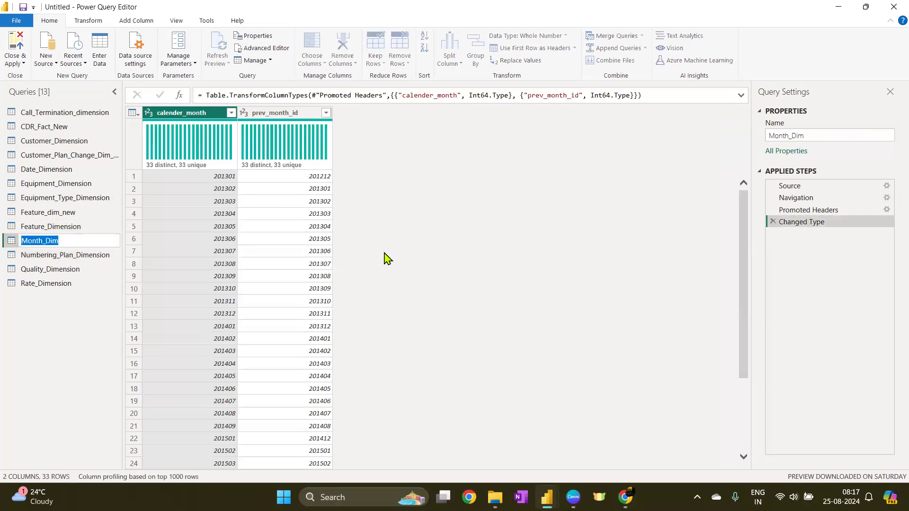
key(End)
text(ension)
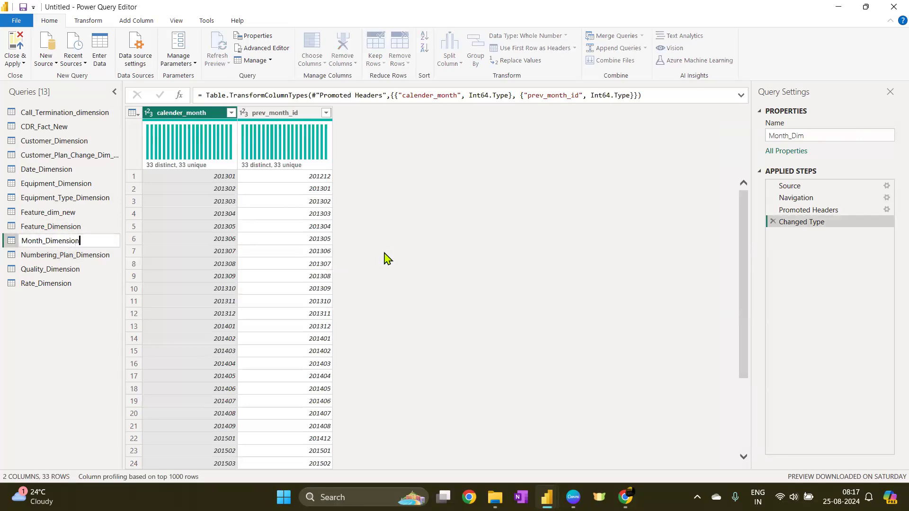
key(Return)
Compare the Feature_Dimension and Feature_dim_new queries by switching between them
click(78, 229)
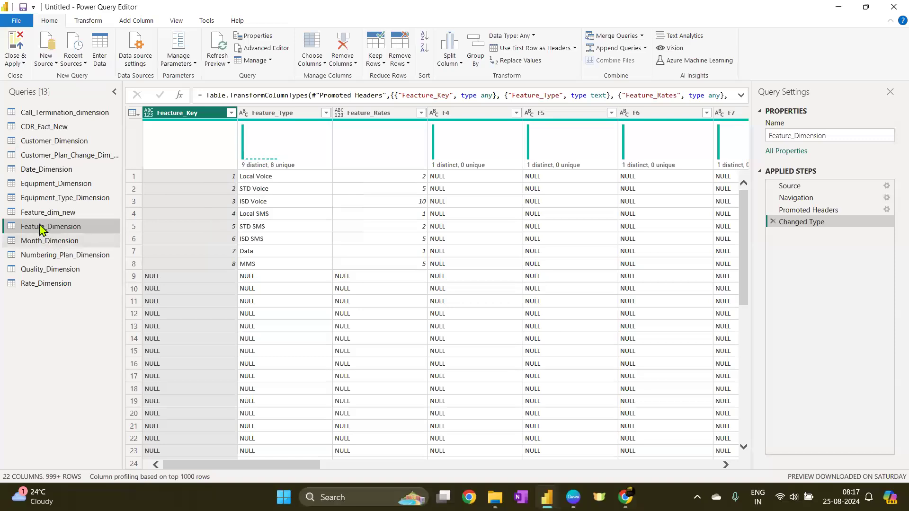
click(66, 217)
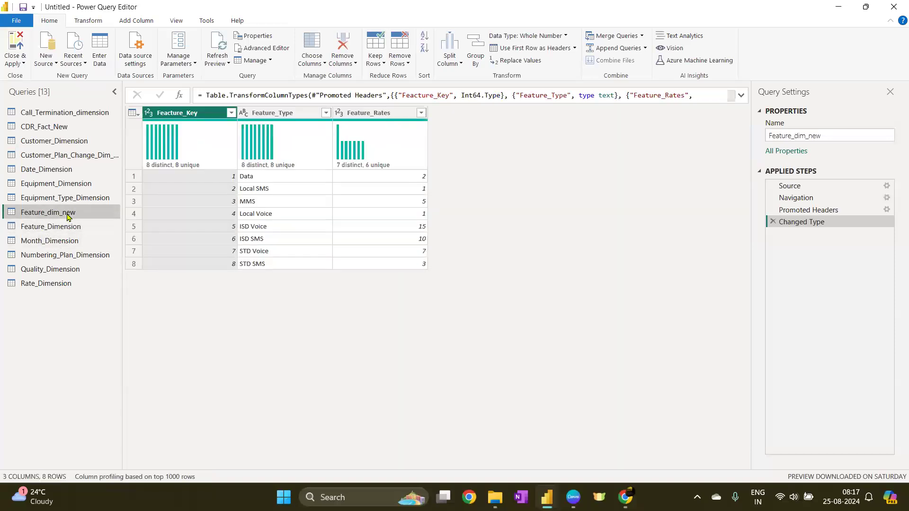
click(71, 230)
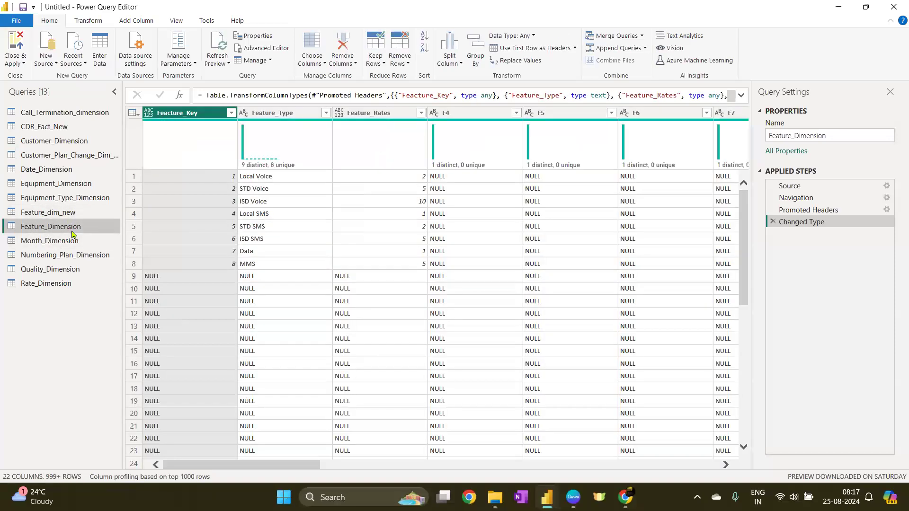
click(62, 214)
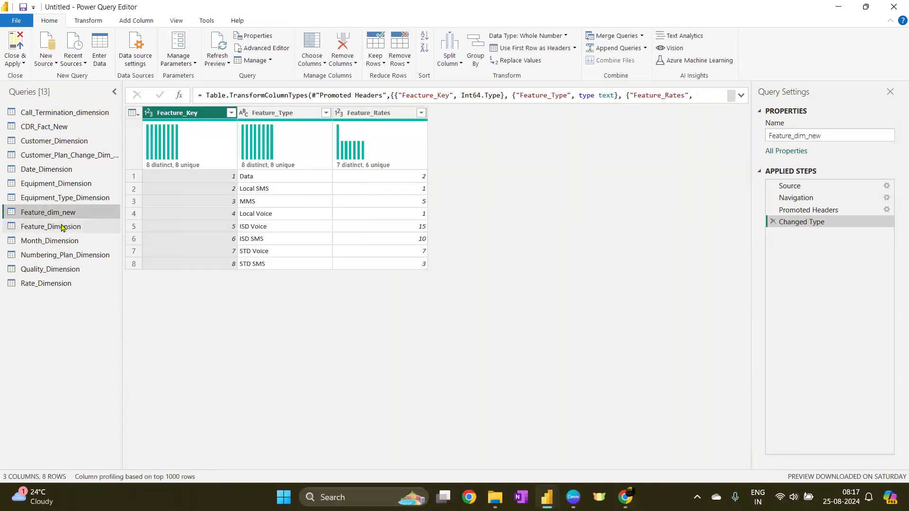
click(61, 226)
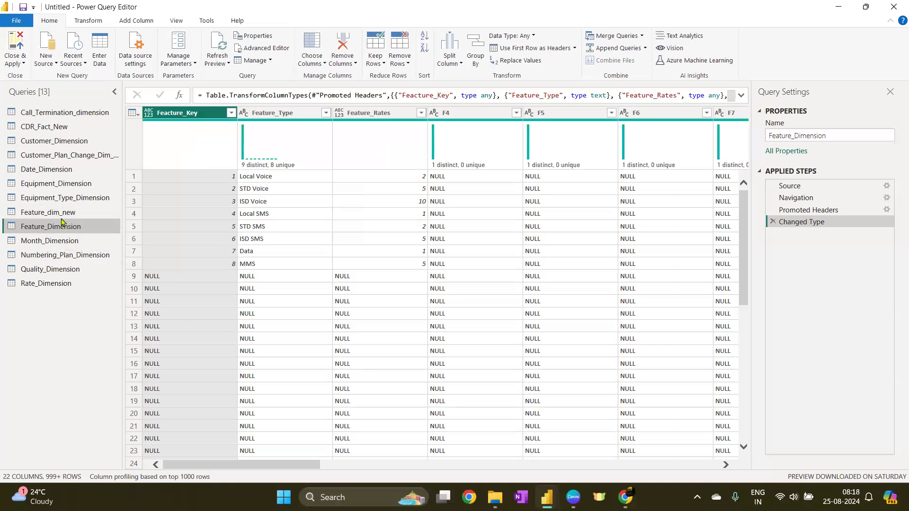
click(79, 213)
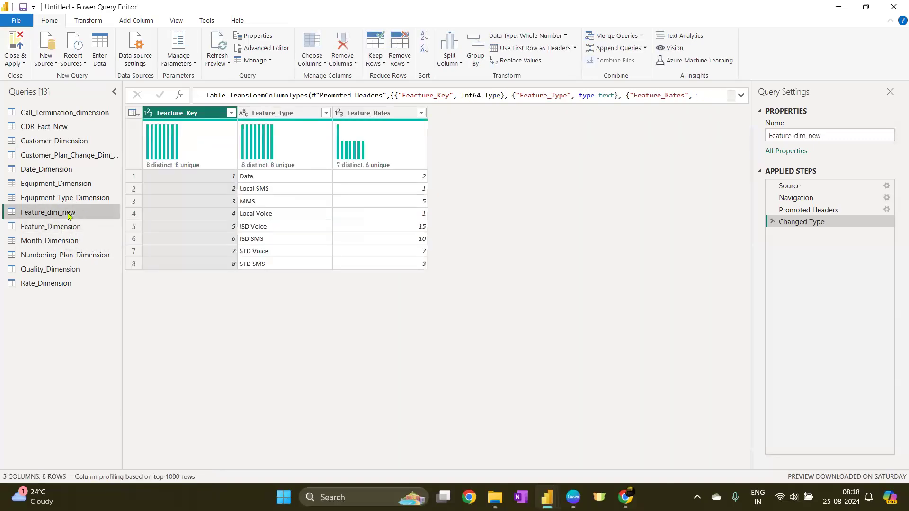
click(72, 228)
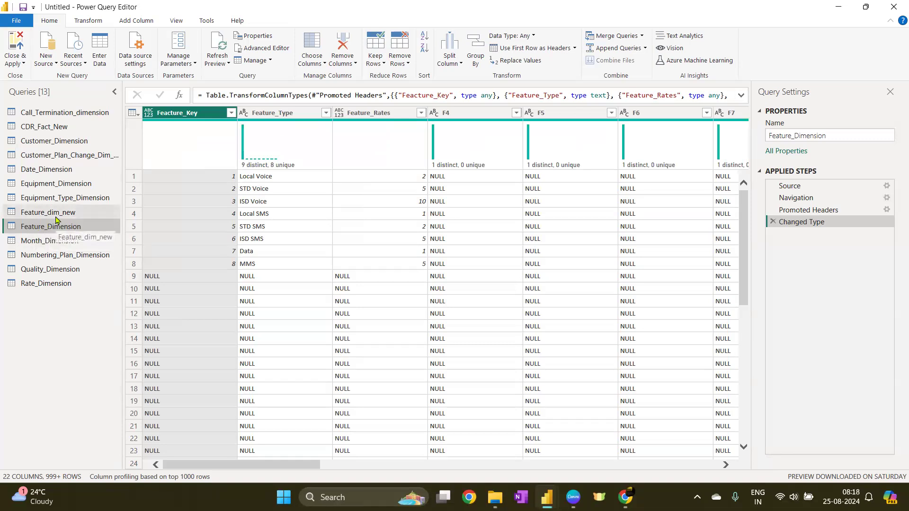
Disable loading of the Feature_Dimension query into the report
right_click(52, 232)
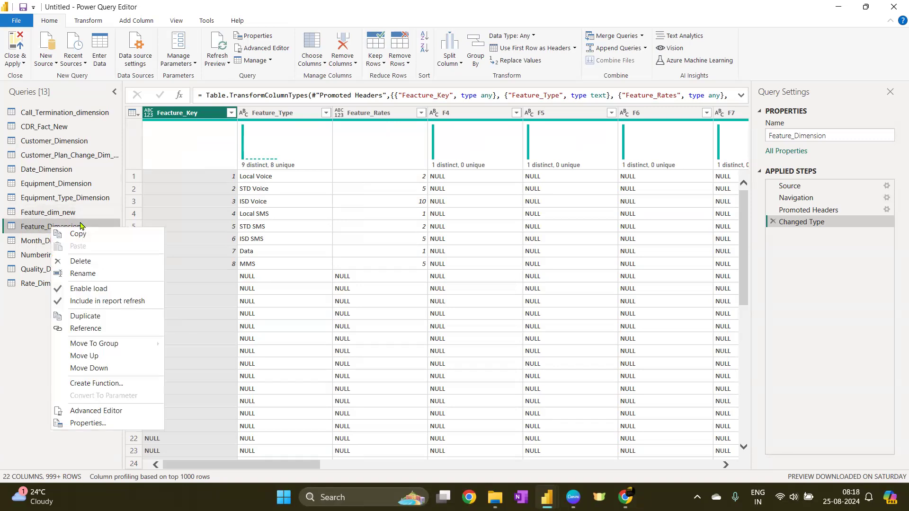
click(93, 291)
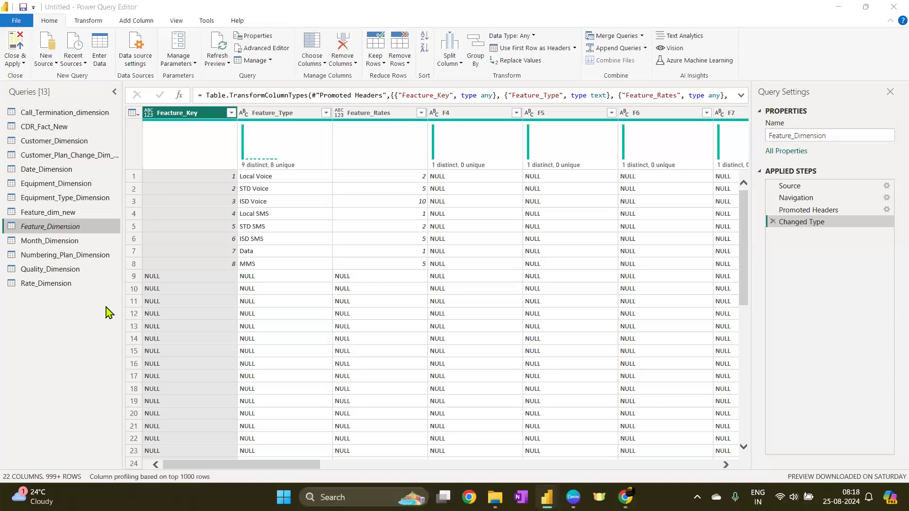
right_click(78, 226)
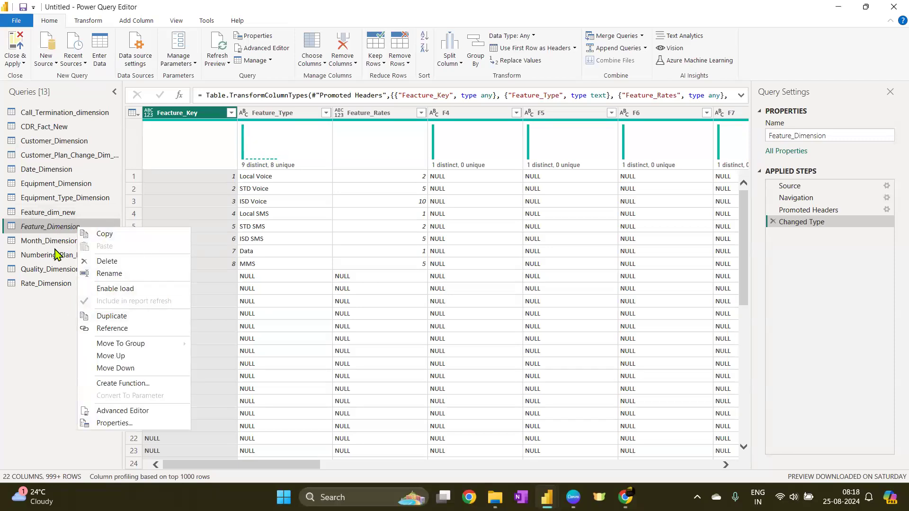
click(46, 333)
Open Date_Dimension, base column profiling on the entire data set, and select Date_Key to view its statistics
click(46, 213)
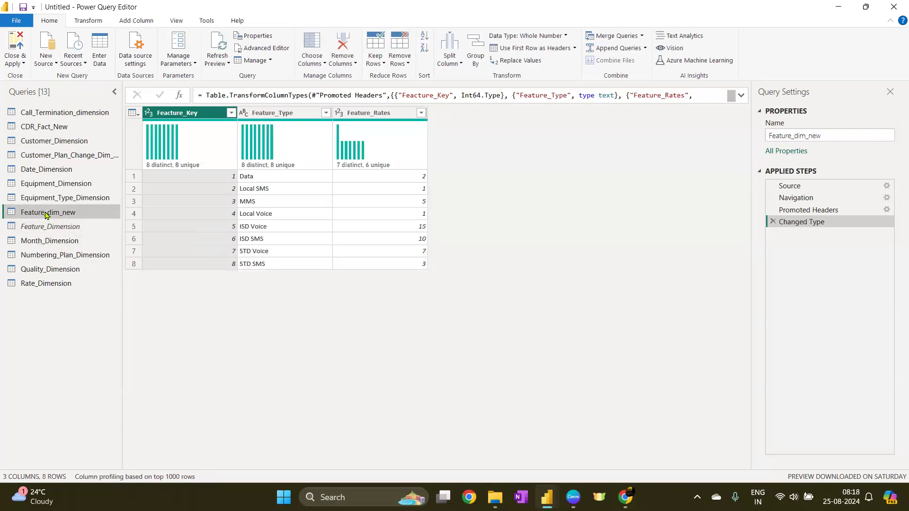
click(56, 198)
click(59, 184)
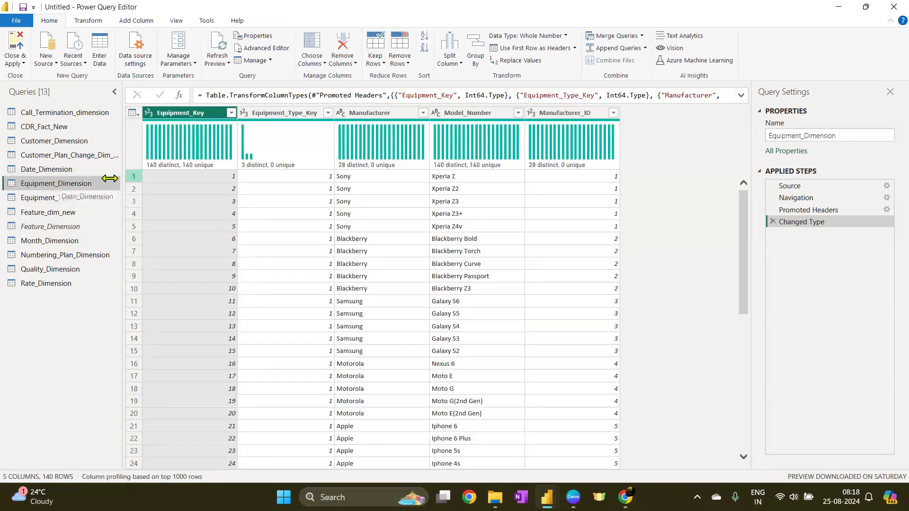
click(51, 165)
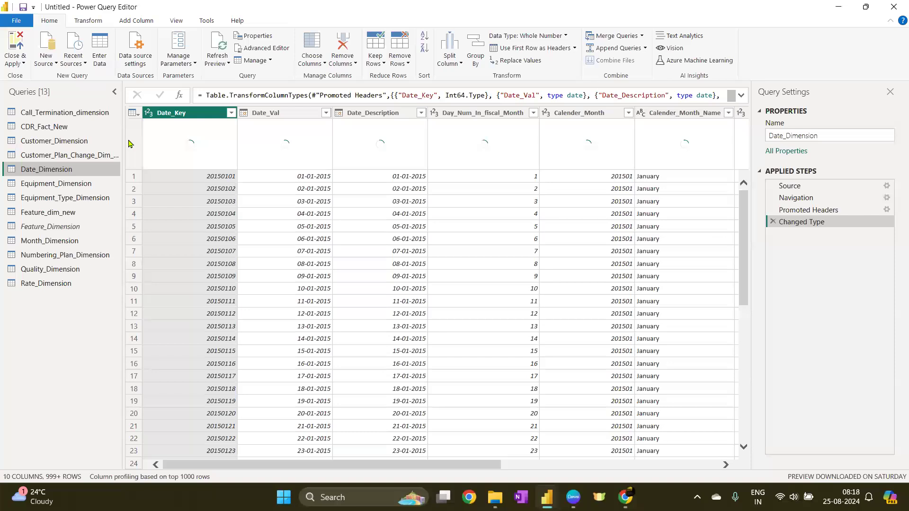
click(180, 477)
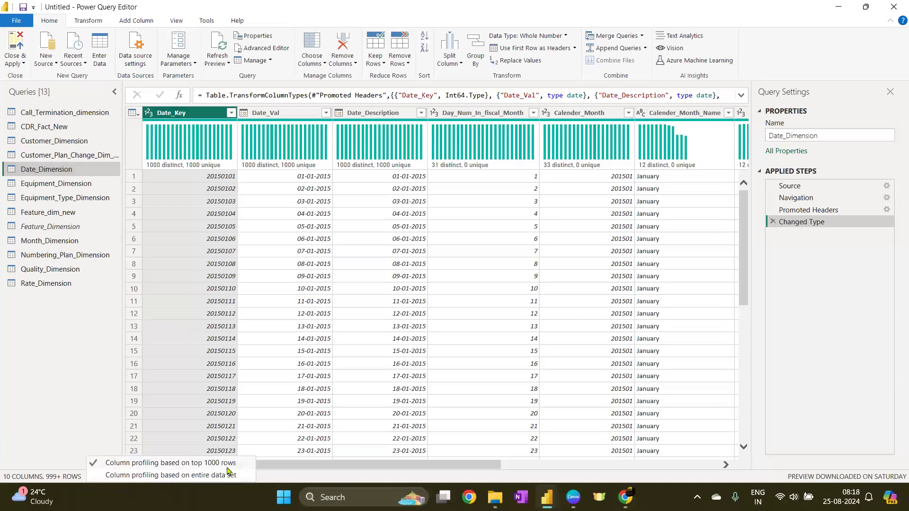
click(225, 474)
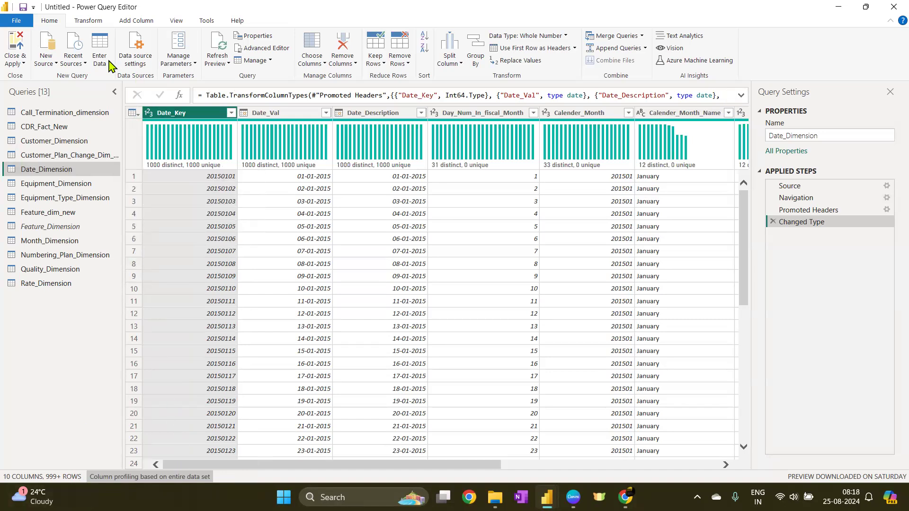
click(171, 113)
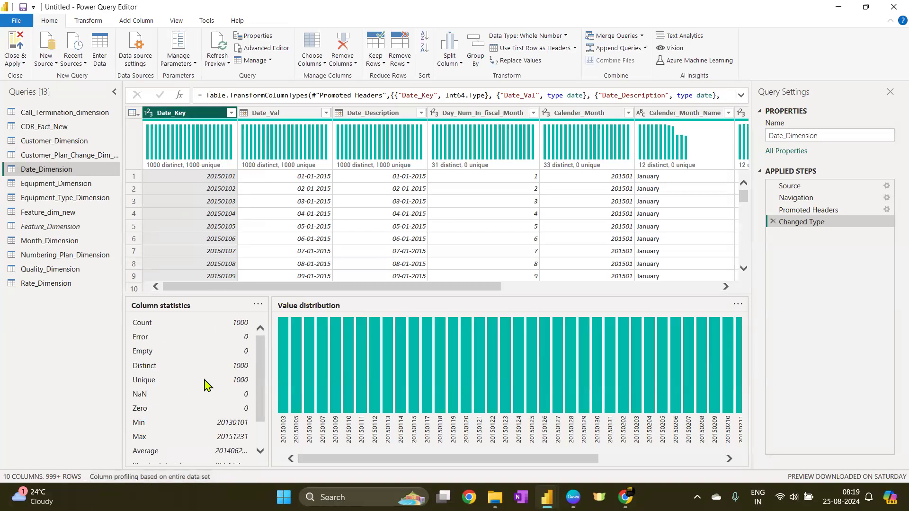
Open Customer_Plan_Change_Dim_bkp2, base column profiling on the entire data set, and inspect the Record_Id and Cust_key columns
click(29, 156)
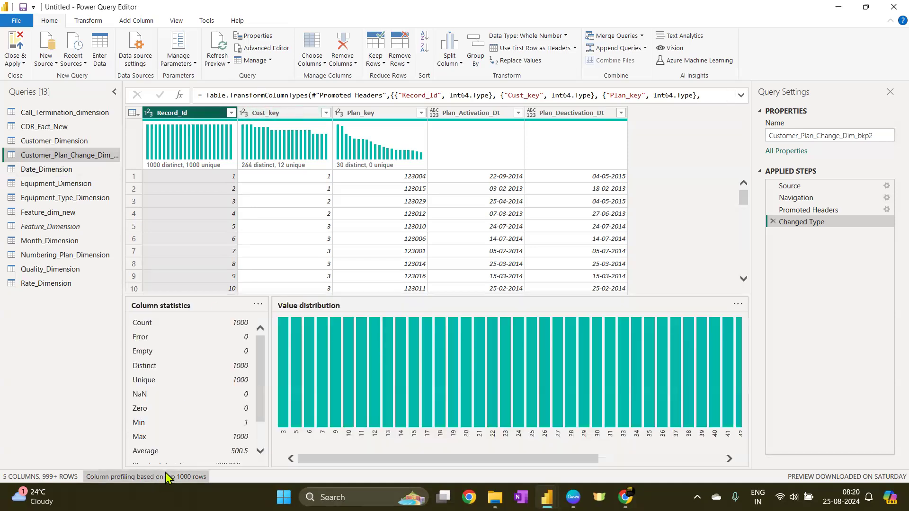
click(166, 477)
click(200, 476)
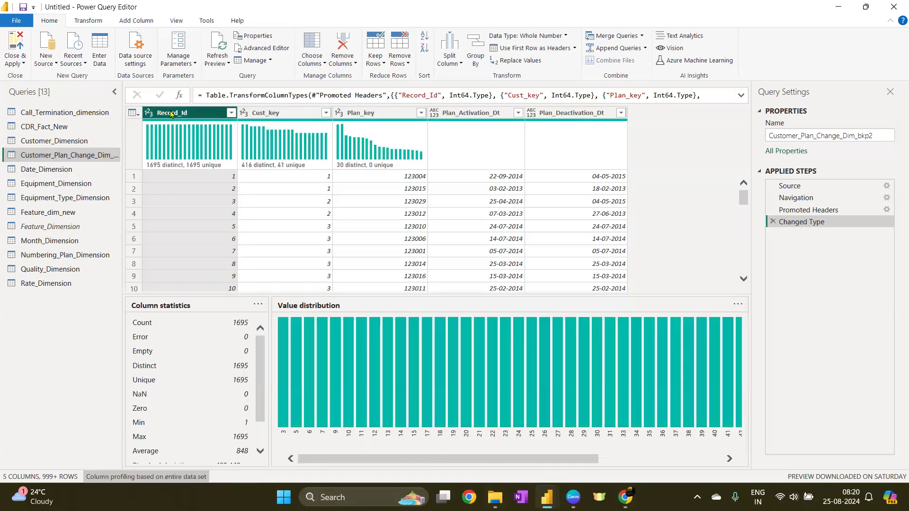
click(265, 114)
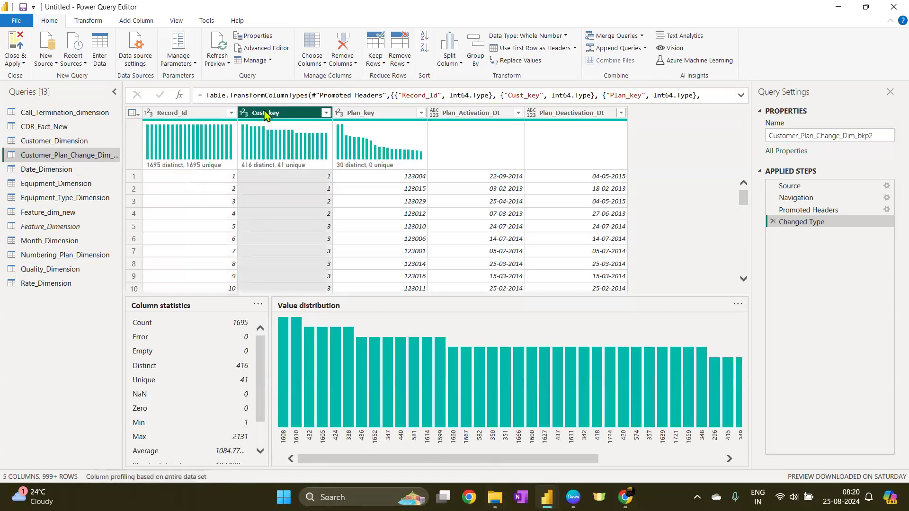
Inspect the column profiles of Plan_key, Plan_Activation_Dt and Plan_Deactivation_Dt
click(361, 114)
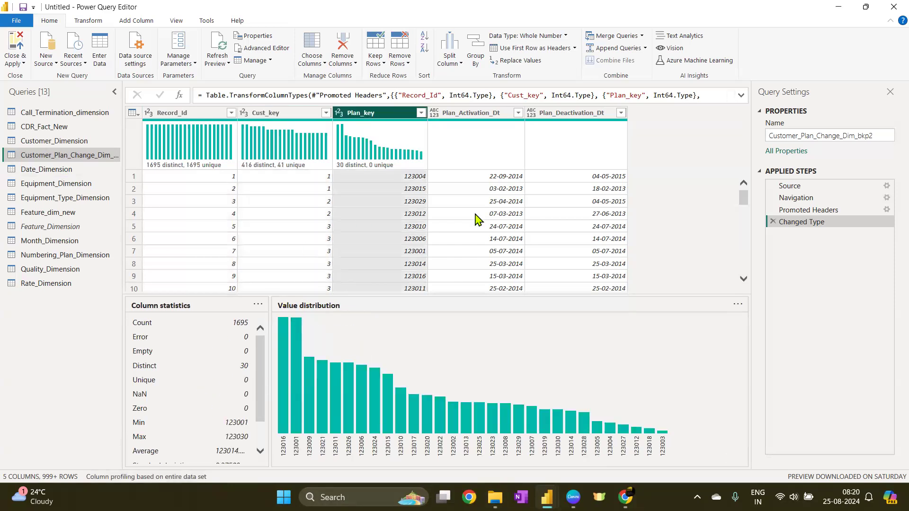
click(476, 119)
click(579, 118)
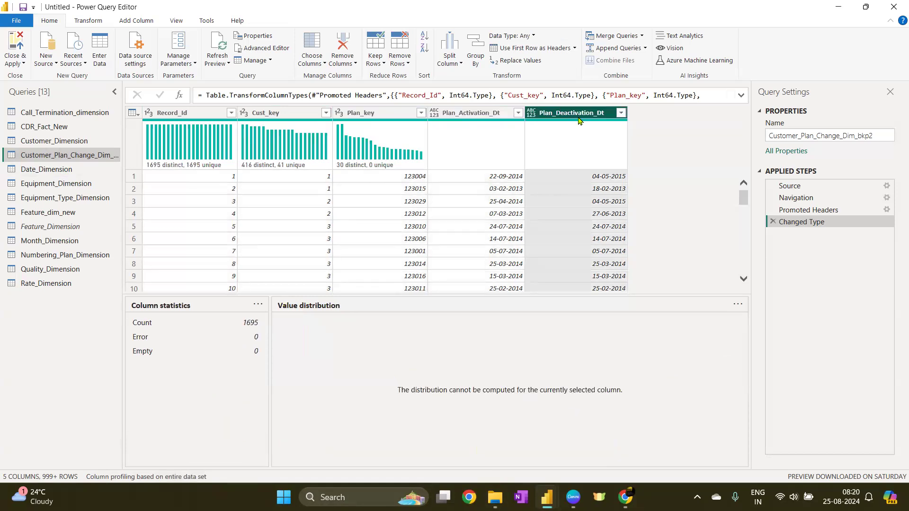
Change the Plan_Activation_Dt and Plan_Deactivation_Dt columns to the Date data type
click(434, 114)
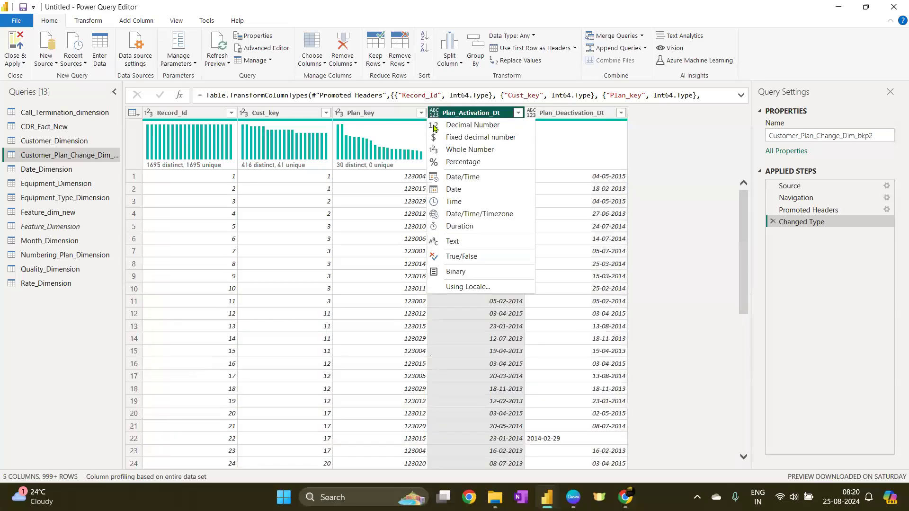
click(454, 190)
click(529, 115)
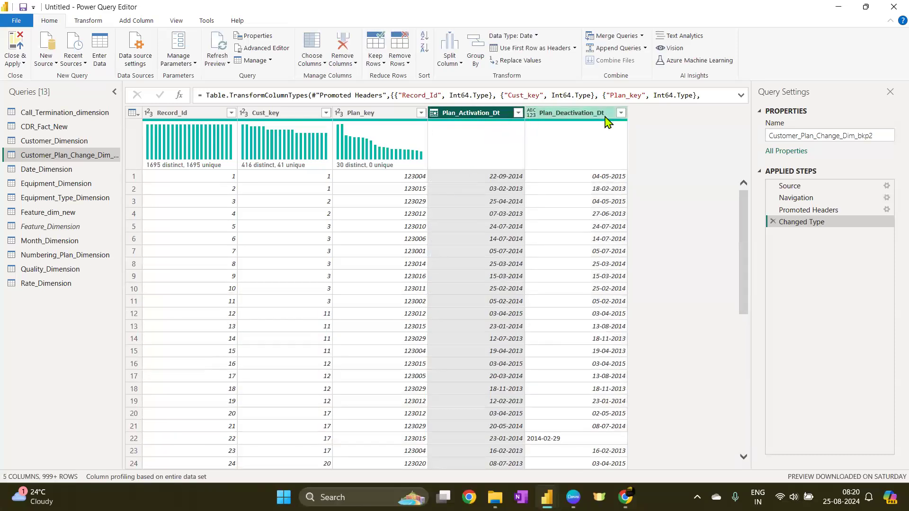
click(529, 116)
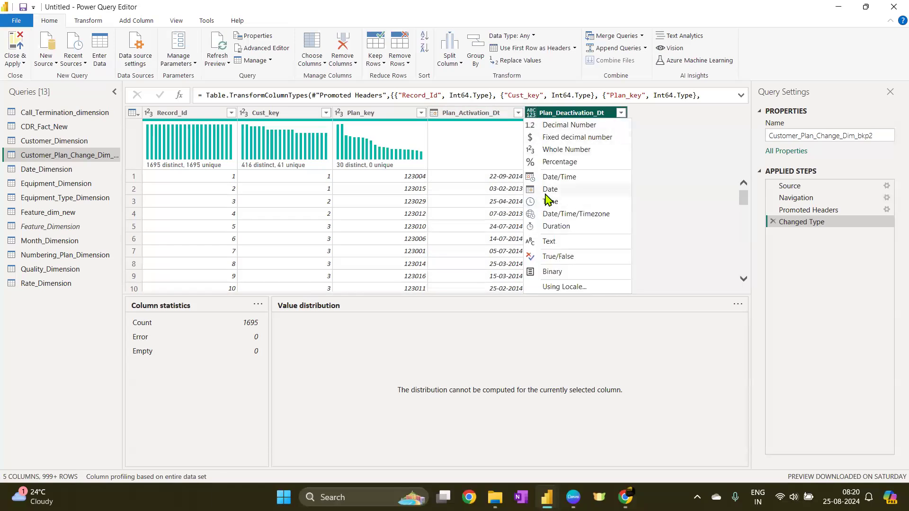
click(549, 202)
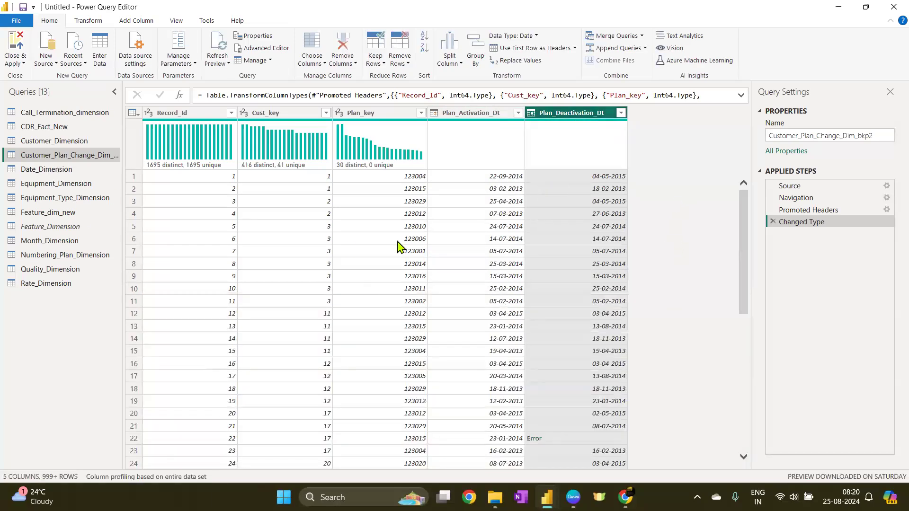
Switch away to Customer_Dimension and back, then inspect the error profiles of both date columns
click(563, 226)
click(47, 141)
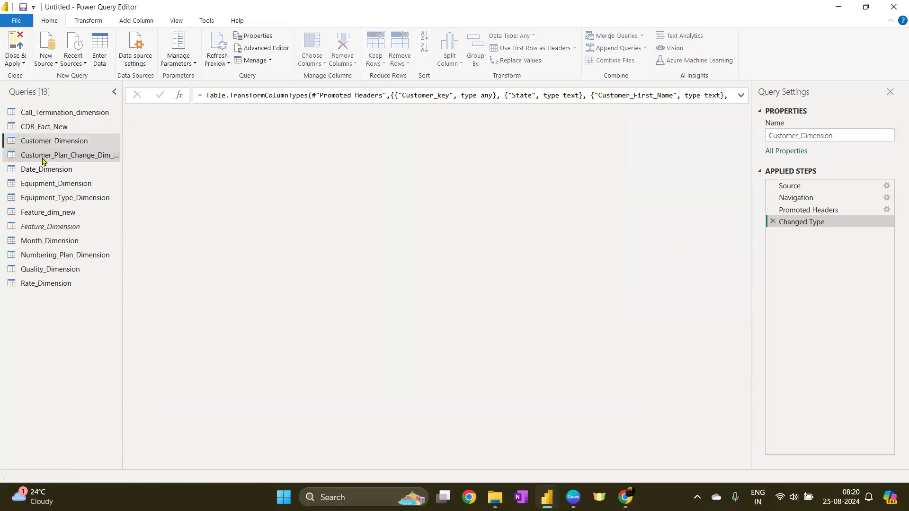
click(47, 154)
click(471, 114)
click(574, 114)
click(493, 116)
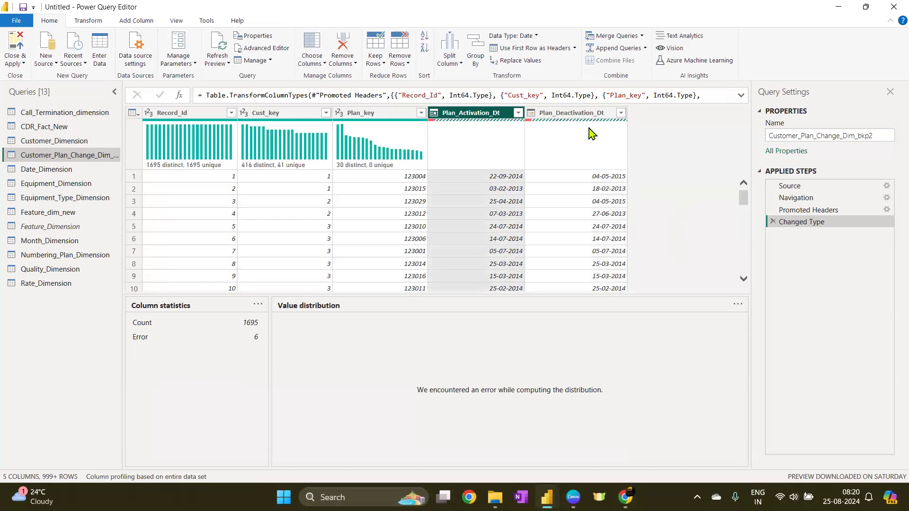
click(581, 116)
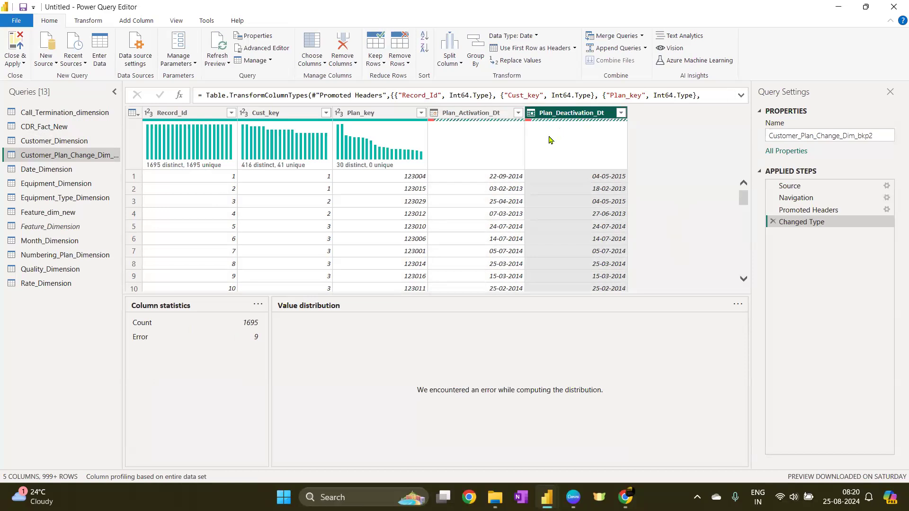
Keep only the rows containing errors in Customer_Plan_Change_Dim_bkp2
click(284, 113)
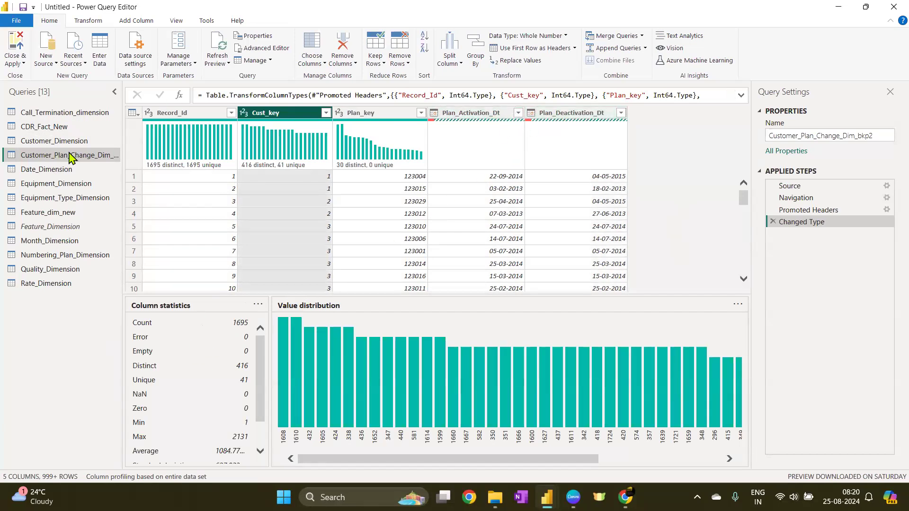
click(133, 114)
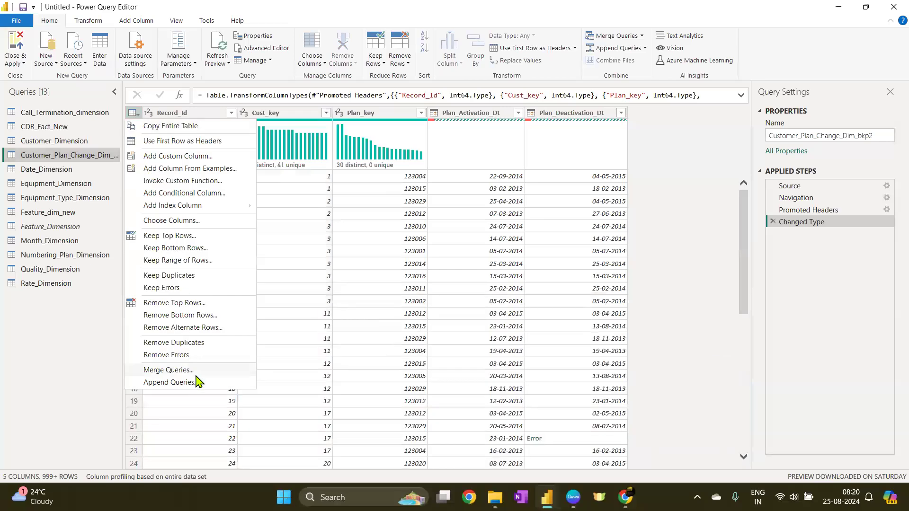
click(207, 290)
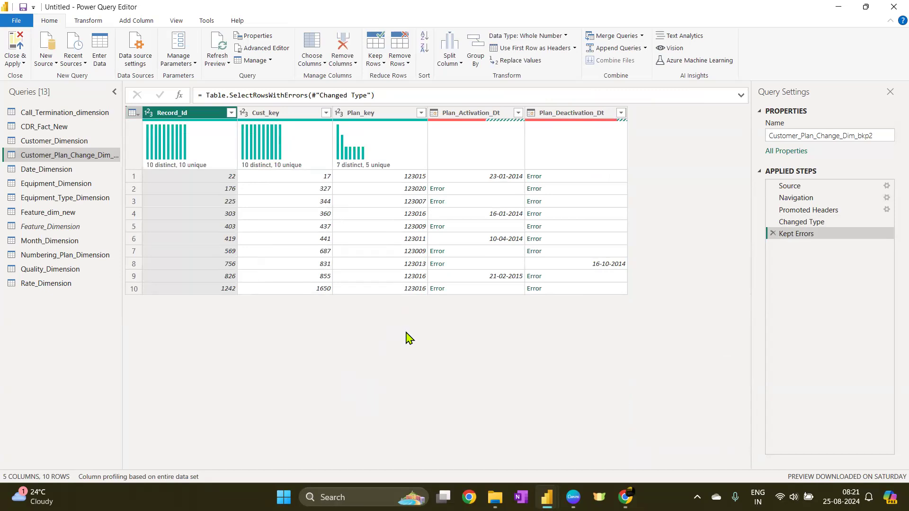
Examine the error details of the Plan_Activation_Dt error cells
click(483, 189)
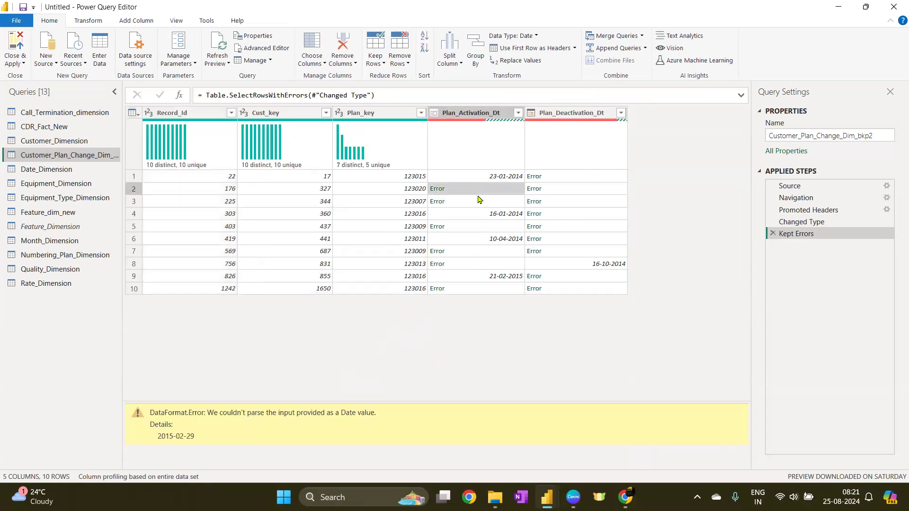
click(491, 205)
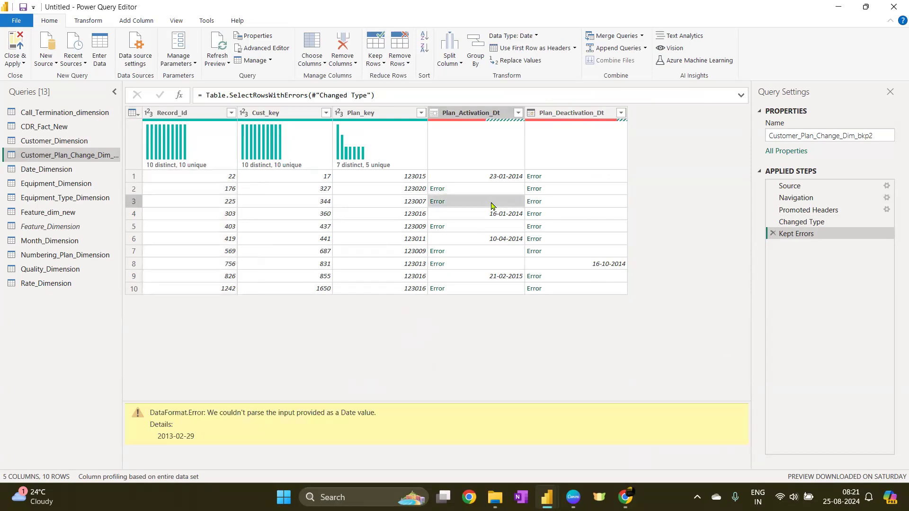
click(491, 229)
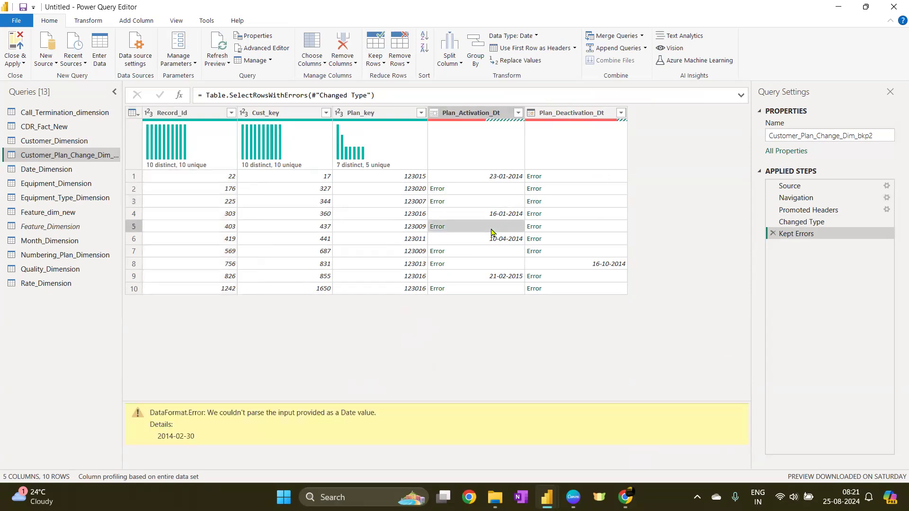
click(490, 254)
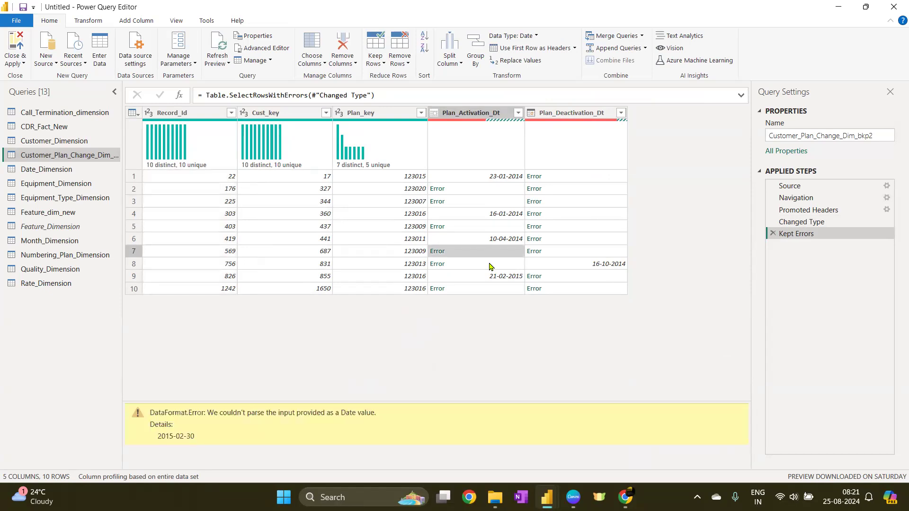
click(491, 267)
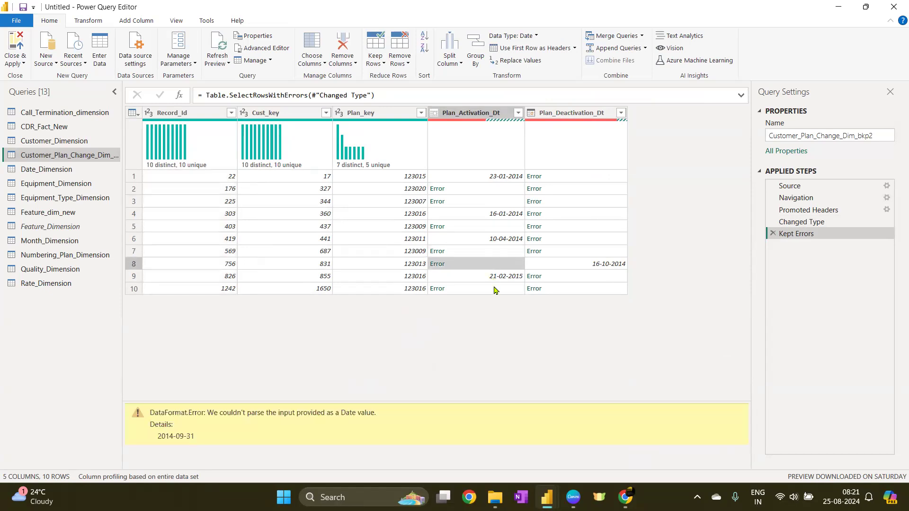
click(496, 290)
Examine the error details of the Plan_Deactivation_Dt error cells
click(570, 181)
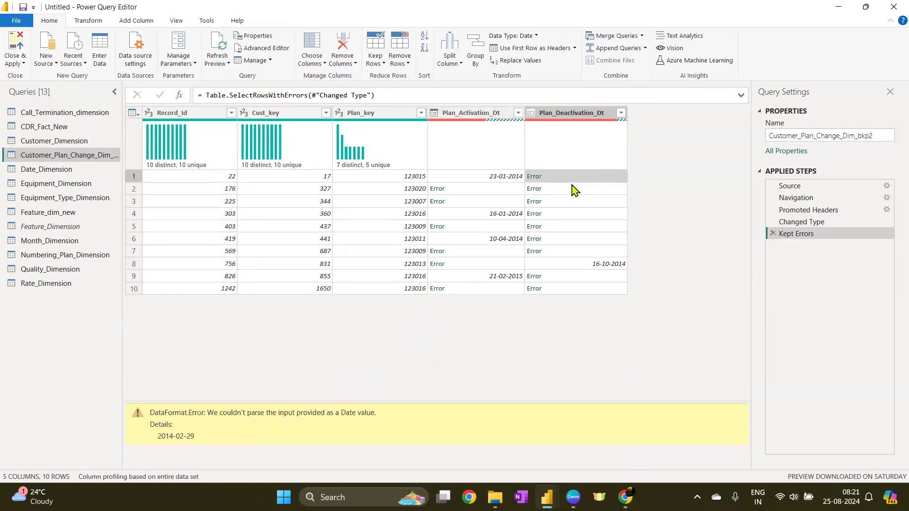
click(585, 192)
click(584, 214)
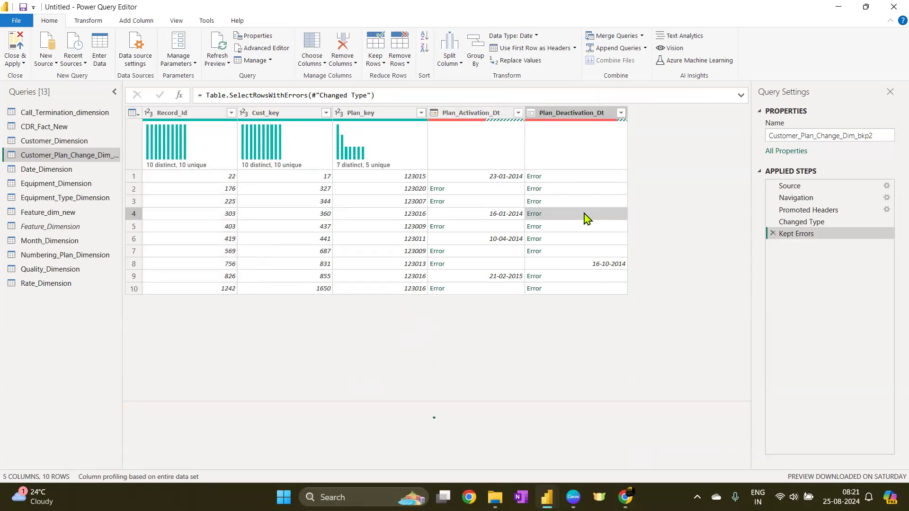
click(595, 178)
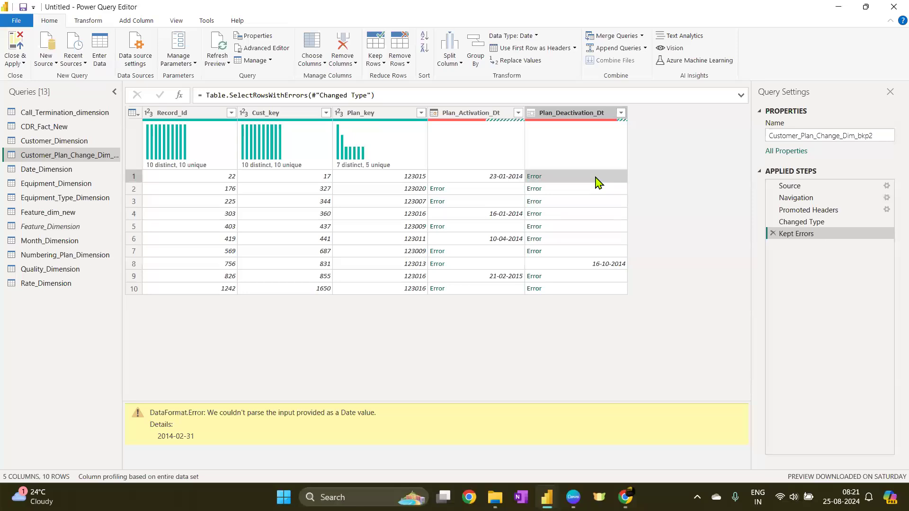
click(600, 203)
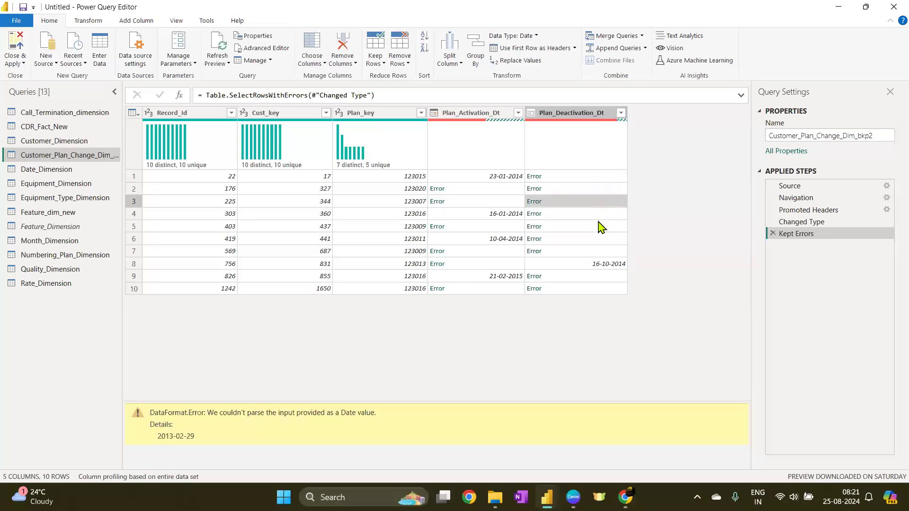
click(601, 227)
click(607, 179)
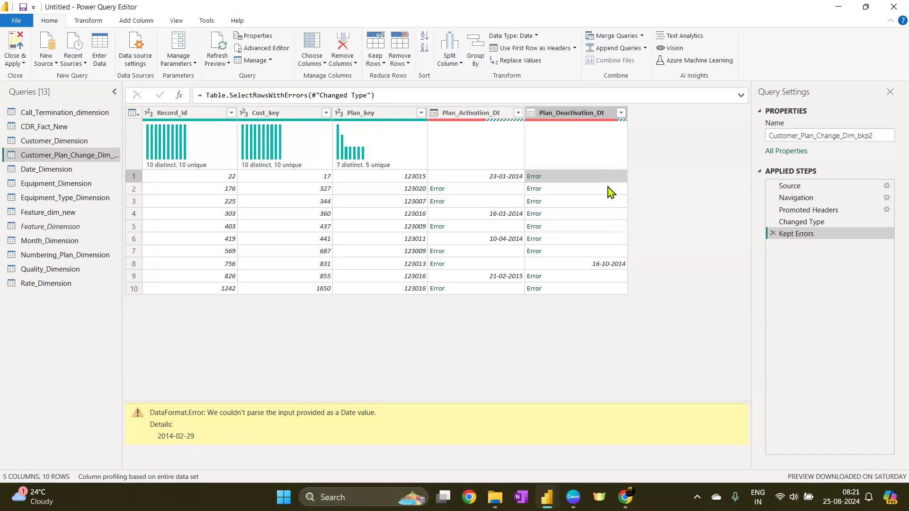
click(484, 182)
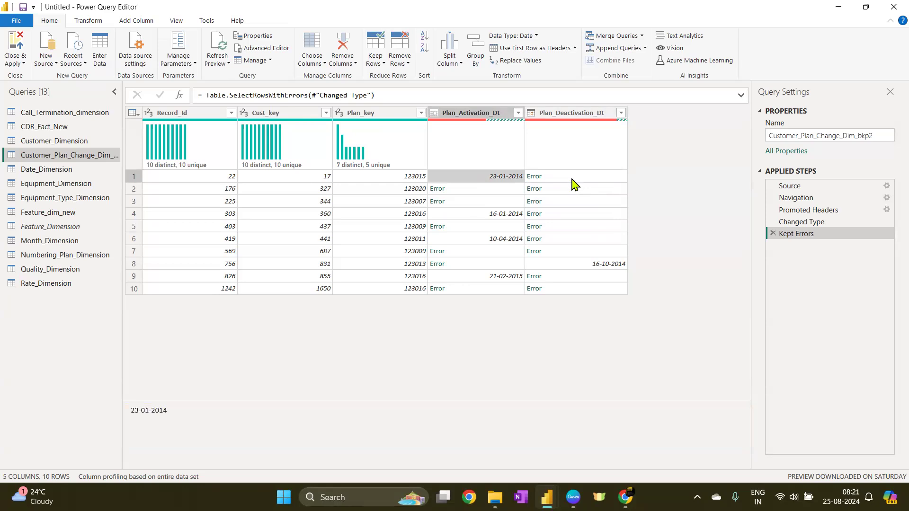
click(590, 190)
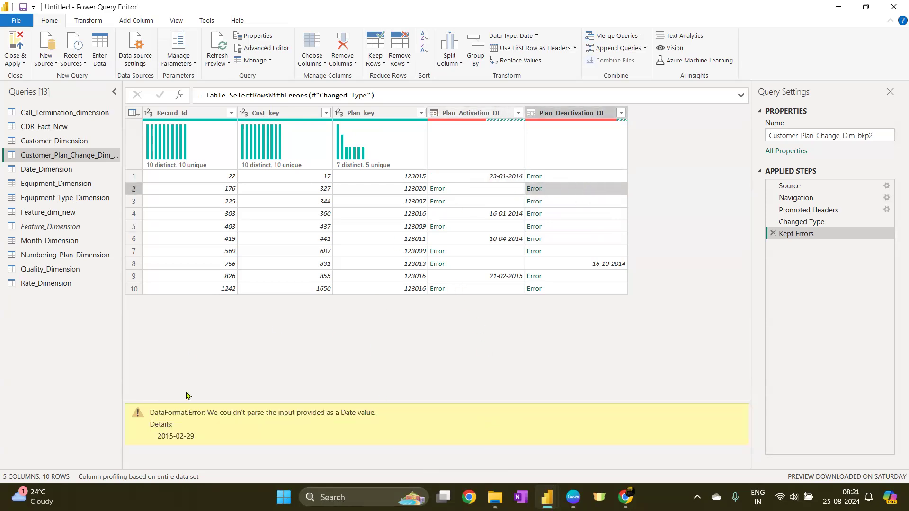
click(592, 202)
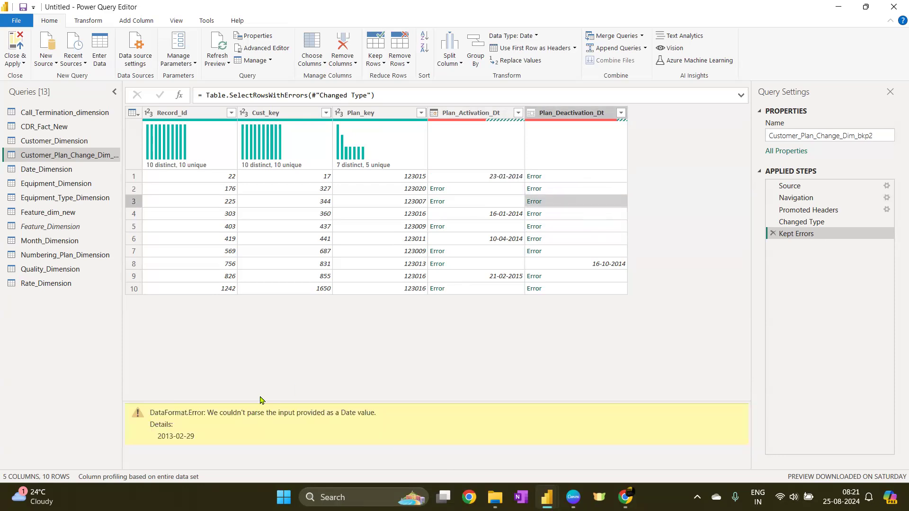
click(602, 228)
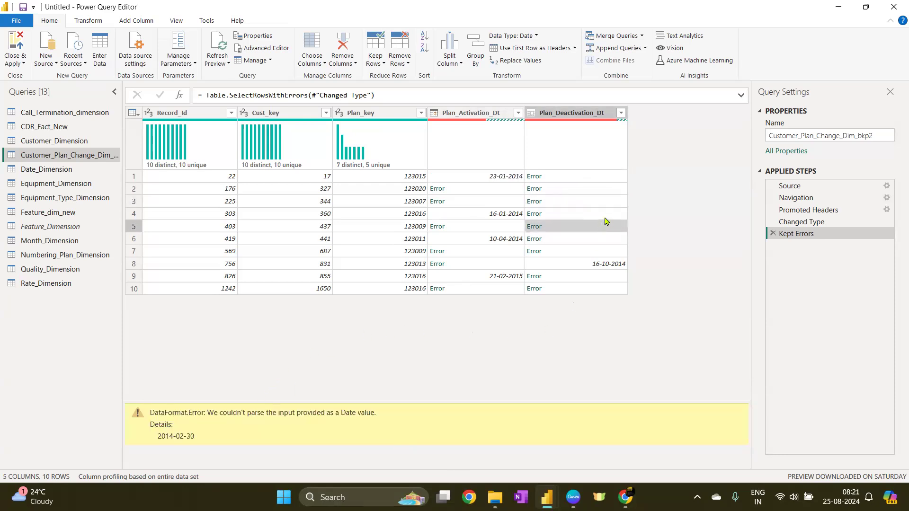
click(609, 214)
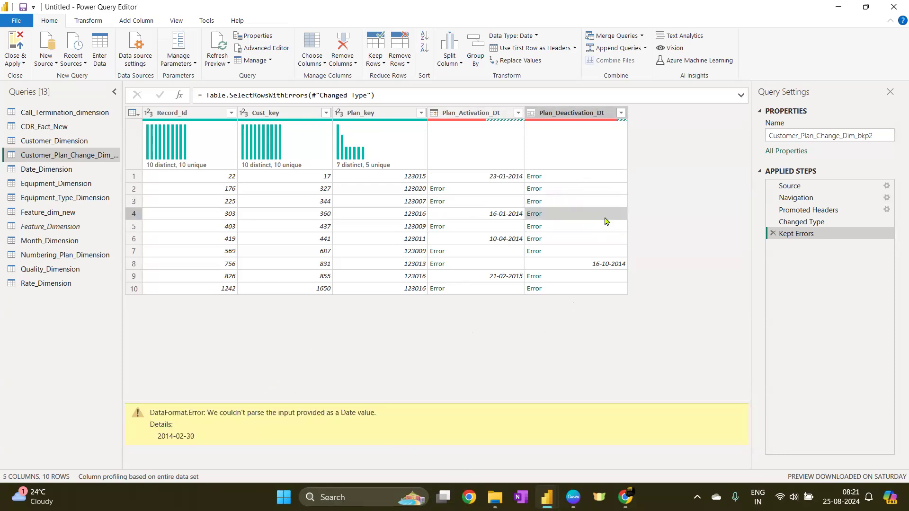
click(612, 179)
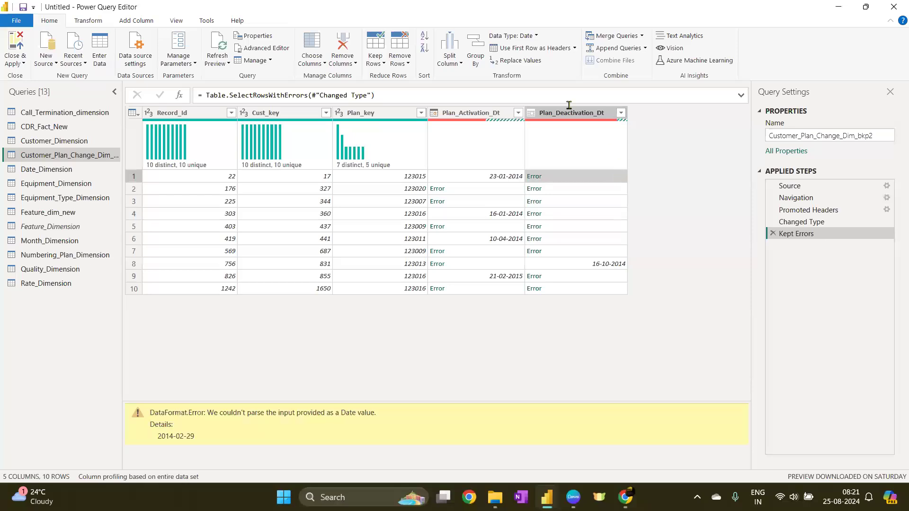
Delete the Kept Errors and Changed Type applied steps
click(772, 234)
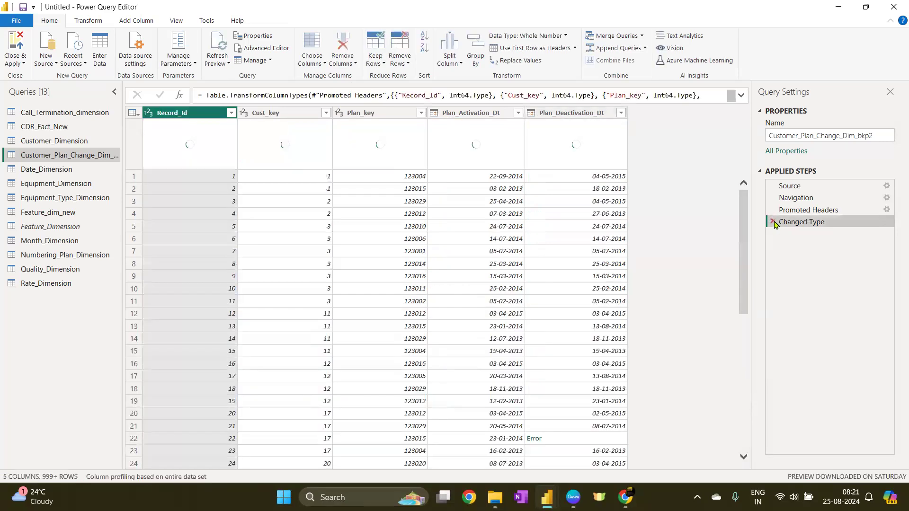
click(772, 223)
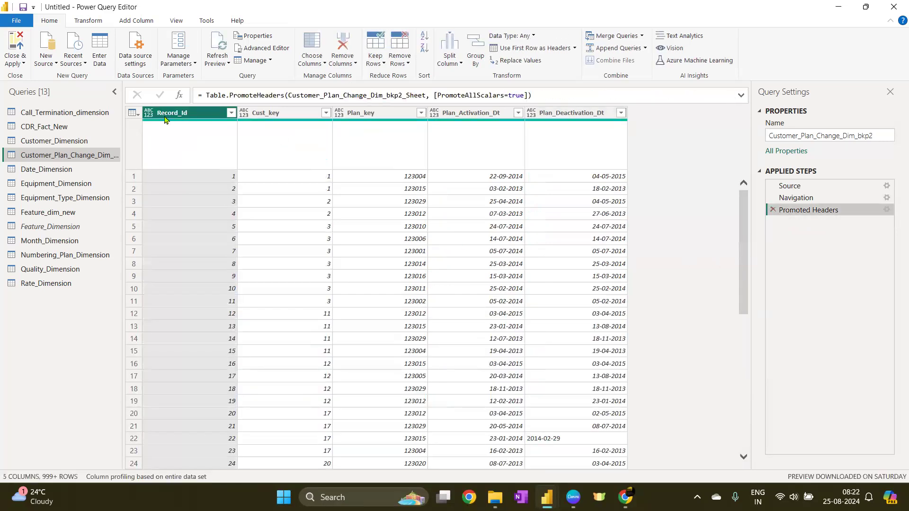
Set Record_Id, Cust_key and Plan_key to the Whole Number data type
click(148, 113)
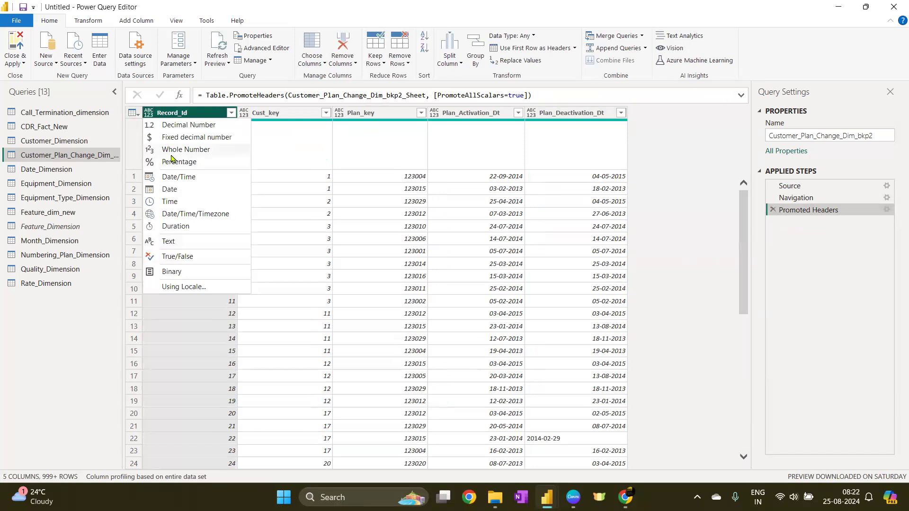
click(185, 149)
click(243, 114)
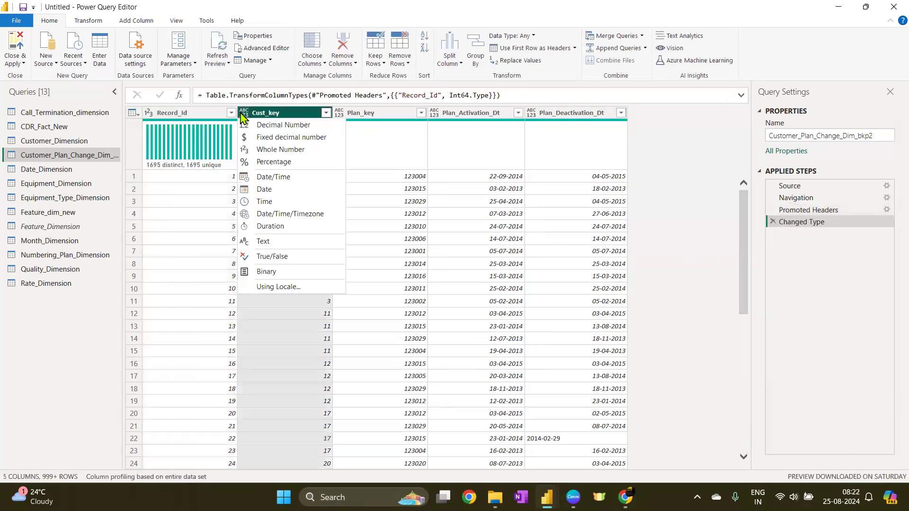
click(269, 150)
click(339, 113)
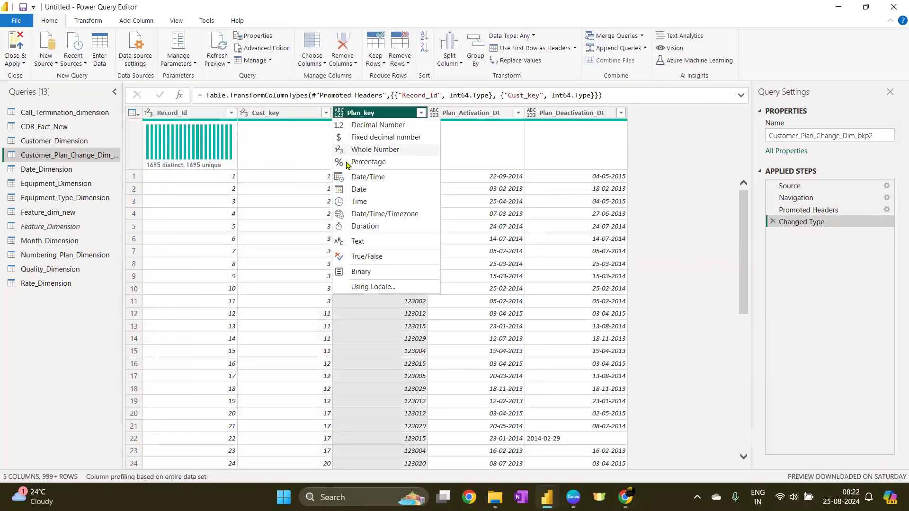
click(372, 150)
Set the Plan_Activation_Dt and Plan_Deactivation_Dt columns to the Text data type
click(478, 114)
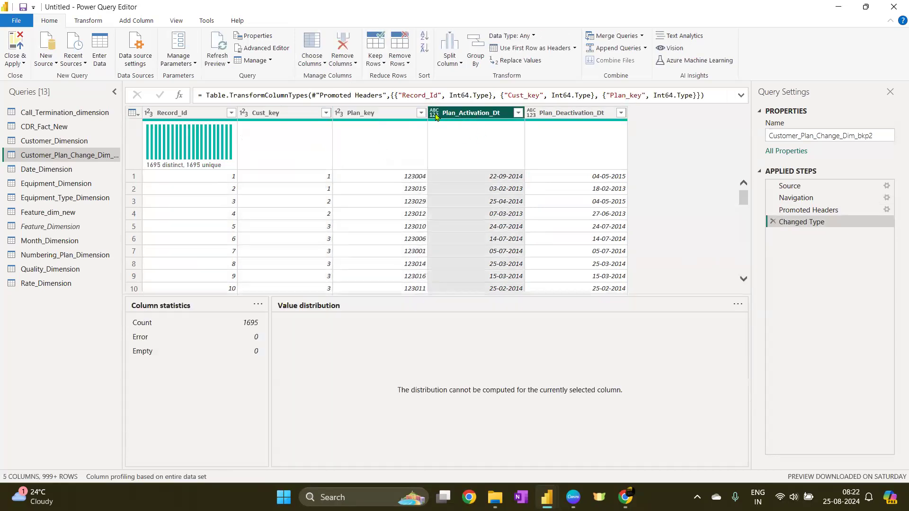
click(434, 112)
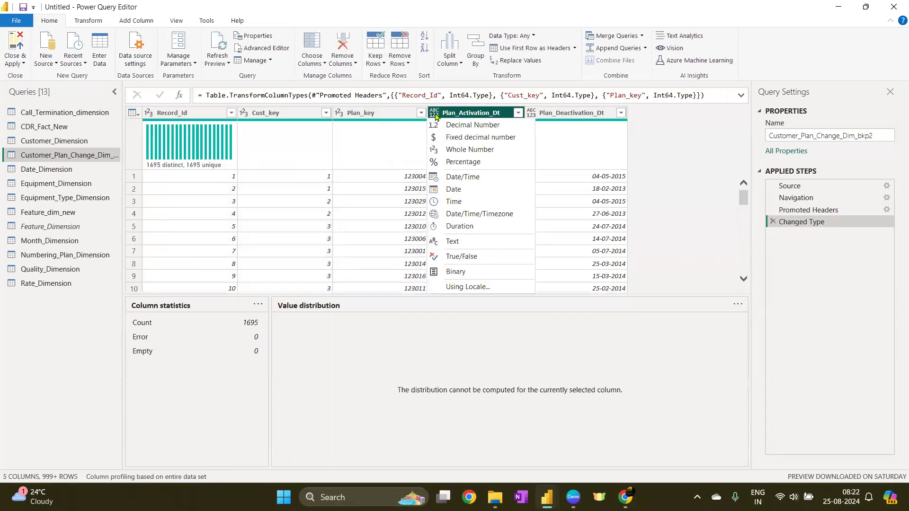
click(453, 241)
click(532, 113)
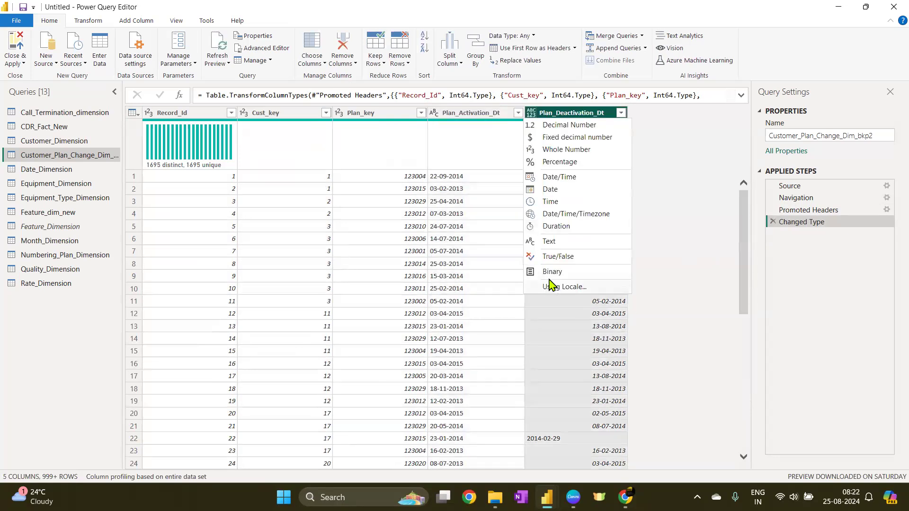
click(542, 240)
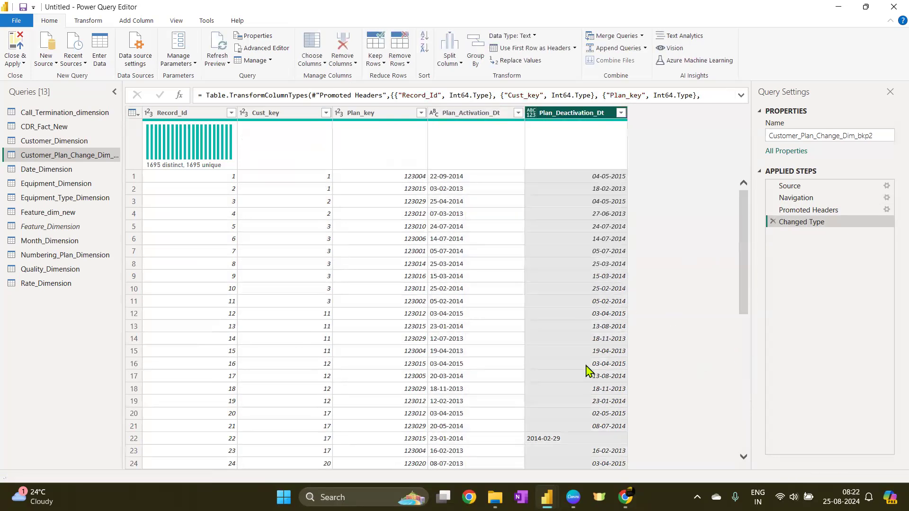
Convert Plan_Activation_Dt and Plan_Deactivation_Dt to the Date data type as a new applied step
click(476, 114)
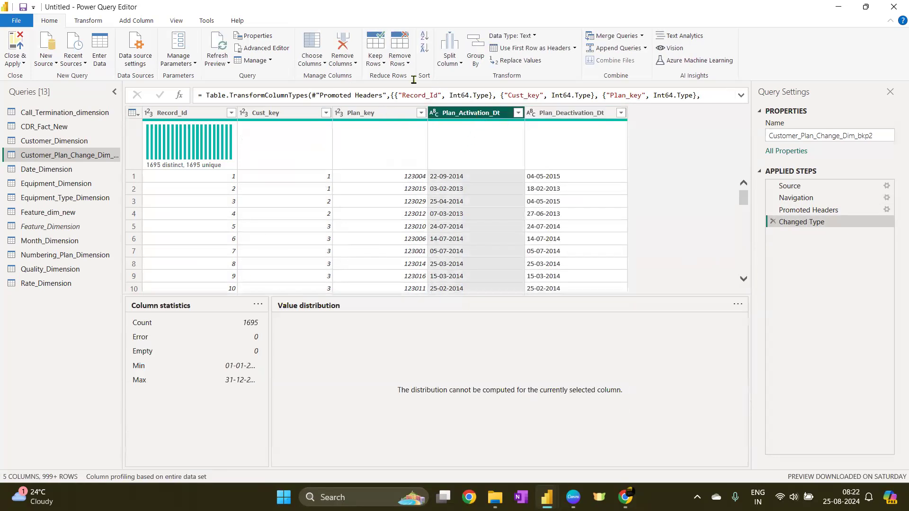
click(434, 113)
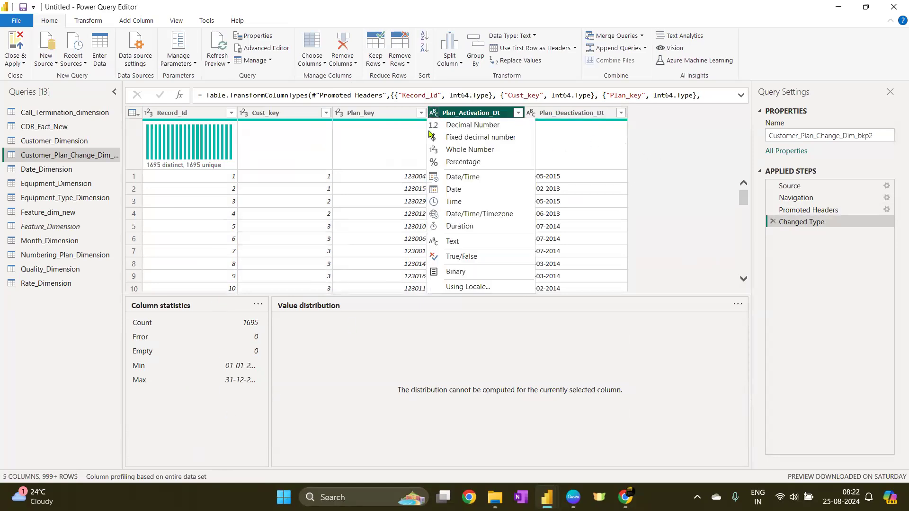
click(462, 190)
click(566, 274)
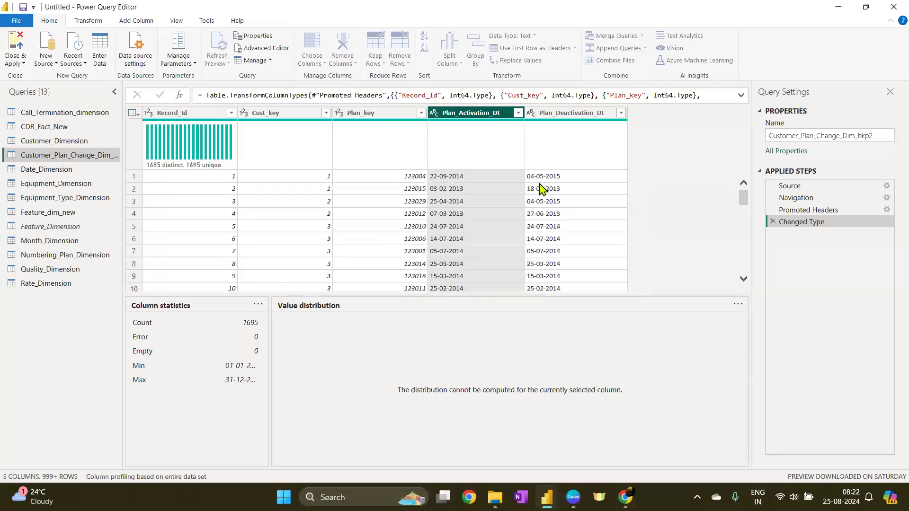
click(532, 113)
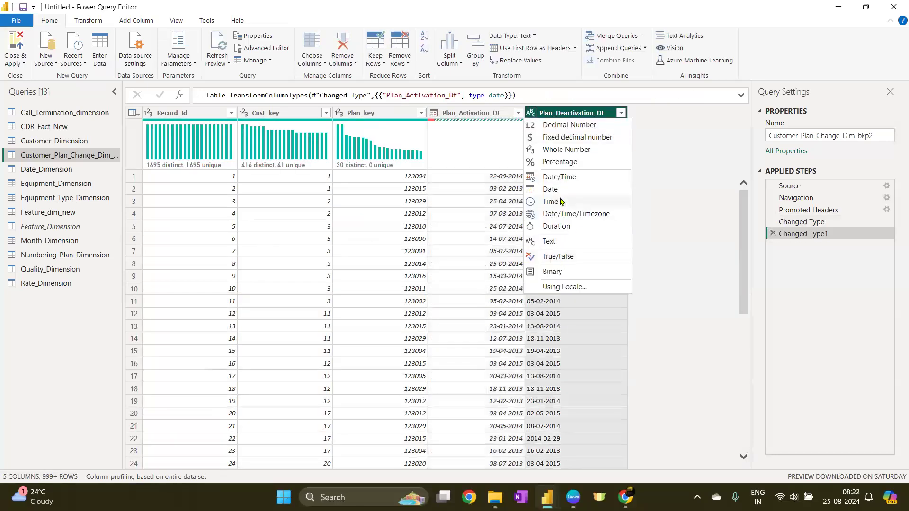
click(559, 189)
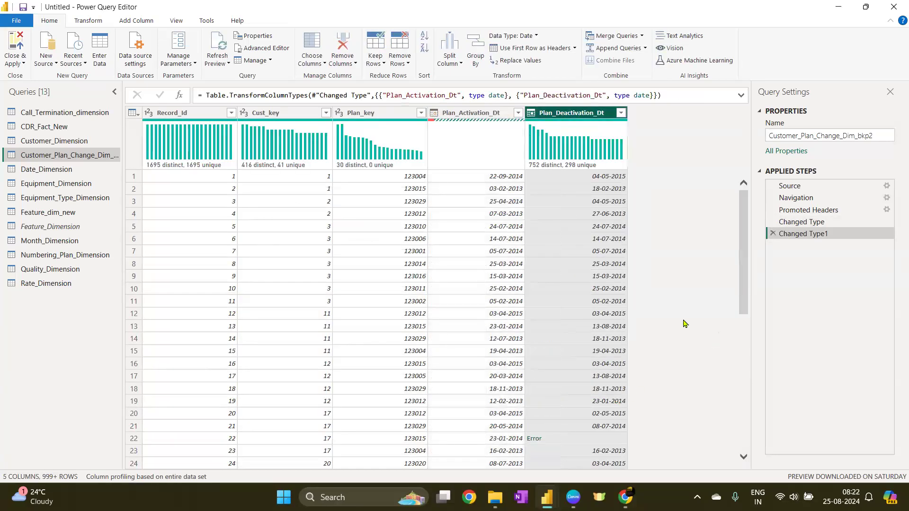
Keep only the rows containing errors and inspect the error details of the first error cells
click(133, 113)
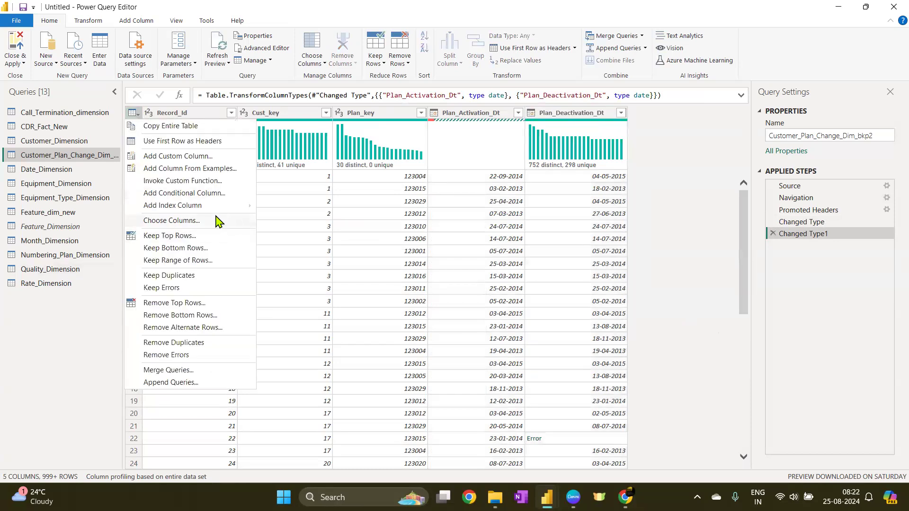
click(167, 288)
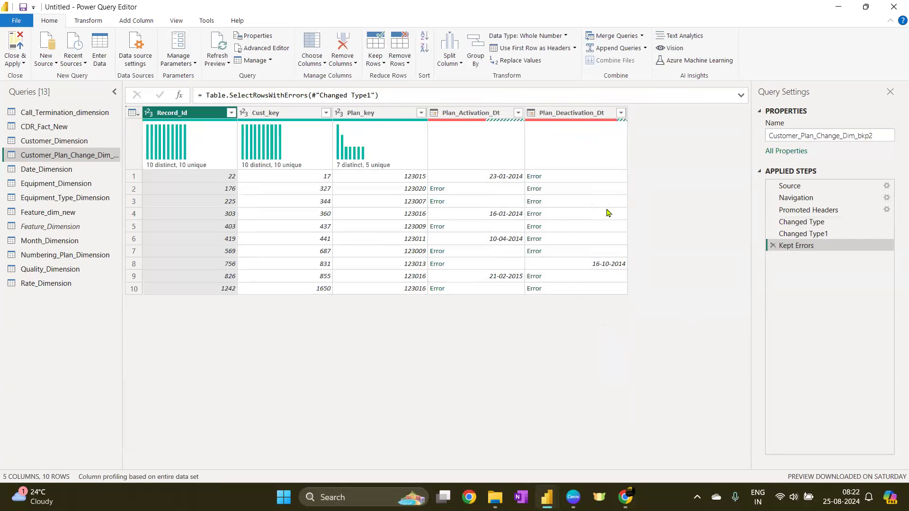
click(616, 214)
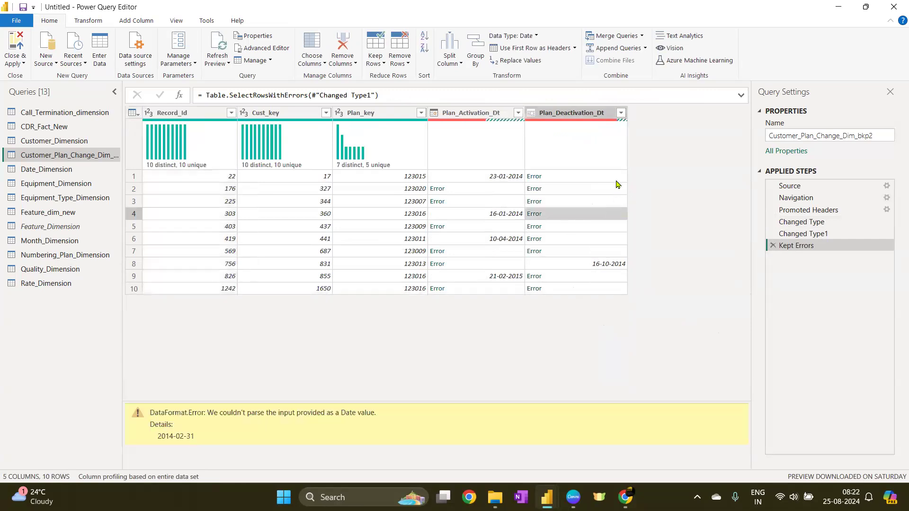
click(617, 181)
click(503, 193)
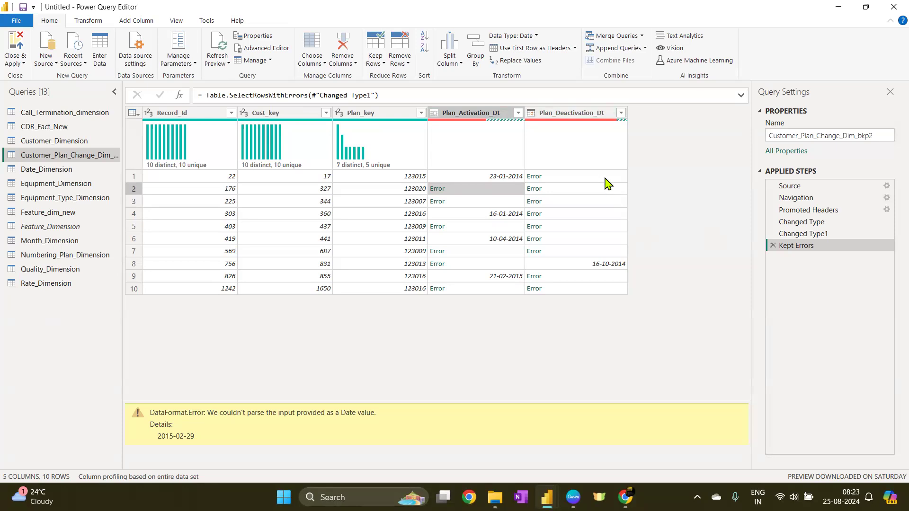
click(485, 204)
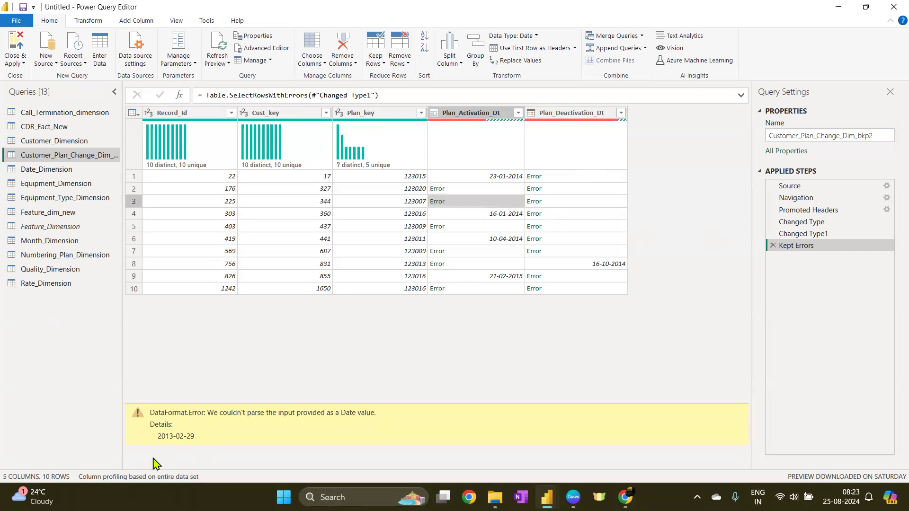
drag(178, 433, 207, 436)
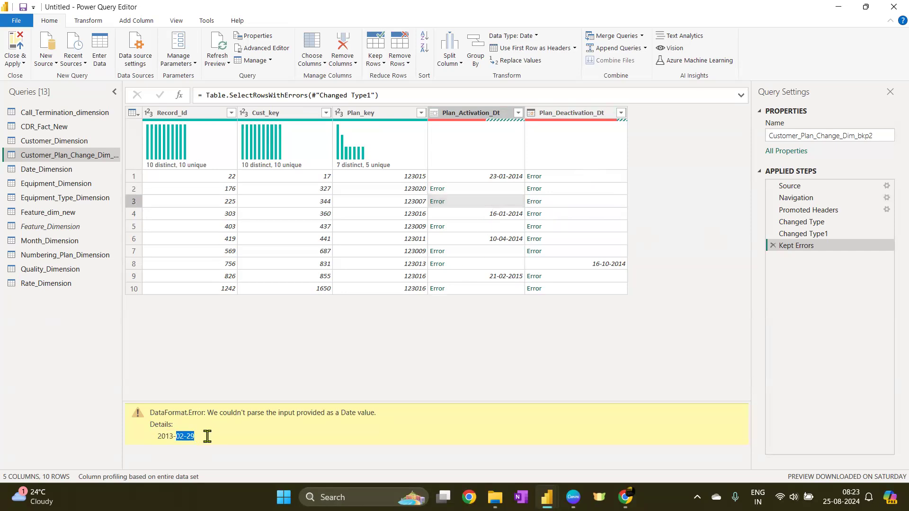
double_click(190, 436)
Examine the error details of the remaining Plan_Activation_Dt error cells
click(483, 227)
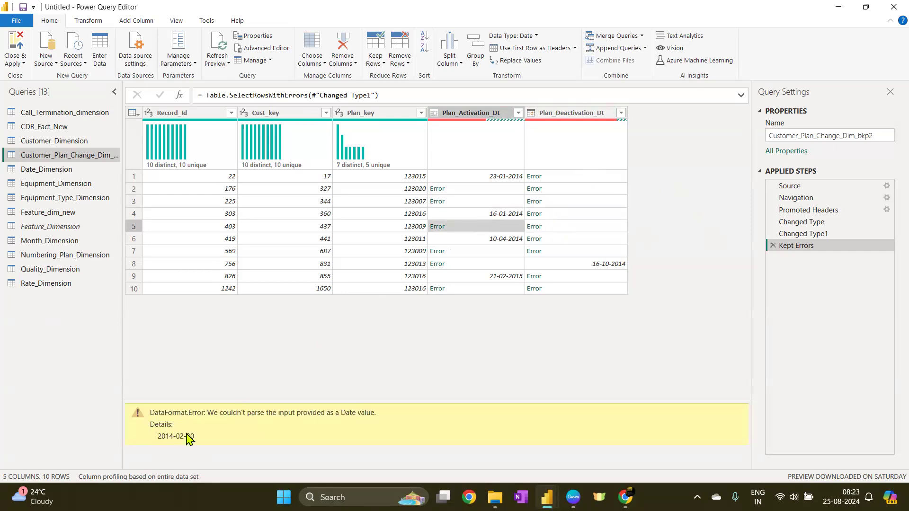
click(493, 252)
drag(178, 434, 195, 436)
click(500, 263)
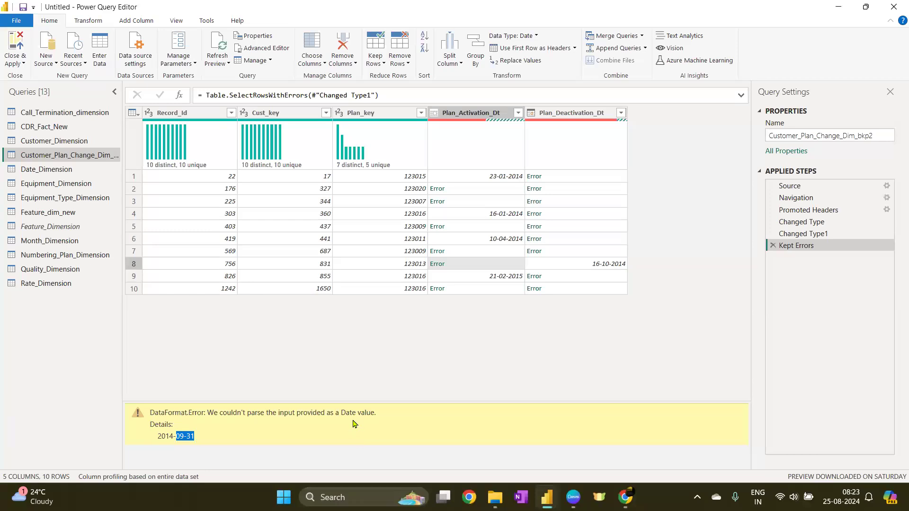
click(479, 292)
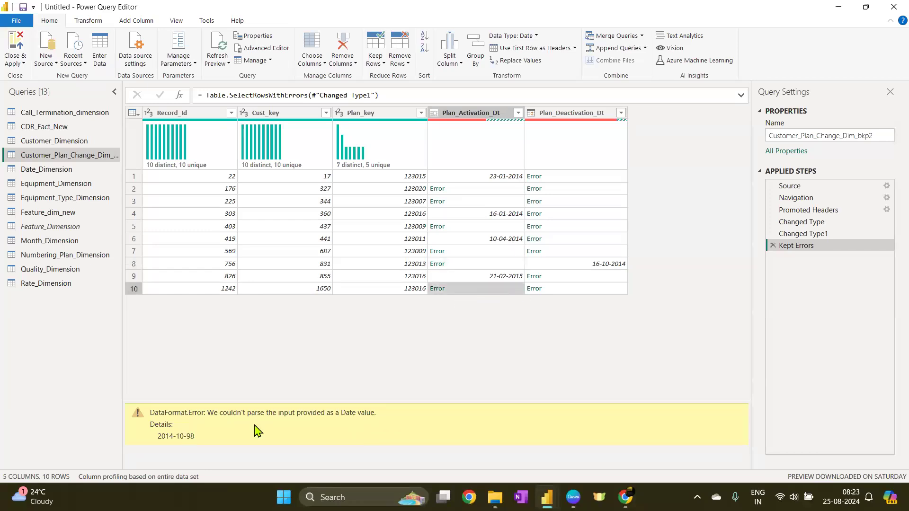
drag(184, 437, 195, 436)
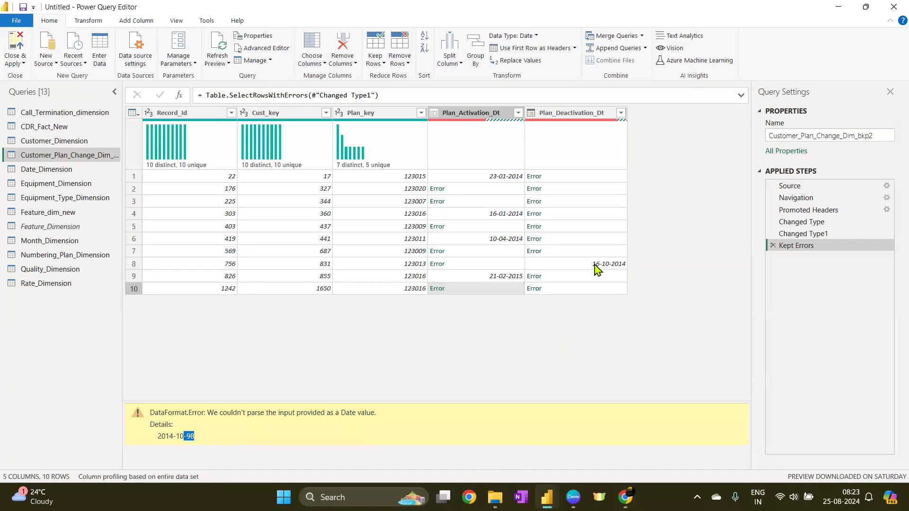
Examine the error details of the Plan_Deactivation_Dt error cells, then delete the Kept Errors step
click(600, 215)
click(597, 189)
click(600, 202)
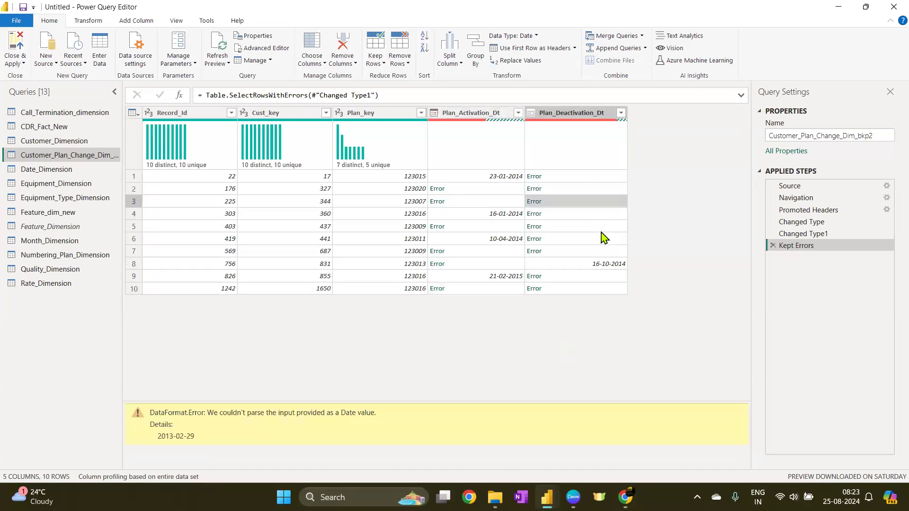
click(605, 227)
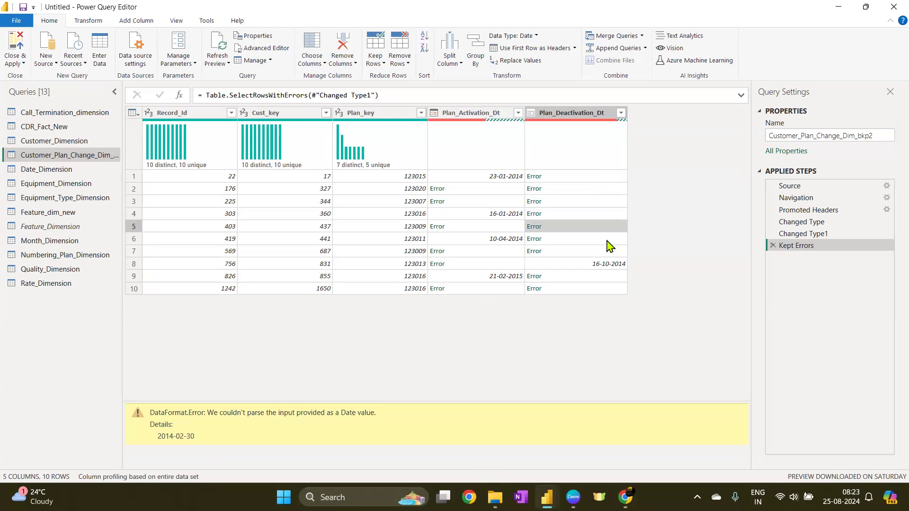
click(608, 178)
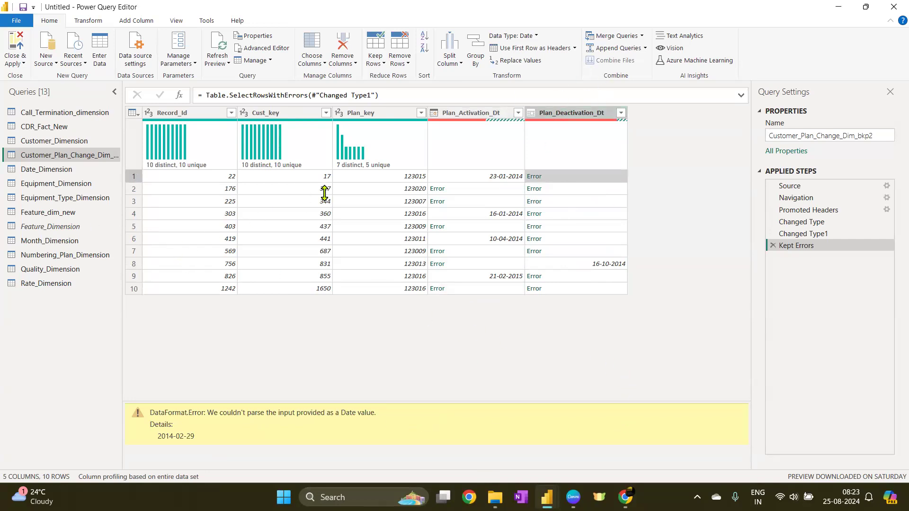
click(773, 246)
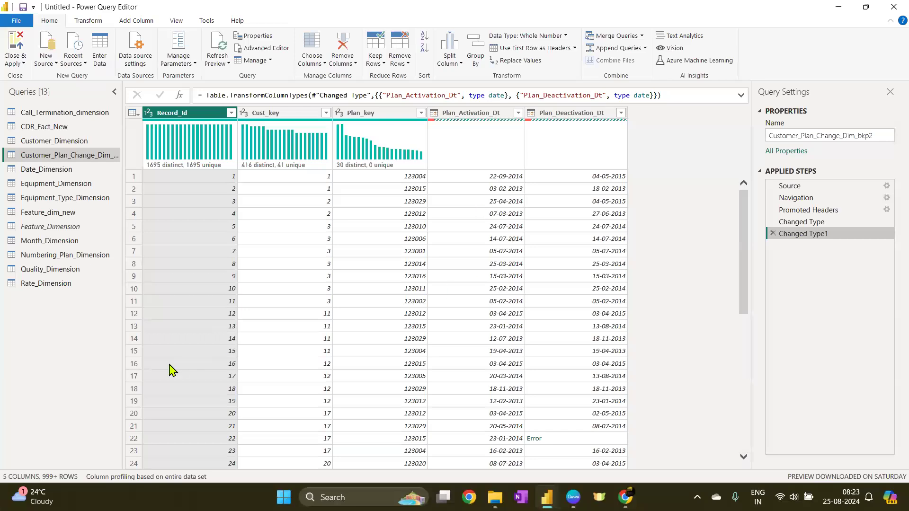
Scroll through the table to review the converted date columns
scroll(576, 383, down, 1)
scroll(577, 384, down, 10)
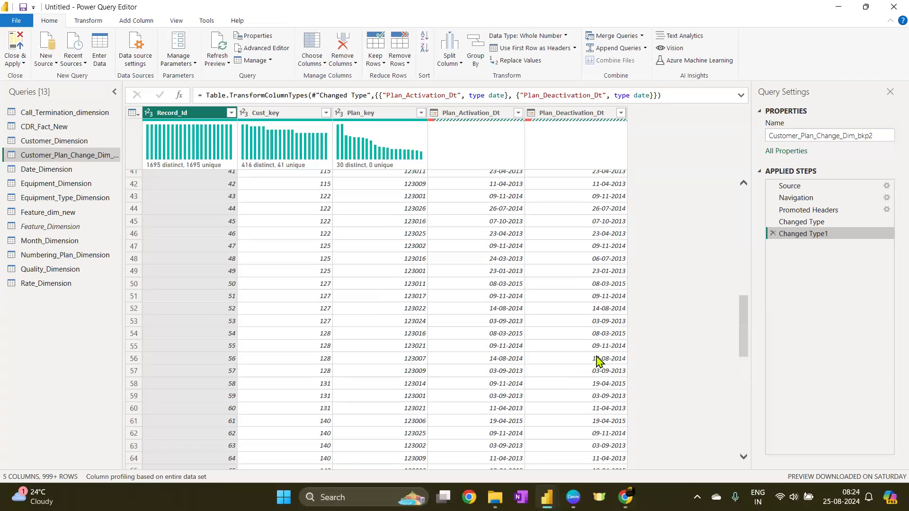
scroll(556, 335, down, 9)
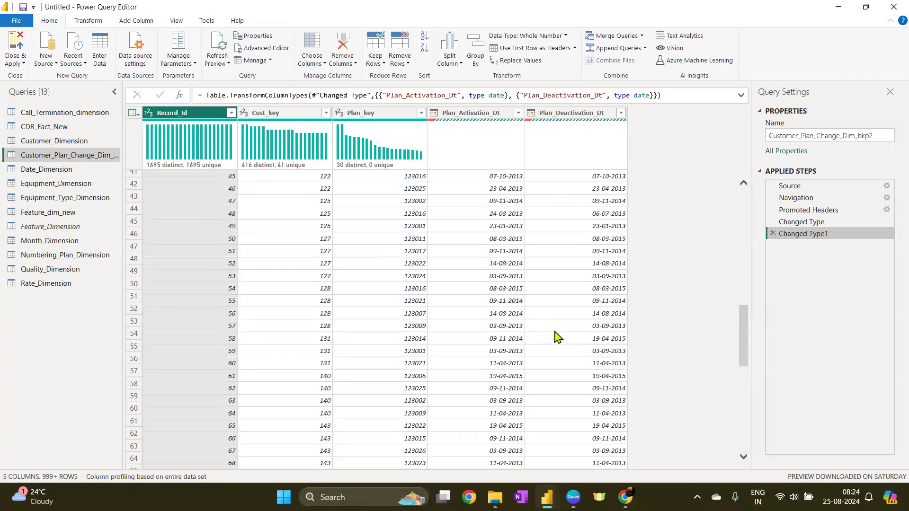
scroll(556, 335, down, 5)
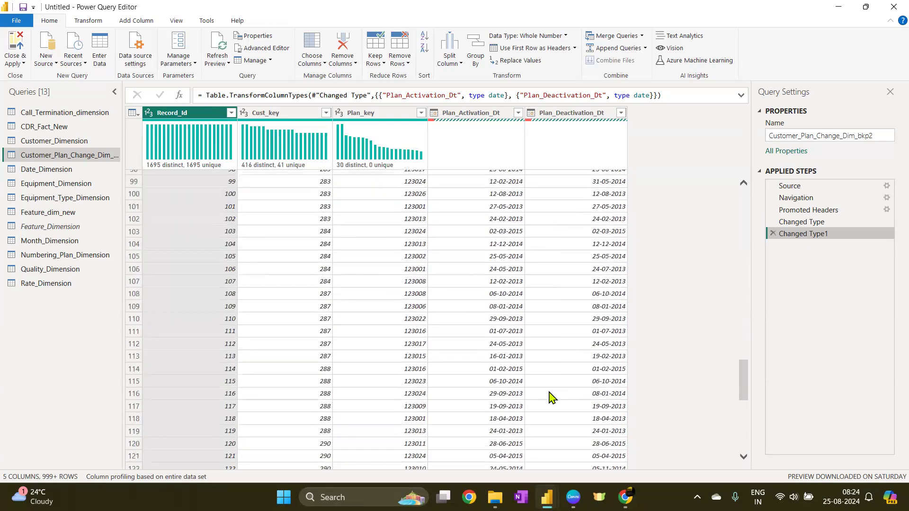
scroll(551, 397, down, 6)
scroll(512, 393, up, 16)
scroll(502, 388, up, 14)
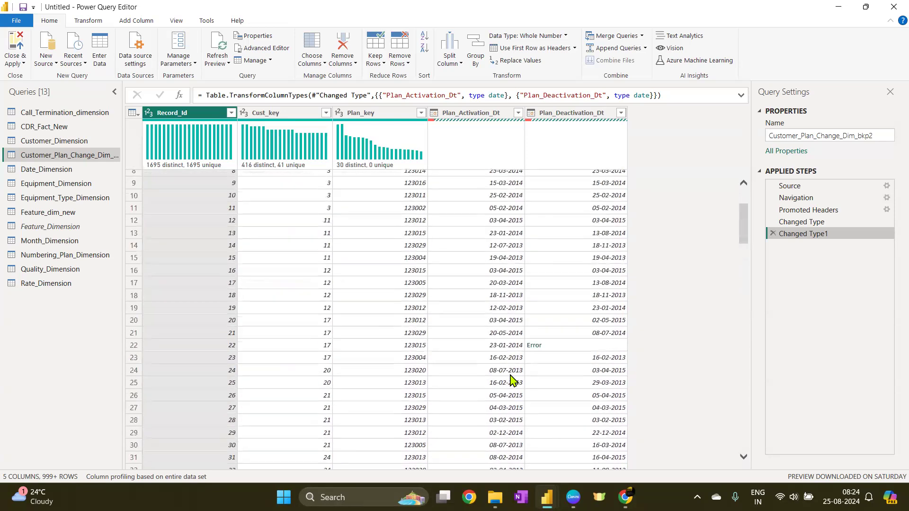
scroll(563, 358, down, 5)
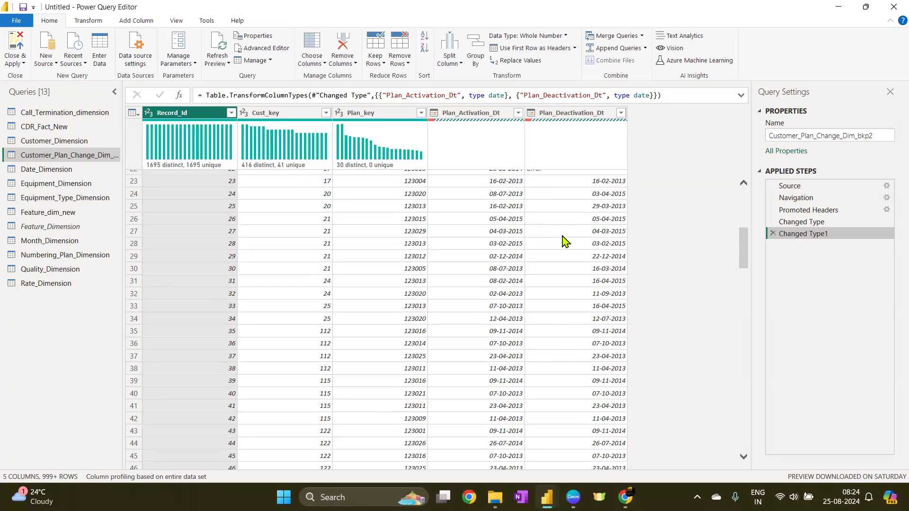
scroll(564, 239, down, 5)
scroll(563, 268, up, 10)
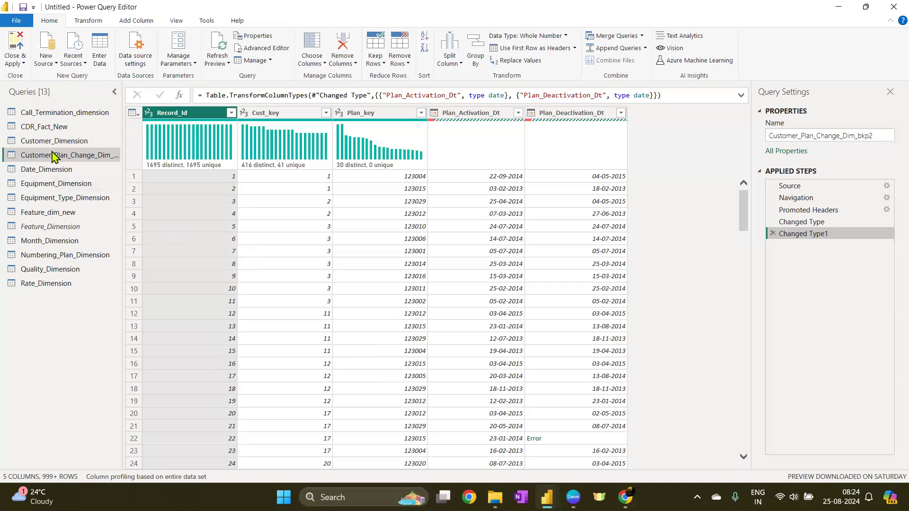
Set Customer_key in the Customer_Dimension query to the Whole Number data type
click(65, 144)
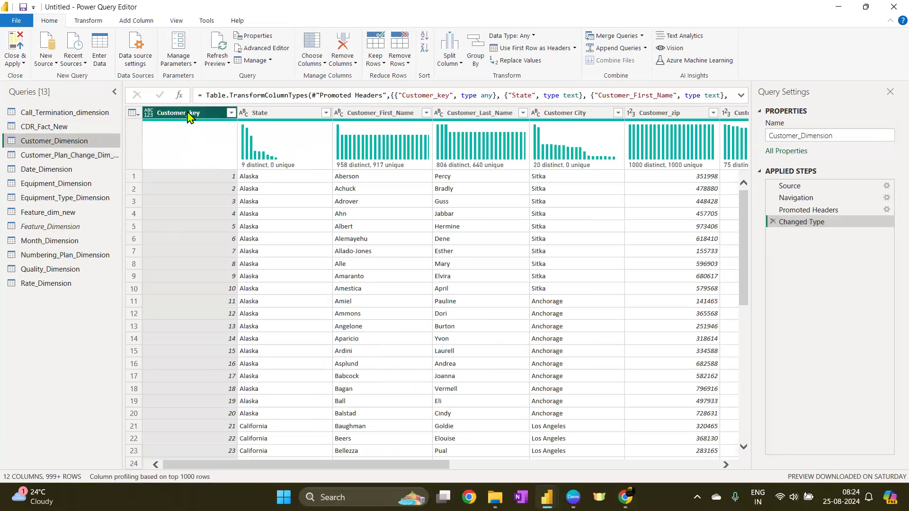
click(148, 115)
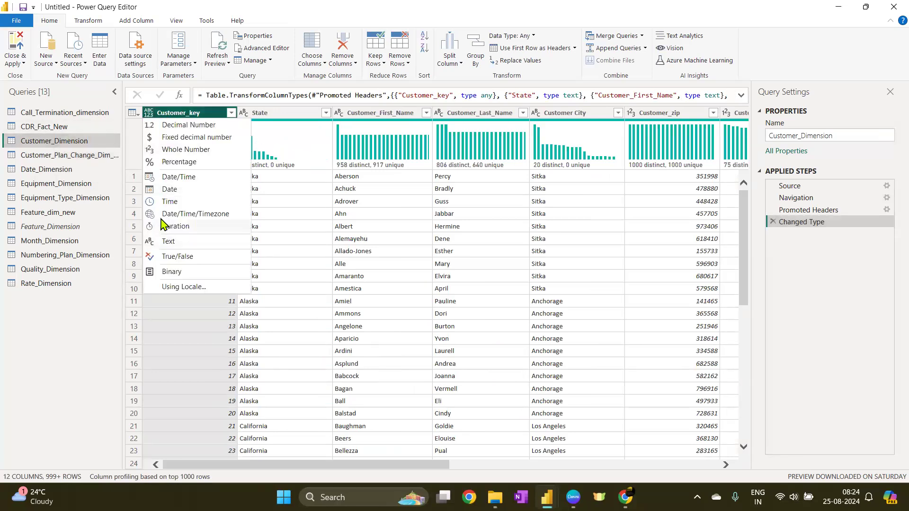
click(164, 150)
Switch column profiling to be based on the entire data set
click(191, 116)
click(188, 481)
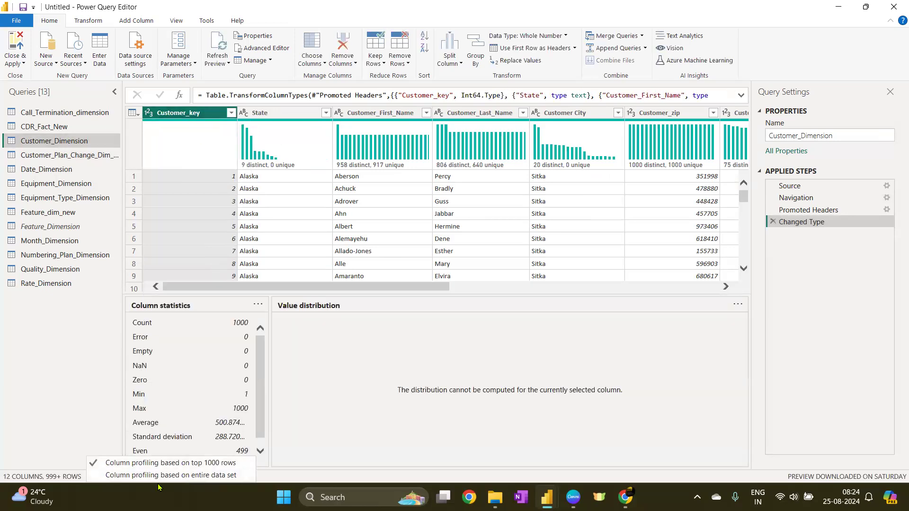
click(164, 475)
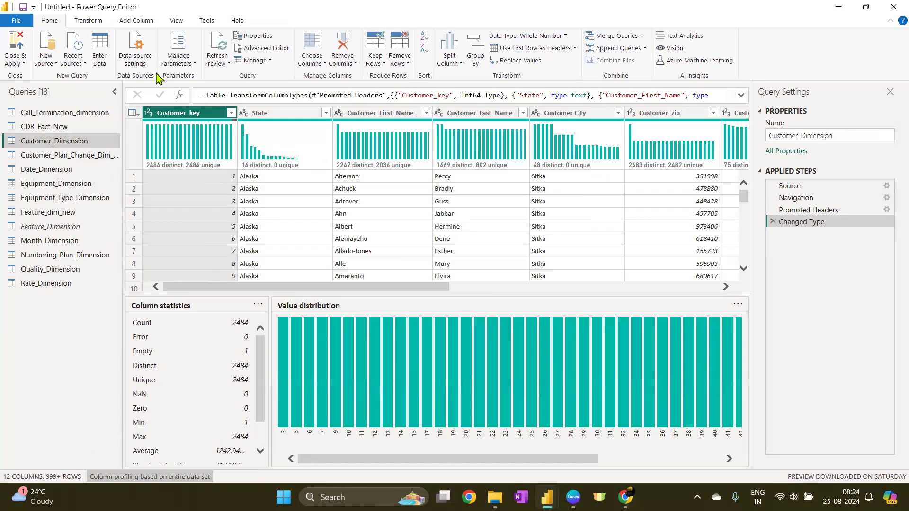
Open the CDR_Fact_New query
click(132, 113)
click(482, 190)
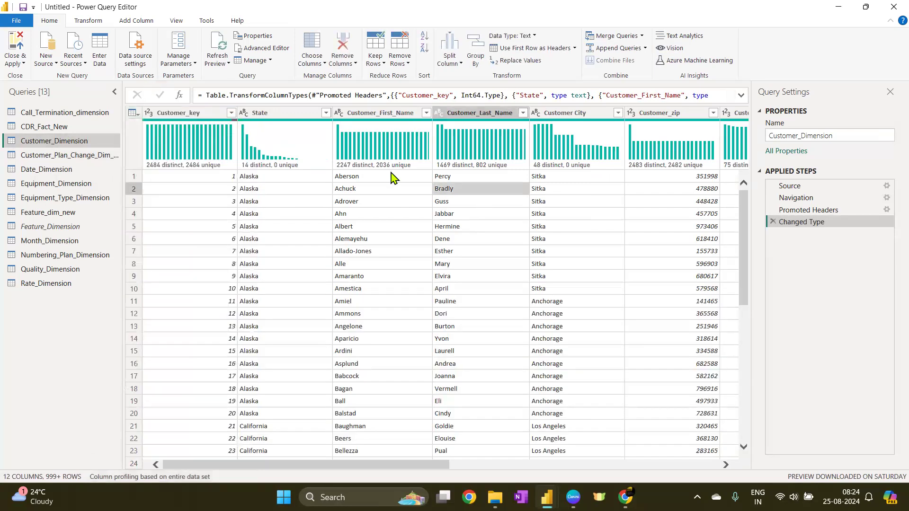
click(60, 127)
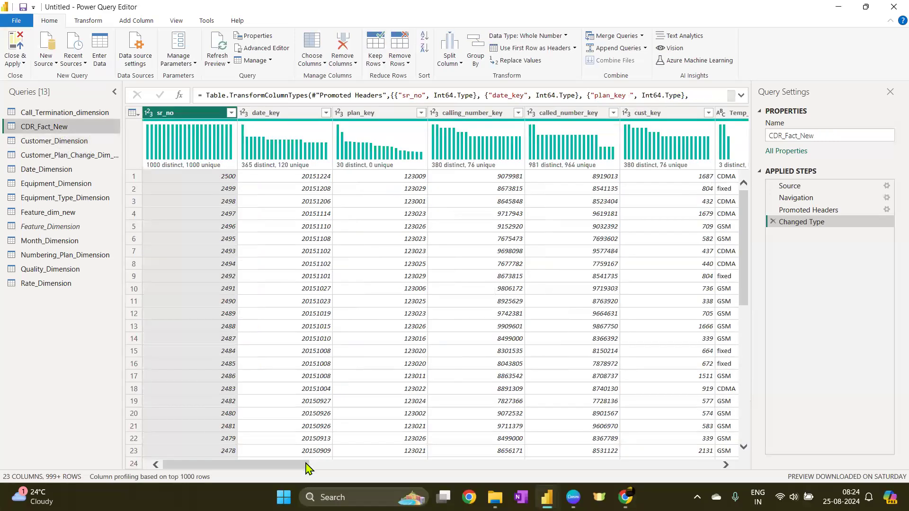
Base the CDR_Fact_New column profiling on the entire data set
click(143, 478)
click(178, 475)
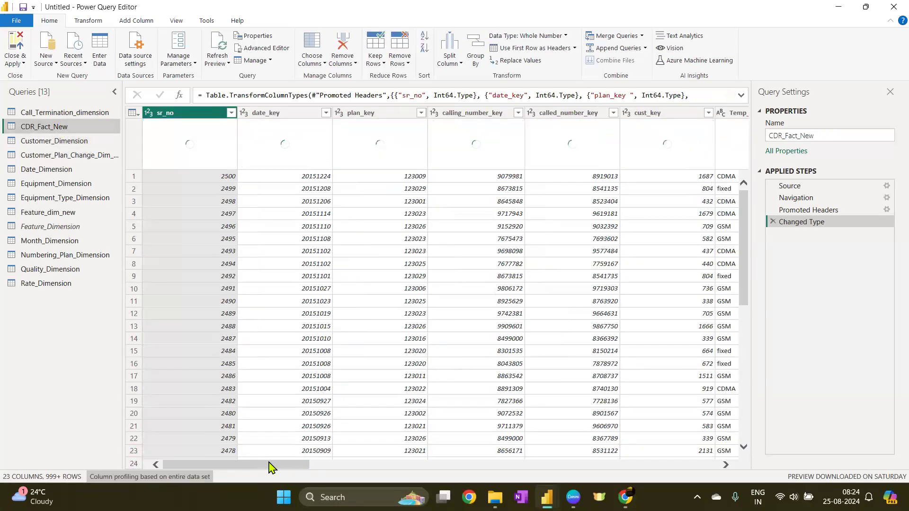
drag(270, 465, 438, 438)
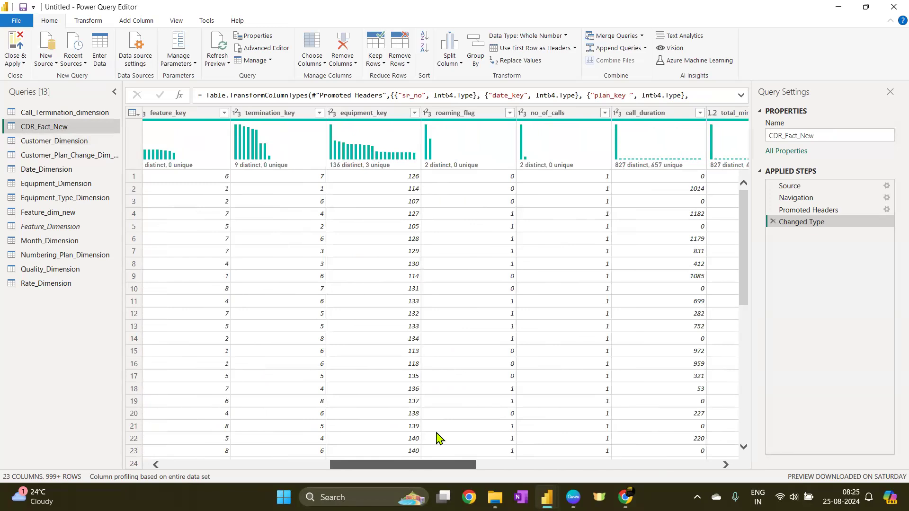
drag(438, 438, 86, 398)
Close and apply the Power Query changes to load all queries, then dismiss the load summary
click(67, 115)
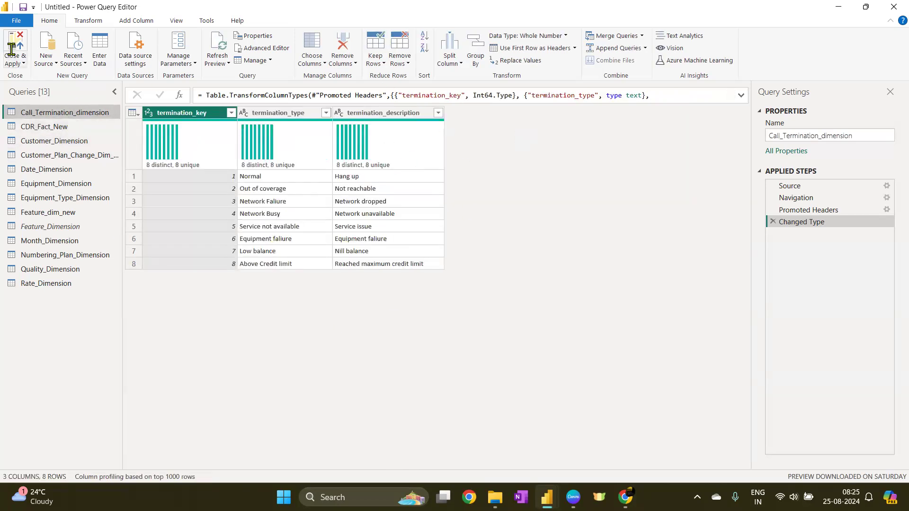
click(14, 40)
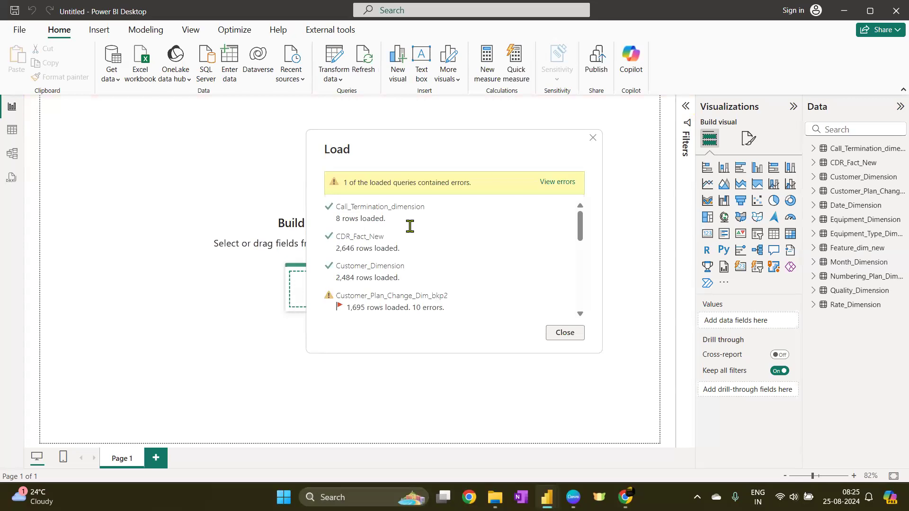
click(567, 333)
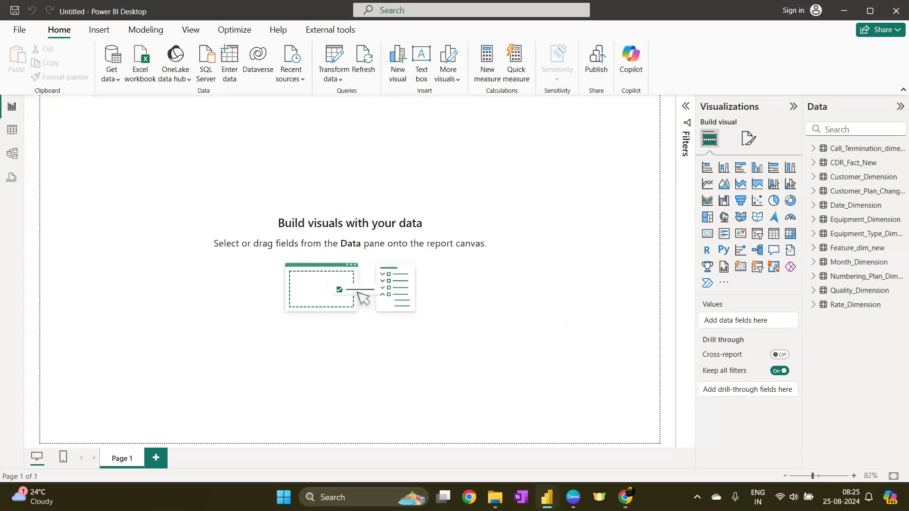
Open the model view and delete all four existing table relationships
click(14, 155)
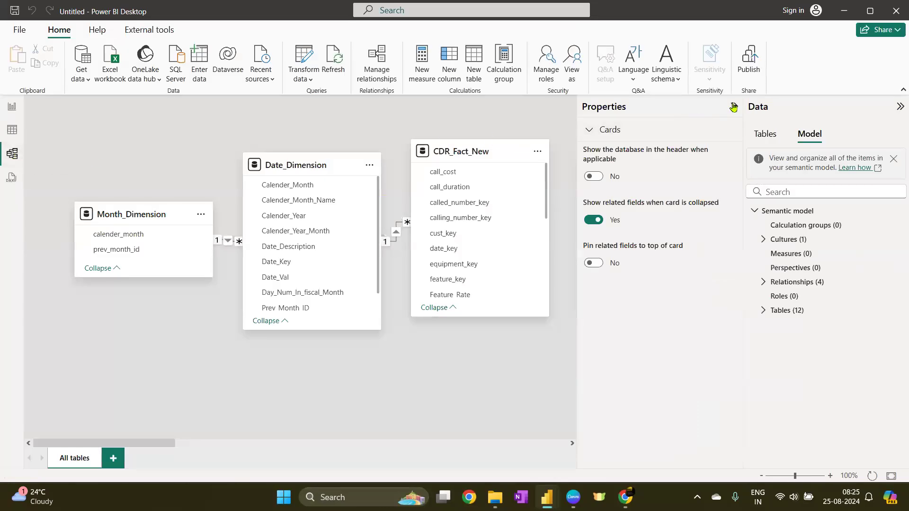
click(734, 106)
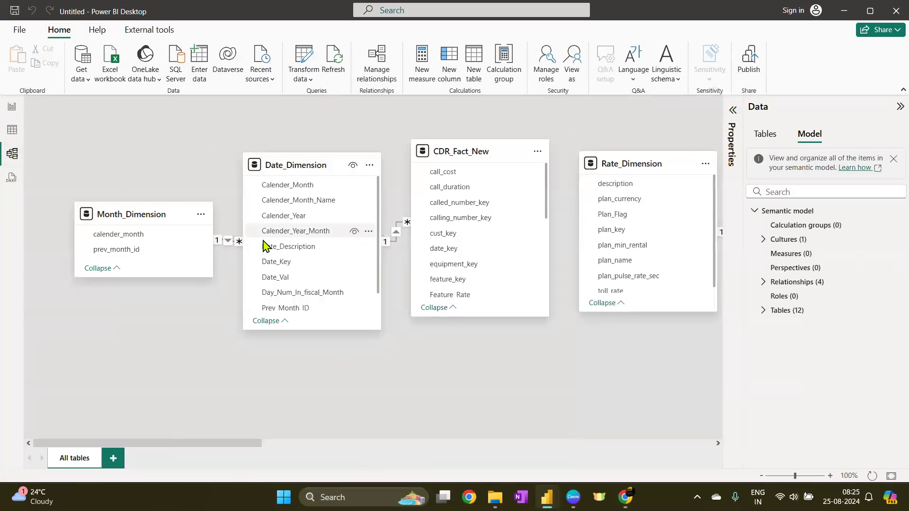
click(383, 64)
click(234, 127)
click(235, 154)
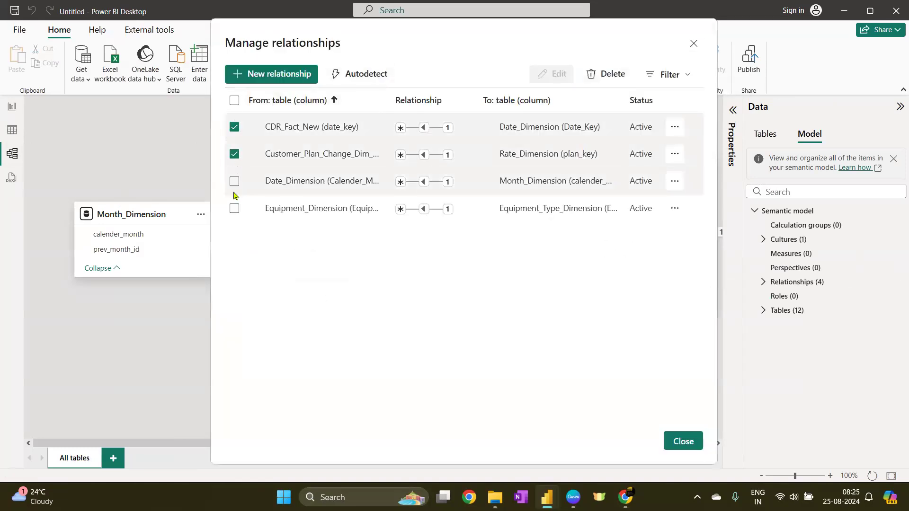
click(235, 181)
click(234, 208)
click(616, 84)
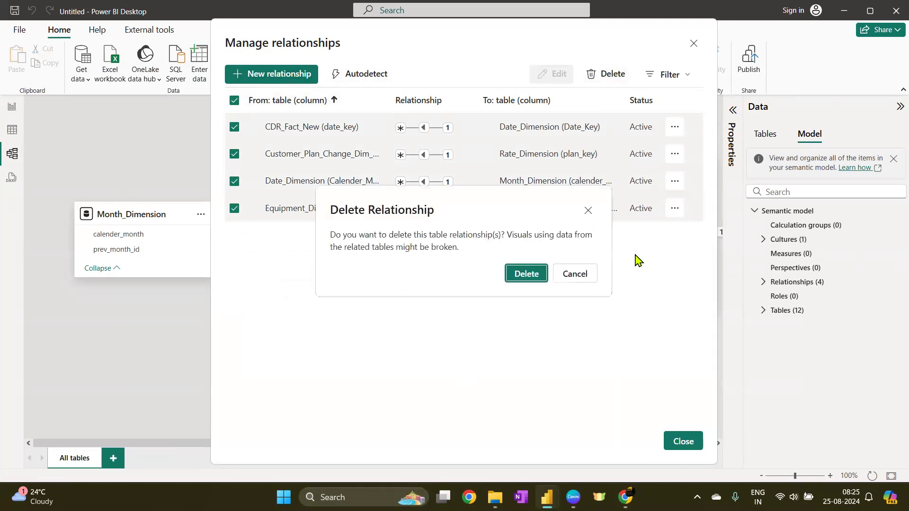
click(533, 275)
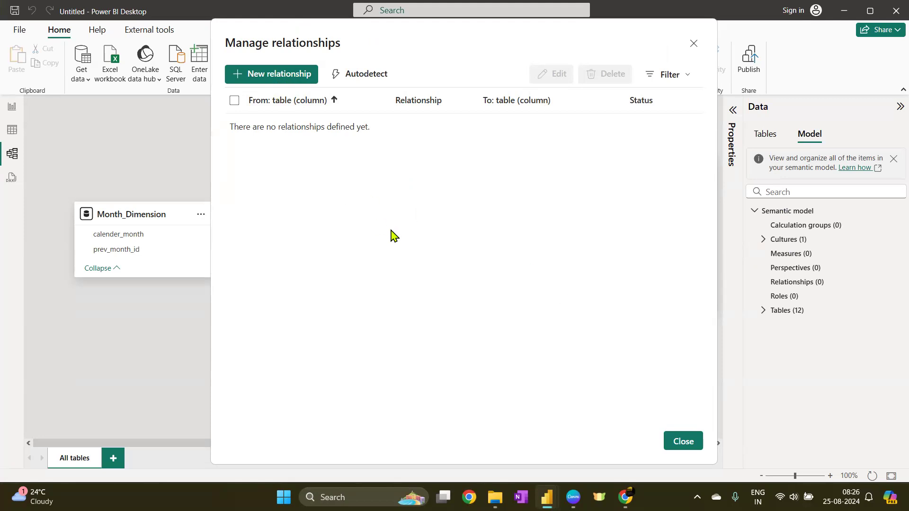
Start a new relationship and preview several tables as the from table, settling on CDR_Fact_New
click(255, 76)
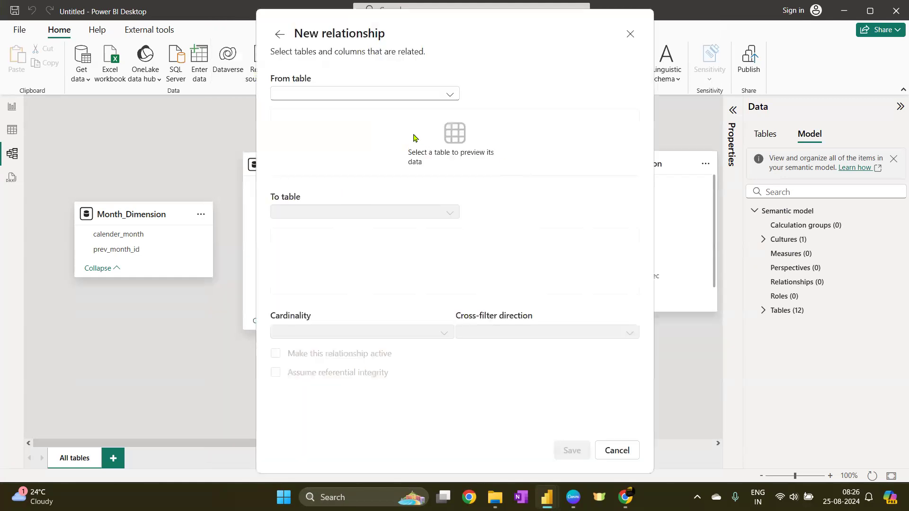
click(410, 97)
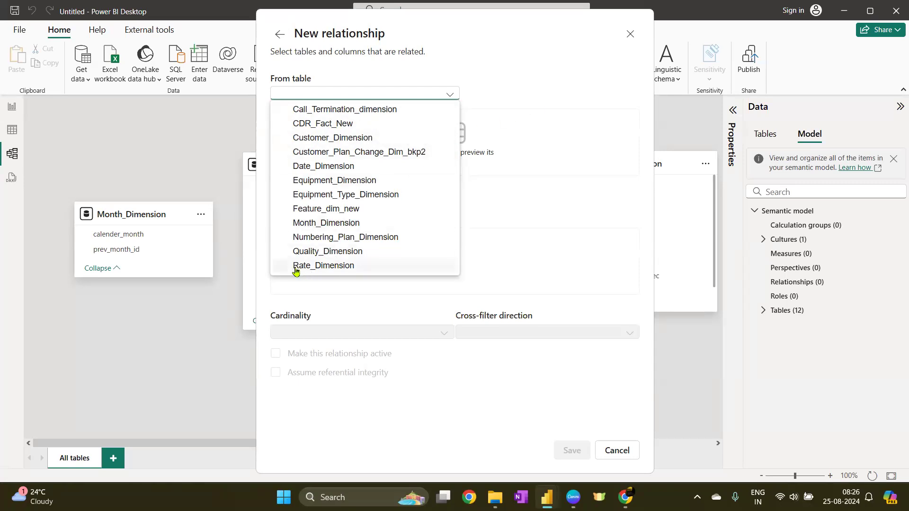
click(342, 253)
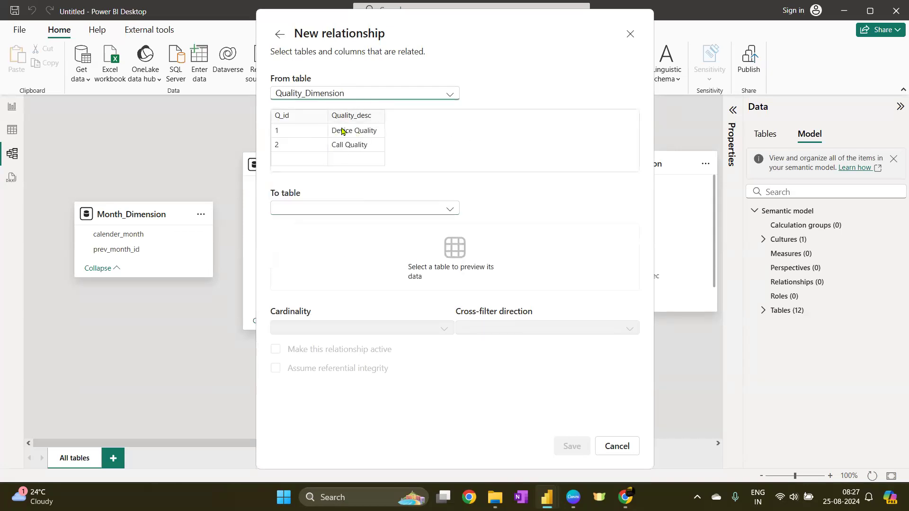
click(393, 99)
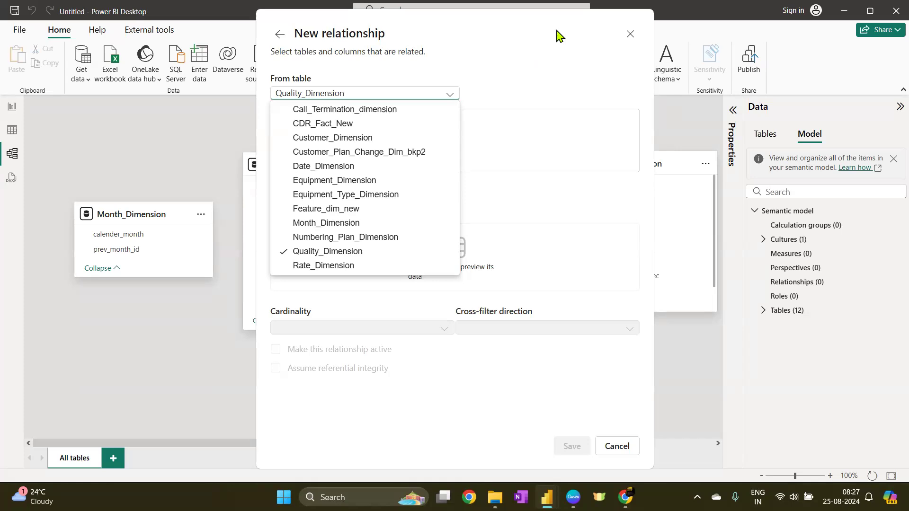
click(353, 223)
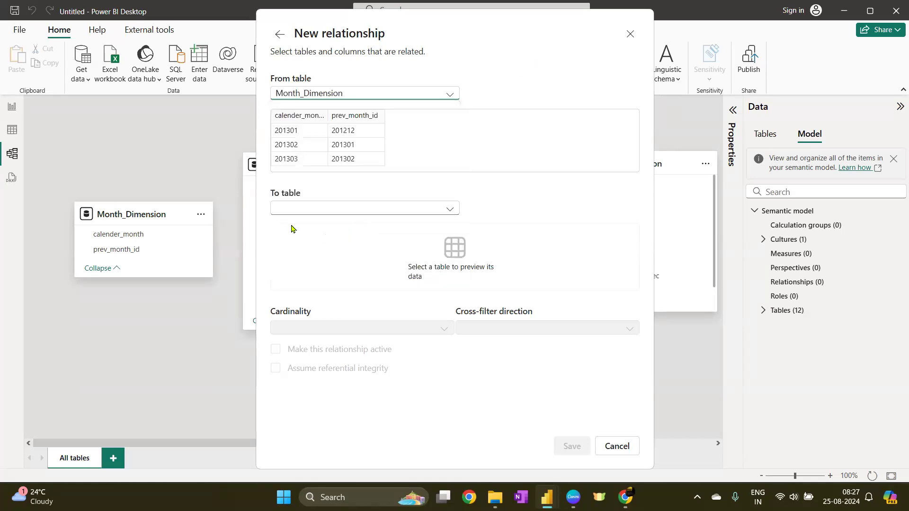
click(341, 97)
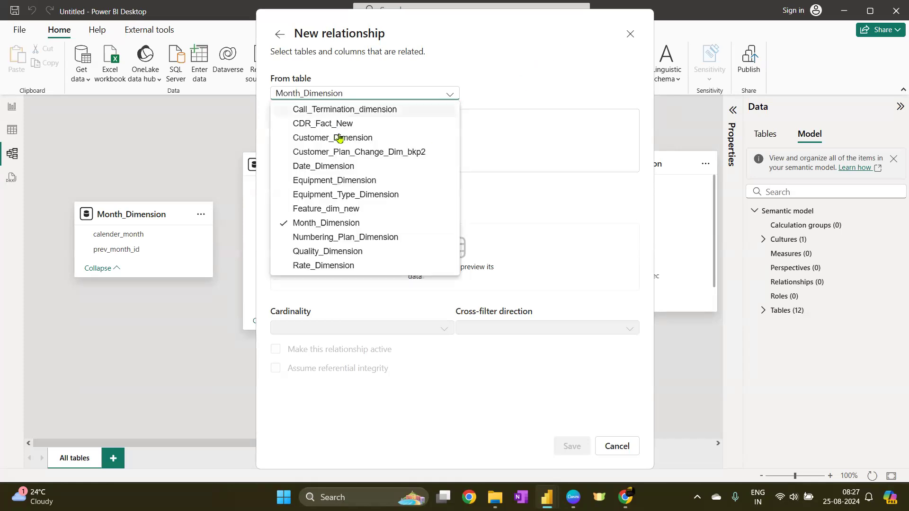
click(333, 237)
click(332, 96)
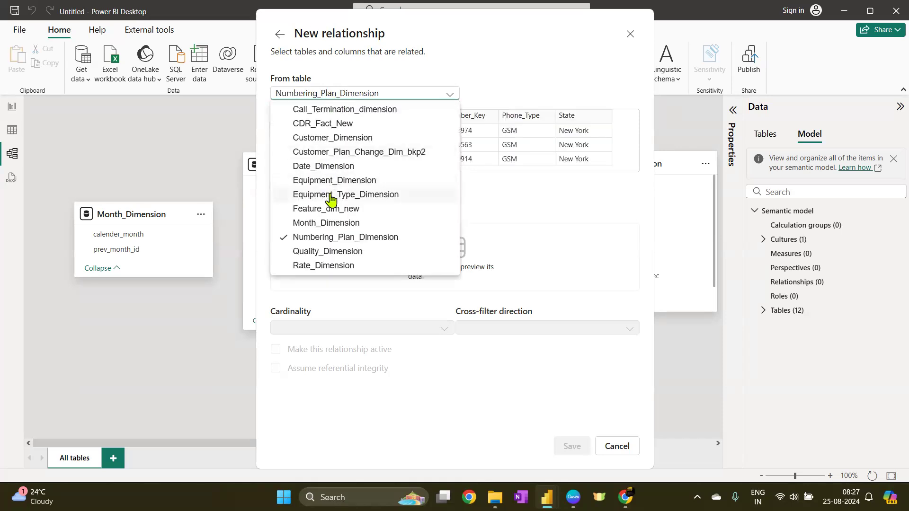
click(529, 68)
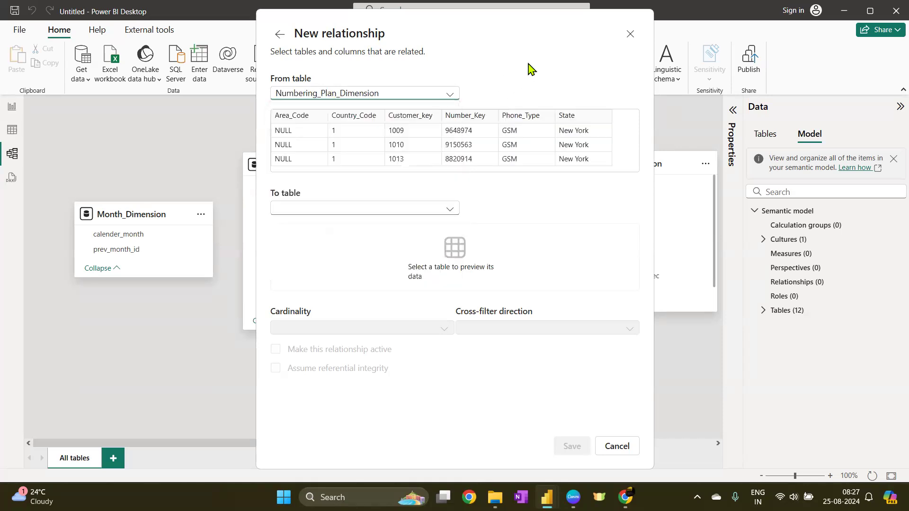
click(445, 98)
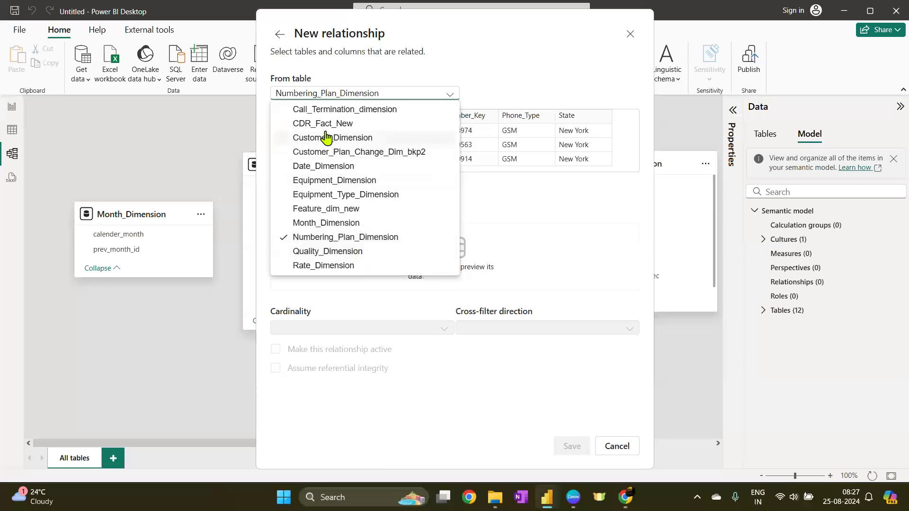
click(342, 112)
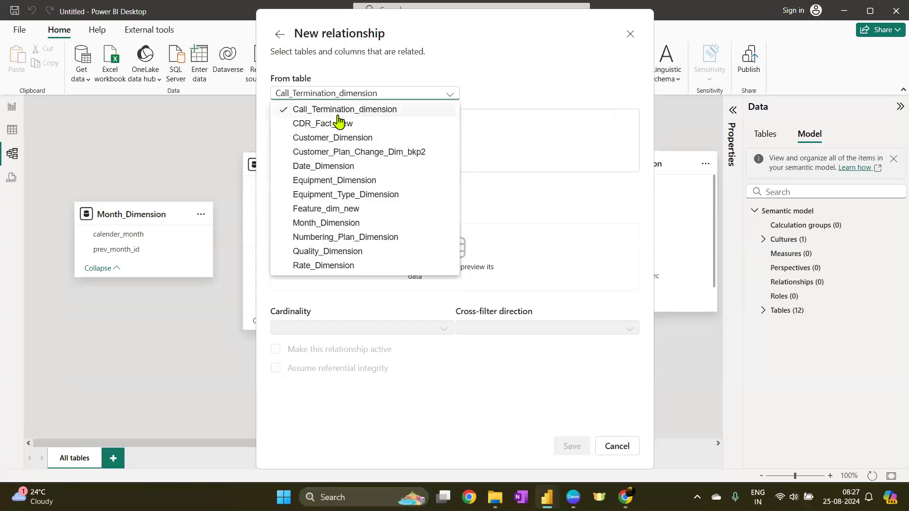
click(324, 124)
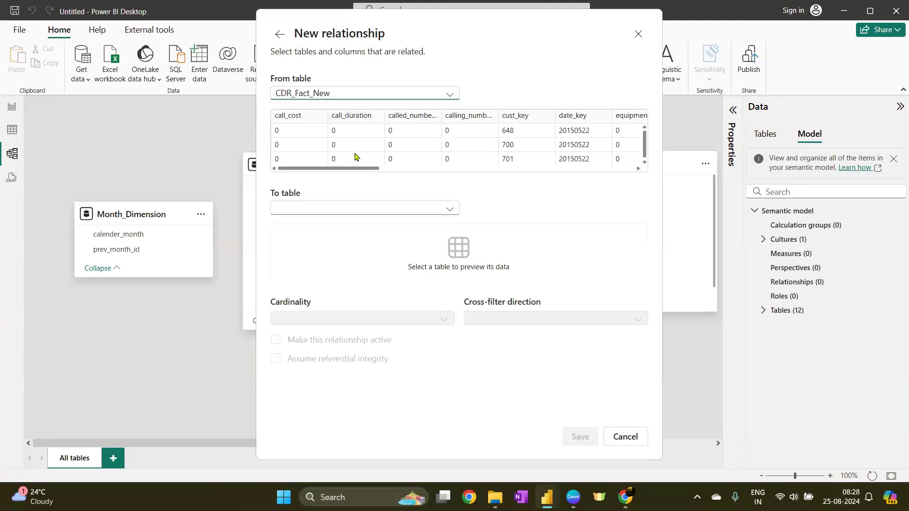
Examine the key columns of CDR_Fact_New in the relationship preview
click(290, 118)
click(342, 121)
click(411, 120)
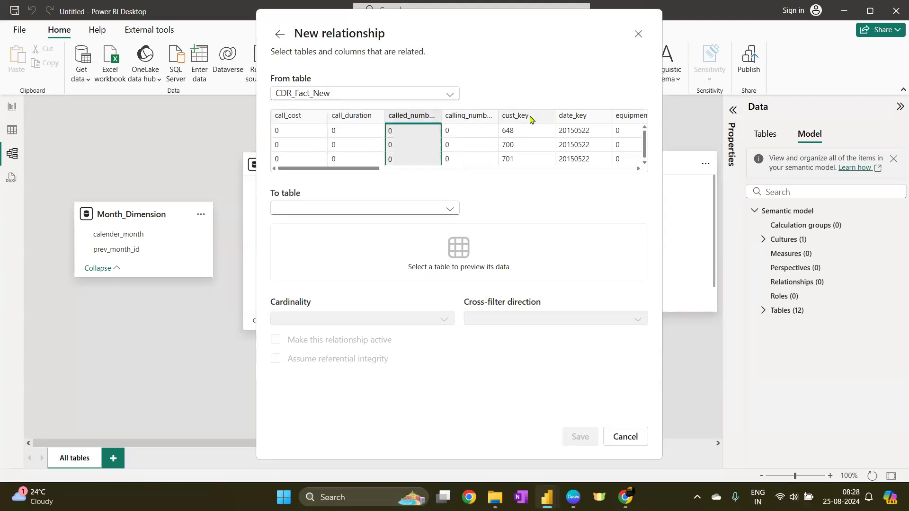
click(526, 117)
click(606, 118)
drag(373, 168, 478, 171)
click(319, 122)
click(429, 121)
click(506, 121)
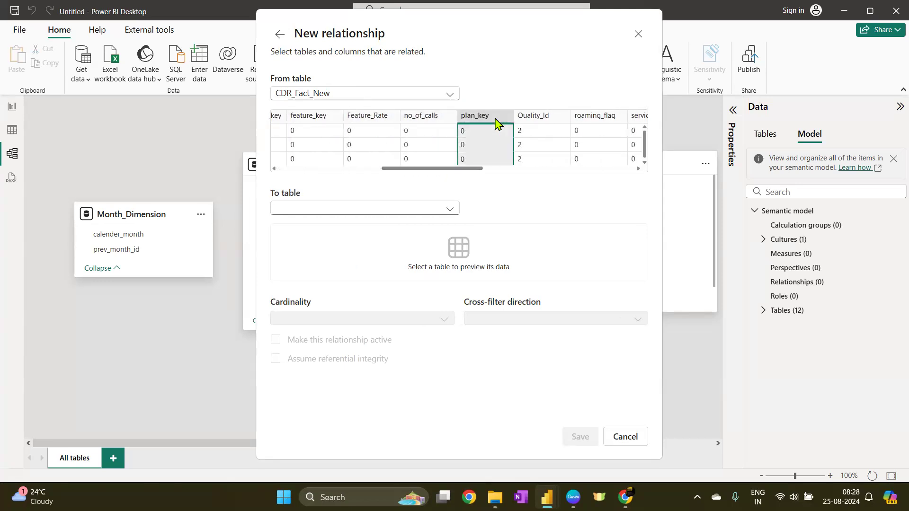
click(554, 122)
drag(429, 170, 304, 190)
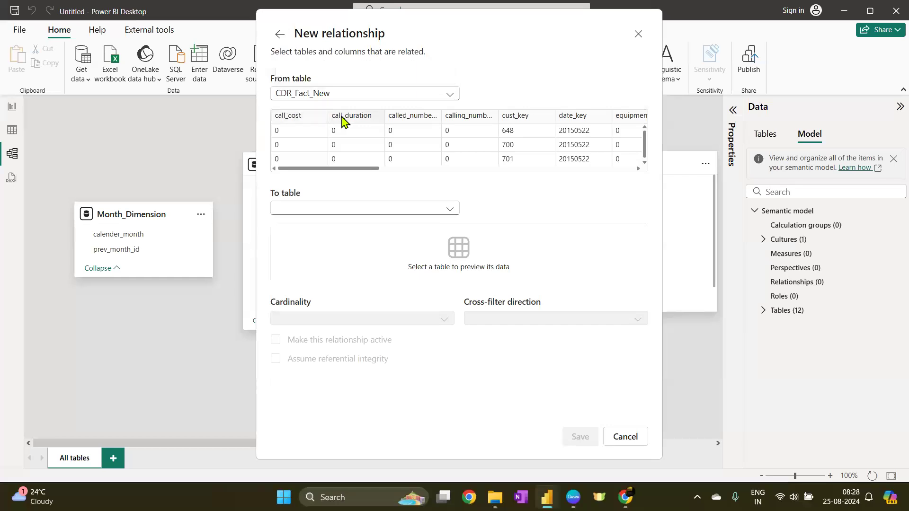
Try relating CDR_Fact_New cust_key to Customer_Dimension Customer_key, then cancel and close relationship management
click(528, 117)
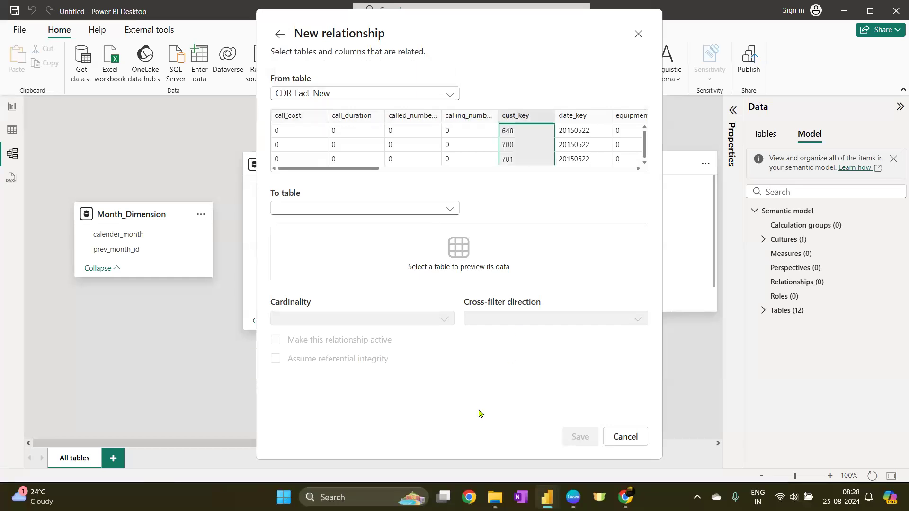
click(334, 209)
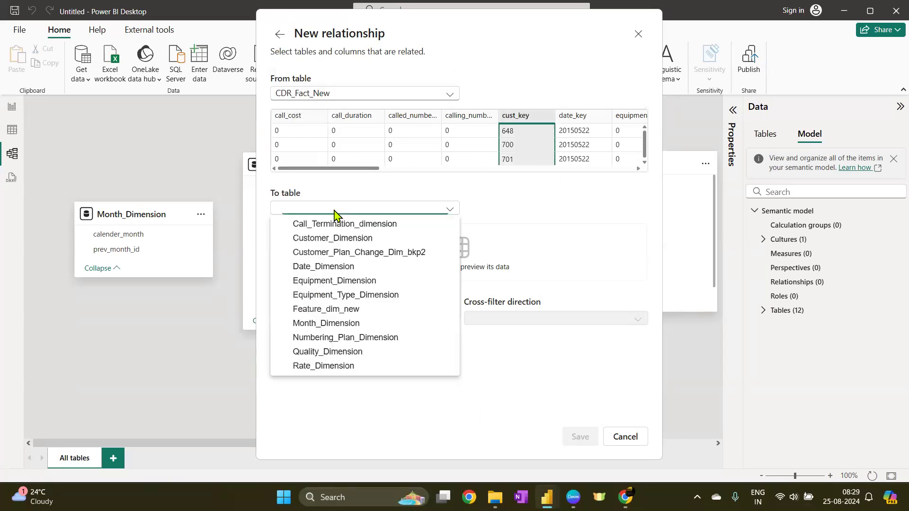
click(348, 245)
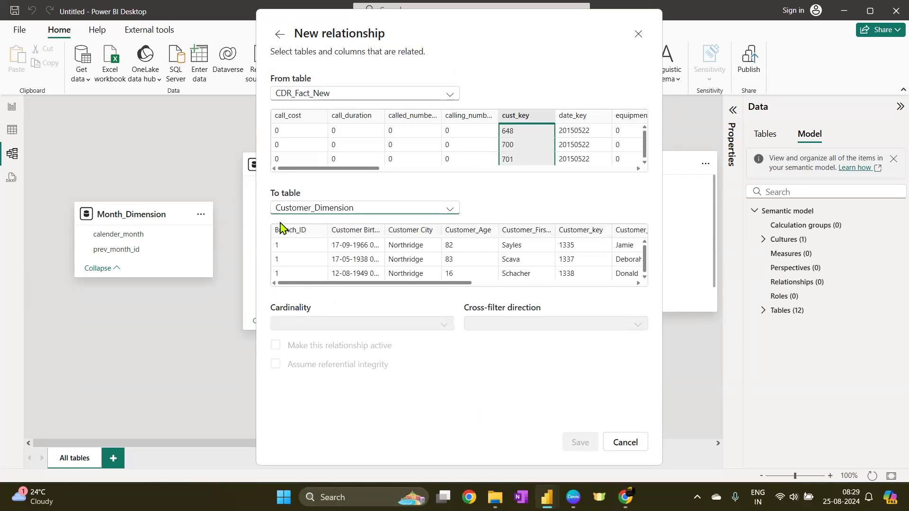
click(587, 233)
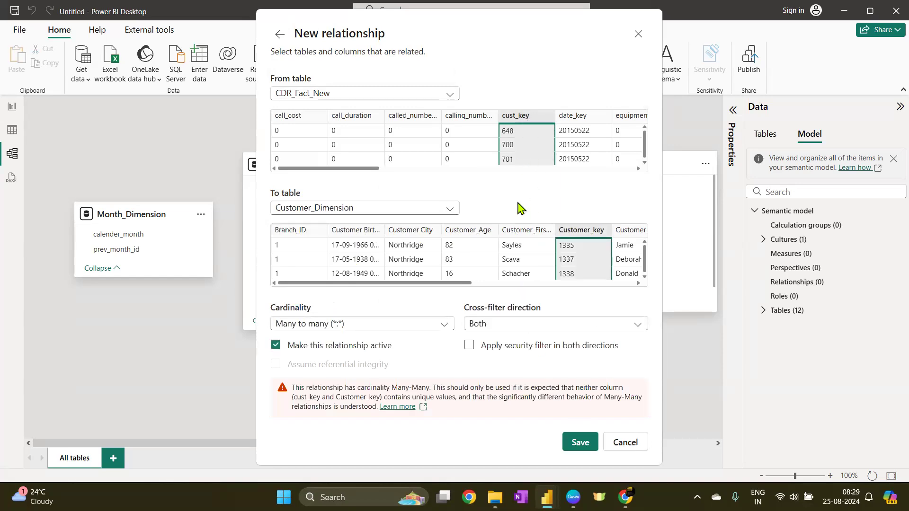
drag(479, 286, 659, 287)
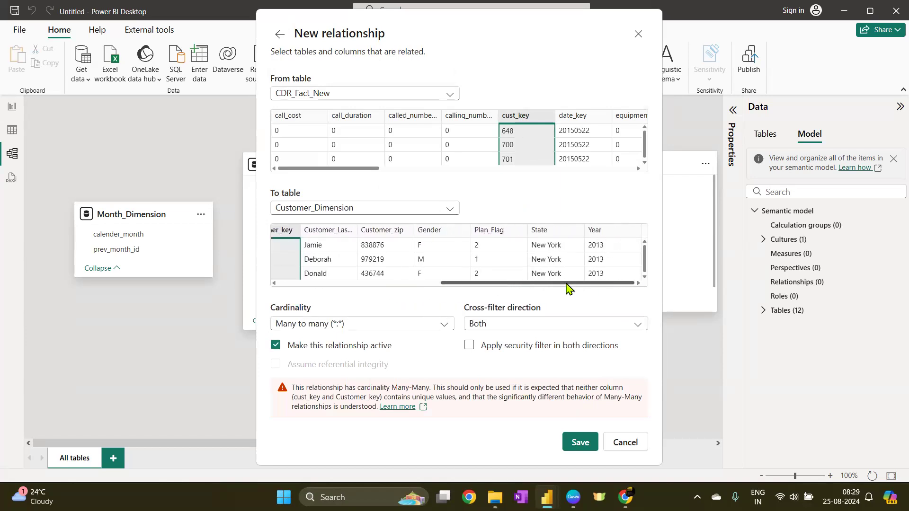
drag(568, 286, 382, 284)
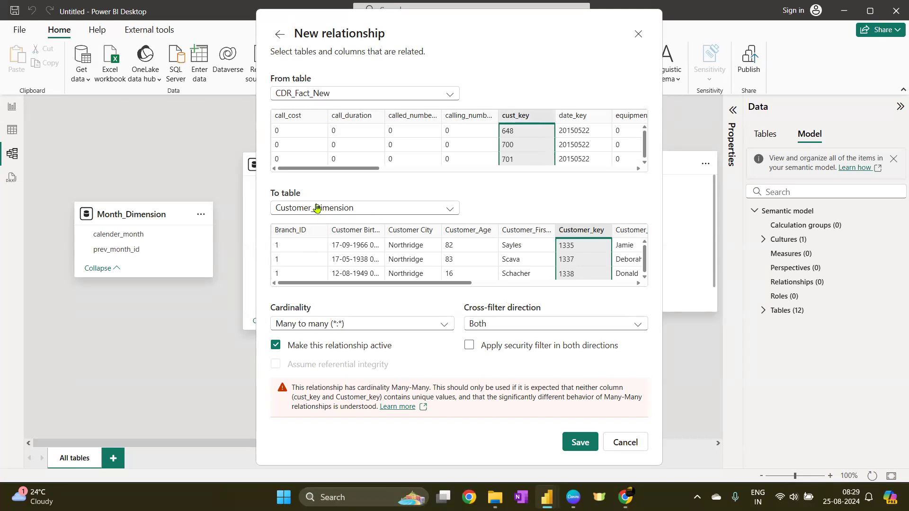
click(622, 443)
click(683, 440)
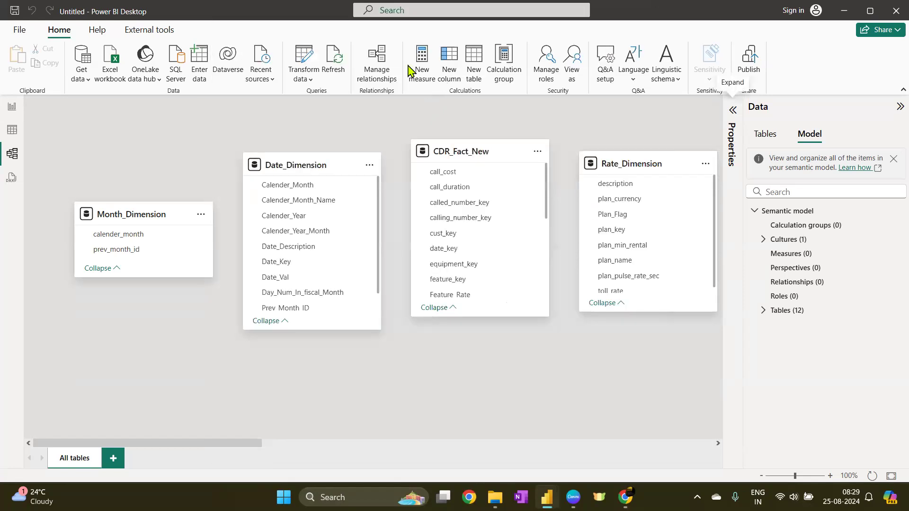
Reopen Power Query and base the Customer_Dimension column profiling on the entire data set
click(391, 61)
click(693, 44)
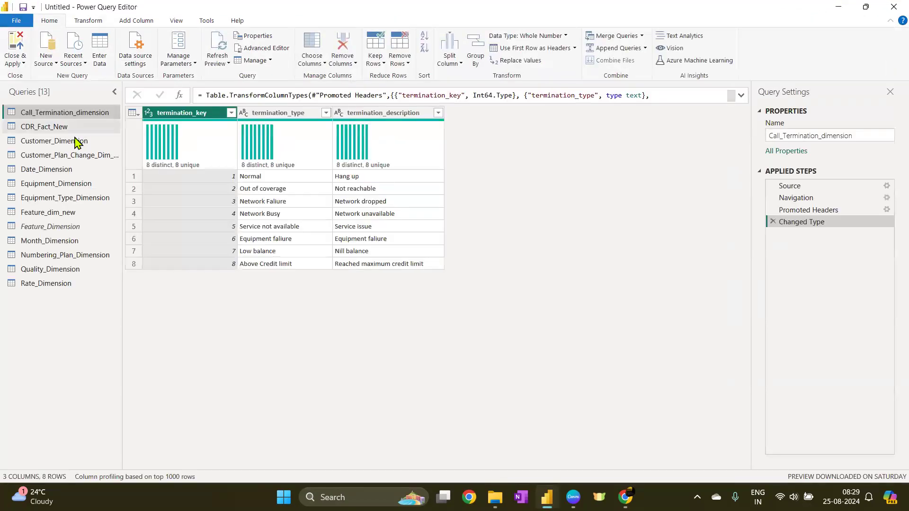
click(71, 141)
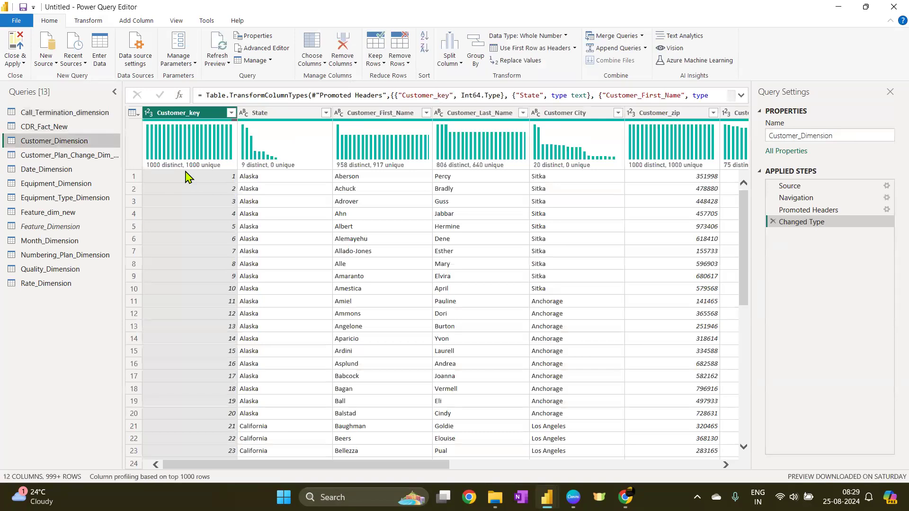
click(190, 478)
click(212, 476)
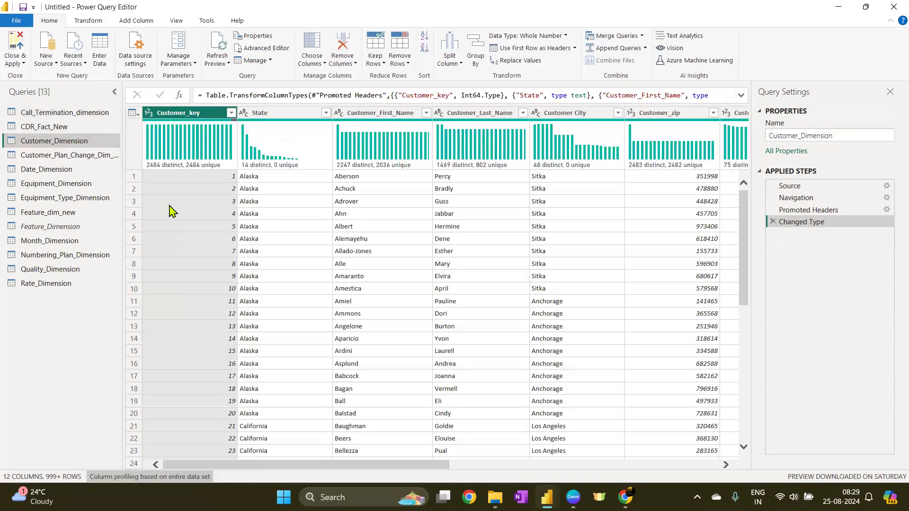
Remove duplicate rows from the whole Customer_Dimension table
click(133, 114)
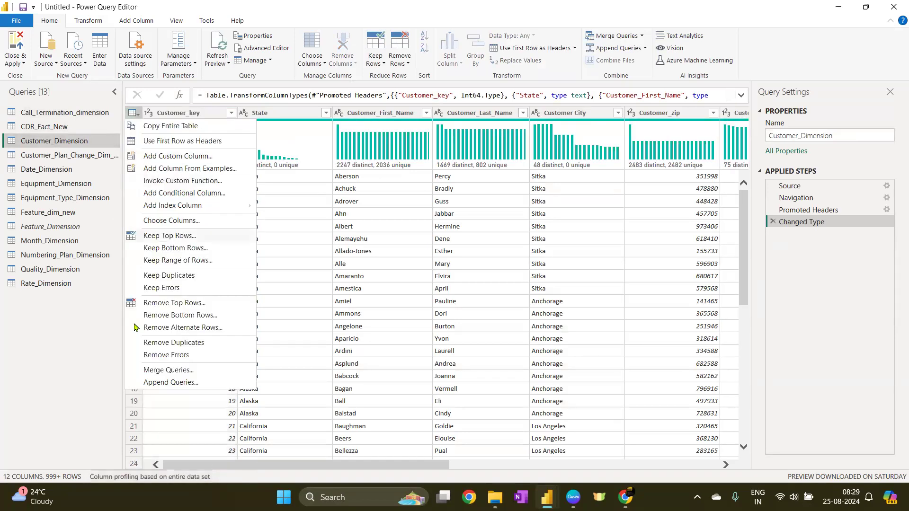
click(211, 344)
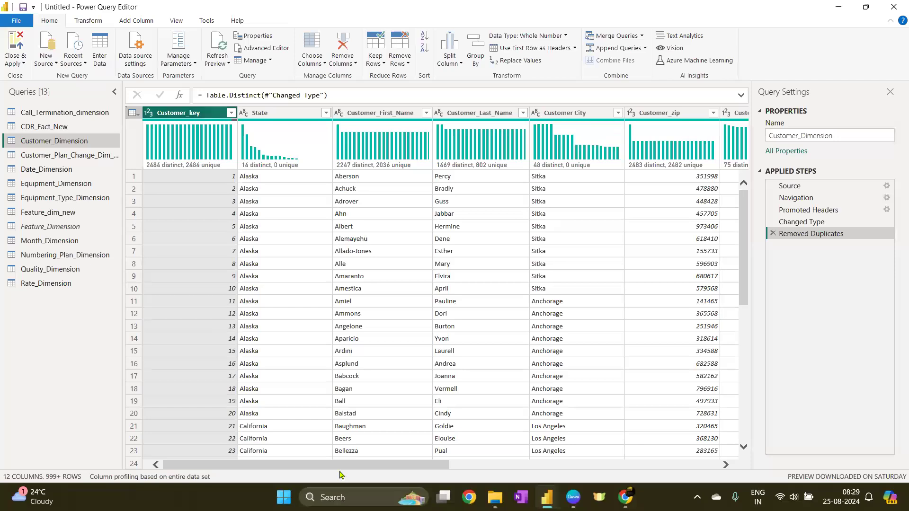
drag(237, 464, 631, 457)
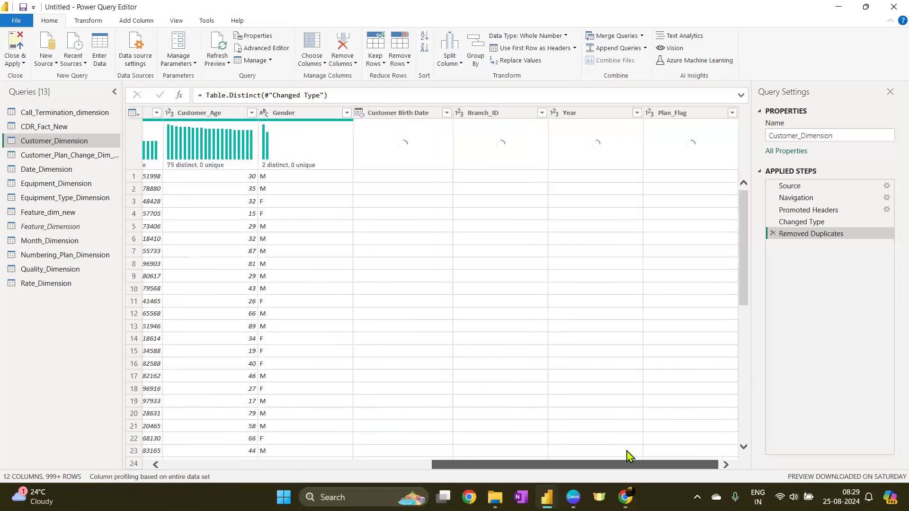
click(354, 467)
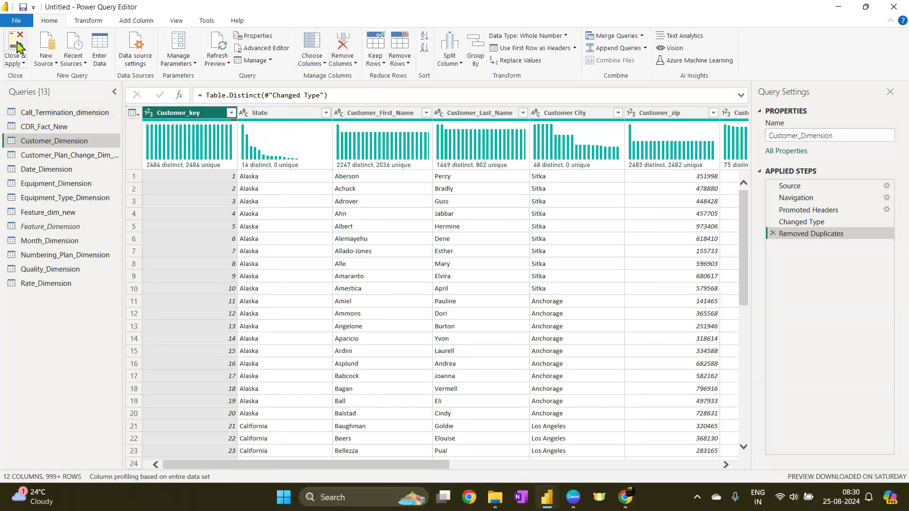
Open CDR_Fact_New, select the cust_key column and base its column profiling on the entire data set
click(41, 156)
click(44, 127)
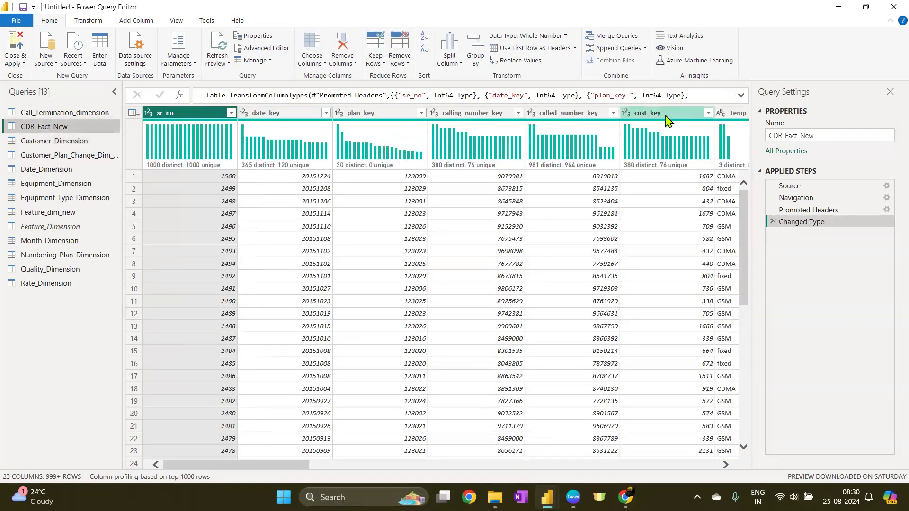
click(665, 118)
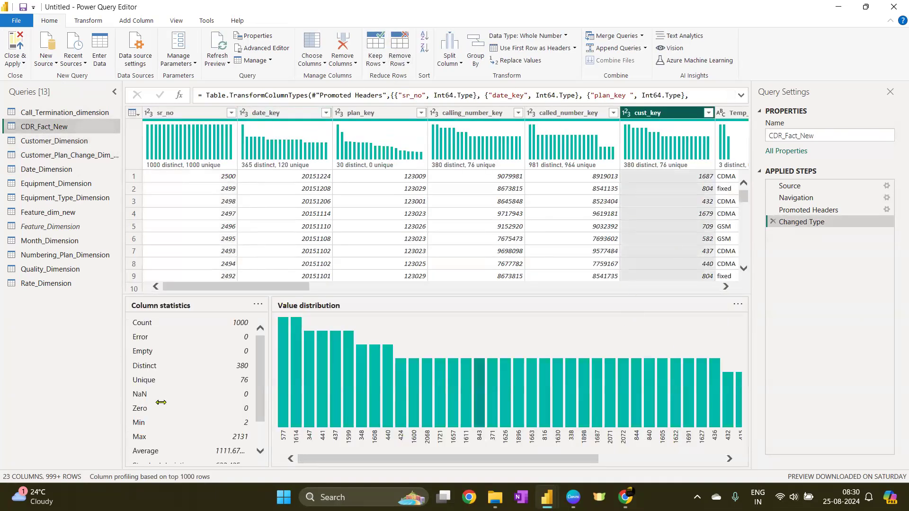
click(202, 477)
click(202, 478)
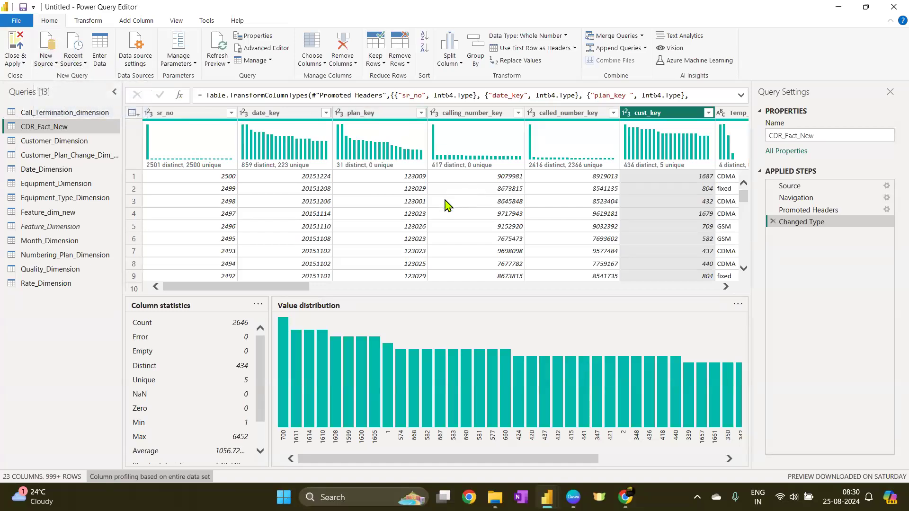
Apply the query changes and try a many-to-one relationship from CDR_Fact_New cust_key to Customer_Dimension Customer_key, then cancel
click(14, 46)
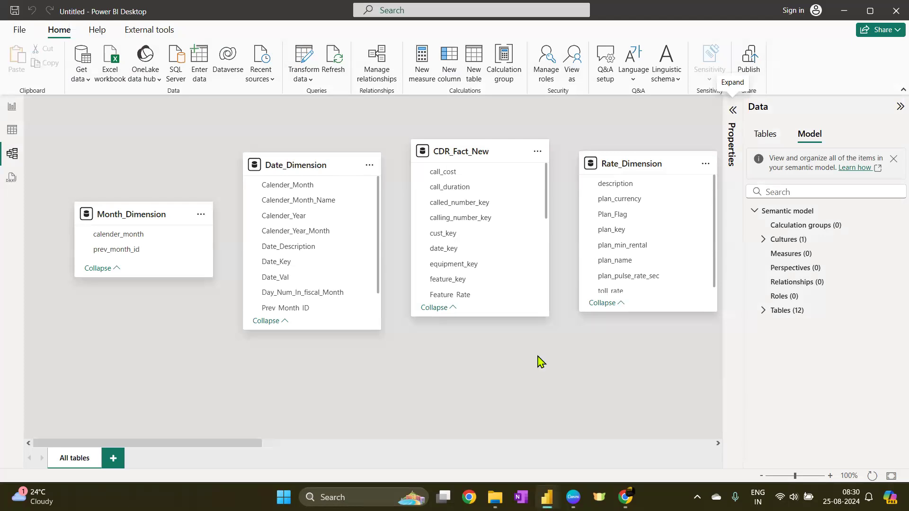
click(378, 75)
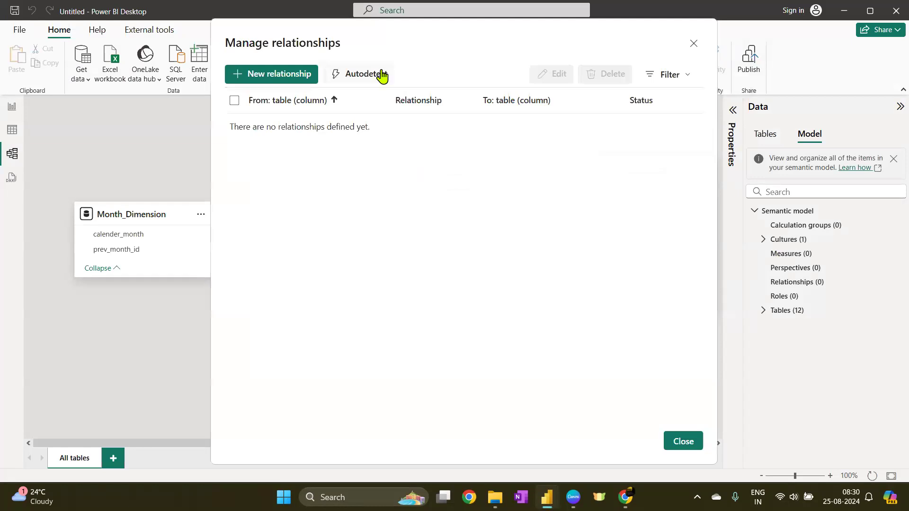
click(291, 74)
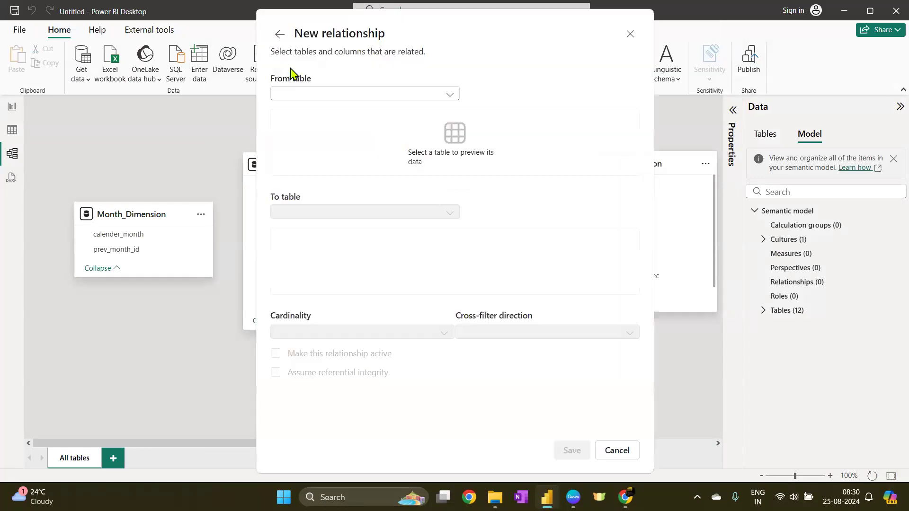
click(407, 95)
click(369, 124)
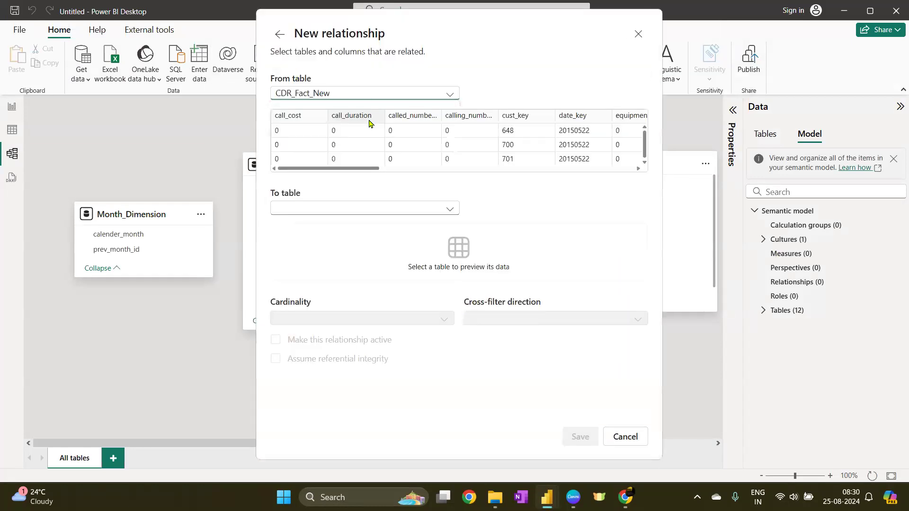
click(513, 122)
click(327, 211)
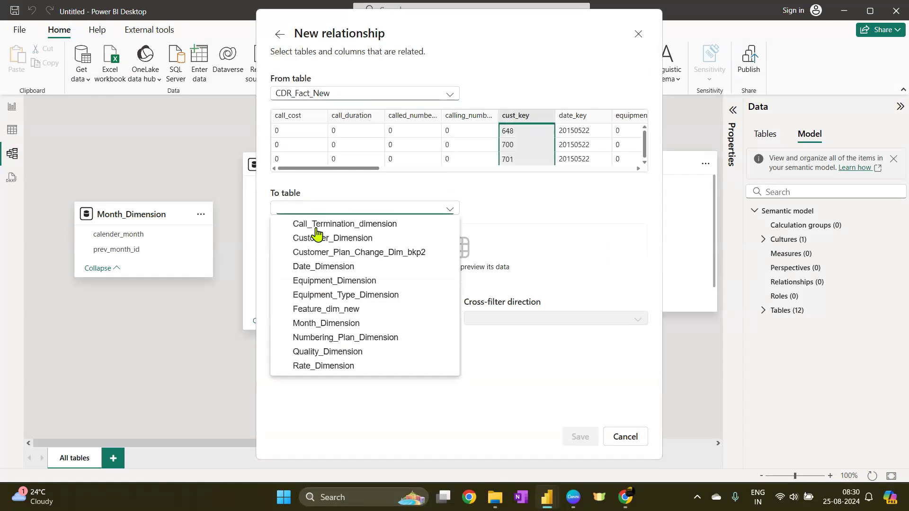
click(339, 238)
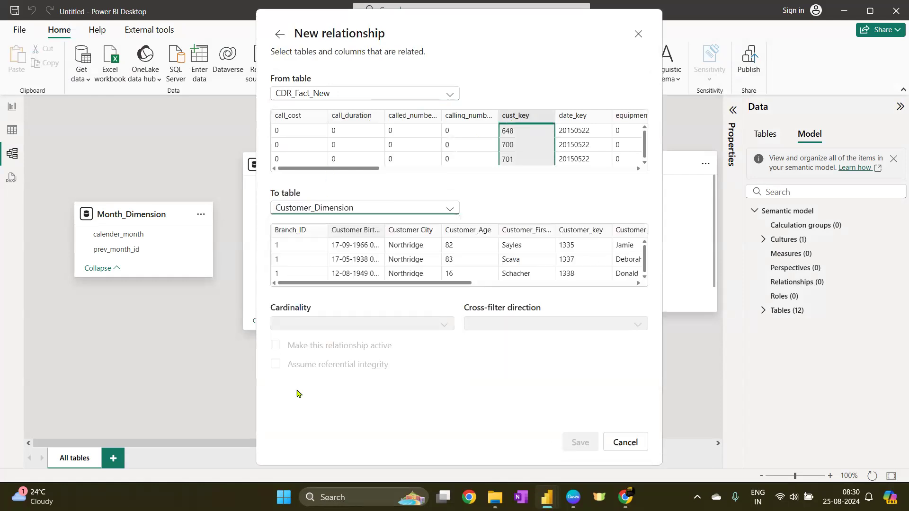
click(579, 236)
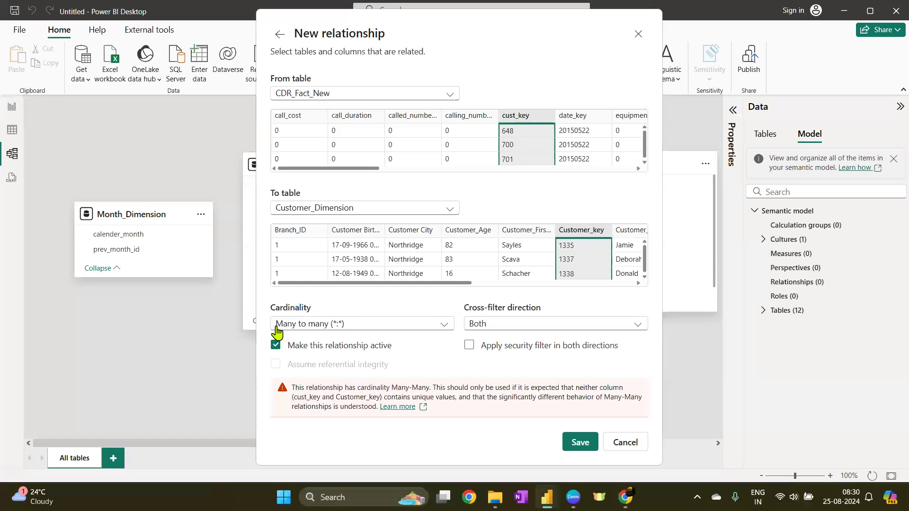
click(370, 325)
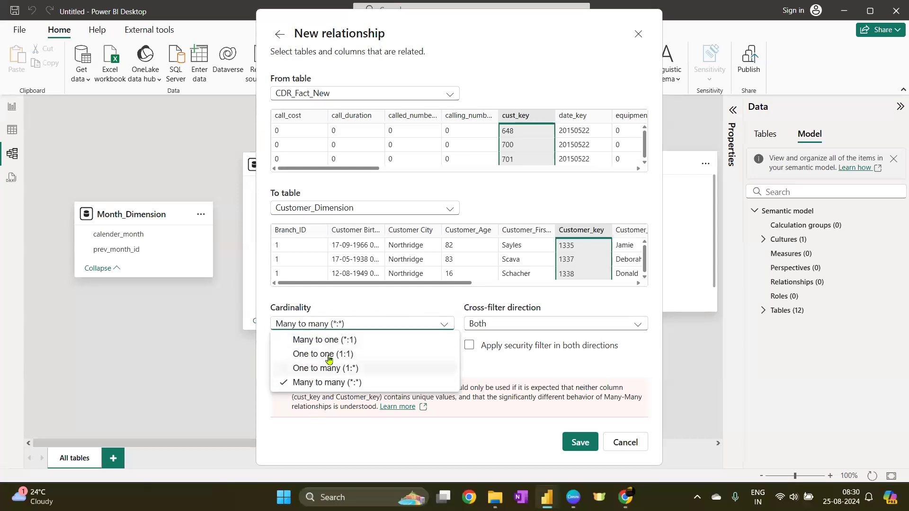
click(332, 340)
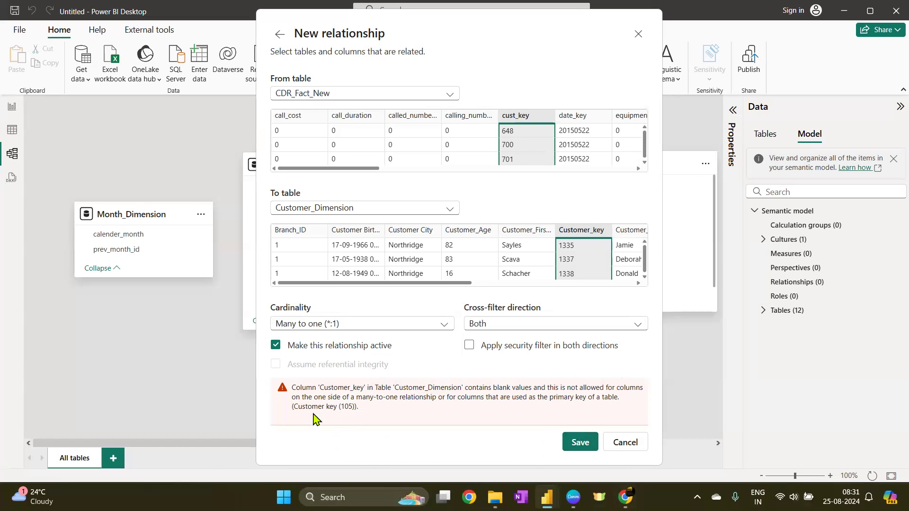
click(621, 450)
click(686, 440)
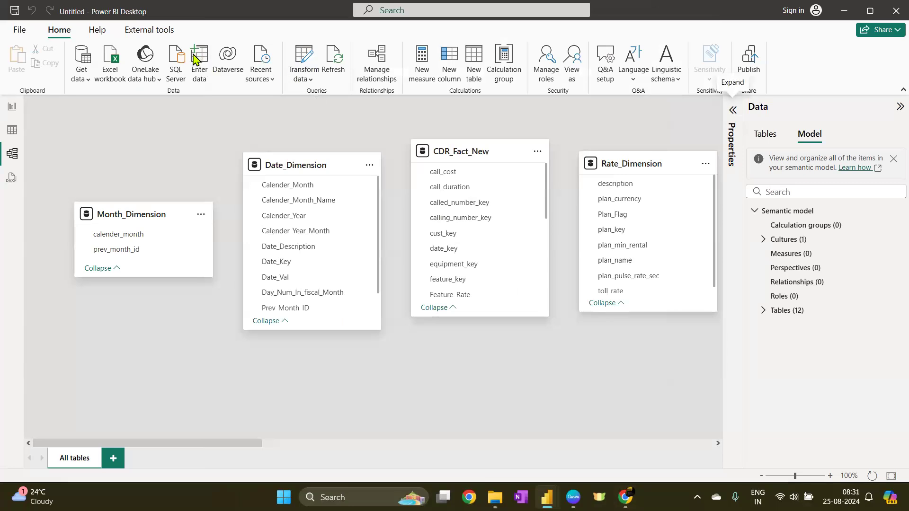
Reopen Power Query and filter Customer_Dimension's Customer_key column to show only null rows
click(305, 58)
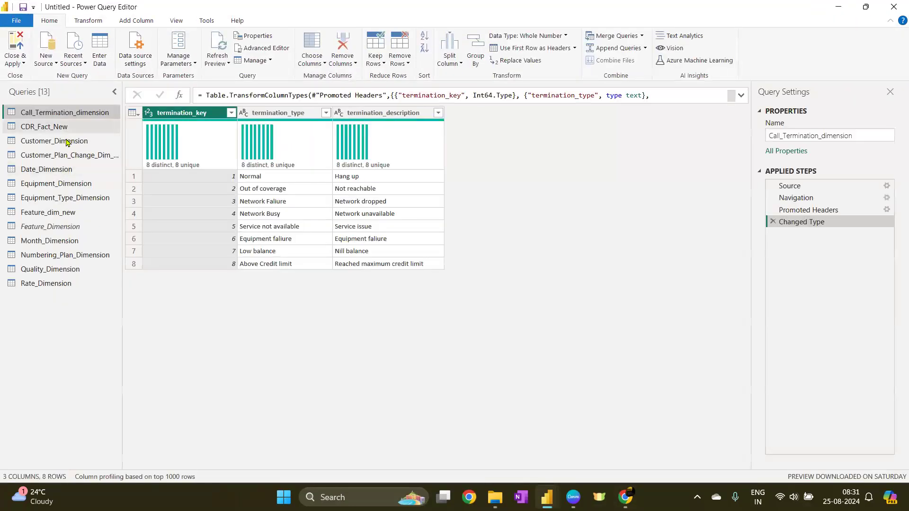
click(61, 140)
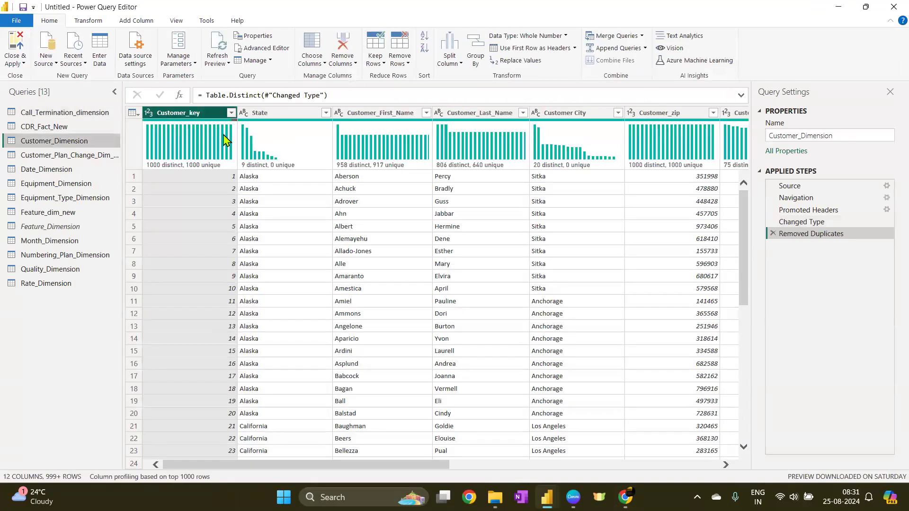
click(232, 112)
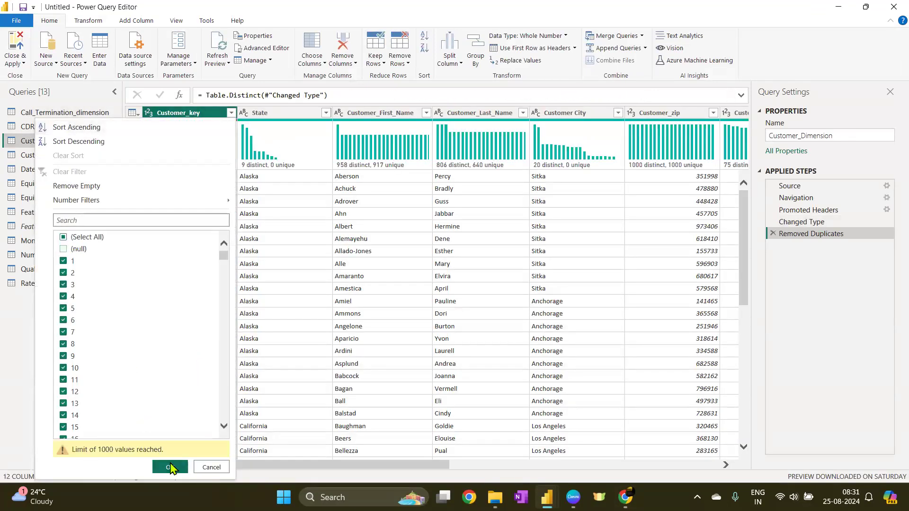
click(88, 238)
click(79, 250)
click(171, 467)
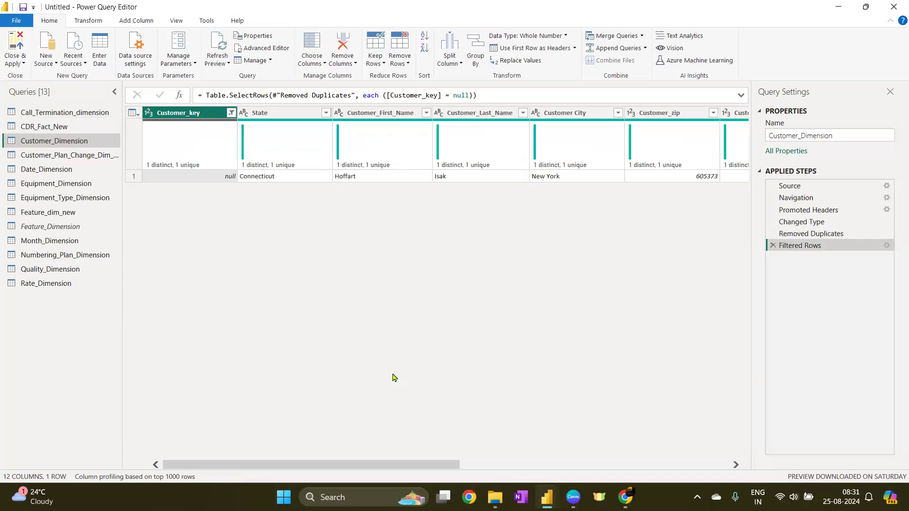
click(203, 180)
right_click(203, 180)
click(251, 215)
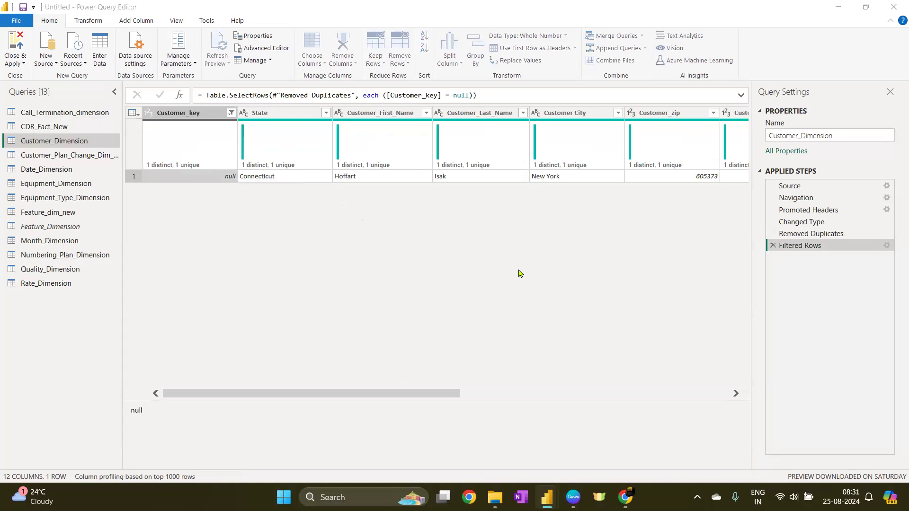
key(Tab)
text(N)
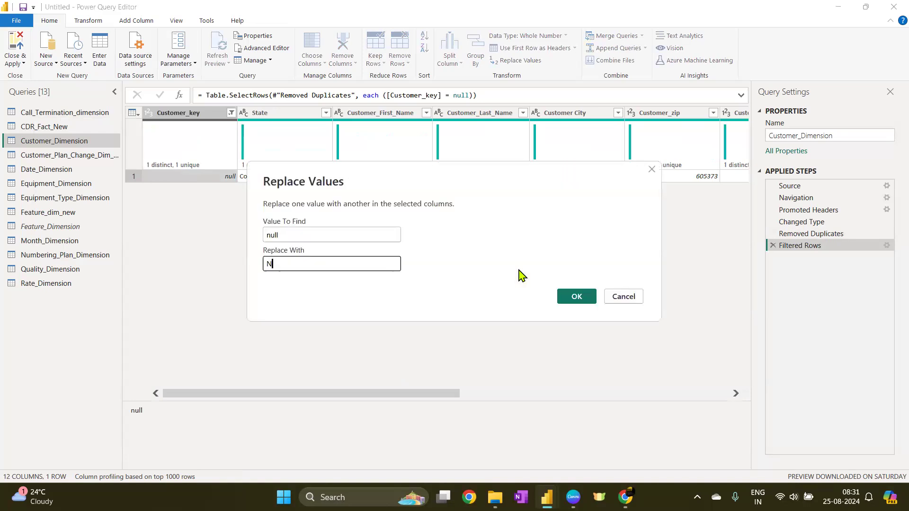
text(o Name Pl)
key(BackSpace)
key(BackSpace)
key(BackSpace)
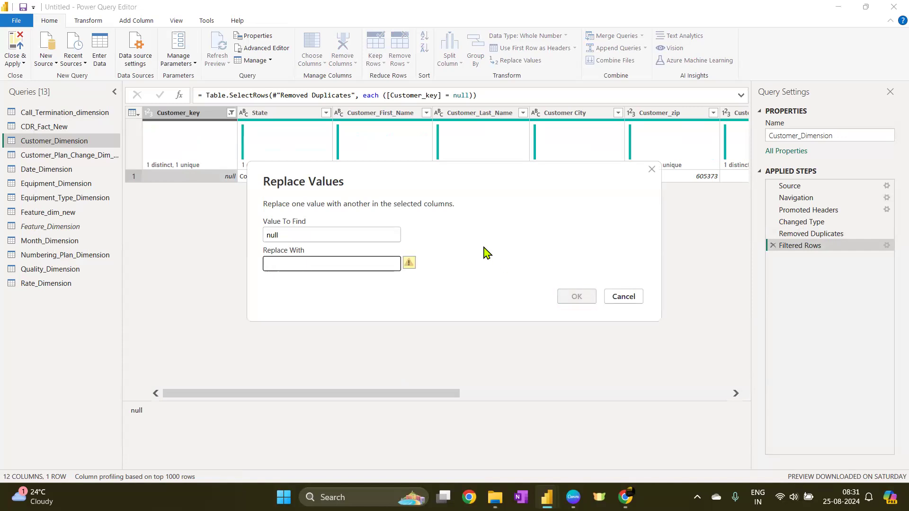
click(623, 297)
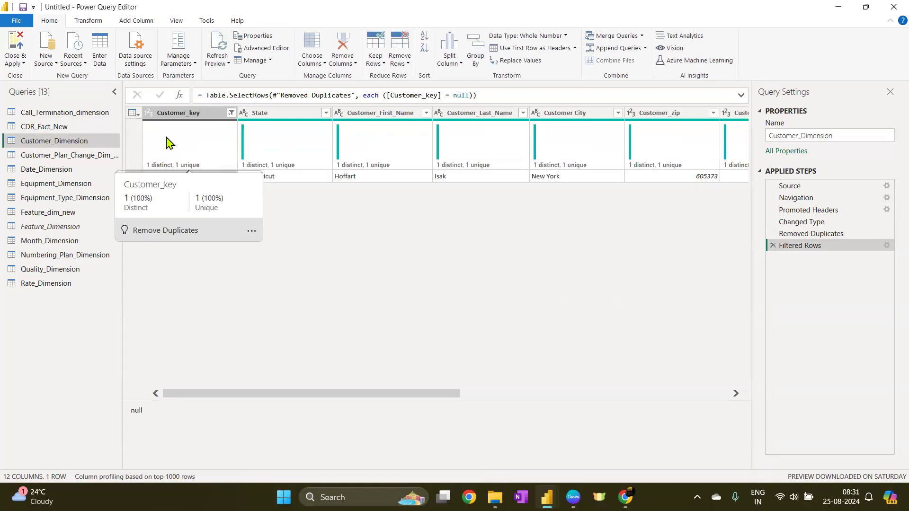
Clear the Customer_key filter by selecting all values again
drag(423, 396, 755, 399)
drag(604, 394, 336, 418)
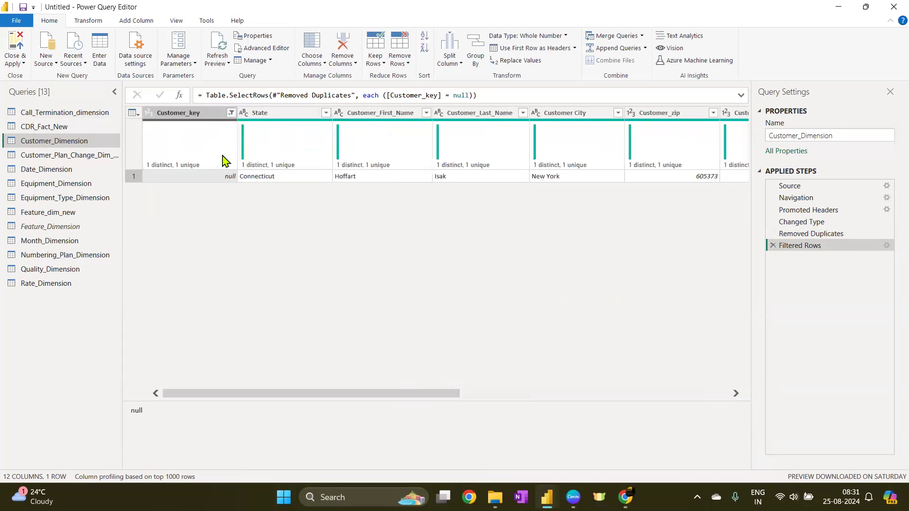
click(159, 114)
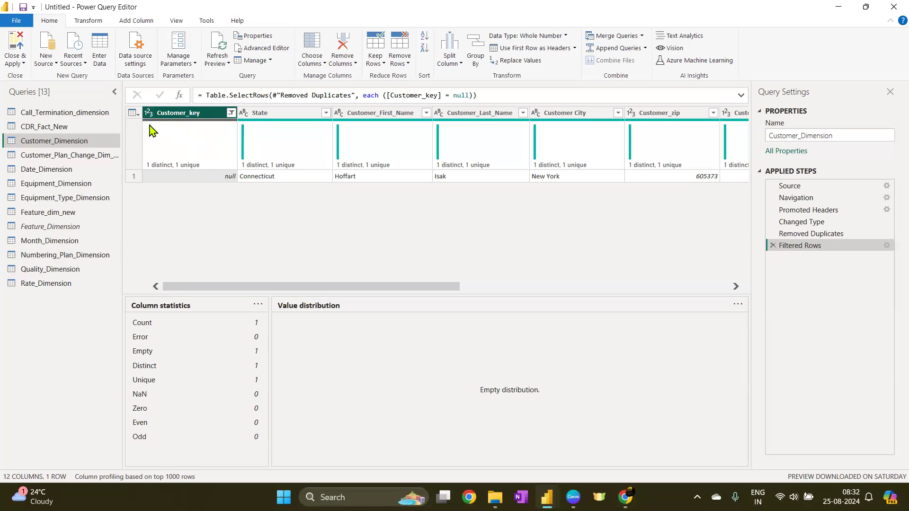
click(231, 113)
click(64, 238)
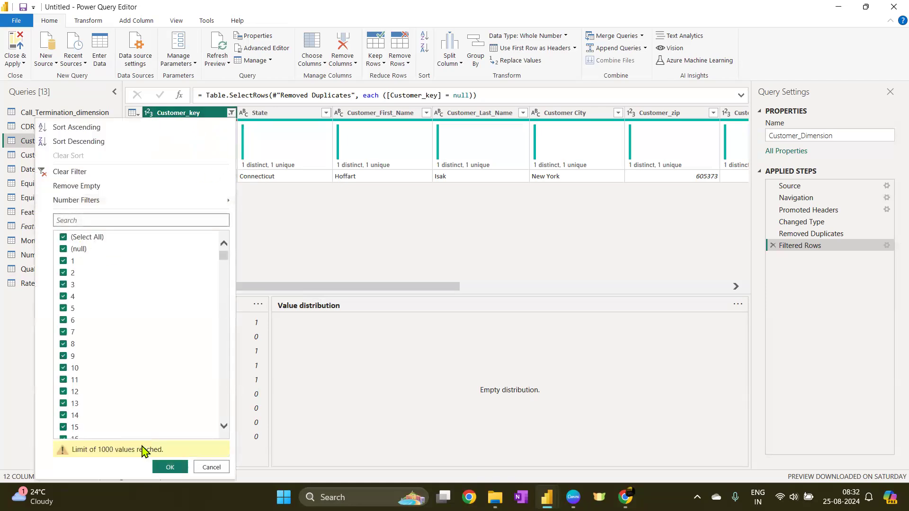
click(170, 468)
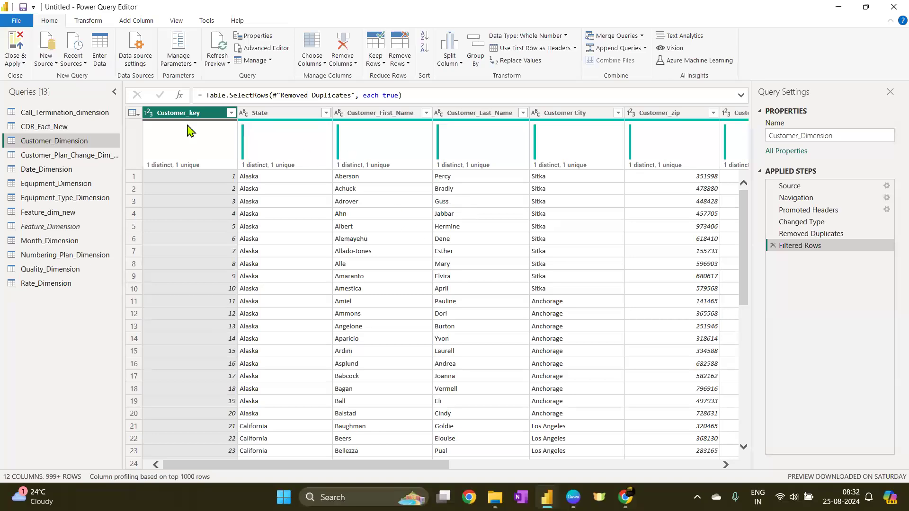
right_click(172, 114)
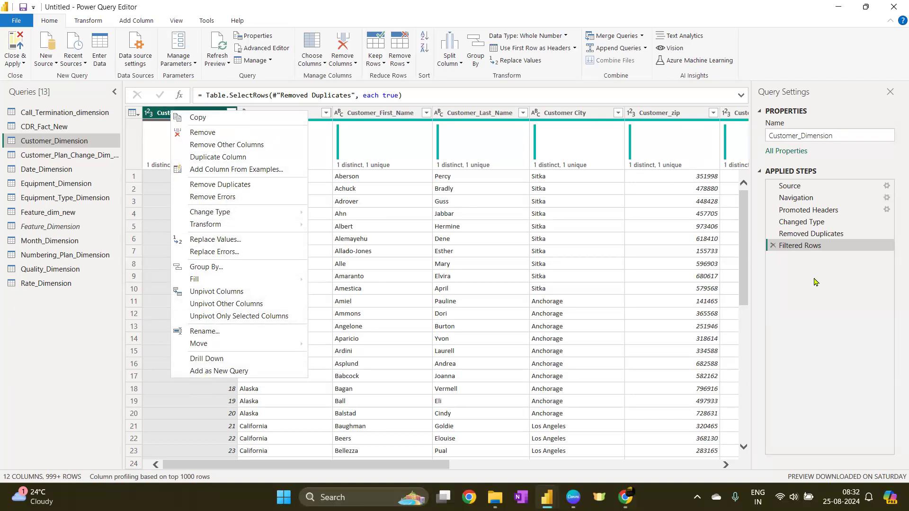
click(811, 306)
click(231, 113)
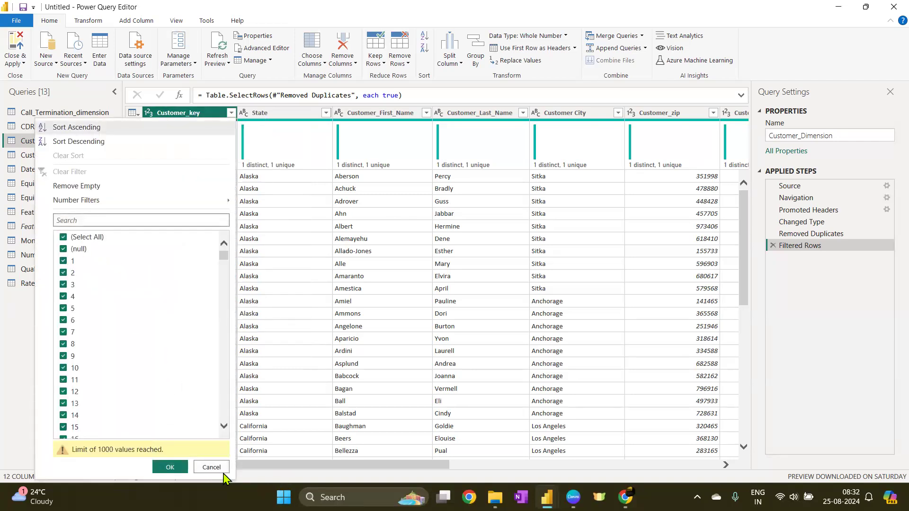
click(210, 468)
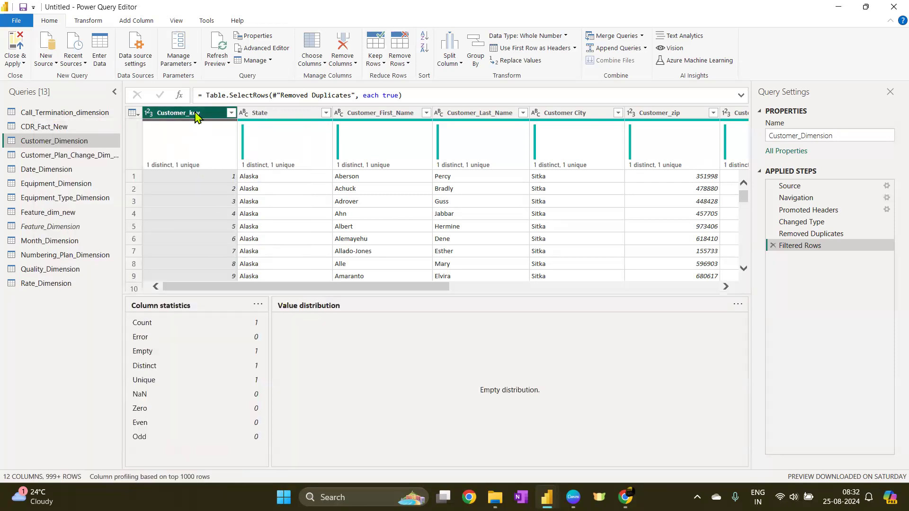
Replace null values in Customer_Dimension's Customer_key column with 0
right_click(196, 114)
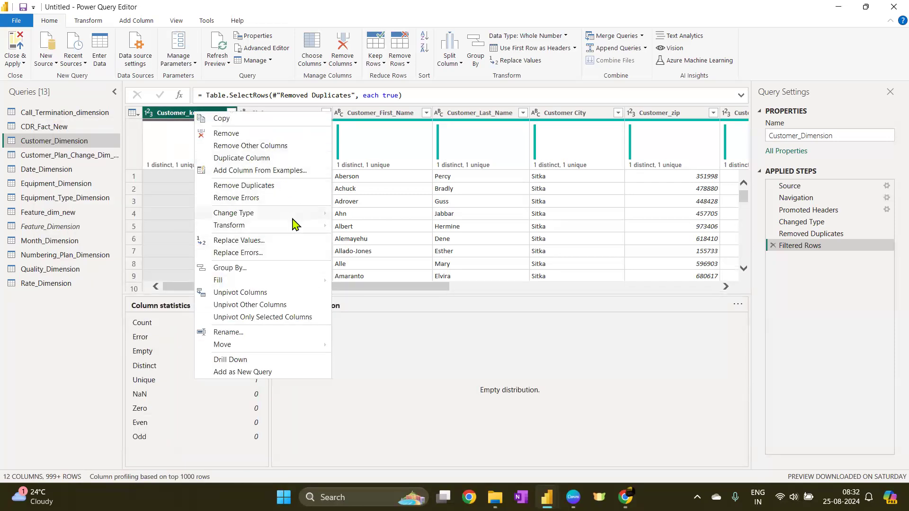
mouse_move(280, 226)
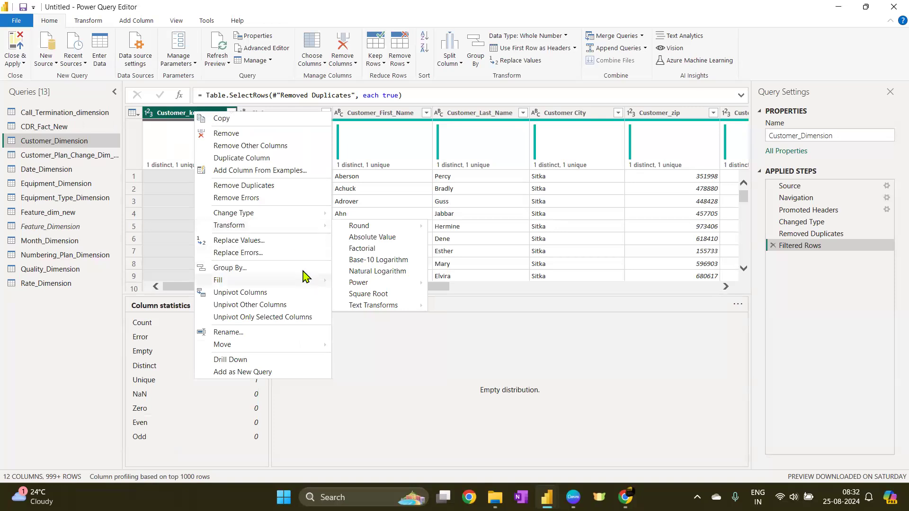
click(242, 241)
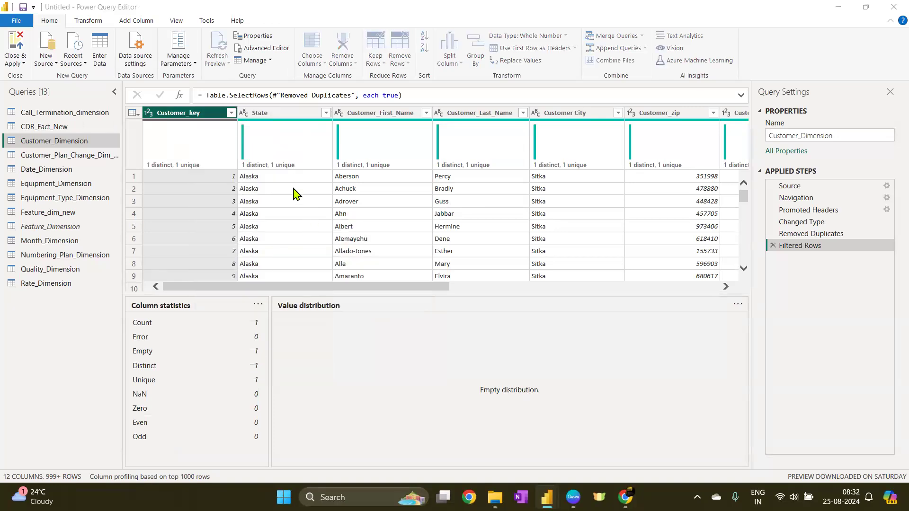
text(null)
key(Tab)
text(0)
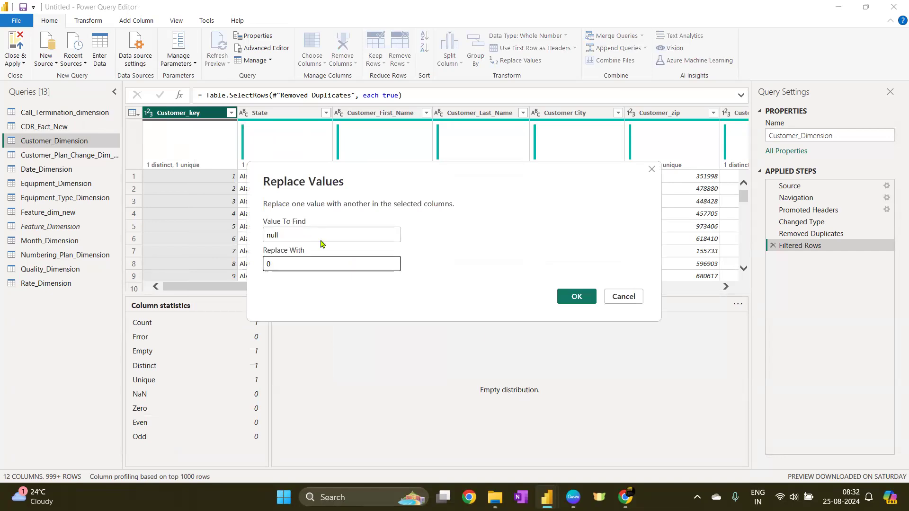
click(577, 297)
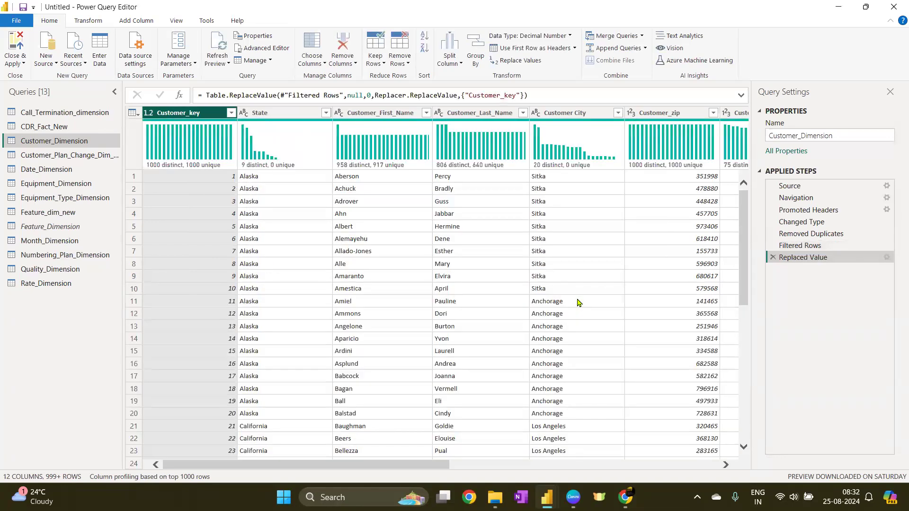
Base column profiling on the entire data set, then close and apply the query changes
click(179, 477)
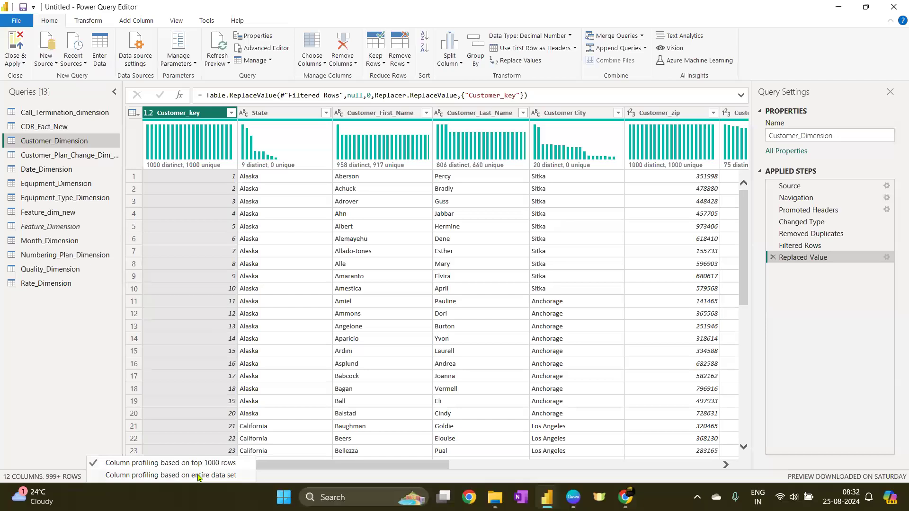
click(198, 475)
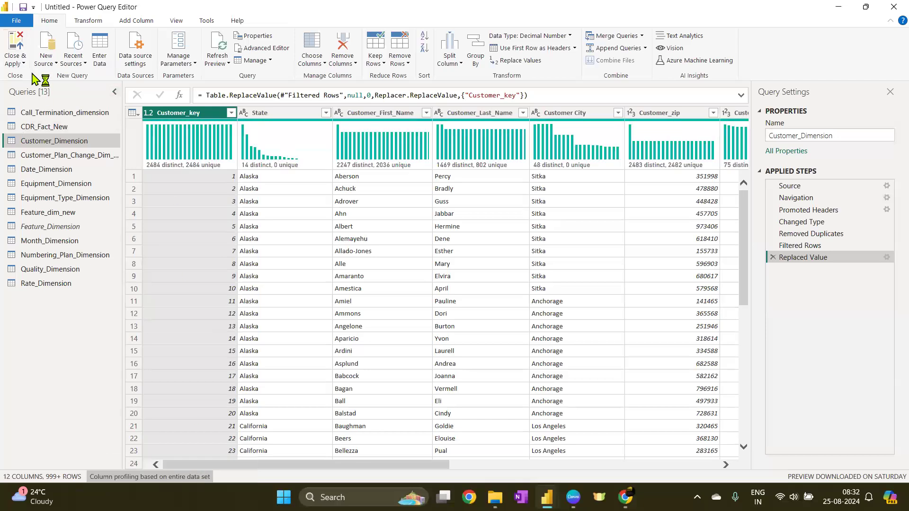
click(19, 45)
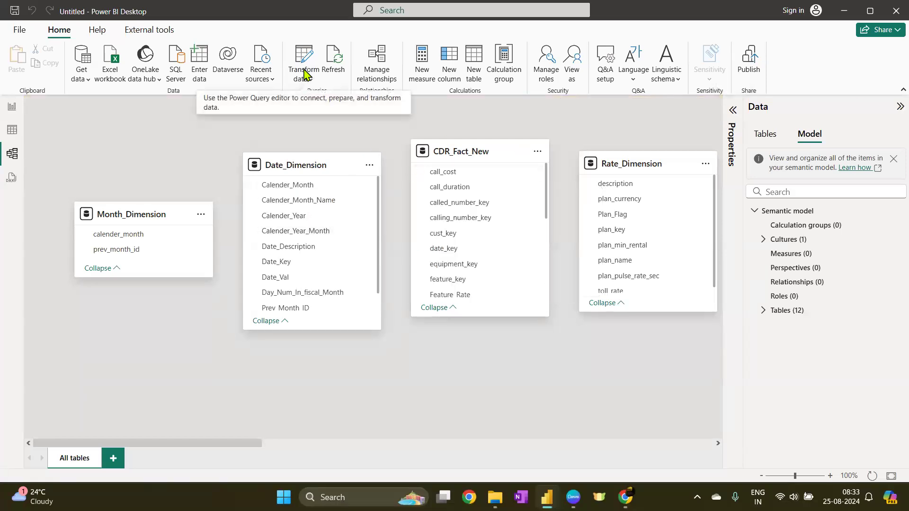
Create a many-to-one relationship from CDR_Fact_New cust_key to Customer_Dimension Customer_key
click(375, 71)
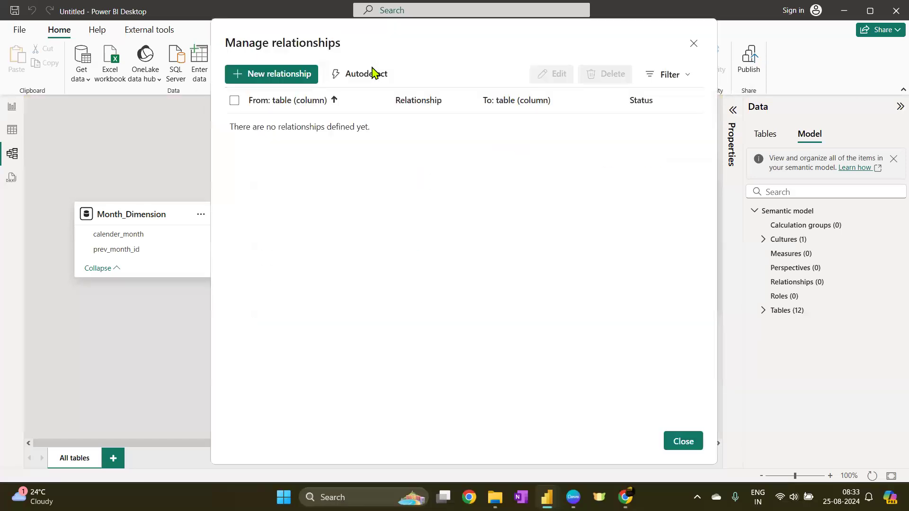
click(280, 75)
click(323, 95)
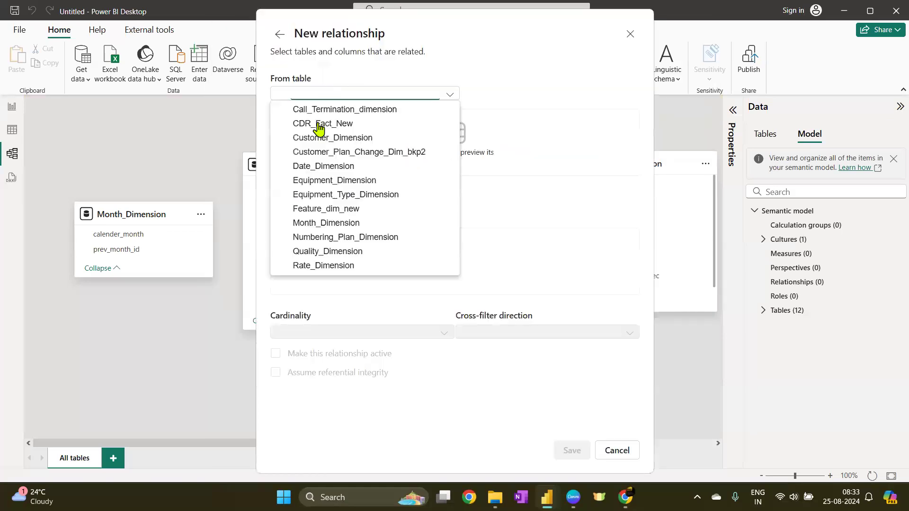
click(318, 124)
click(330, 213)
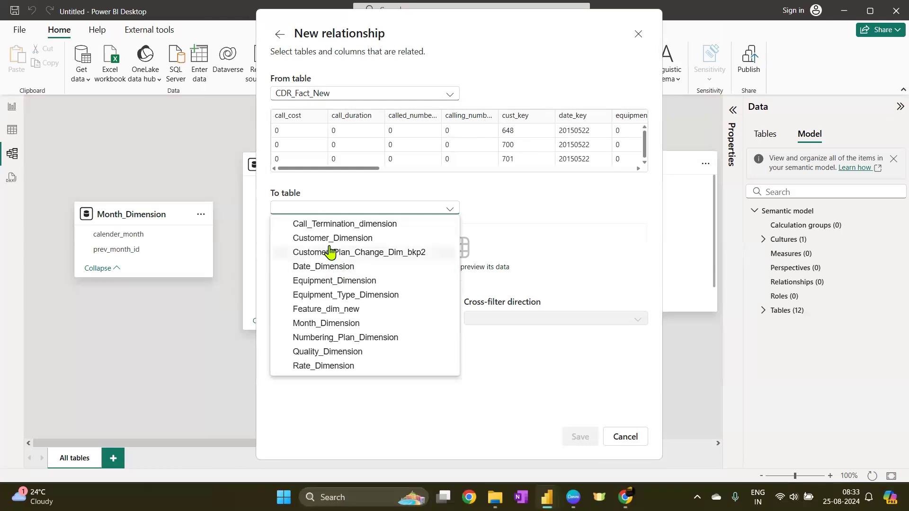
click(330, 252)
click(339, 211)
click(333, 239)
click(532, 119)
click(579, 235)
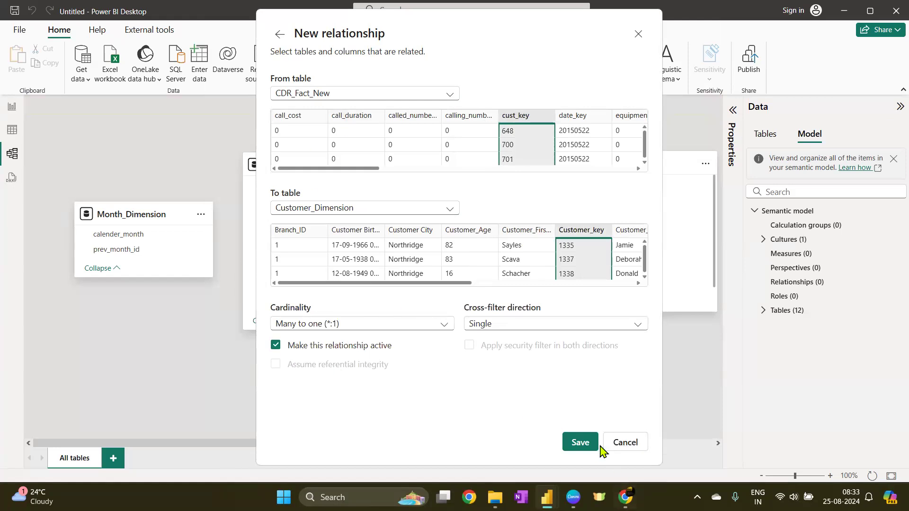
click(585, 445)
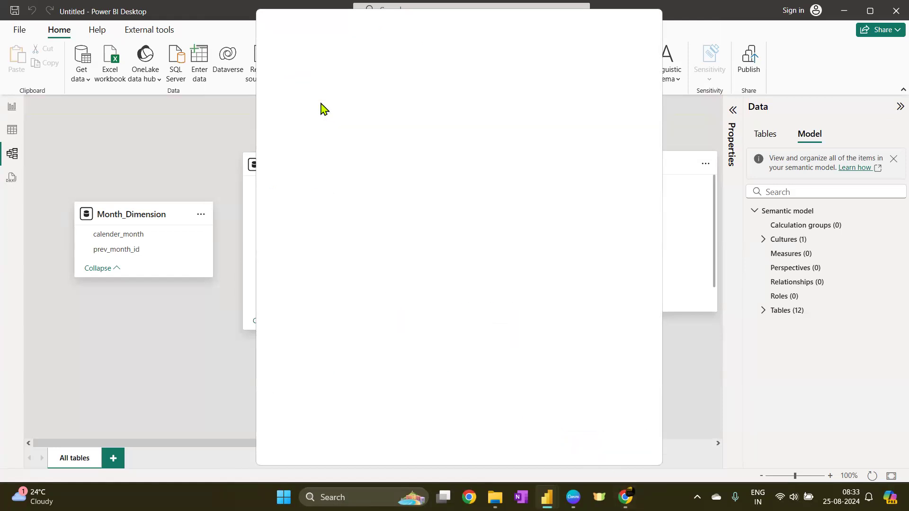
Create a many-to-one relationship from CDR_Fact_New date_key to Date_Dimension Date_Key
click(284, 78)
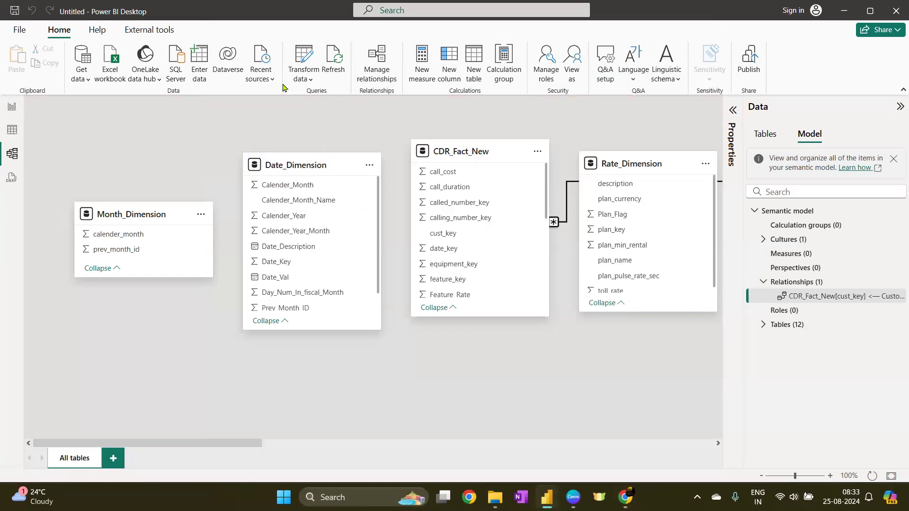
click(340, 97)
click(318, 124)
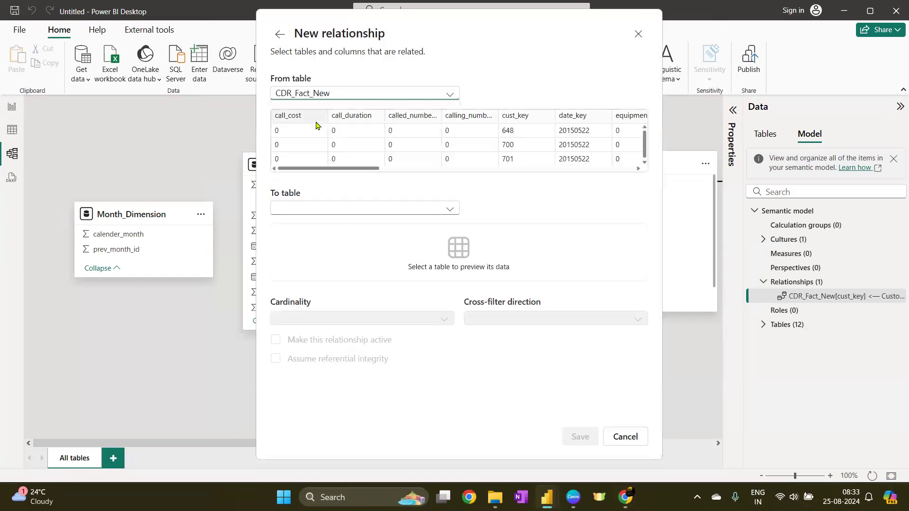
click(572, 117)
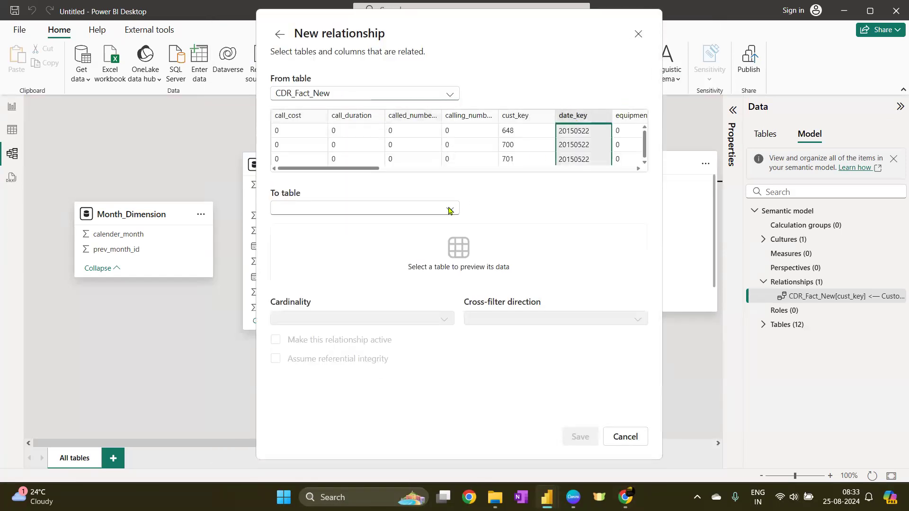
click(321, 212)
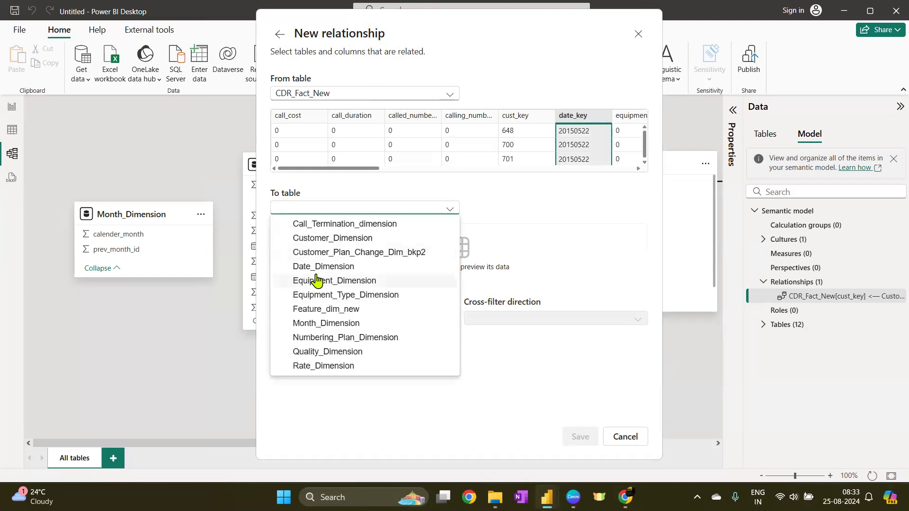
click(346, 267)
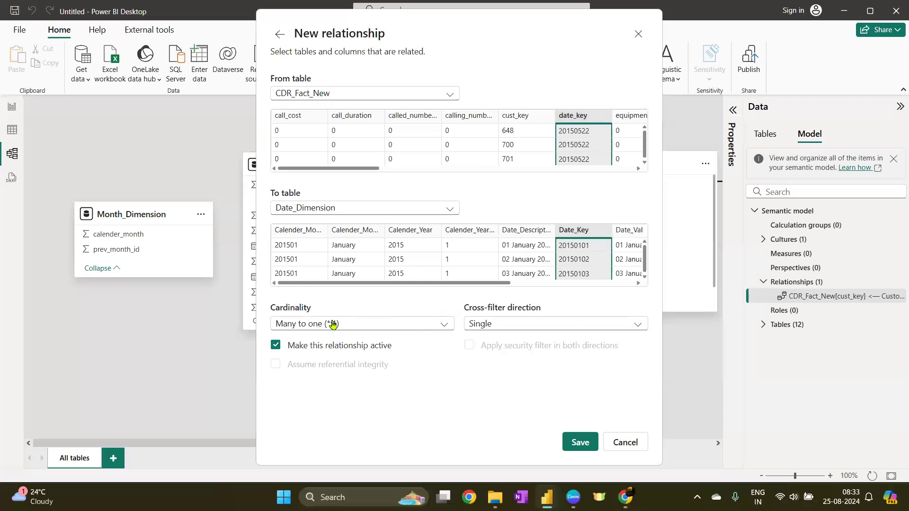
click(586, 447)
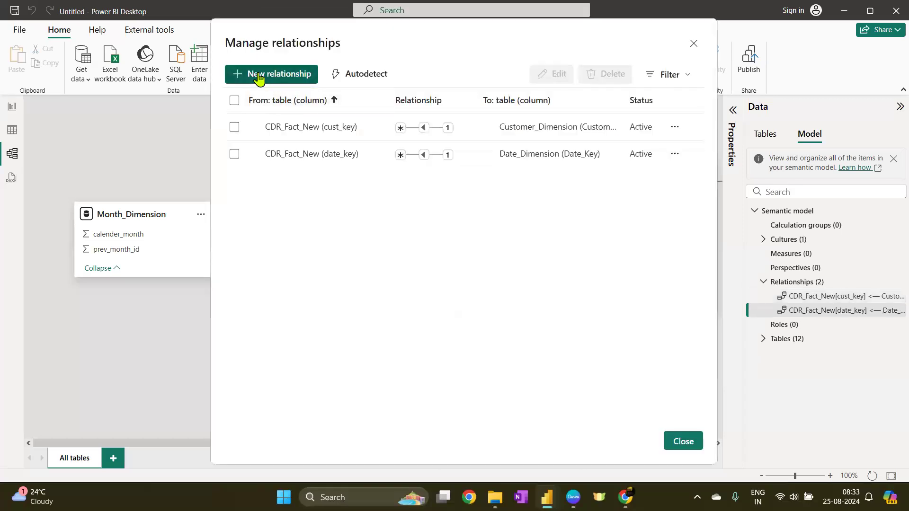
Create a many-to-one relationship from CDR_Fact_New equipment_key to Equipment_Dimension Equipment_Key
click(261, 76)
click(382, 94)
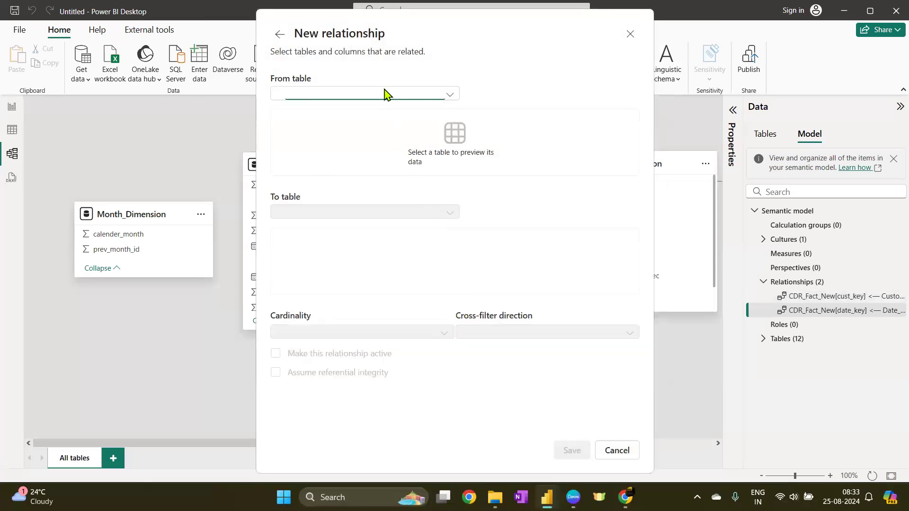
click(357, 124)
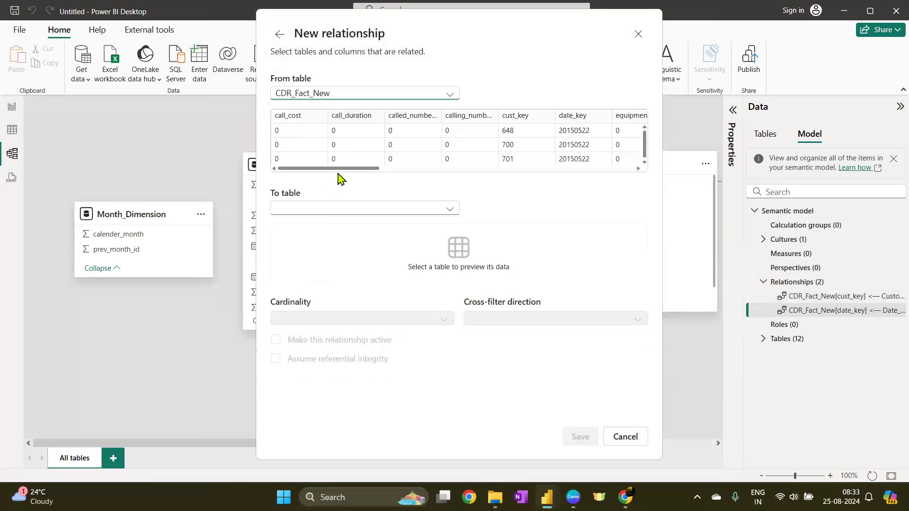
drag(339, 171, 422, 119)
click(425, 119)
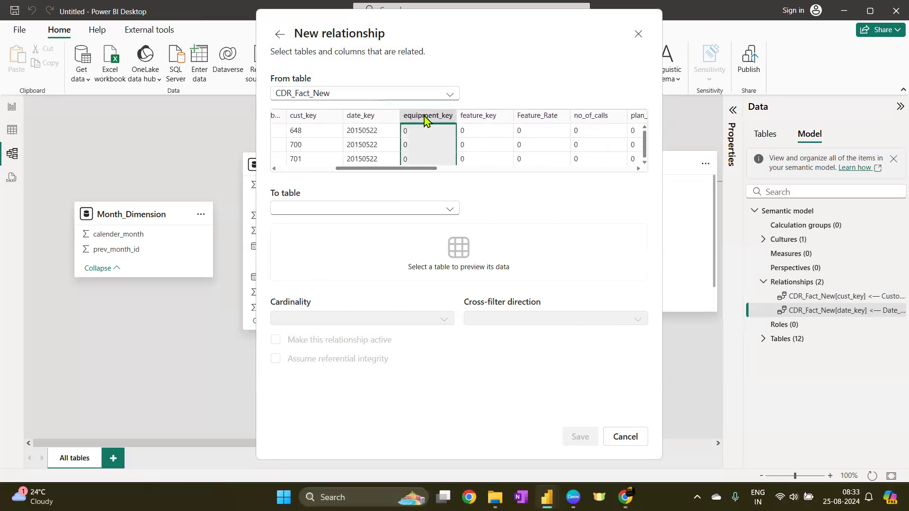
click(339, 211)
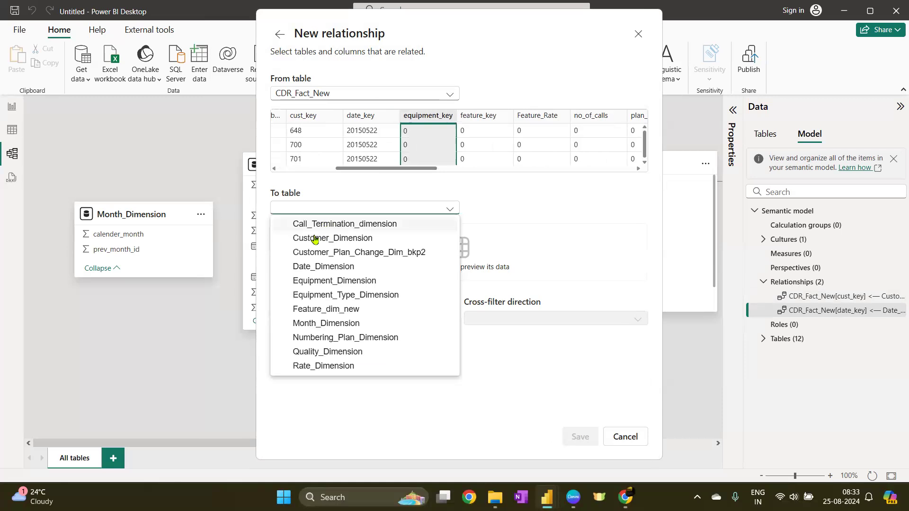
click(365, 281)
click(281, 261)
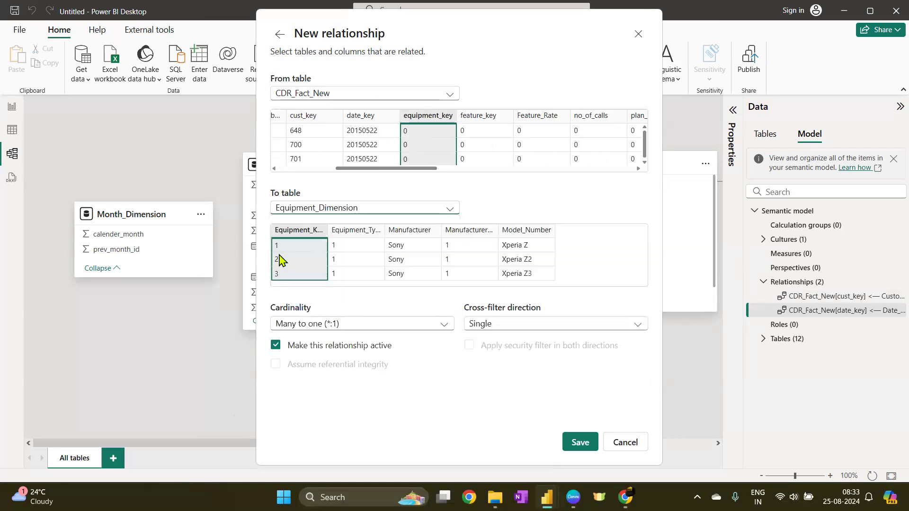
double_click(385, 231)
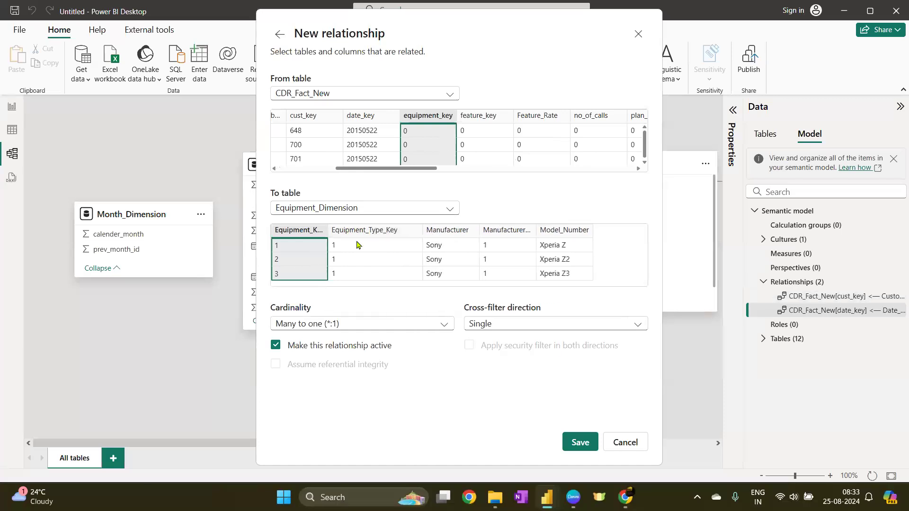
double_click(326, 230)
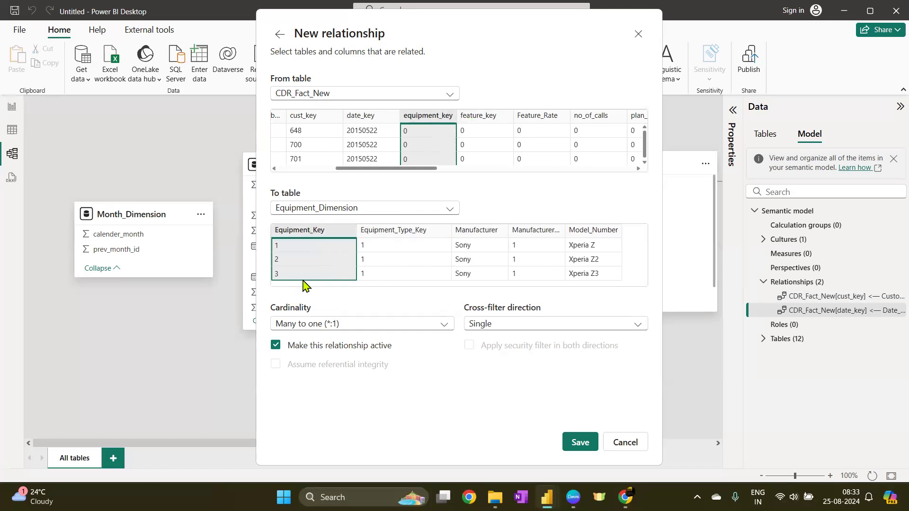
click(580, 442)
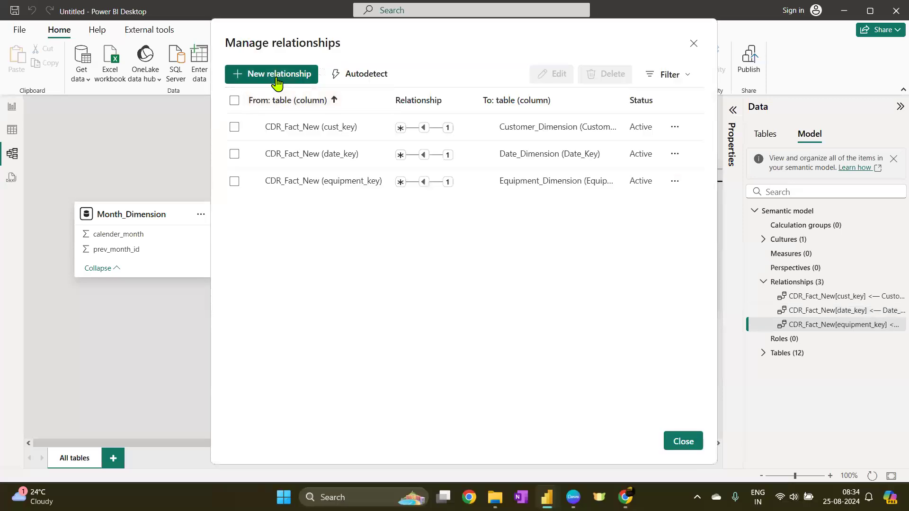
Create a many-to-one relationship from CDR_Fact_New feature_key to Feature_dim_new Feacture_Key
click(277, 75)
click(340, 95)
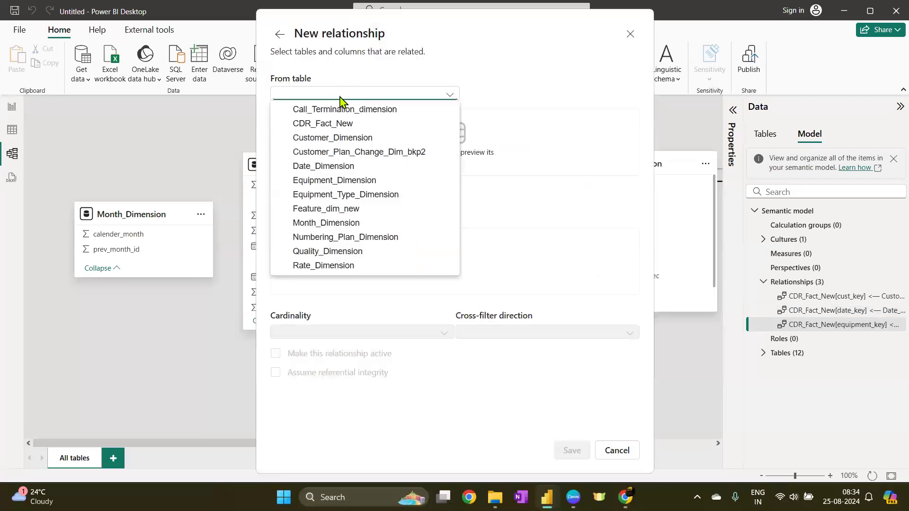
click(328, 122)
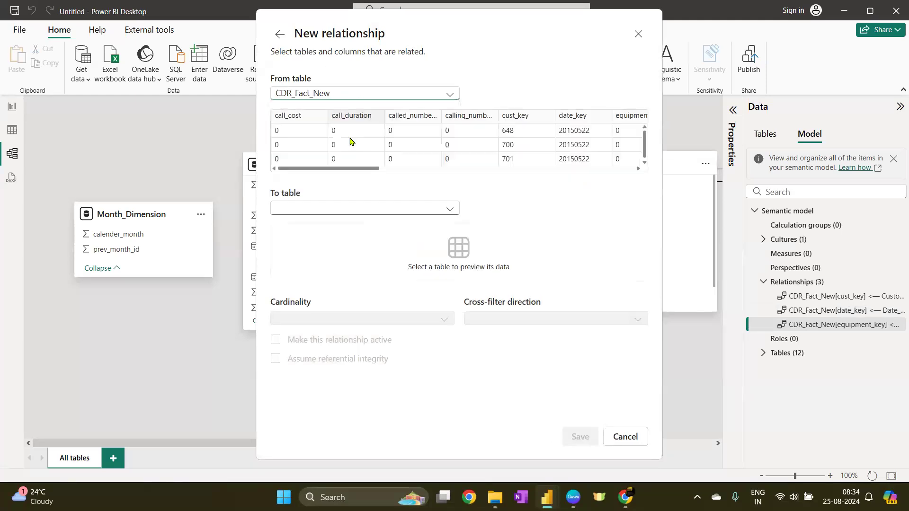
drag(371, 171, 432, 172)
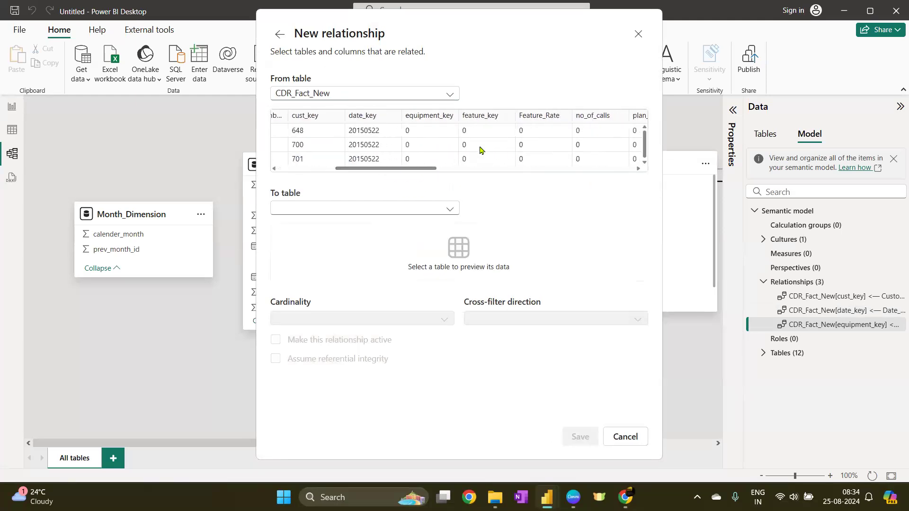
click(482, 117)
click(290, 211)
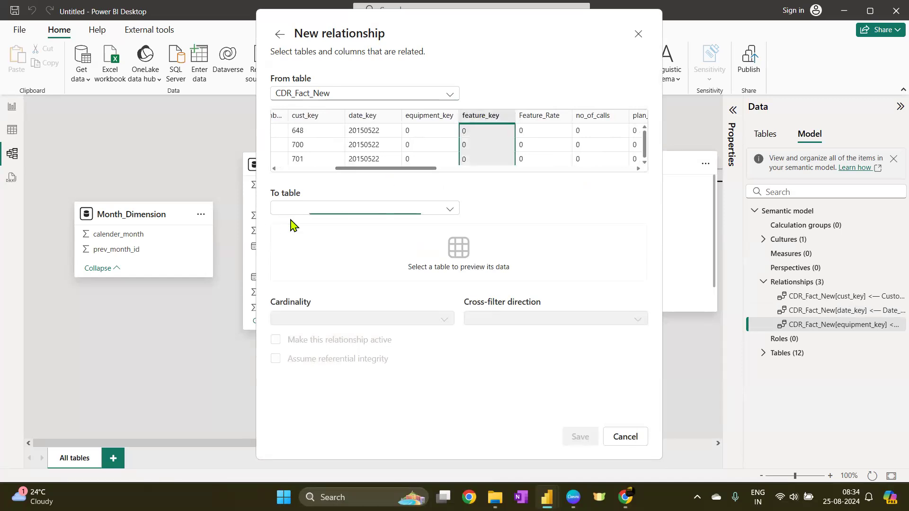
click(309, 309)
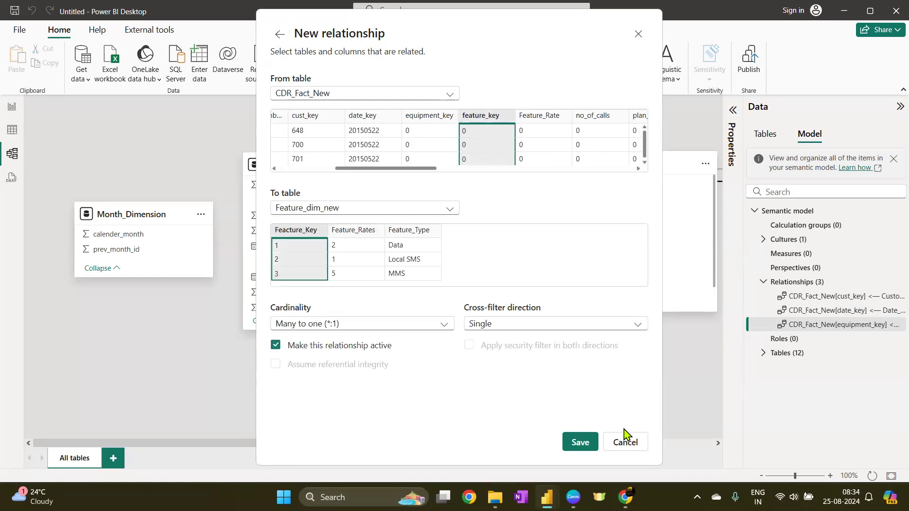
click(579, 443)
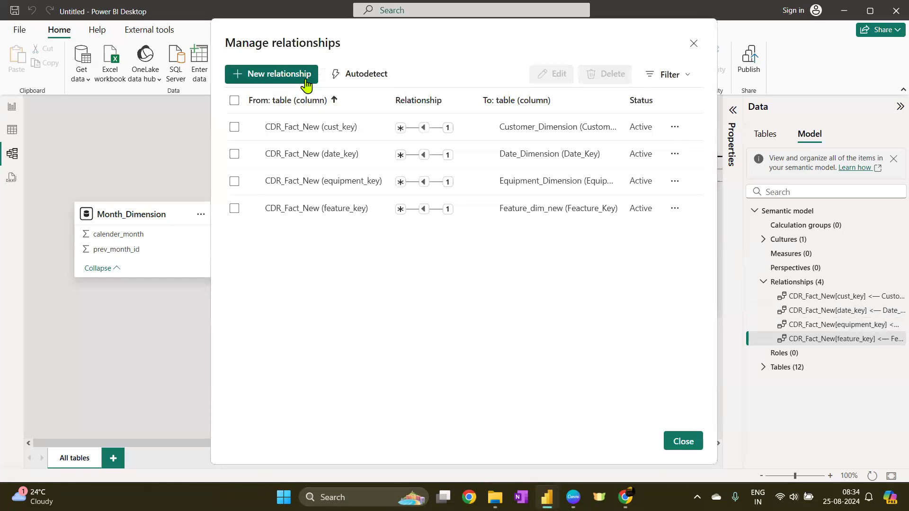
Try setting up a new relationship from CDR_Fact_New plan_key to Rate_Dimension plan_key
click(281, 76)
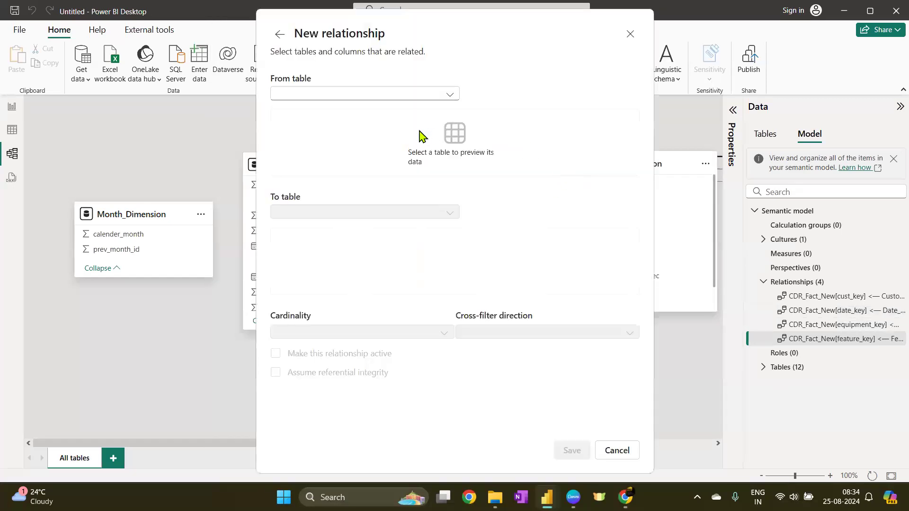
click(326, 93)
click(338, 123)
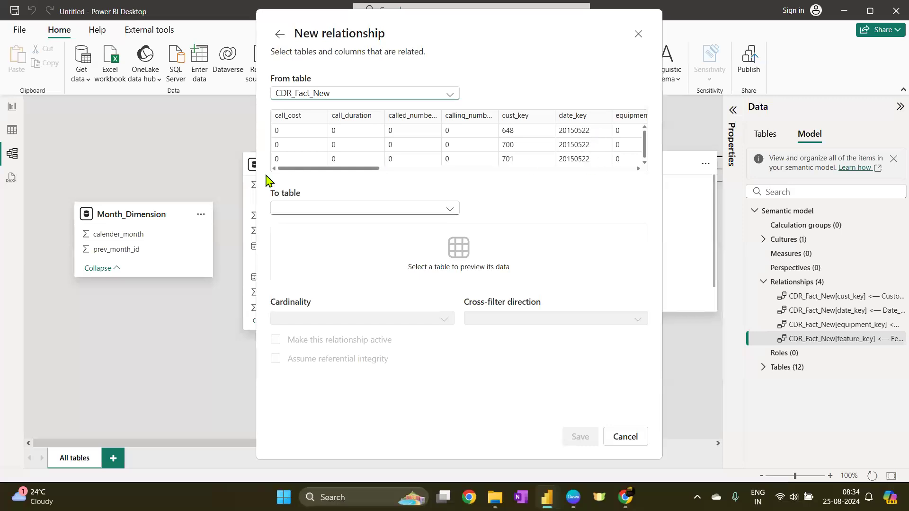
drag(347, 175, 420, 171)
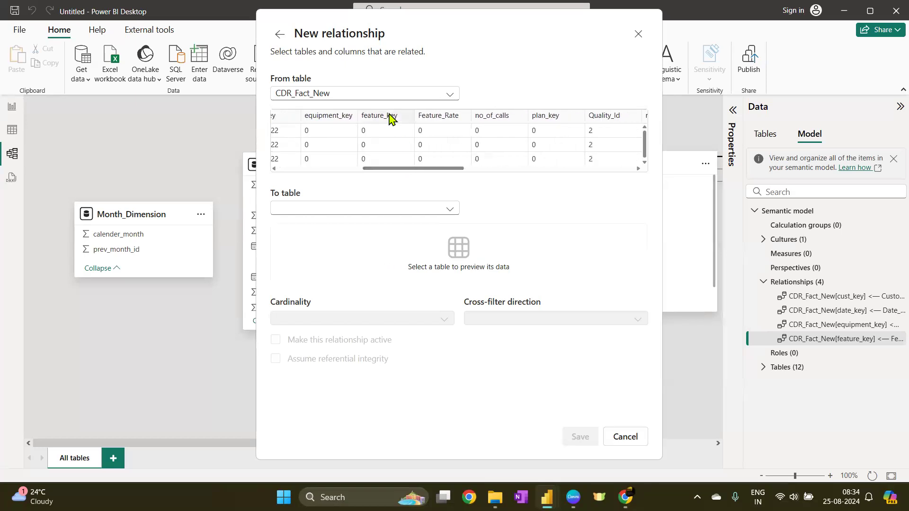
click(567, 126)
click(299, 208)
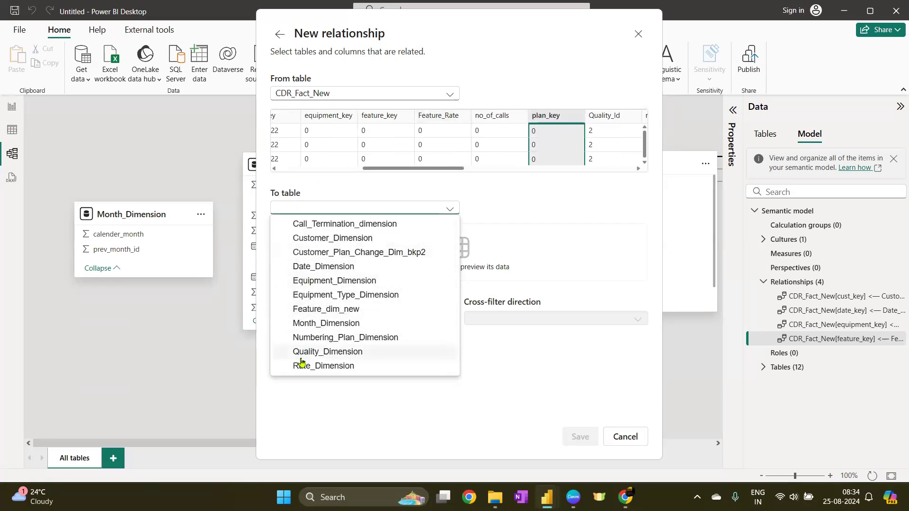
click(371, 340)
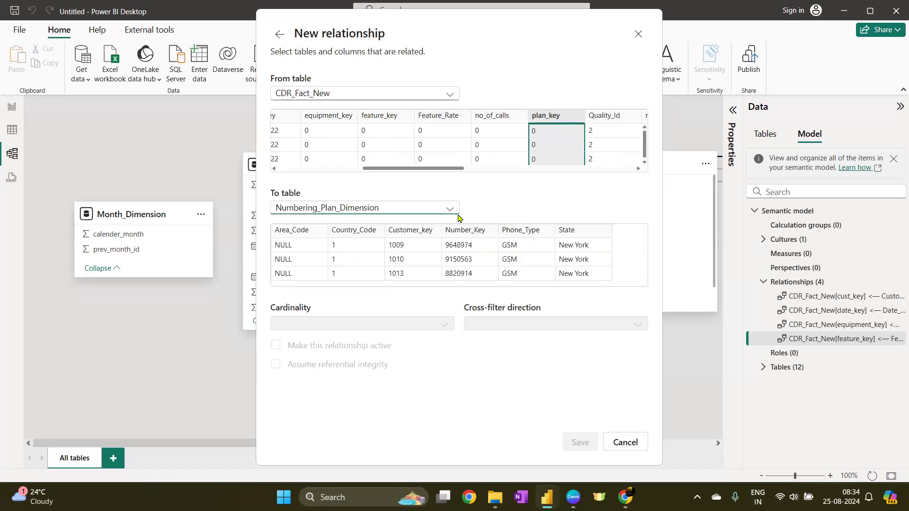
click(298, 207)
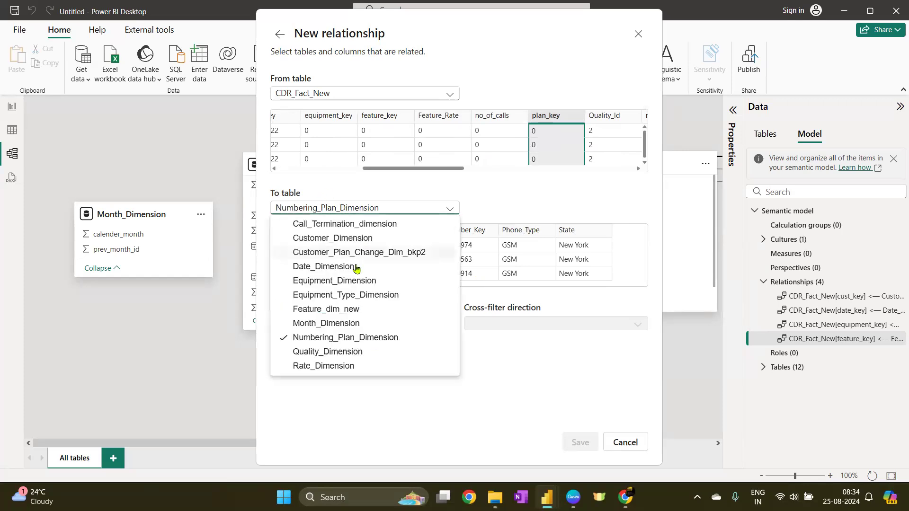
click(339, 370)
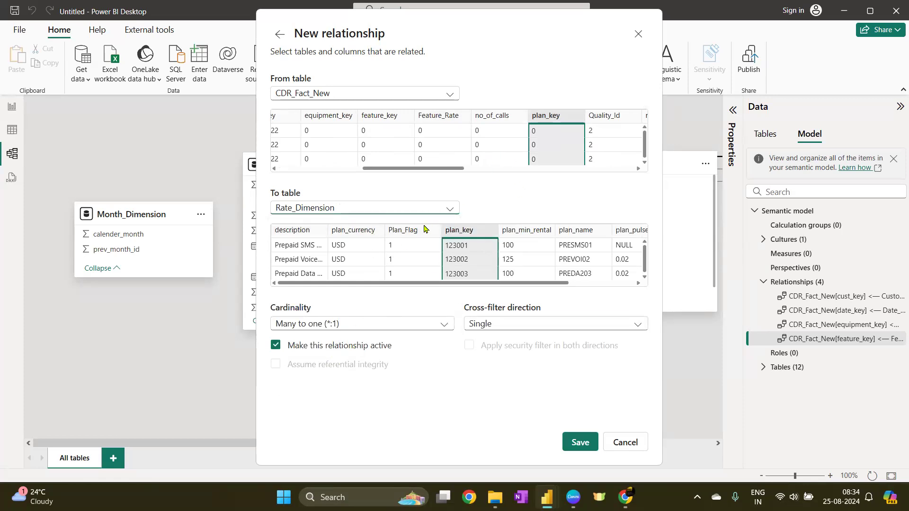
drag(450, 283, 393, 295)
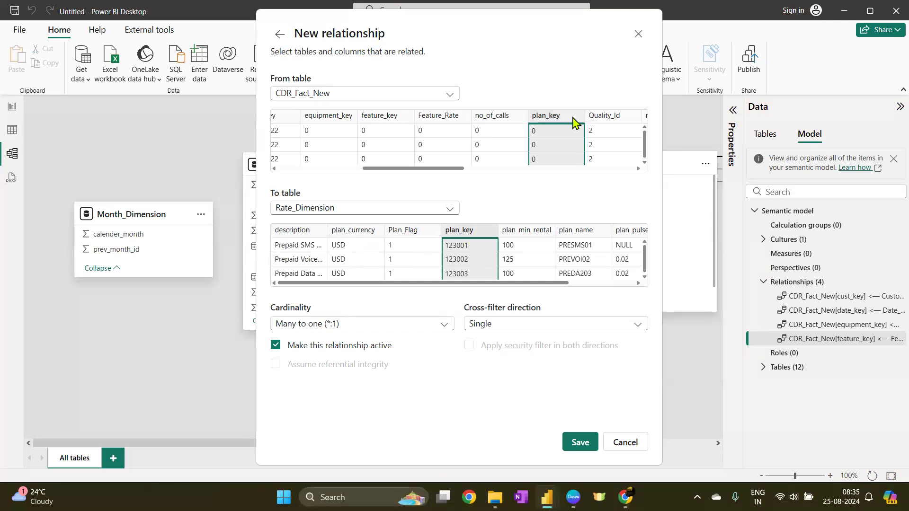
drag(515, 284, 432, 290)
drag(424, 169, 497, 170)
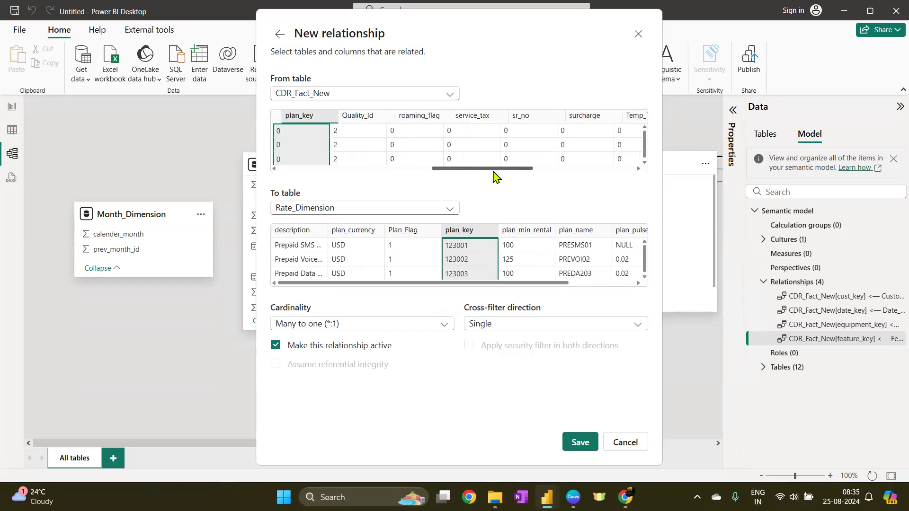
click(351, 122)
click(377, 95)
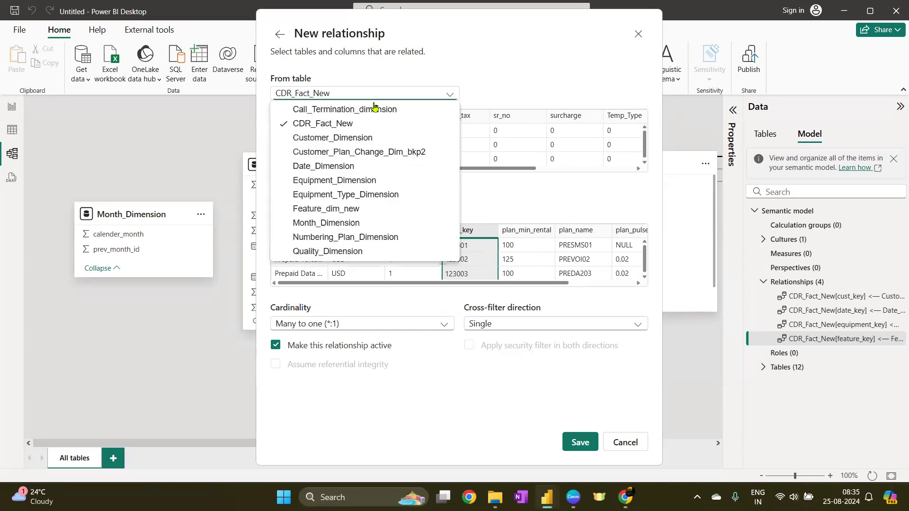
click(327, 251)
click(303, 124)
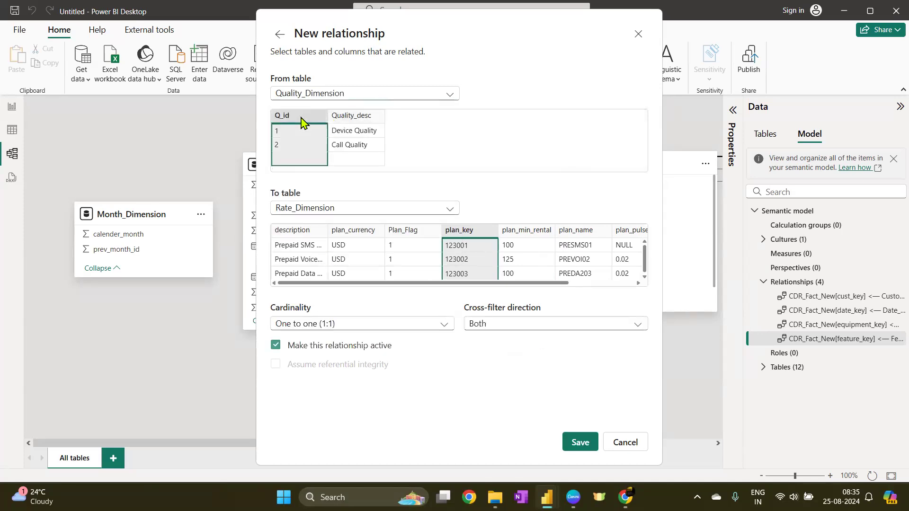
click(322, 210)
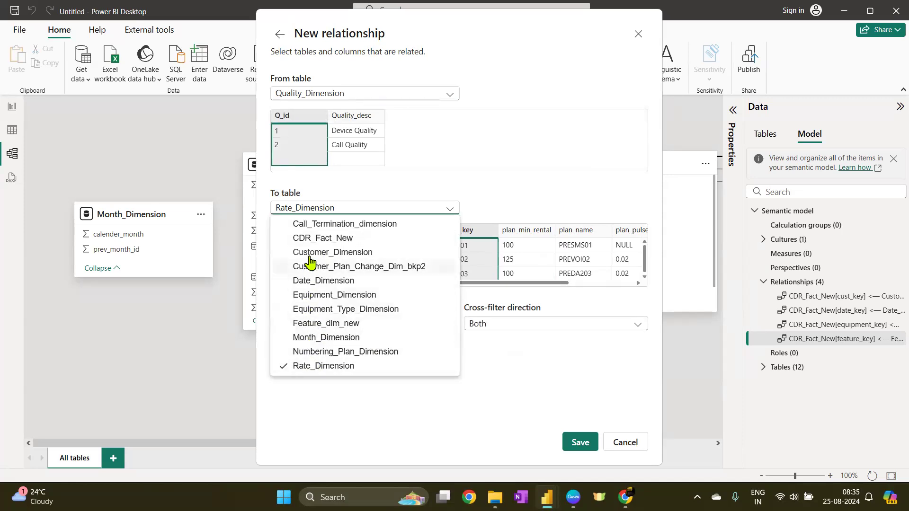
click(322, 94)
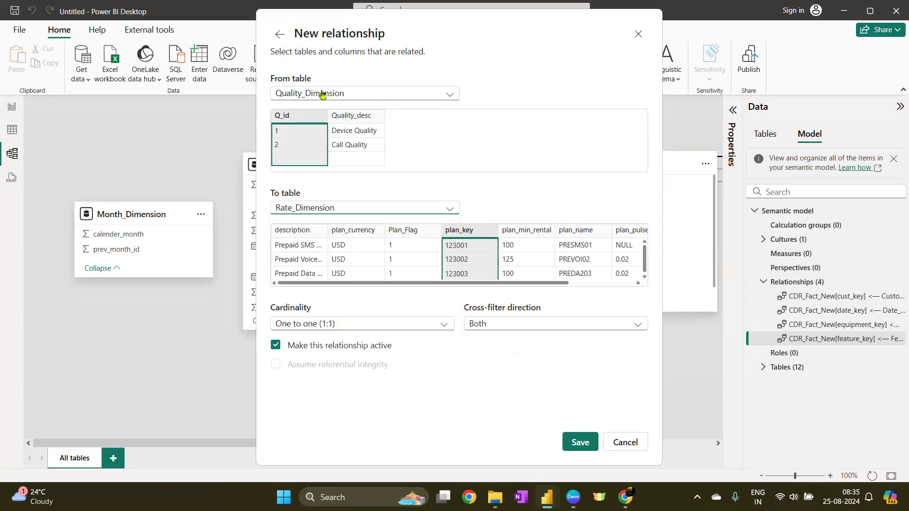
click(322, 94)
Create a many-to-one relationship from CDR_Fact_New Quality_Id to Quality_Dimension Q_id
click(338, 125)
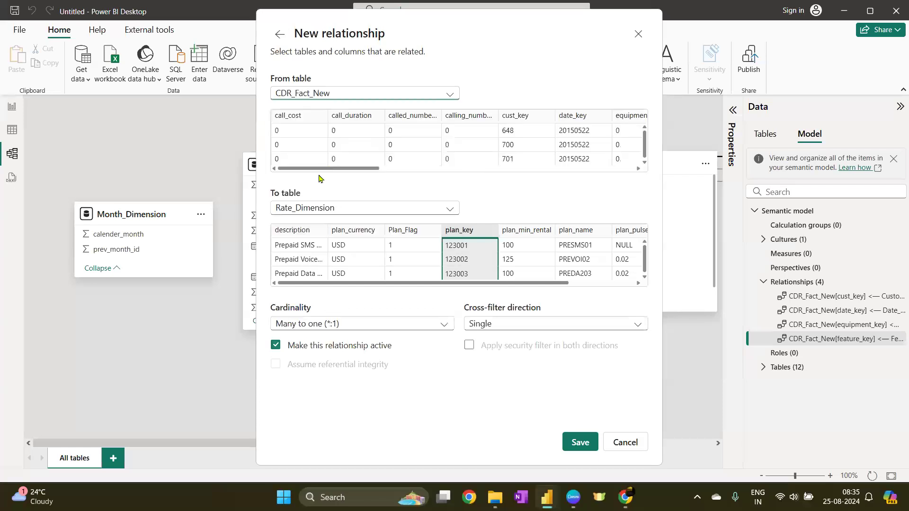
click(311, 209)
click(312, 352)
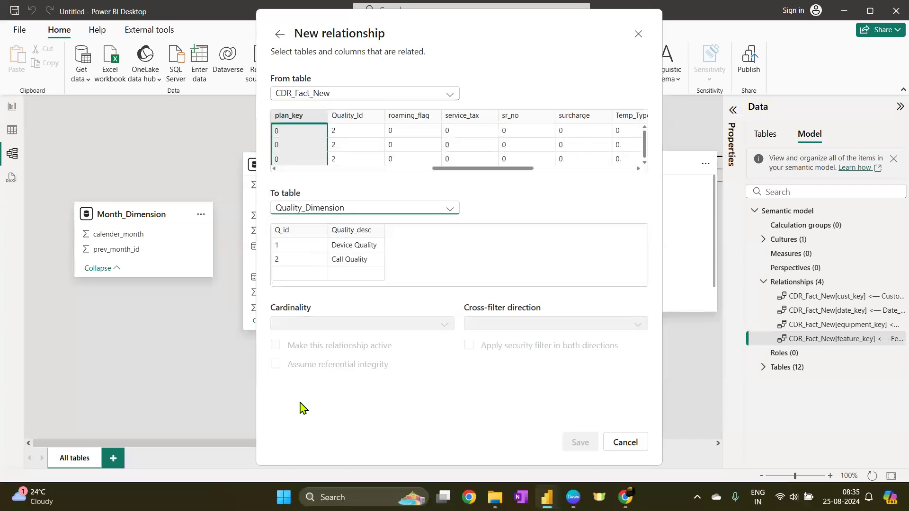
click(278, 241)
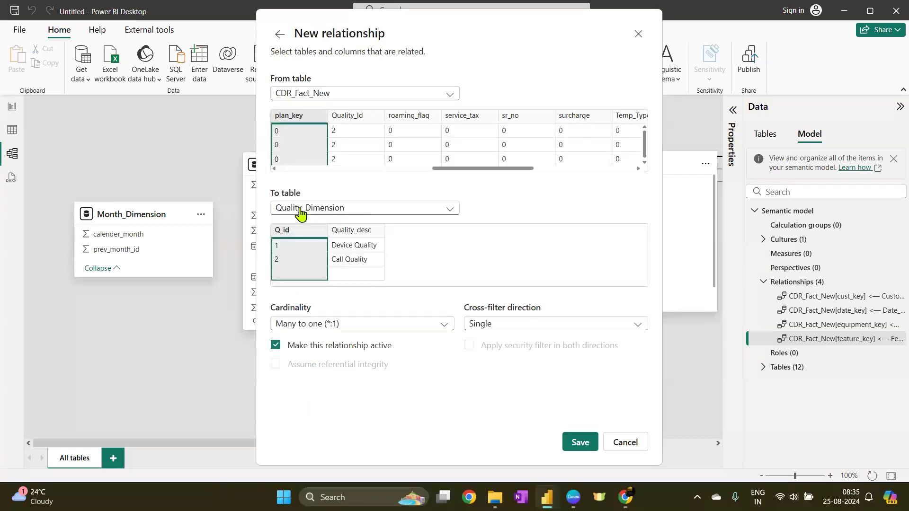
click(361, 116)
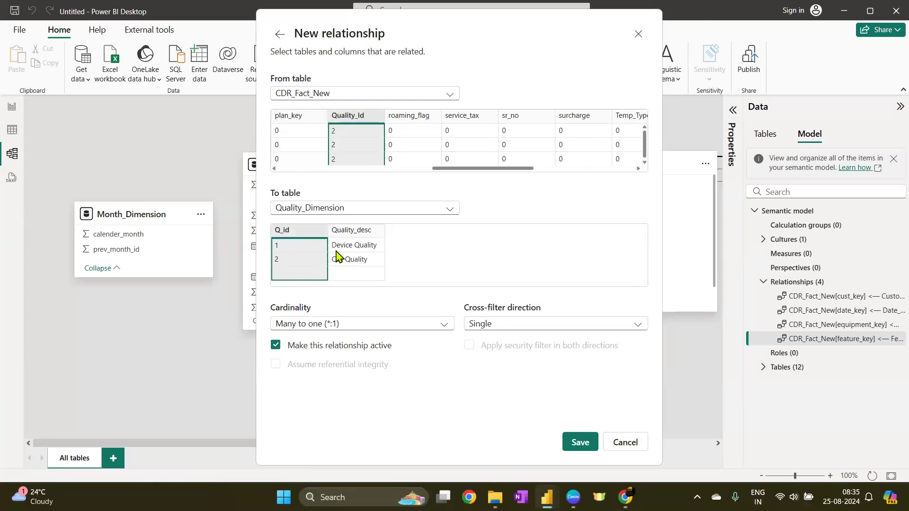
click(581, 442)
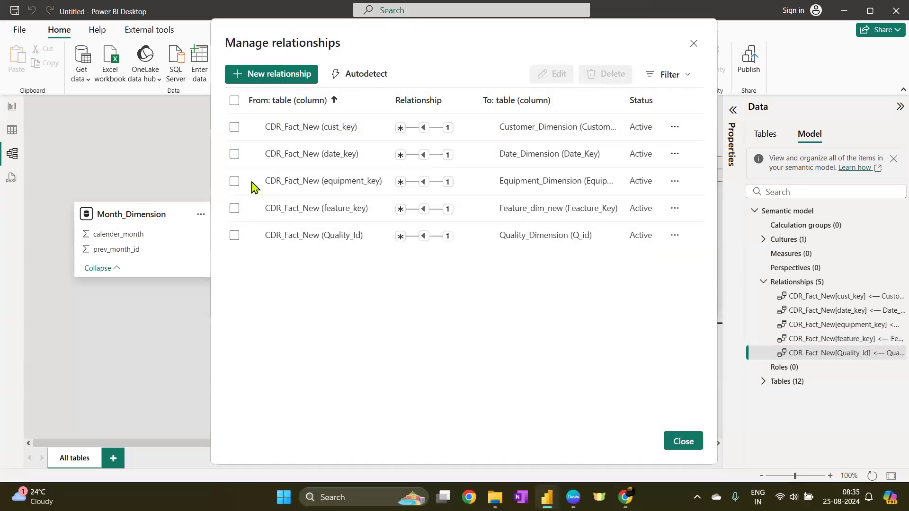
Create a many-to-one relationship from CDR_Fact_New termination_key to Call_Termination_dimension's termination key column
click(284, 76)
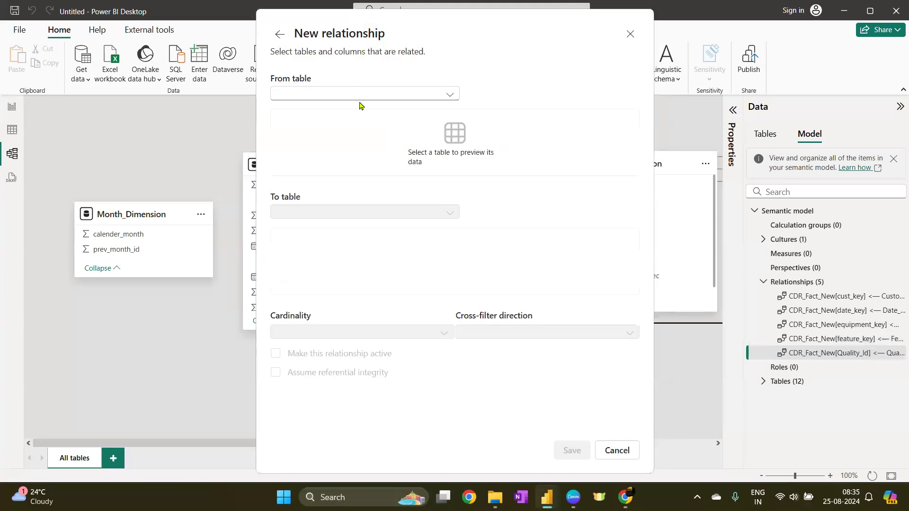
click(362, 95)
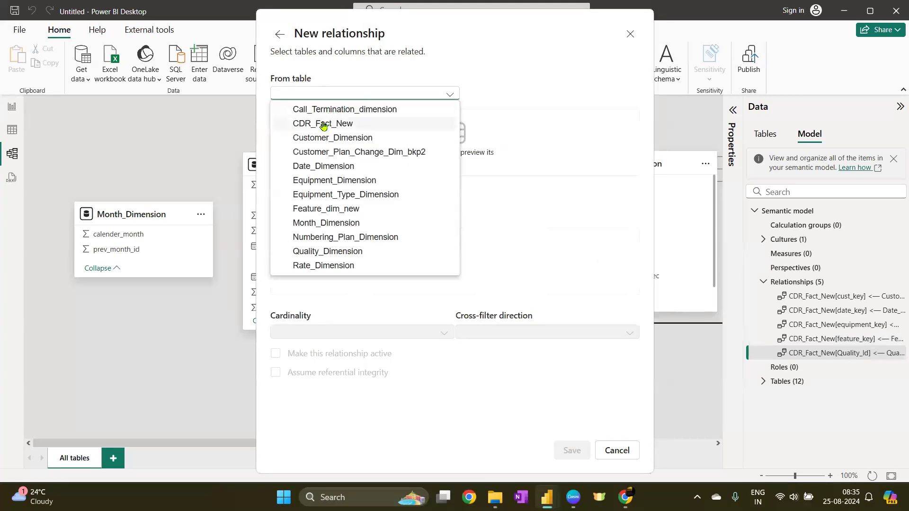
click(324, 126)
drag(355, 170, 567, 171)
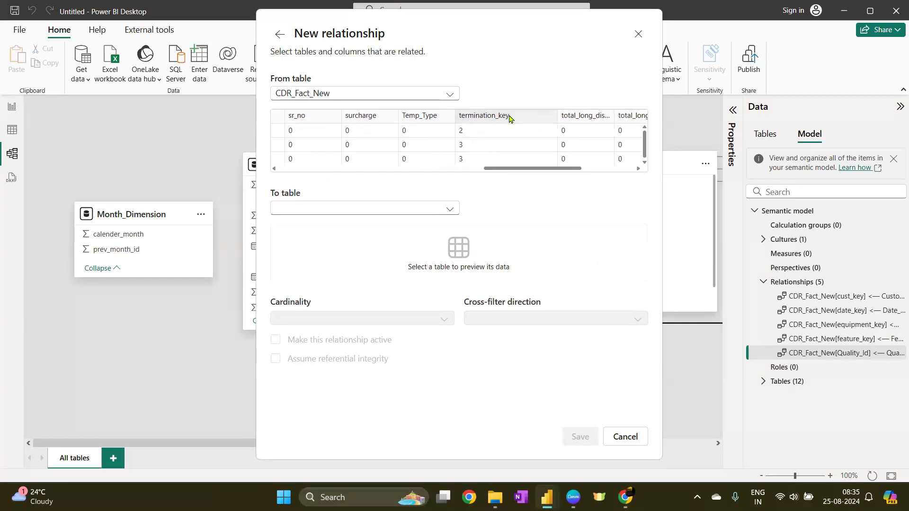
click(506, 117)
click(359, 209)
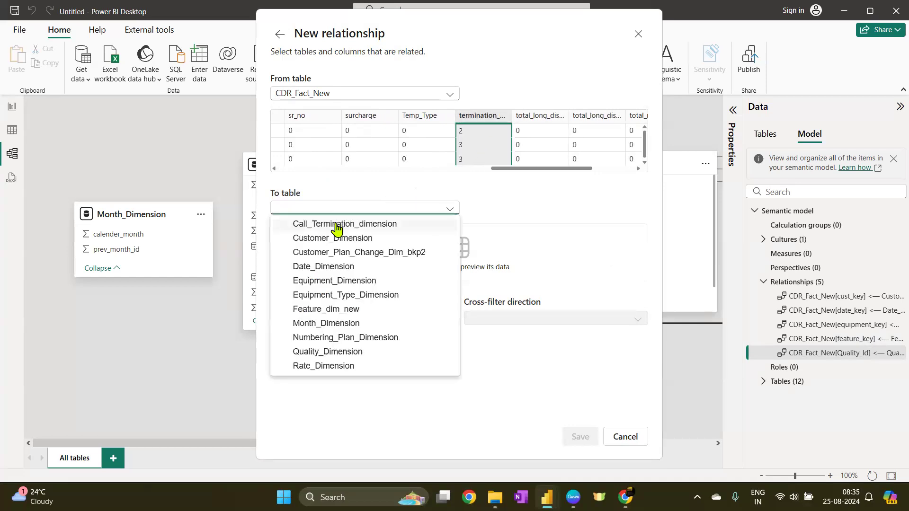
click(333, 225)
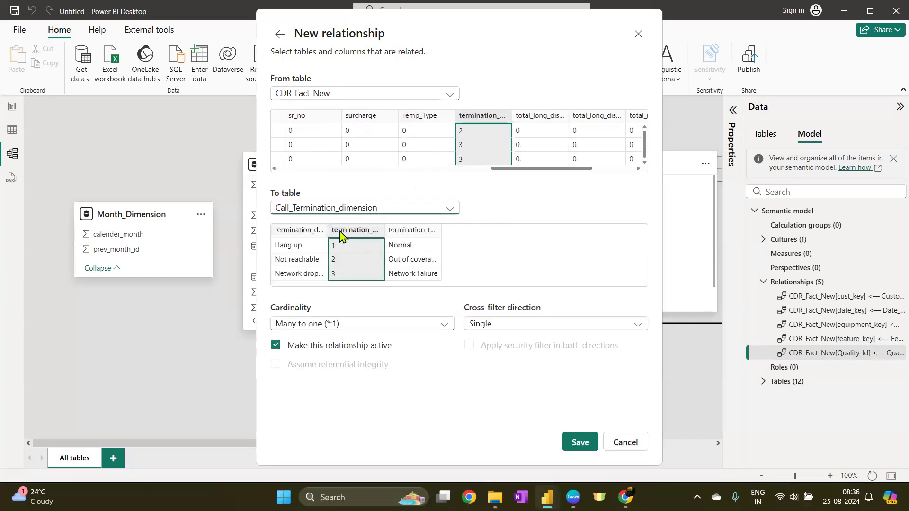
click(581, 443)
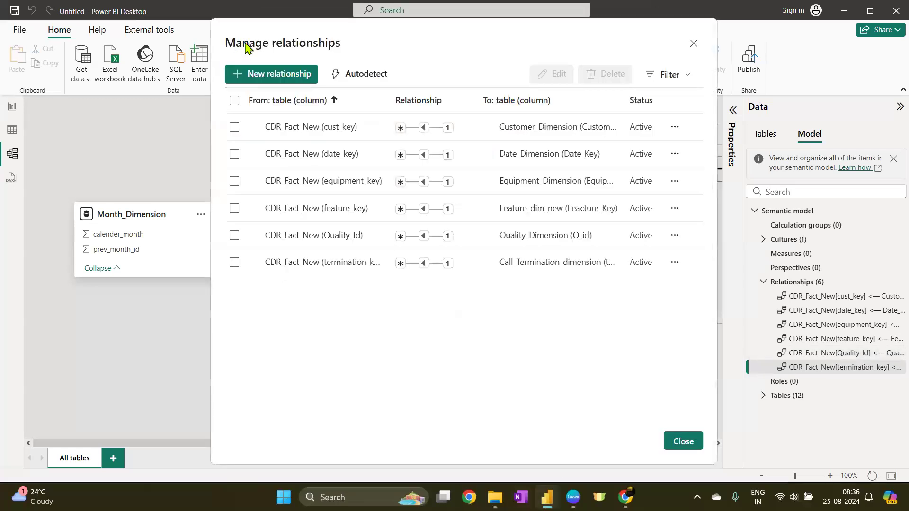
Create a many-to-one relationship from Equipment_Dimension's equipment type column to Equipment_Type_Dimension's equipment type key
click(277, 80)
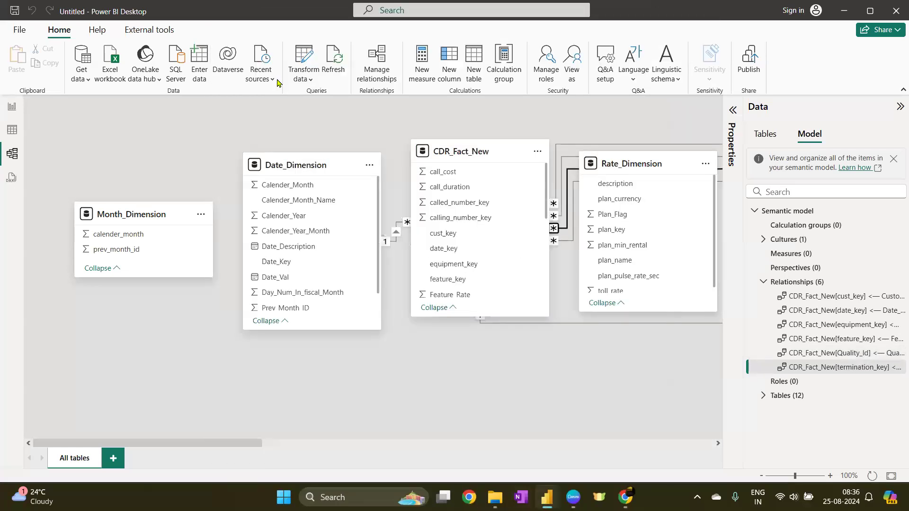
click(325, 95)
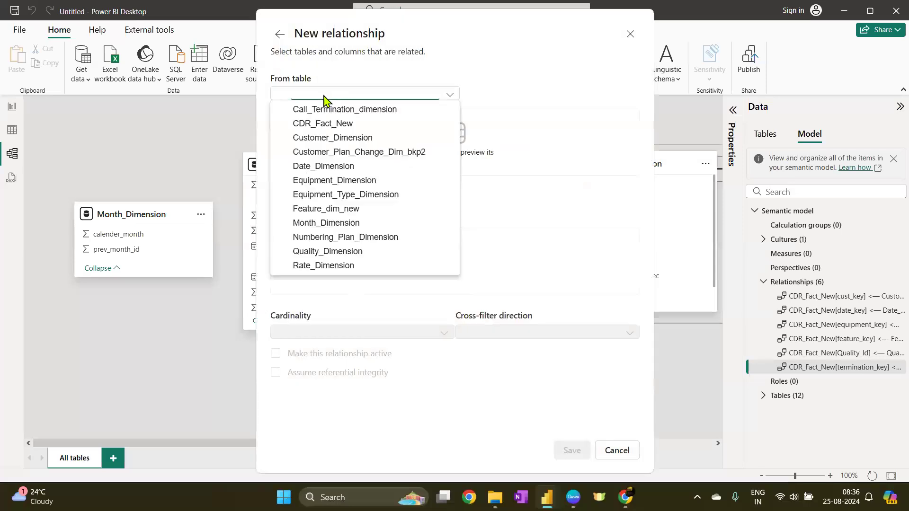
click(342, 123)
drag(357, 171, 637, 183)
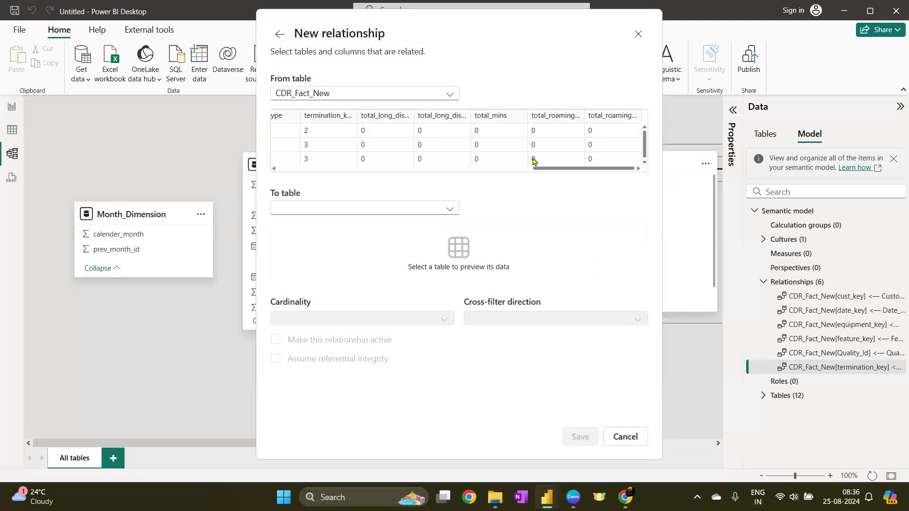
drag(553, 168, 277, 169)
click(338, 97)
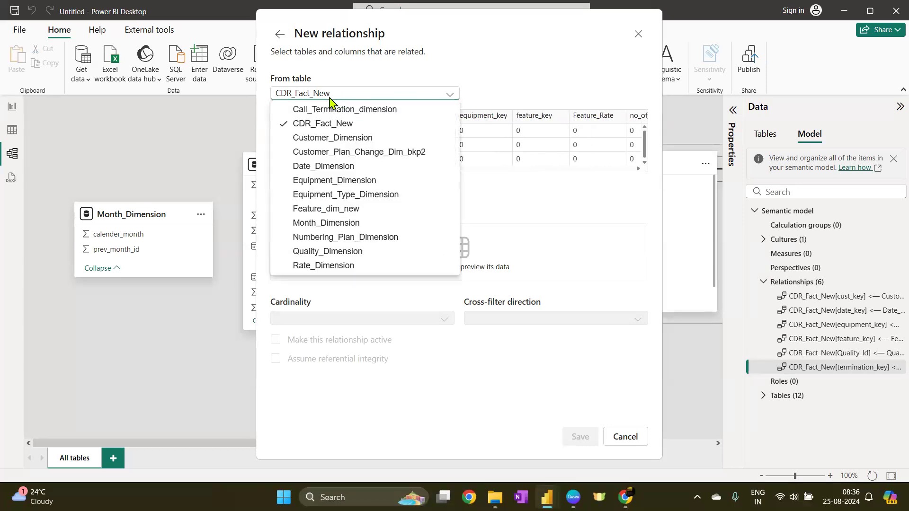
click(332, 182)
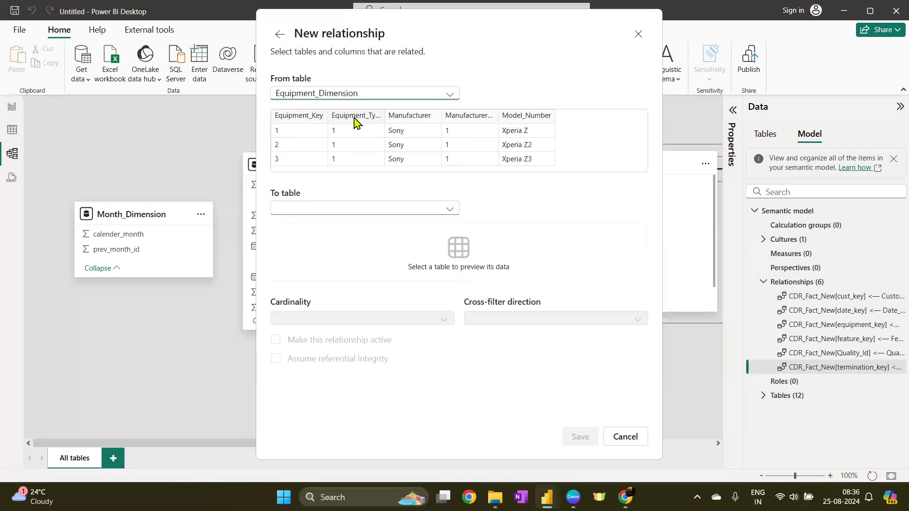
drag(384, 117, 429, 116)
click(400, 117)
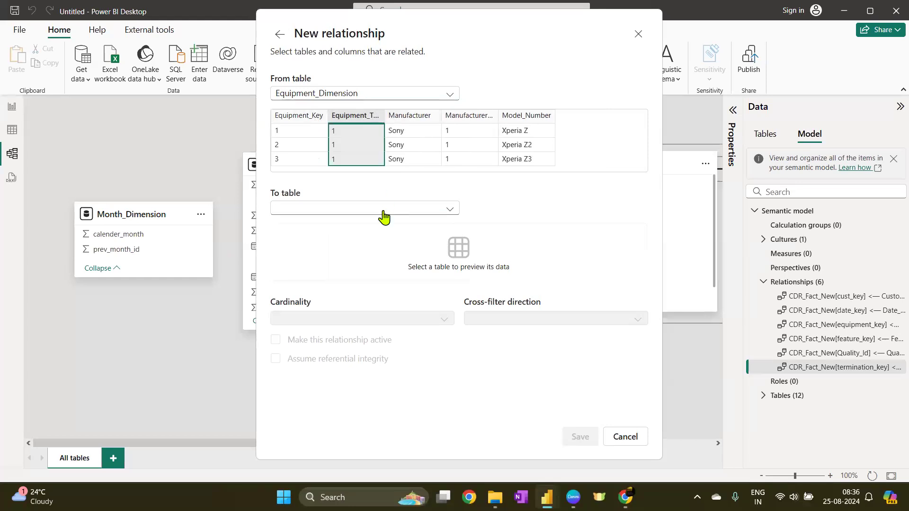
click(359, 217)
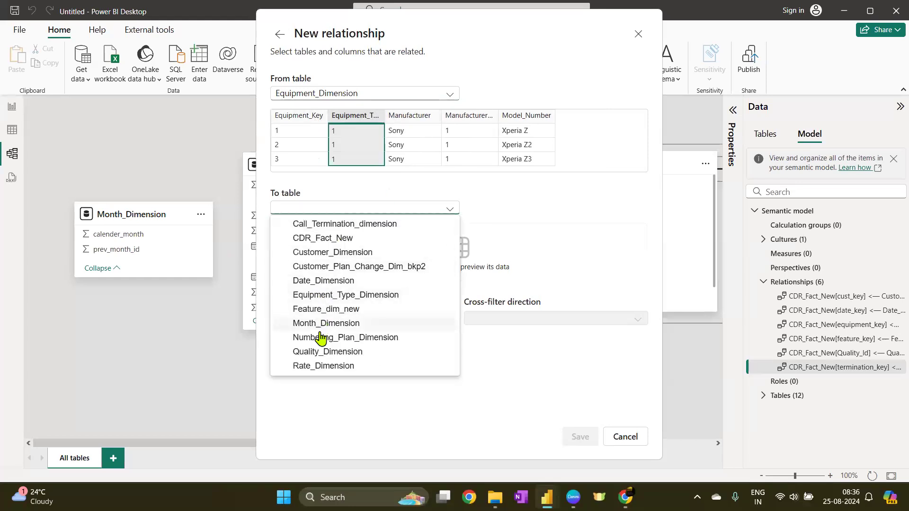
click(339, 296)
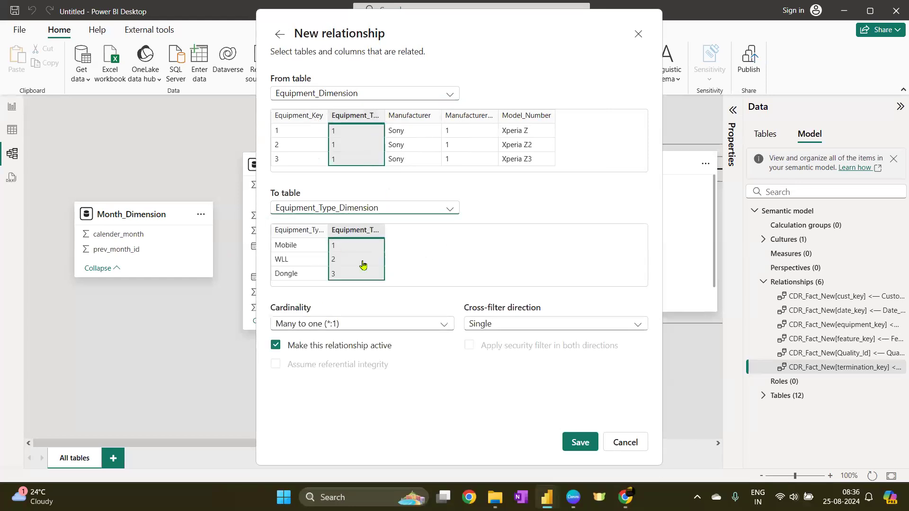
click(576, 442)
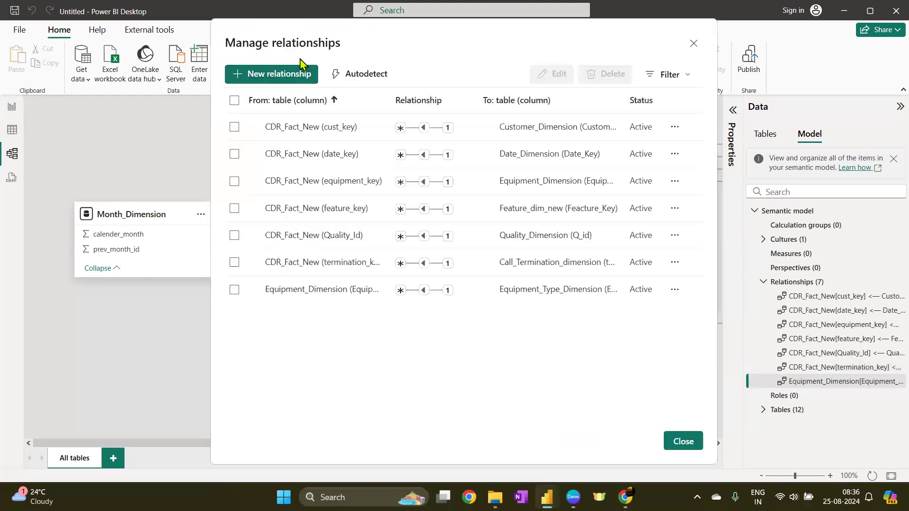
Create a one-to-many relationship from Month_Dimension calender_month to Date_Dimension Calender_Month
click(281, 75)
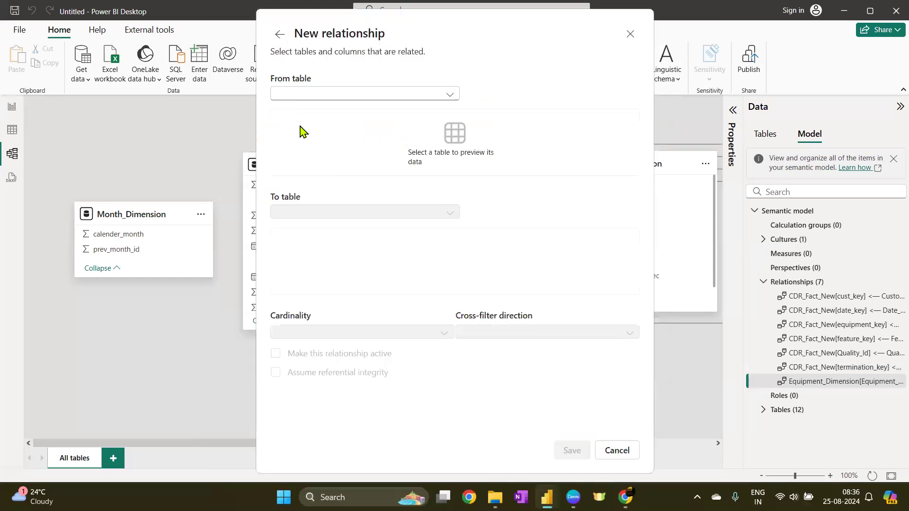
click(336, 93)
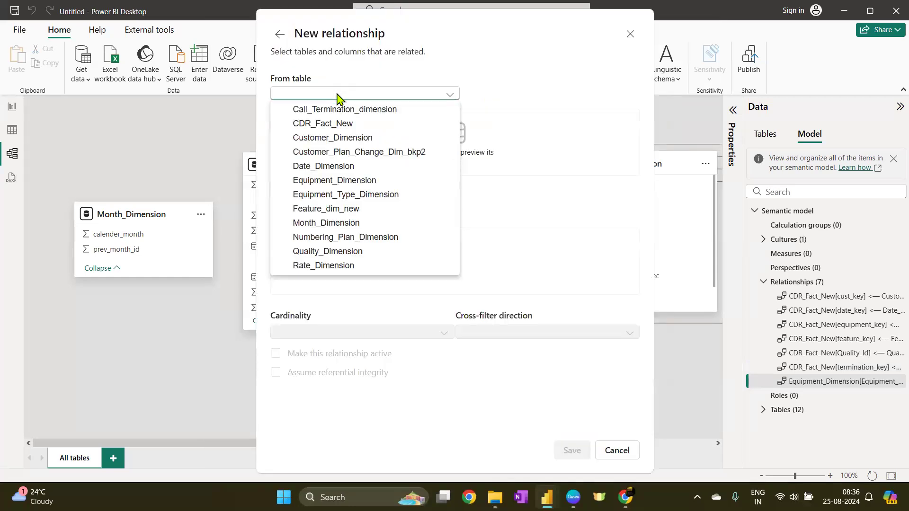
click(330, 224)
click(319, 211)
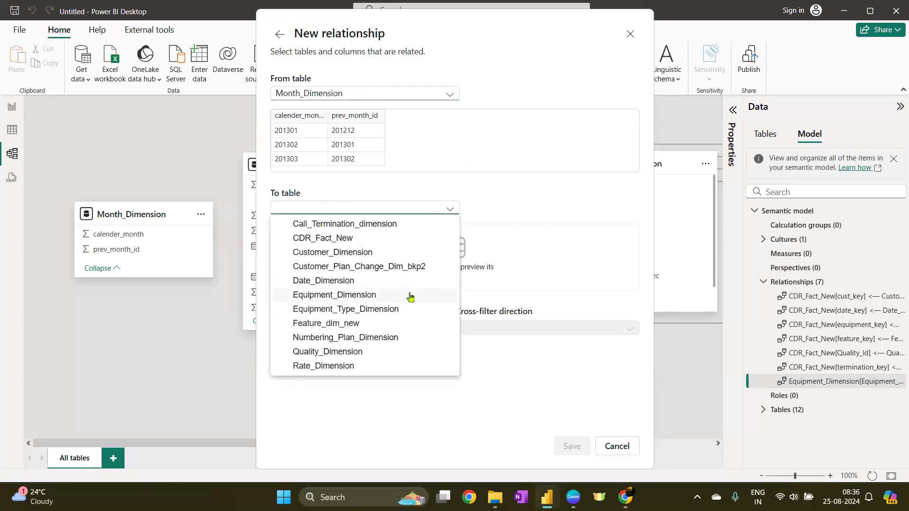
click(314, 284)
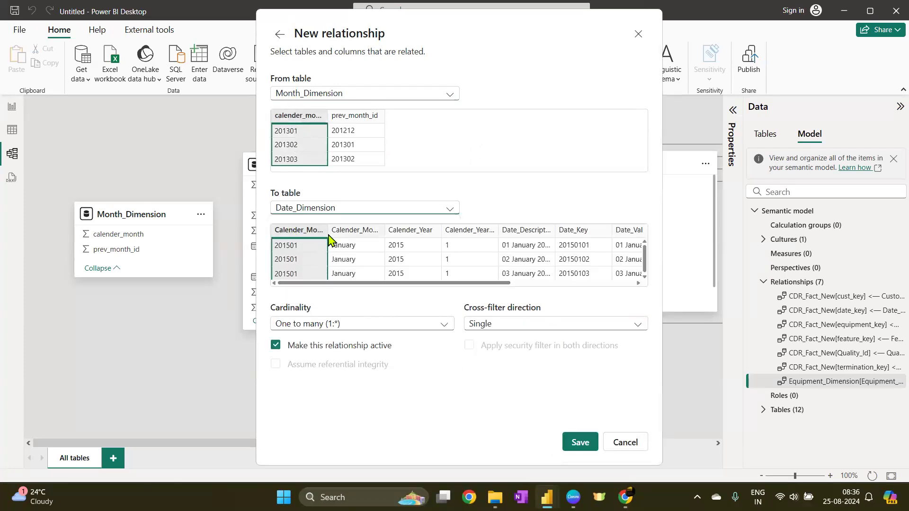
drag(328, 231, 373, 239)
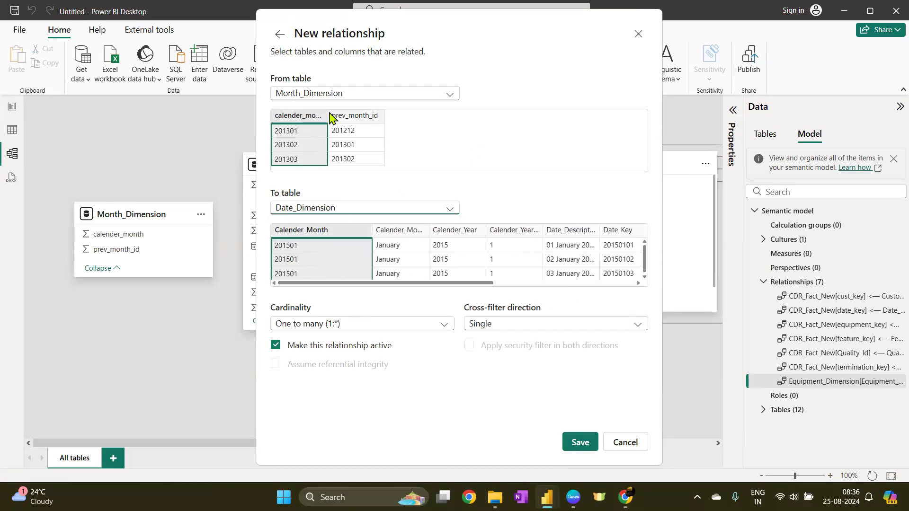
drag(328, 122, 351, 122)
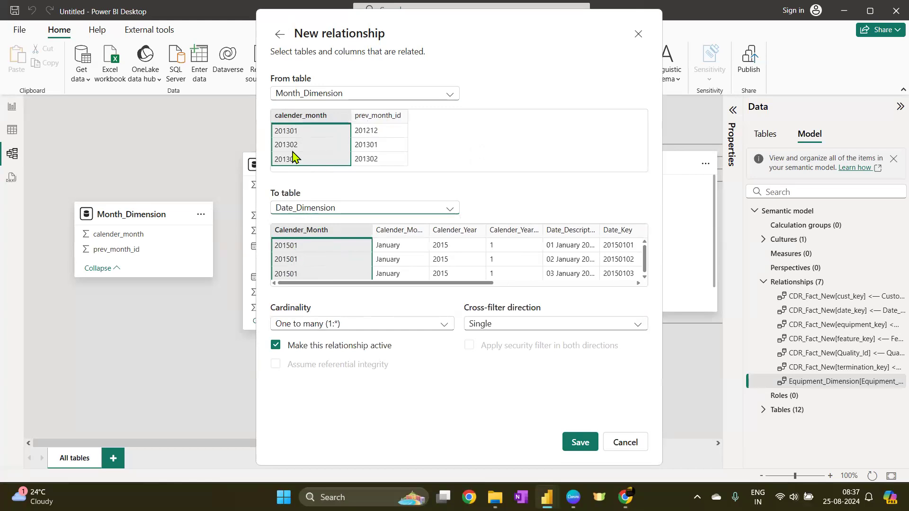
click(581, 442)
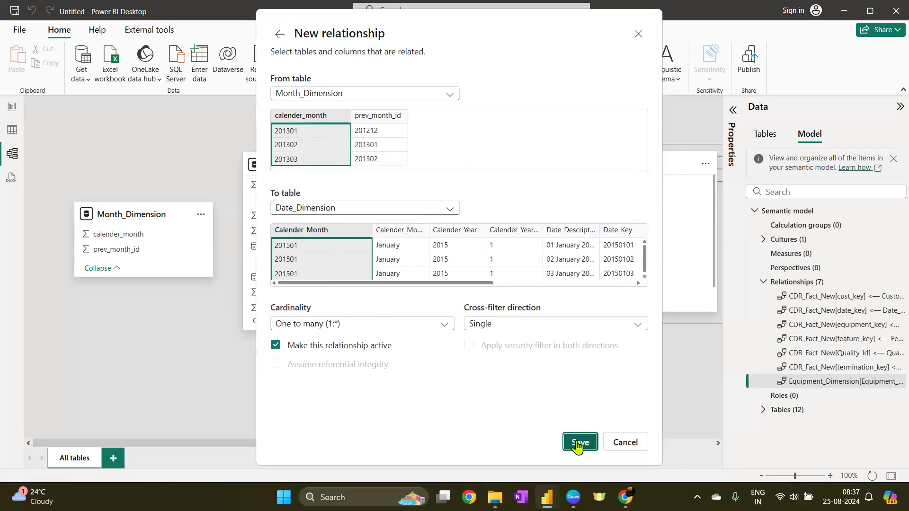
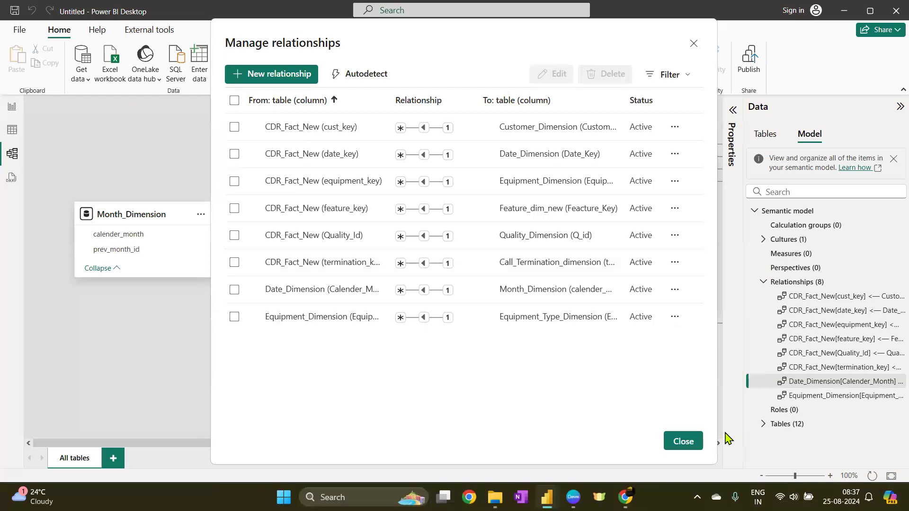
Reset the model diagram layout and rearrange the dimension tables around CDR_Fact_New
click(683, 442)
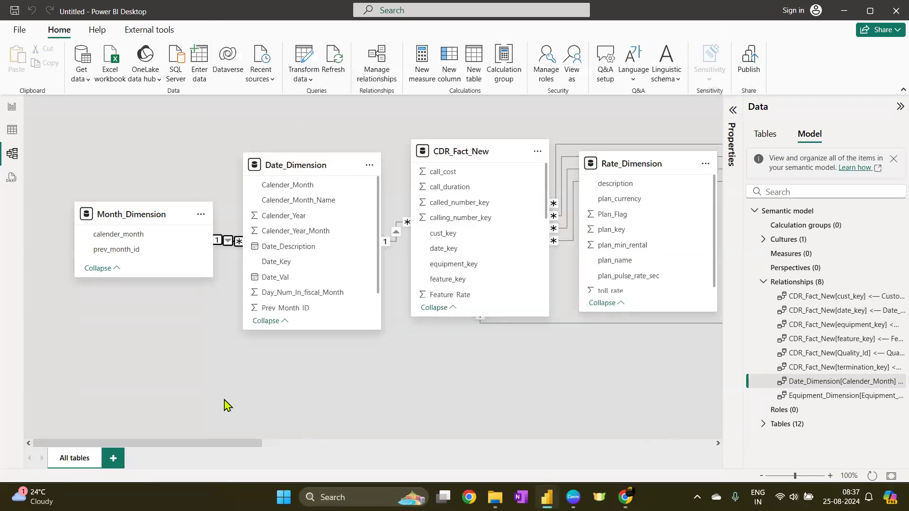
click(869, 481)
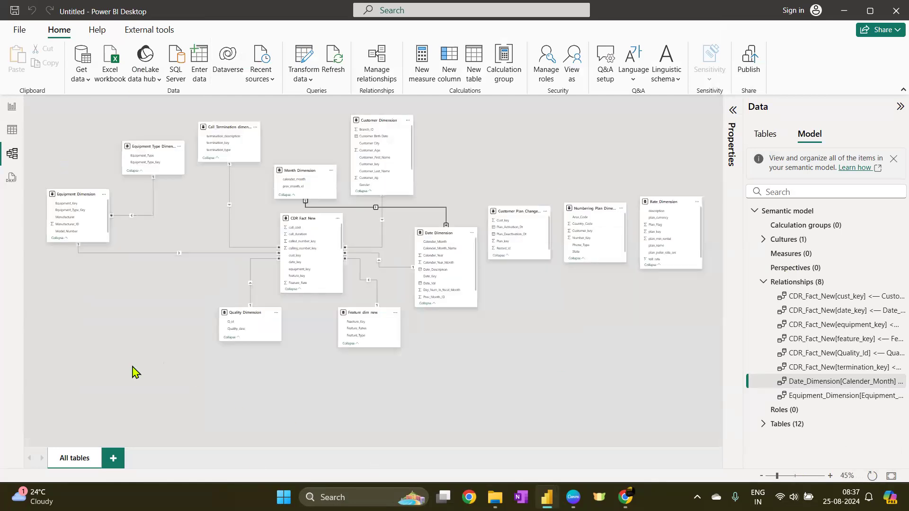
drag(242, 312, 109, 337)
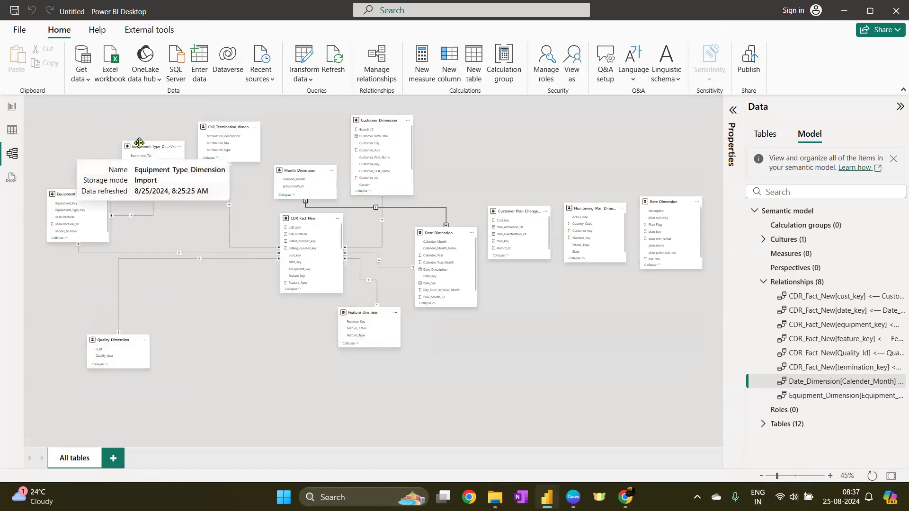
drag(139, 142, 77, 116)
drag(298, 218, 214, 238)
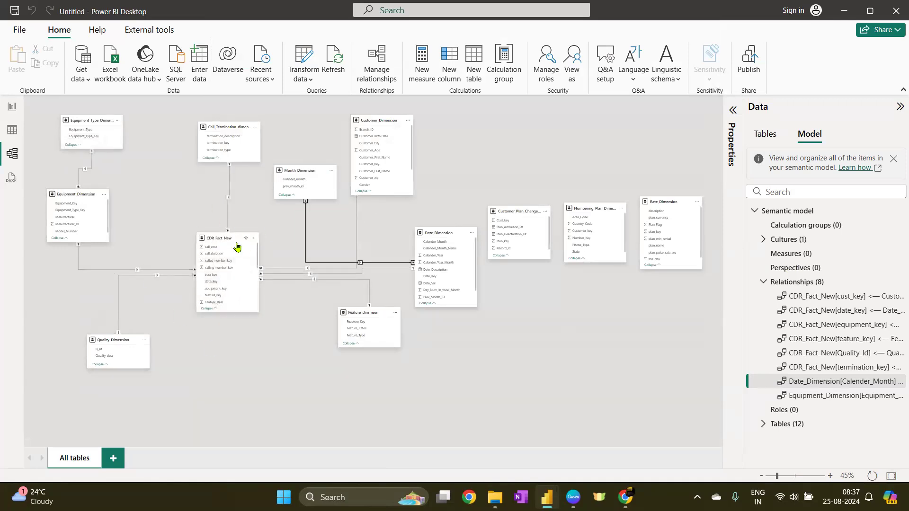
drag(301, 173, 517, 133)
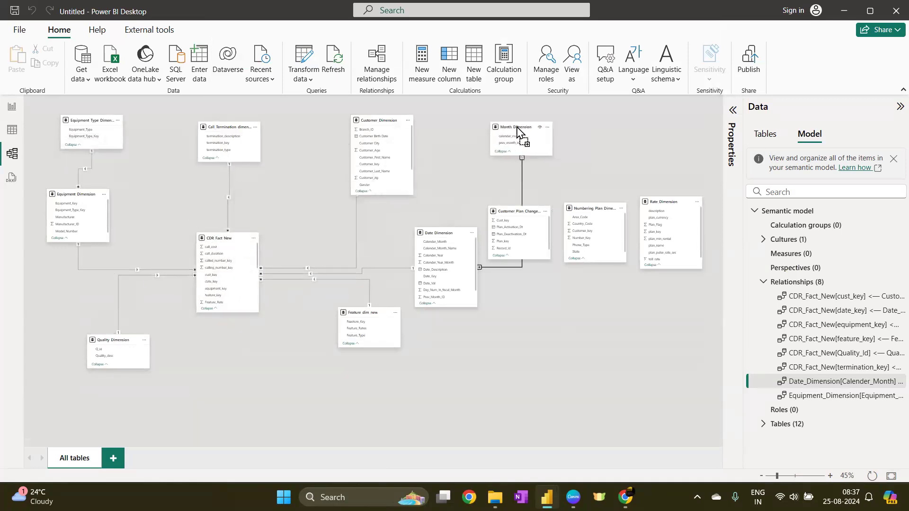
drag(440, 236, 441, 185)
drag(376, 121, 329, 116)
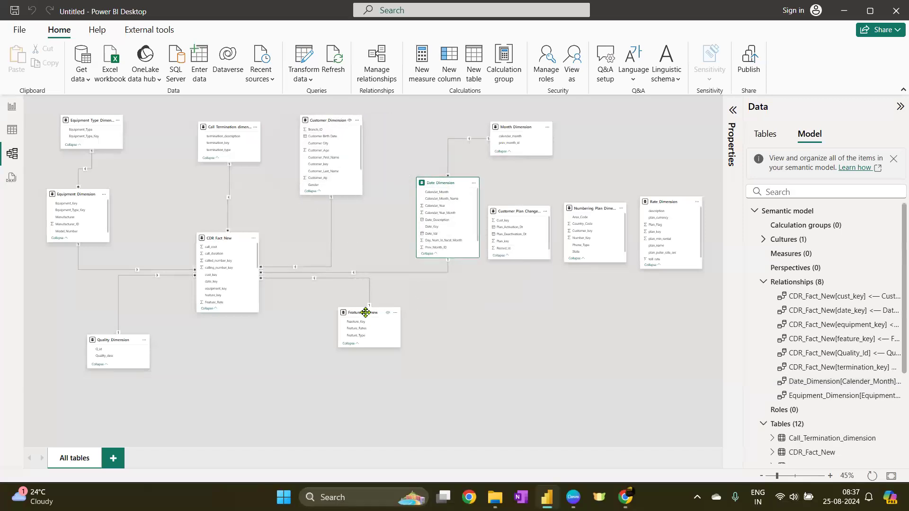
drag(365, 313, 312, 382)
drag(124, 342, 121, 378)
drag(211, 239, 202, 241)
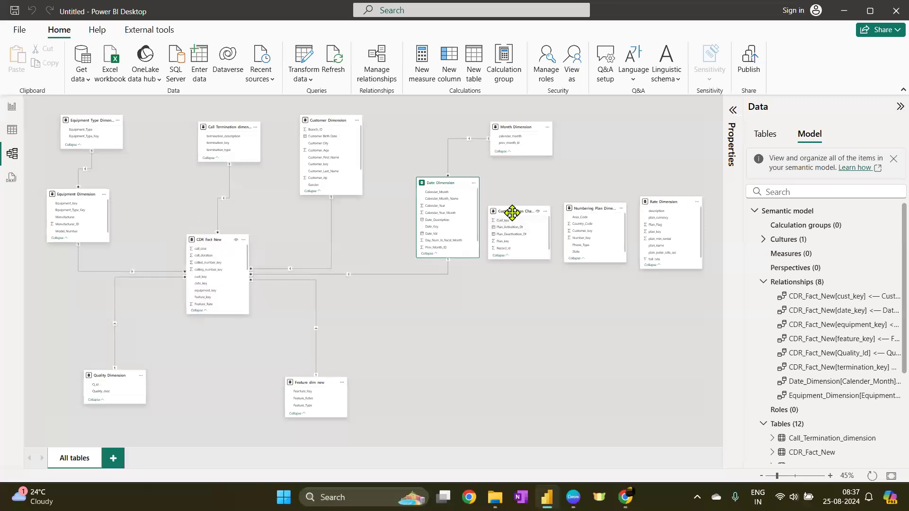
drag(514, 211, 495, 327)
drag(587, 212, 596, 339)
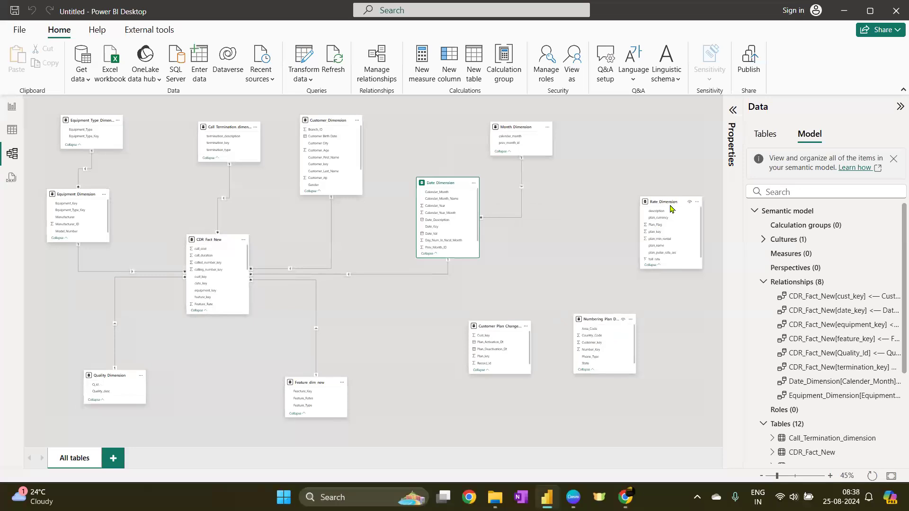
drag(663, 206, 554, 215)
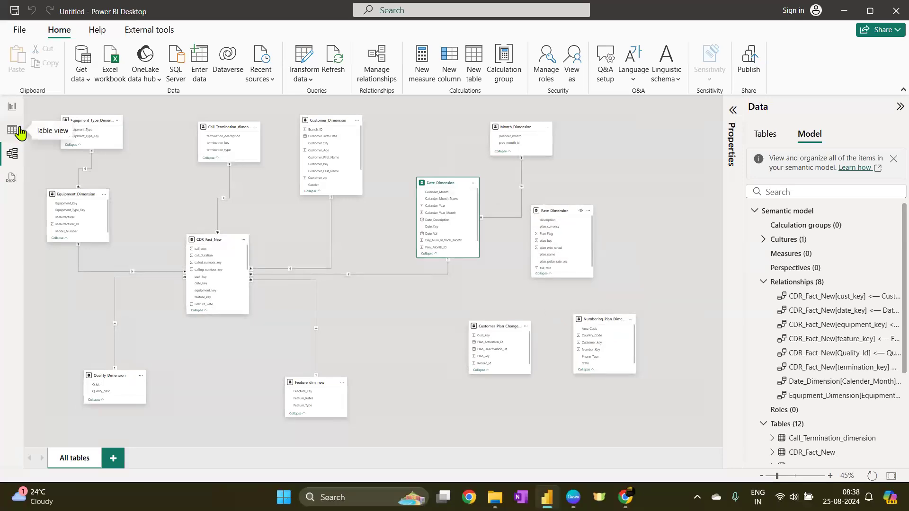
Open Rate_Dimension in table view to inspect its columns and data
click(19, 133)
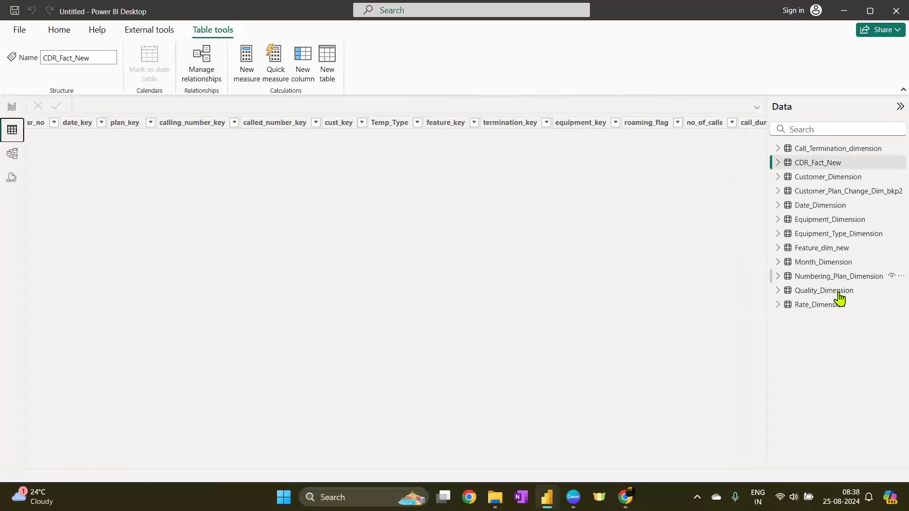
click(831, 308)
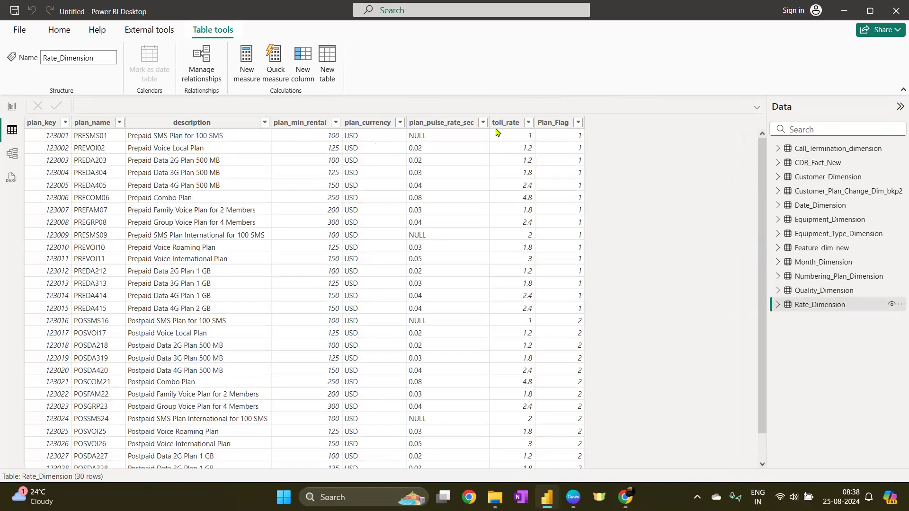
click(13, 155)
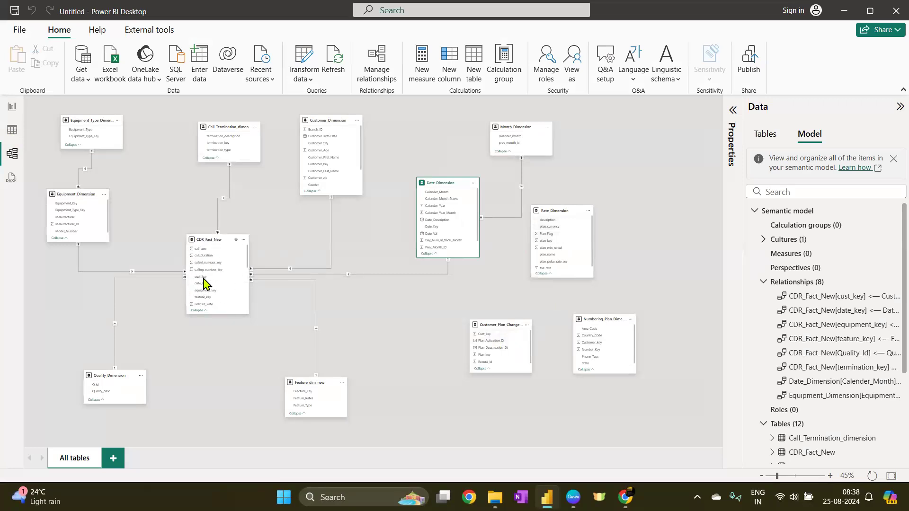
Create a one-to-many relationship from Rate_Dimension plan_key to CDR_Fact_New plan_key
scroll(204, 280, up, 1)
scroll(204, 280, up, 3)
scroll(237, 258, down, 5)
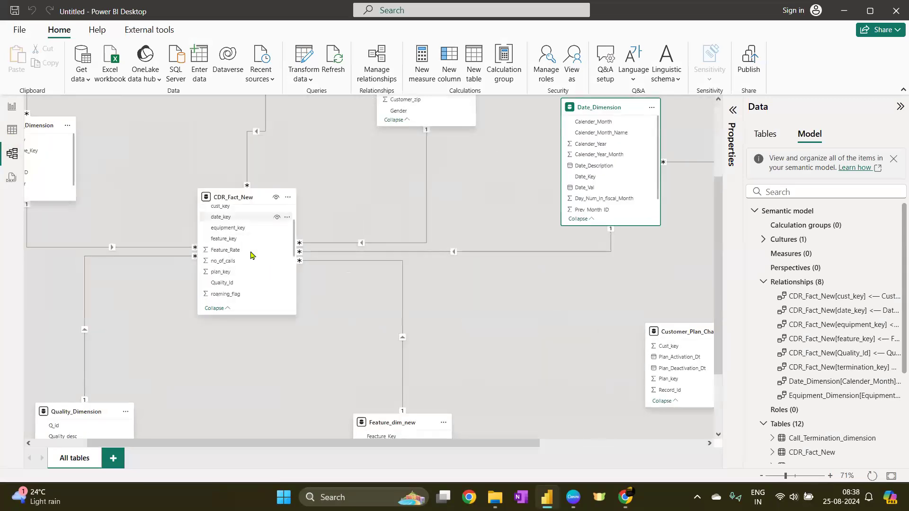
scroll(240, 265, up, 4)
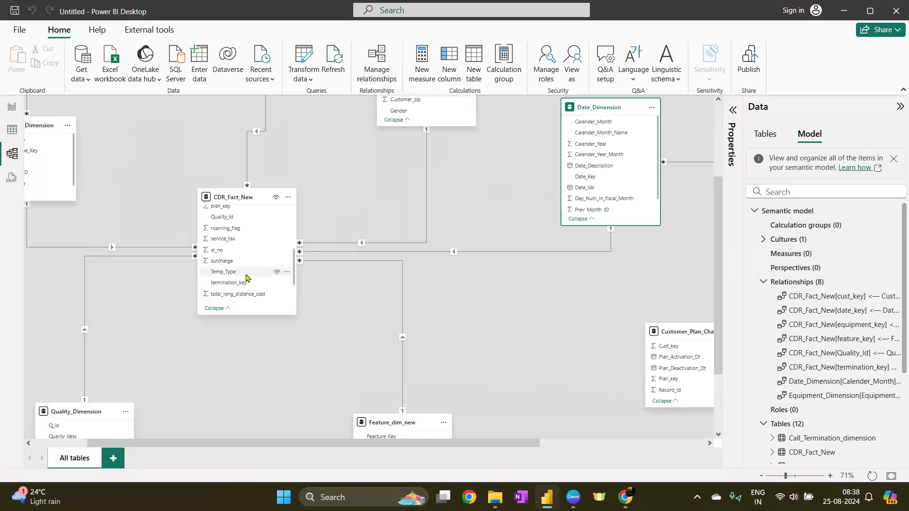
scroll(246, 278, down, 2)
click(227, 249)
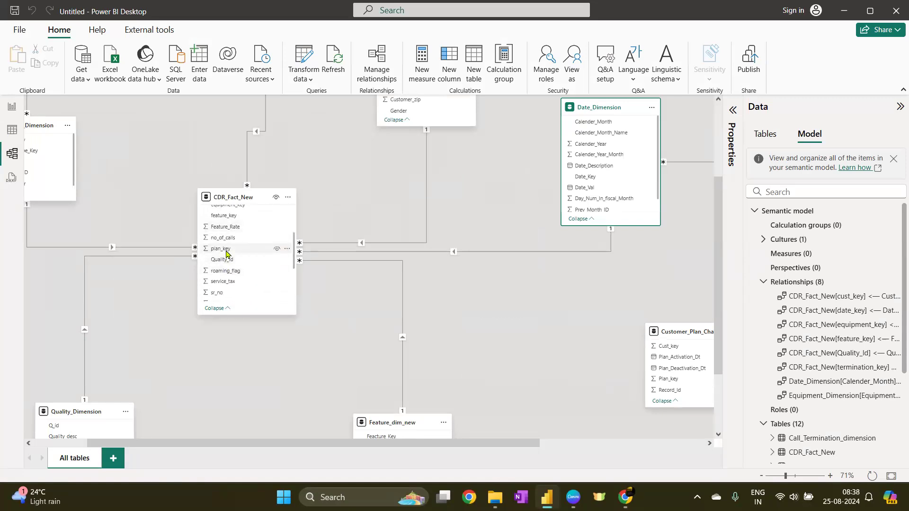
drag(492, 446, 599, 447)
drag(625, 152, 350, 264)
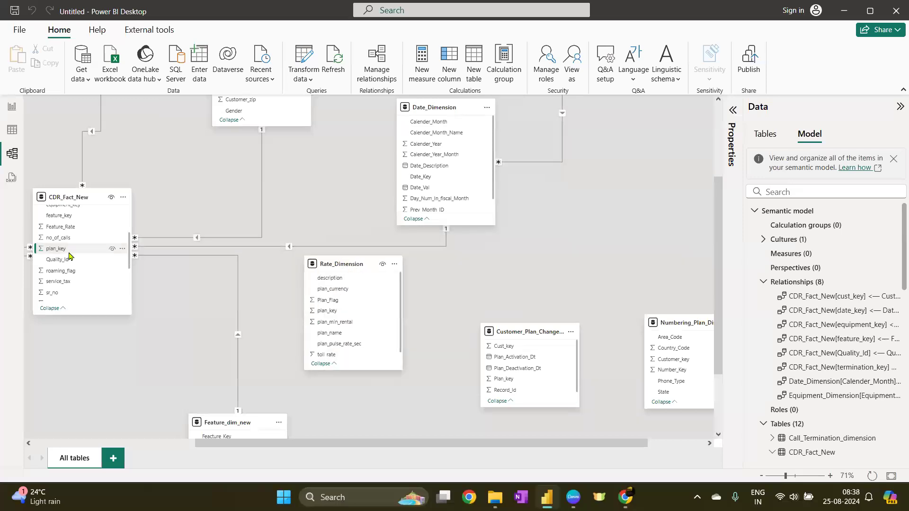
drag(343, 317, 65, 251)
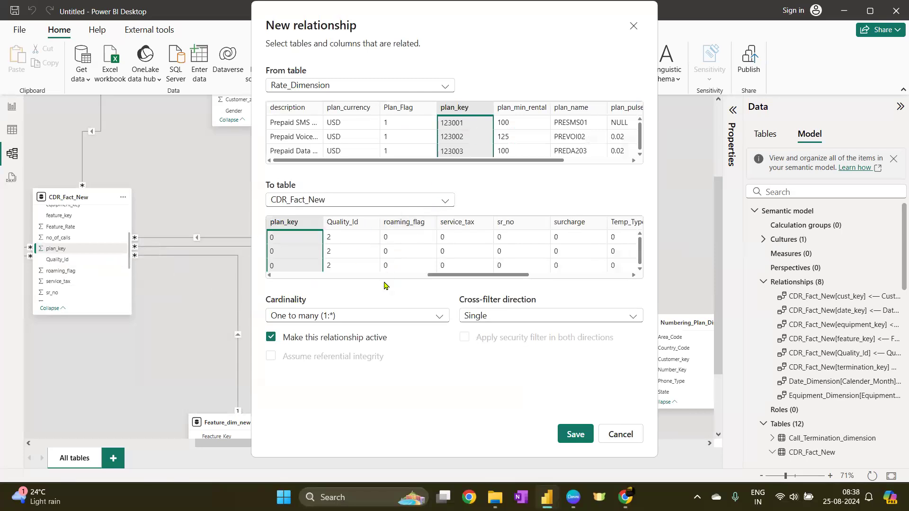
click(575, 435)
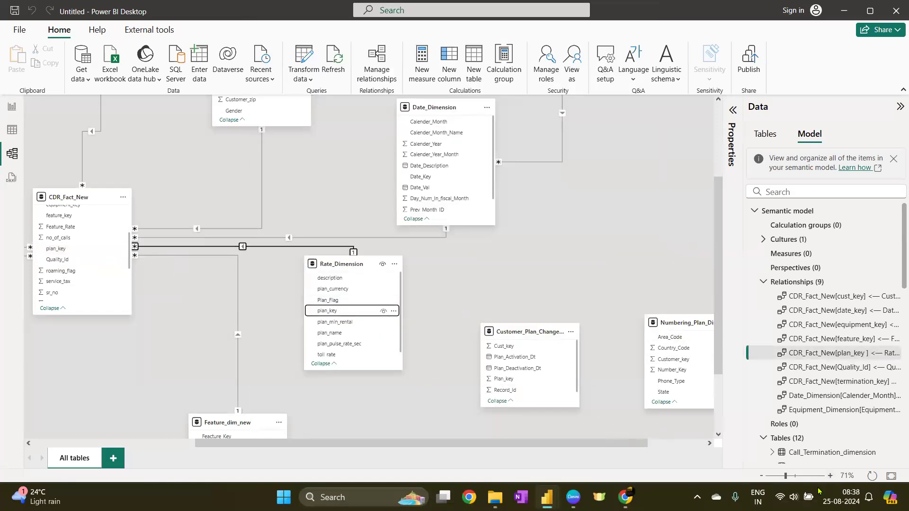
Reset the diagram layout and reposition the Call_Termination, Customer, Rate and Feature tables
click(872, 476)
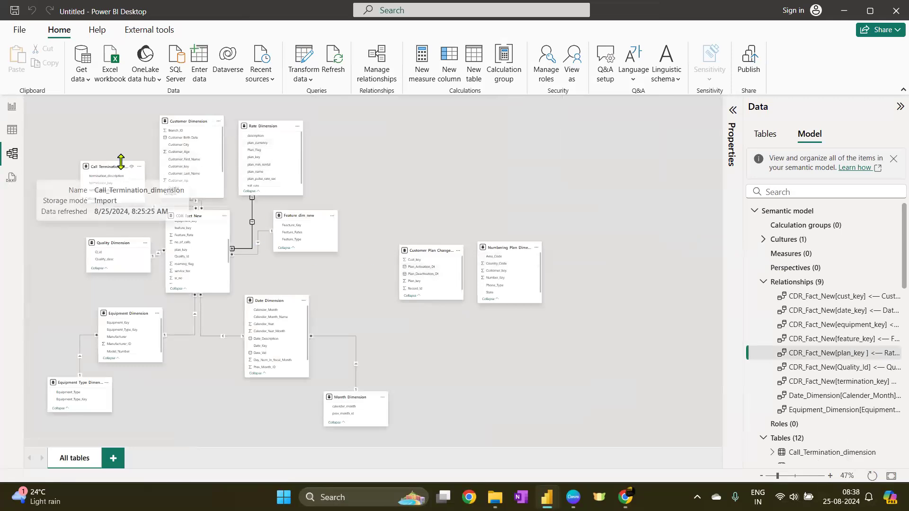
drag(103, 166, 92, 140)
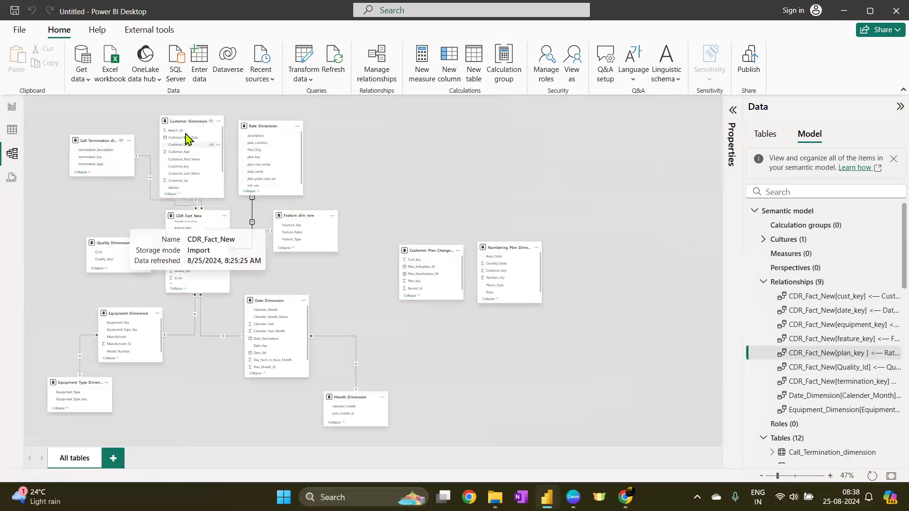
drag(266, 123, 360, 123)
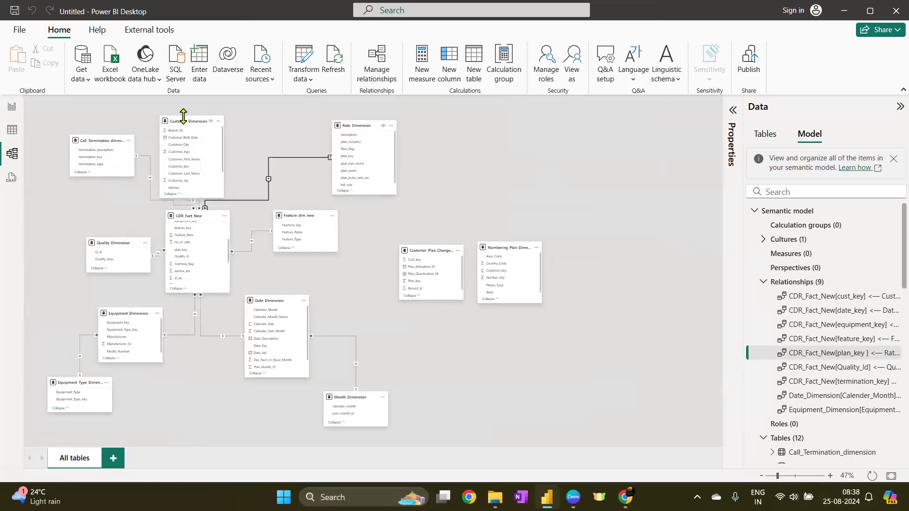
drag(182, 118, 233, 116)
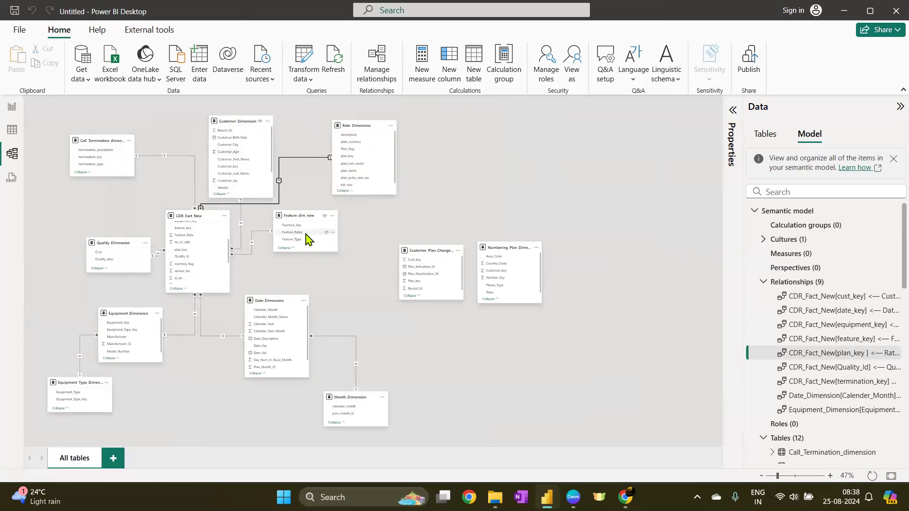
drag(305, 216, 331, 243)
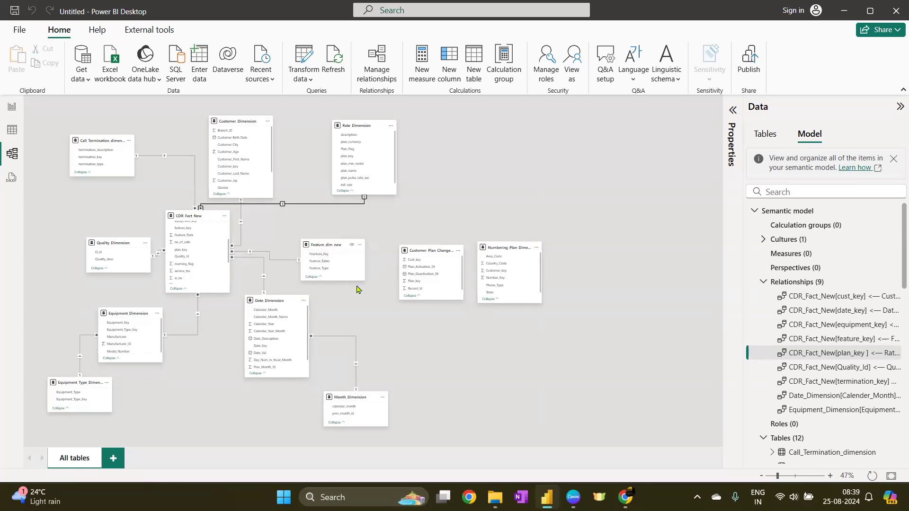
Inspect the plan_key values in Rate_Dimension and CDR_Fact_New and the Plan_Flag values in table view
click(12, 131)
click(42, 124)
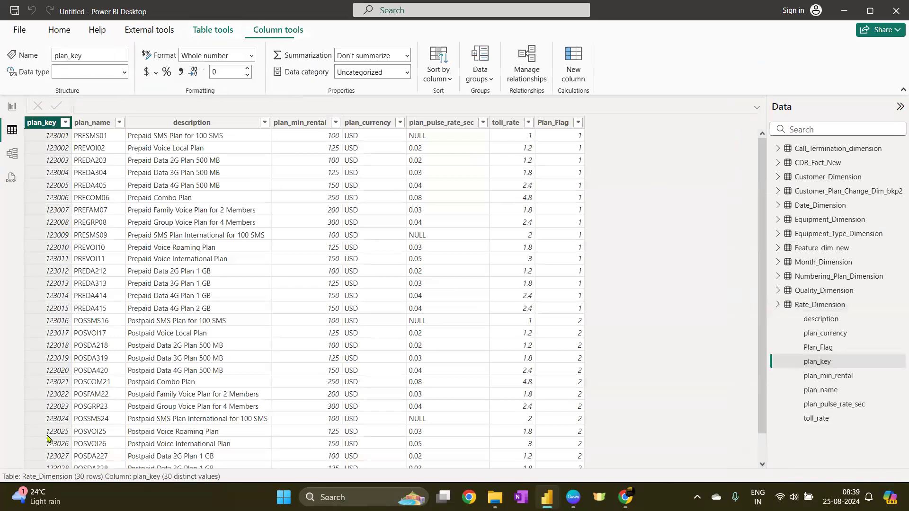
click(829, 163)
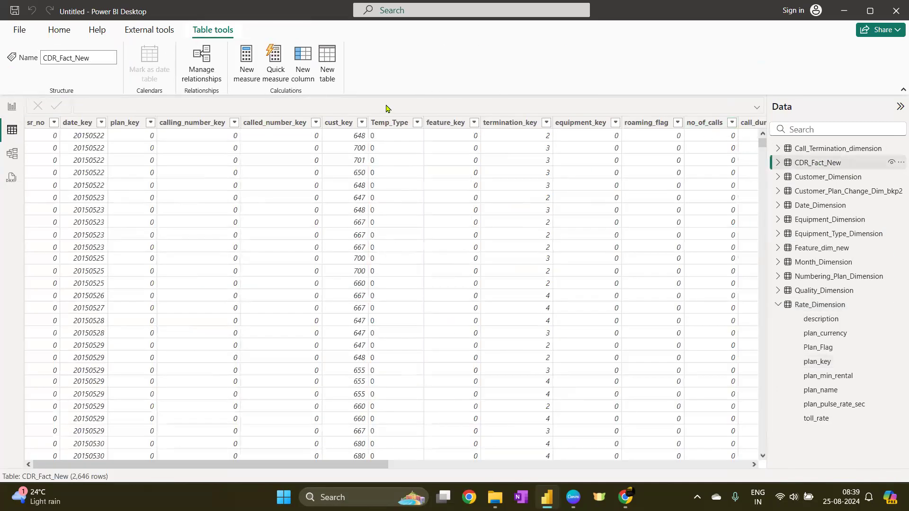
click(138, 124)
click(150, 122)
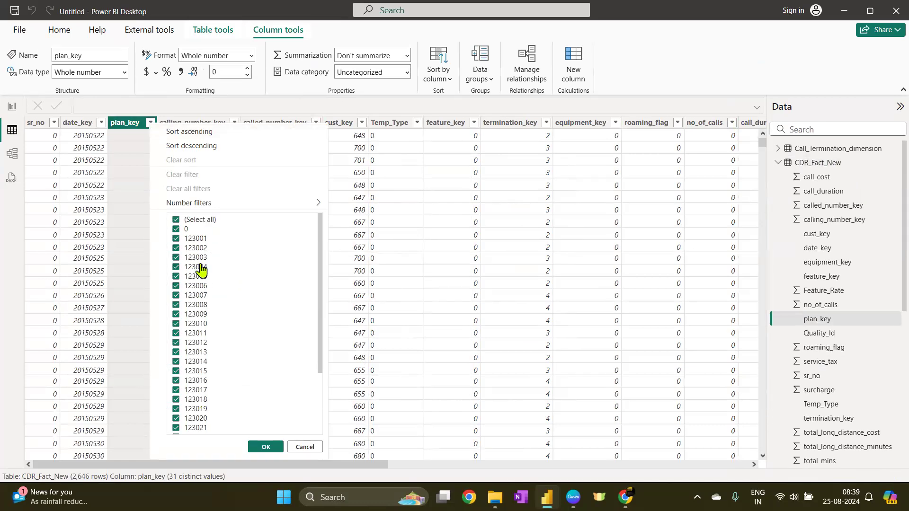
click(778, 162)
click(818, 362)
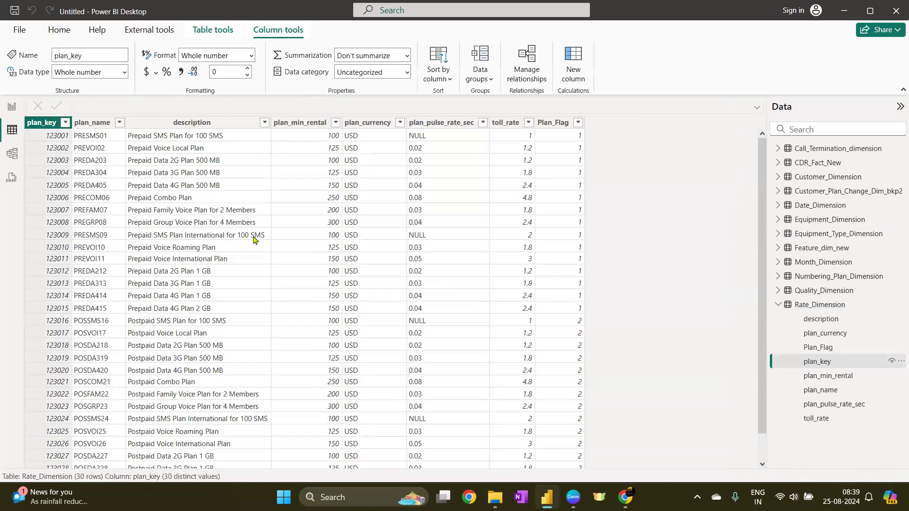
click(66, 124)
click(151, 143)
click(578, 124)
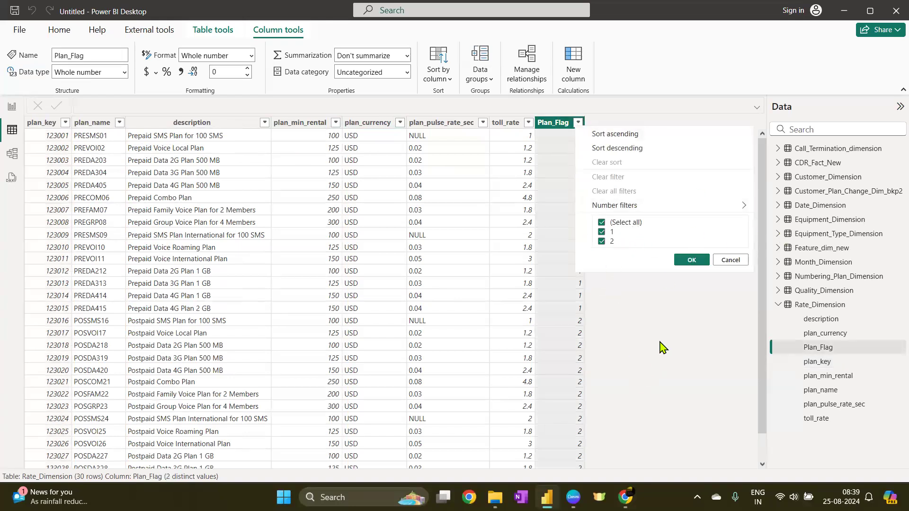
click(673, 351)
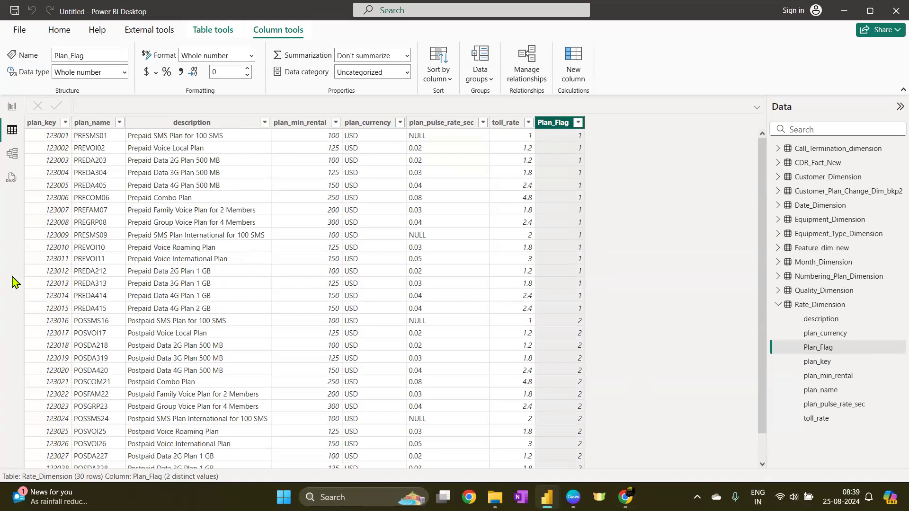
Rearrange CDR_Fact_New, Customer_Plan_Change_Dim_bkp2 and Numbering_Plan_Dimension in the model diagram
click(12, 154)
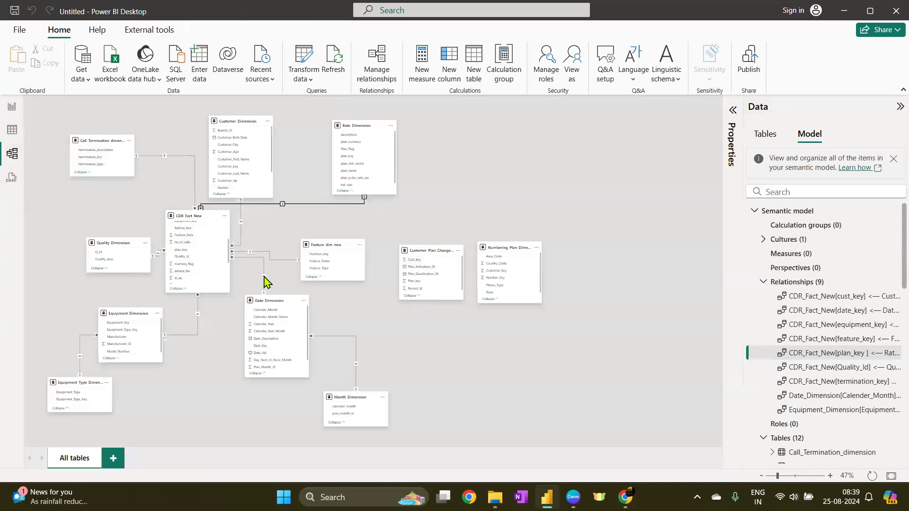
drag(188, 219, 608, 167)
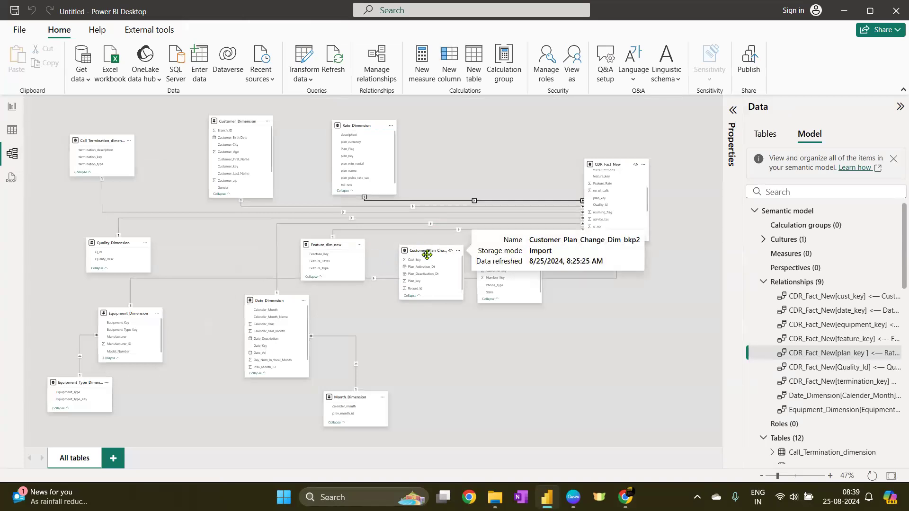
drag(422, 249, 439, 322)
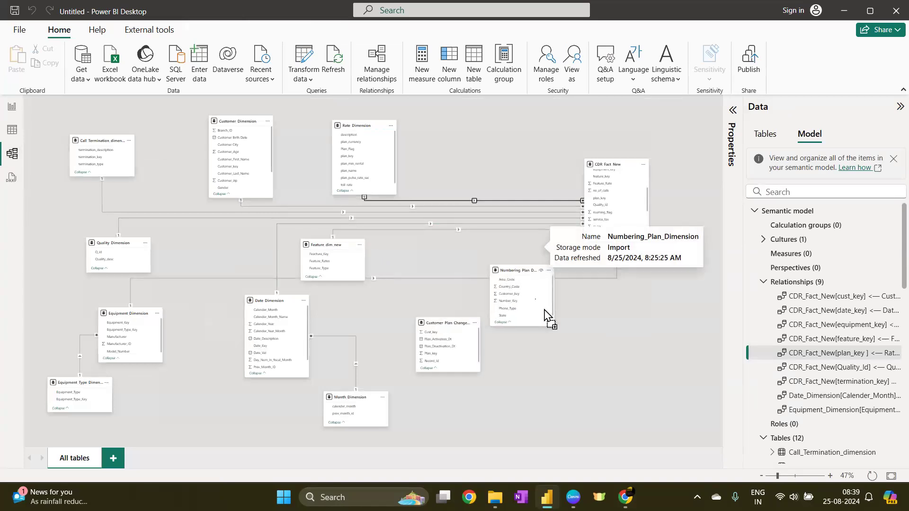
drag(503, 247, 542, 312)
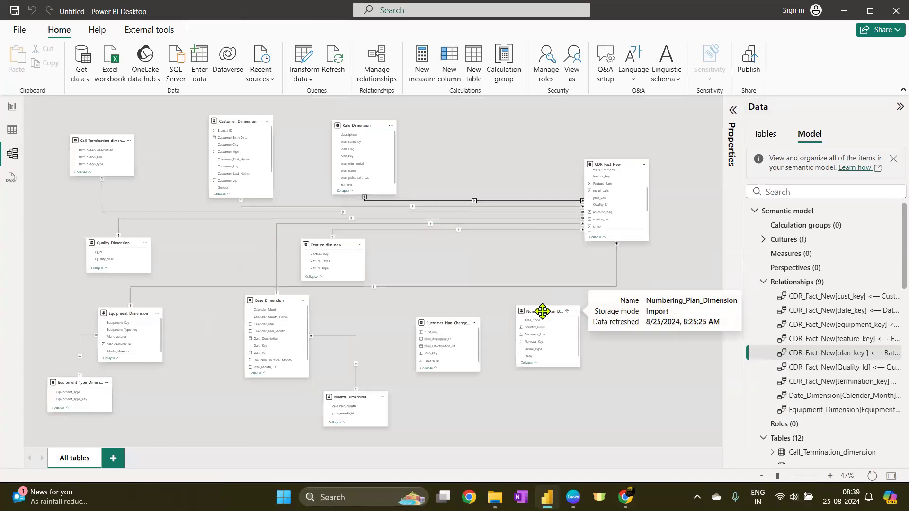
click(436, 320)
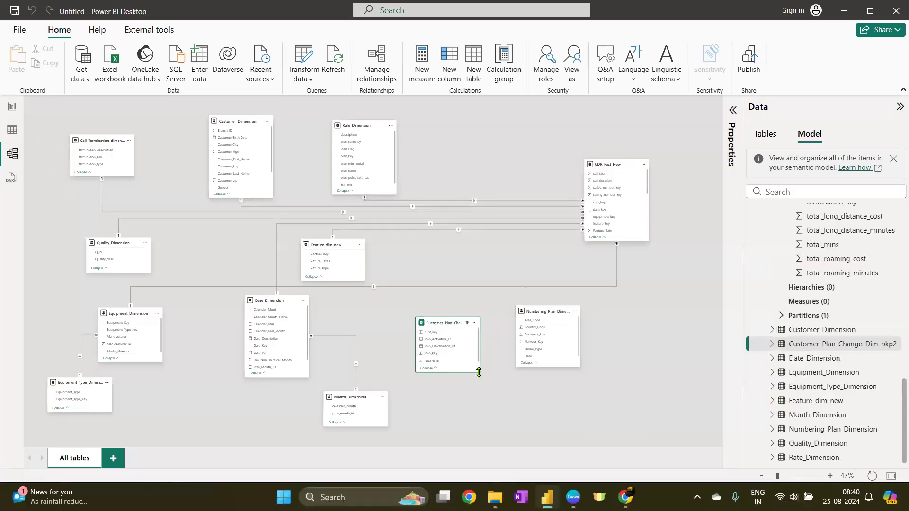
Move the Customer_Plan_Change_Dim_bkp2 table slightly lower in the model diagram
drag(479, 373, 523, 389)
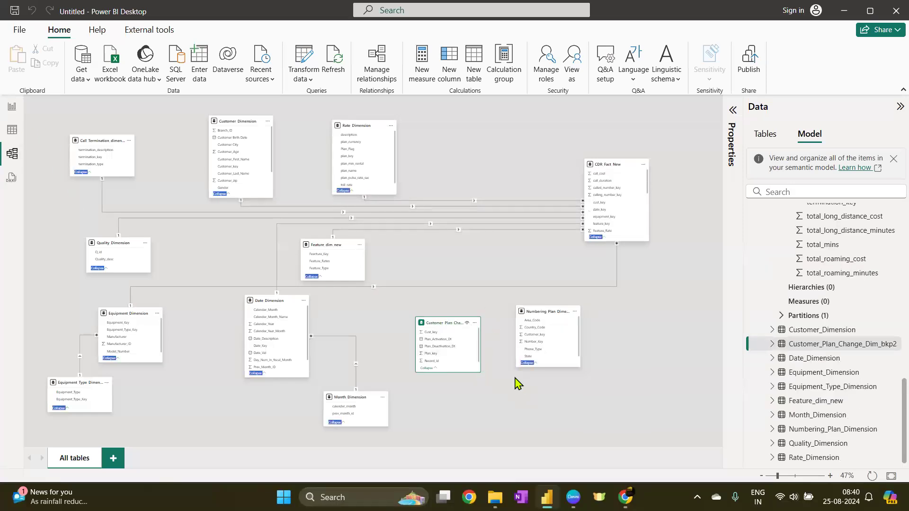
click(538, 393)
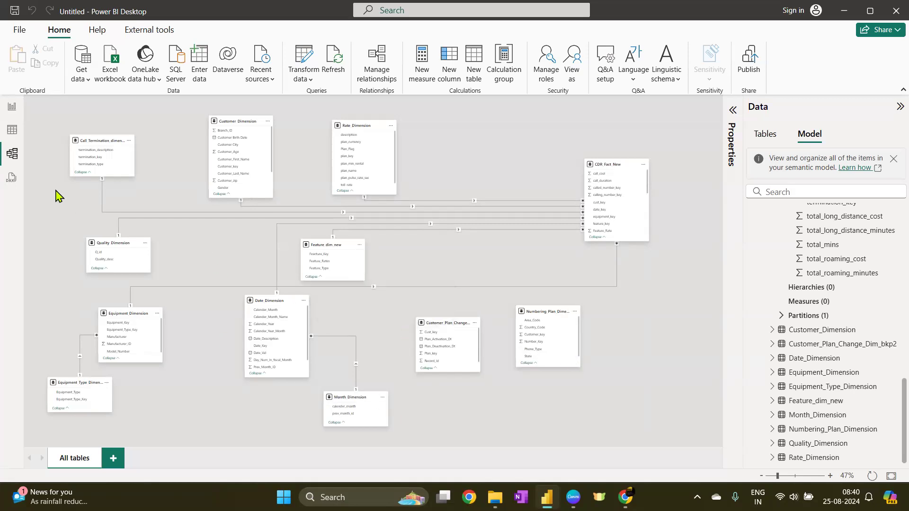
Inspect the Number_Key and Customer_key columns of Numbering_Plan_Dimension in table view
click(12, 130)
click(788, 307)
click(818, 277)
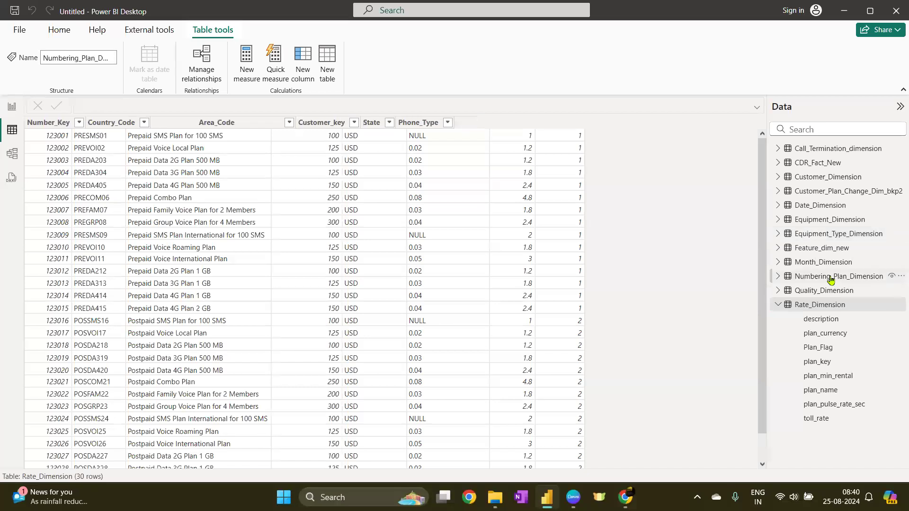
click(45, 127)
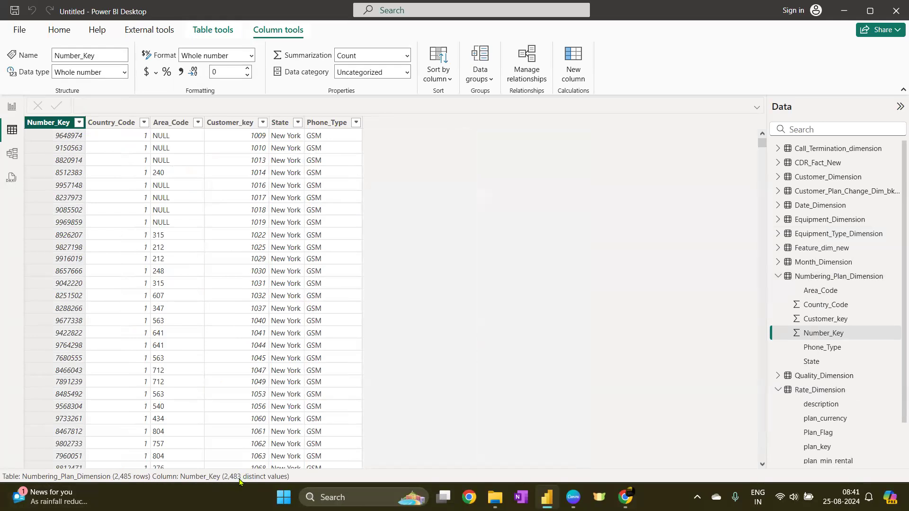
click(222, 122)
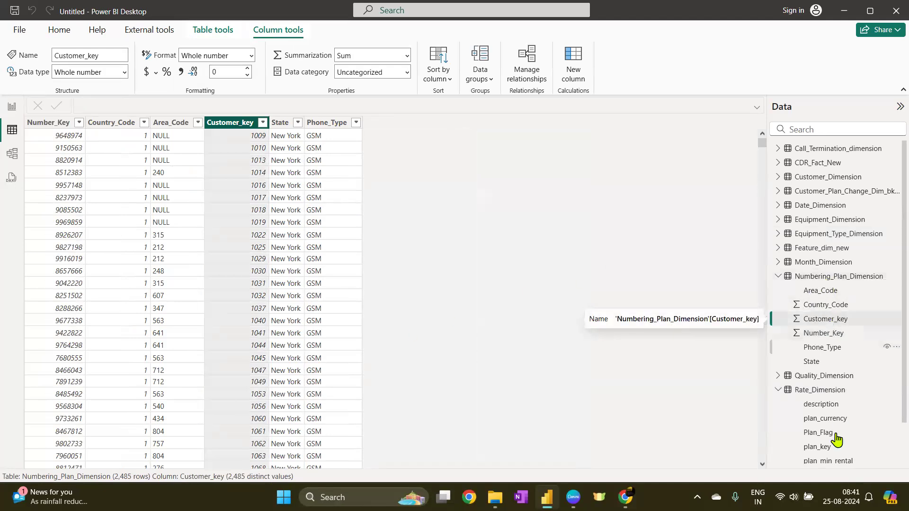
click(778, 390)
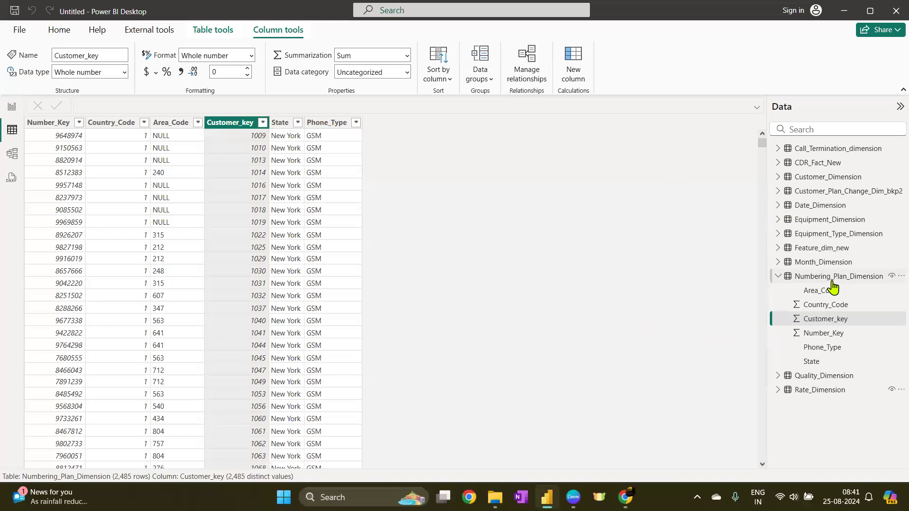
click(59, 128)
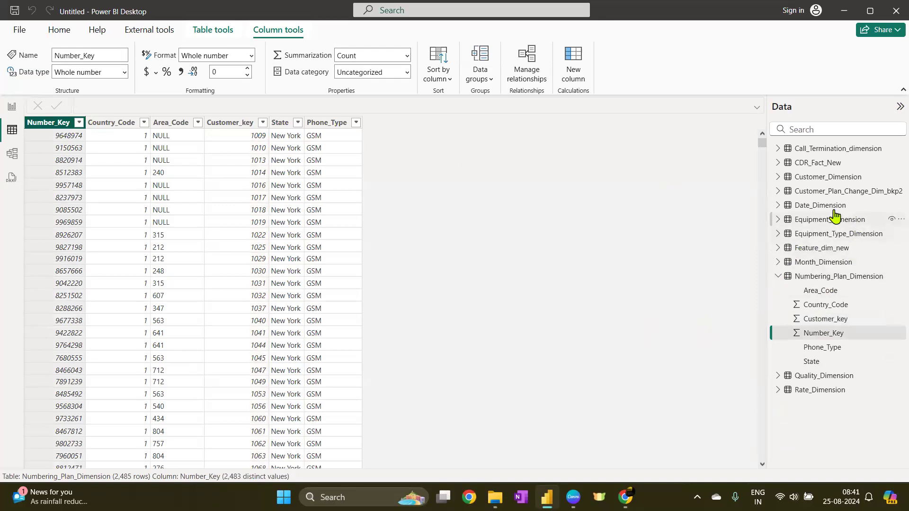
Inspect the Record_Id, Cust_key and Plan_key columns of Customer_Plan_Change_Dim_bkp2, then browse Customer_Dimension and CDR_Fact_New
click(847, 194)
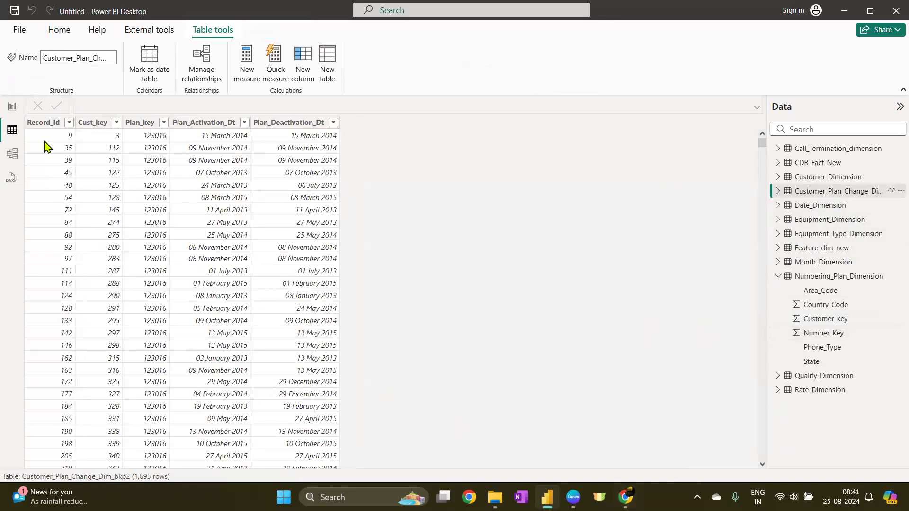
click(46, 127)
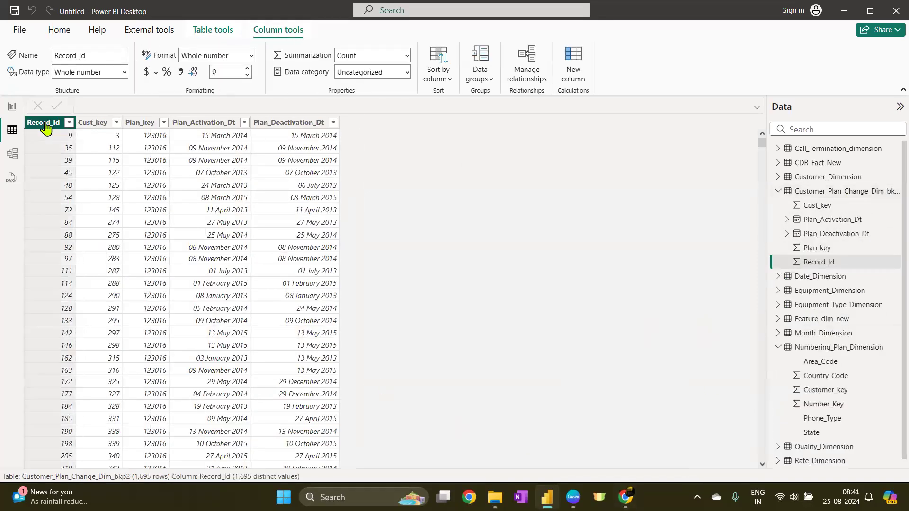
click(95, 124)
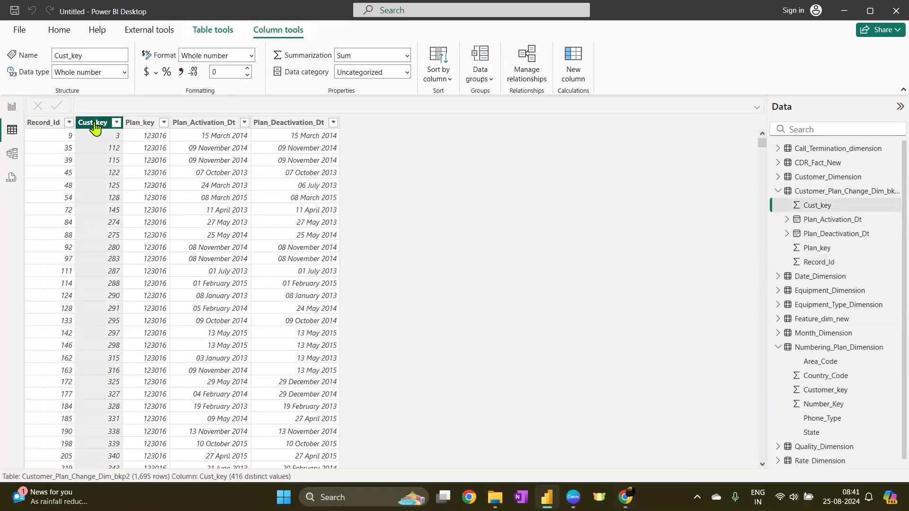
click(140, 124)
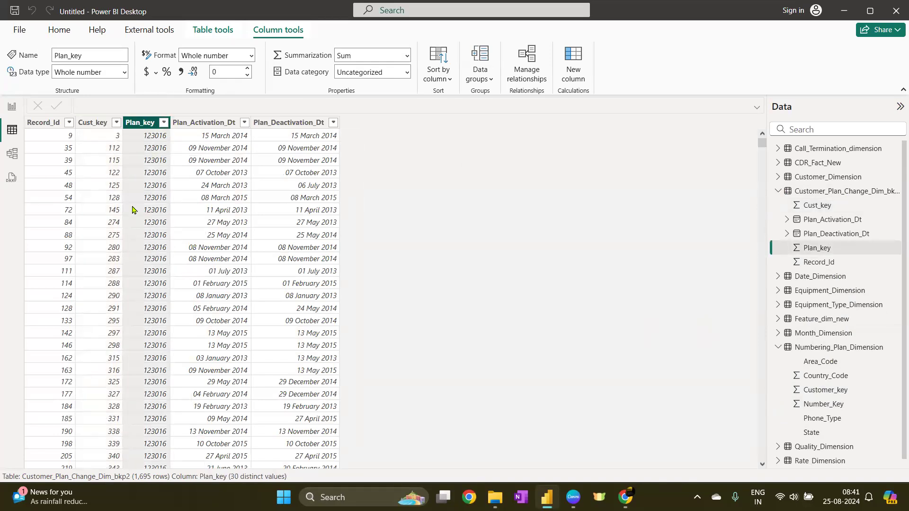
click(801, 192)
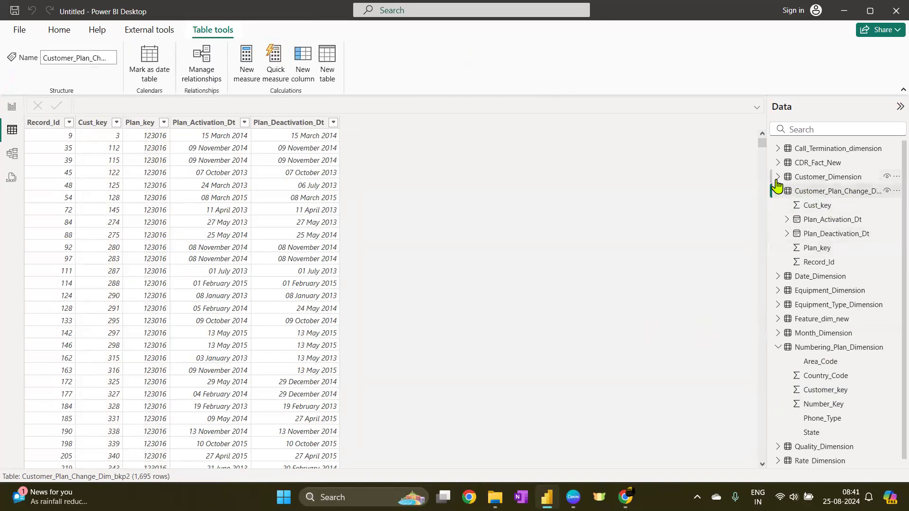
drag(769, 177, 693, 186)
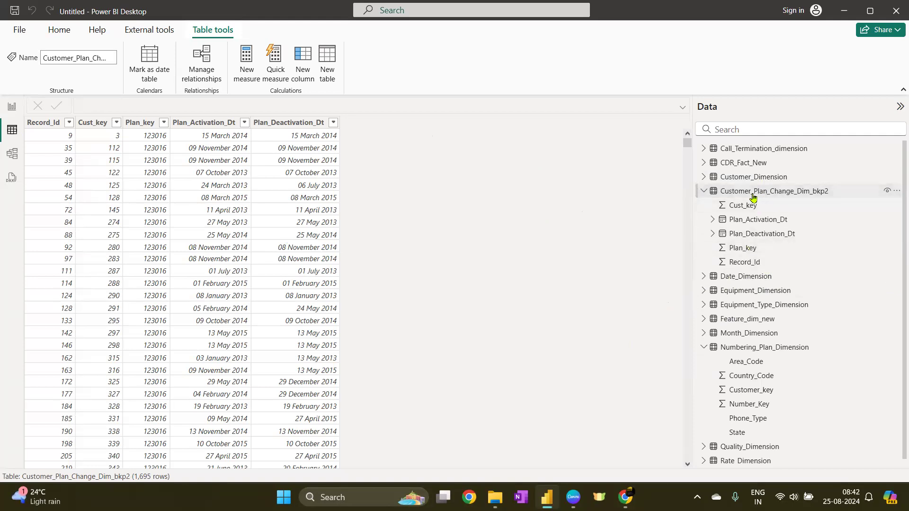
click(743, 179)
click(704, 176)
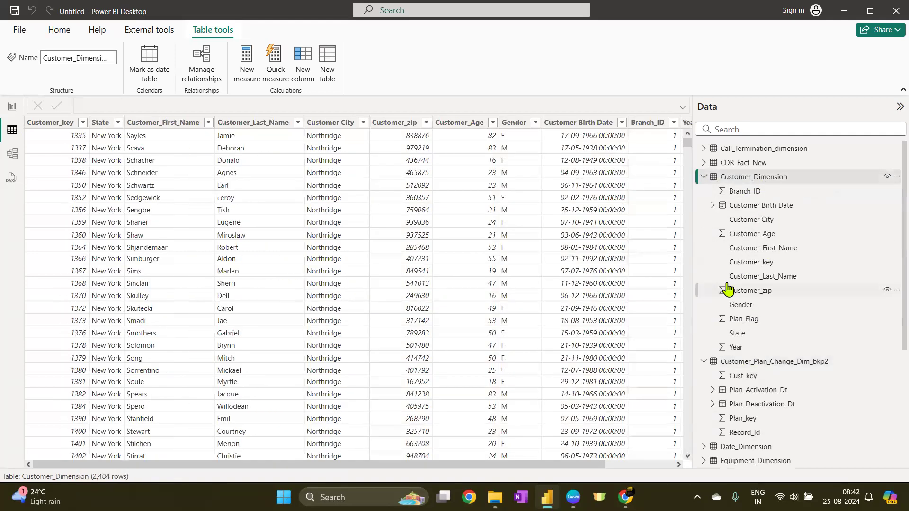
click(743, 162)
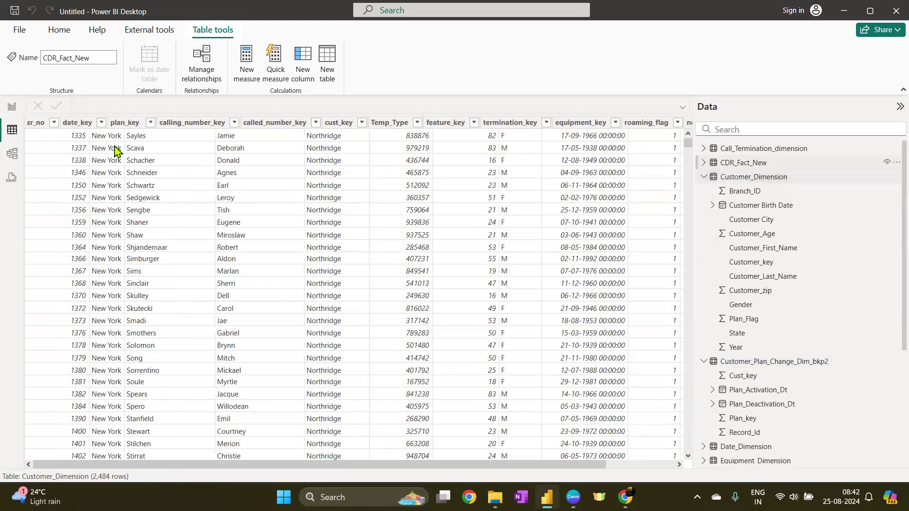
drag(248, 469, 152, 420)
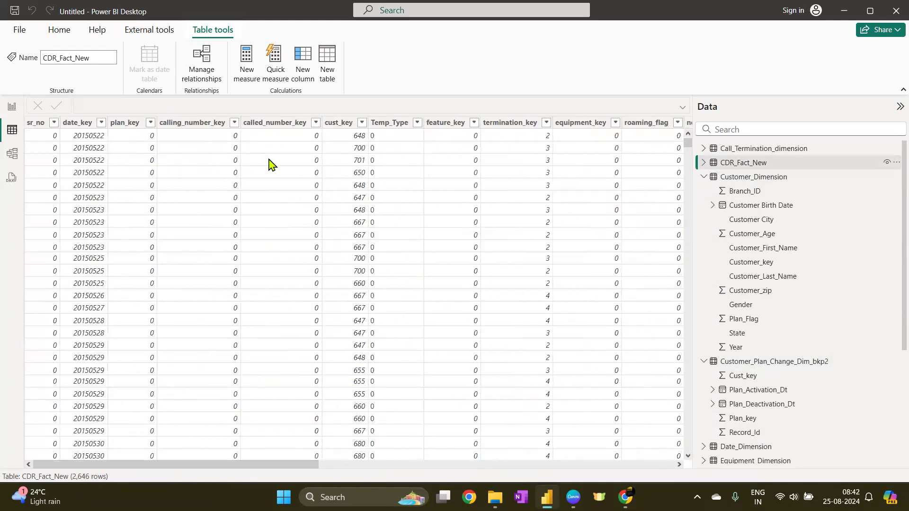
Create a many-to-one relationship from Customer_Plan_Change_Dim_bkp2 Cust_key to Customer_Dimension Customer_key
click(12, 154)
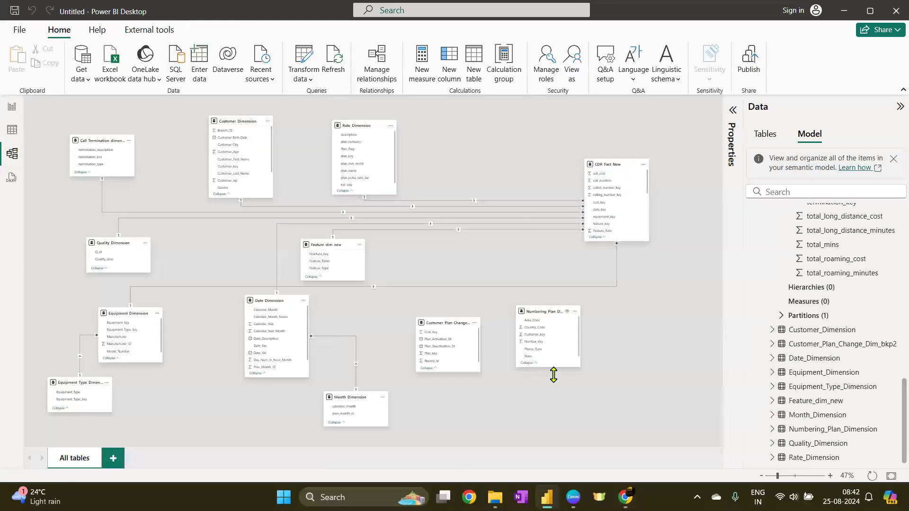
click(378, 71)
click(284, 81)
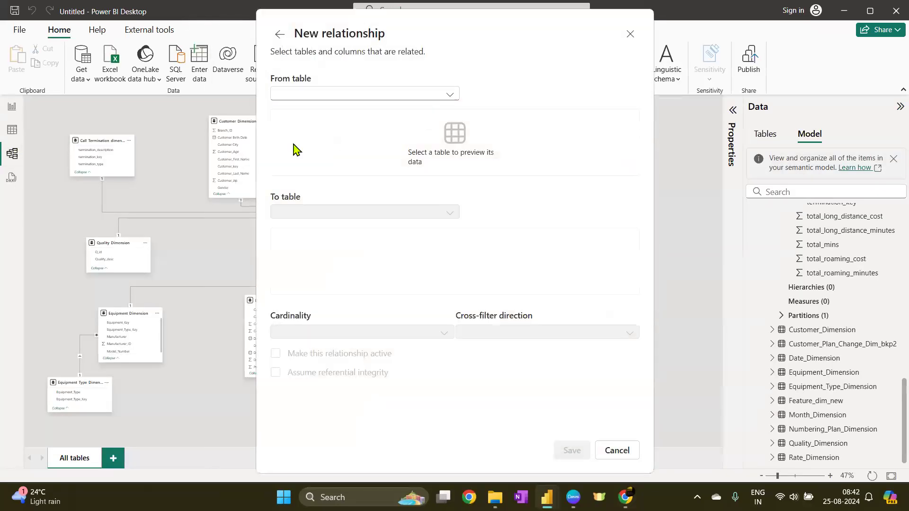
click(368, 92)
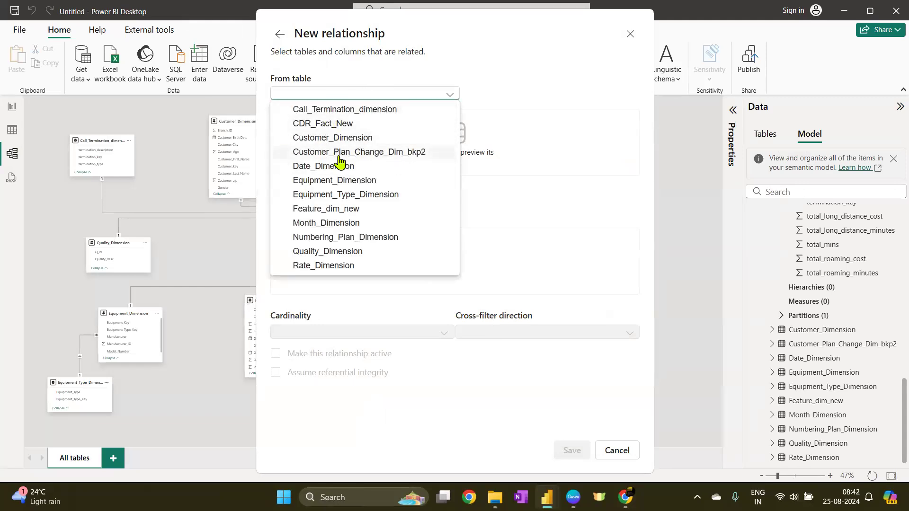
click(359, 152)
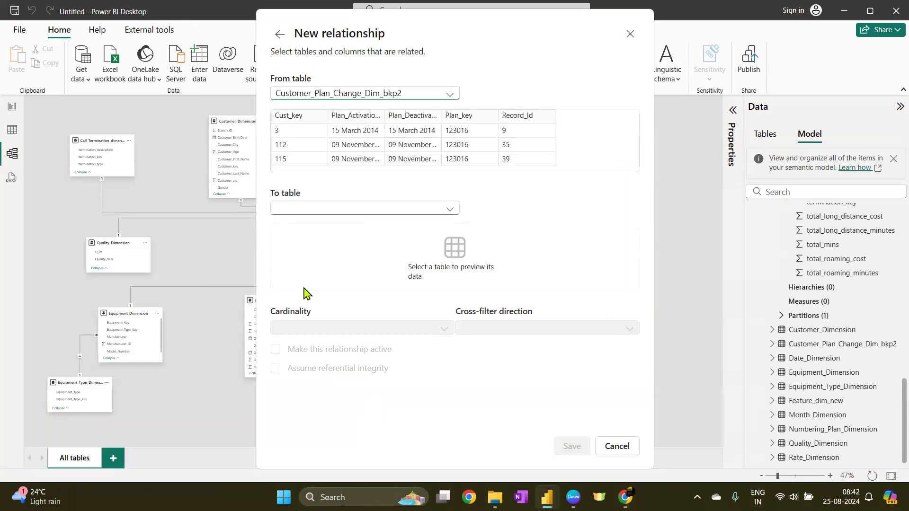
click(320, 206)
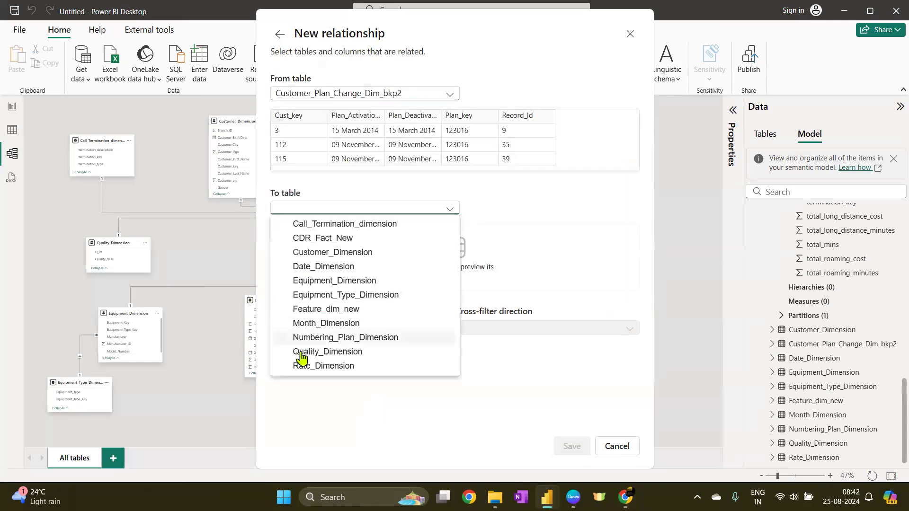
click(340, 253)
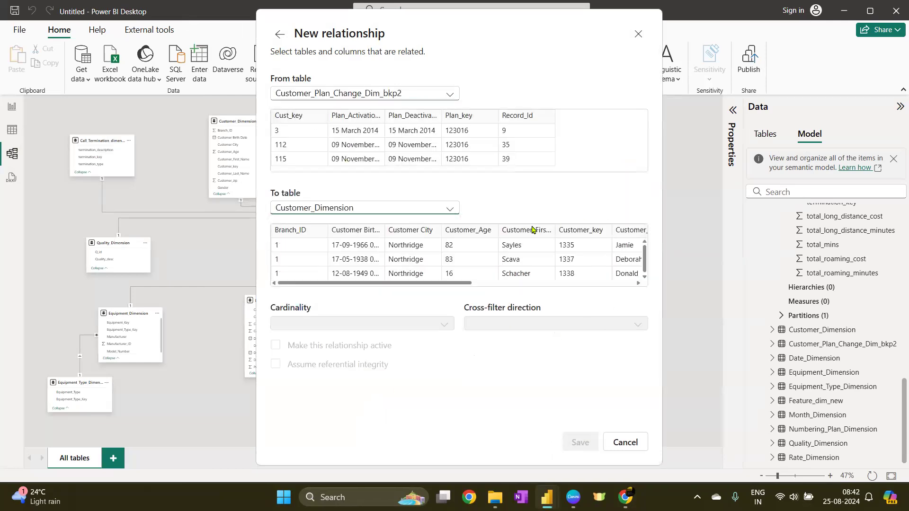
click(578, 234)
click(304, 124)
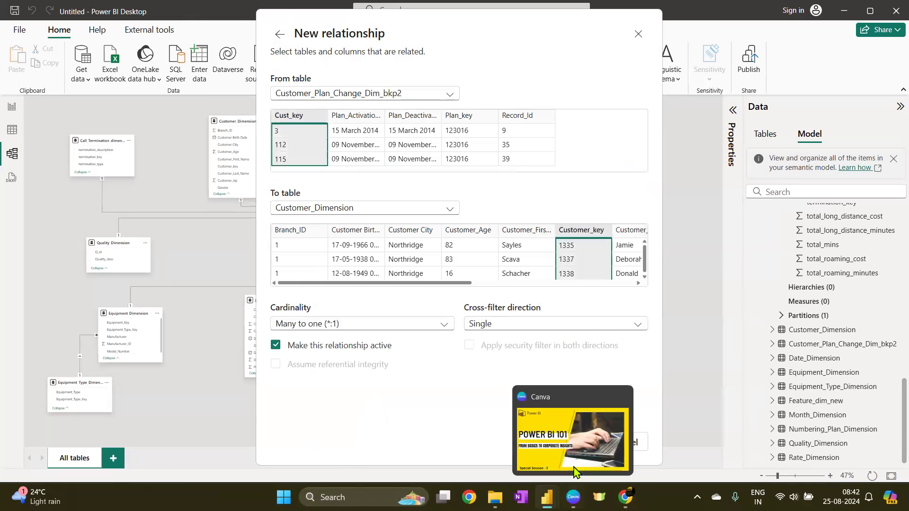
click(581, 443)
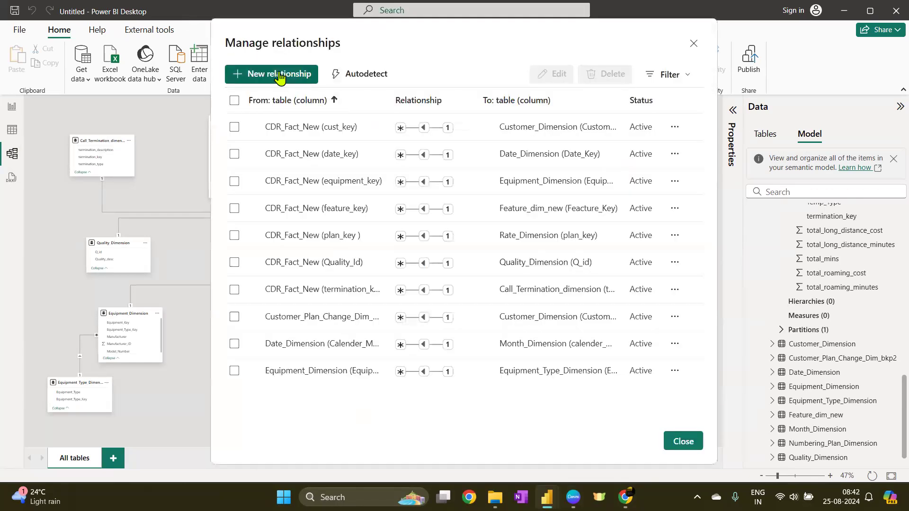
Create a many-to-one relationship from Numbering_Plan_Dimension Customer_key to Customer_Dimension Customer_key
click(279, 76)
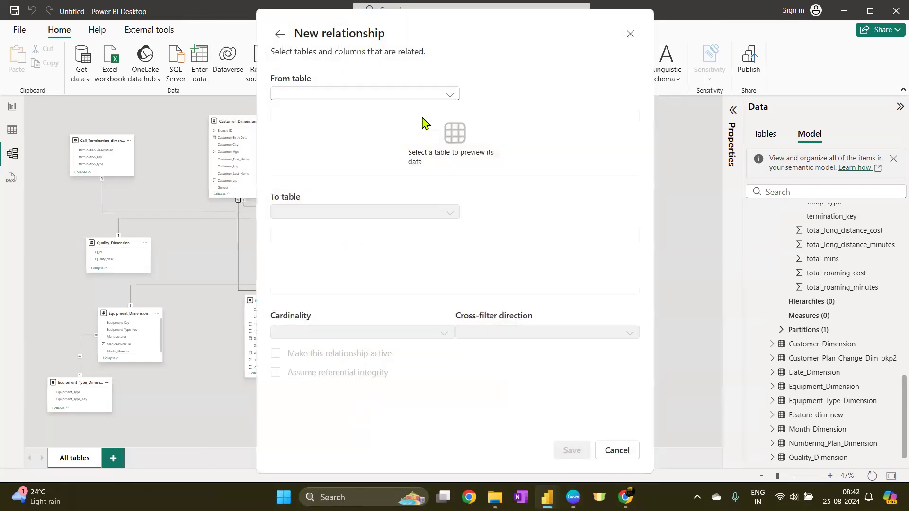
click(355, 95)
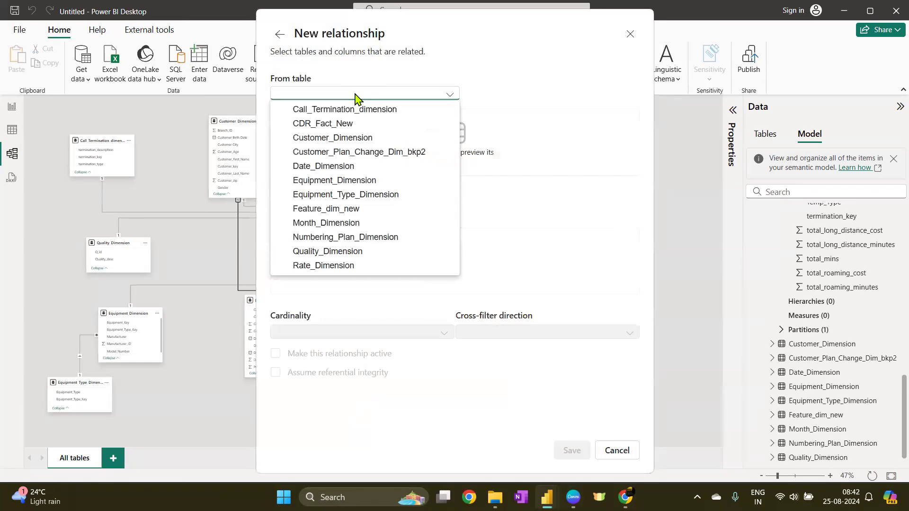
click(362, 238)
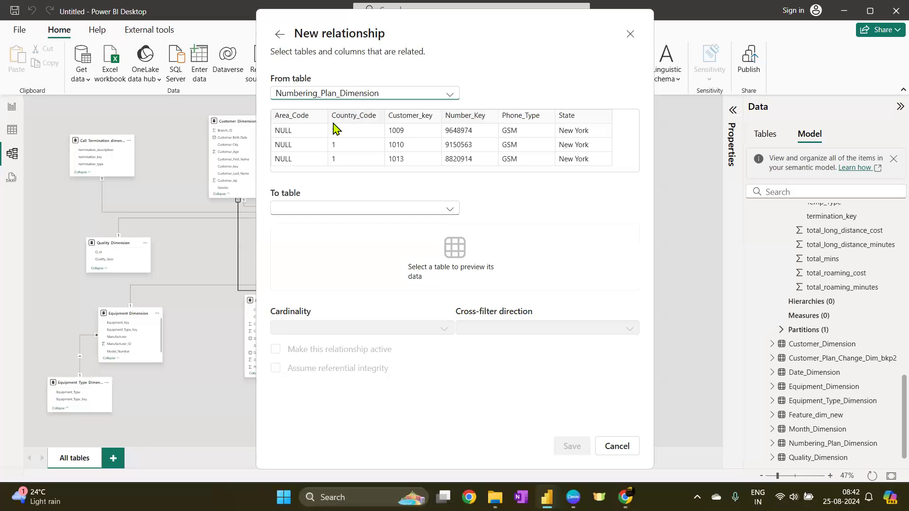
click(327, 213)
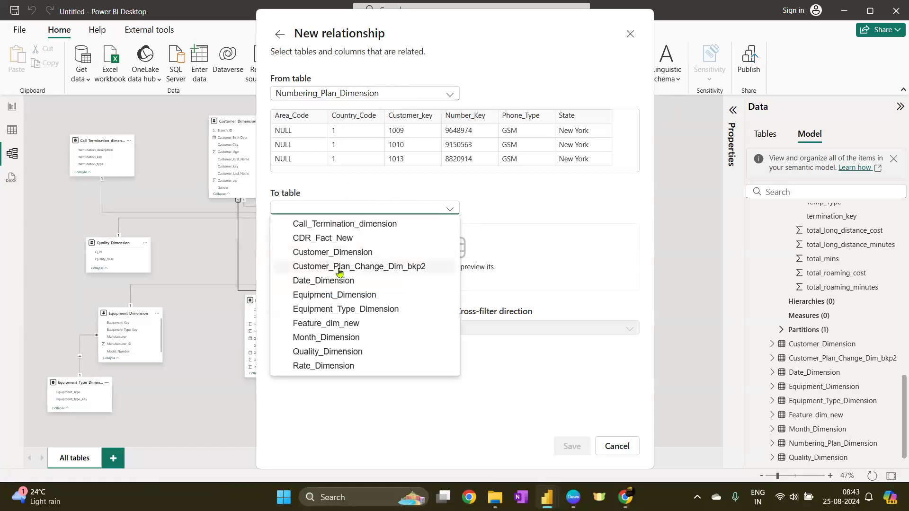
click(338, 253)
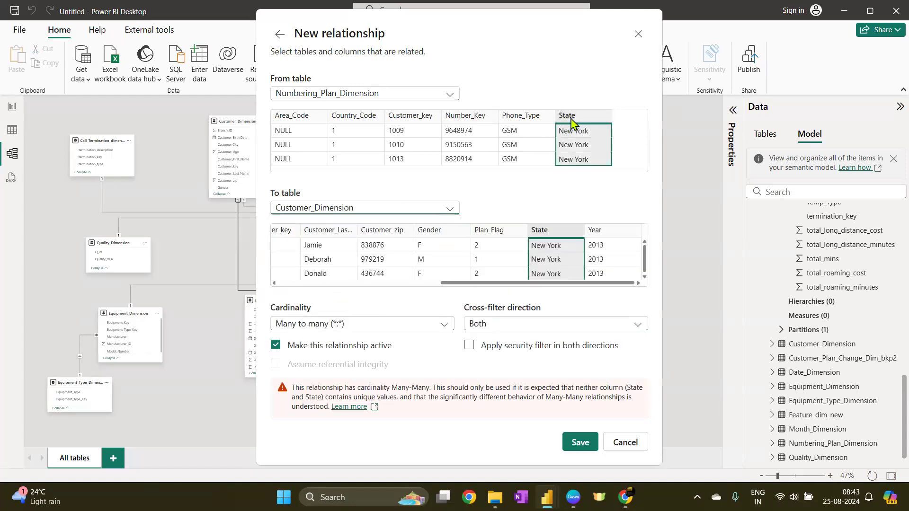
click(415, 118)
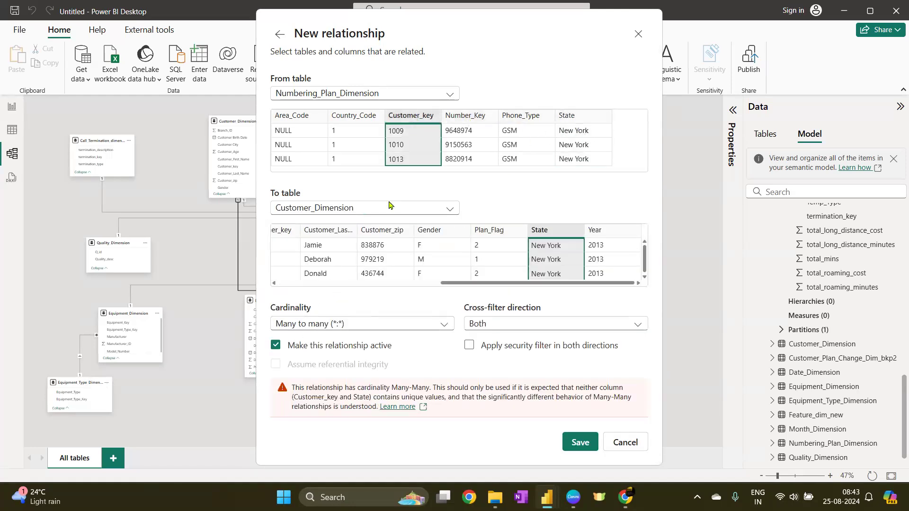
click(282, 233)
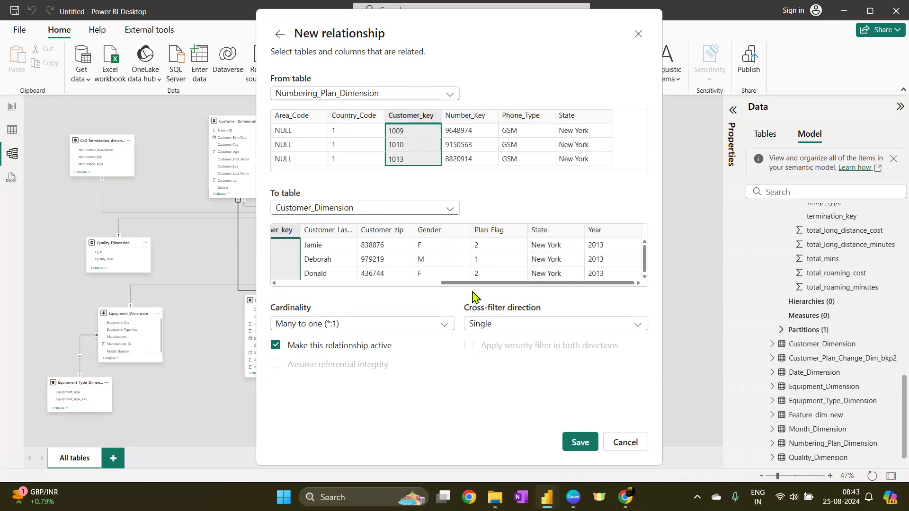
drag(473, 283, 303, 285)
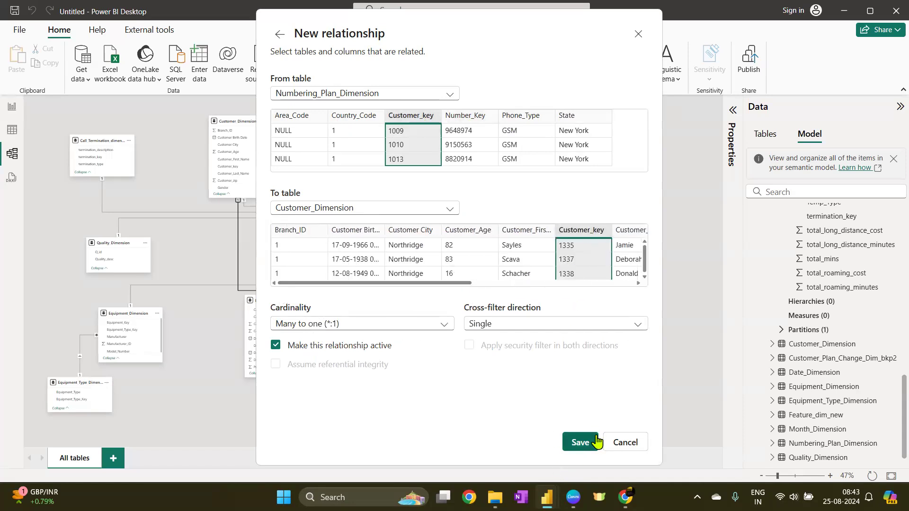
click(581, 443)
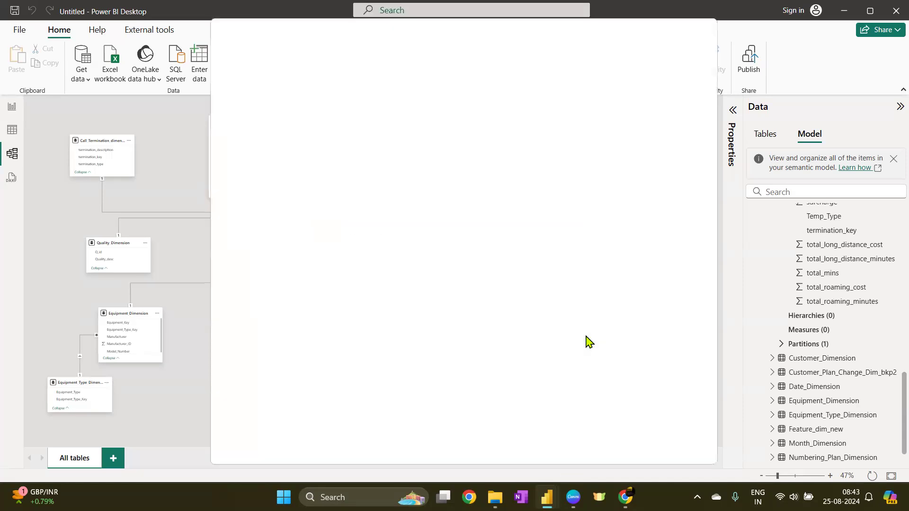
click(684, 442)
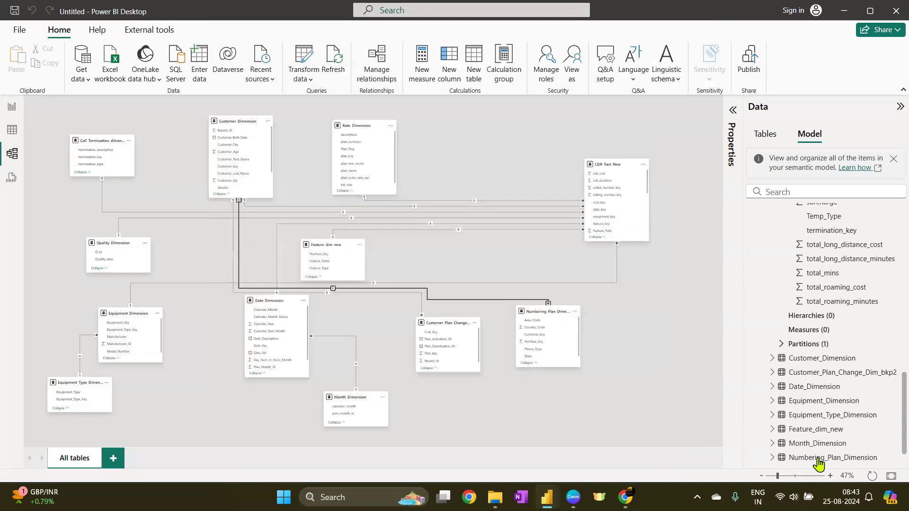
Reset the model diagram layout to rearrange all tables
click(872, 476)
drag(235, 263, 604, 242)
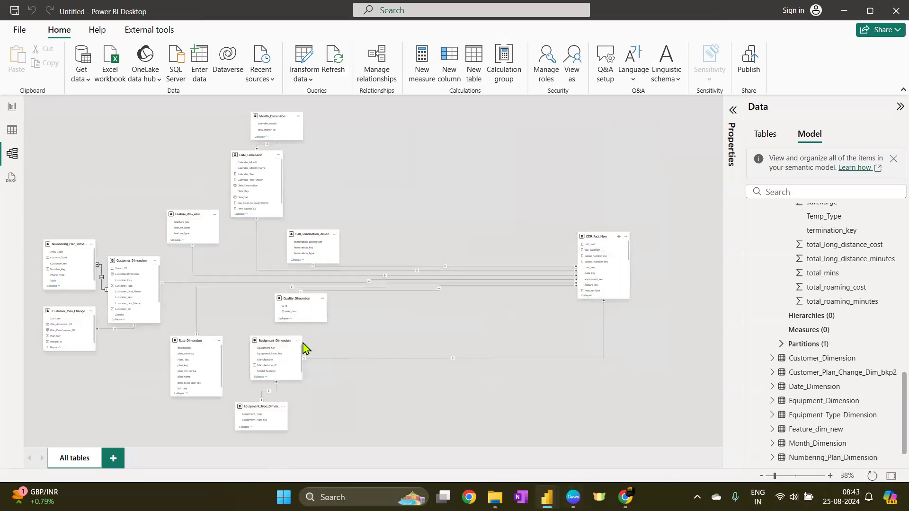
Reposition the Equipment, Equipment_Type, Quality, Rate, Call_Termination and Date dimension tables in the model diagram
drag(285, 341, 376, 359)
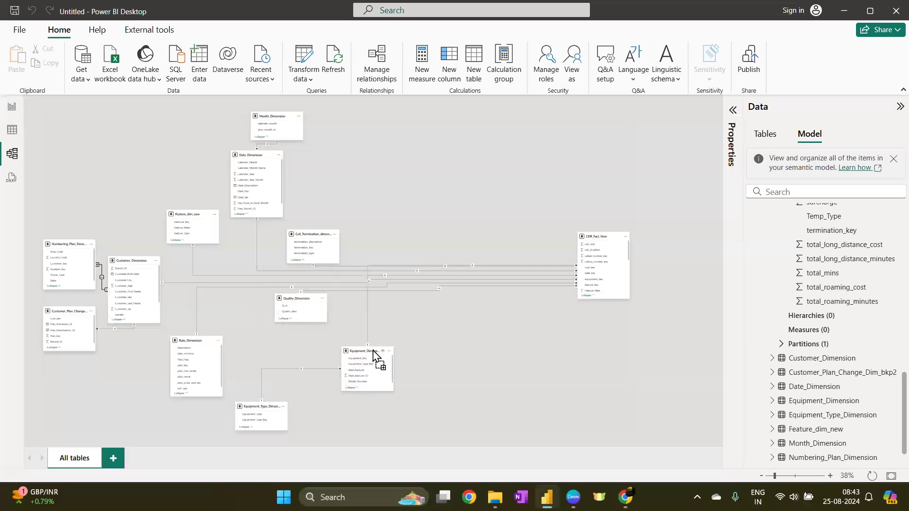
drag(258, 409, 362, 430)
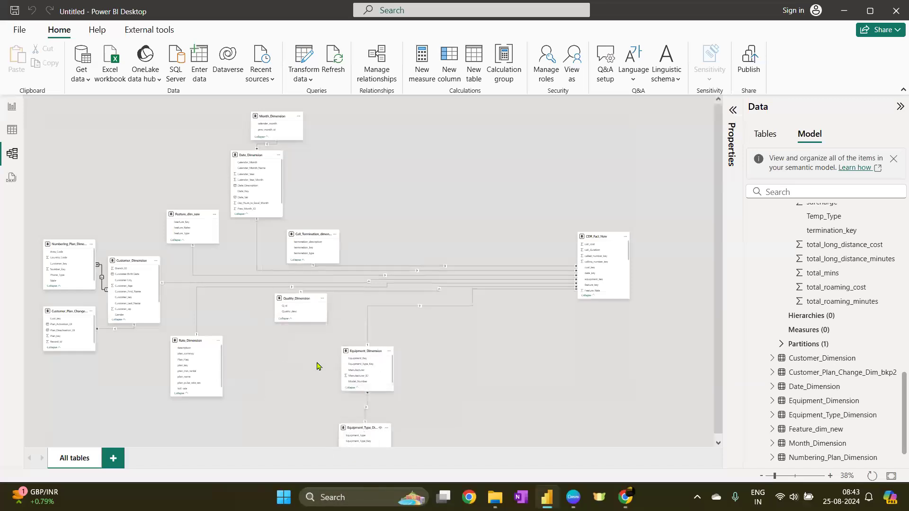
drag(301, 306, 462, 379)
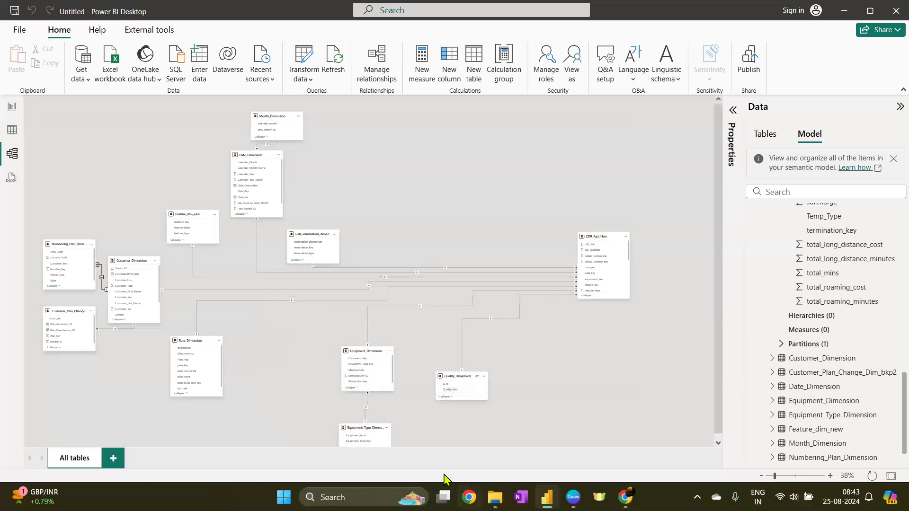
drag(199, 349, 281, 384)
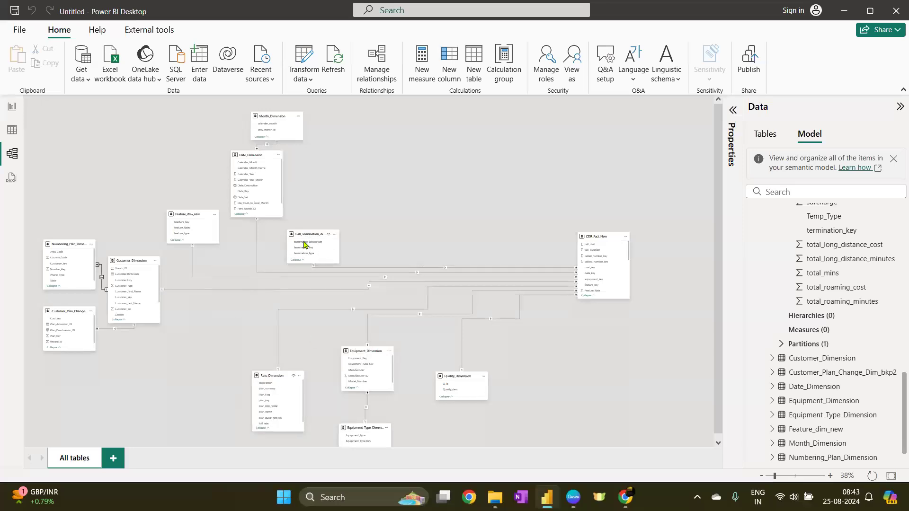
drag(311, 236, 495, 167)
drag(268, 157, 439, 157)
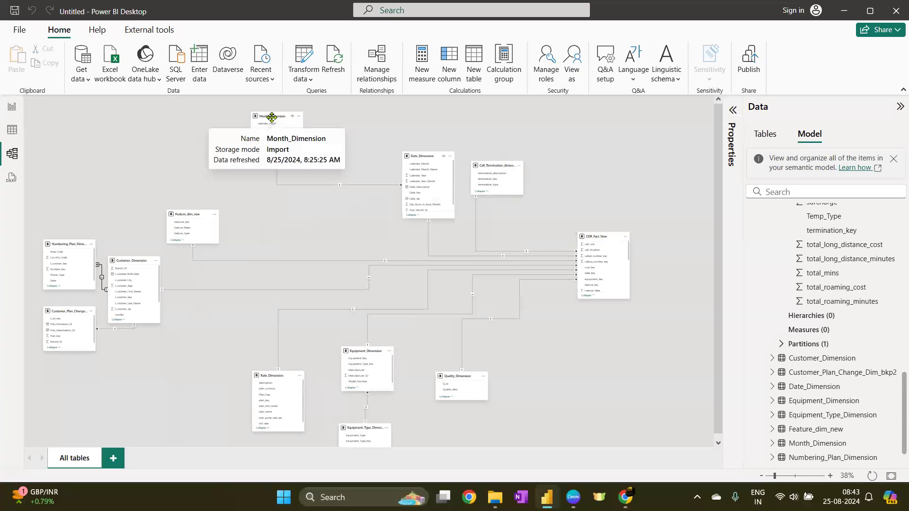
Reposition the Month, Feature, Customer, Numbering_Plan, Customer_Plan_Change and CDR_Fact_New tables in the model diagram
drag(272, 117, 359, 117)
drag(193, 213, 344, 196)
drag(126, 266, 231, 247)
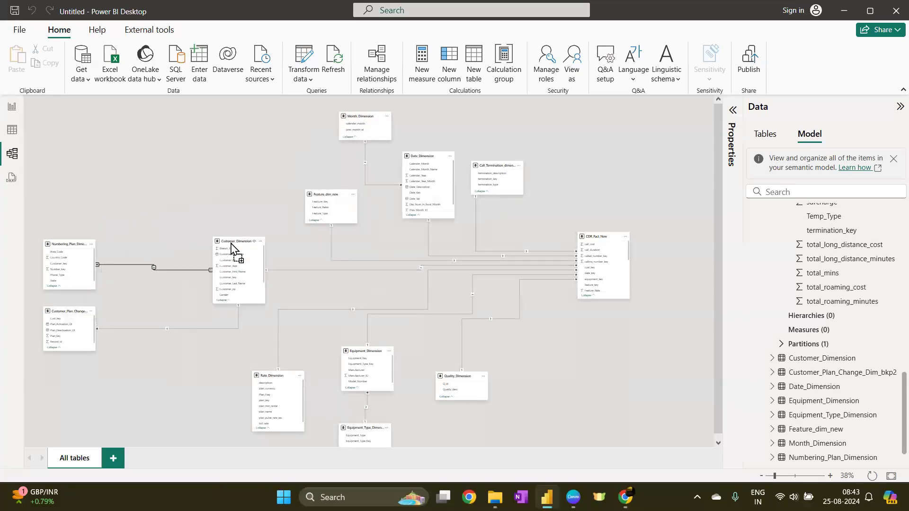
drag(61, 243, 118, 204)
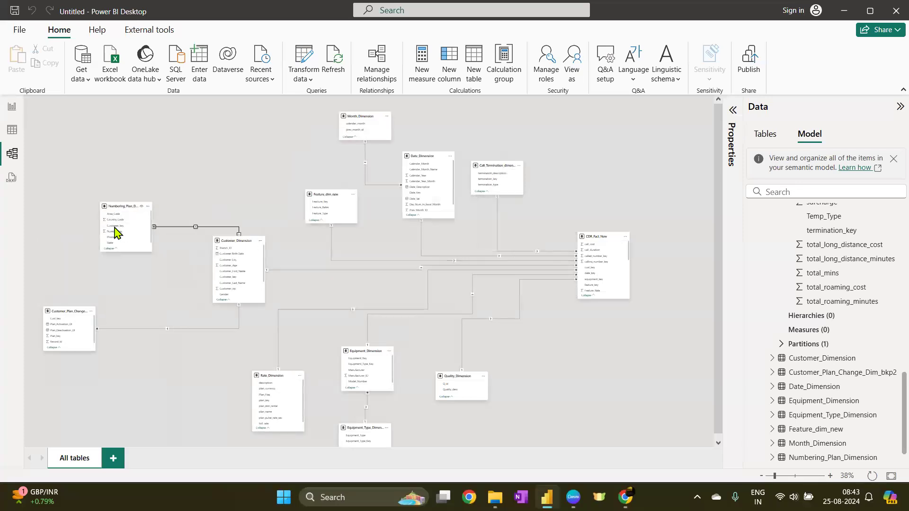
drag(78, 315, 144, 326)
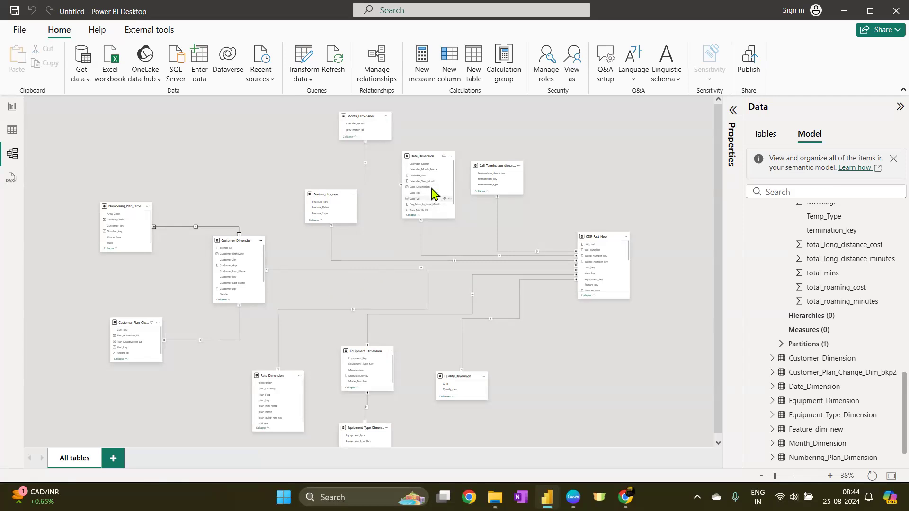
drag(597, 236, 611, 238)
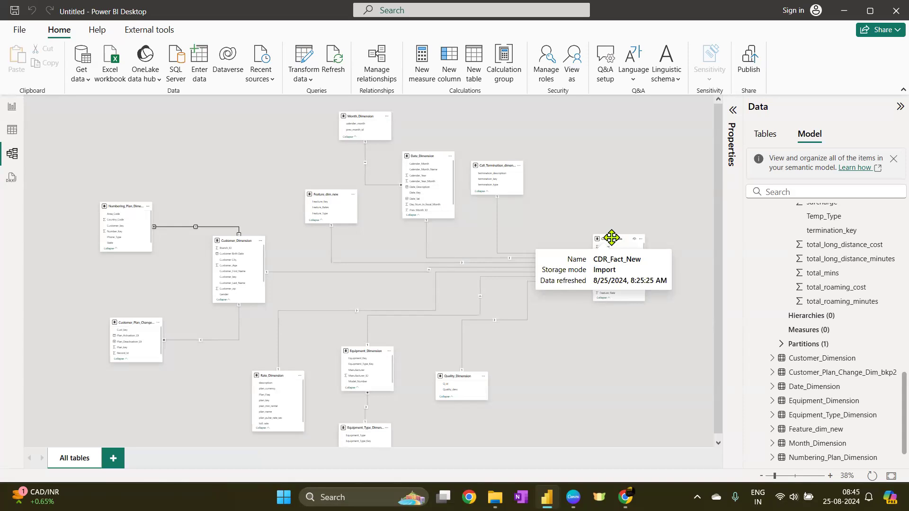
Browse the semantic model tree, collapsing the Relationships, Tables and CDR_Fact_New nodes
scroll(751, 377, up, 10)
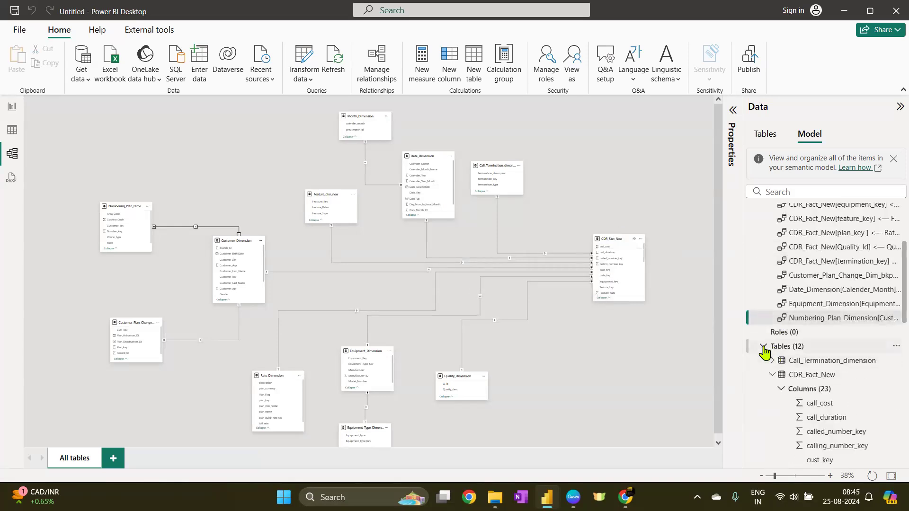
click(764, 347)
click(763, 284)
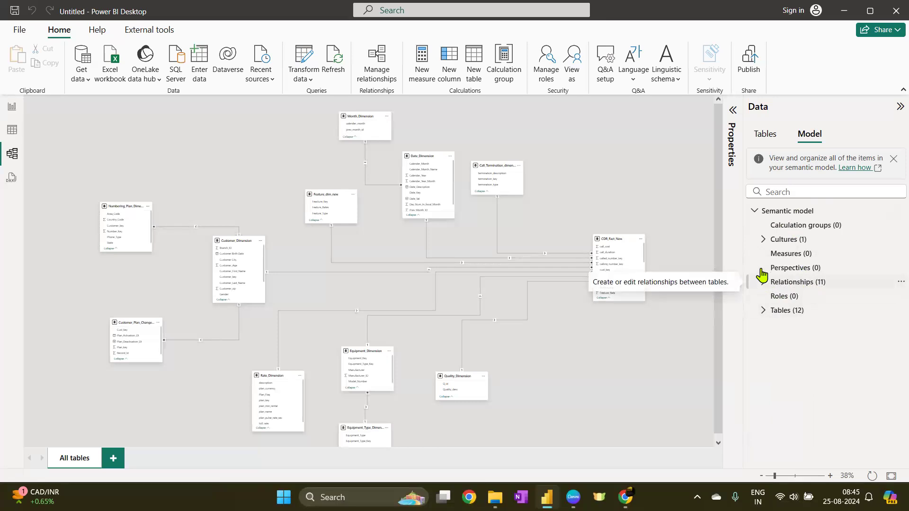
click(764, 286)
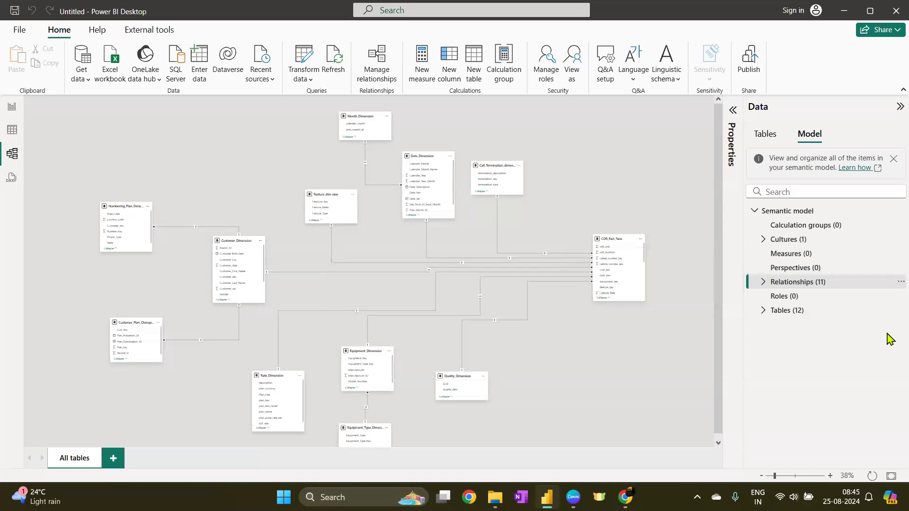
click(761, 314)
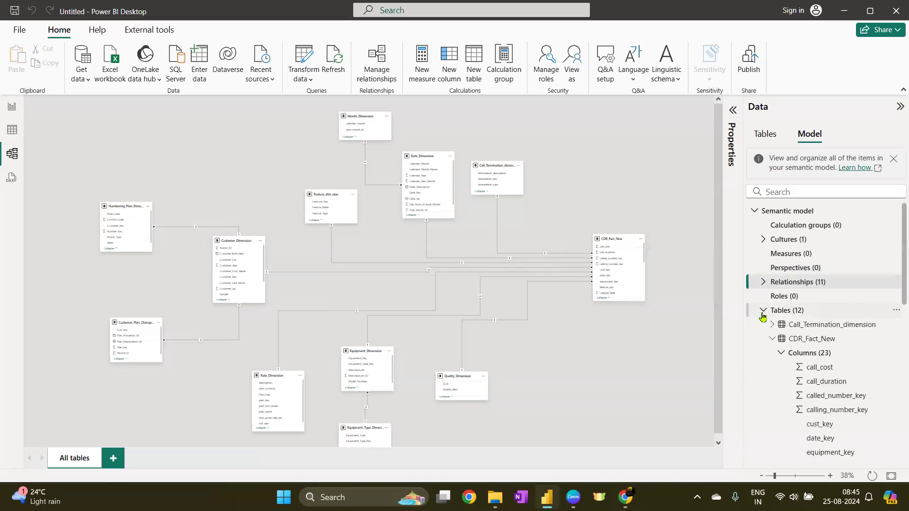
scroll(848, 403, down, 5)
scroll(848, 404, up, 10)
click(781, 352)
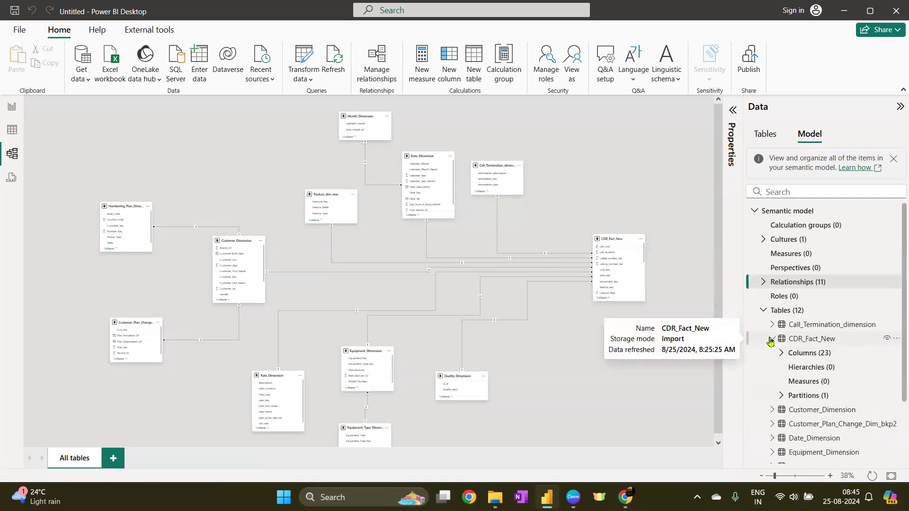
click(774, 340)
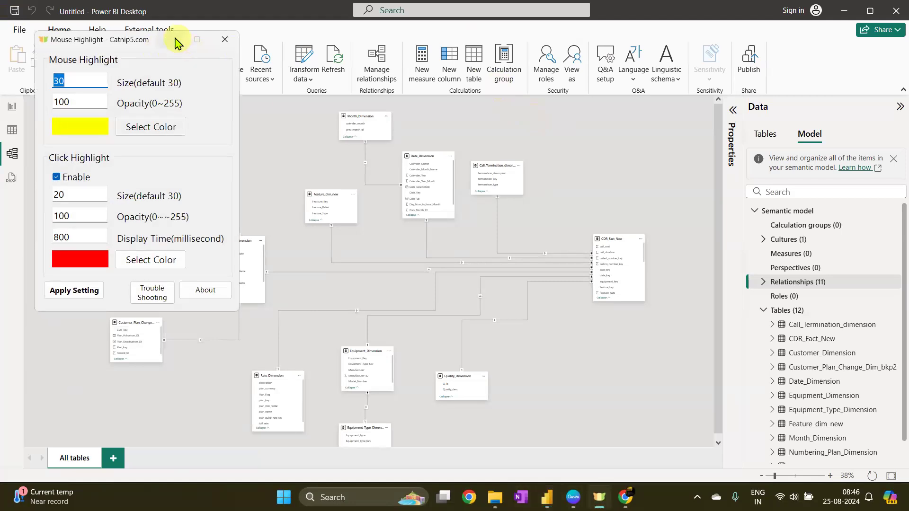
click(177, 38)
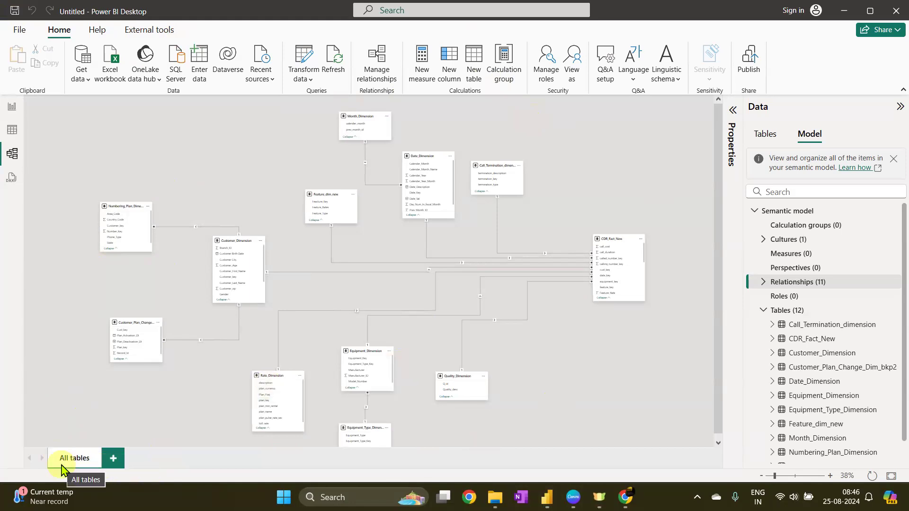
Create a new diagram layout and place the CDR_Fact_New table on it
click(112, 458)
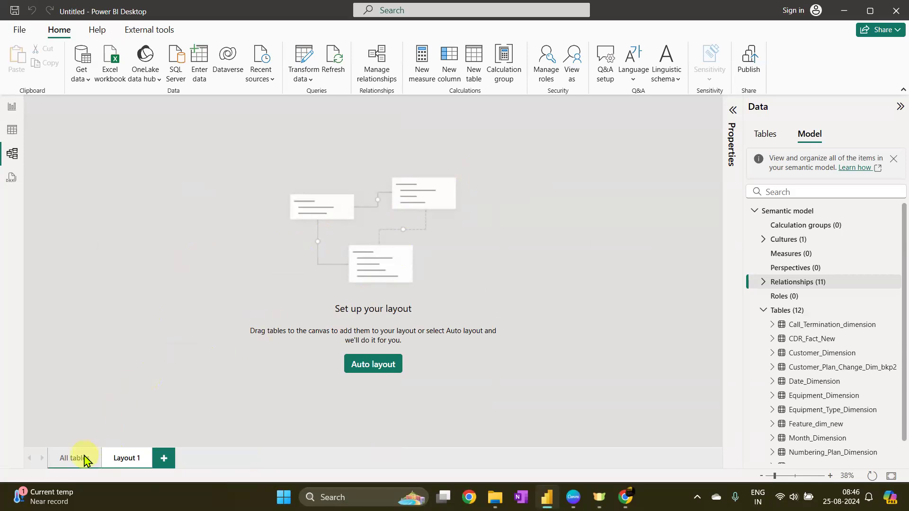
click(82, 457)
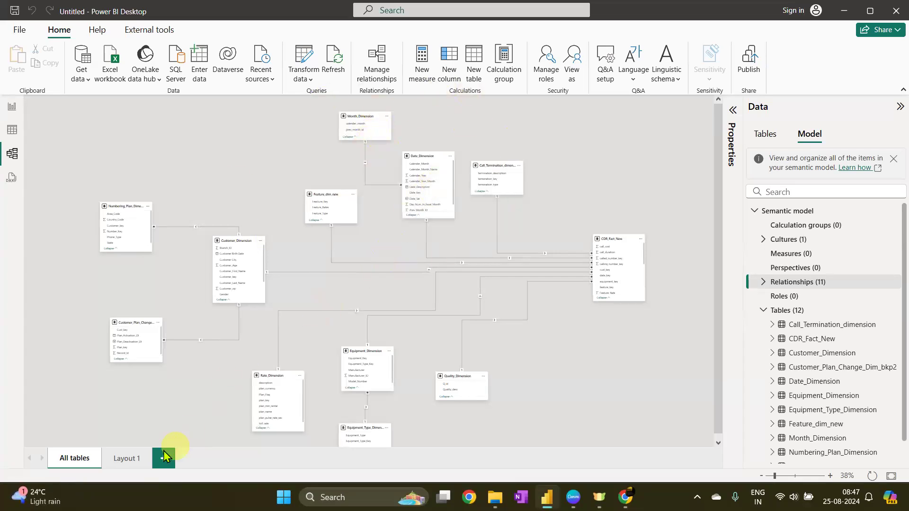
click(115, 462)
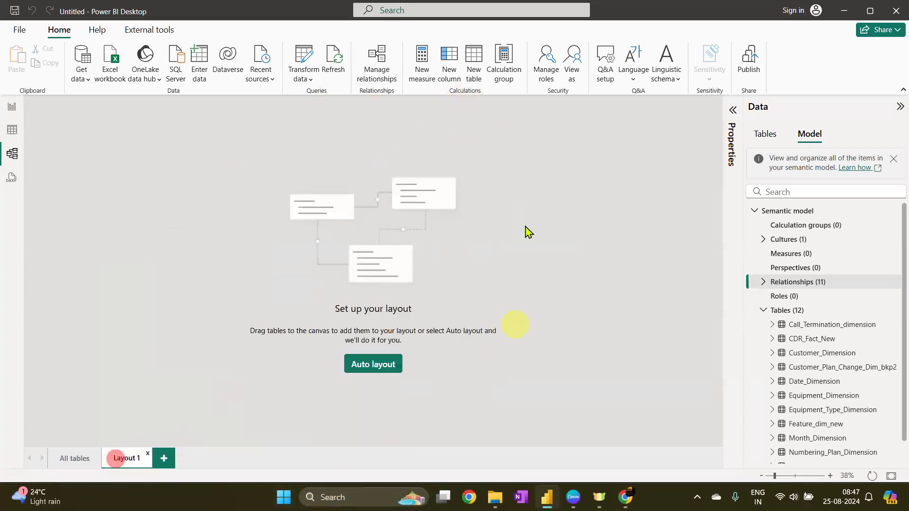
click(767, 137)
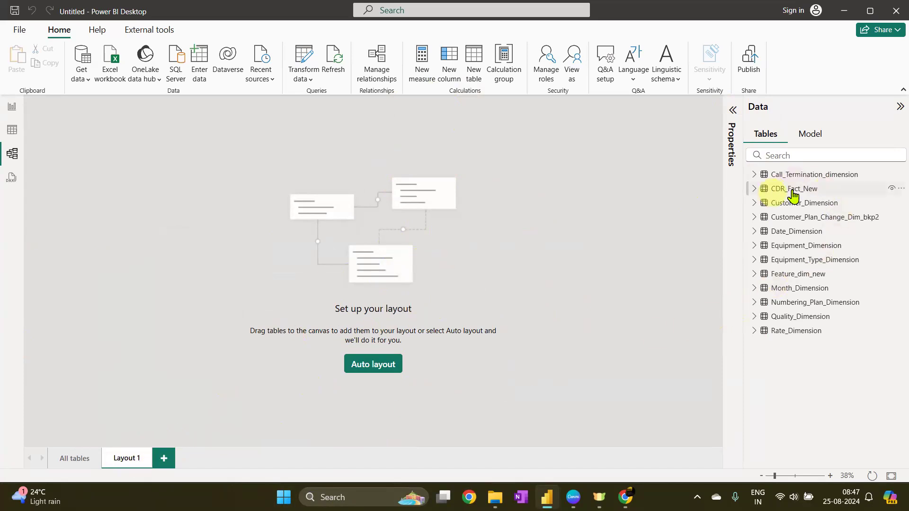
drag(798, 194, 372, 178)
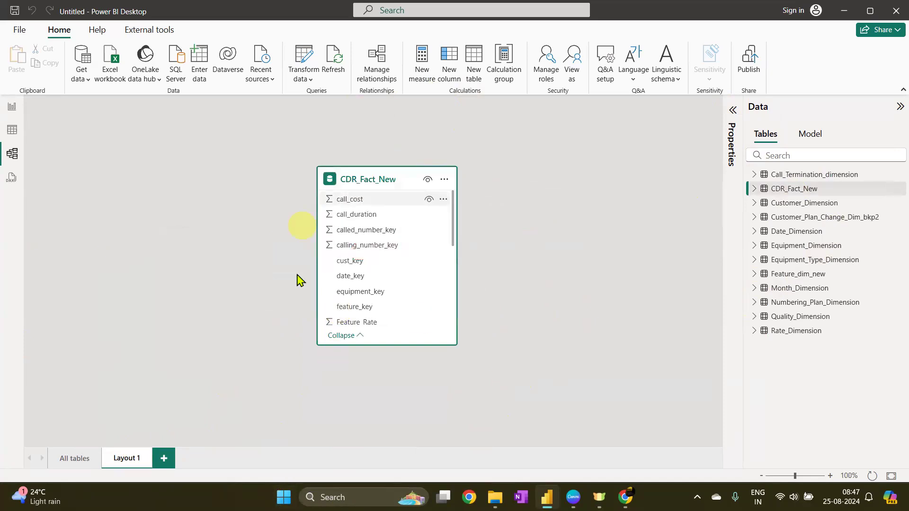
Add all tables related to CDR_Fact_New to Layout 1
click(444, 179)
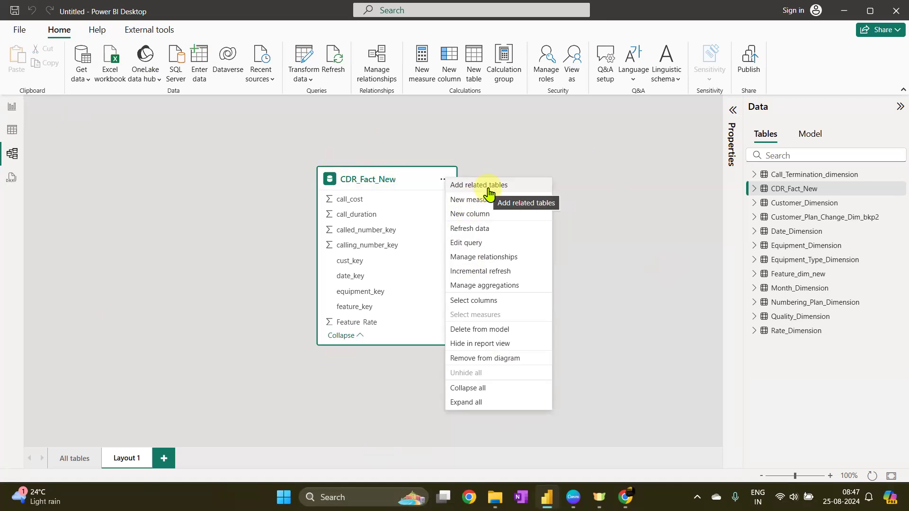
click(76, 458)
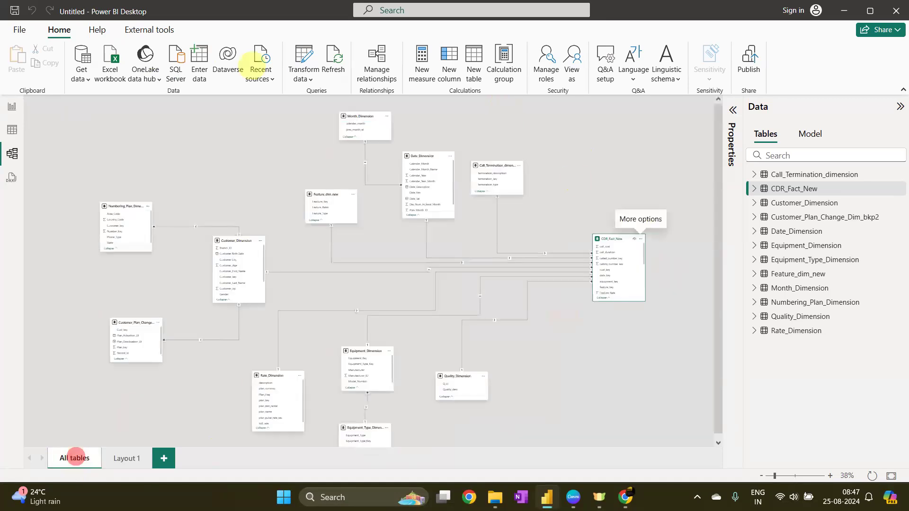
click(123, 459)
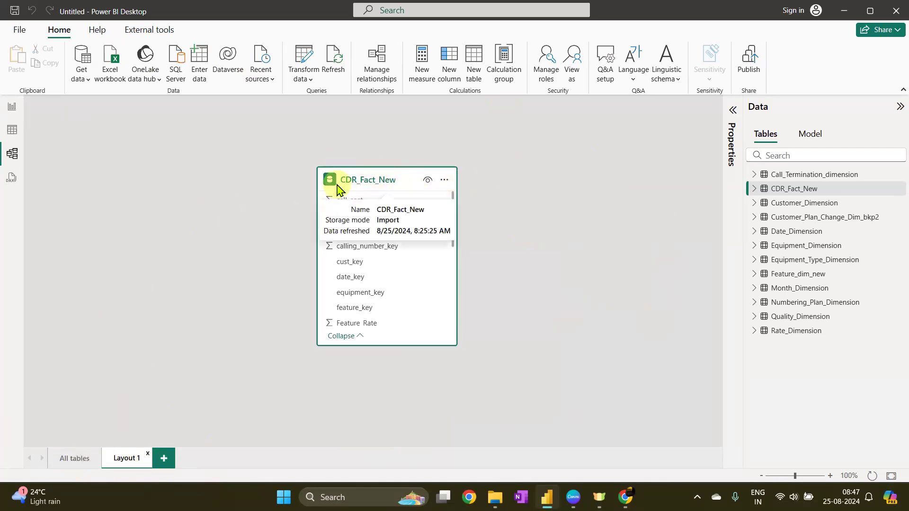
click(444, 179)
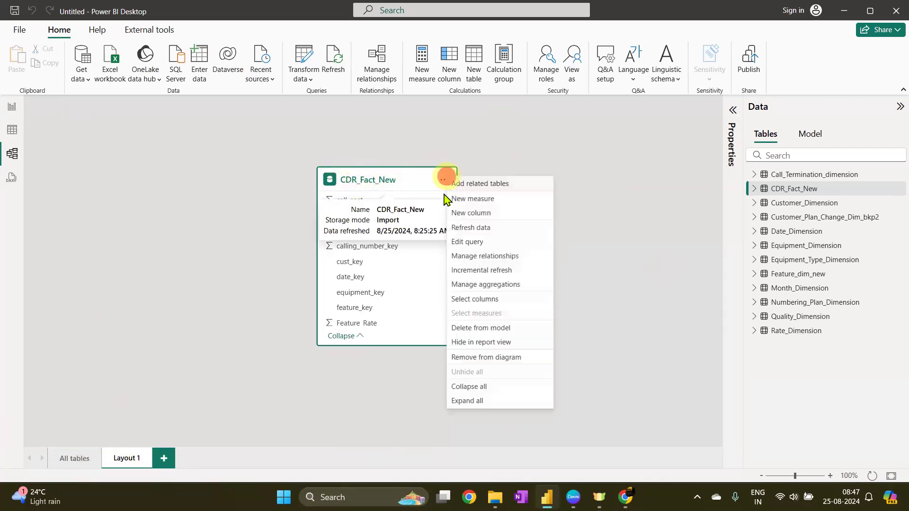
click(475, 188)
Rearrange CDR_Fact_New, Equipment_Dimension and Customer_Dimension within Layout 1
scroll(426, 289, down, 3)
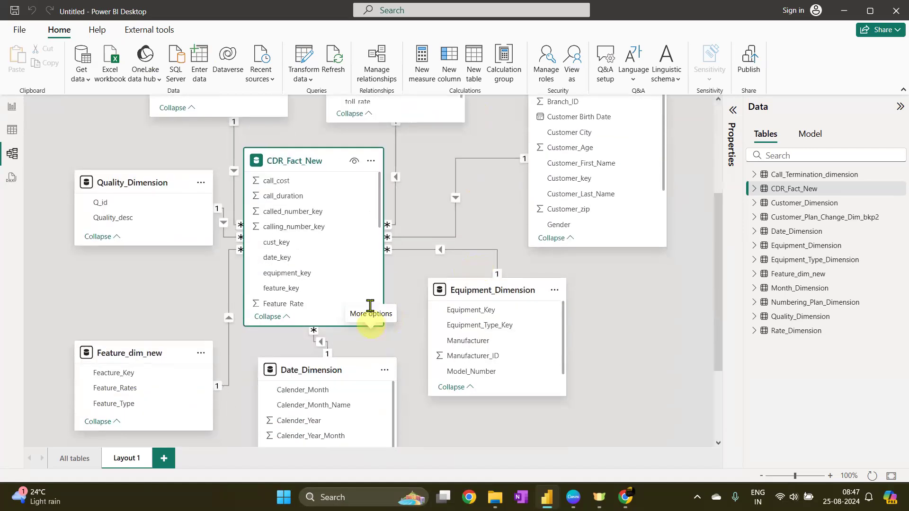
scroll(326, 256, down, 1)
drag(239, 198, 673, 231)
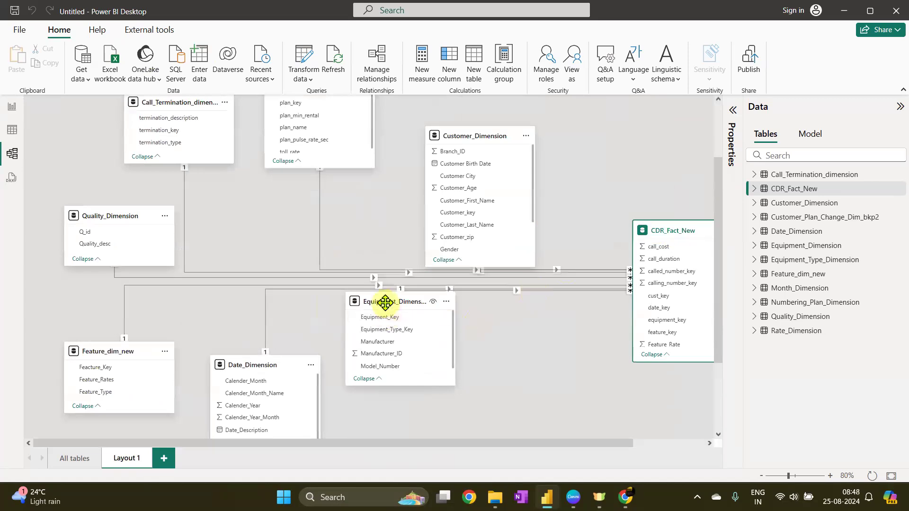
drag(385, 300, 389, 356)
drag(460, 137, 445, 111)
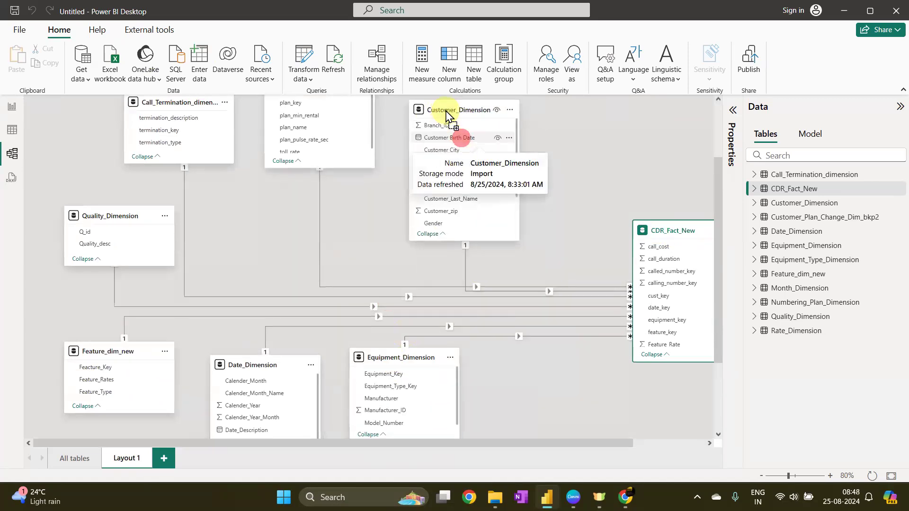
scroll(201, 130, up, 2)
scroll(579, 208, down, 4)
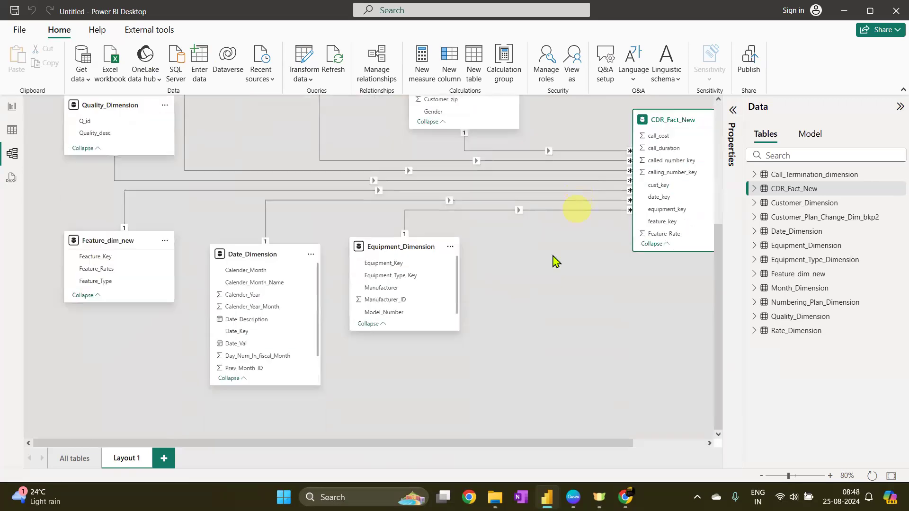
scroll(502, 298, up, 2)
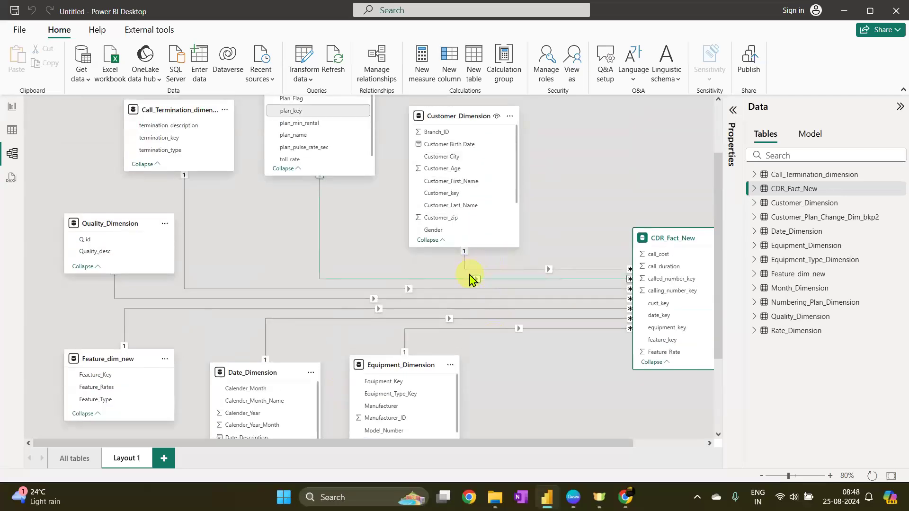
drag(686, 238, 662, 217)
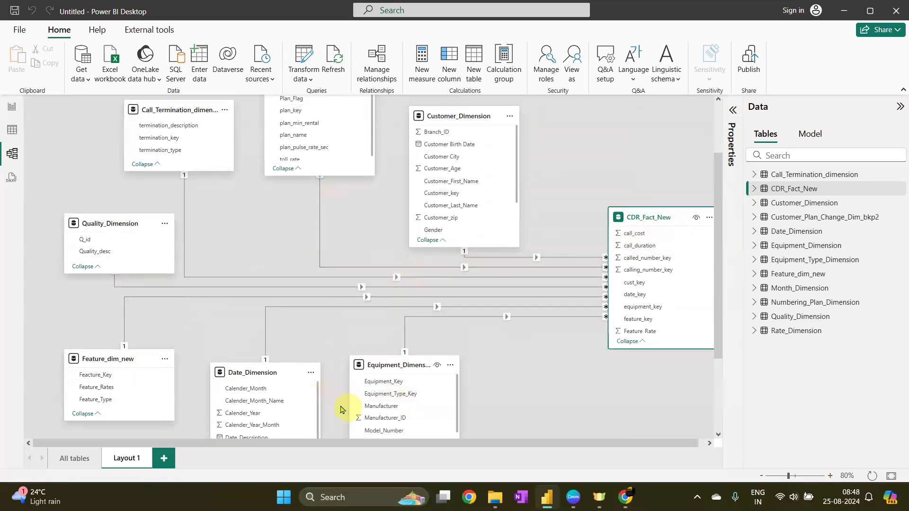
scroll(429, 351, up, 1)
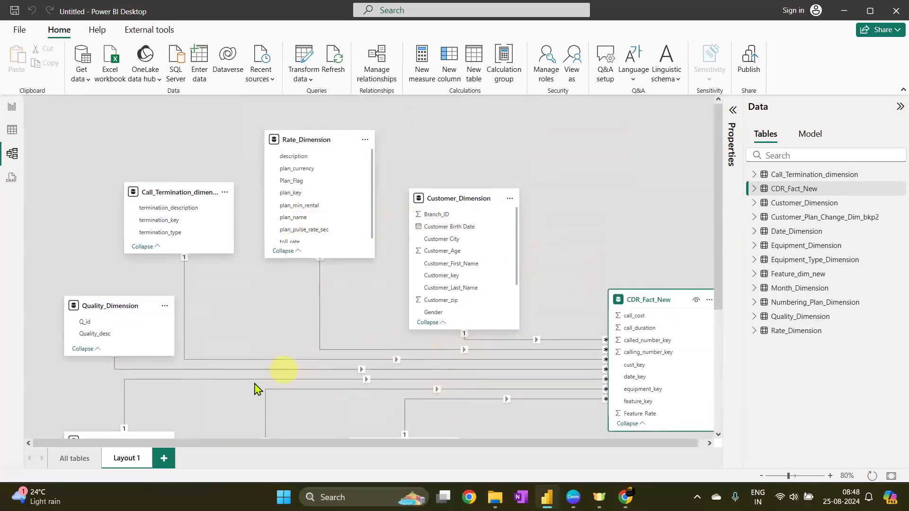
Create a second diagram layout with Customer_Dimension and all of its related tables
click(166, 458)
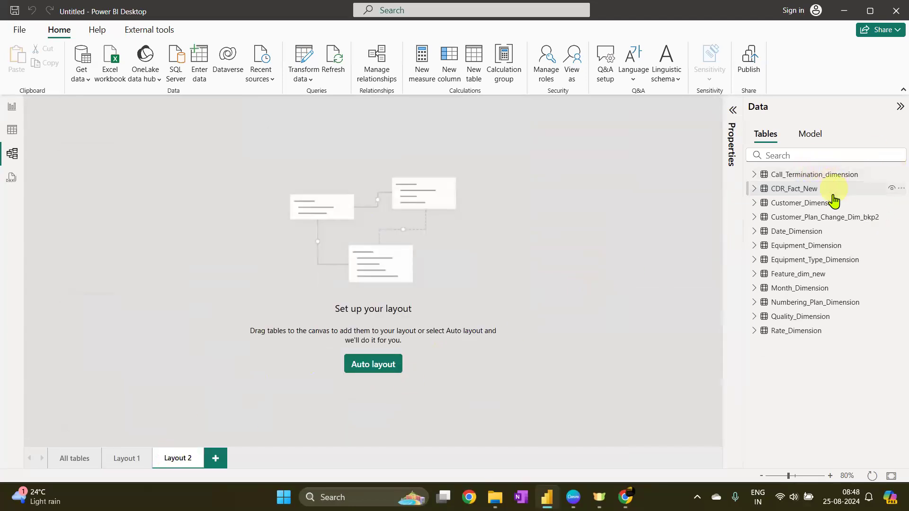
drag(805, 203, 414, 221)
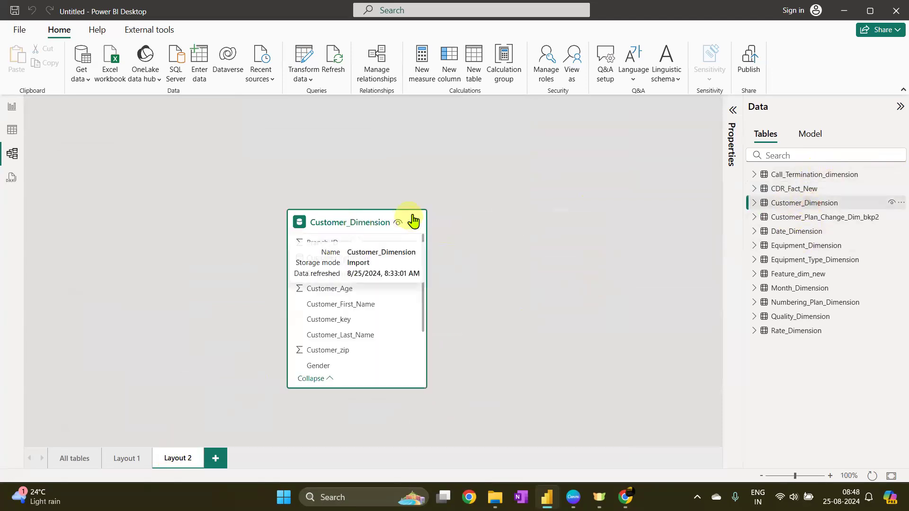
click(415, 223)
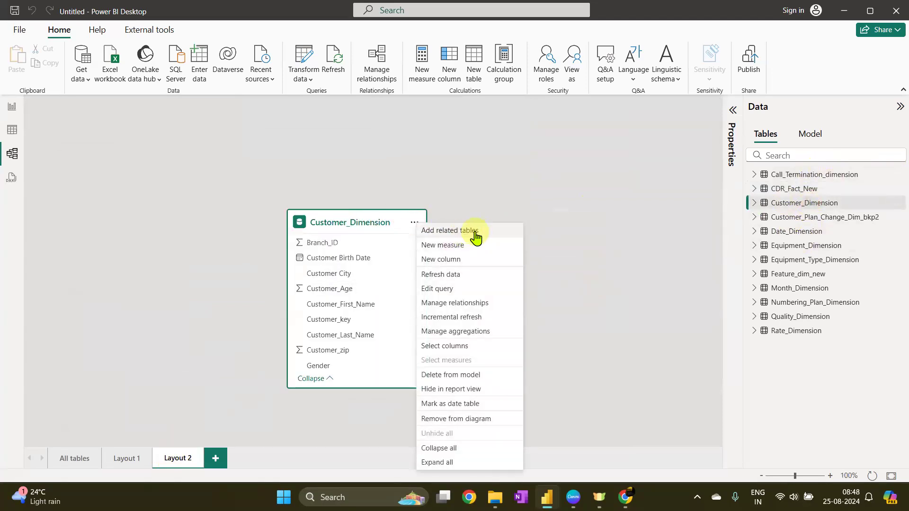
click(476, 232)
Rearrange Customer_Dimension, CDR_Fact_New, Numbering_Plan_Dimension and Customer_Plan_Change_Dim_bkp2 within Layout 2
drag(300, 293, 192, 165)
click(872, 475)
drag(192, 209, 452, 224)
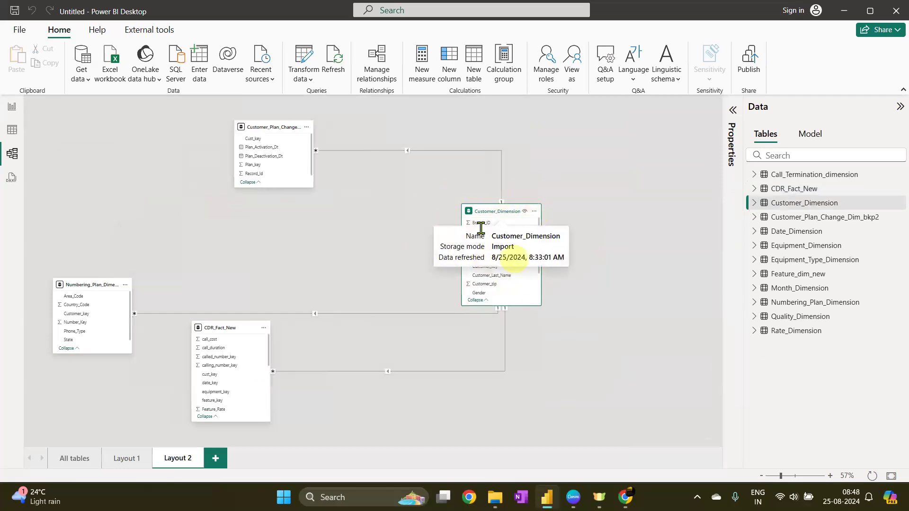
click(534, 212)
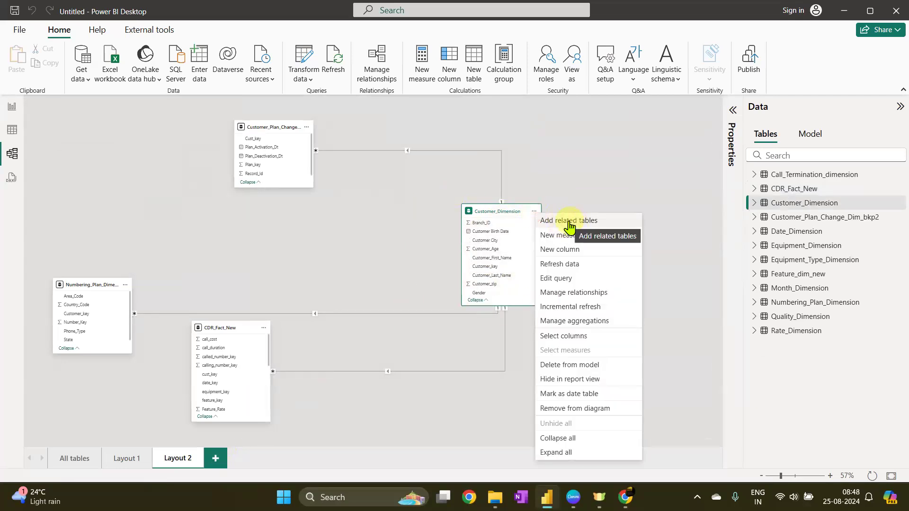
click(534, 210)
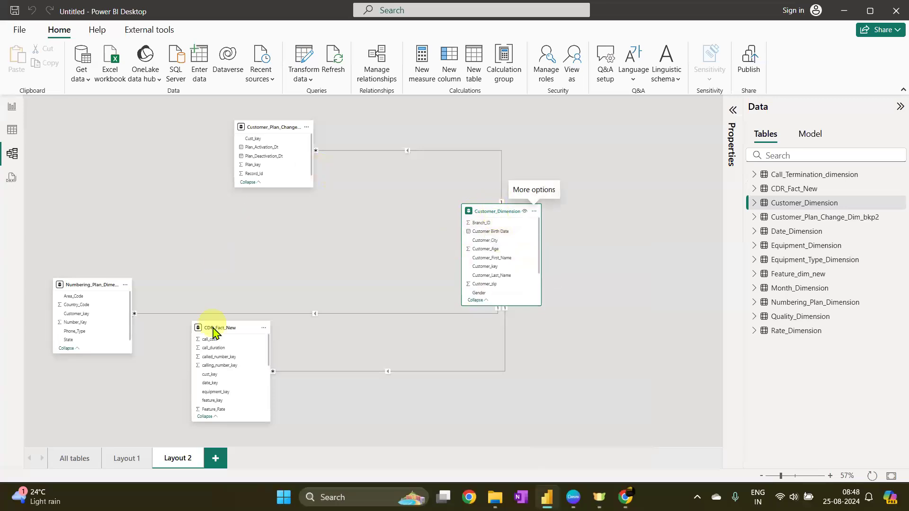
drag(220, 327, 336, 334)
drag(95, 284, 297, 243)
drag(274, 126, 301, 155)
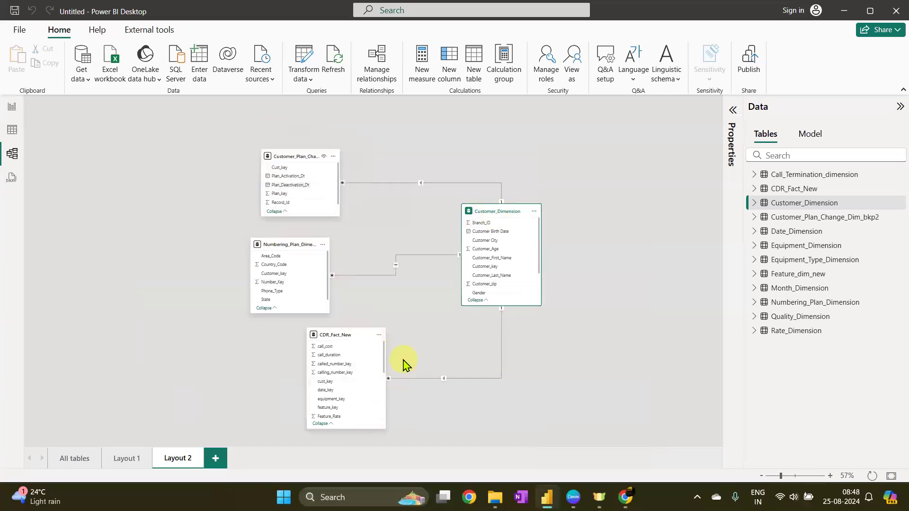
Switch between the All tables, Layout 1 and Layout 2 diagrams to compare them
click(70, 458)
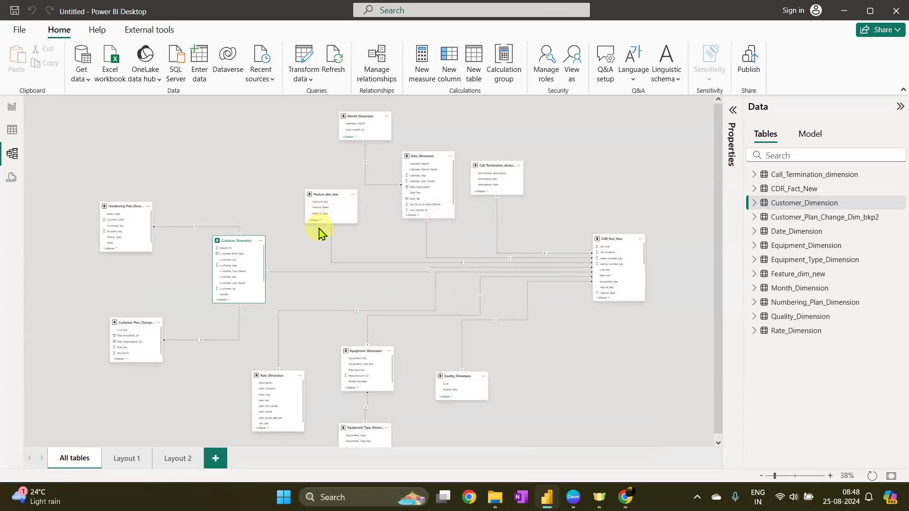
click(178, 145)
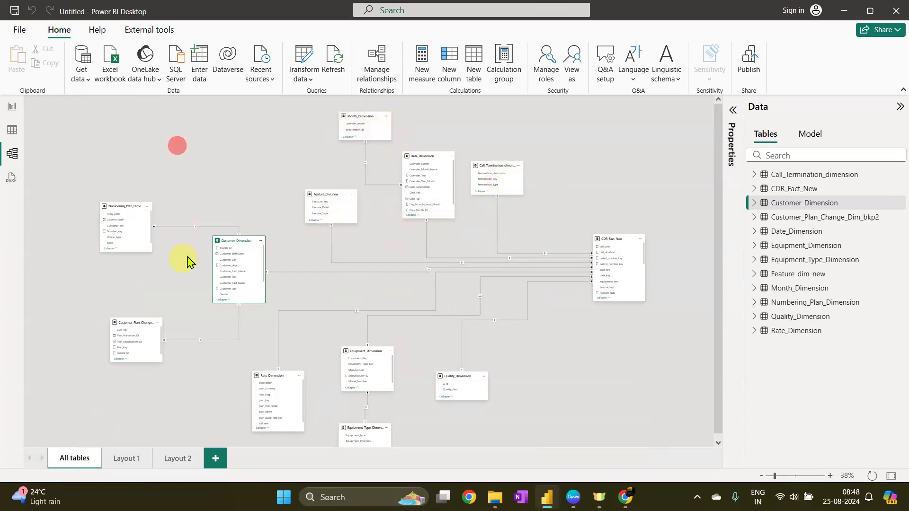
scroll(370, 199, up, 4)
drag(452, 147, 180, 123)
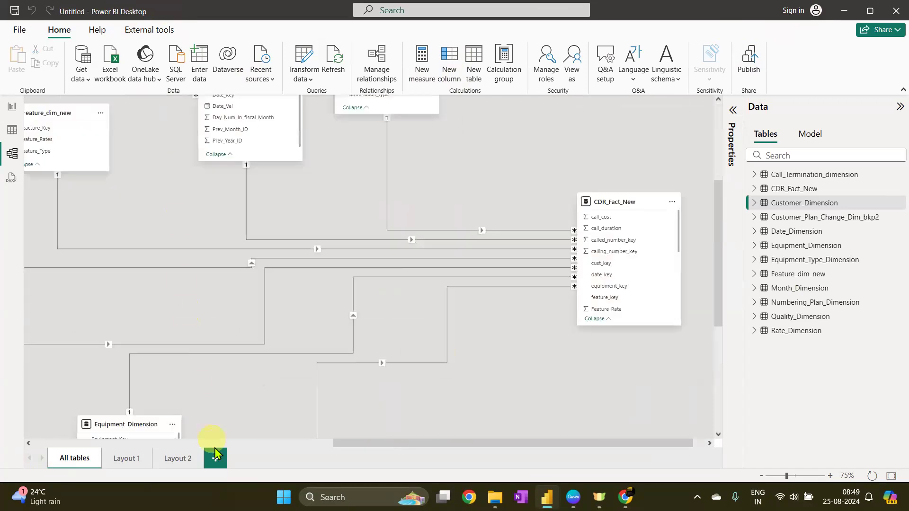
click(124, 458)
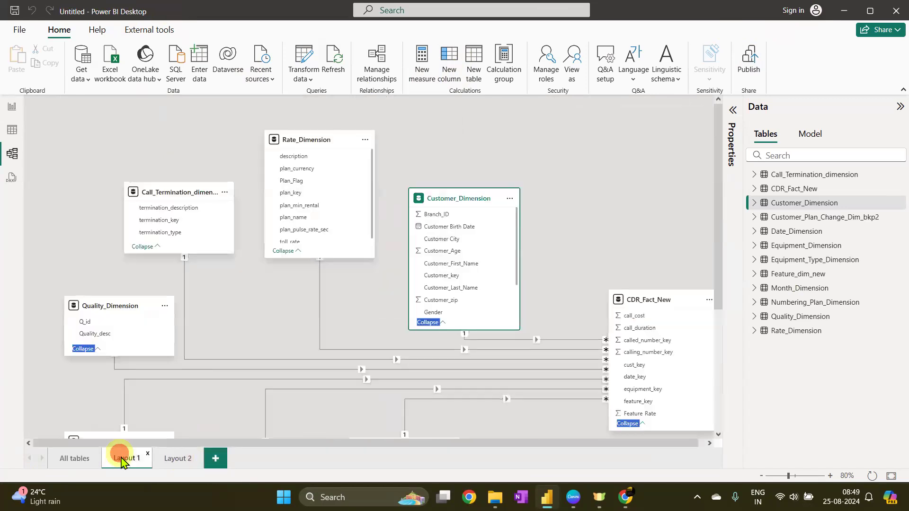
click(171, 461)
click(122, 462)
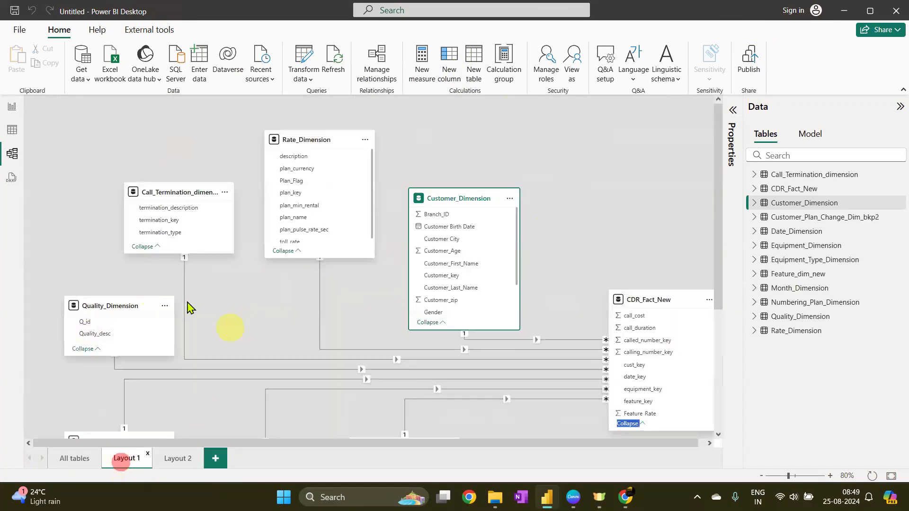
drag(669, 300, 668, 337)
click(185, 461)
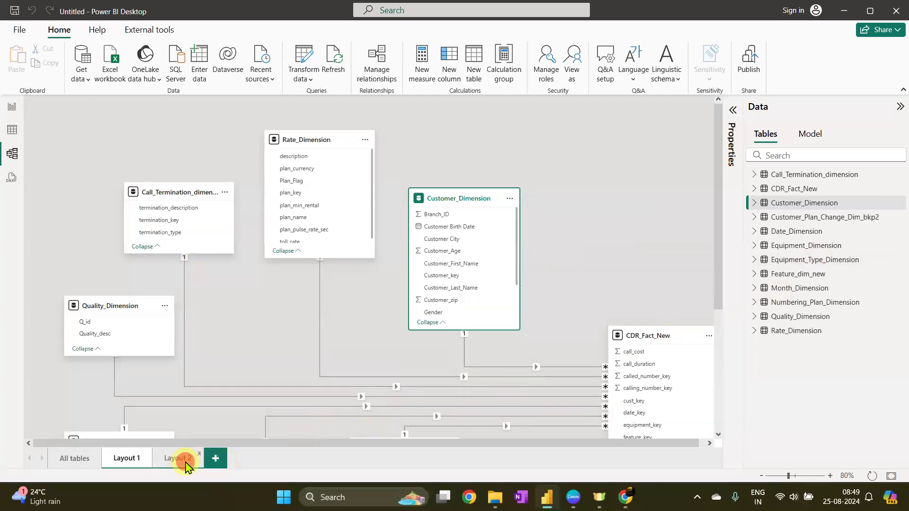
click(73, 459)
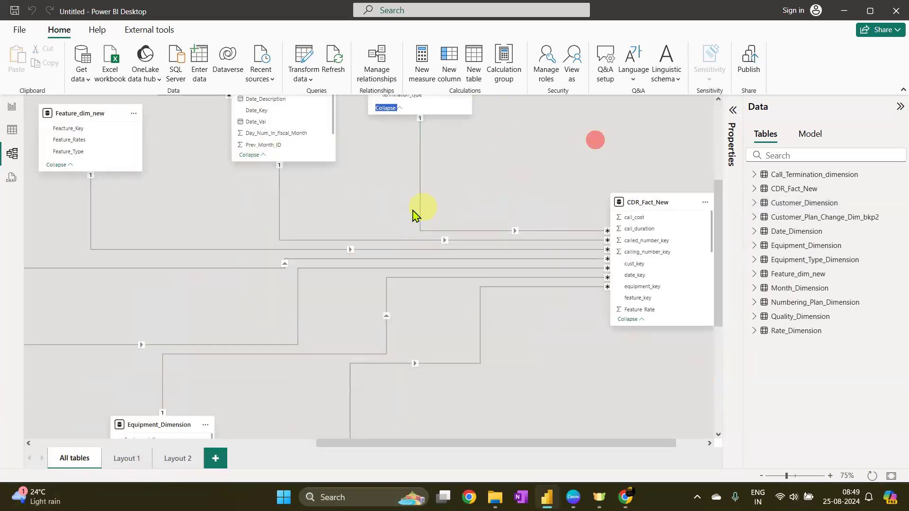
Examine the dimension tables and their columns in the All tables diagram
click(386, 108)
ctrl+scroll(579, 150, down, 5)
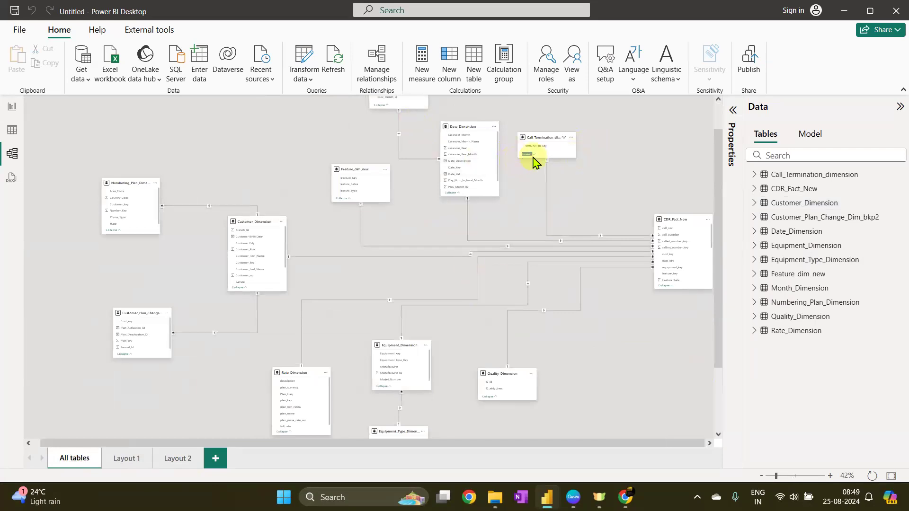
click(531, 155)
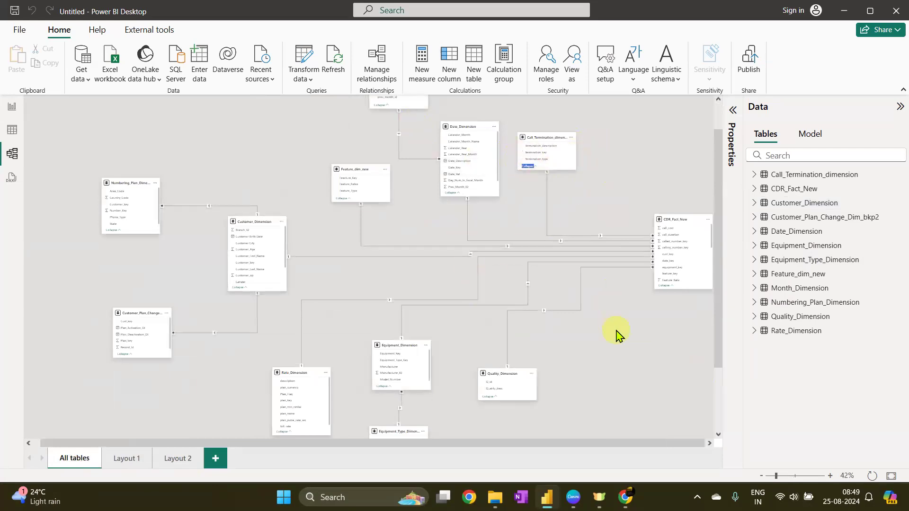
ctrl+scroll(460, 287, down, 2)
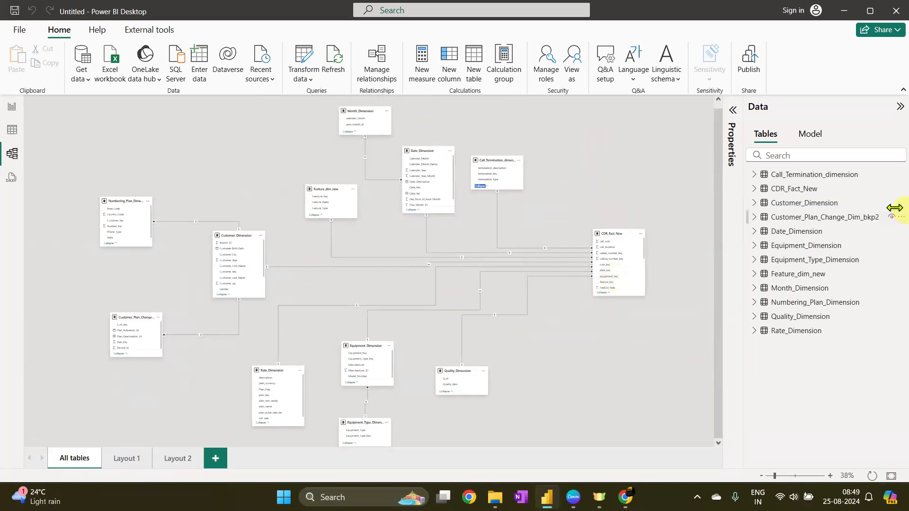
click(782, 189)
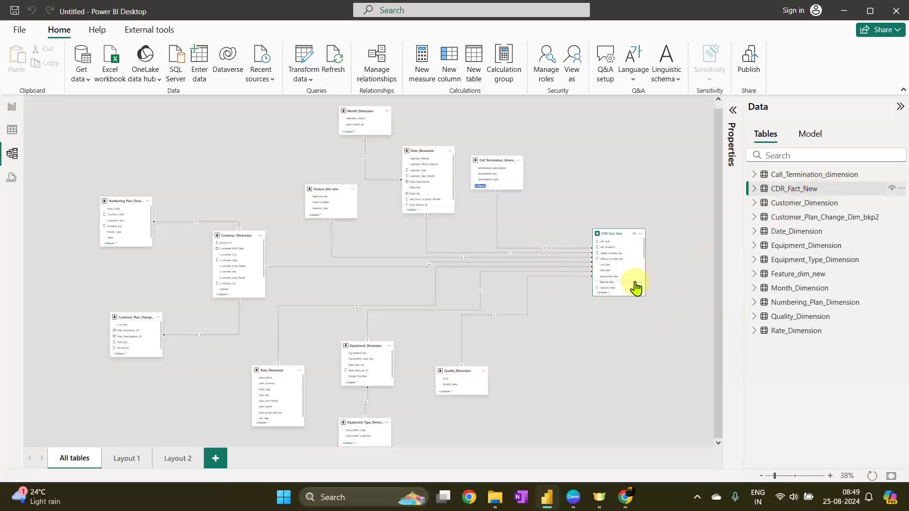
drag(477, 186, 479, 190)
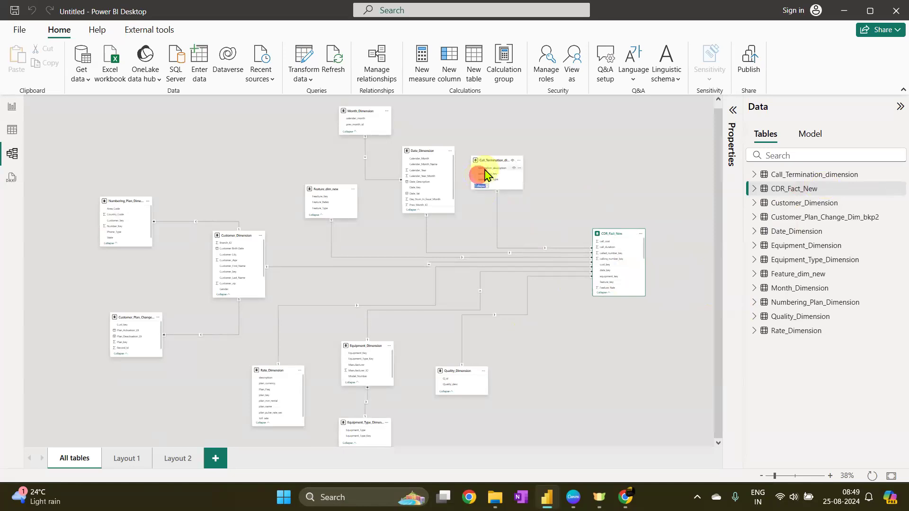
click(485, 169)
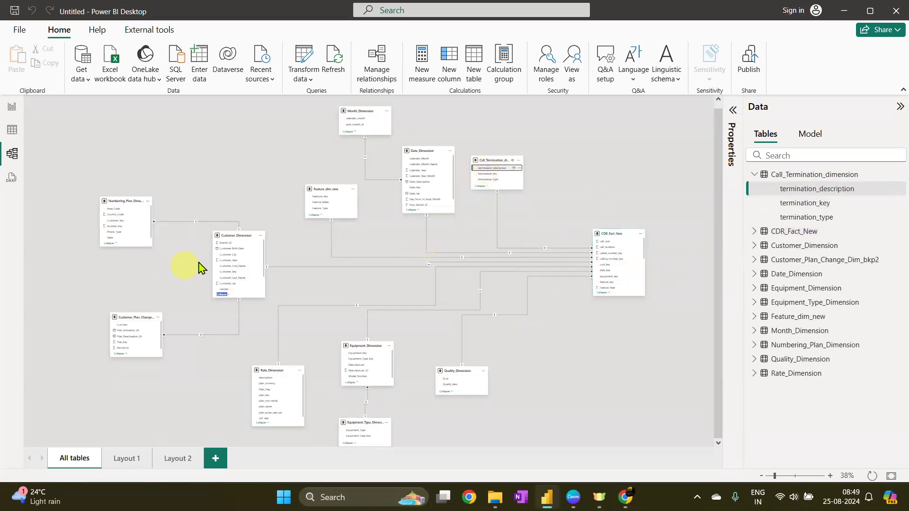
click(239, 266)
click(360, 373)
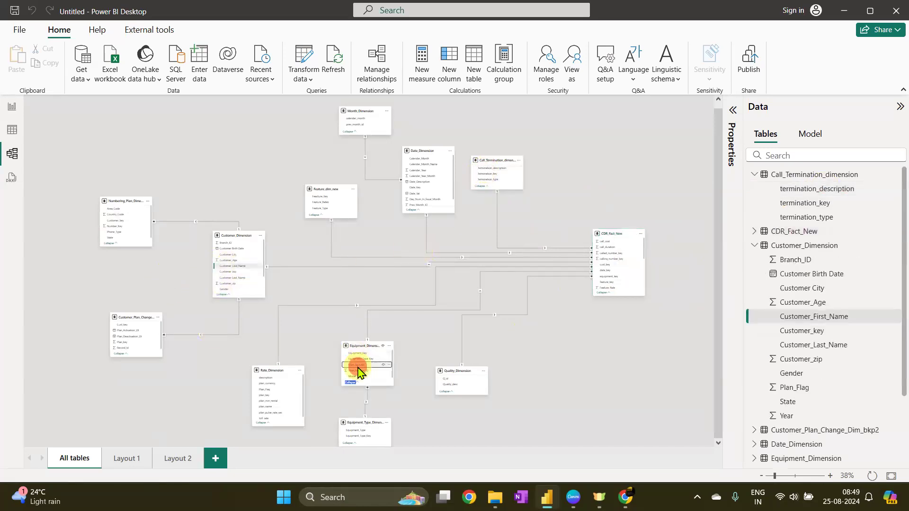
click(608, 192)
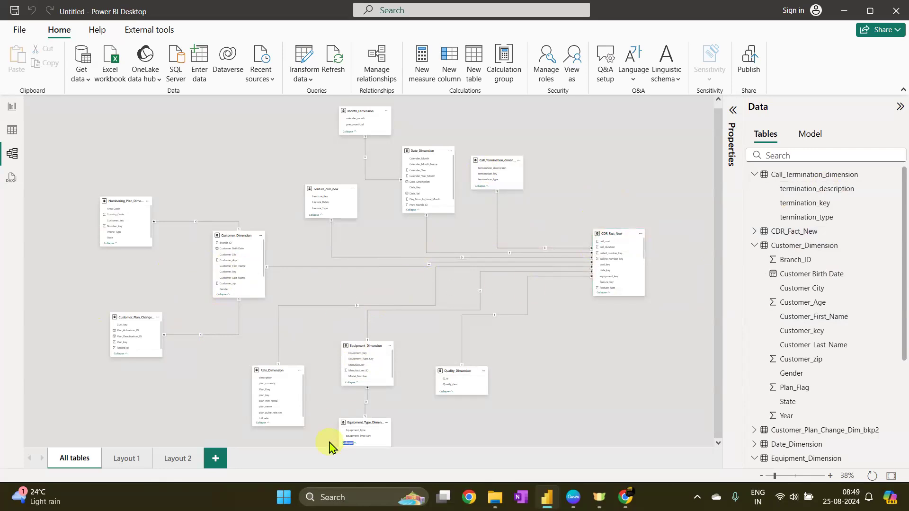
click(327, 203)
click(350, 120)
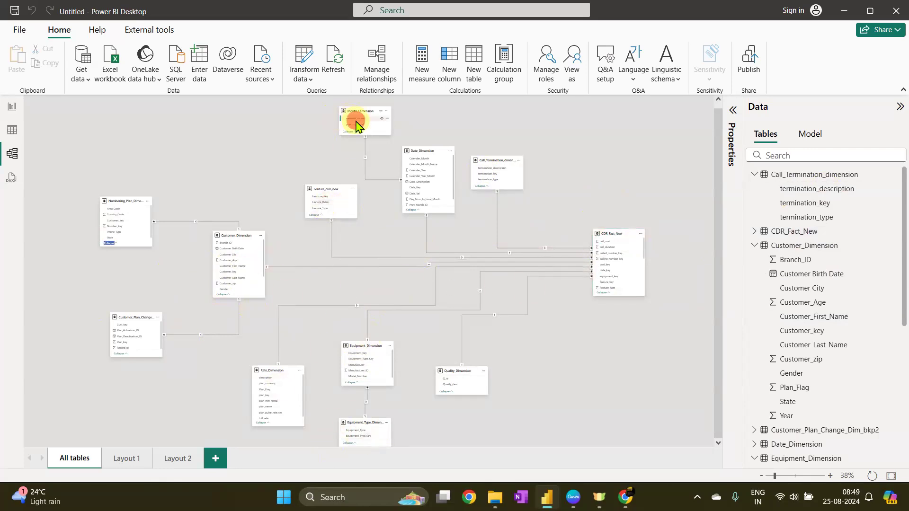
click(121, 233)
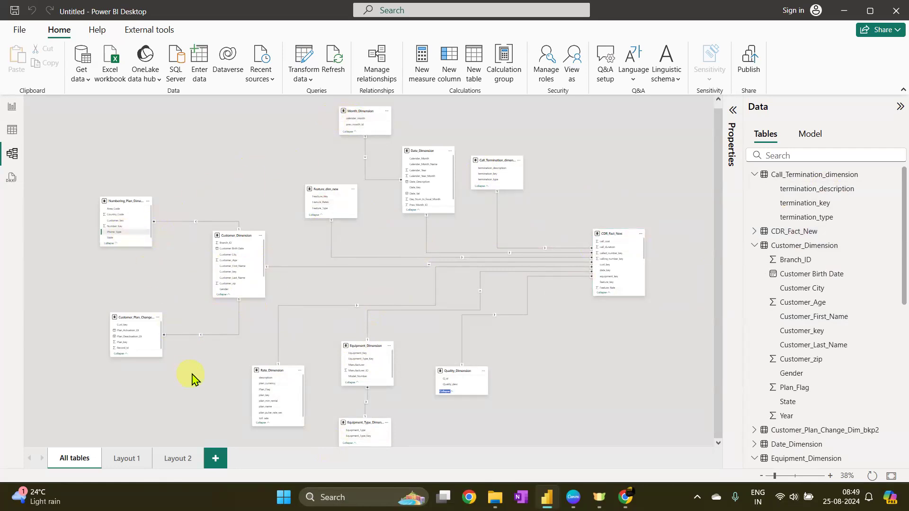
click(582, 384)
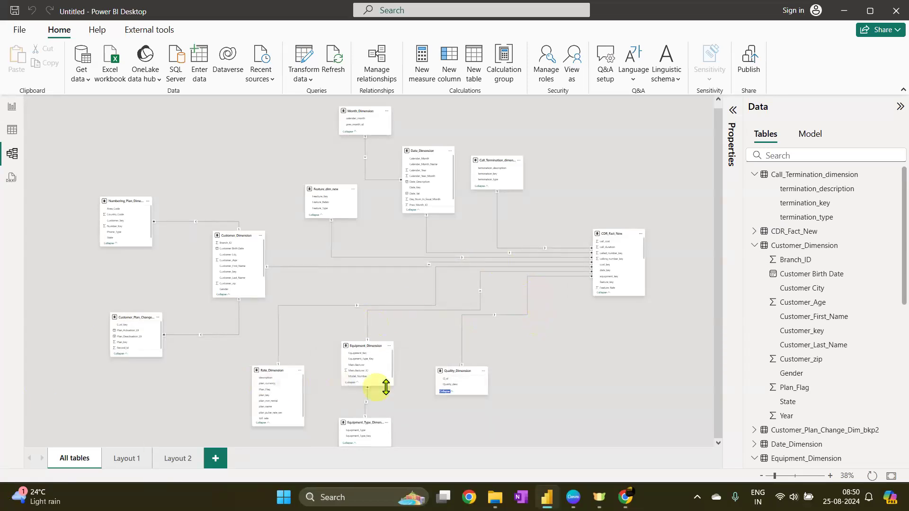
click(232, 235)
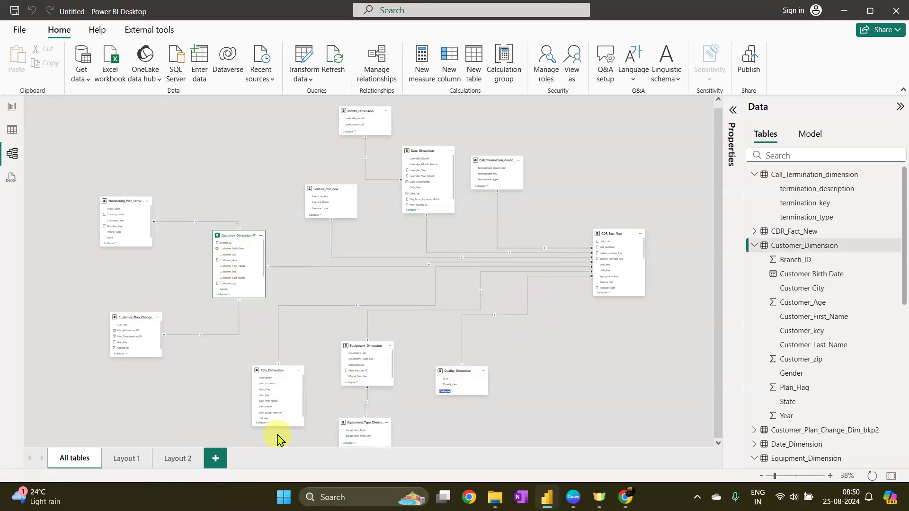
click(132, 318)
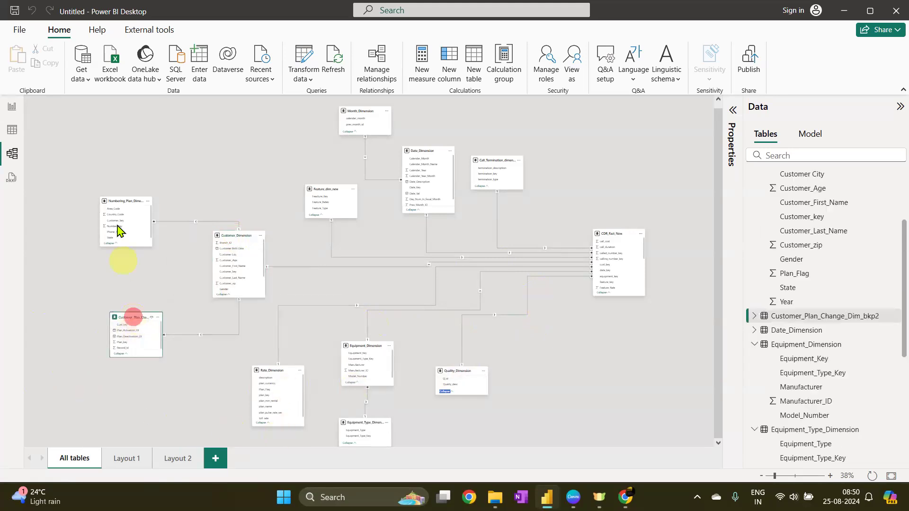
click(122, 200)
click(127, 199)
Inspect the Customer_Dimension and Numbering_Plan_Dimension data in table view, including the Customer_key column
click(13, 130)
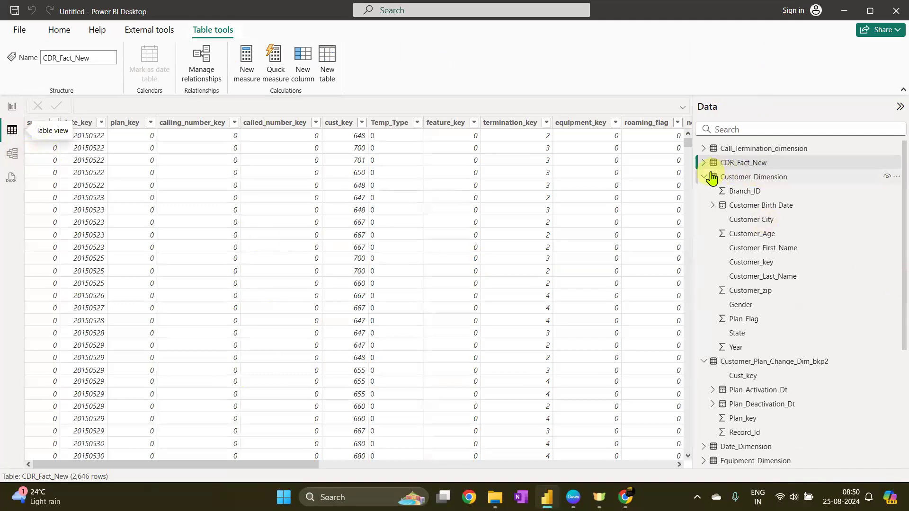
click(712, 178)
click(711, 178)
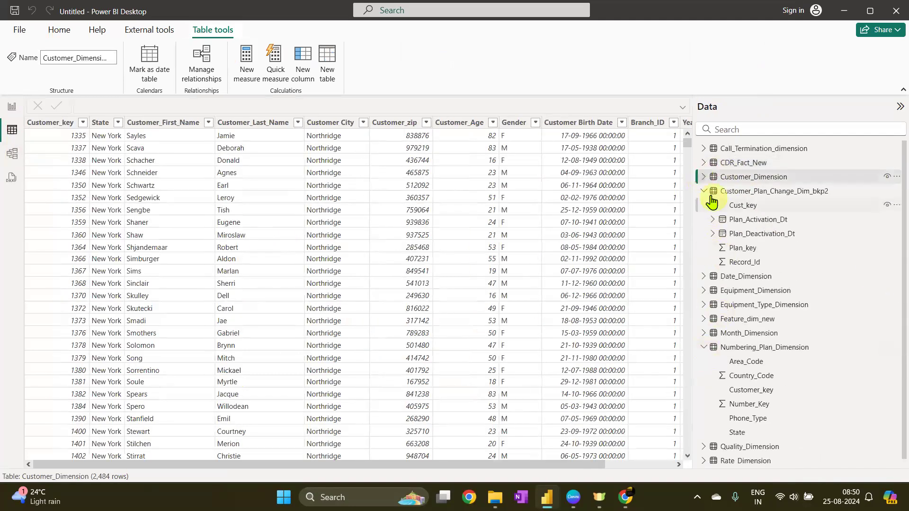
click(711, 195)
click(789, 284)
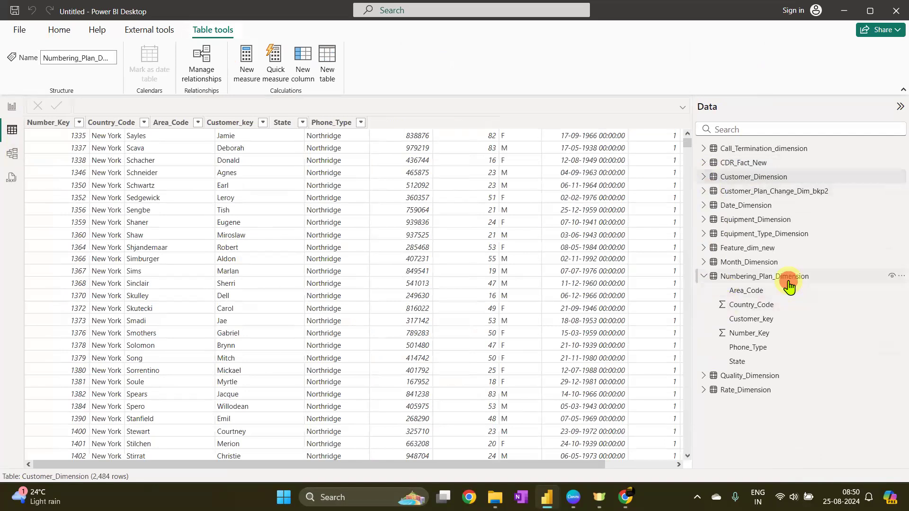
click(241, 128)
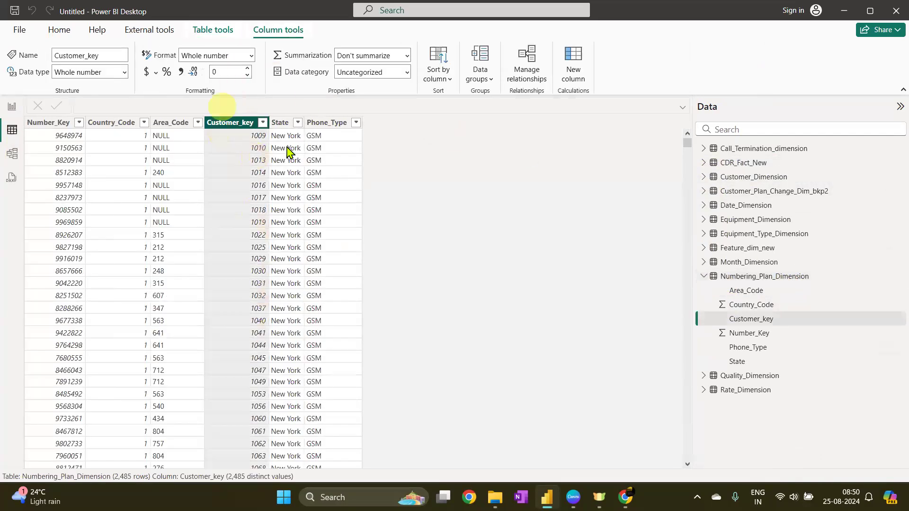
click(740, 279)
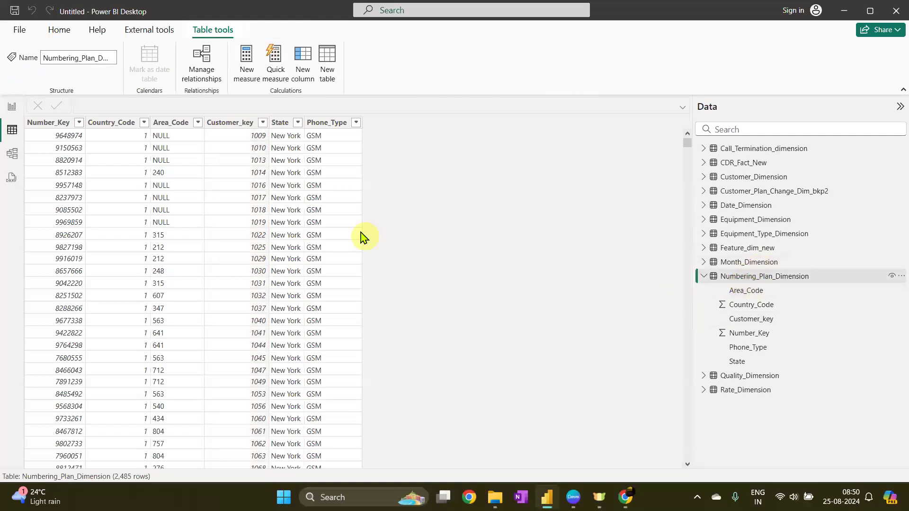
click(225, 126)
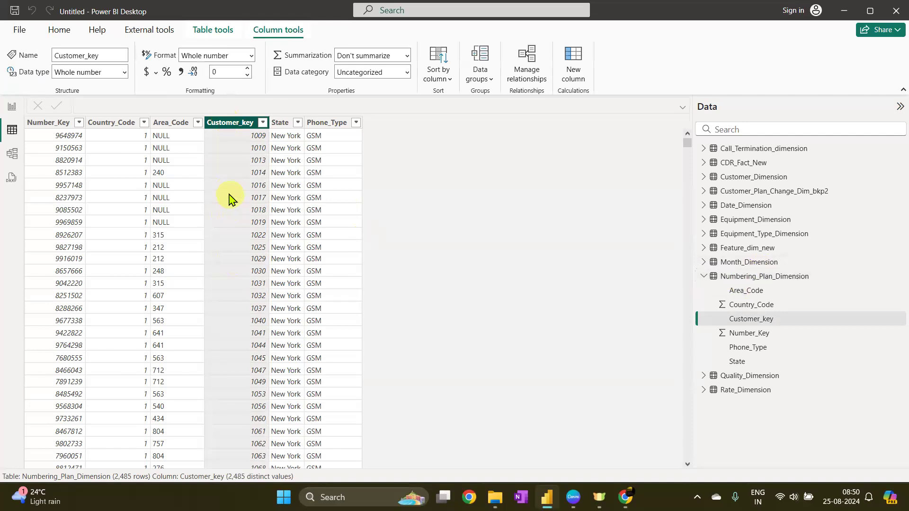
Open the relationship between Numbering_Plan_Dimension and Customer_Dimension in the model diagram and inspect its Customer_key columns, cancelling without changes
click(13, 155)
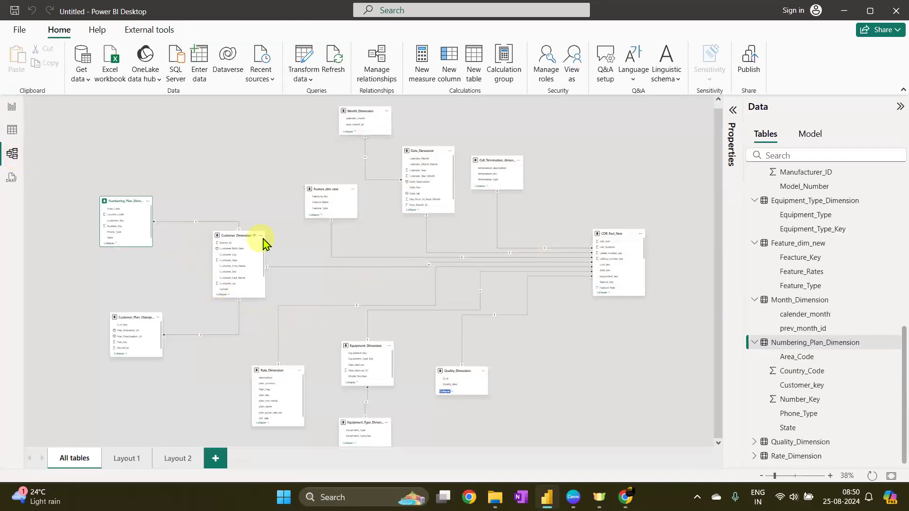
double_click(196, 221)
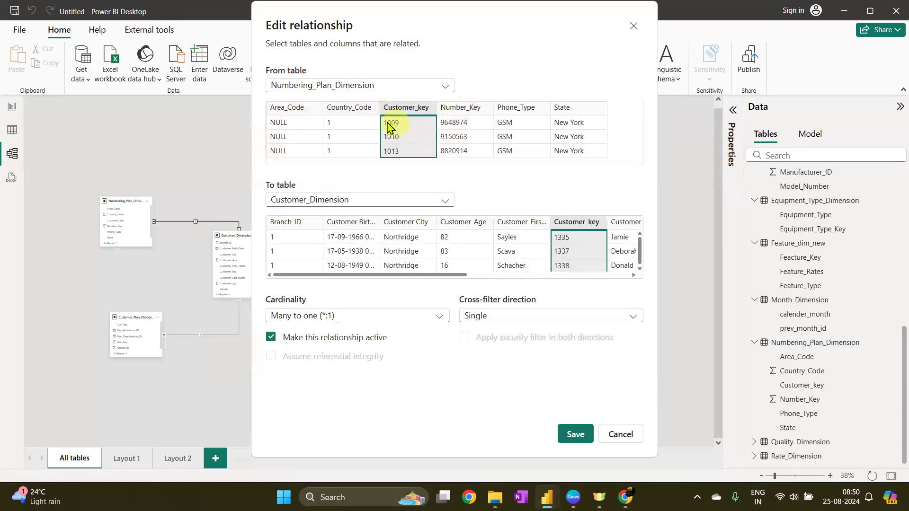
click(420, 113)
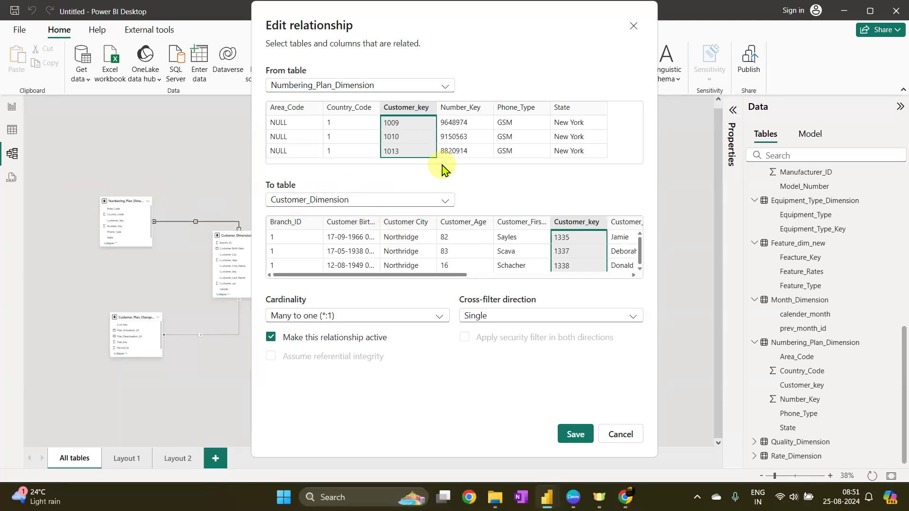
click(611, 434)
Rearrange Equipment_Dimension, Equipment_Type_Dimension, Quality_Dimension, Call_Termination_dimension, Date_Dimension and Month_Dimension in the All tables diagram
scroll(339, 324, down, 1)
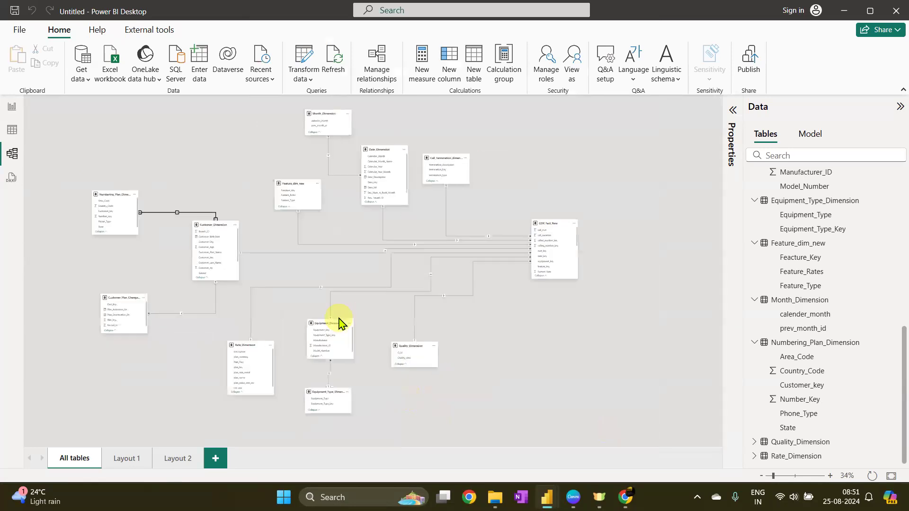
scroll(387, 346, up, 1)
scroll(400, 333, up, 1)
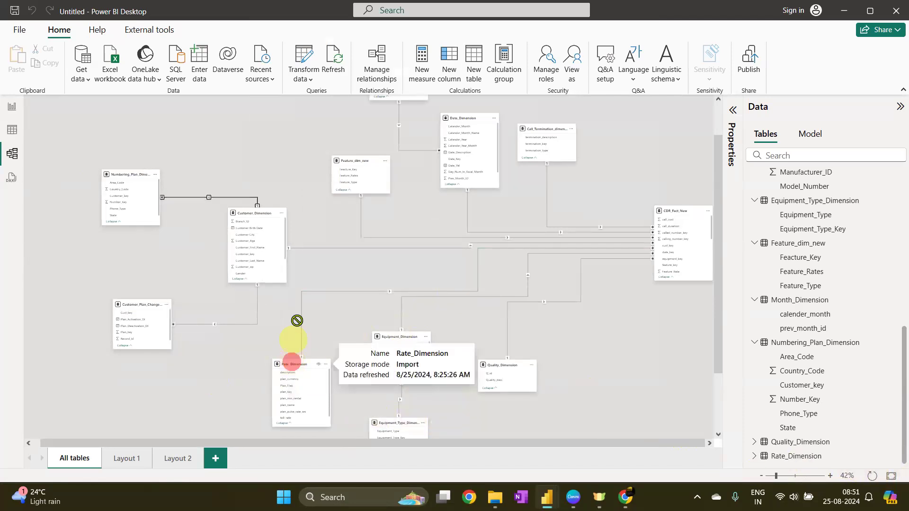
drag(297, 321, 298, 321)
drag(395, 338, 408, 312)
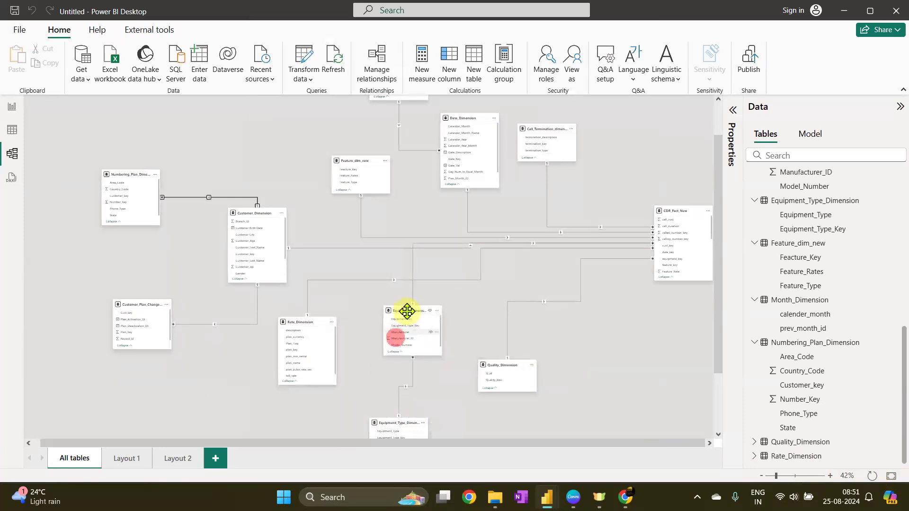
mouse_move(399, 422)
mouse_down()
mouse_move(400, 385)
mouse_move(402, 428)
mouse_move(413, 426)
mouse_up()
drag(509, 409, 501, 358)
drag(546, 173, 539, 189)
drag(468, 163, 455, 194)
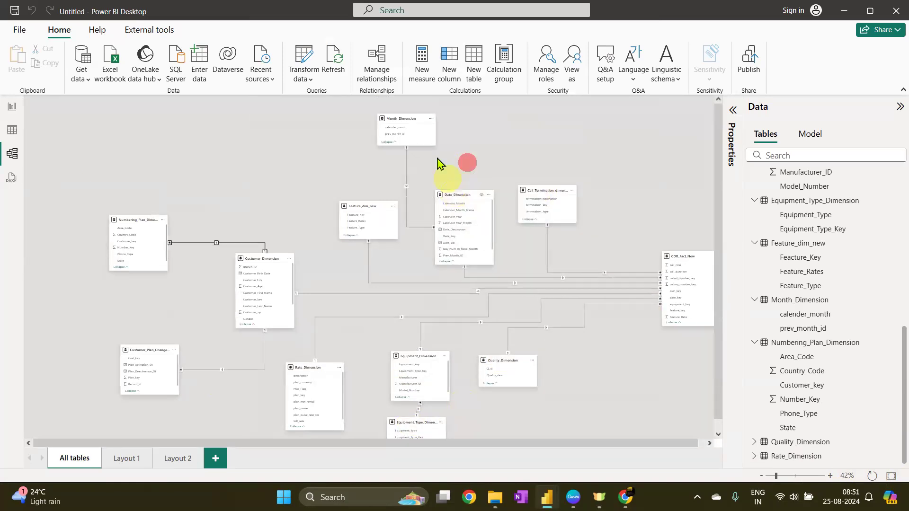
drag(414, 120, 467, 131)
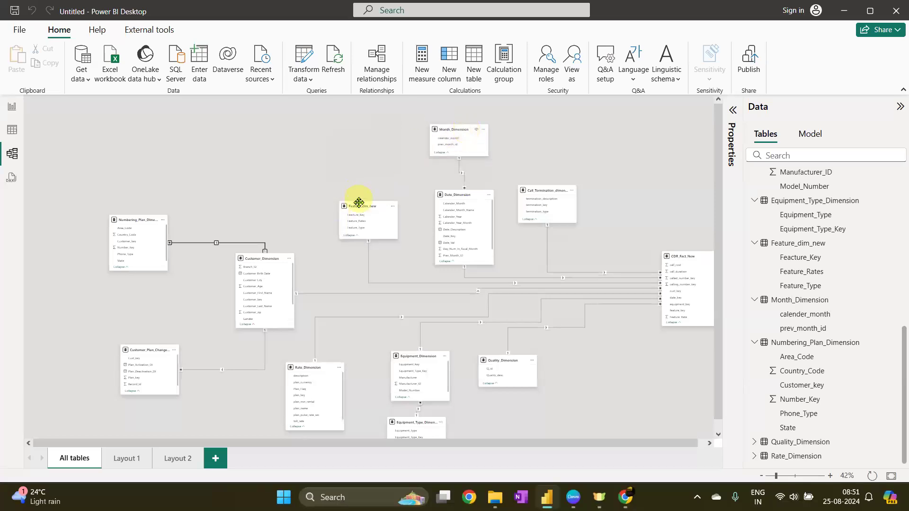
Reposition Feature_dim_new, Customer_Dimension, Numbering_Plan_Dimension, Customer_Plan_Change_Dim_bkp2 and CDR_Fact_New to tidy the All tables diagram
drag(355, 206, 385, 210)
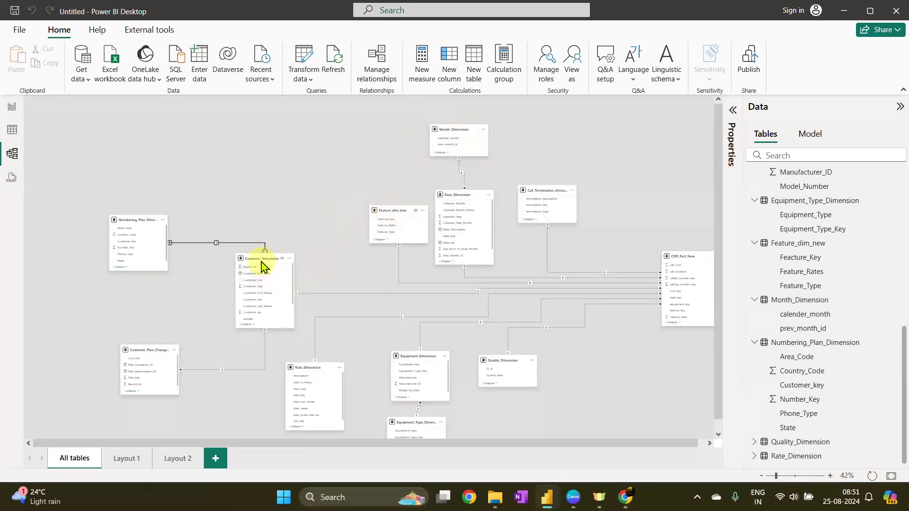
drag(262, 259, 314, 232)
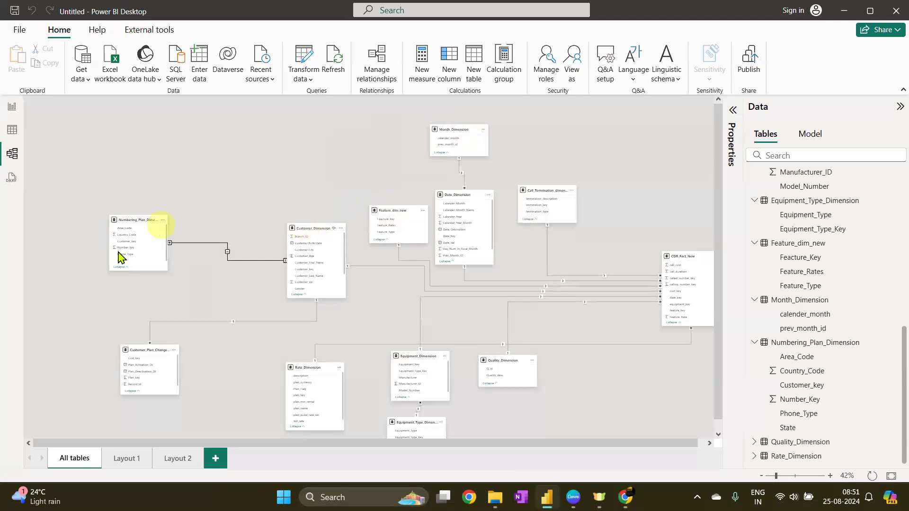
drag(134, 220, 247, 176)
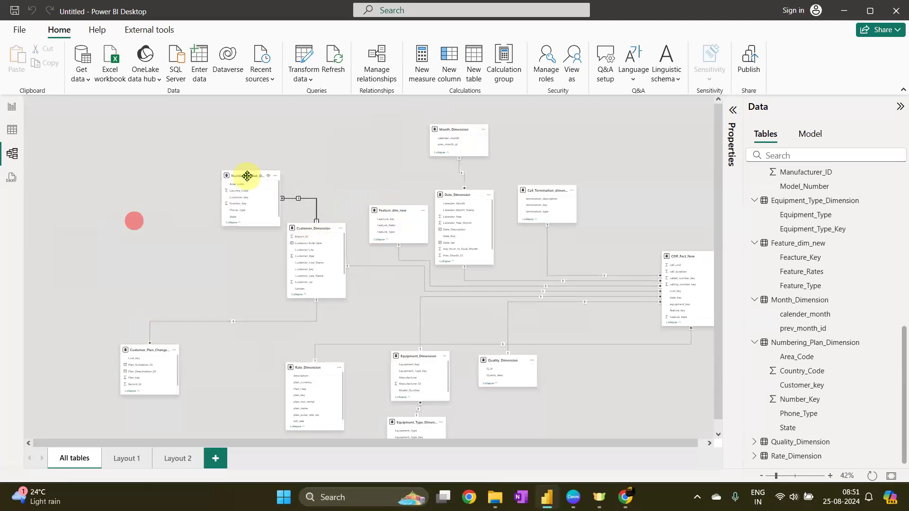
drag(152, 351, 219, 309)
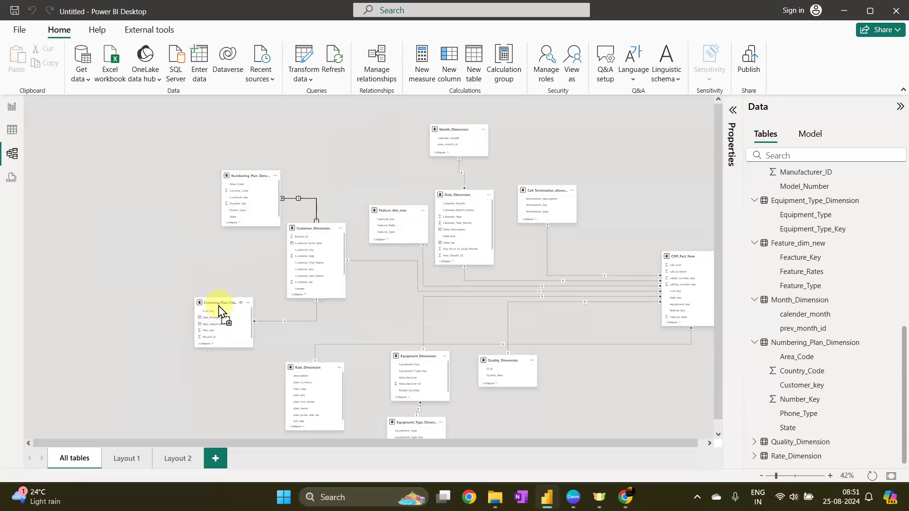
scroll(621, 174, down, 1)
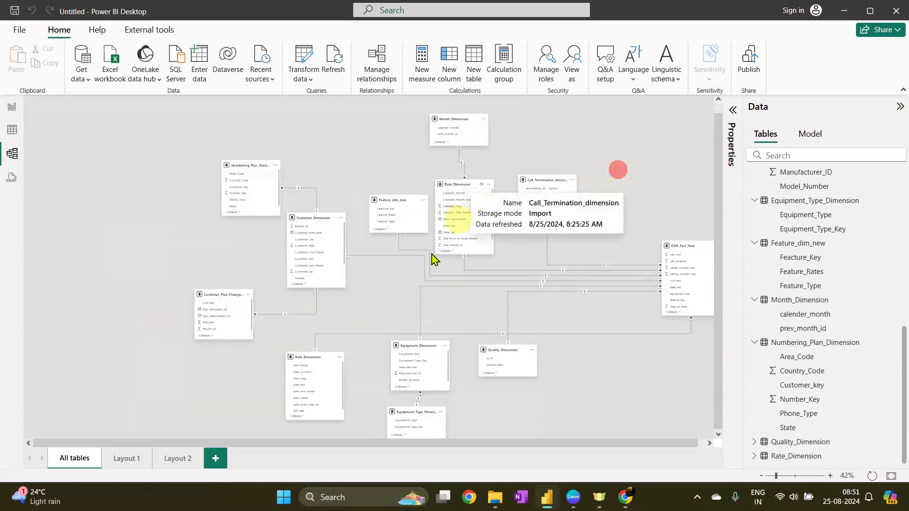
drag(320, 224, 313, 241)
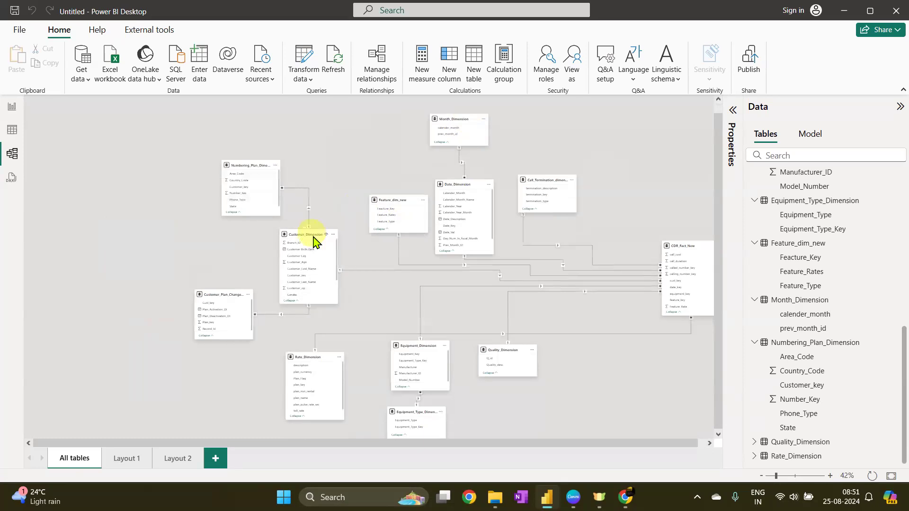
drag(682, 246, 614, 247)
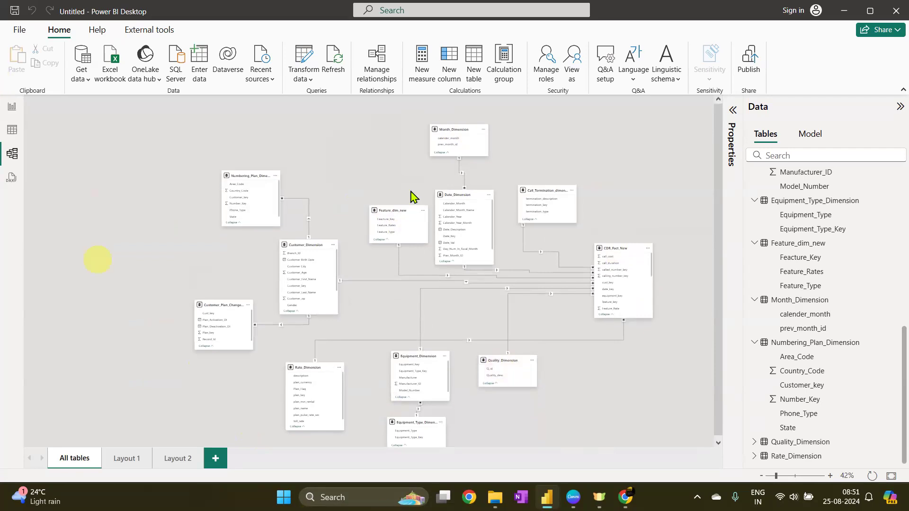
Save the report to the Desktop as a Power BI file named Telecom
click(19, 31)
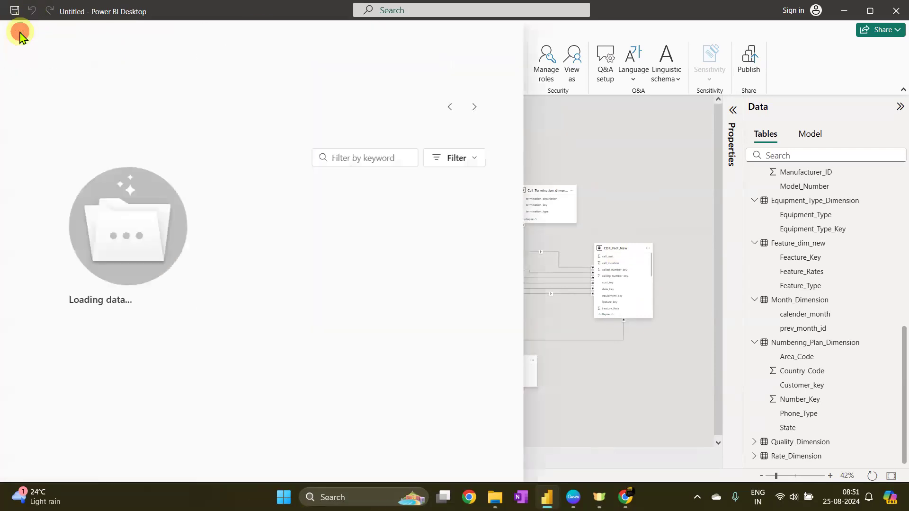
click(55, 121)
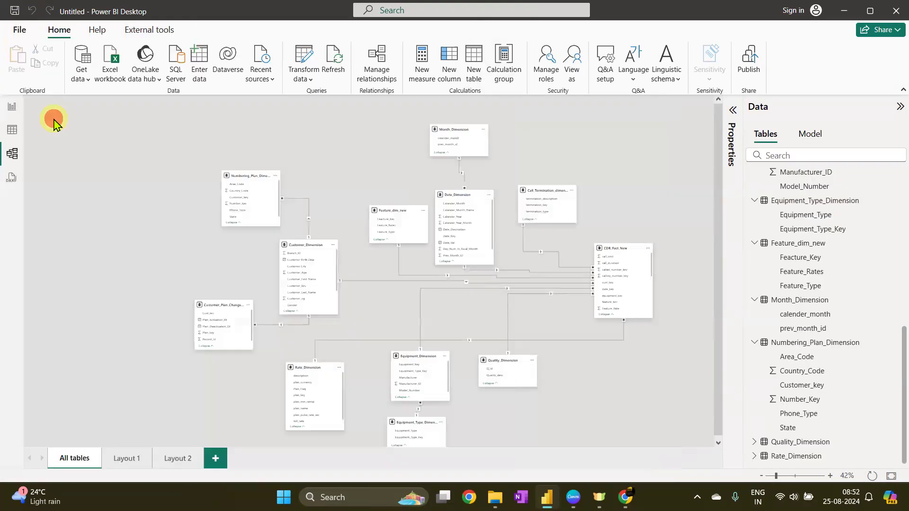
click(376, 356)
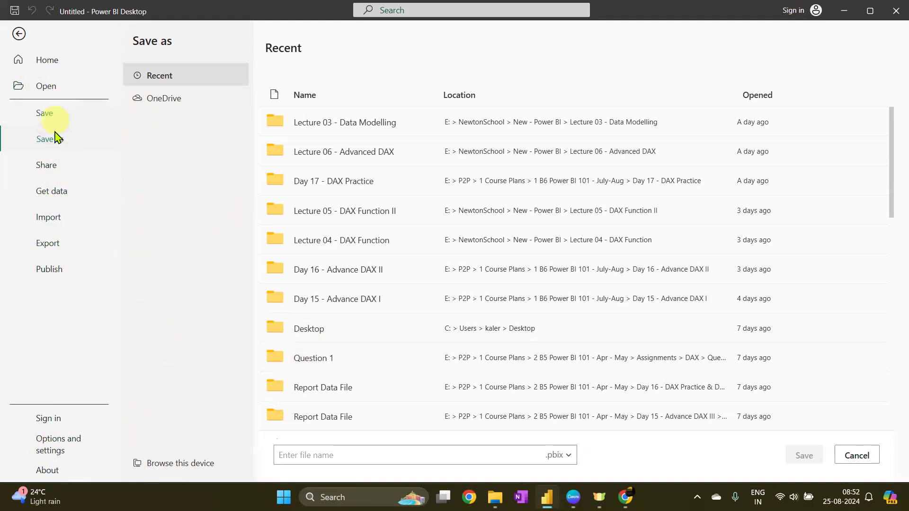
click(43, 114)
click(354, 366)
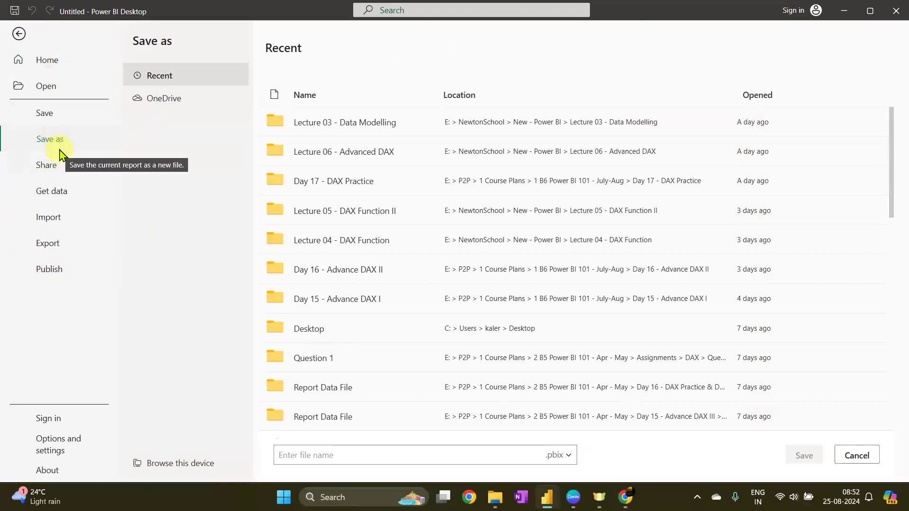
click(356, 457)
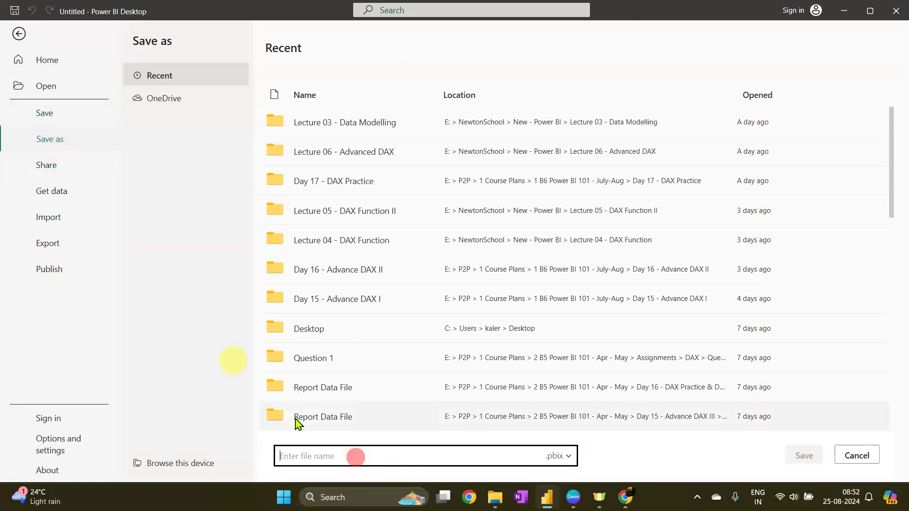
click(51, 116)
click(360, 356)
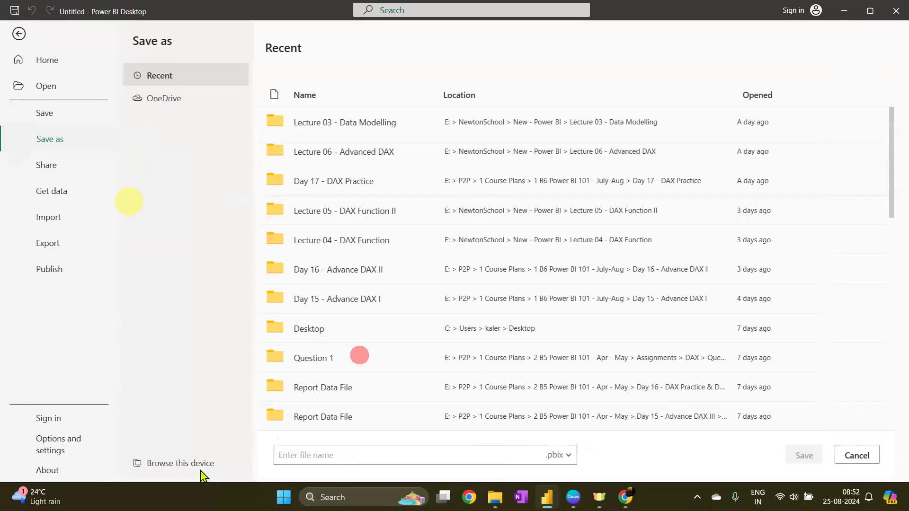
click(180, 464)
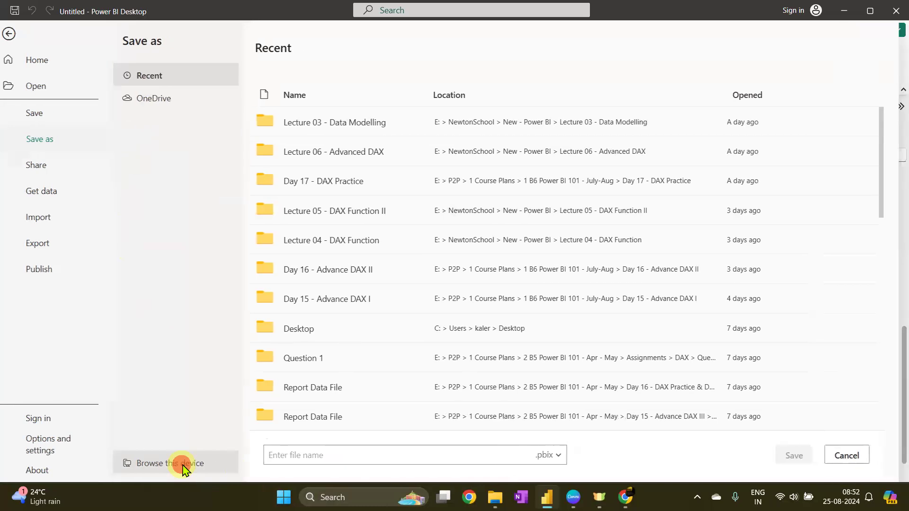
scroll(38, 122, up, 5)
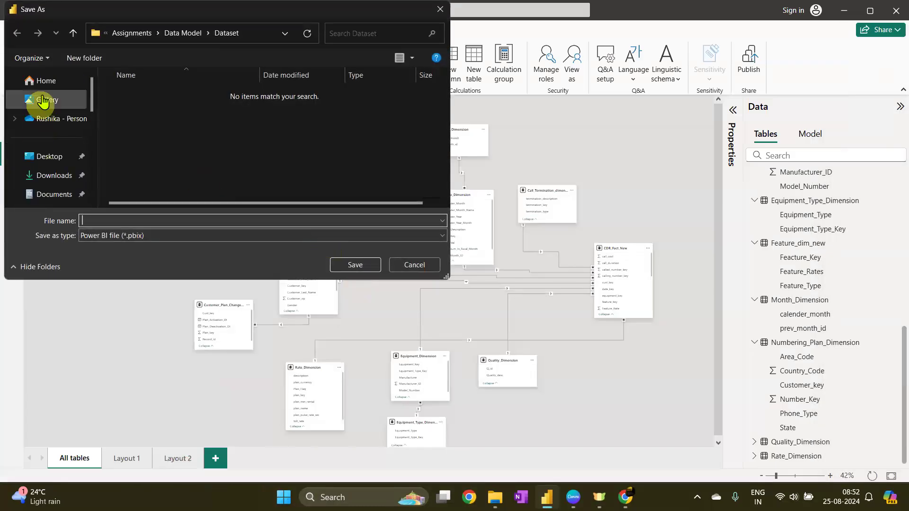
click(42, 157)
click(169, 219)
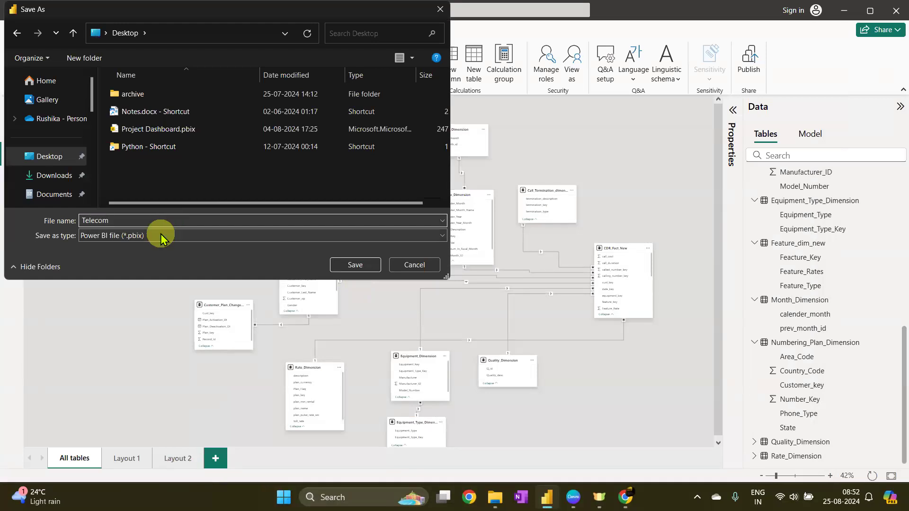
click(356, 265)
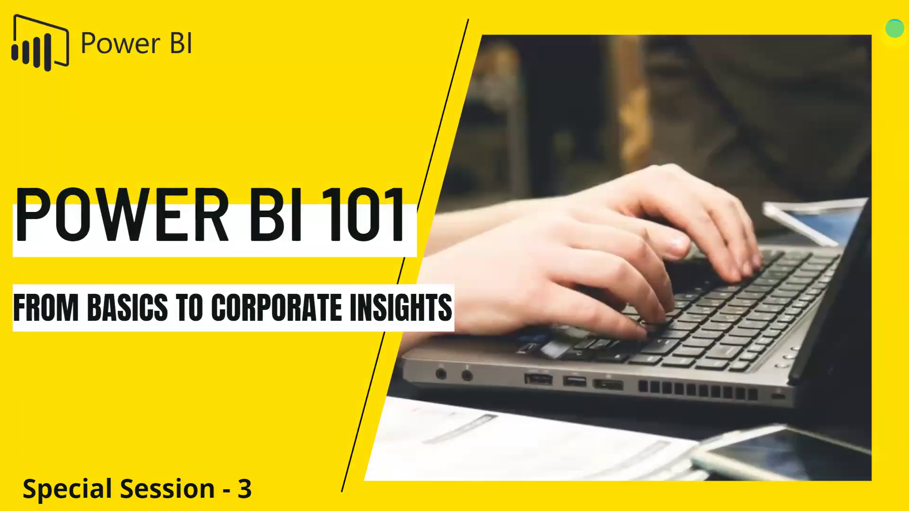
click(660, 451)
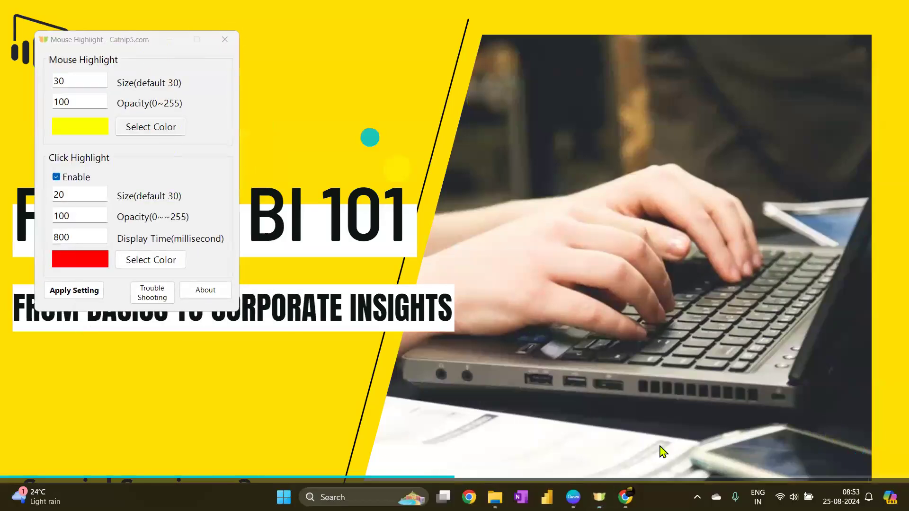
click(170, 40)
click(881, 495)
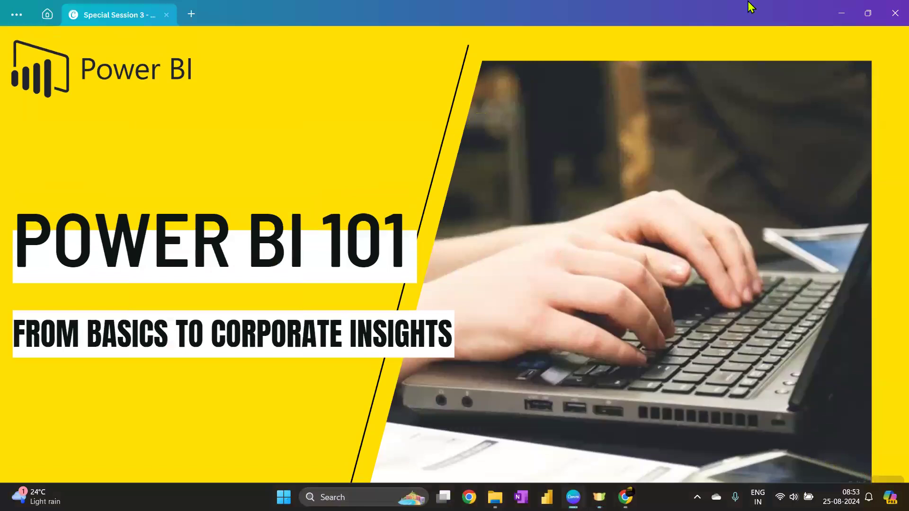
click(842, 12)
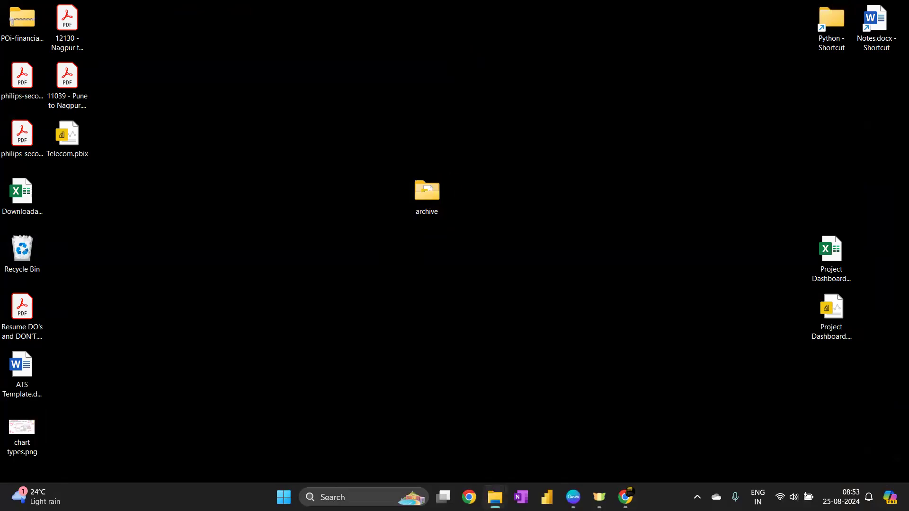
Open the archive folder in File Explorer and browse its dimension and fact CSV files
drag(19, 139, 514, 6)
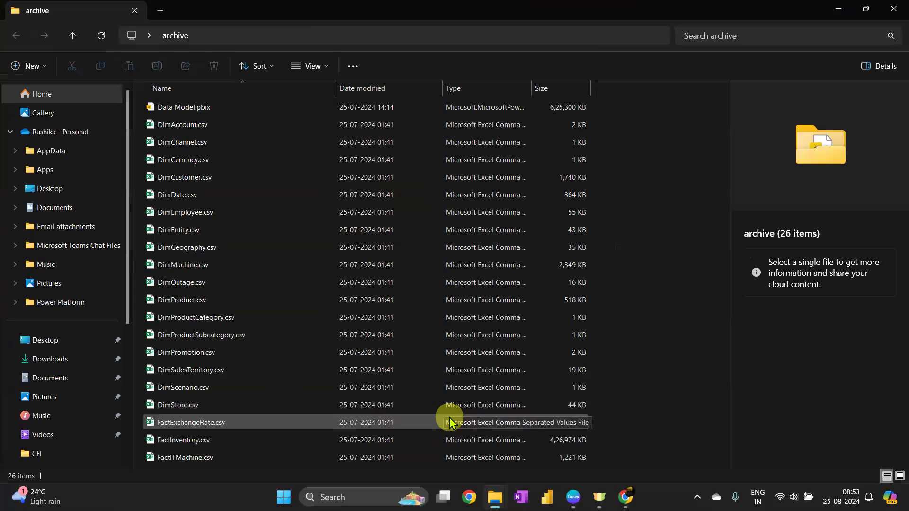
click(183, 125)
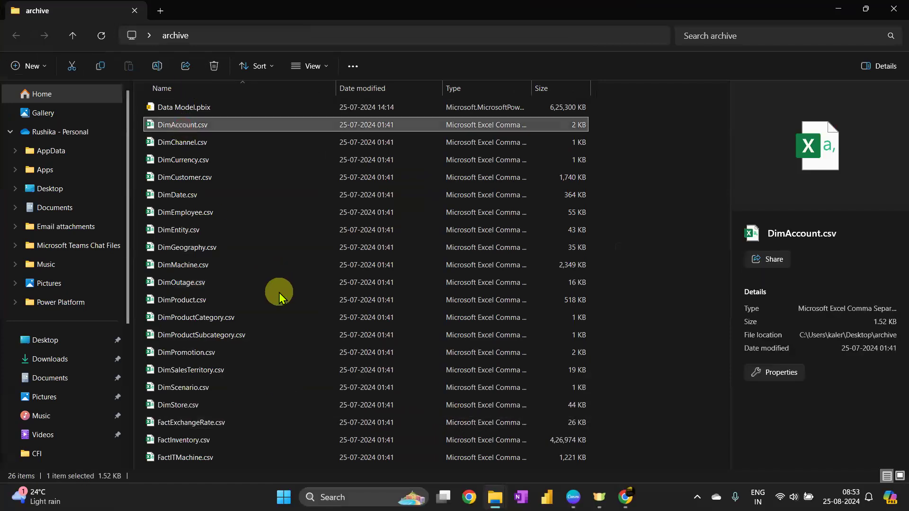
click(192, 458)
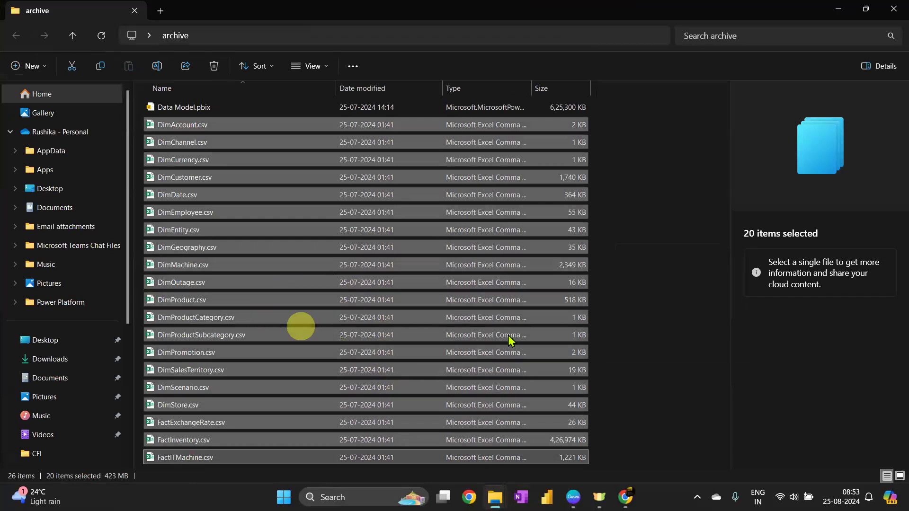
click(690, 235)
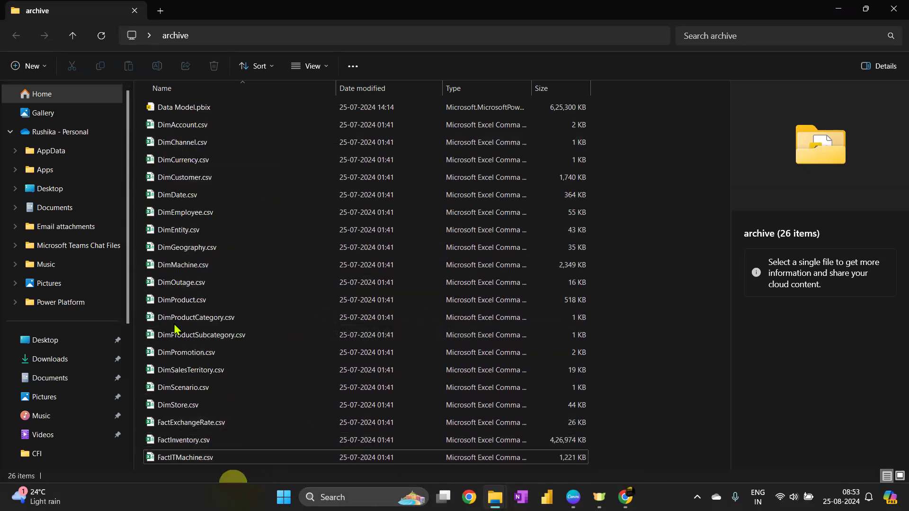
click(202, 428)
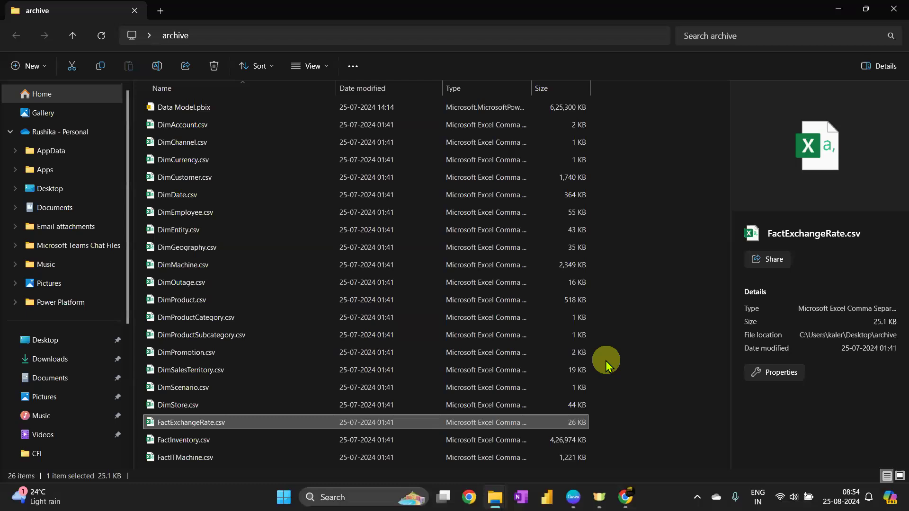
click(187, 211)
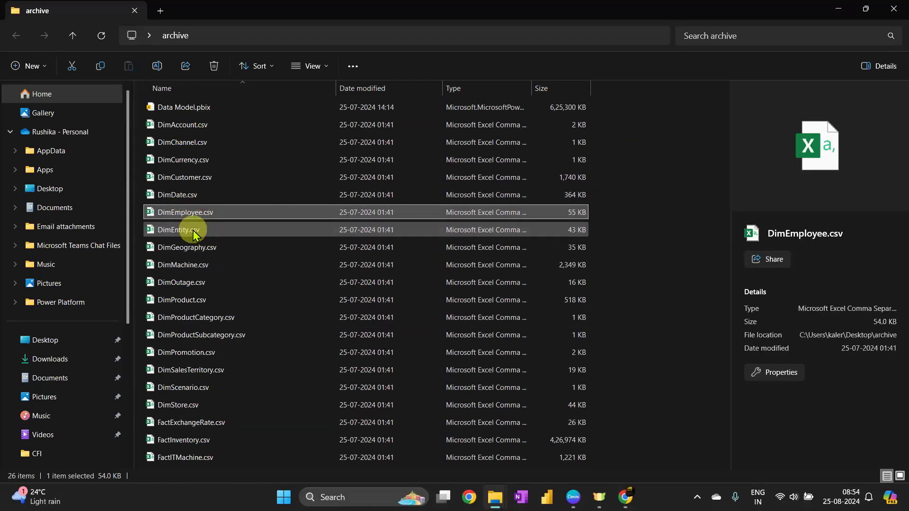
click(192, 229)
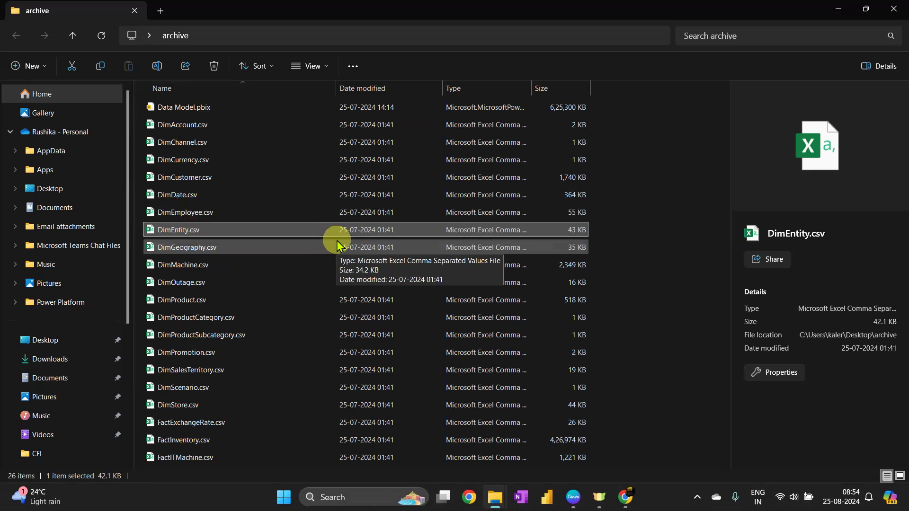
Switch to Power BI Desktop and reopen the recent Telecom.pbix report from the Desktop
click(194, 440)
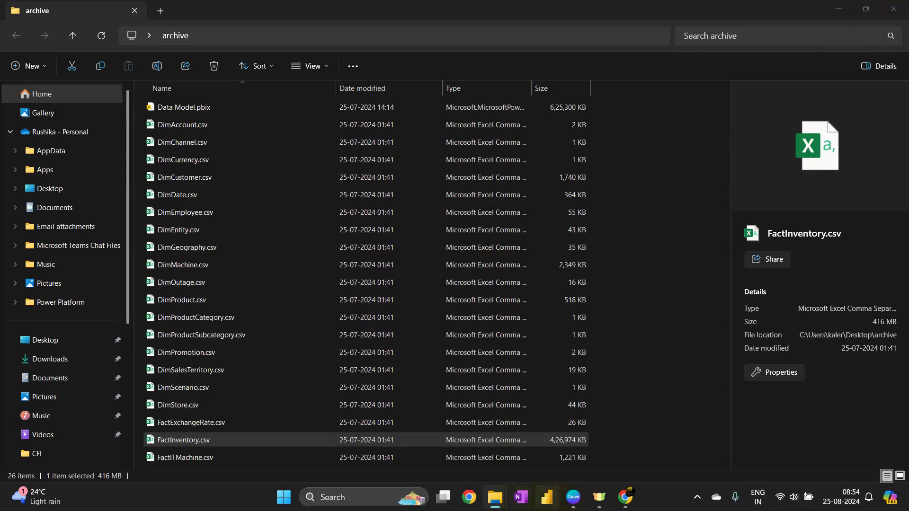
click(547, 498)
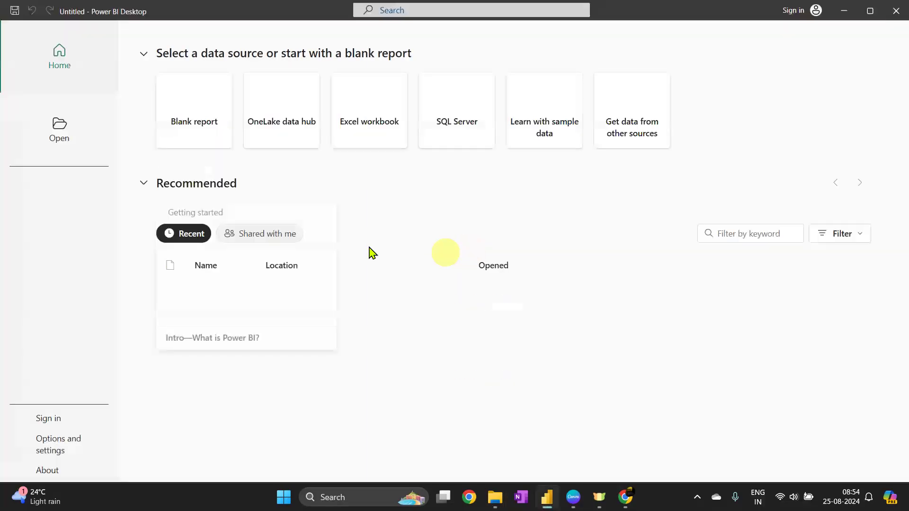
click(198, 112)
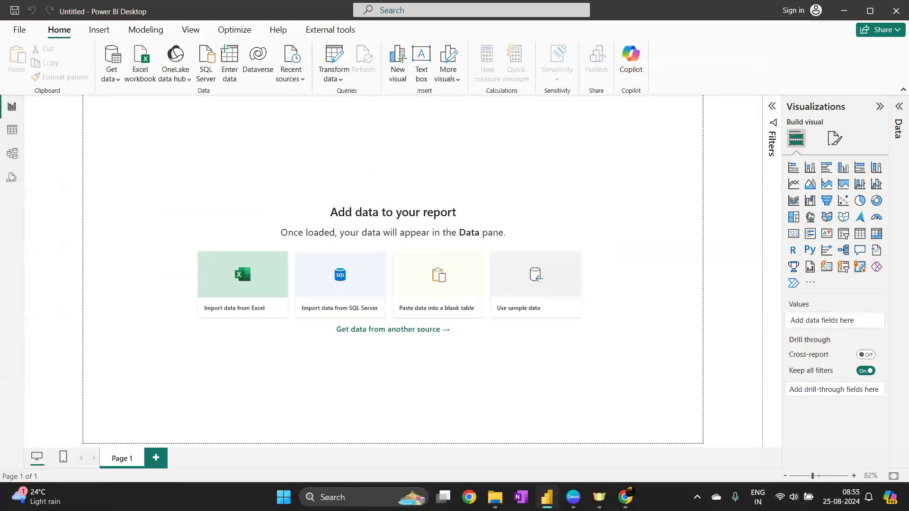
key(XF86AudioLowerVolume)
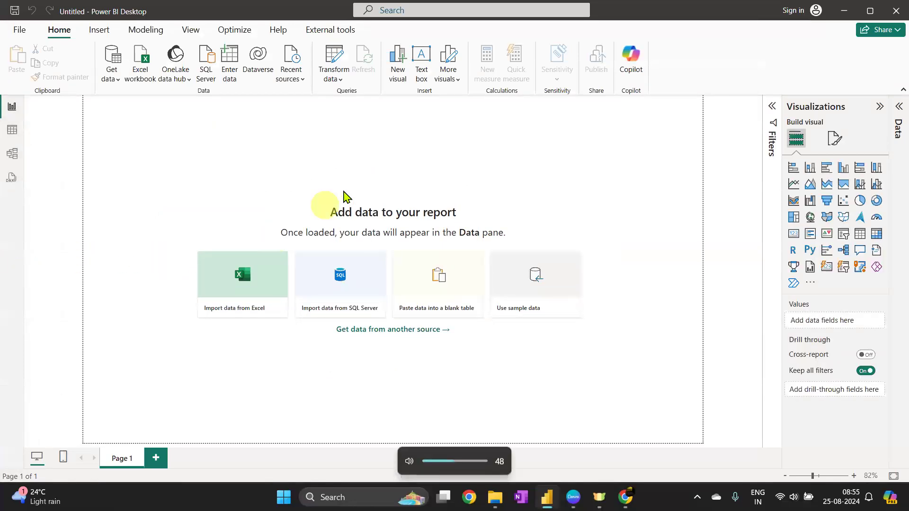
click(367, 156)
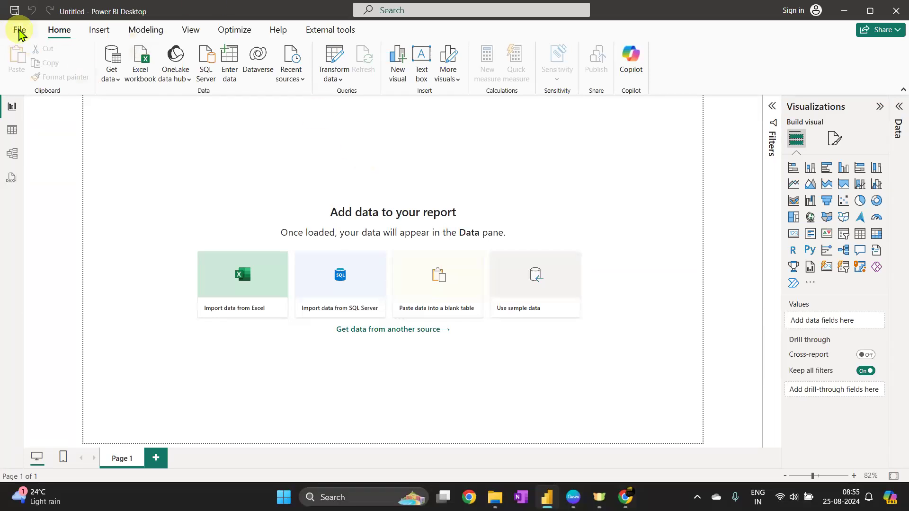
click(19, 30)
scroll(474, 293, down, 3)
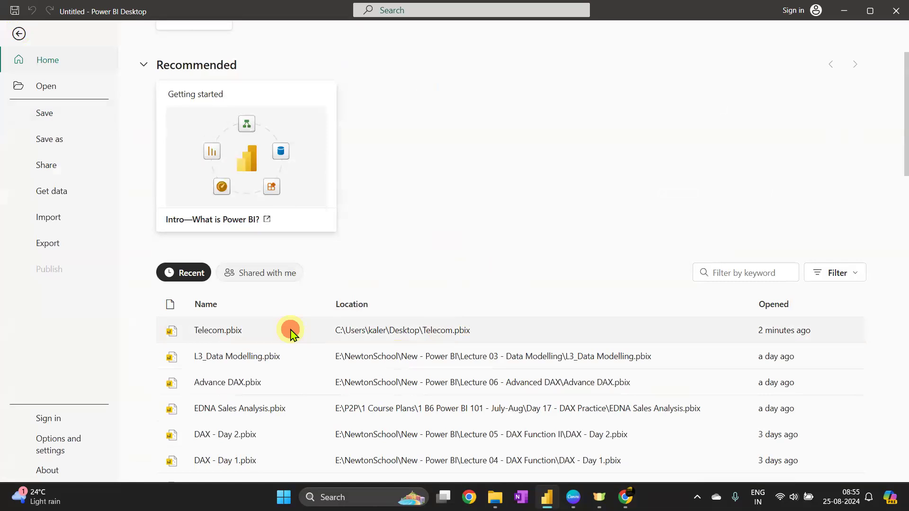
click(213, 331)
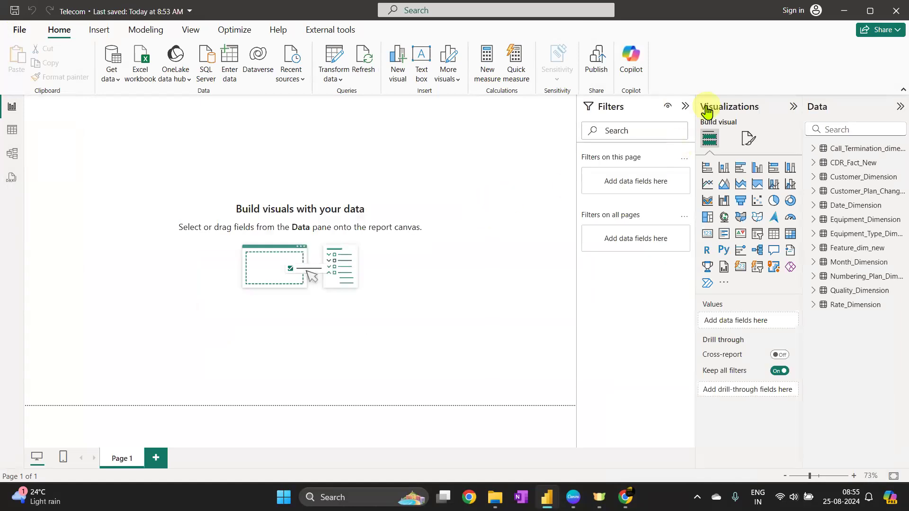
Widen the Data pane and delete the Quality_Dimension table from the model
click(685, 106)
drag(804, 128, 726, 136)
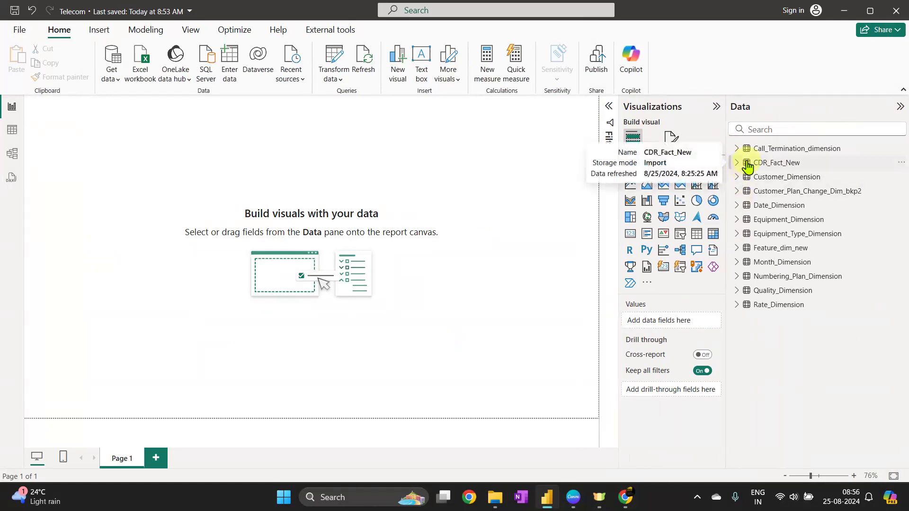
right_click(777, 295)
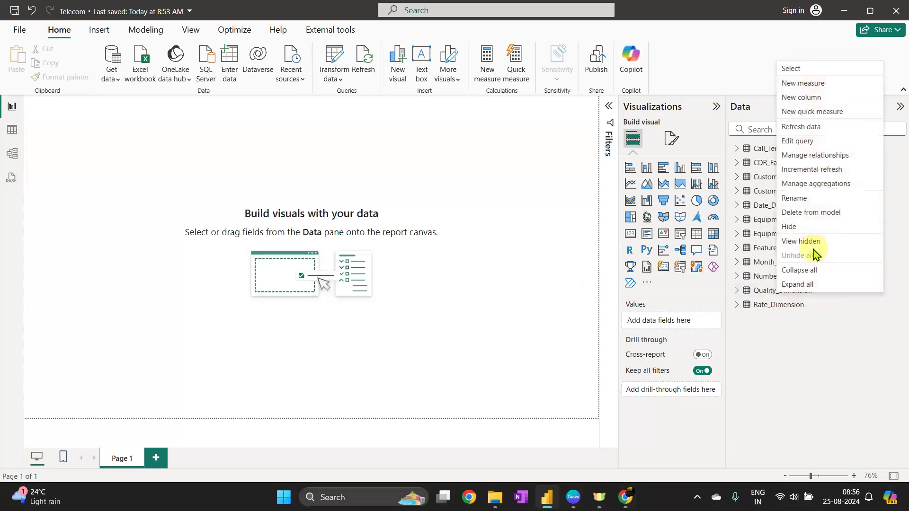
click(801, 212)
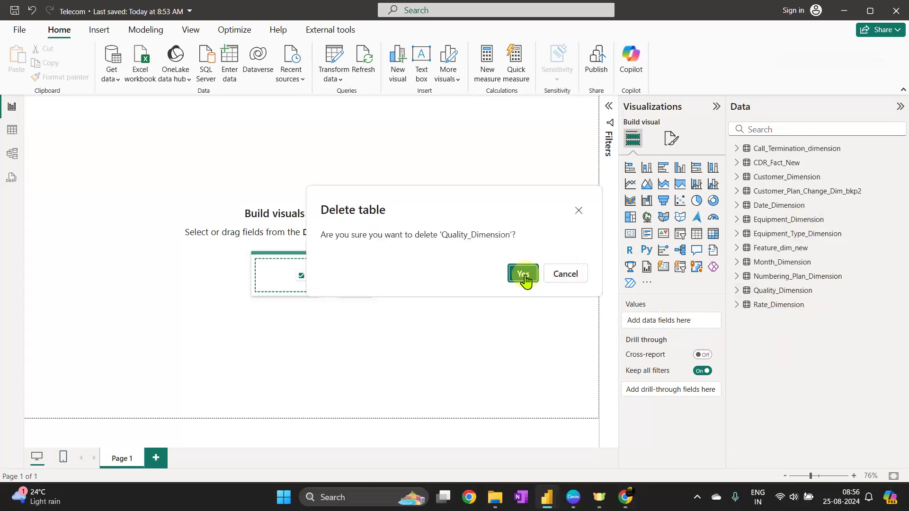
click(523, 275)
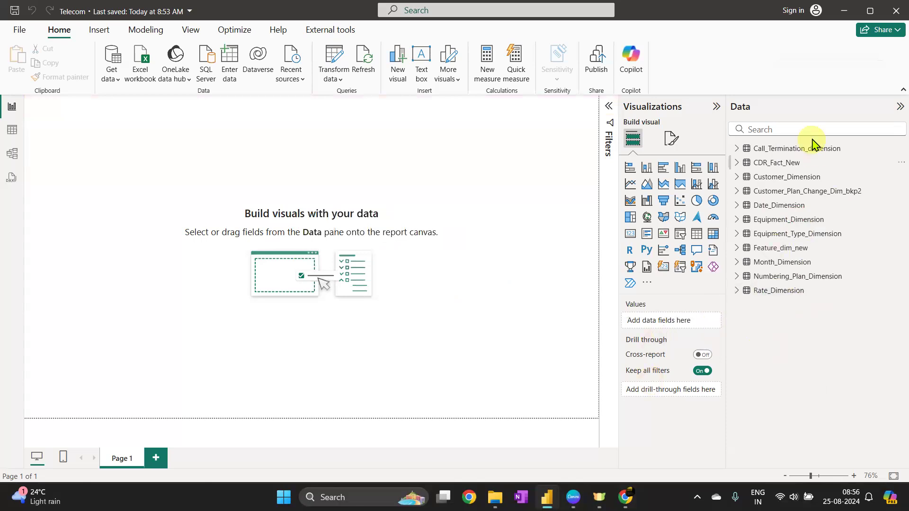
In model view, load the Quality table from the recent telecom.xlsx source and place its card below the fact table
click(14, 159)
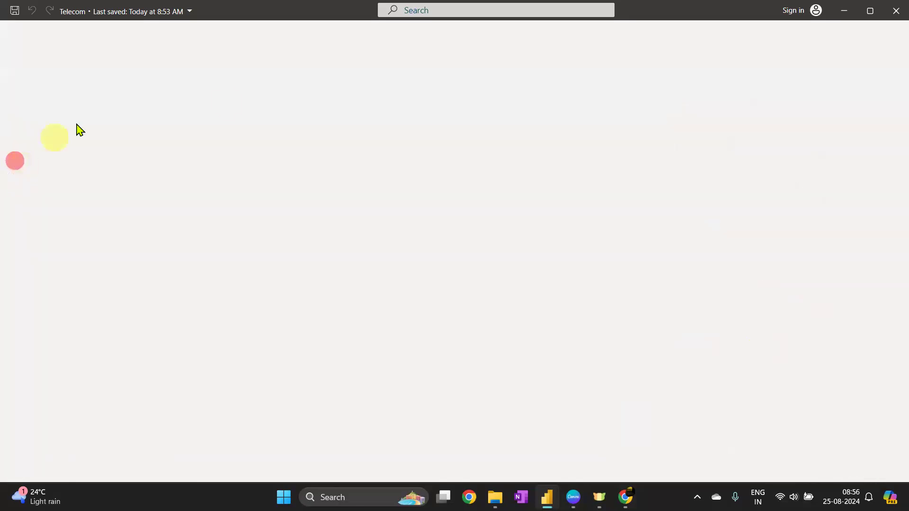
click(425, 447)
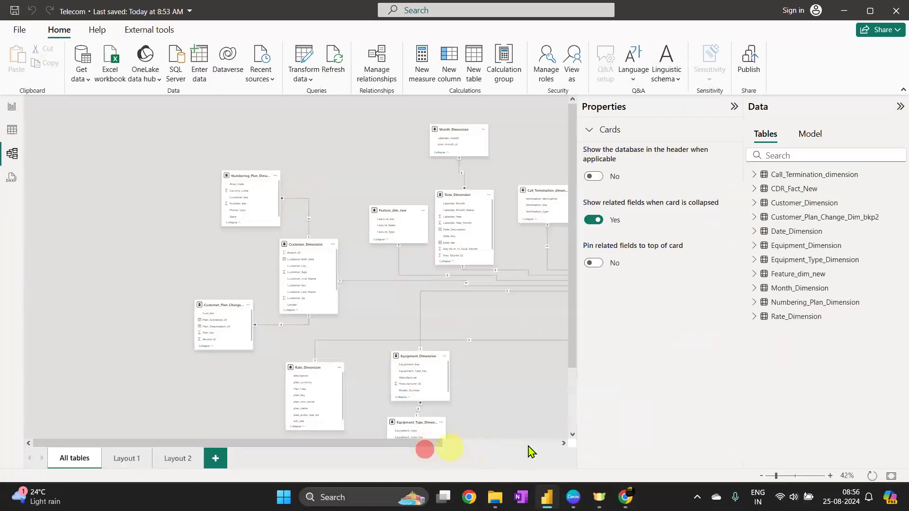
drag(530, 452, 599, 451)
drag(379, 351, 350, 333)
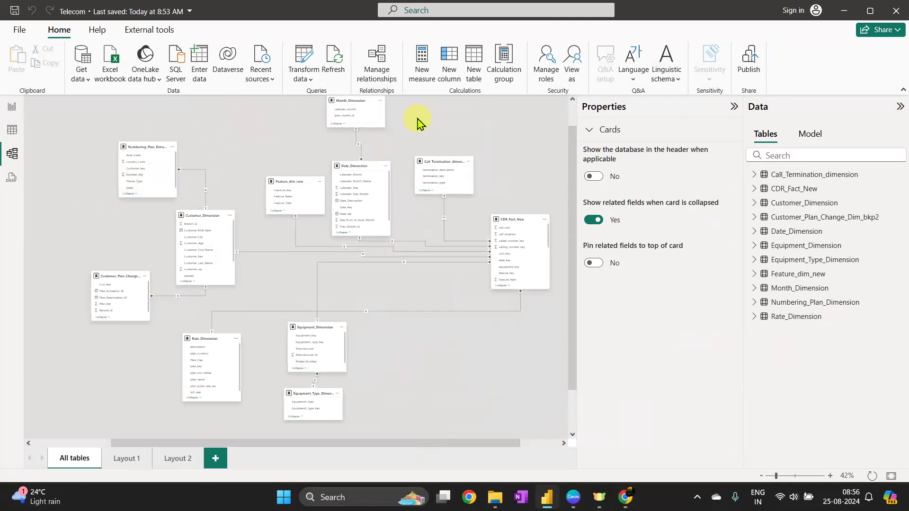
click(260, 81)
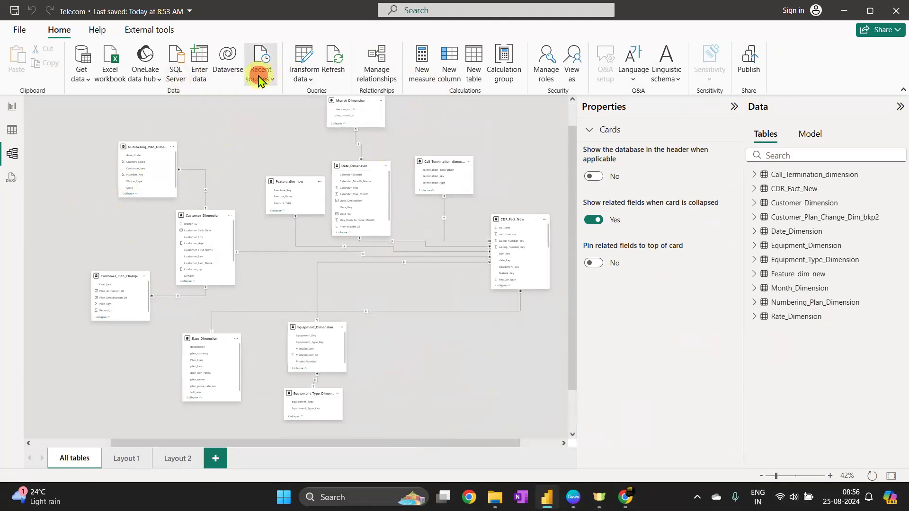
click(293, 119)
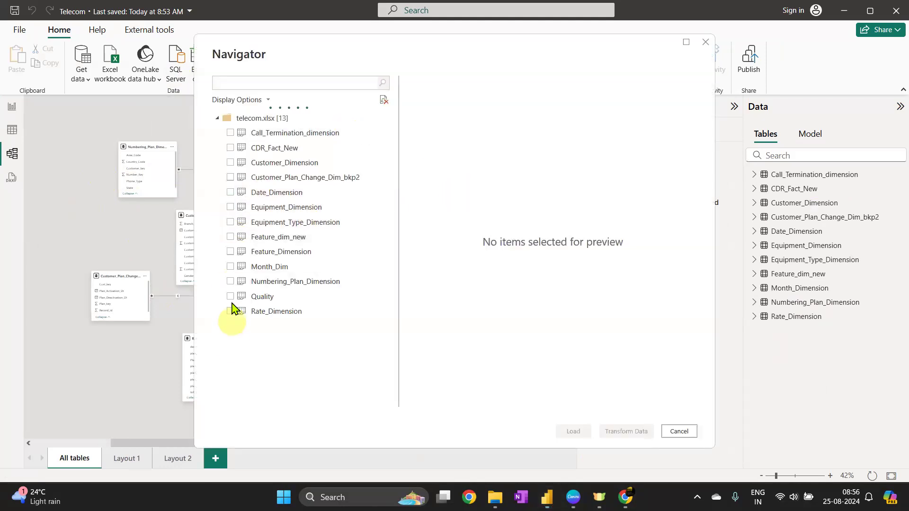
click(230, 297)
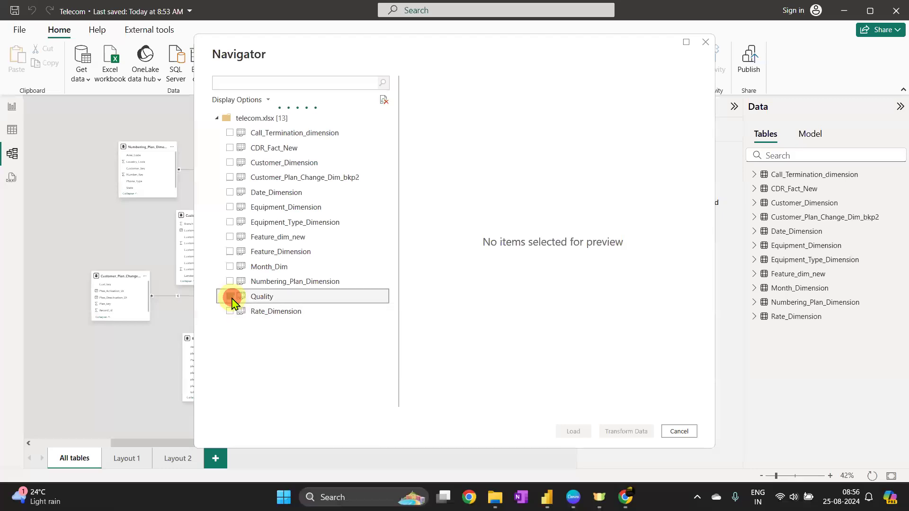
click(574, 432)
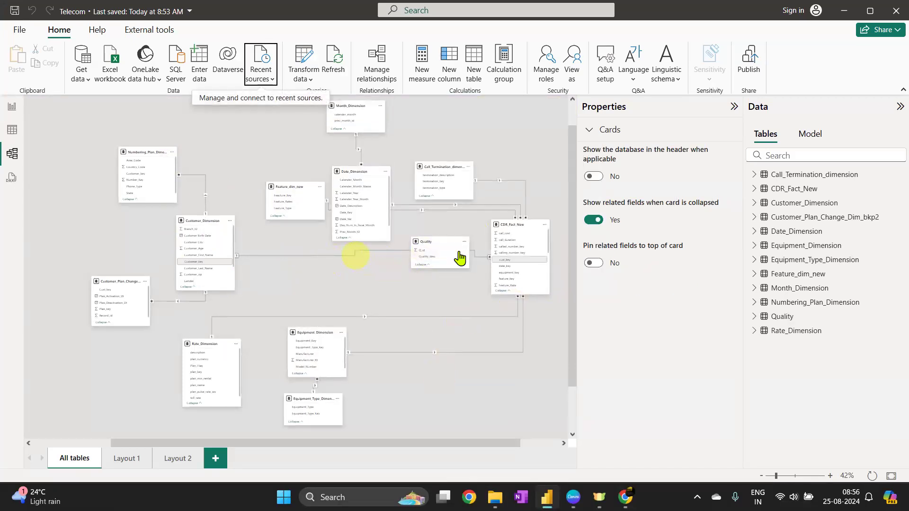
drag(426, 241, 408, 382)
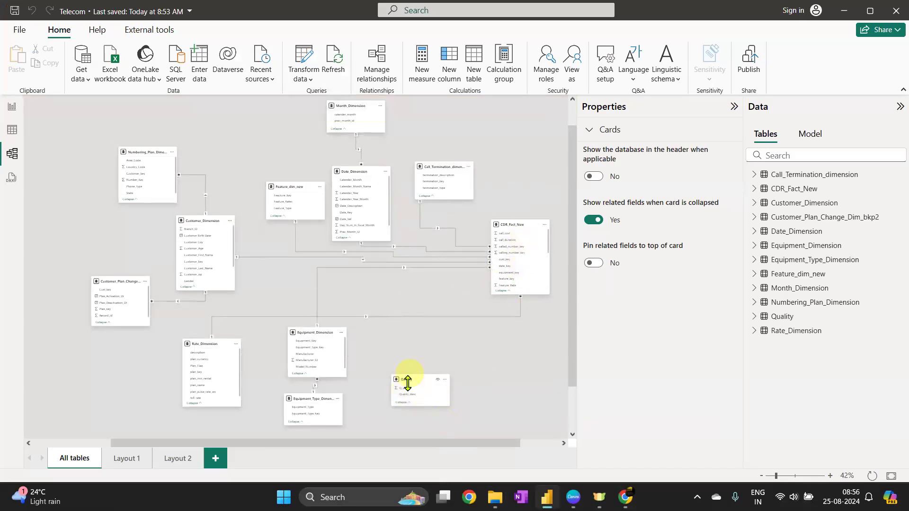
Create a new relationship from CDR_Fact_New's Quality_Id column to the Quality table's Q_id column
click(377, 62)
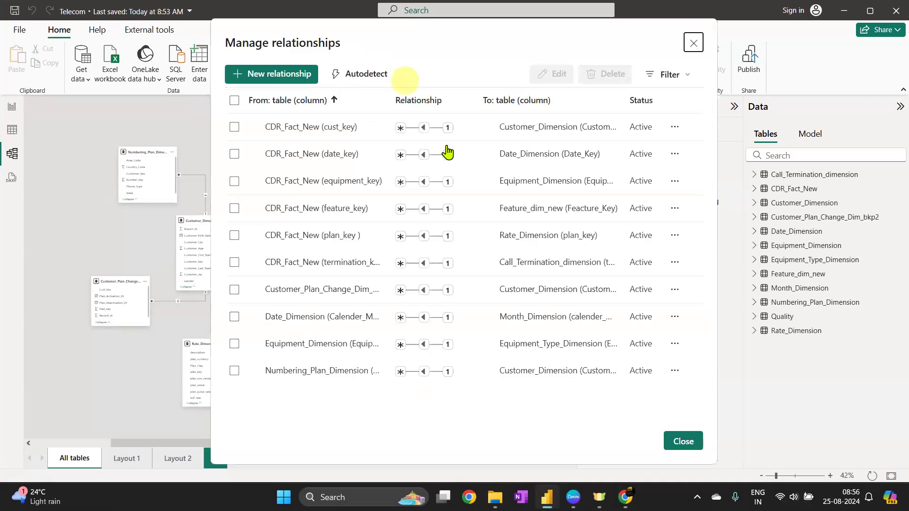
click(300, 72)
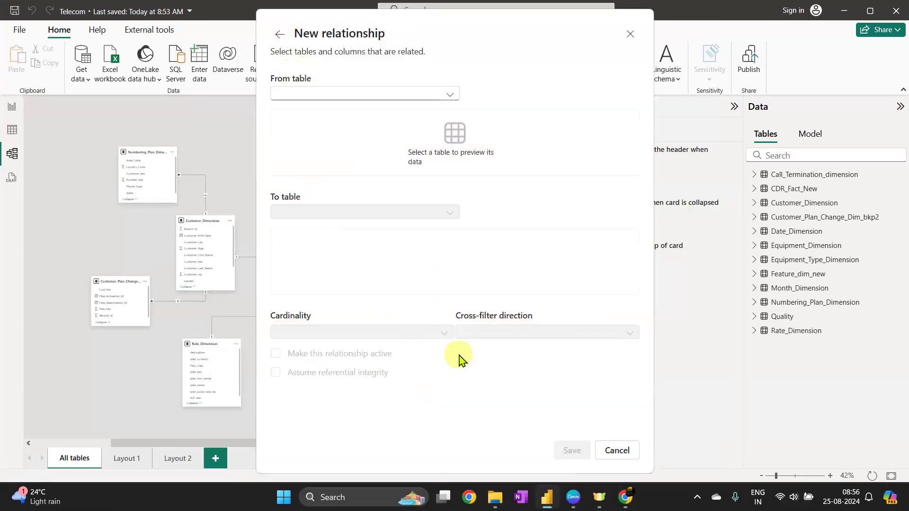
click(371, 94)
click(356, 121)
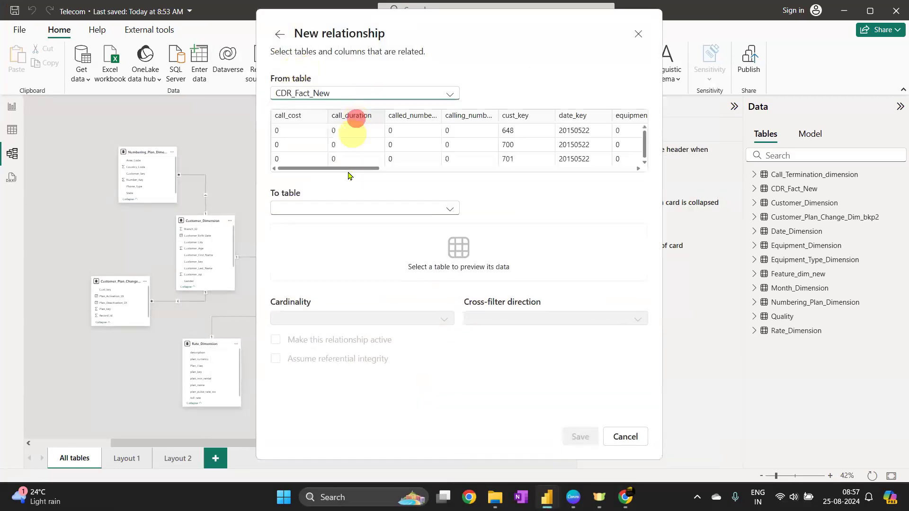
drag(369, 169, 456, 169)
drag(609, 176, 630, 166)
drag(559, 176, 430, 180)
click(400, 126)
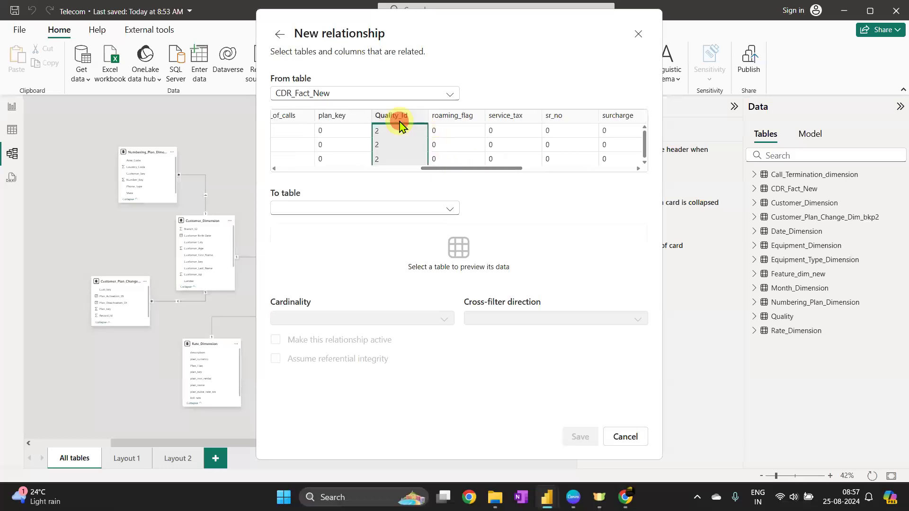
click(339, 208)
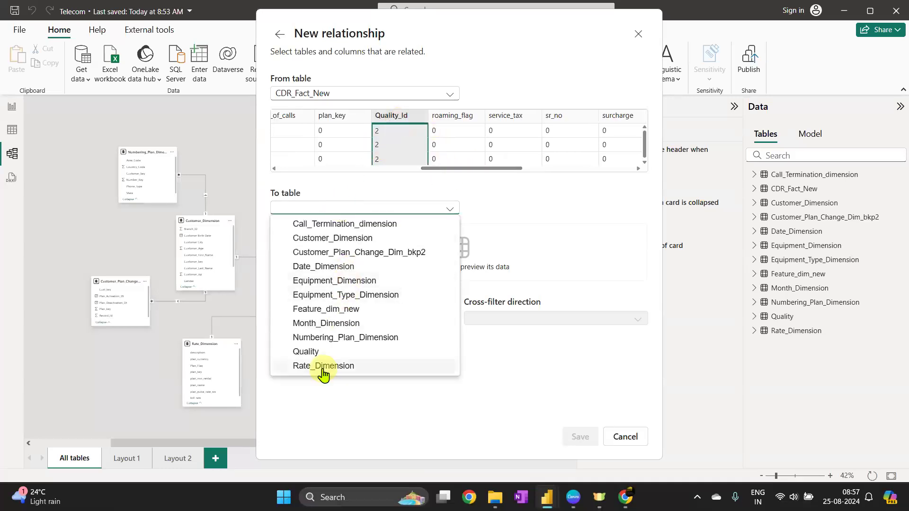
click(325, 351)
click(286, 231)
click(584, 441)
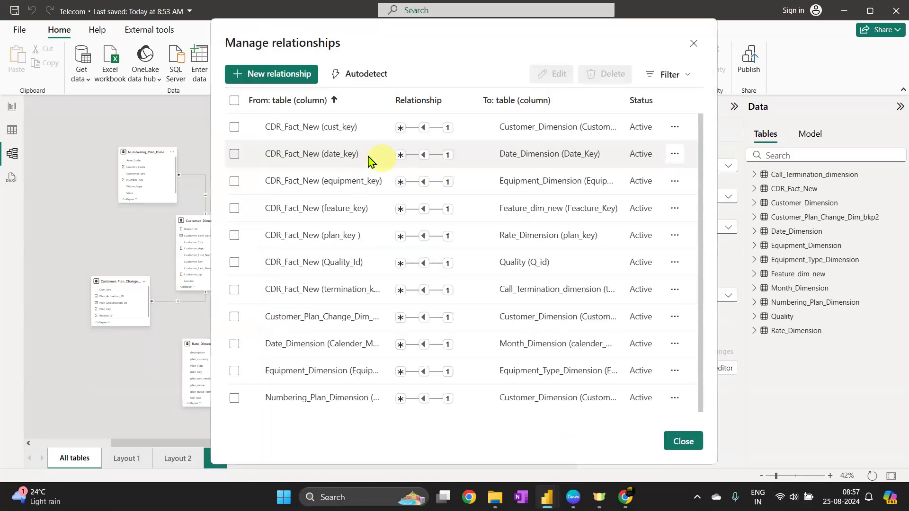
click(684, 442)
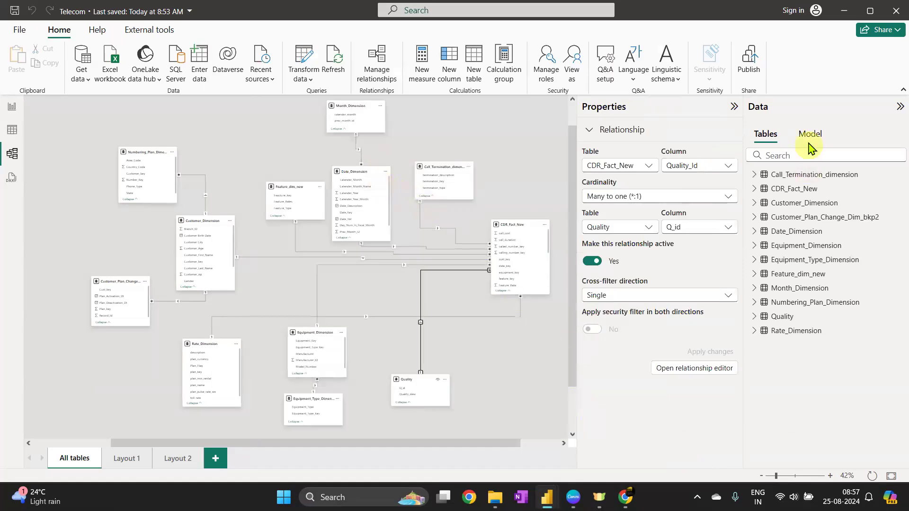
click(734, 107)
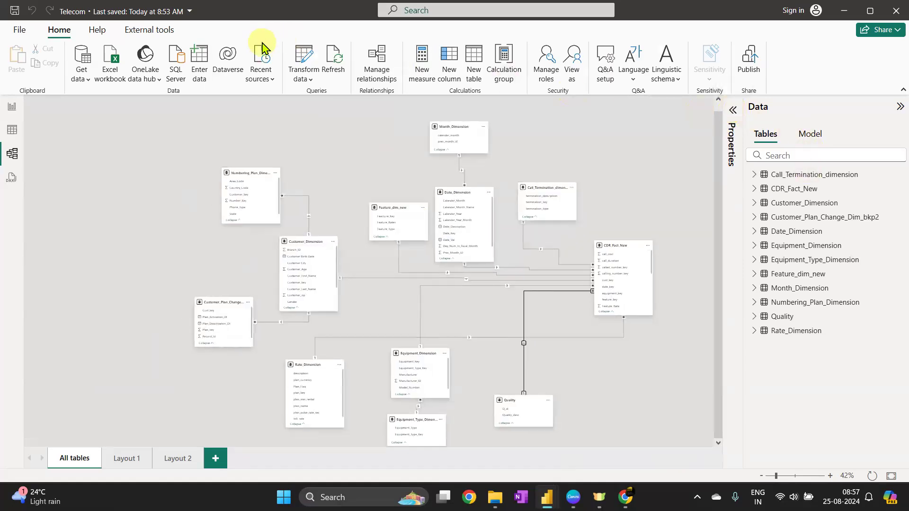
click(258, 78)
click(301, 125)
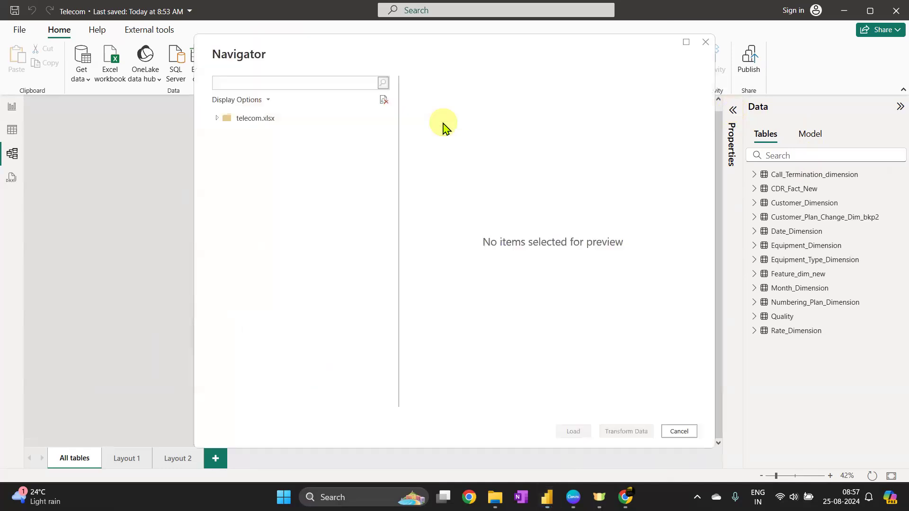
click(228, 119)
click(215, 120)
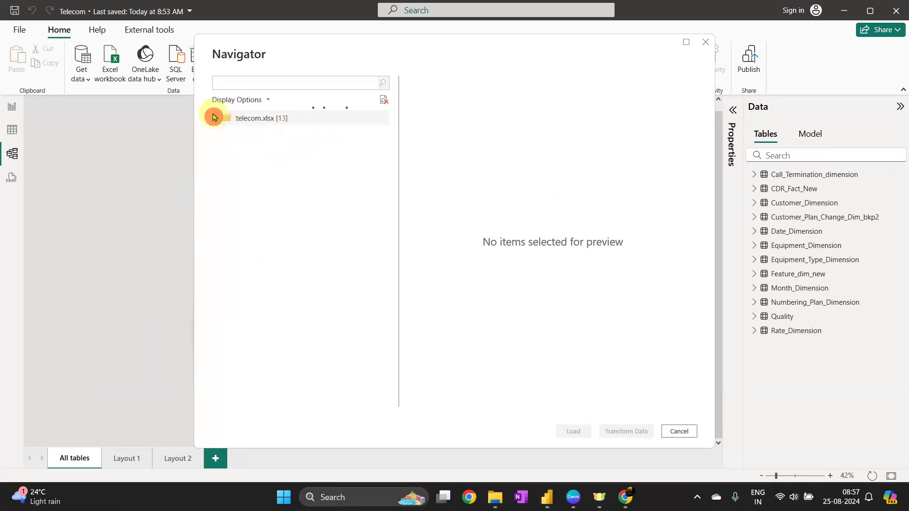
click(214, 118)
click(230, 133)
click(234, 148)
click(229, 162)
click(230, 182)
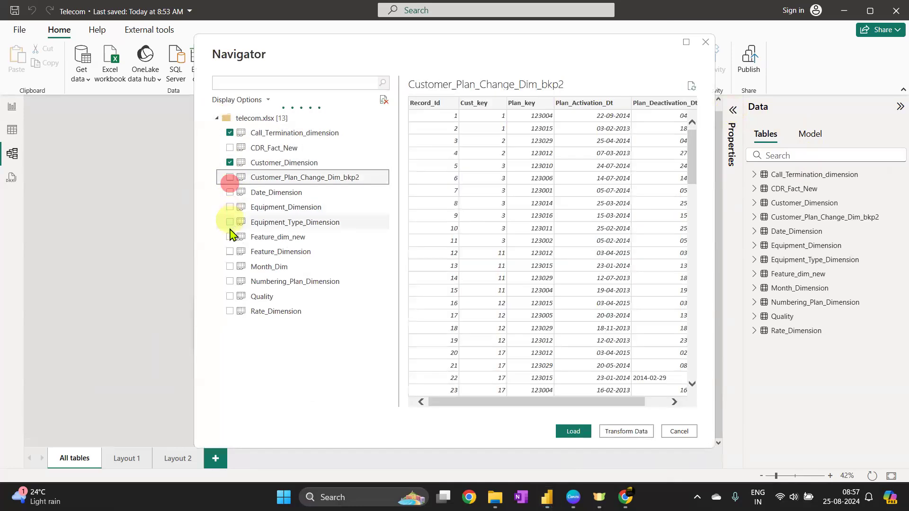
click(231, 223)
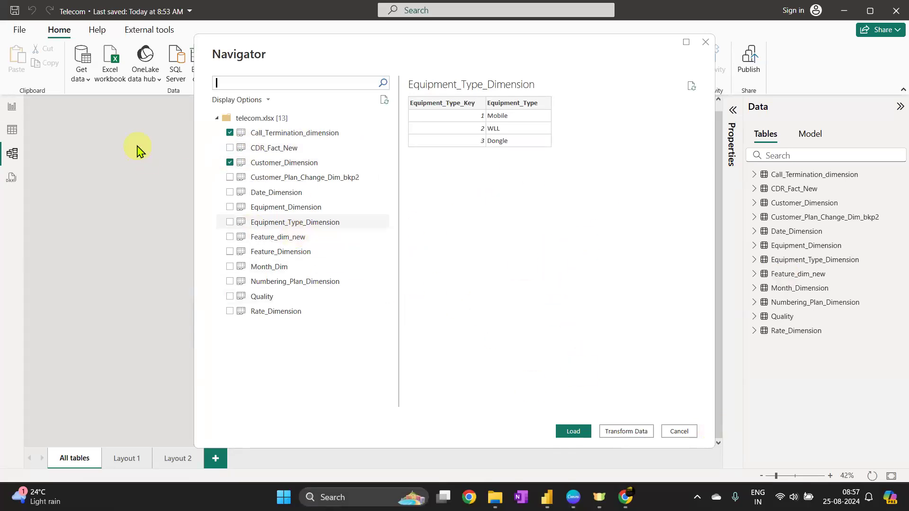
click(230, 148)
click(230, 177)
click(230, 177)
click(230, 162)
click(230, 148)
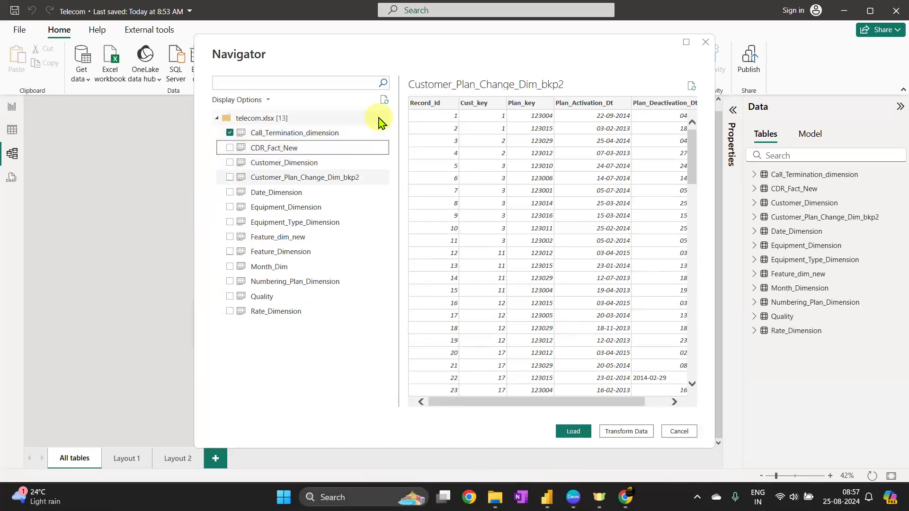
click(265, 419)
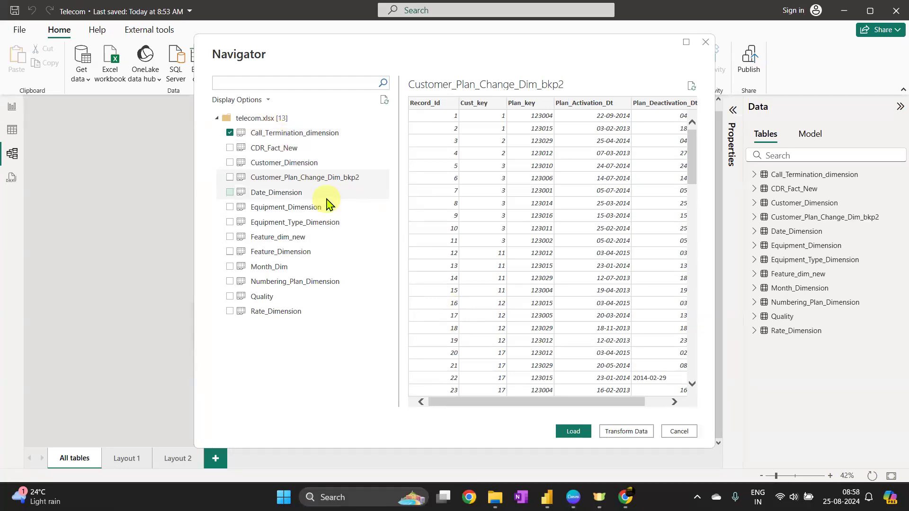
click(683, 432)
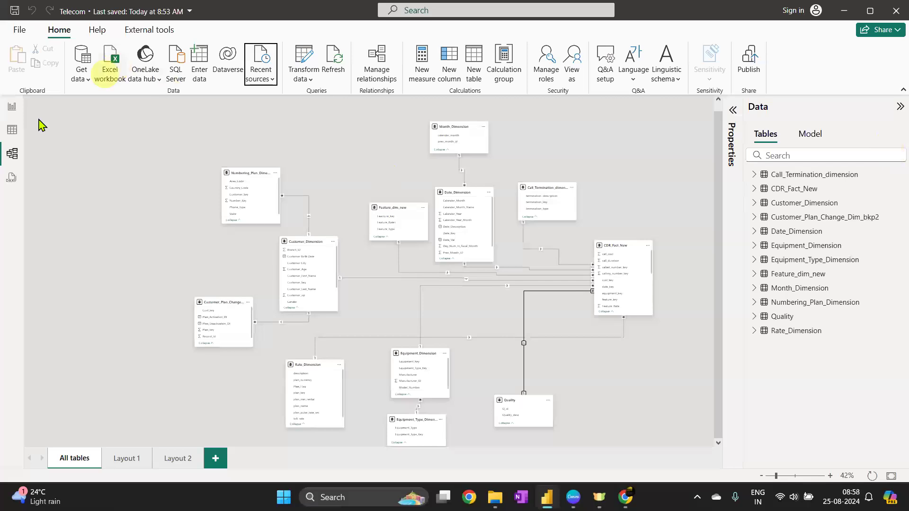
click(12, 112)
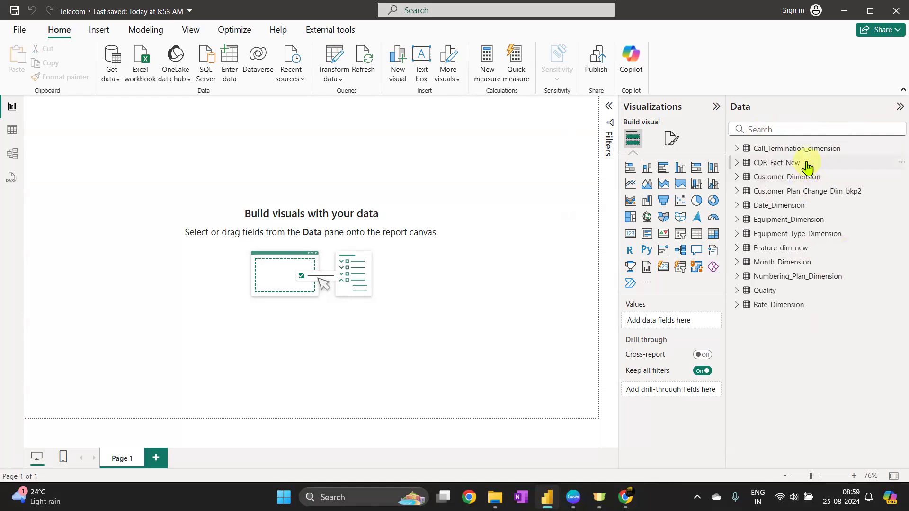
Look over the tables and model diagram, then close the Telecom report without saving changes
mouse_move(807, 167)
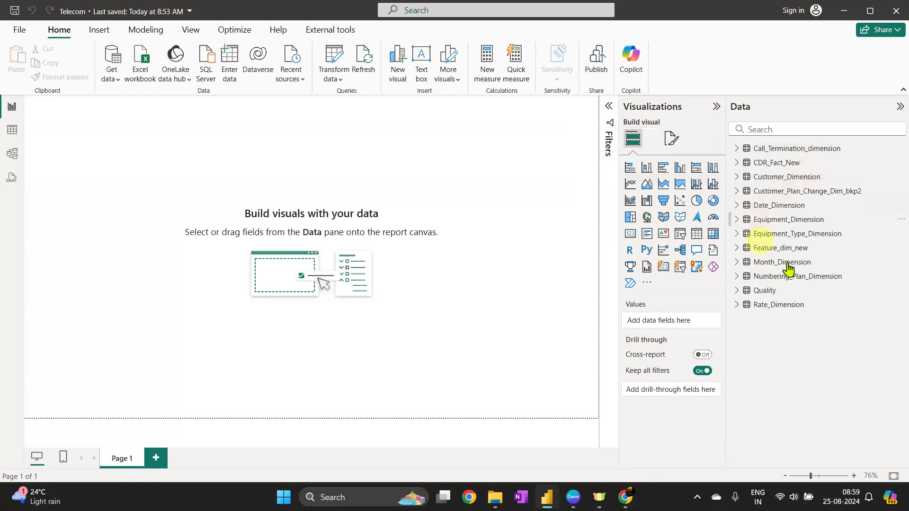
mouse_move(843, 279)
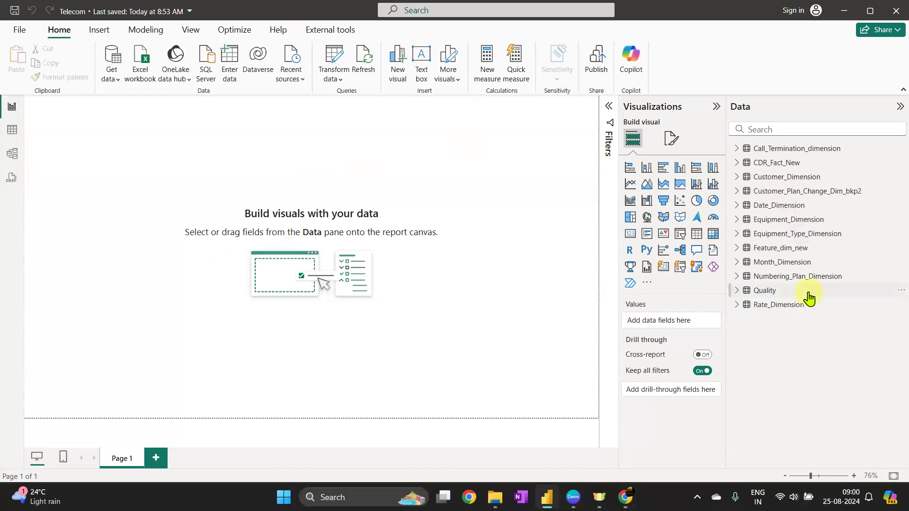
mouse_move(809, 298)
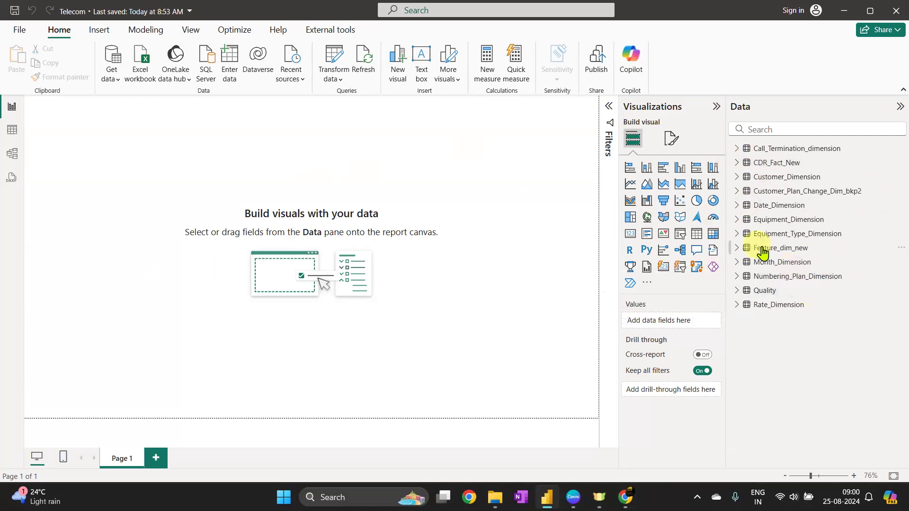
click(13, 133)
click(13, 153)
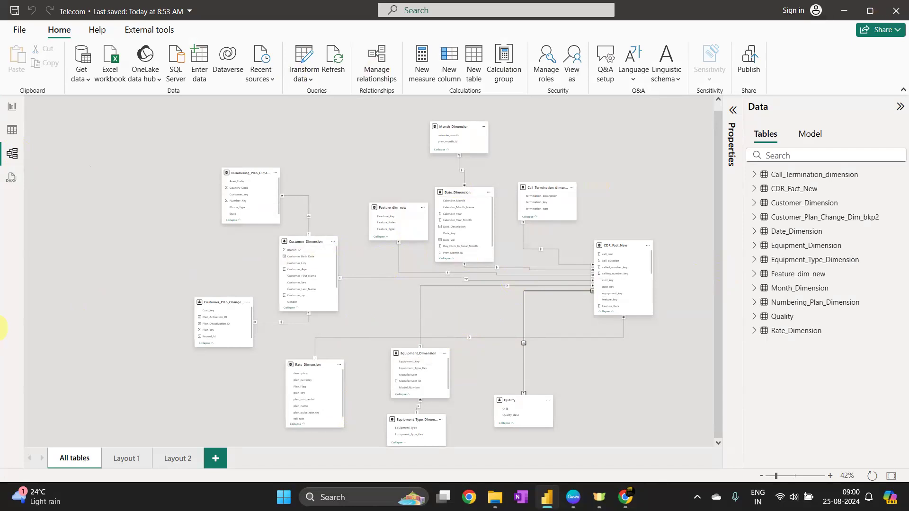
click(897, 10)
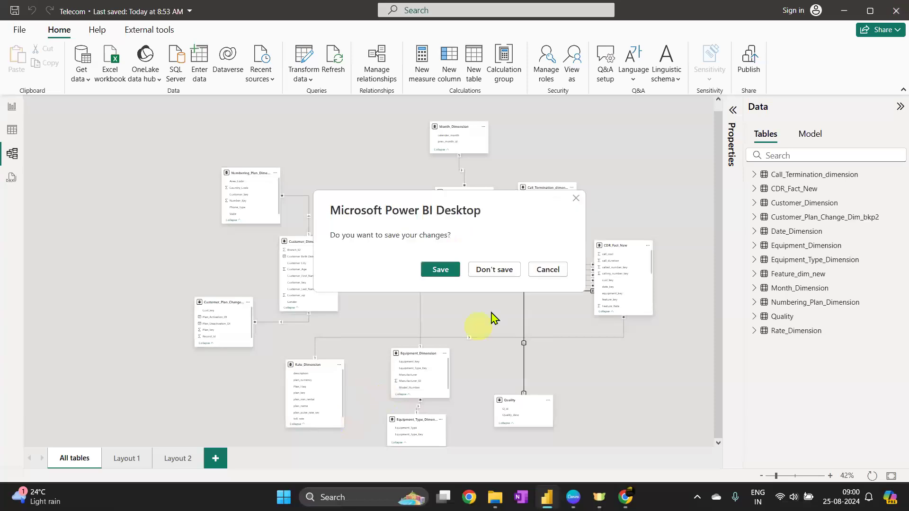
click(500, 268)
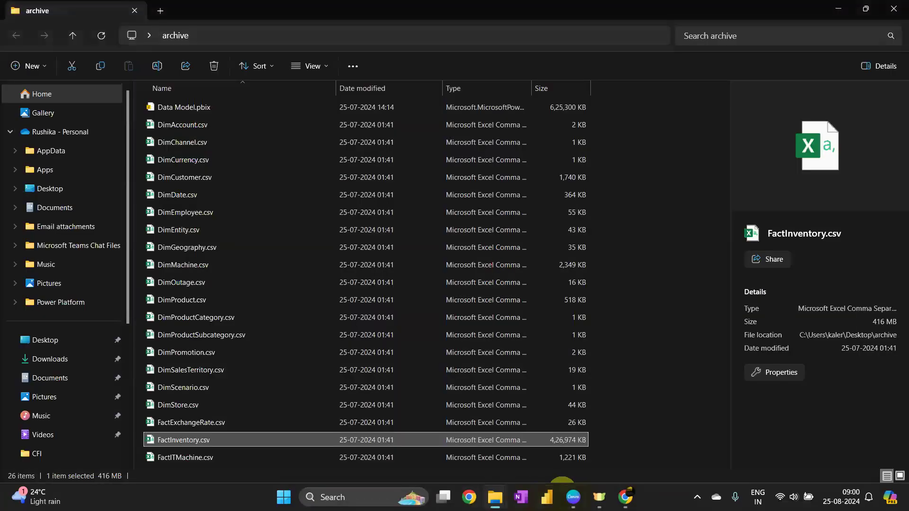
Open Power BI Desktop from the archive folder and start a blank report
double_click(559, 110)
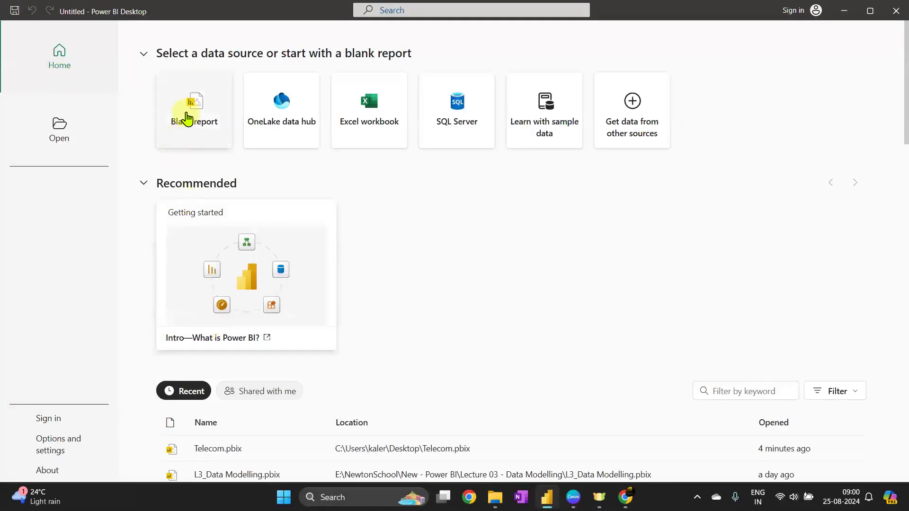
click(189, 101)
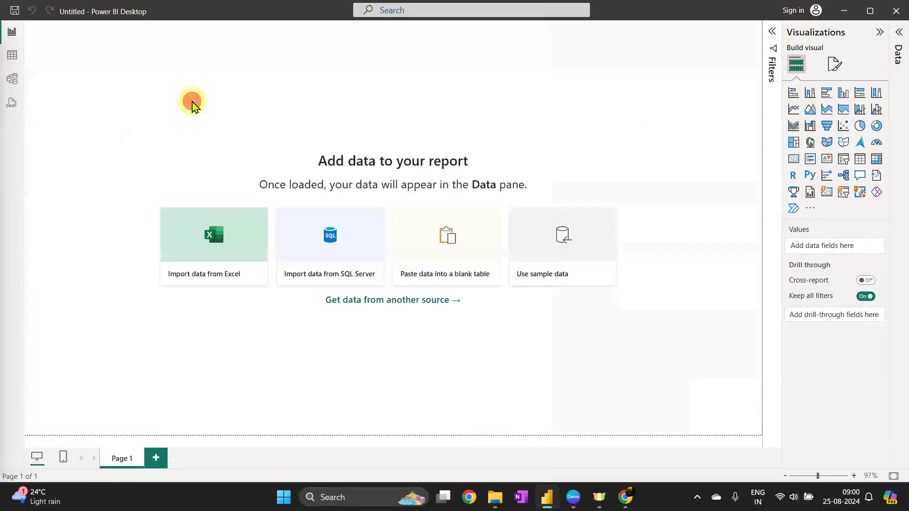
Import data from Excel by opening Ecommerce.xlsx from the Assignments\Data Model\Dataset folder
click(246, 279)
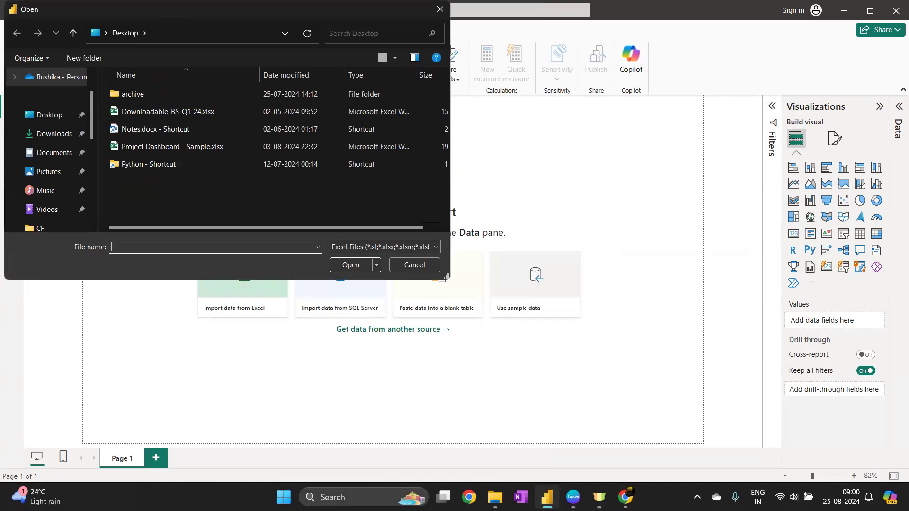
click(175, 42)
key(ctrl+v)
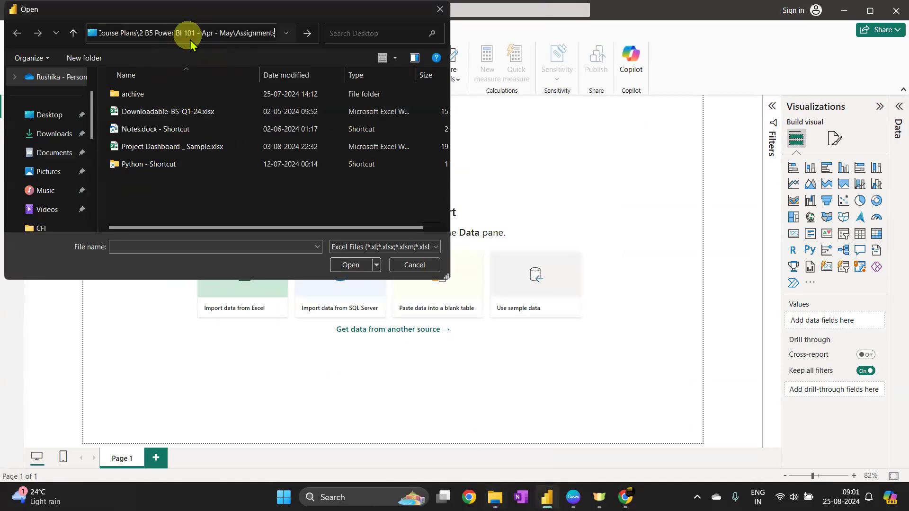
key(Return)
double_click(152, 94)
double_click(155, 97)
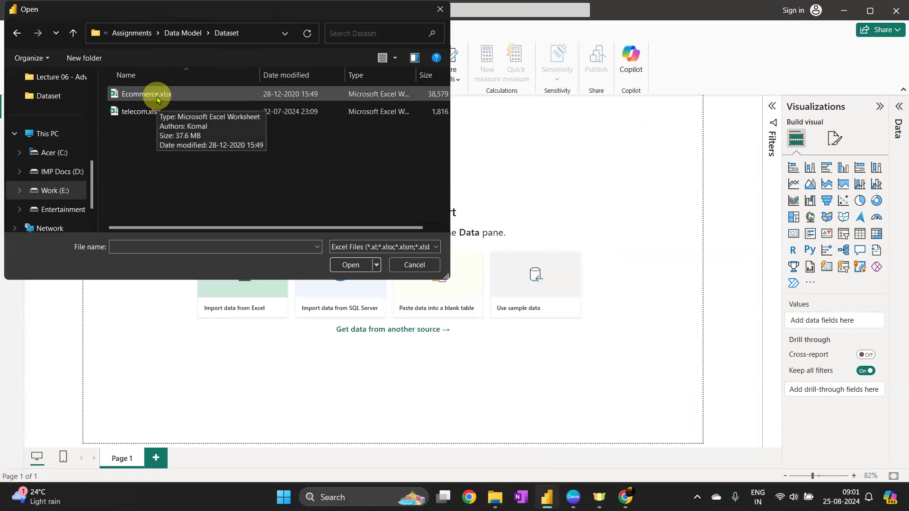
double_click(180, 98)
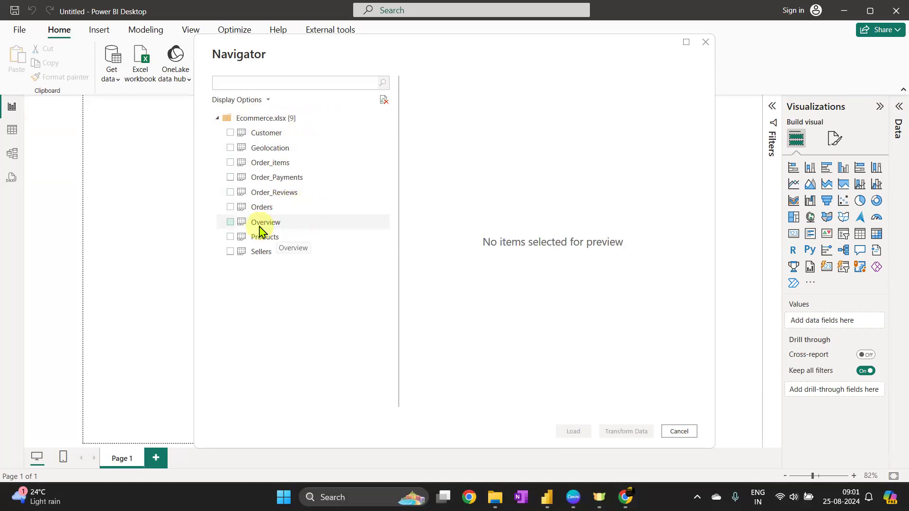
Preview the sheets, then load every Ecommerce.xlsx sheet except Overview into the report
click(295, 227)
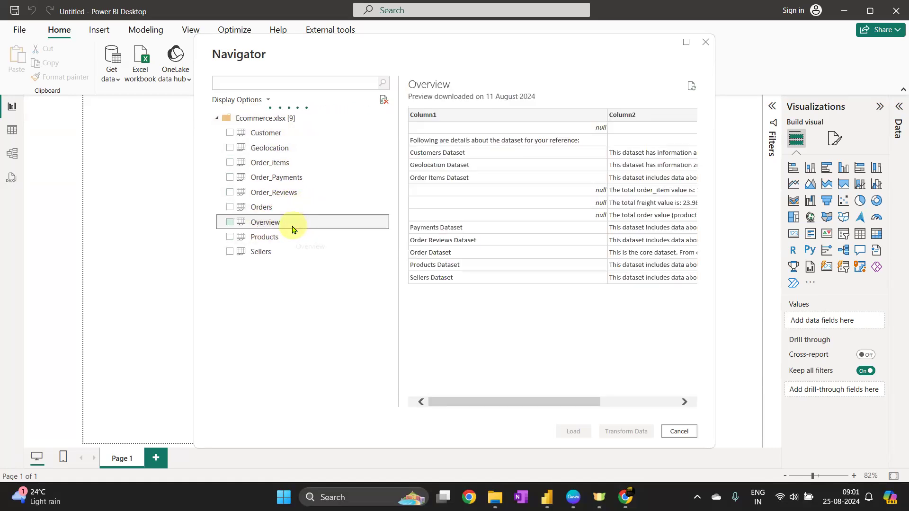
click(256, 237)
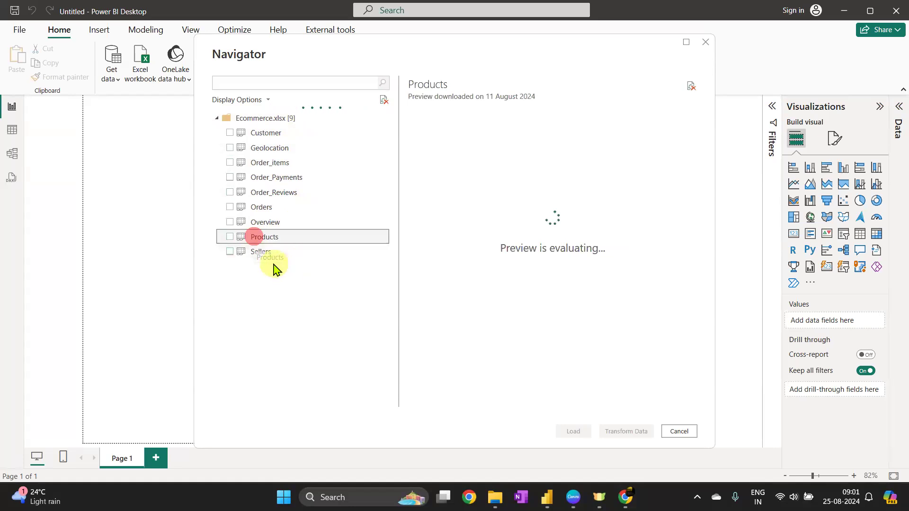
click(266, 254)
click(229, 252)
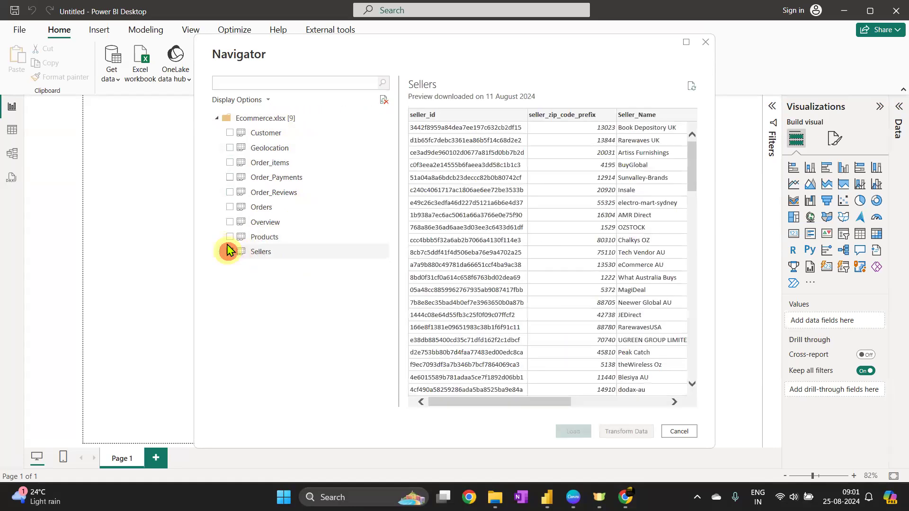
click(230, 237)
click(232, 207)
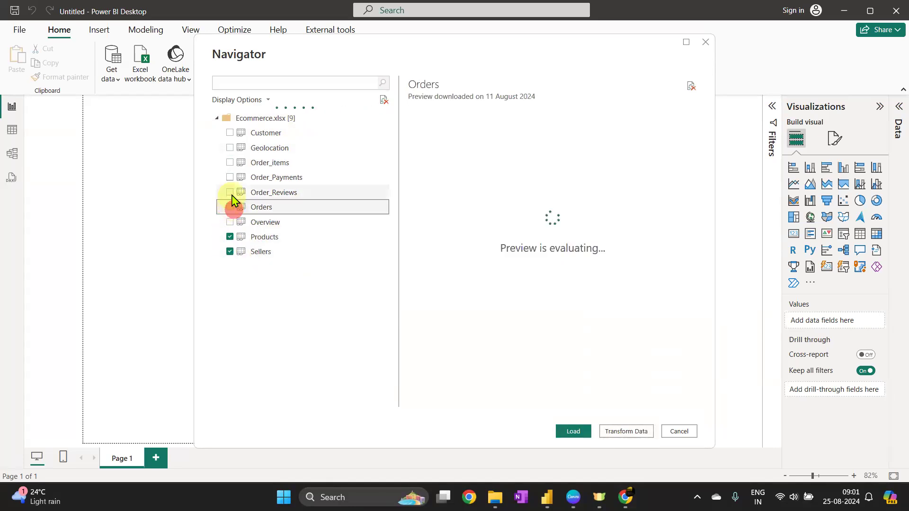
click(230, 193)
click(230, 177)
click(230, 162)
click(230, 148)
click(231, 133)
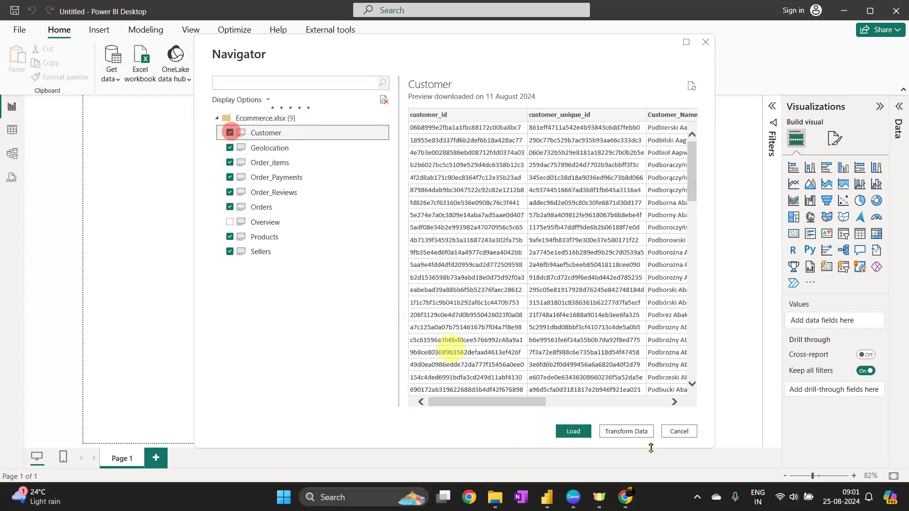
click(582, 436)
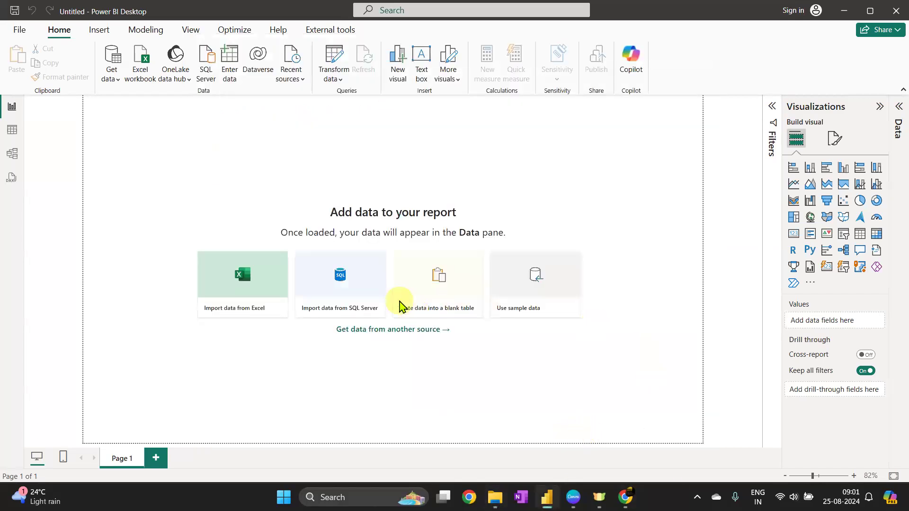
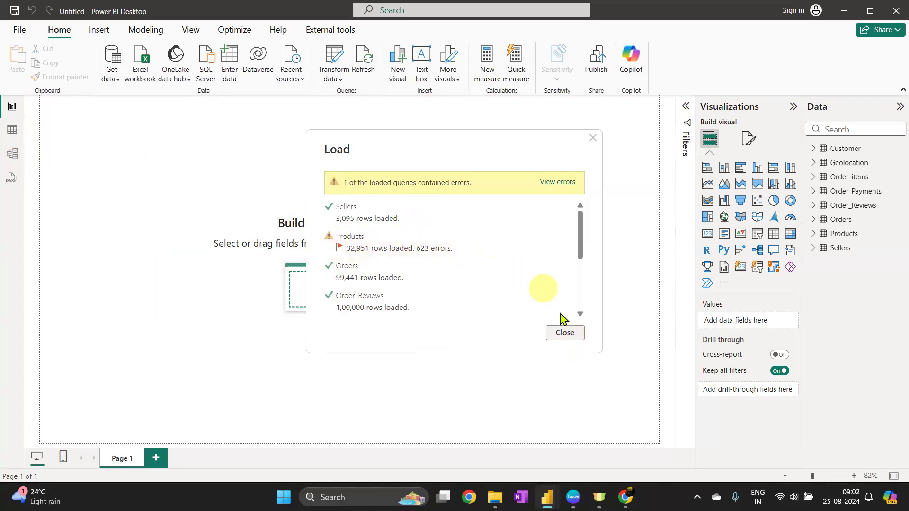
Close the load summary and rearrange the Orders and Customer tables in the model diagram
click(576, 333)
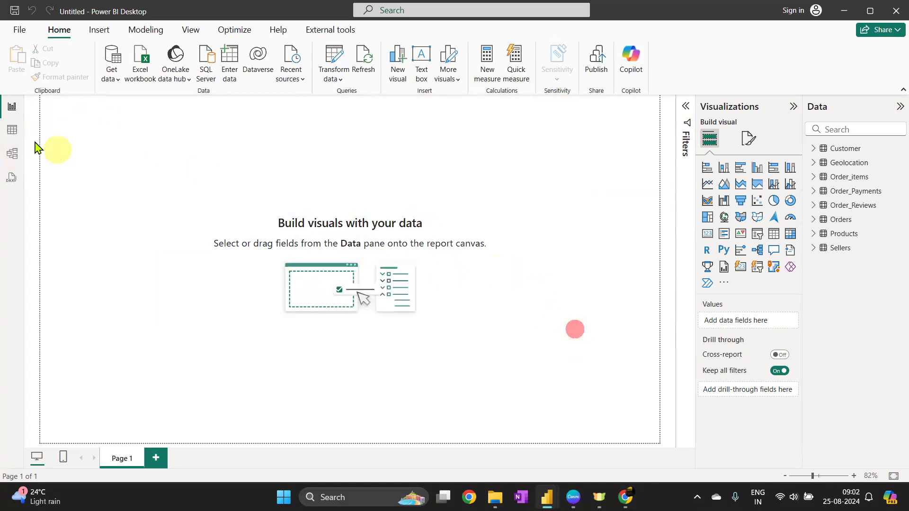
click(15, 158)
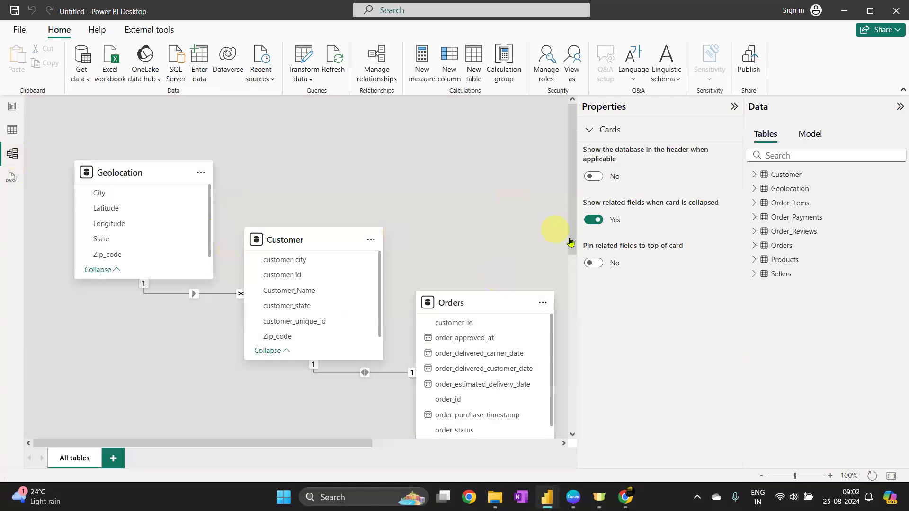
click(734, 107)
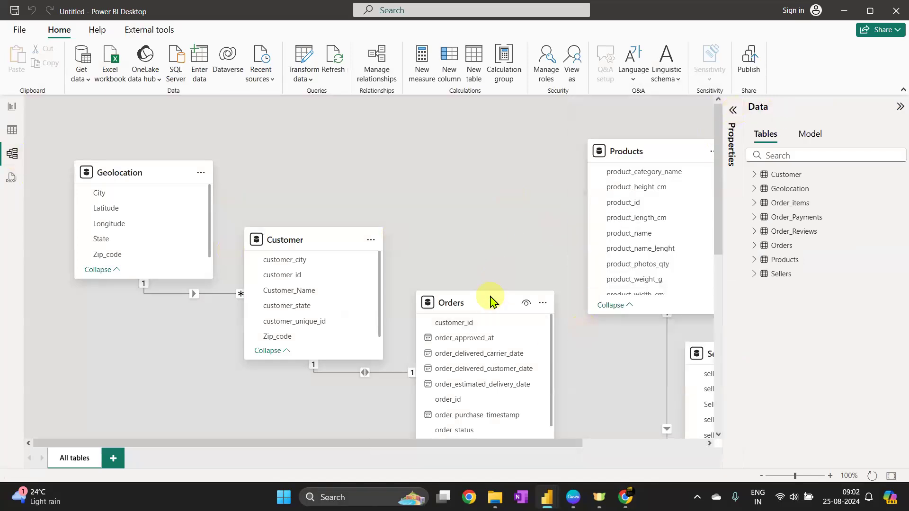
drag(491, 299, 470, 175)
drag(290, 237, 285, 303)
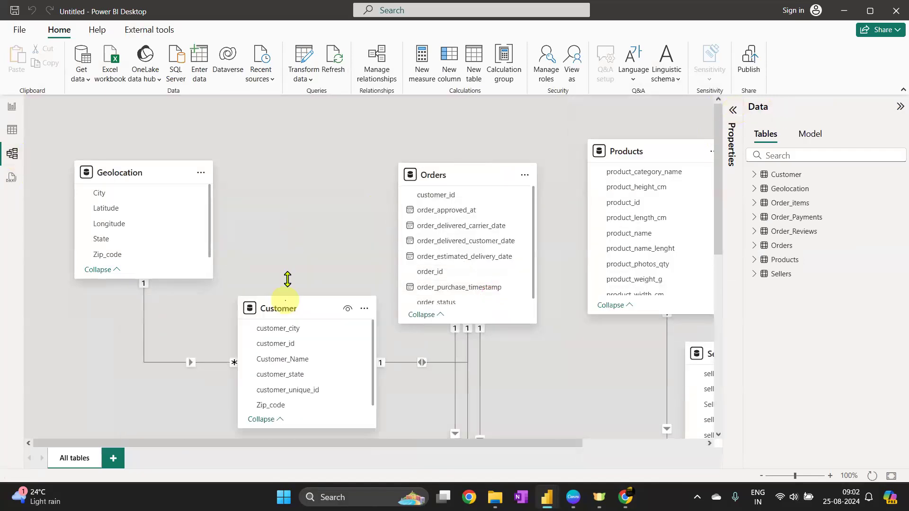
Delete all seven auto-detected relationships in Manage relationships
click(375, 62)
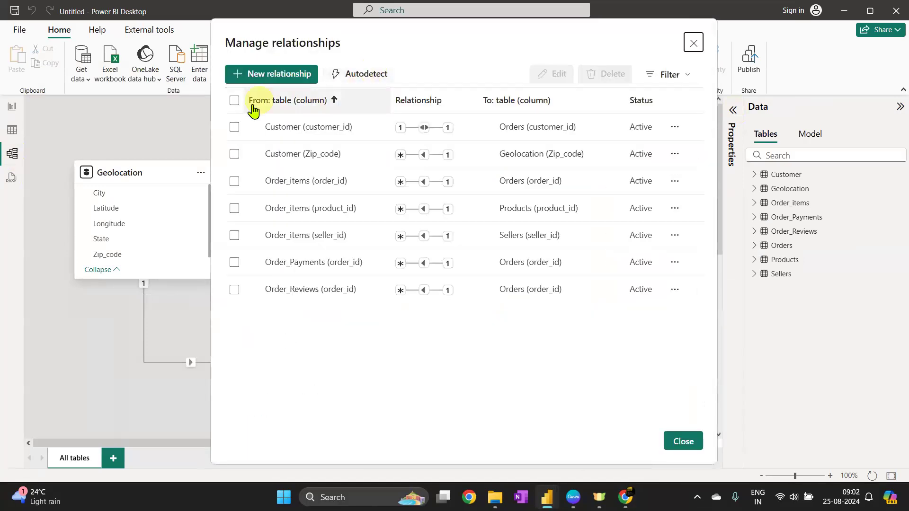
click(234, 127)
click(234, 153)
click(235, 182)
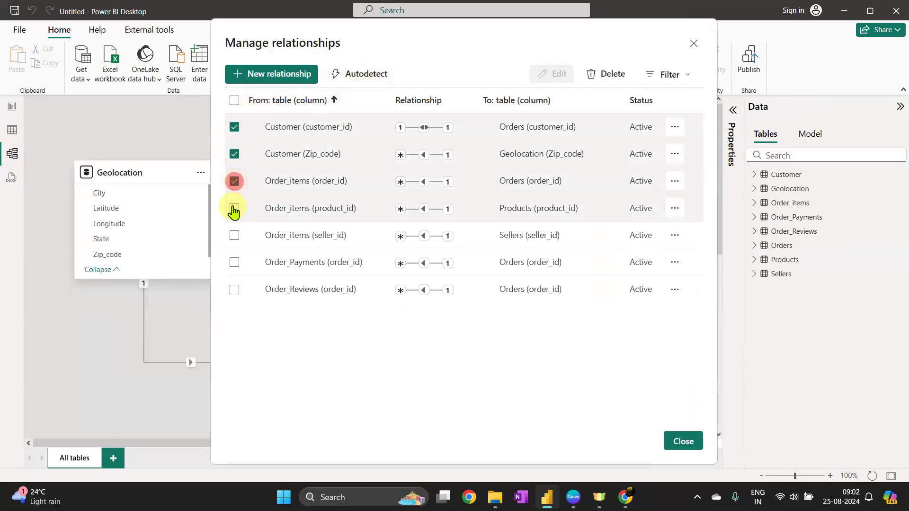
click(235, 209)
click(234, 236)
click(234, 263)
click(234, 289)
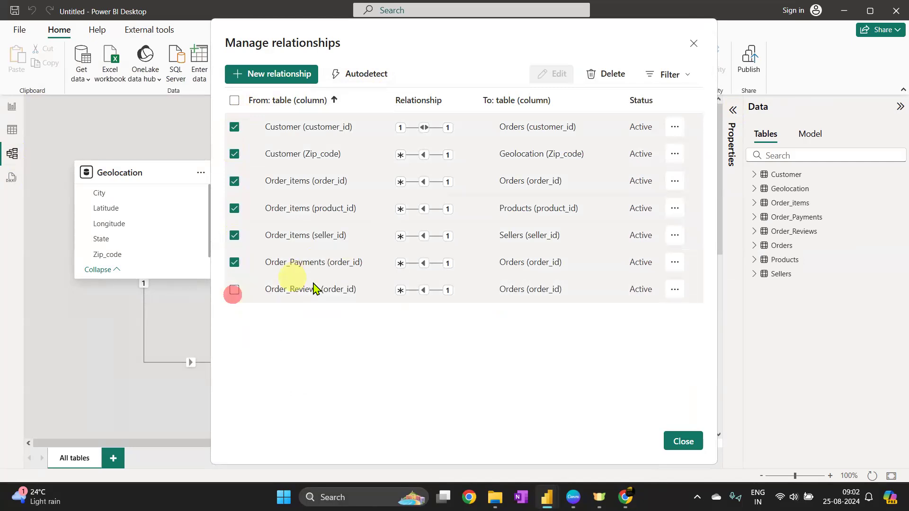
click(615, 74)
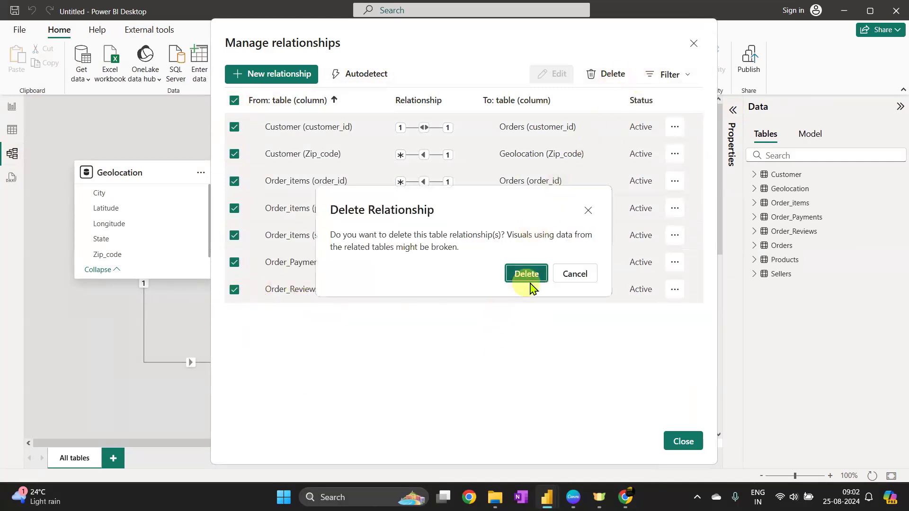
click(530, 281)
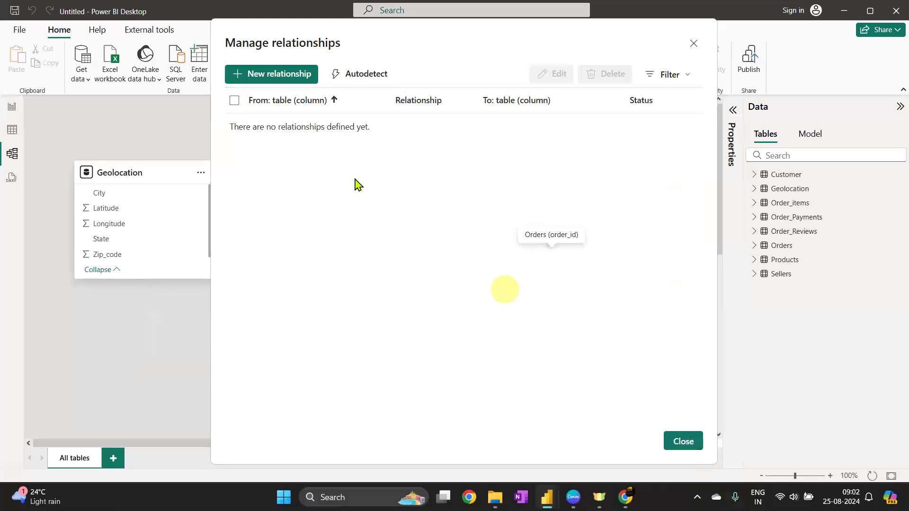
Create a new relationship from Orders customer_id to Customer customer_id and save it
click(279, 74)
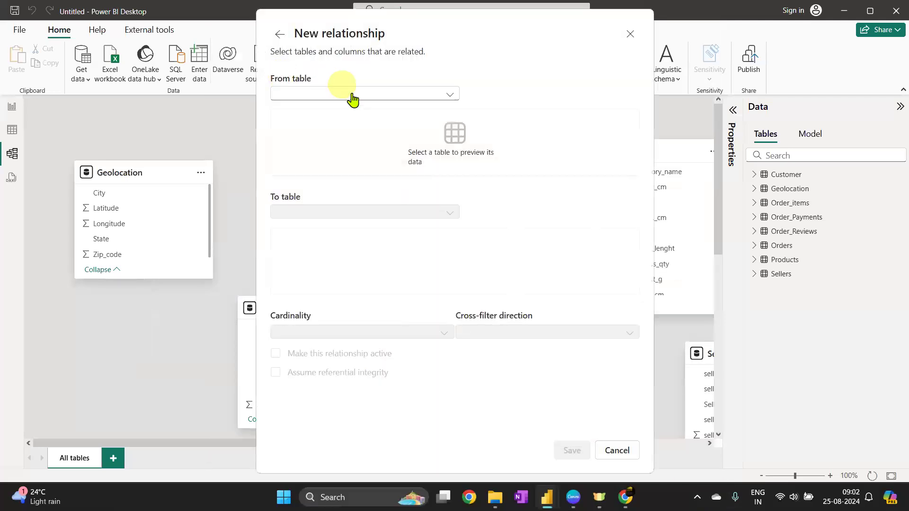
click(341, 94)
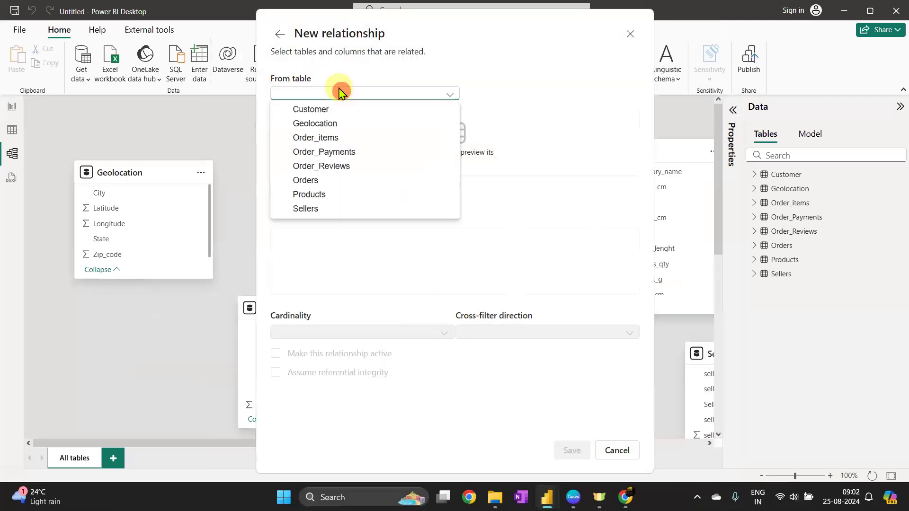
click(318, 185)
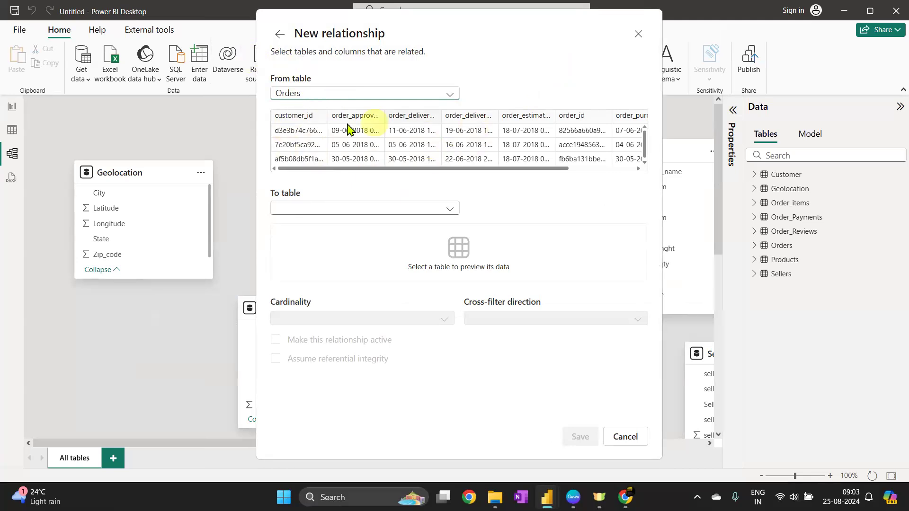
drag(356, 170, 476, 170)
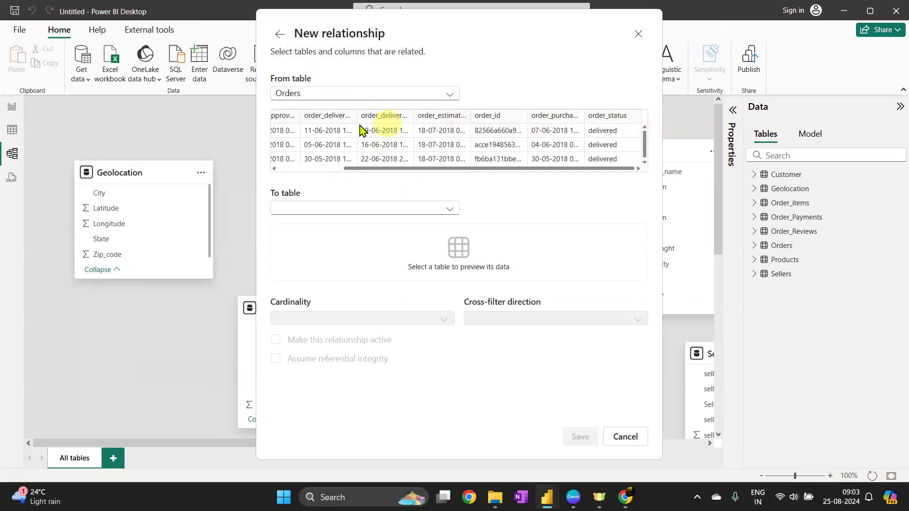
drag(372, 169, 280, 172)
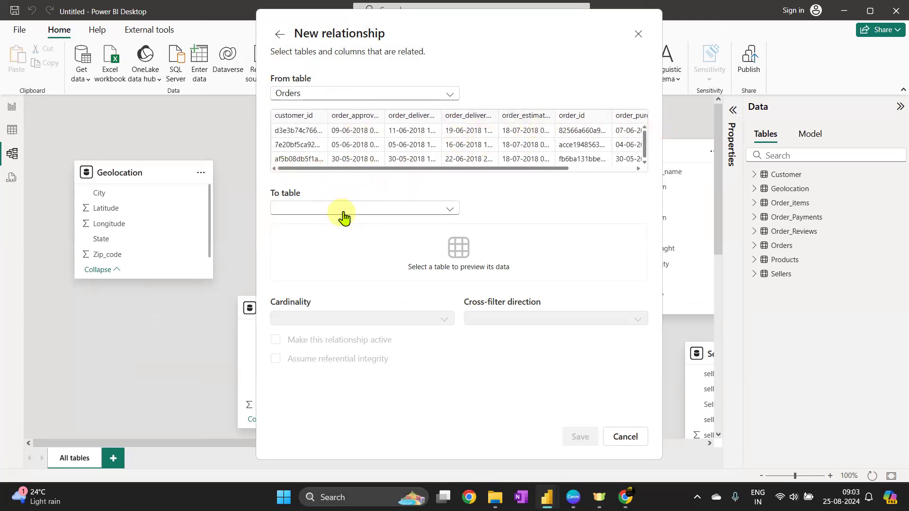
click(292, 116)
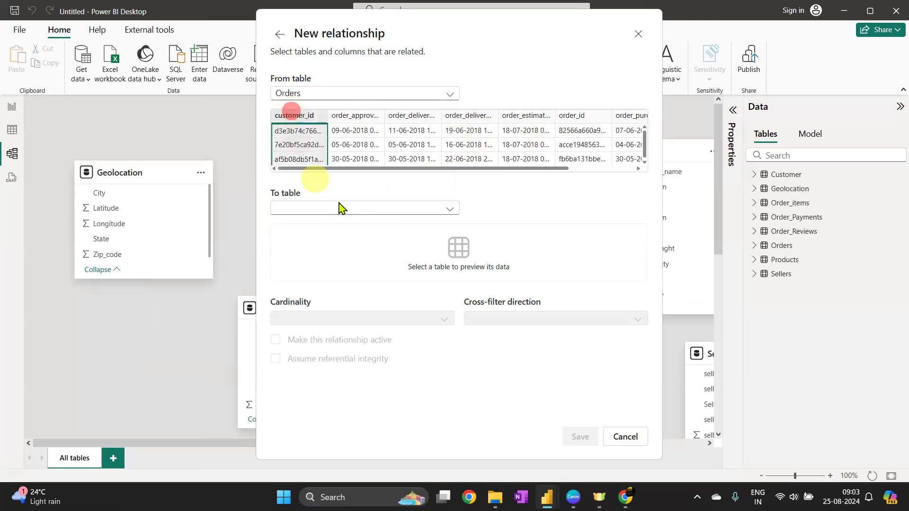
click(349, 208)
click(332, 222)
click(355, 231)
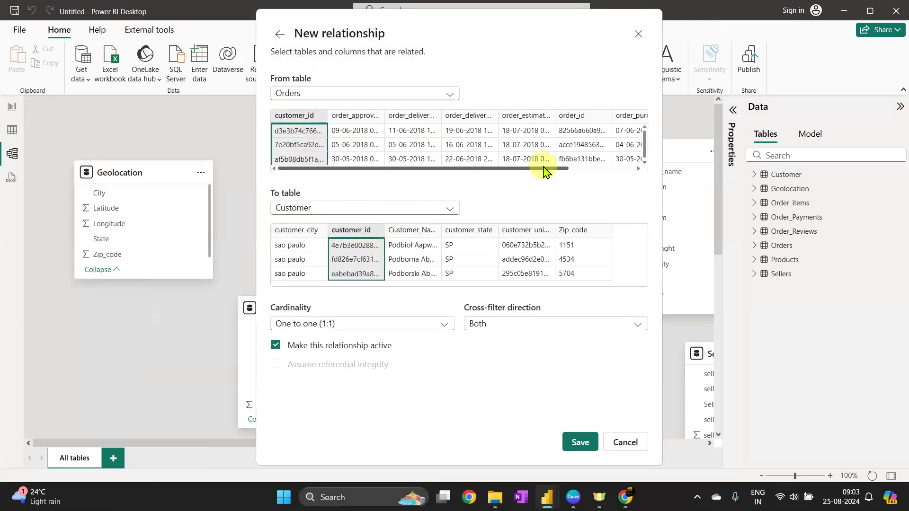
drag(543, 175, 634, 171)
drag(499, 175, 349, 175)
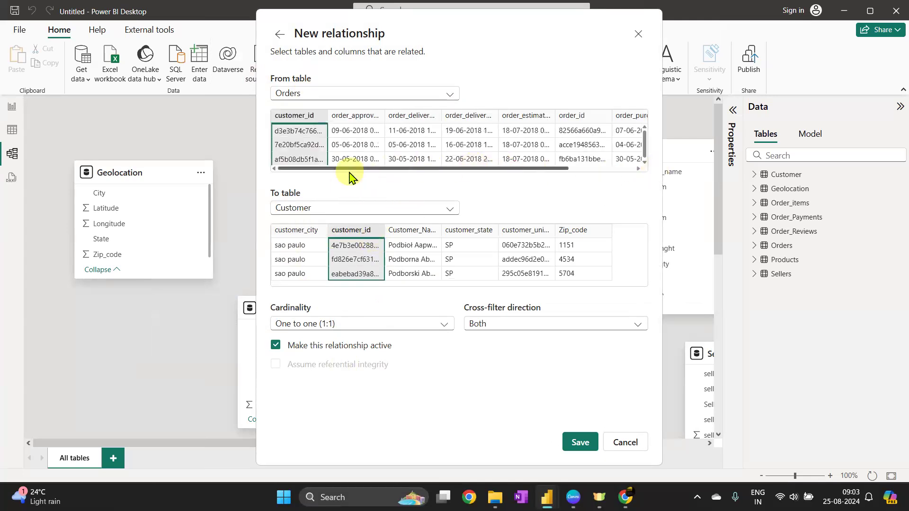
click(573, 443)
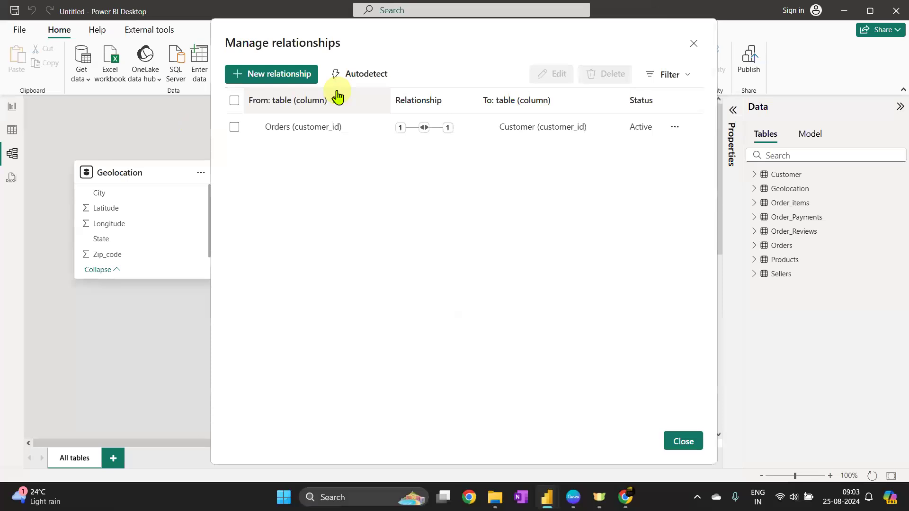
Create a many-to-one relationship from Order_items seller_id to Sellers seller_id and save it
click(281, 75)
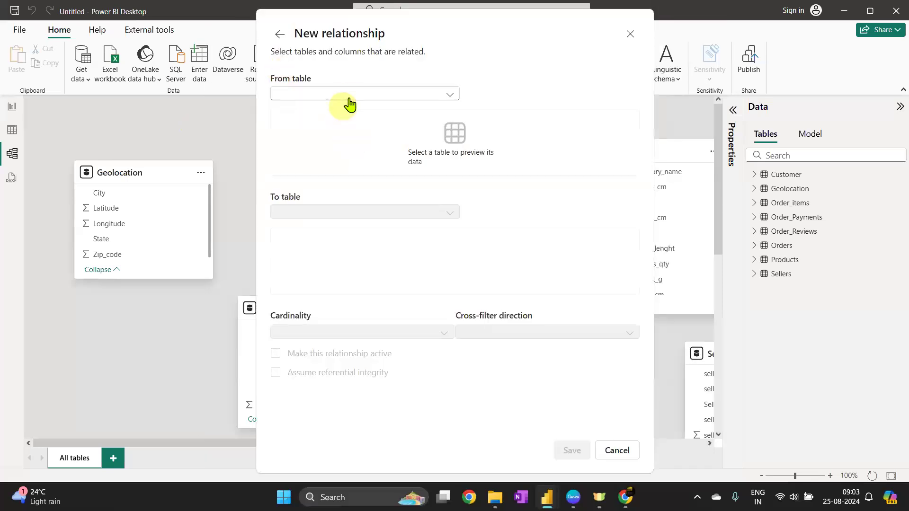
click(351, 95)
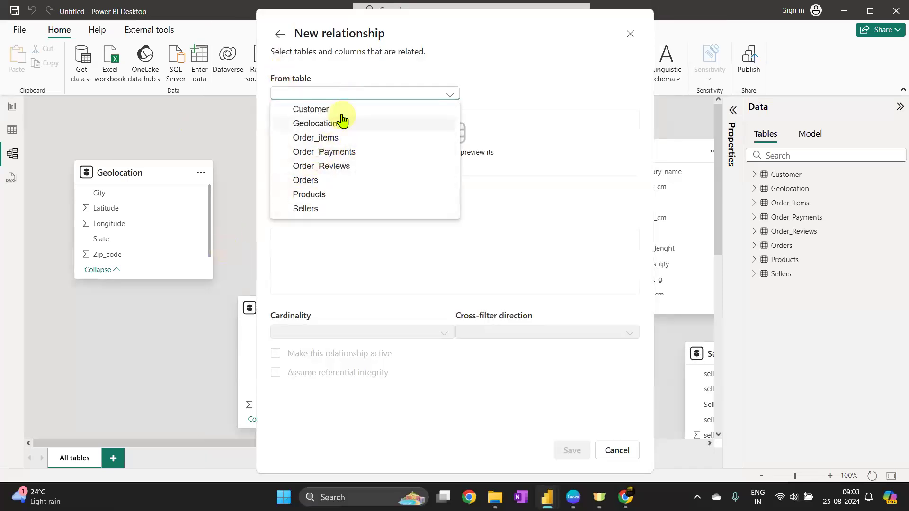
click(341, 109)
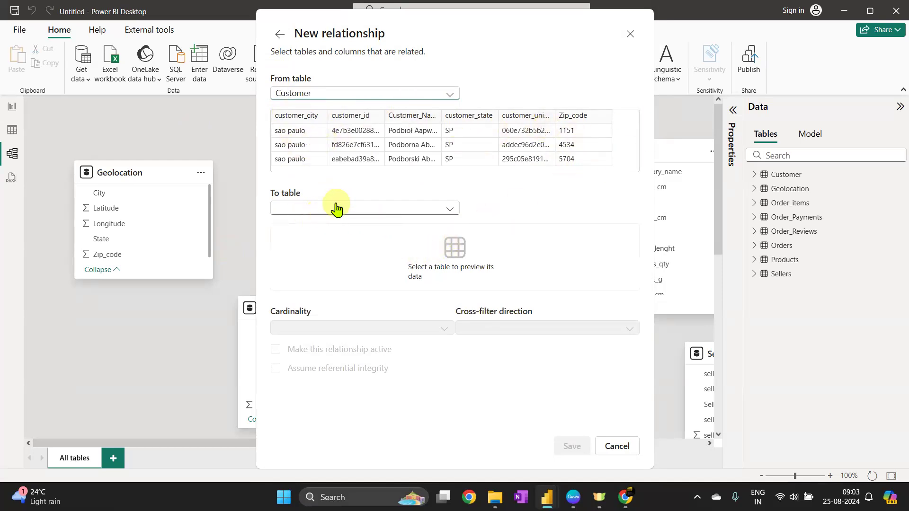
click(340, 94)
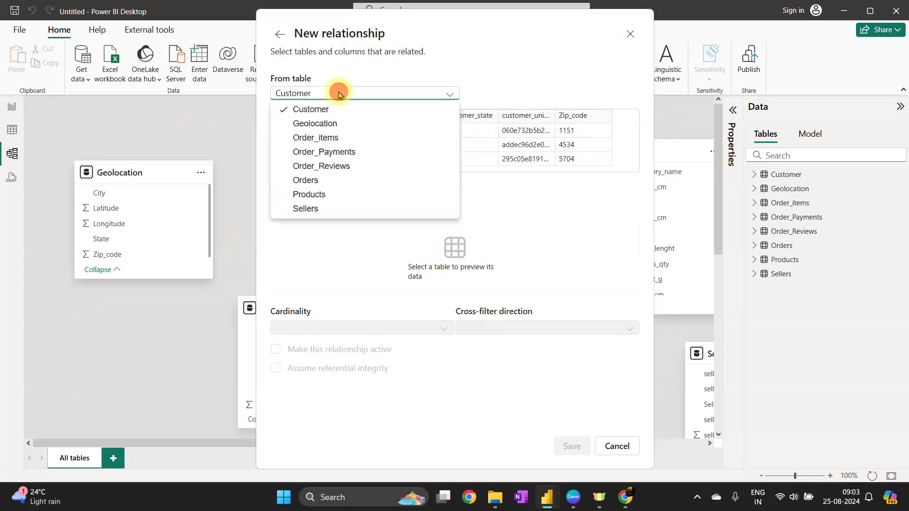
click(532, 75)
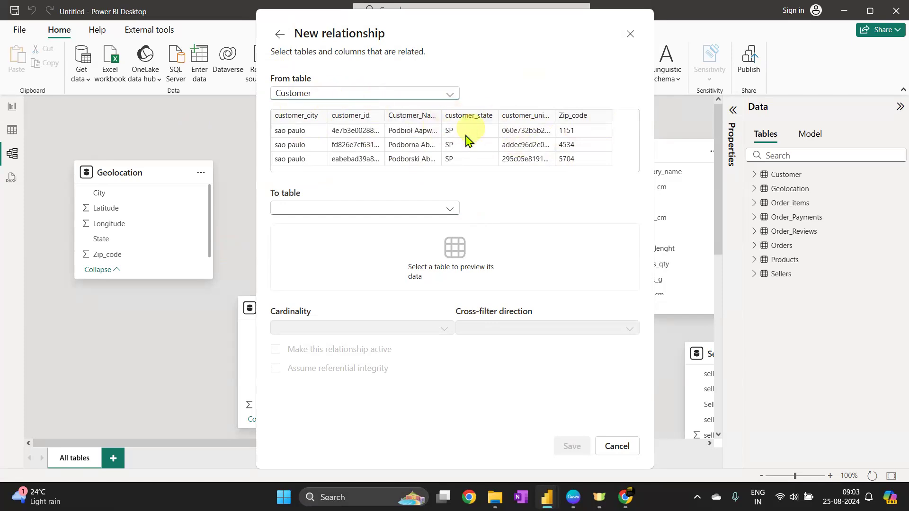
click(358, 93)
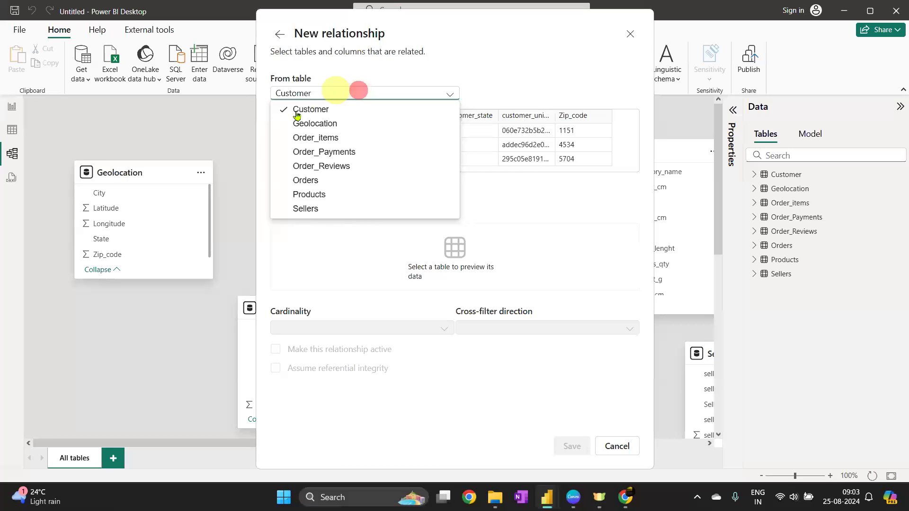
click(339, 126)
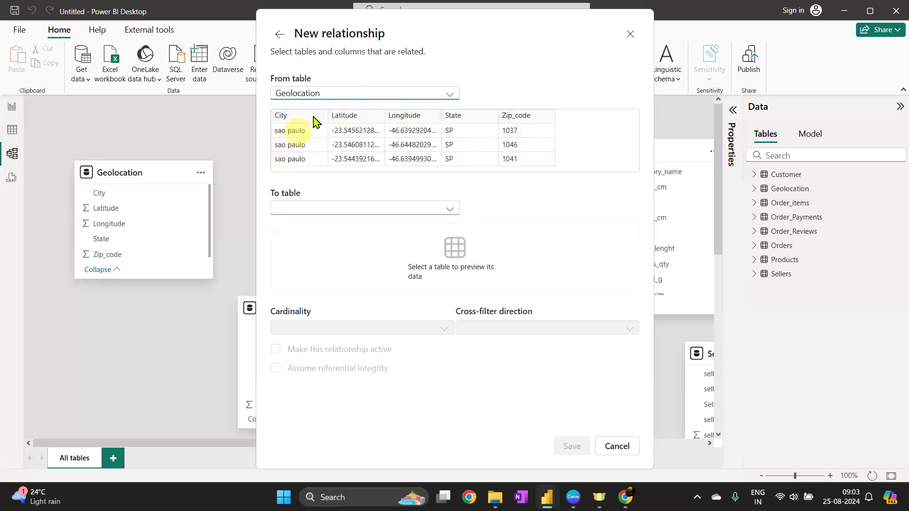
click(392, 94)
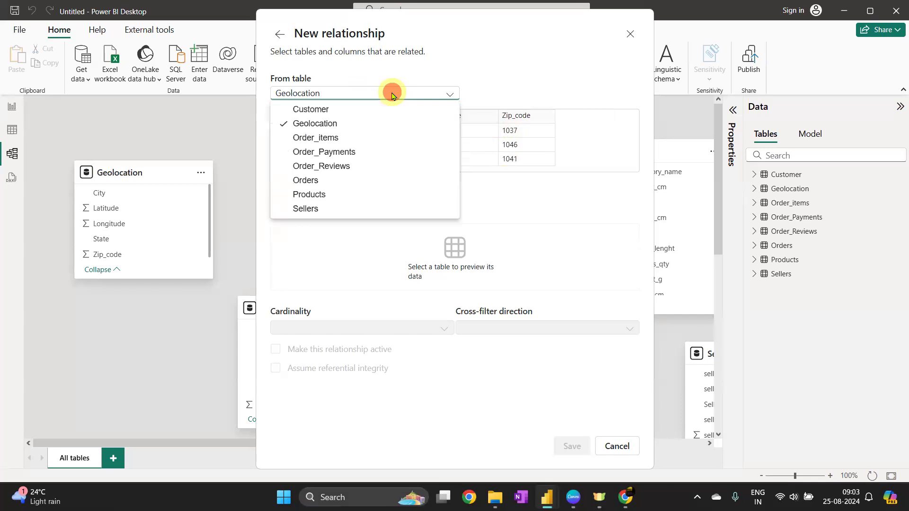
click(308, 138)
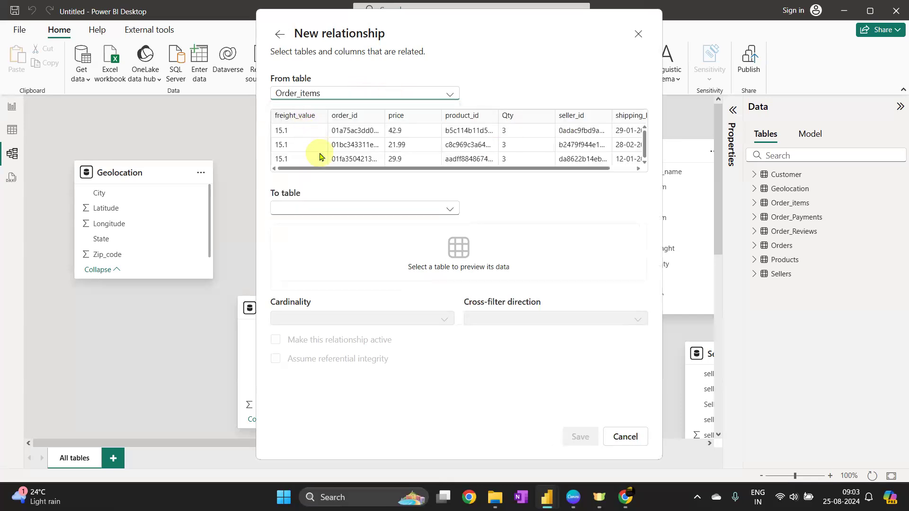
click(354, 117)
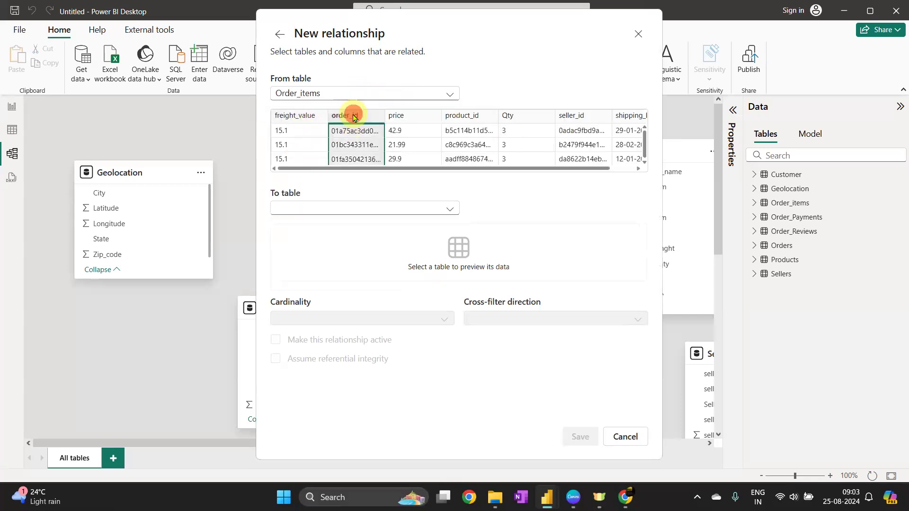
click(455, 117)
click(580, 117)
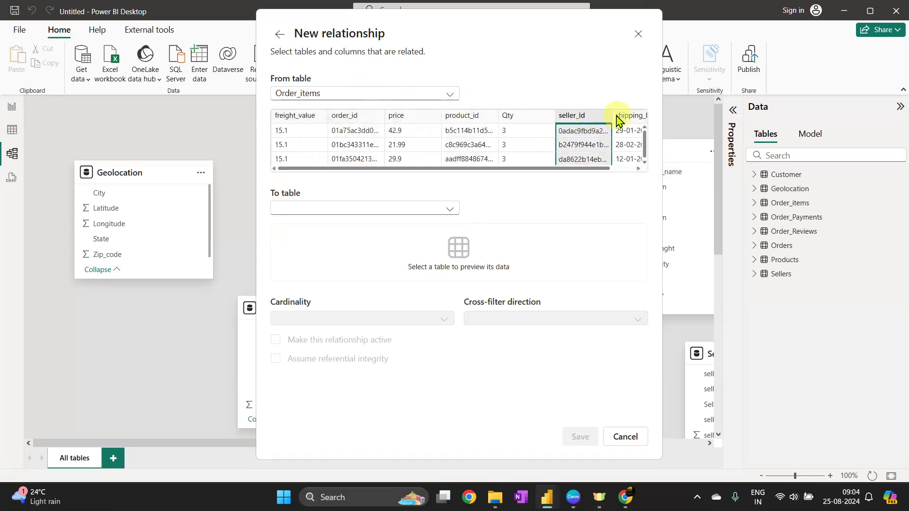
click(374, 209)
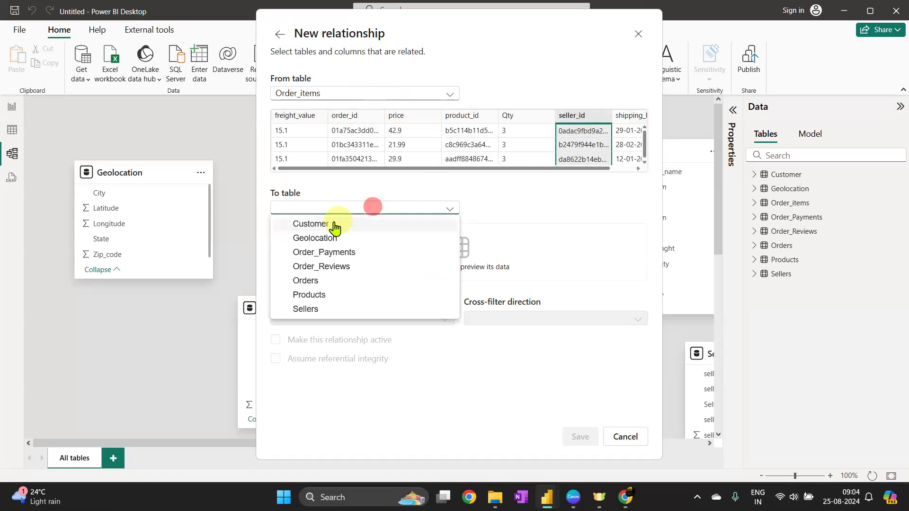
click(299, 307)
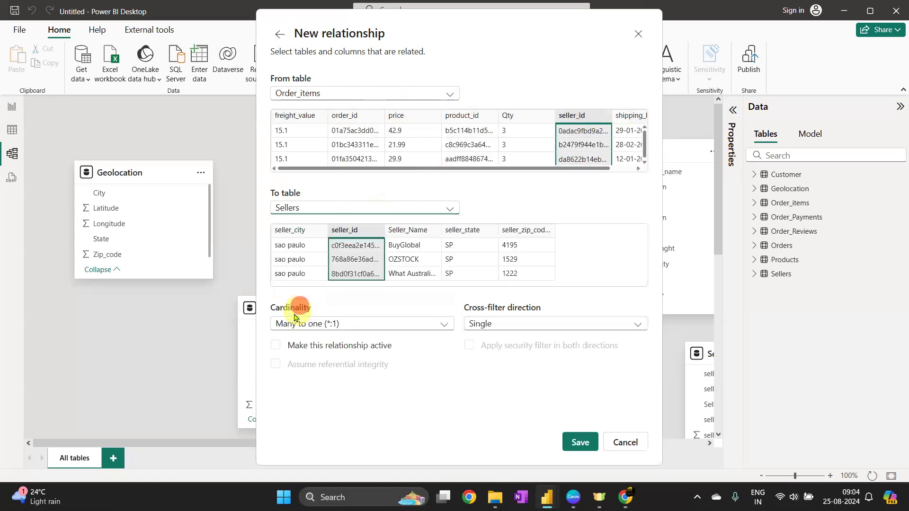
click(363, 227)
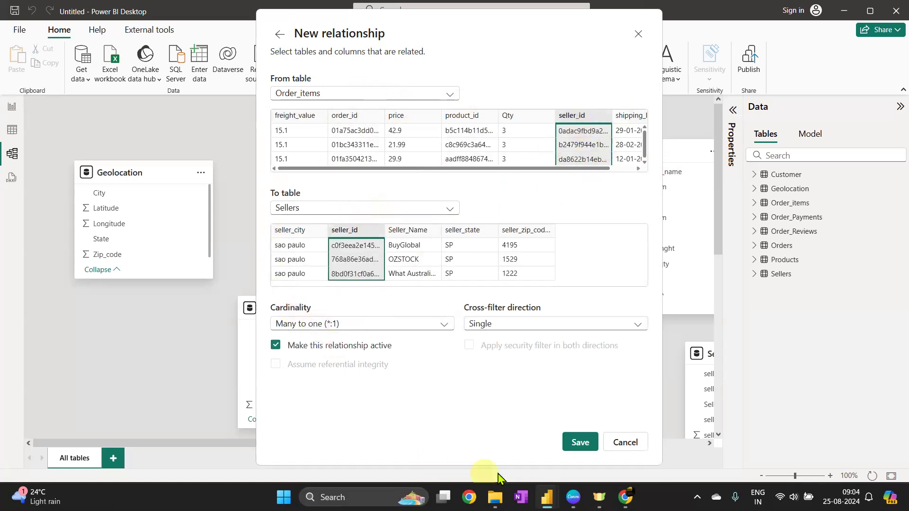
click(582, 444)
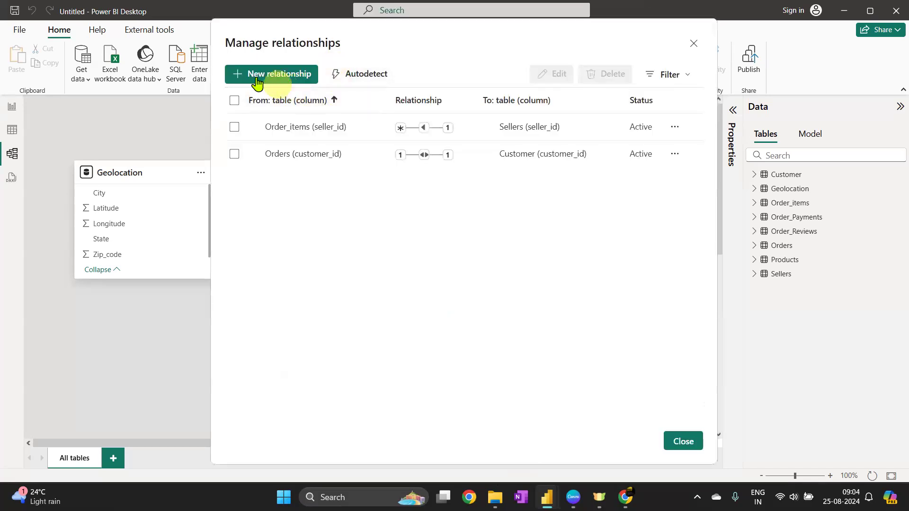
Create a new relationship from Order_items product_id to Products product_id and save it
click(257, 80)
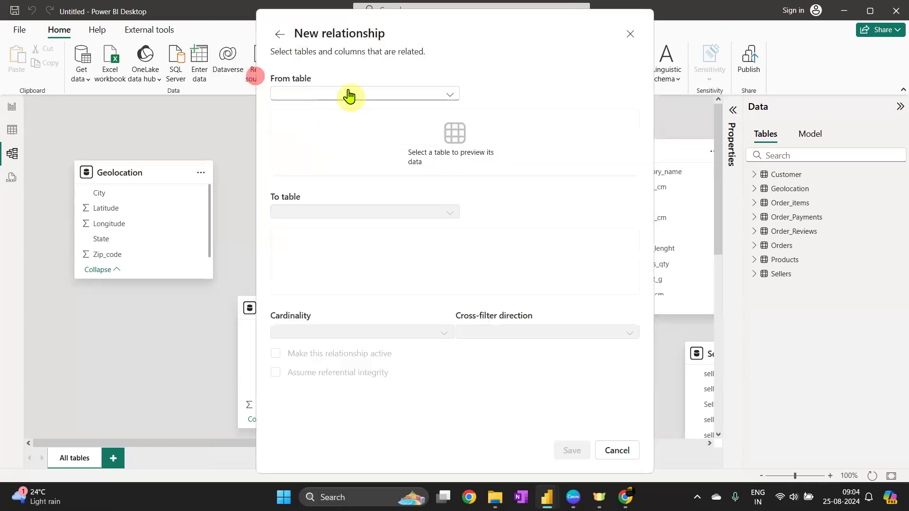
click(298, 94)
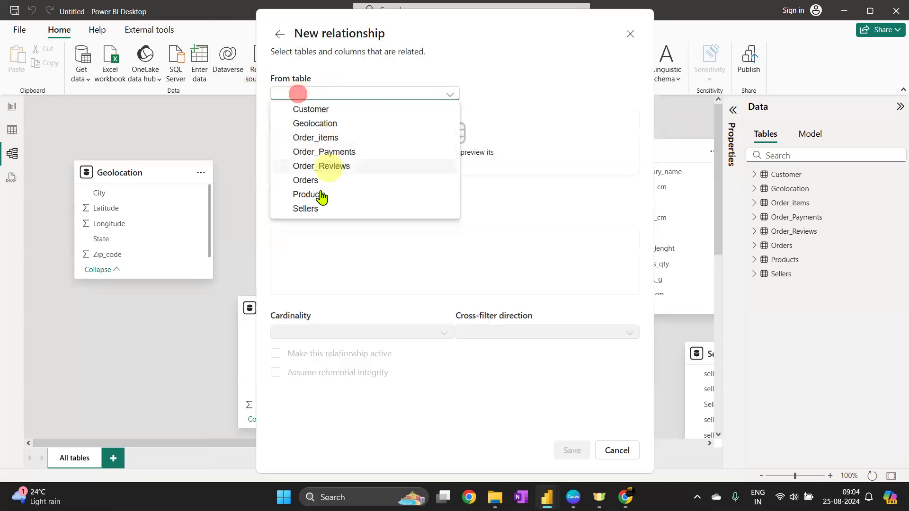
click(329, 138)
click(463, 116)
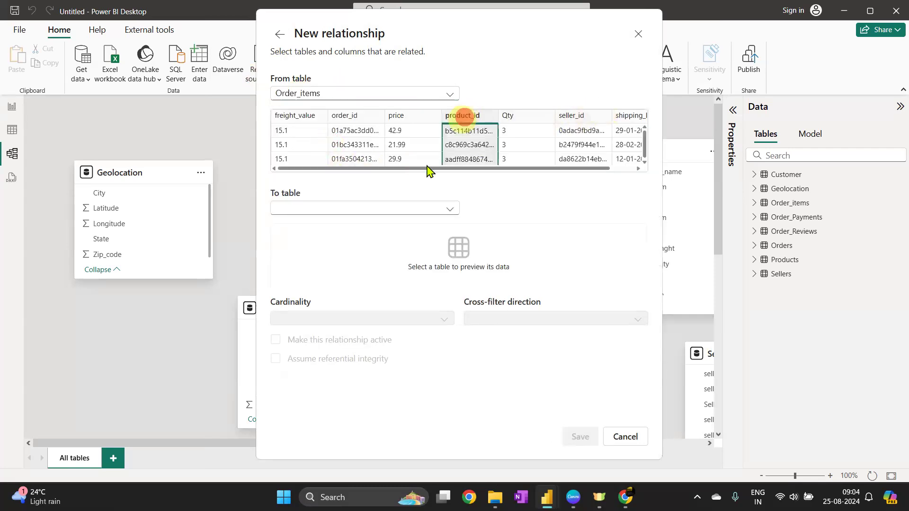
click(364, 211)
click(321, 294)
click(411, 222)
click(578, 444)
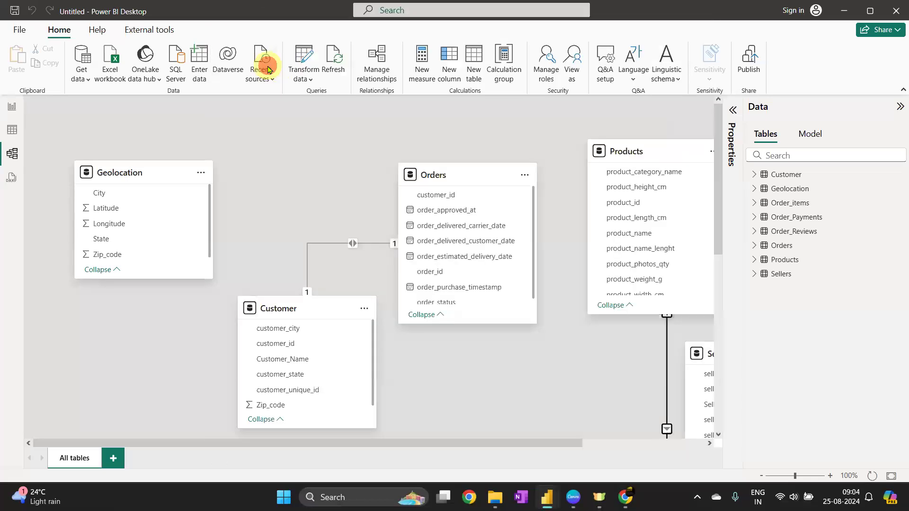
Create a relationship from Order_items order_id to Orders order_id and save it
click(305, 94)
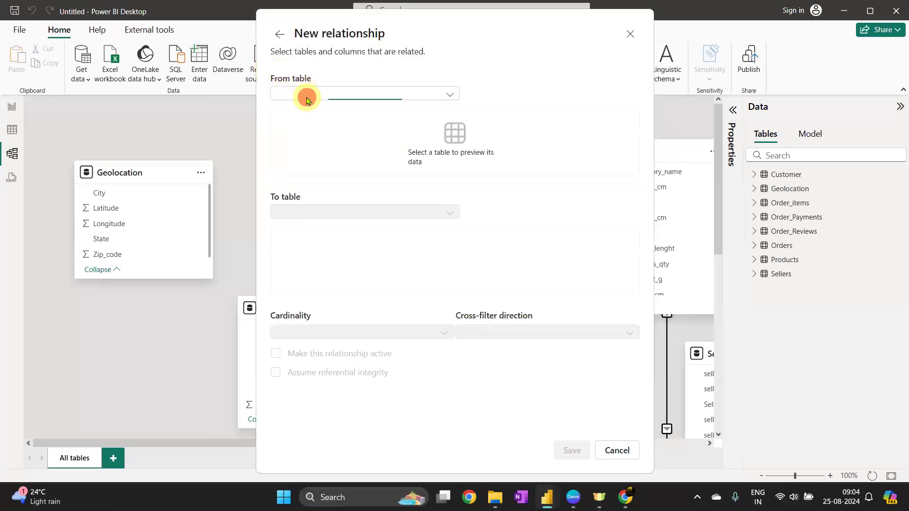
click(338, 138)
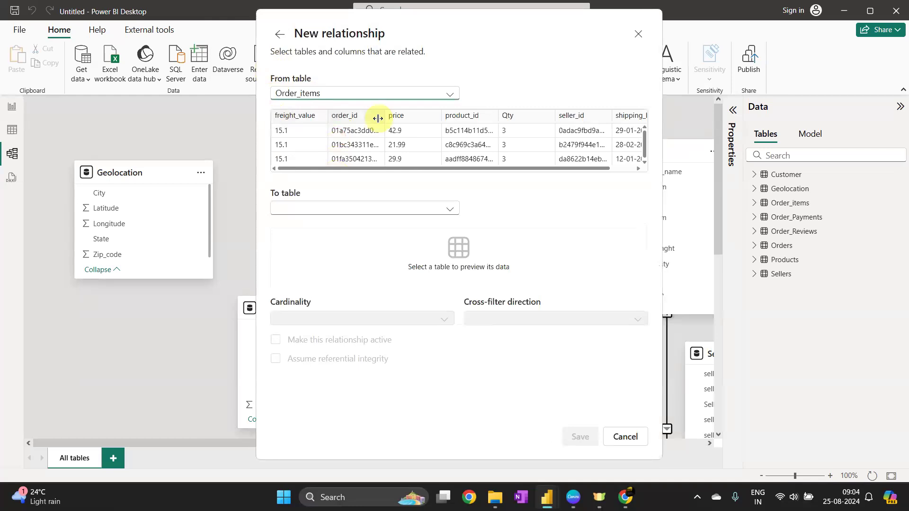
click(350, 117)
click(363, 209)
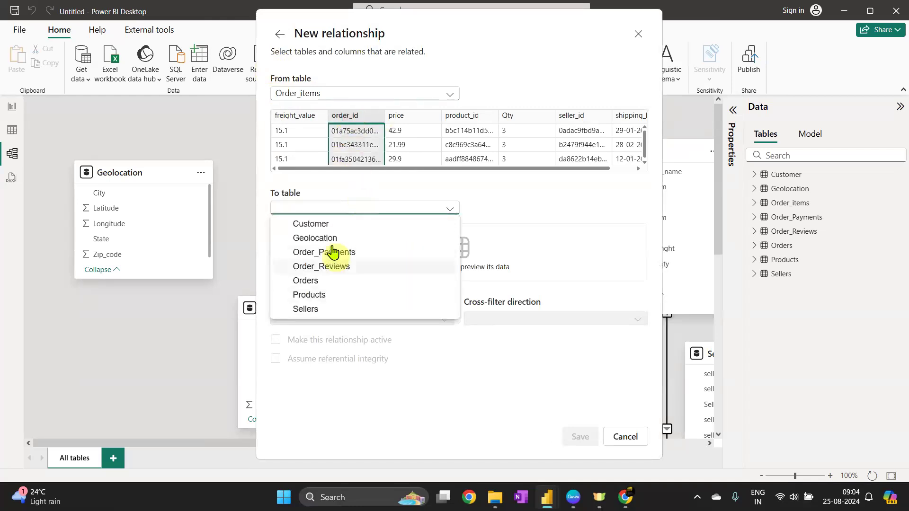
click(330, 282)
click(578, 254)
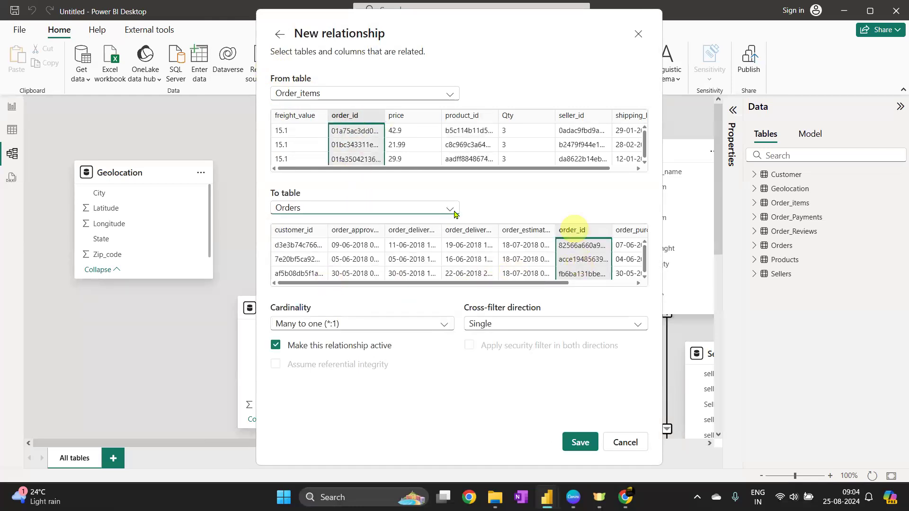
click(598, 453)
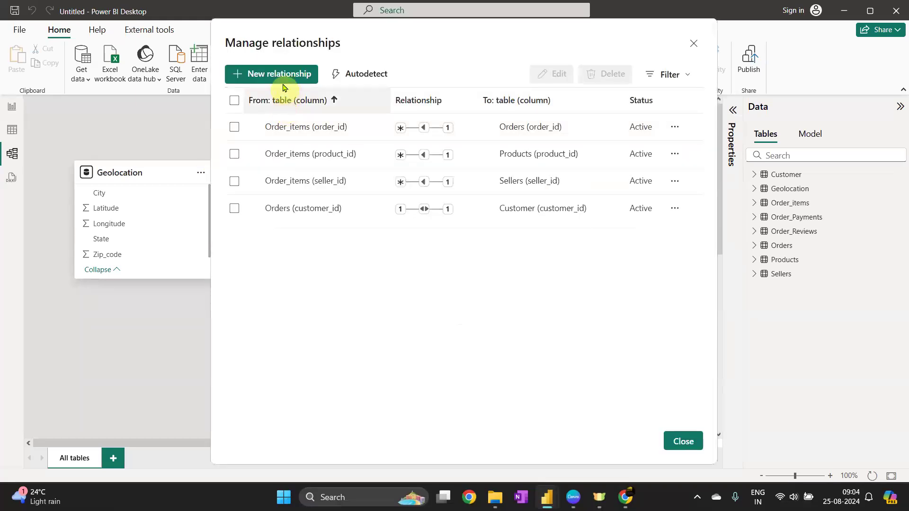
Add a new relationship from Order_Payments order_id to Orders order_id and save it
click(280, 77)
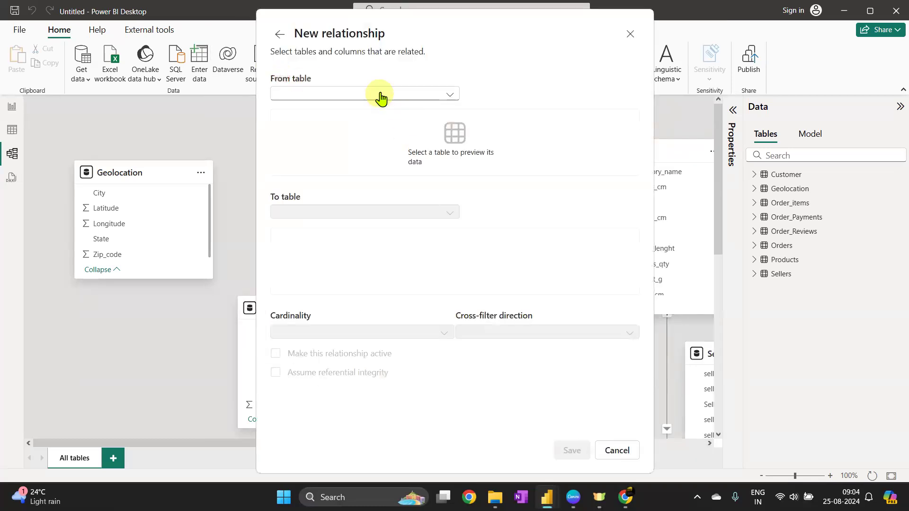
click(380, 93)
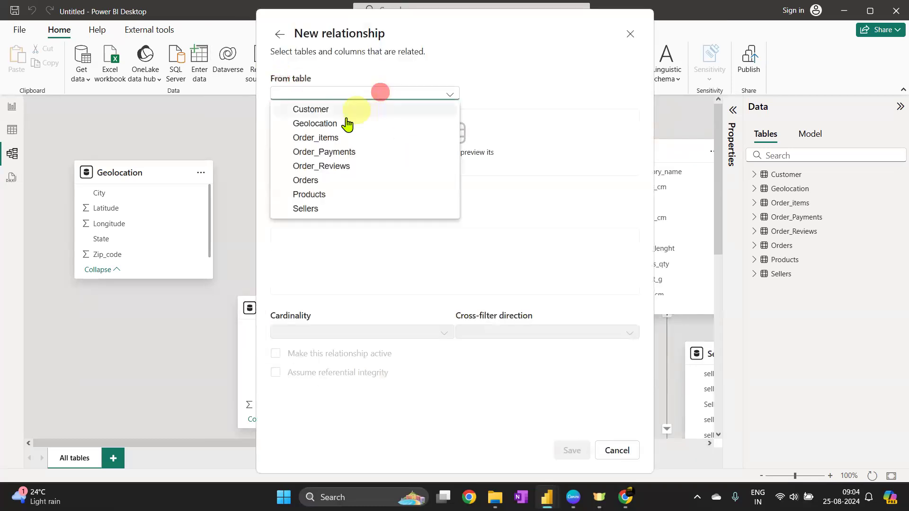
click(334, 153)
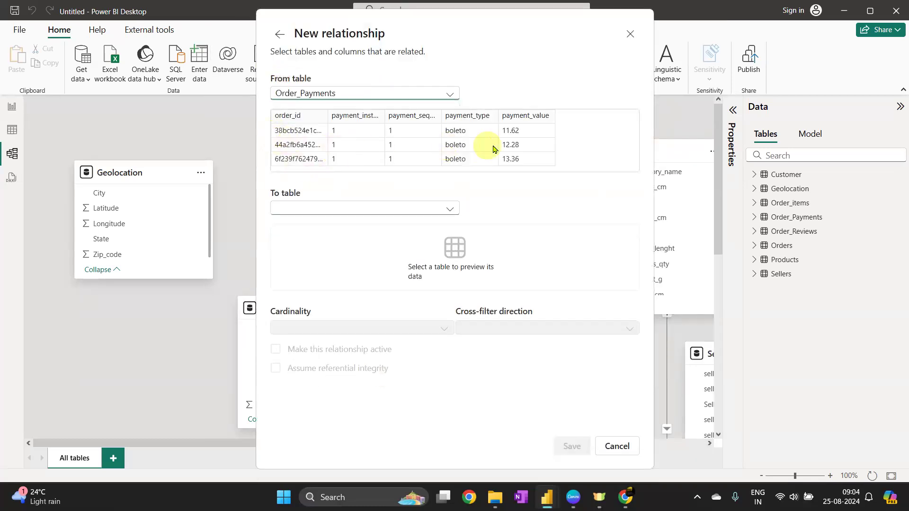
click(300, 116)
click(349, 213)
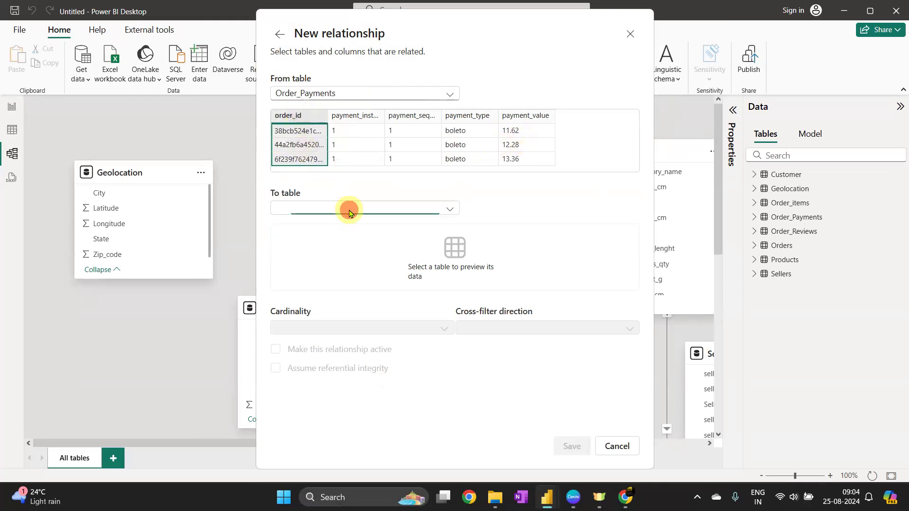
click(325, 280)
click(593, 232)
click(577, 444)
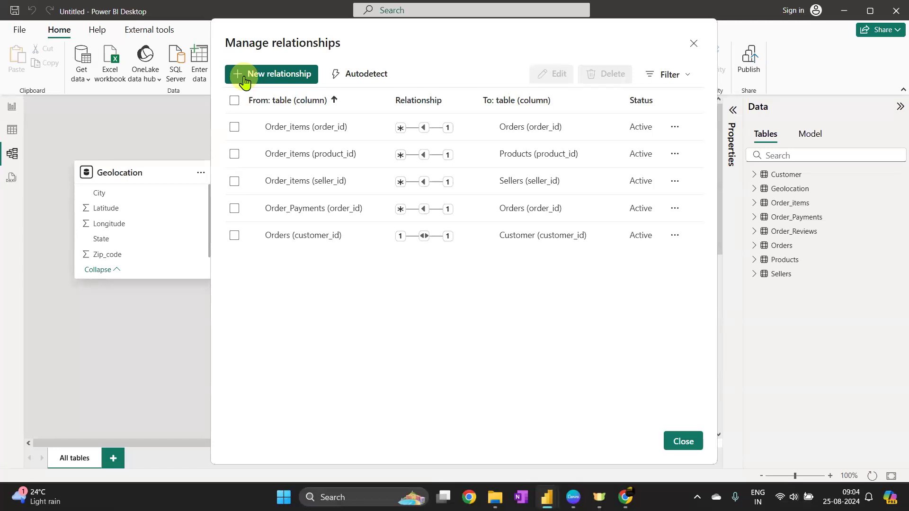
Add a new relationship from Order_Reviews order_id to Orders order_id and save it
click(245, 76)
click(414, 95)
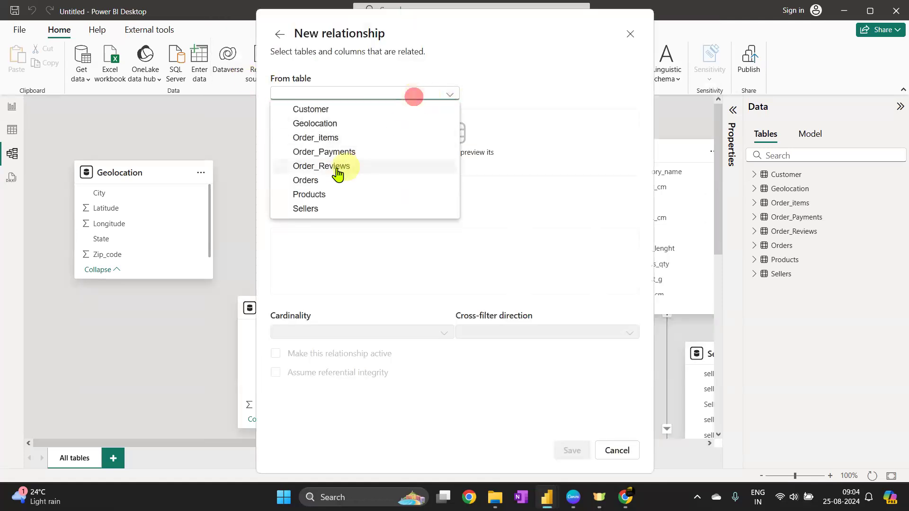
click(336, 174)
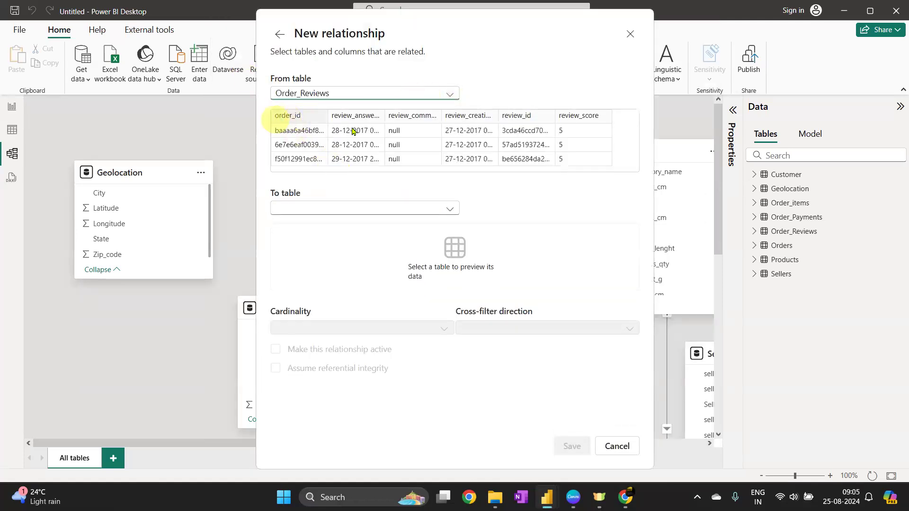
click(288, 117)
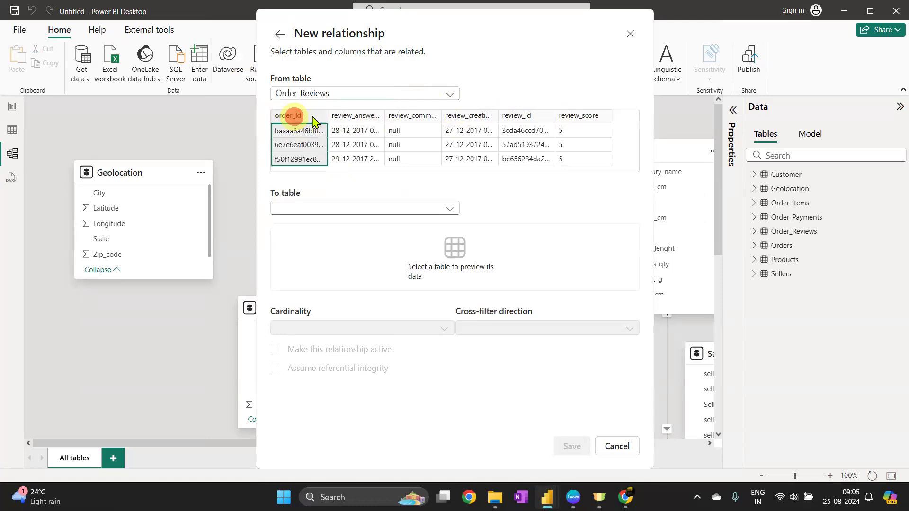
click(527, 119)
click(363, 208)
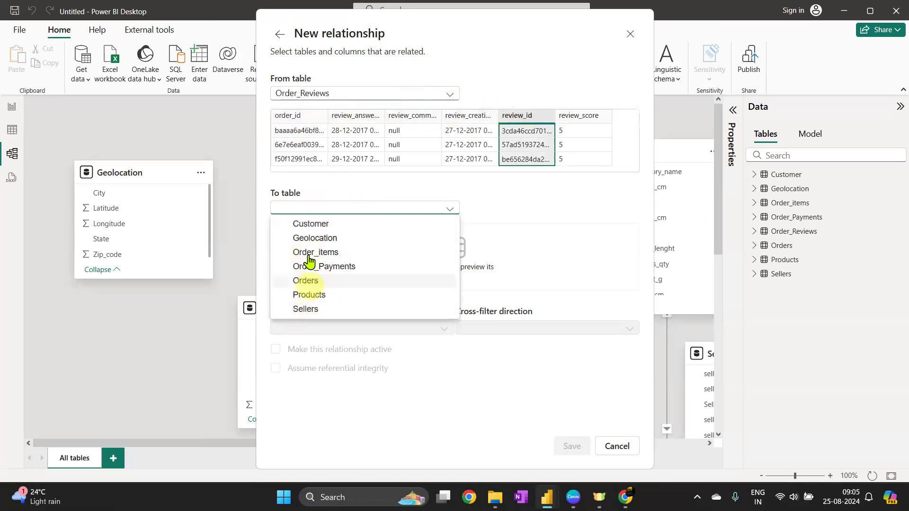
click(310, 282)
click(302, 119)
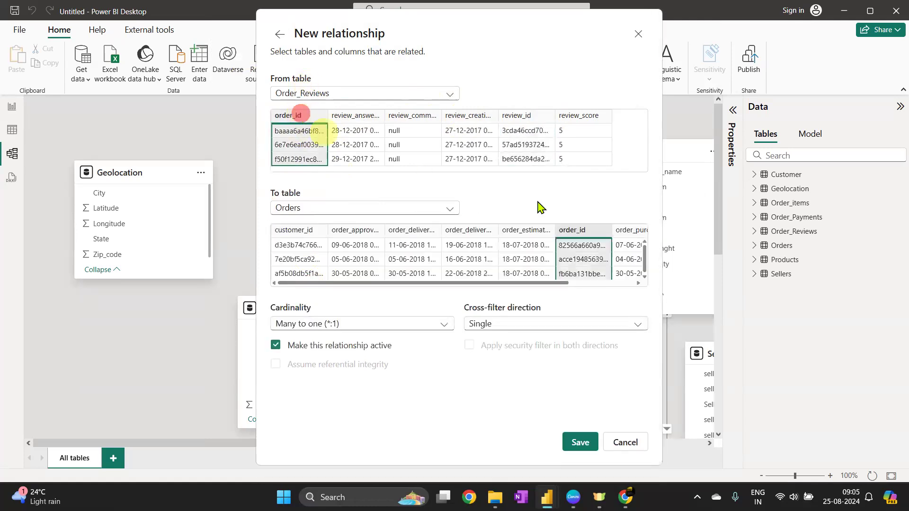
click(574, 230)
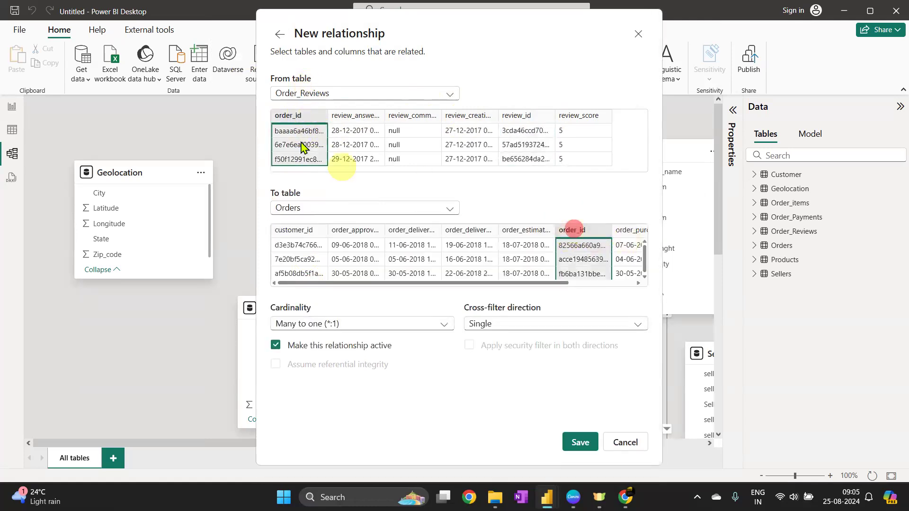
click(587, 441)
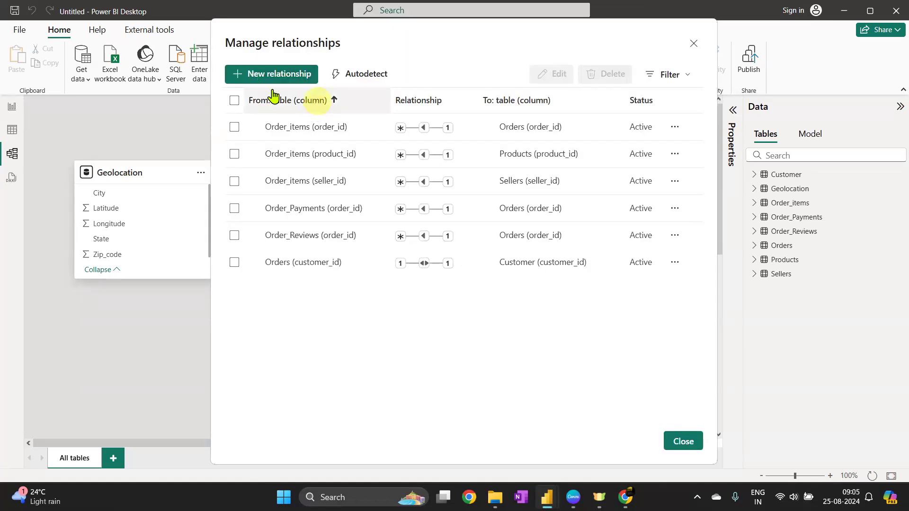
Create a relationship from Sellers seller_zip_code to Geolocation Zip_code, save it, and close Manage relationships
click(249, 74)
click(350, 92)
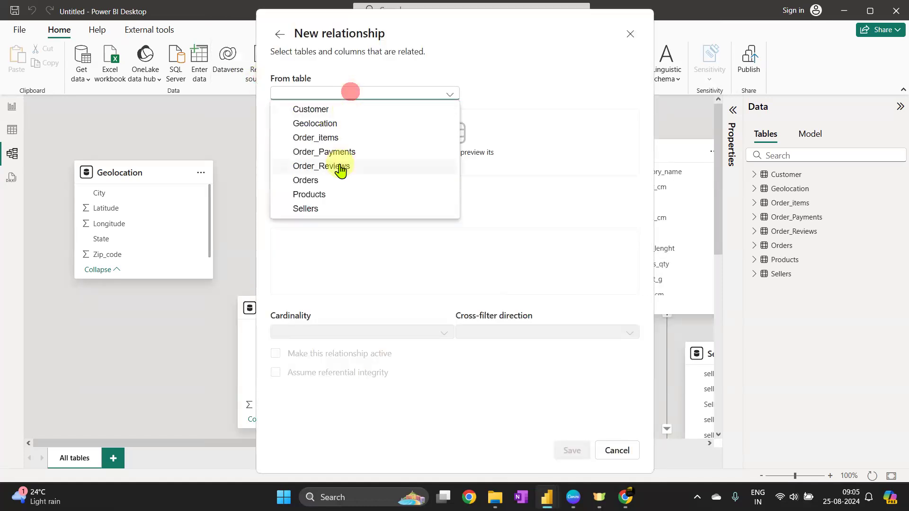
click(315, 181)
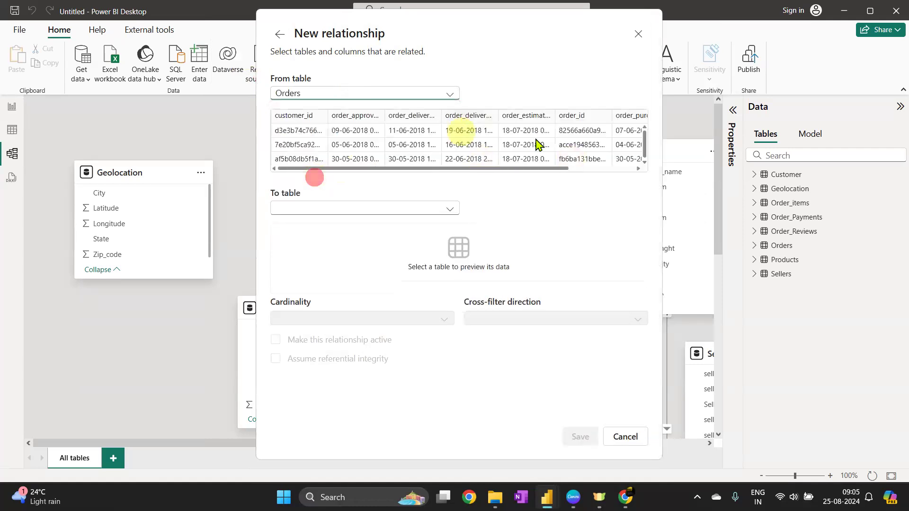
click(330, 97)
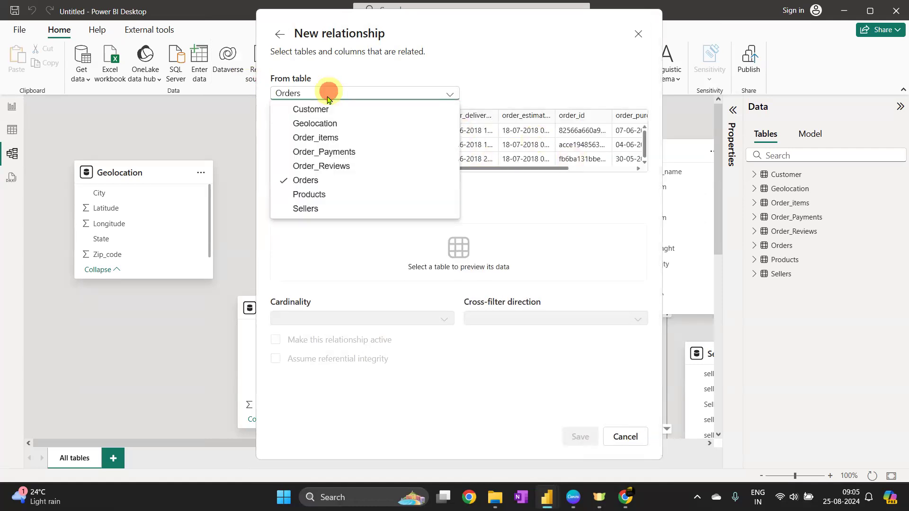
click(320, 198)
drag(474, 167, 655, 177)
click(416, 93)
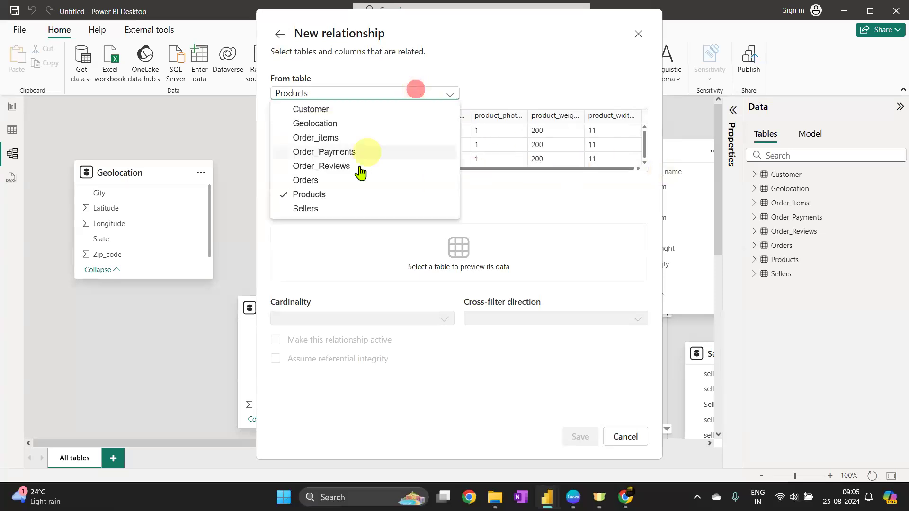
click(349, 214)
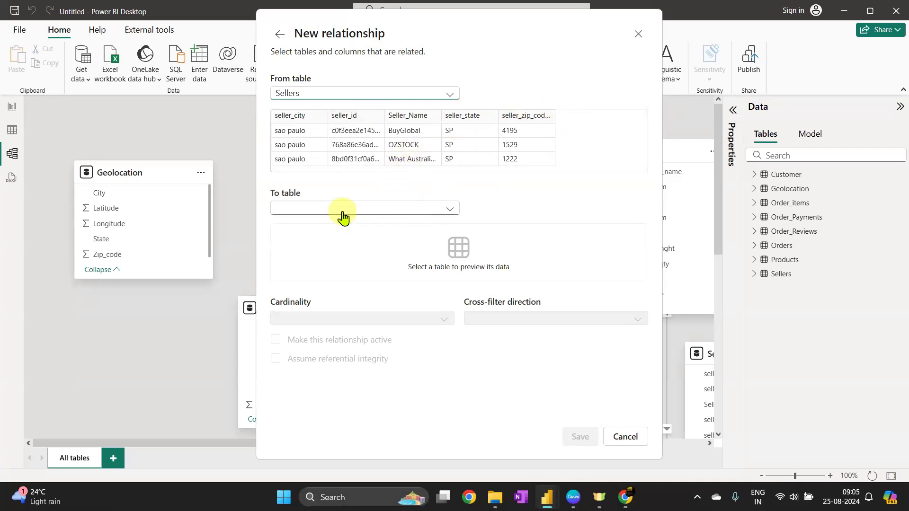
click(384, 208)
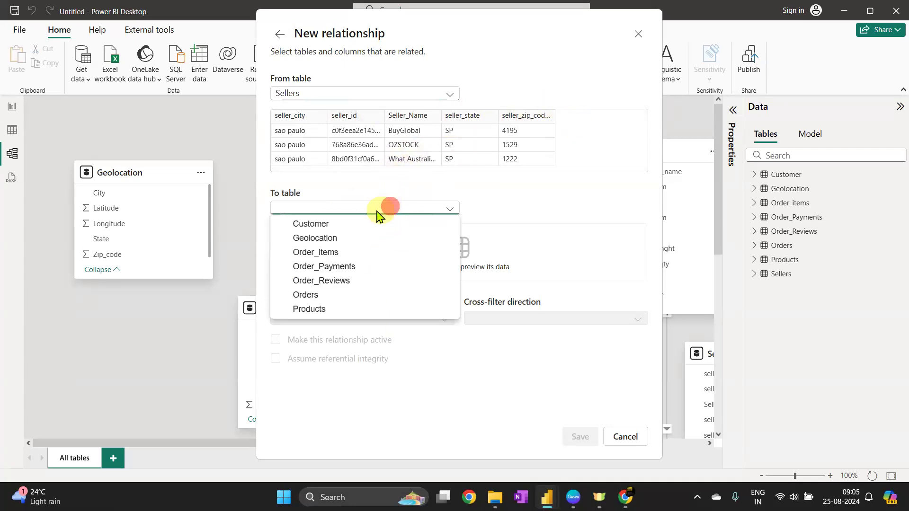
click(339, 237)
click(534, 115)
click(518, 230)
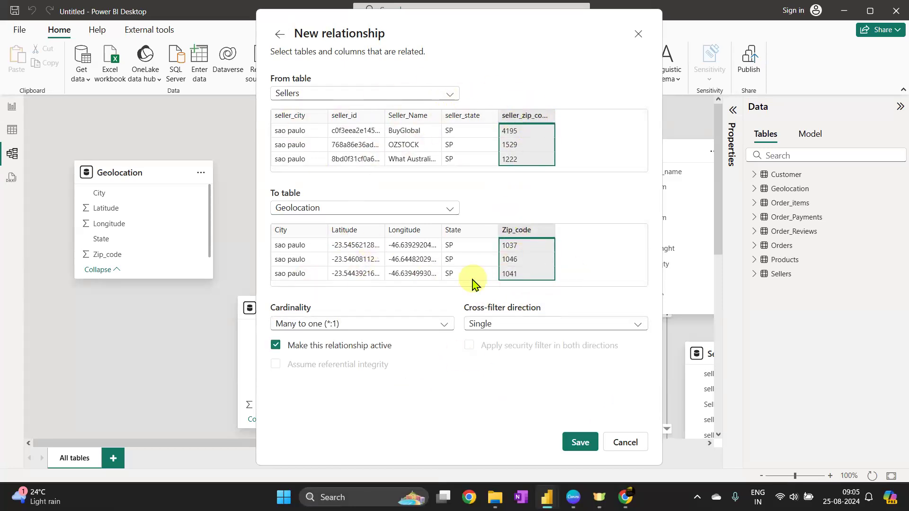
click(580, 443)
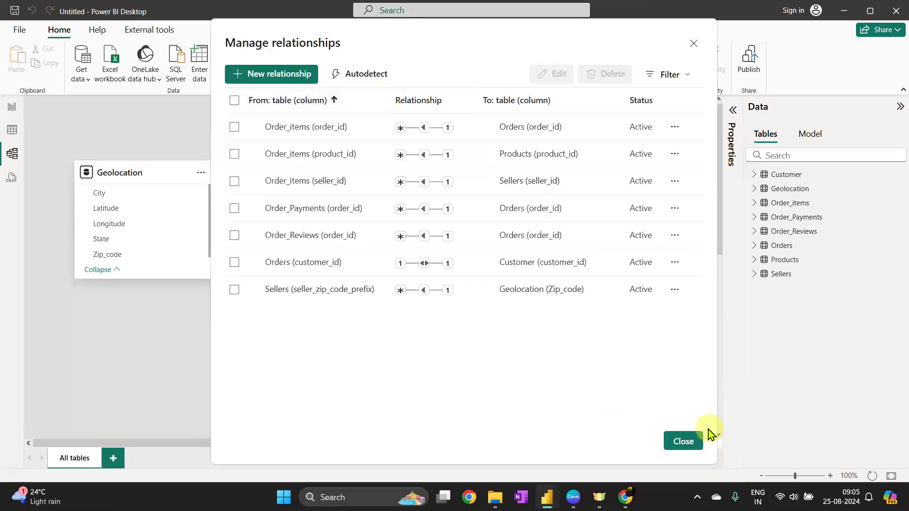
click(681, 442)
Rearrange the model diagram, moving Geolocation to the upper right and spreading out Sellers, Order_items and Customer
click(872, 477)
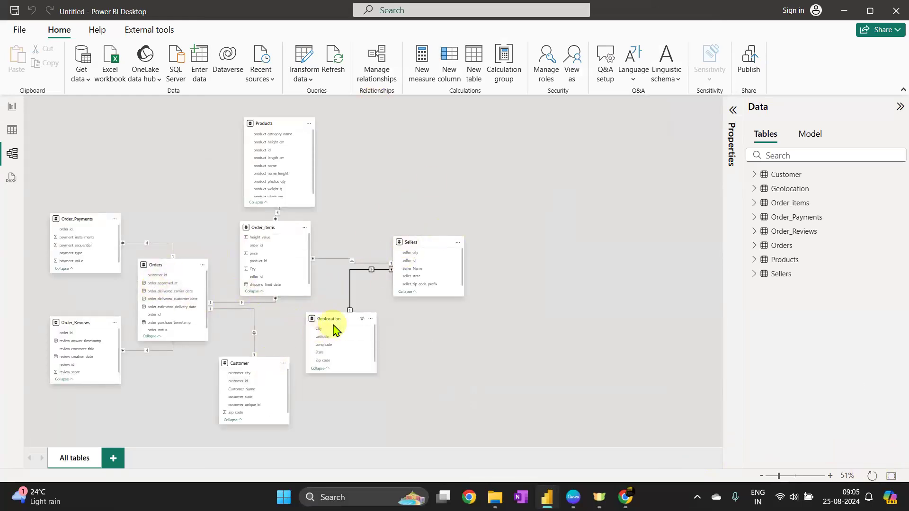
drag(336, 319, 669, 168)
drag(422, 245, 601, 269)
drag(264, 231, 407, 238)
drag(256, 367, 383, 423)
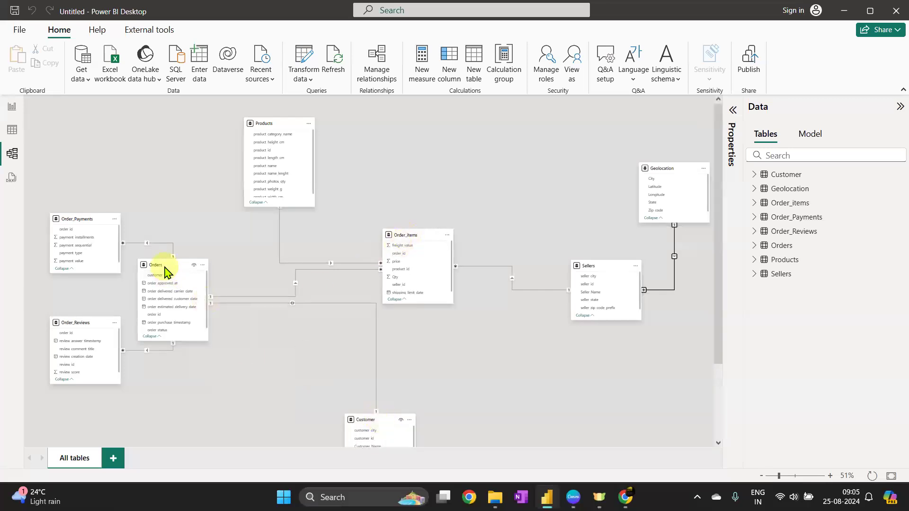
Reposition the Orders, Products and Order_items tables into a tidier layout in the diagram
drag(163, 266, 238, 288)
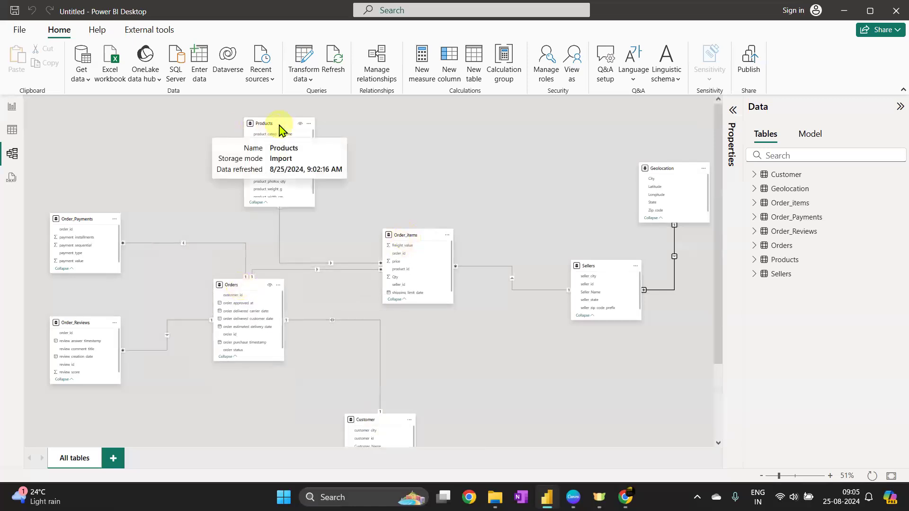
drag(375, 128, 473, 128)
drag(414, 236, 385, 249)
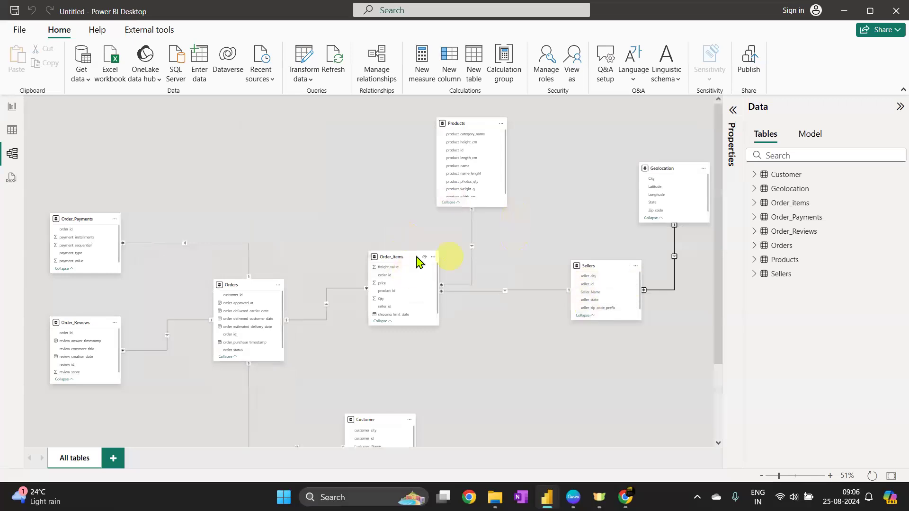
drag(243, 290, 258, 252)
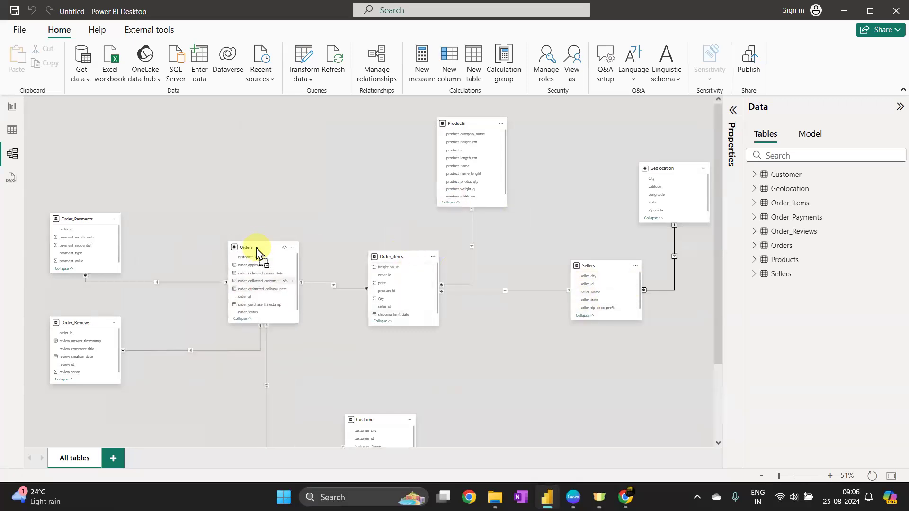
drag(393, 258, 431, 263)
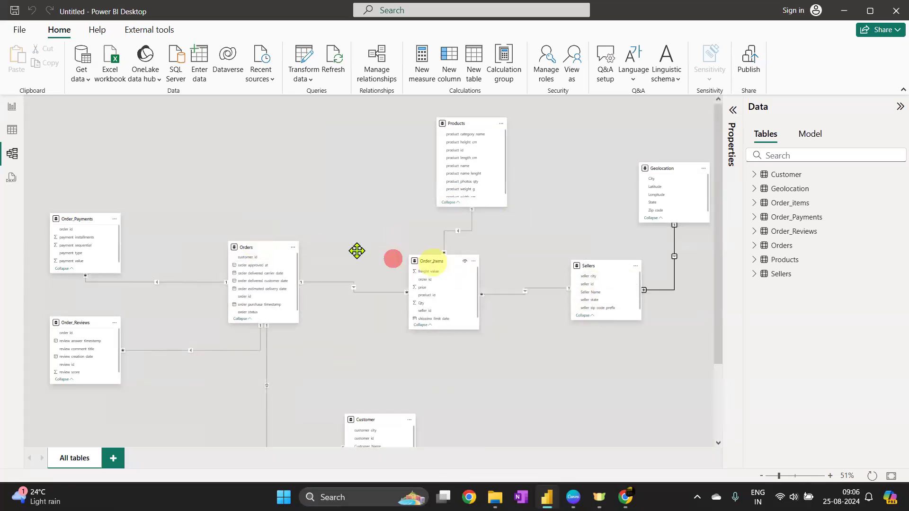
Rearrange the model diagram with Customer at the top, Order_Payments above Orders, Order_items lower left, and Sellers and Geolocation at the bottom
drag(253, 247, 281, 228)
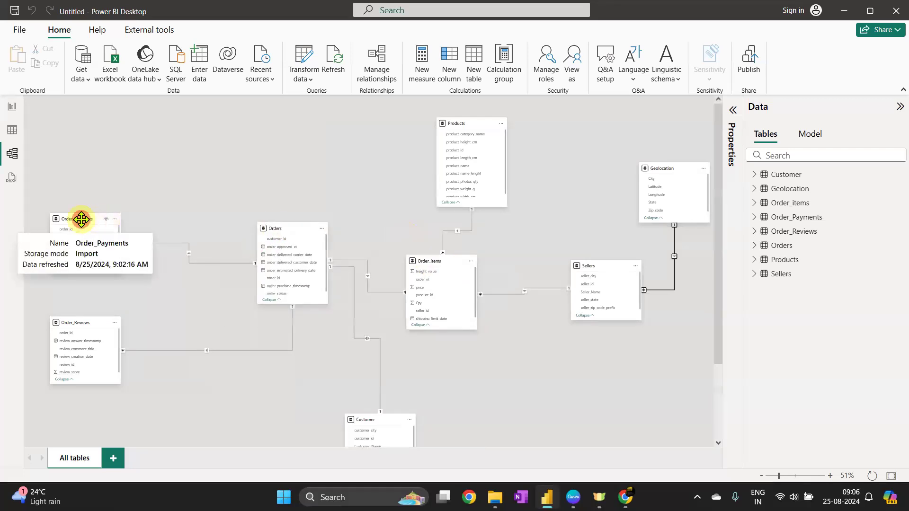
drag(81, 219, 221, 146)
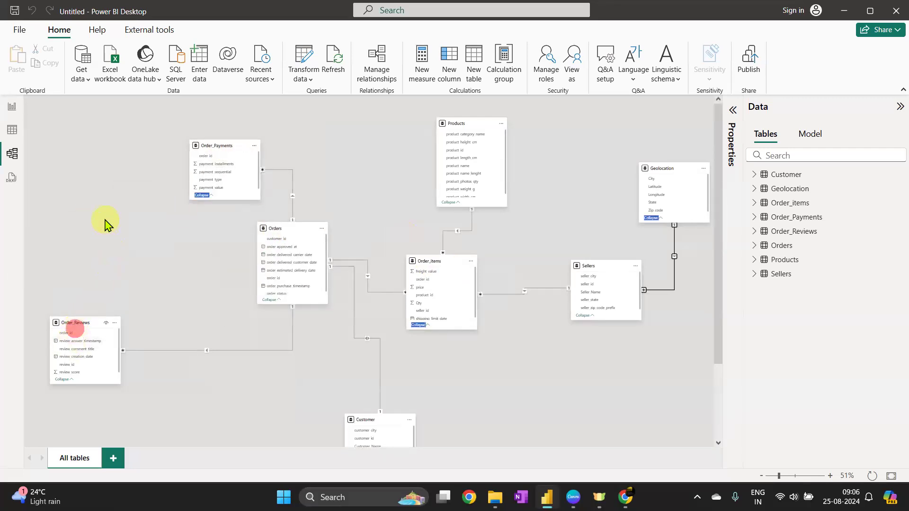
drag(76, 325, 128, 237)
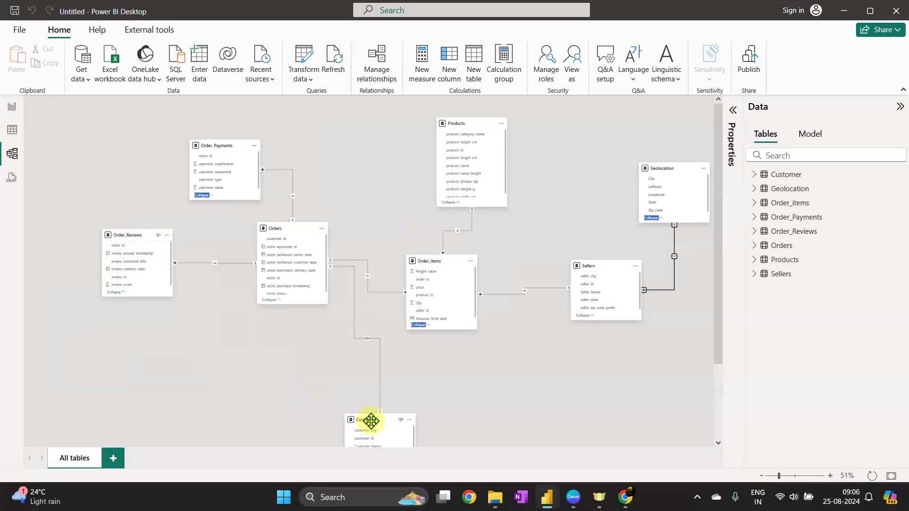
drag(438, 261, 162, 363)
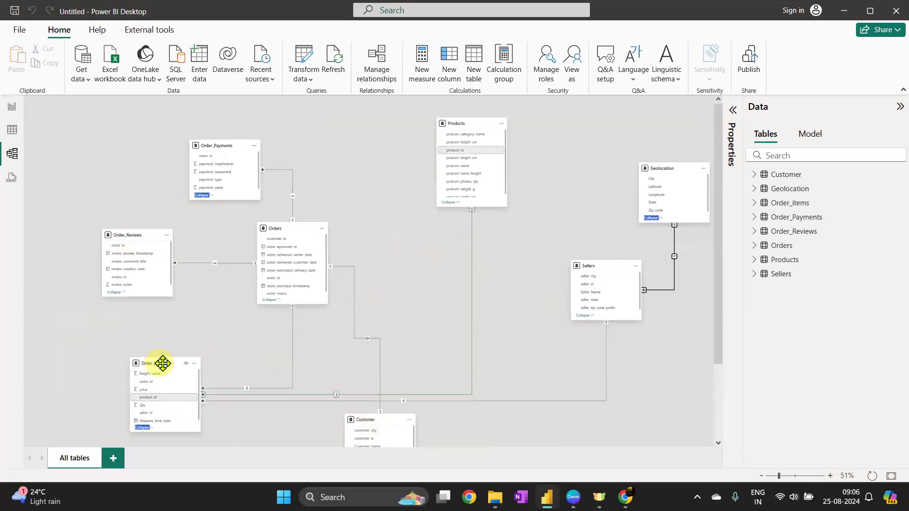
drag(366, 420, 363, 124)
drag(449, 132, 433, 242)
drag(604, 275, 559, 378)
drag(684, 175, 420, 436)
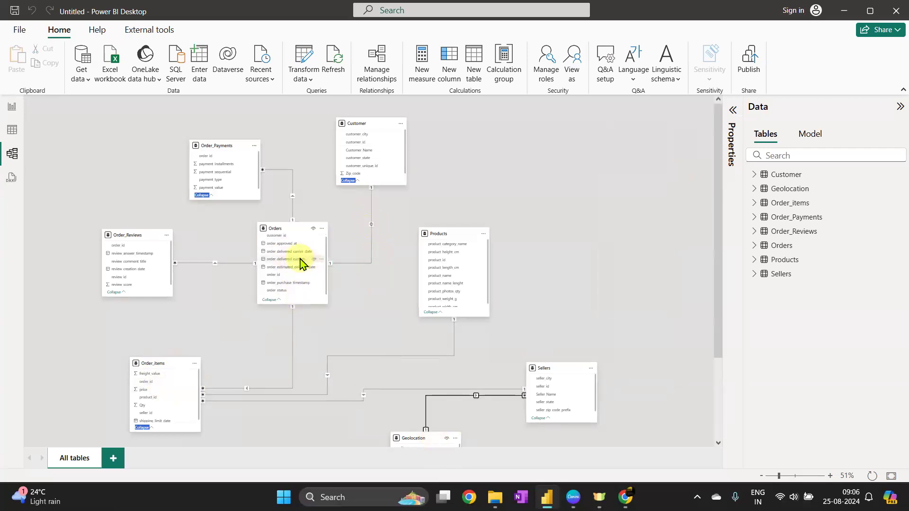
click(348, 181)
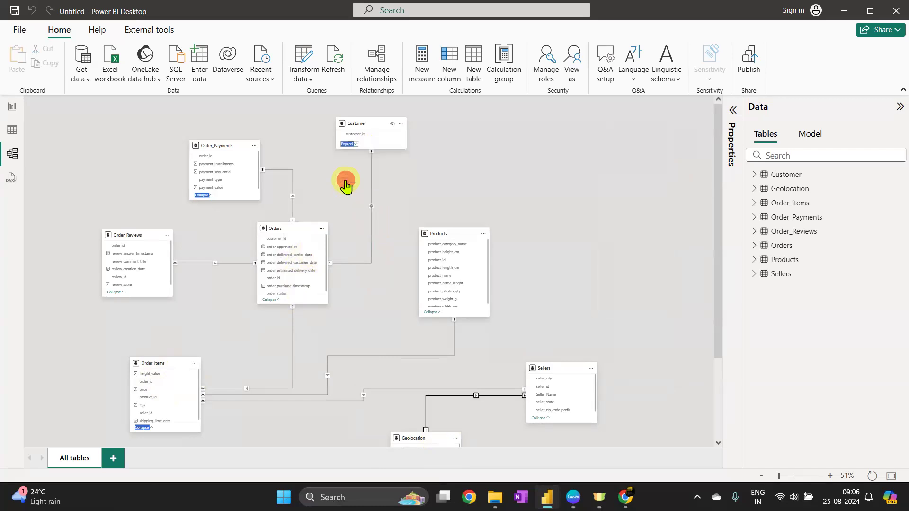
click(344, 144)
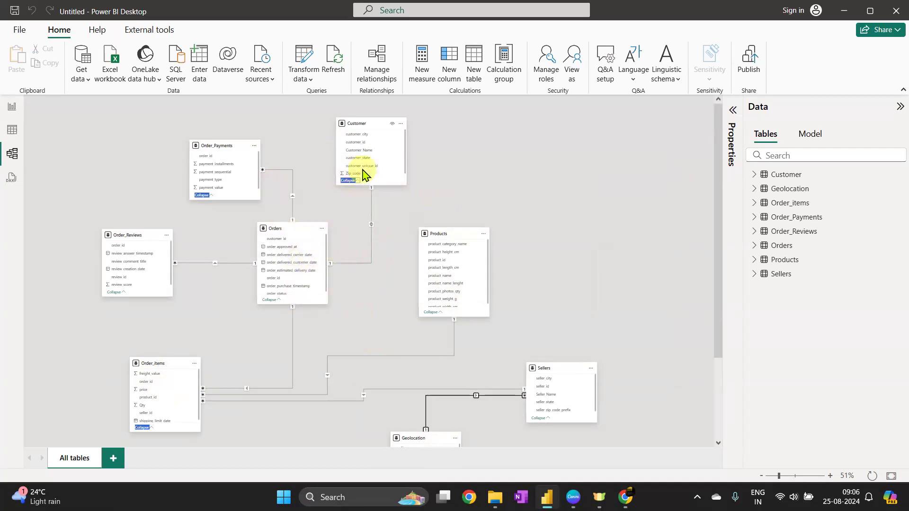
double_click(371, 228)
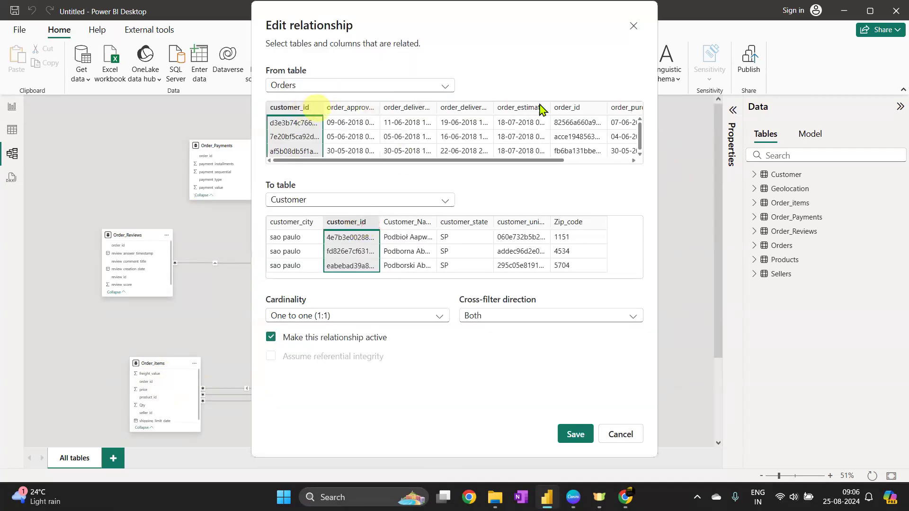
click(534, 224)
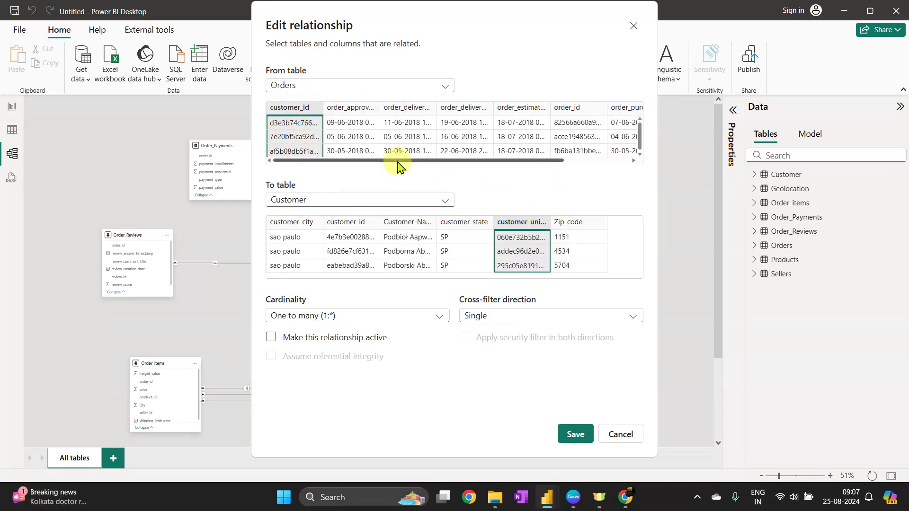
mouse_move(357, 163)
mouse_down()
mouse_move(562, 197)
mouse_move(351, 172)
mouse_up()
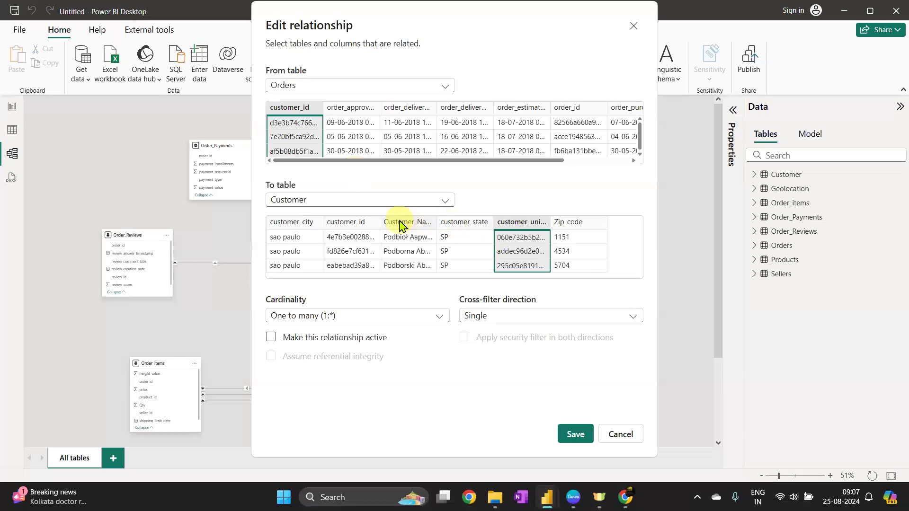
click(363, 223)
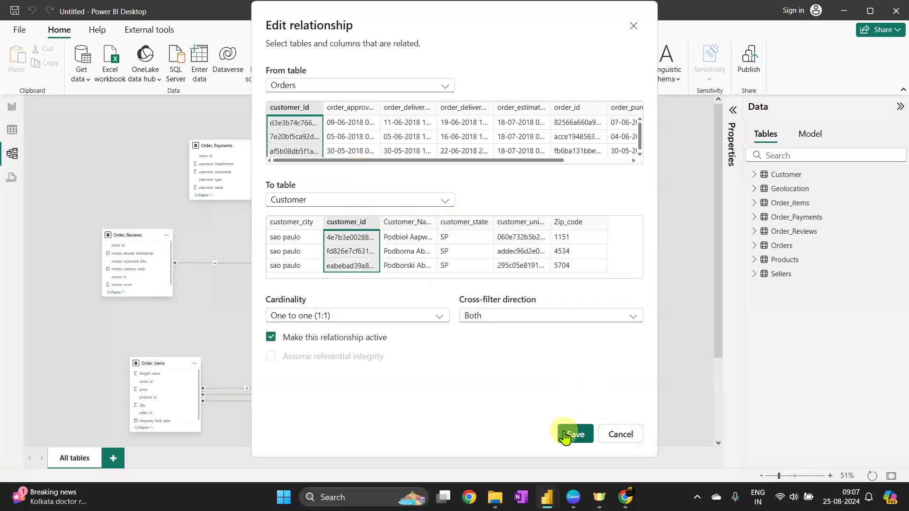
click(624, 435)
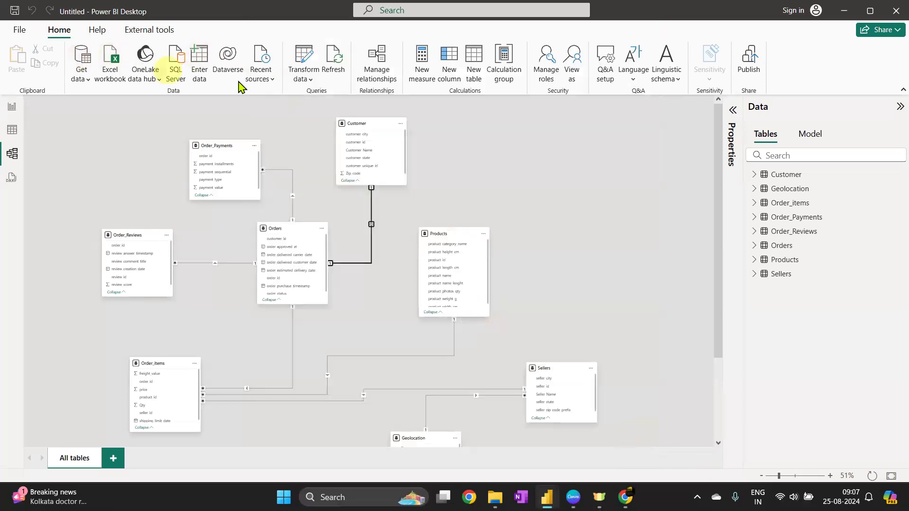
Load the Overview sheet from the recent Ecommerce.xlsx source into the model
click(260, 60)
click(285, 121)
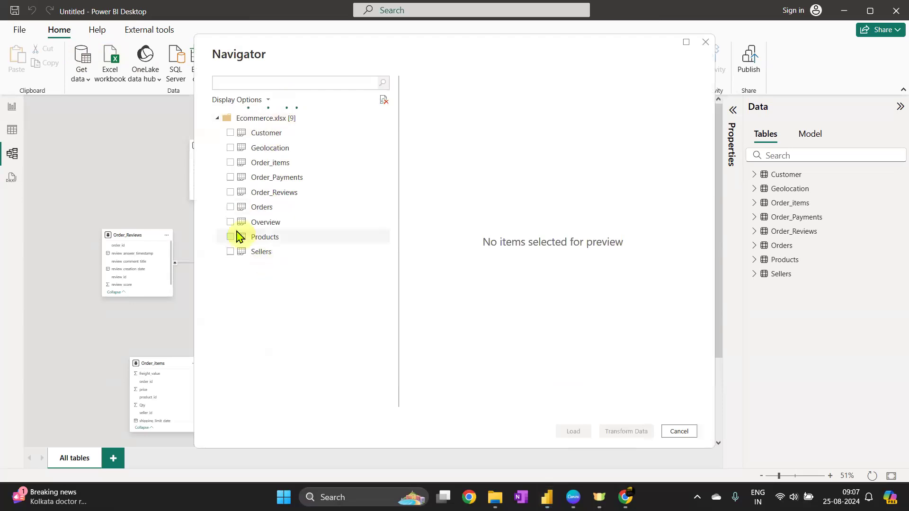
click(230, 222)
click(567, 431)
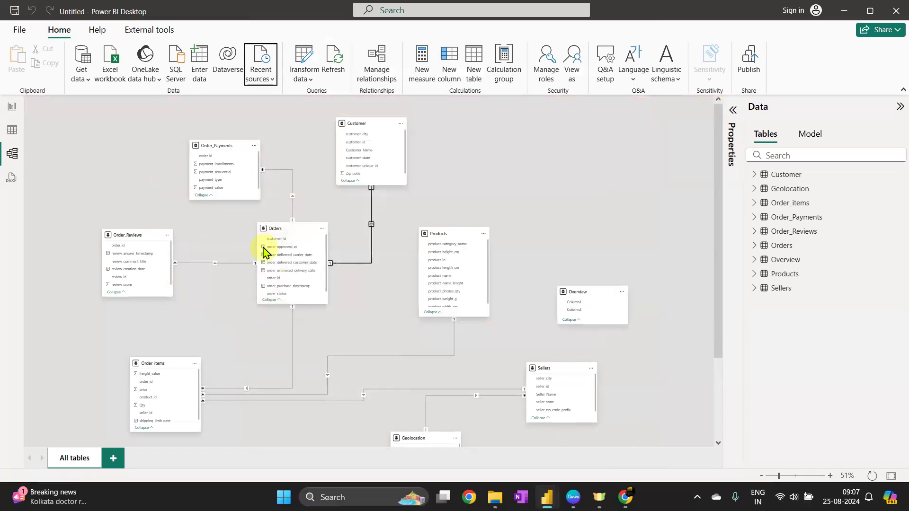
Examine the Overview table's dataset descriptions in table view
click(12, 131)
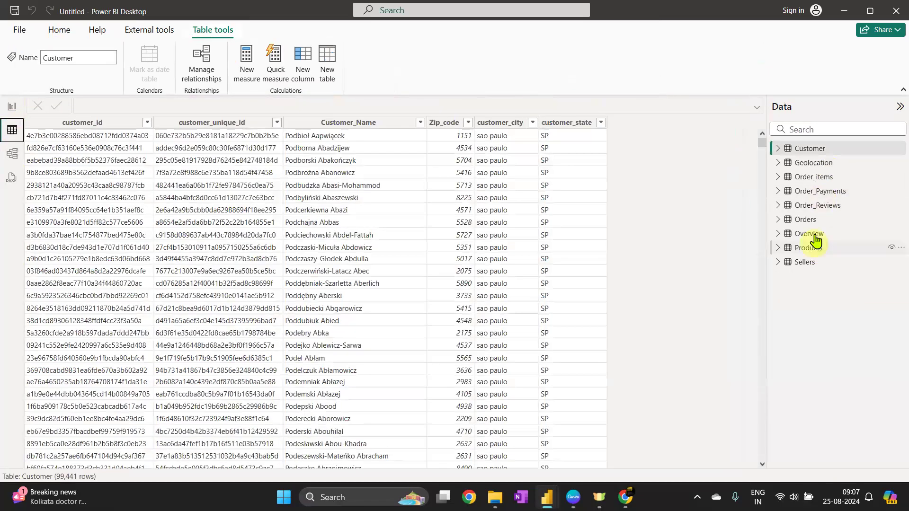
click(809, 234)
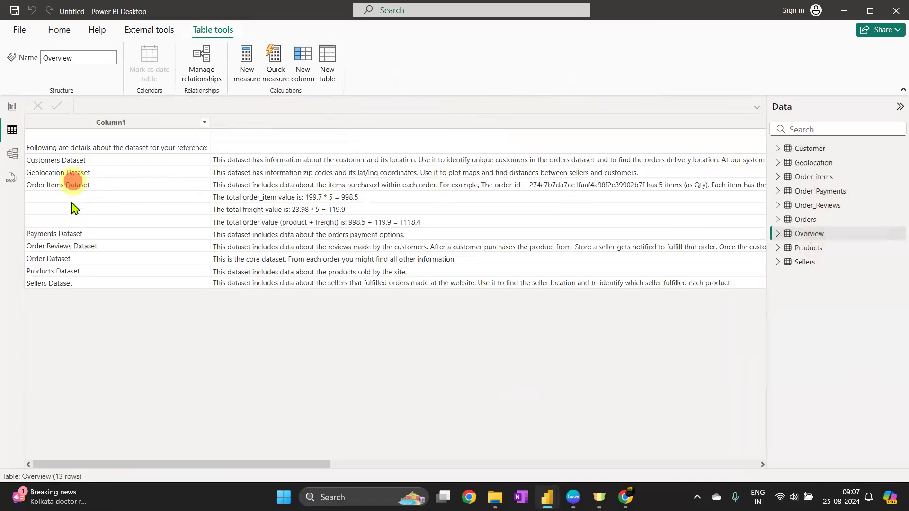
click(72, 182)
click(68, 244)
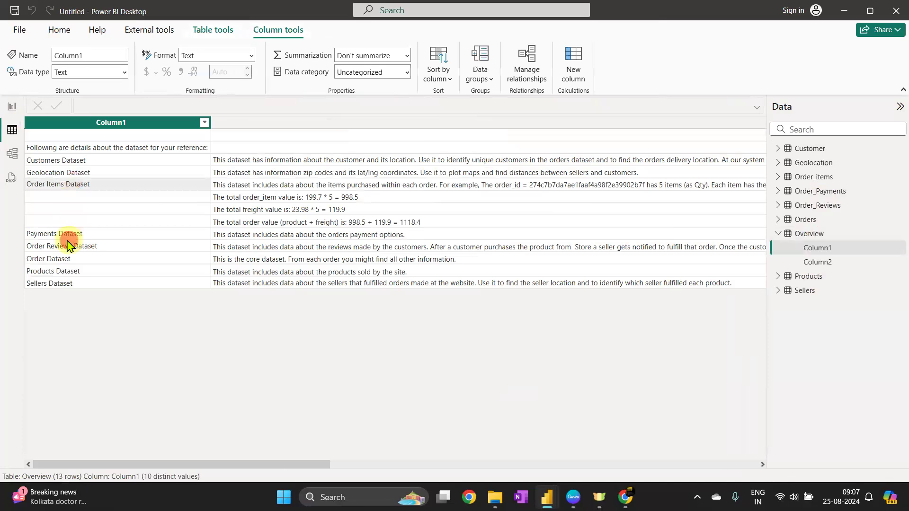
click(67, 161)
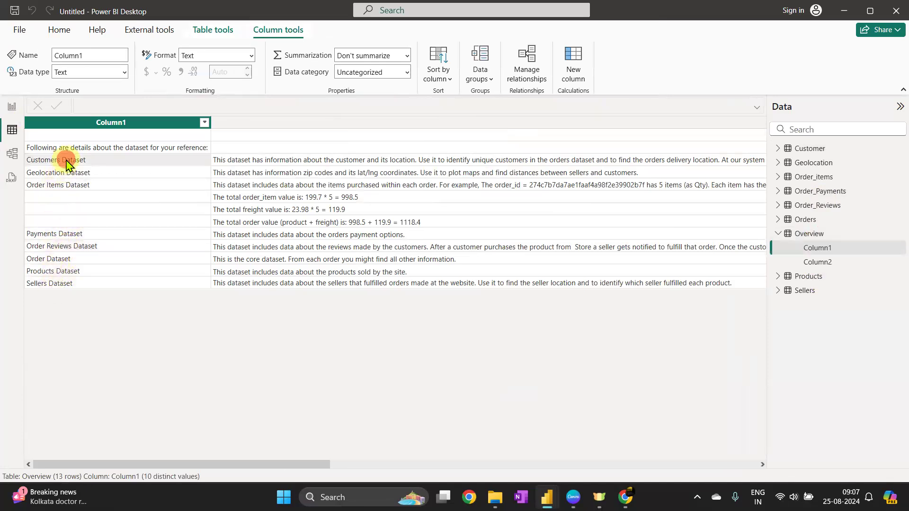
click(490, 166)
drag(561, 471, 264, 456)
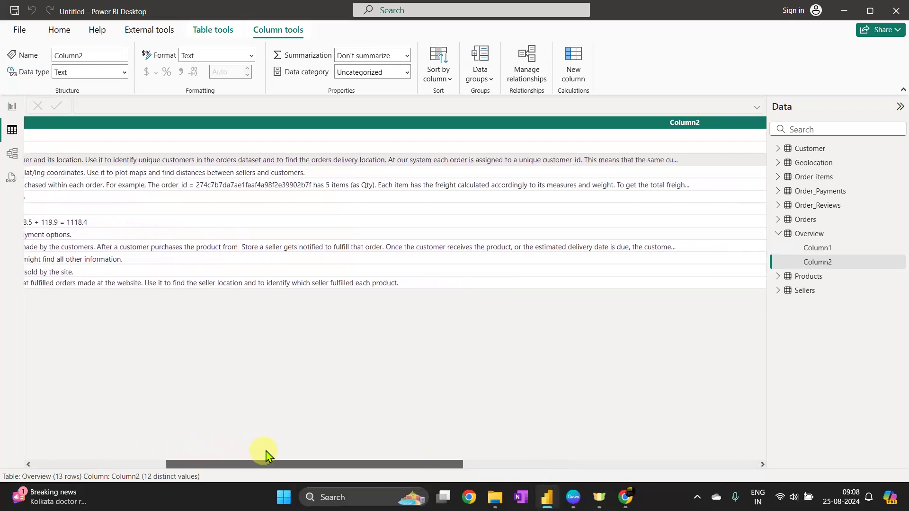
scroll(265, 452, right, 1)
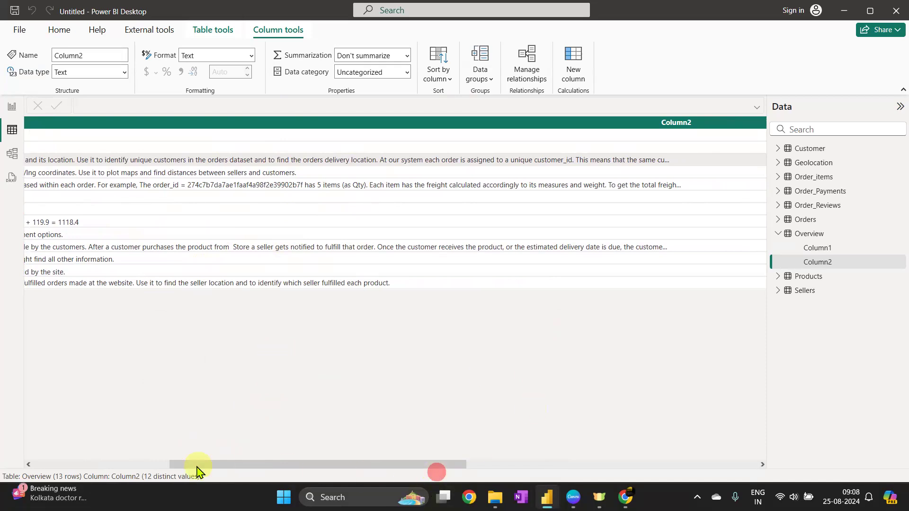
drag(346, 464, 10, 126)
Return to the model diagram and review the Orders to Customer relationship without changing it
click(12, 153)
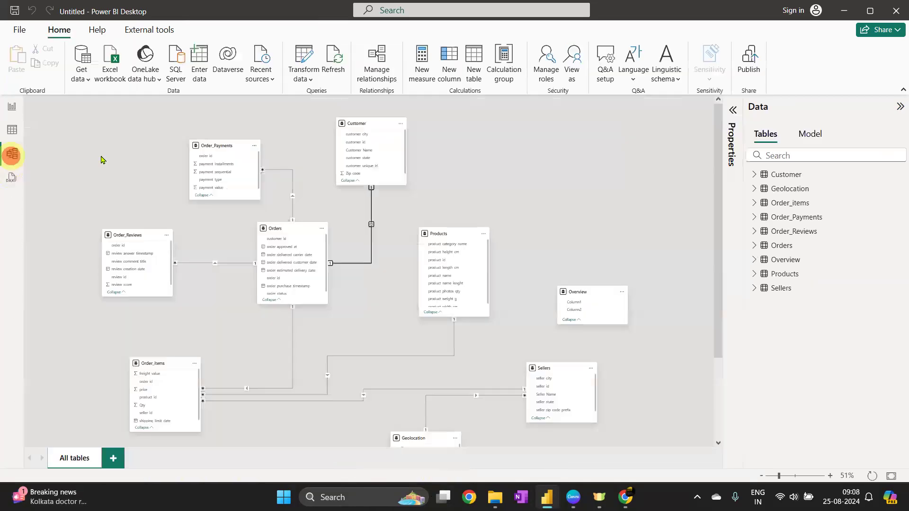
double_click(371, 223)
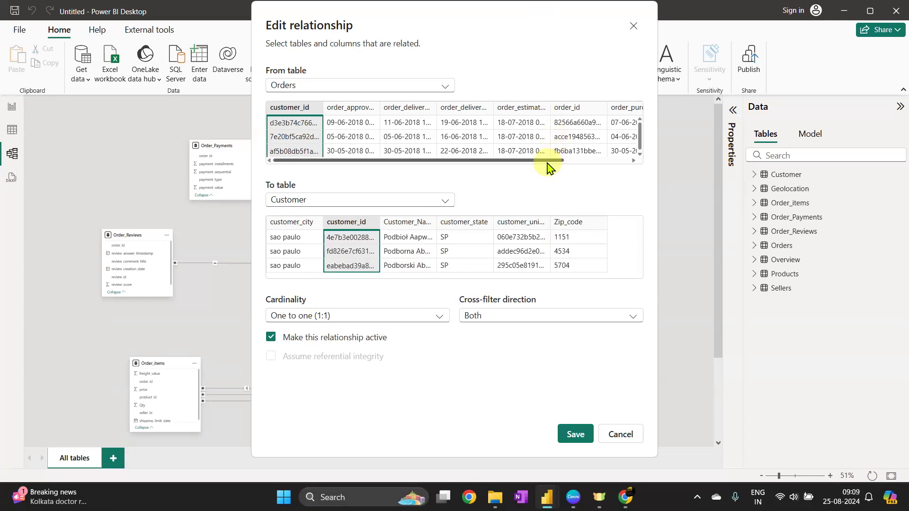
click(615, 436)
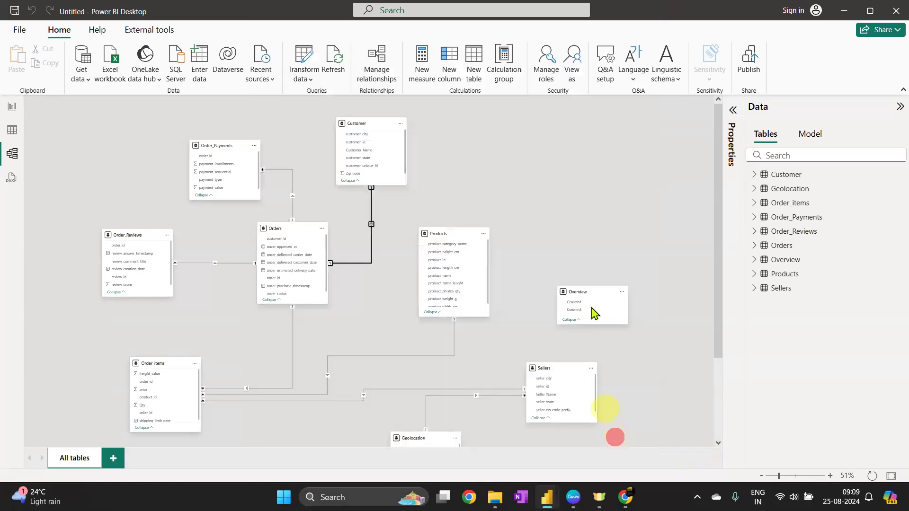
Reposition Sellers, Geolocation and Products so Sellers sits below Orders and Products beside Customer
drag(549, 371, 329, 435)
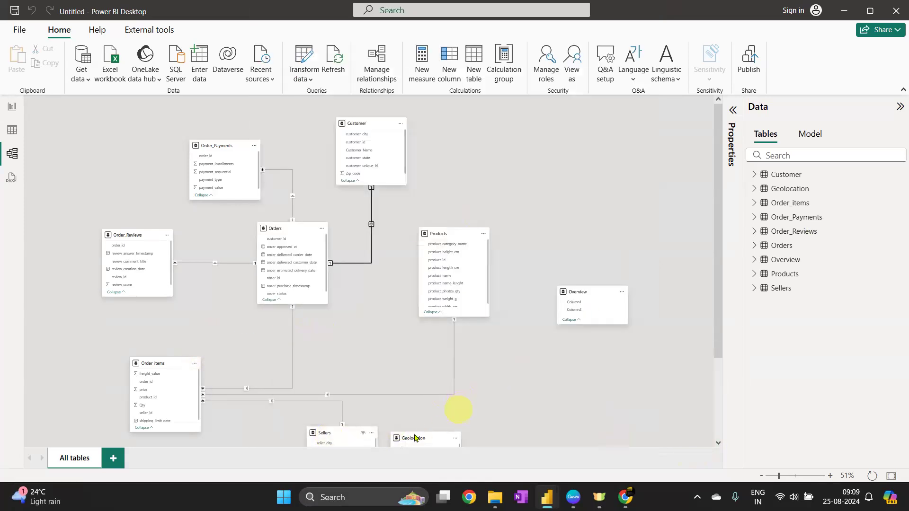
drag(414, 438, 476, 402)
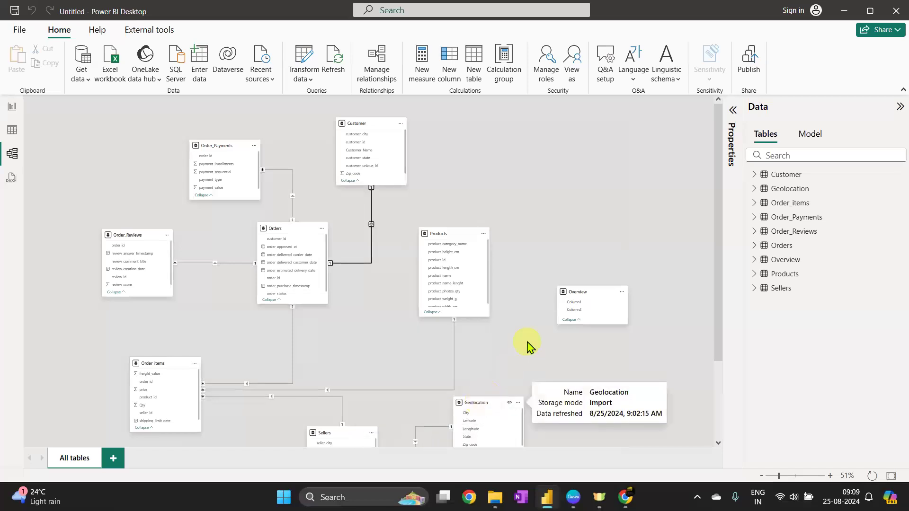
scroll(529, 347, down, 3)
drag(483, 296, 555, 246)
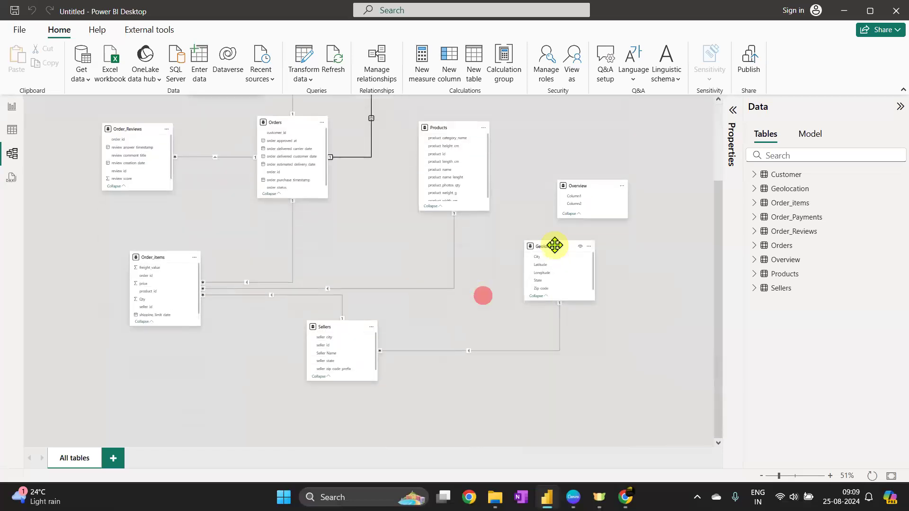
scroll(516, 347, up, 3)
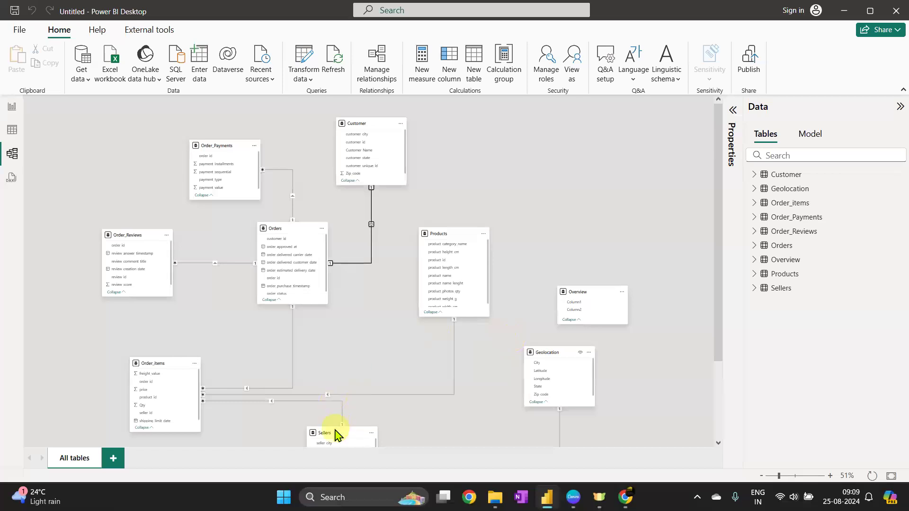
drag(454, 232, 476, 170)
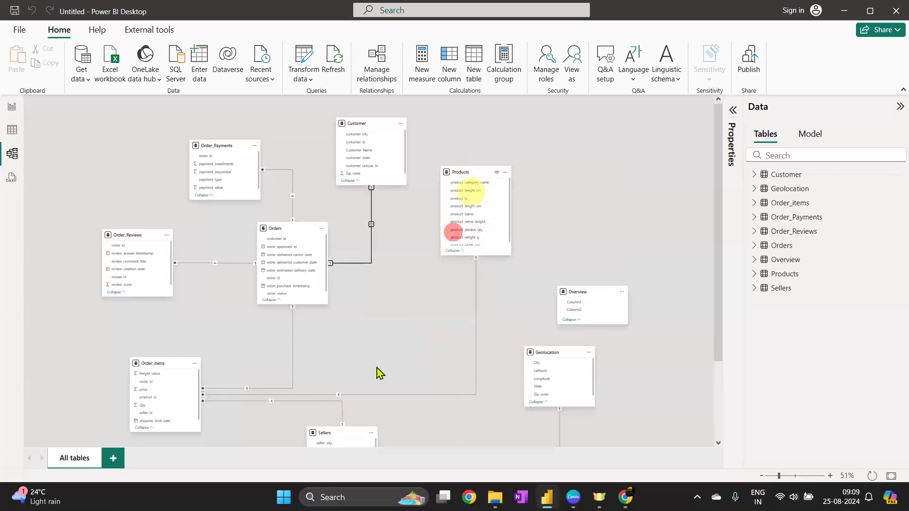
drag(356, 433, 392, 323)
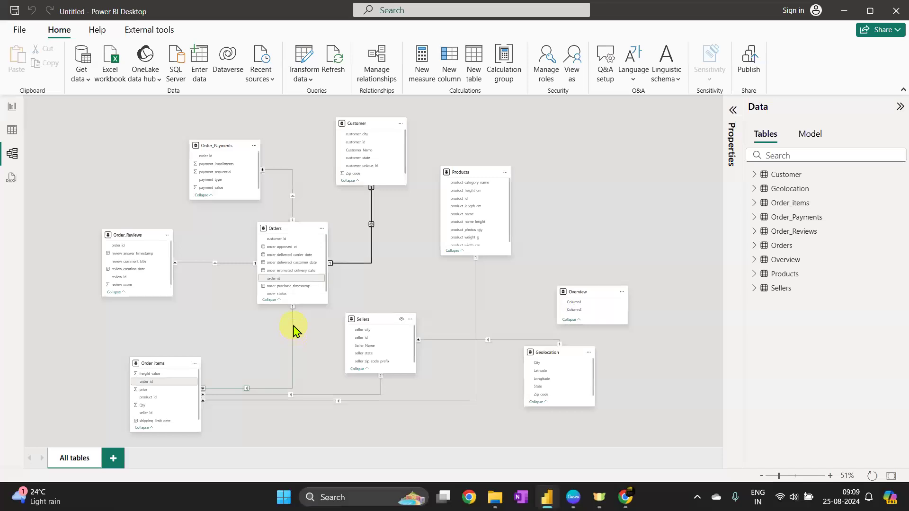
Rearrange the diagram again: Products to the bottom, Sellers and Geolocation side by side in the middle, Overview to the right
click(372, 226)
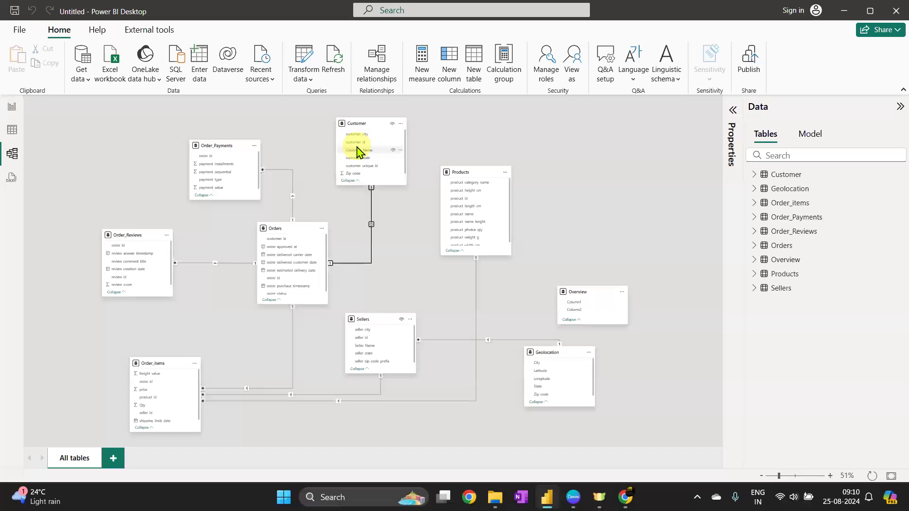
click(365, 121)
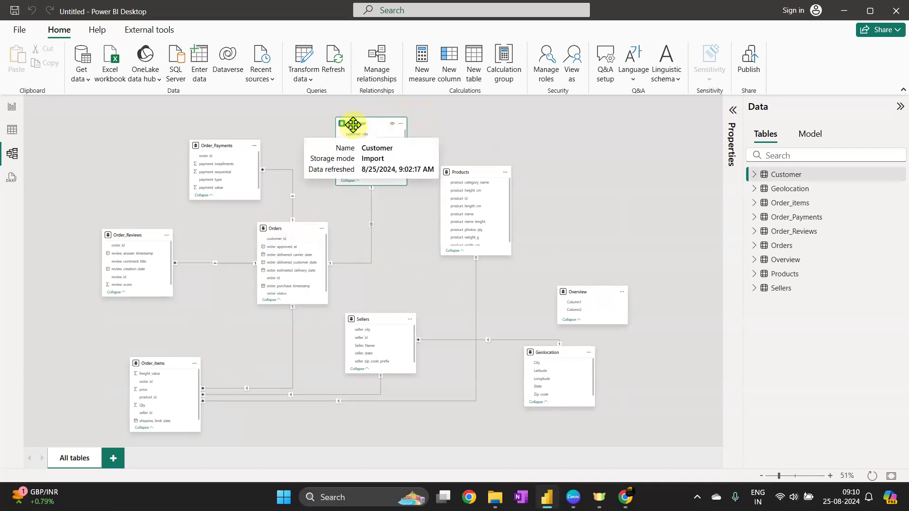
drag(467, 178, 452, 410)
drag(379, 323, 410, 283)
drag(536, 350, 493, 275)
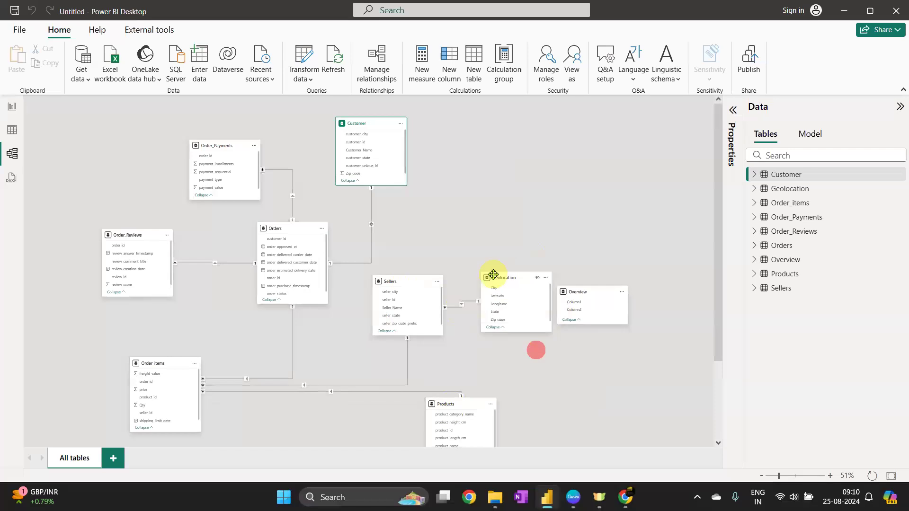
drag(587, 292, 650, 335)
click(678, 334)
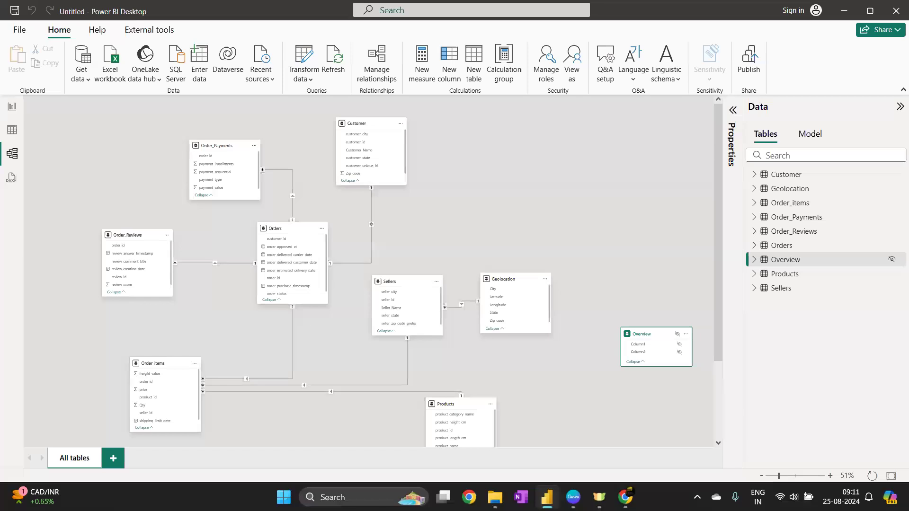
Save the report as a Power BI file named Ecommerce, browsing to a folder on this device
click(14, 16)
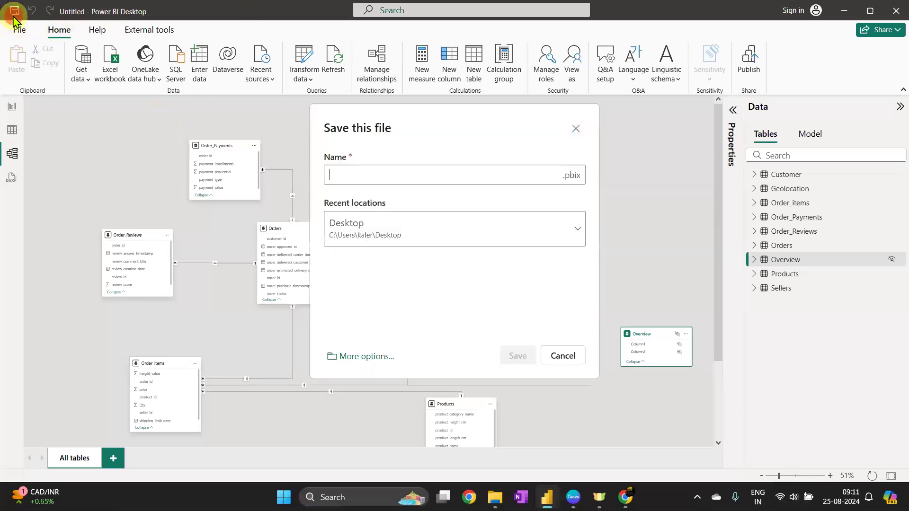
click(361, 355)
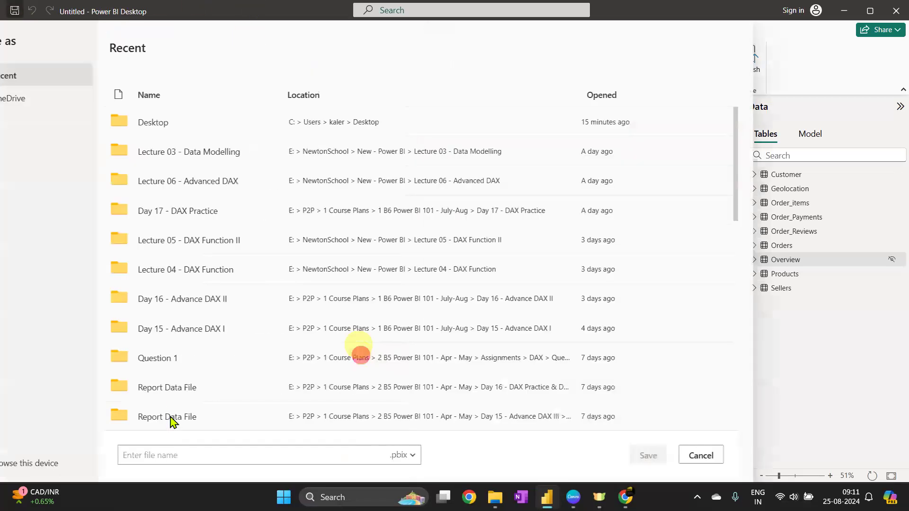
click(186, 463)
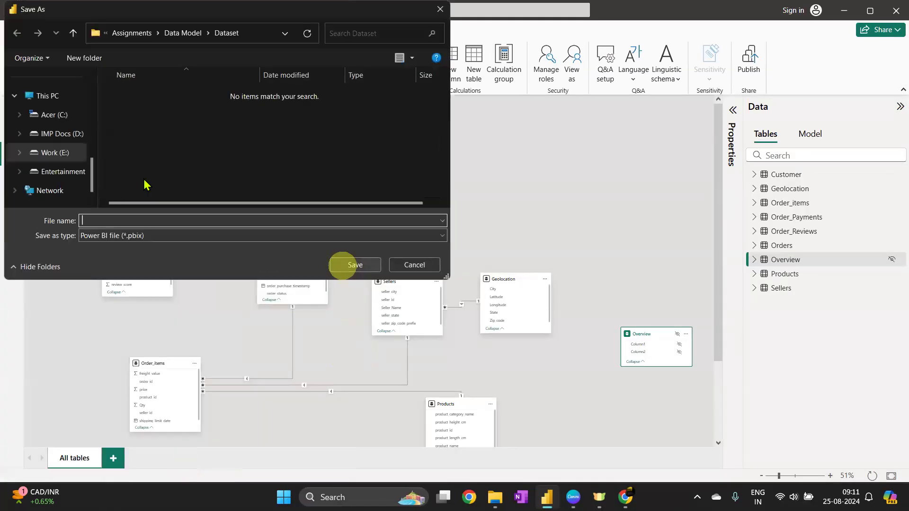
scroll(48, 170, up, 5)
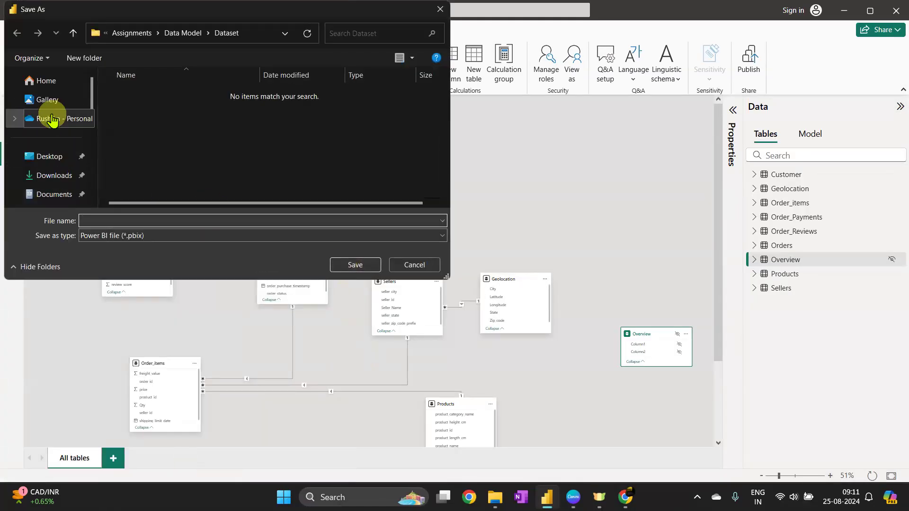
text(Ecomerce)
key(Left)
key(Left)
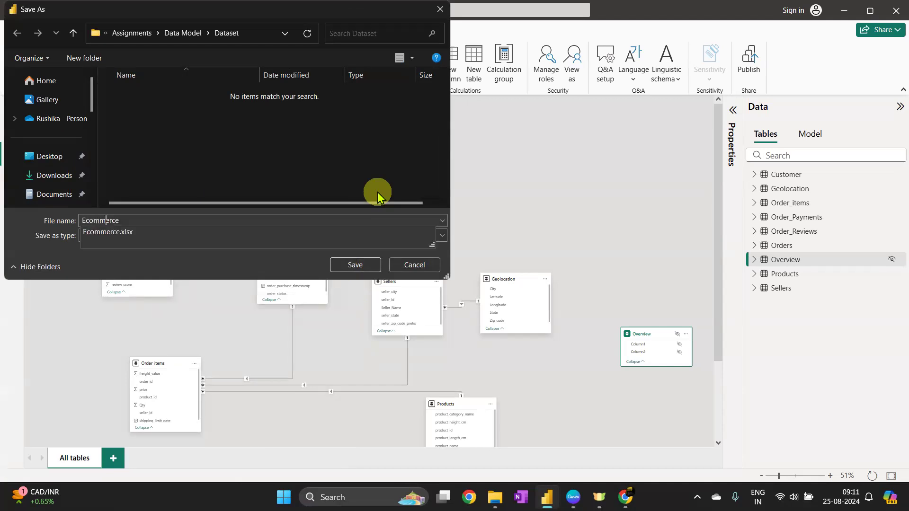
text(m)
click(55, 163)
click(351, 264)
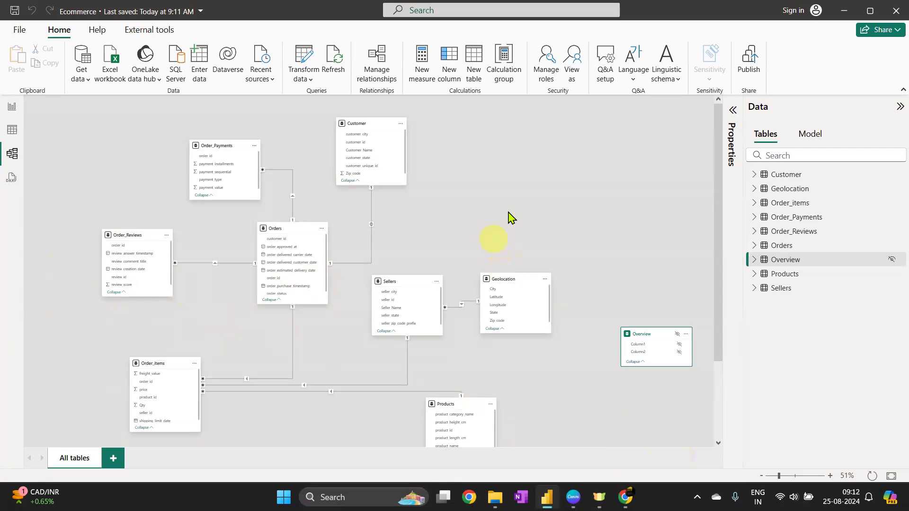
Move Geolocation up beside Sellers and move Customer to the diagram's top-right corner
scroll(510, 211, down, 1)
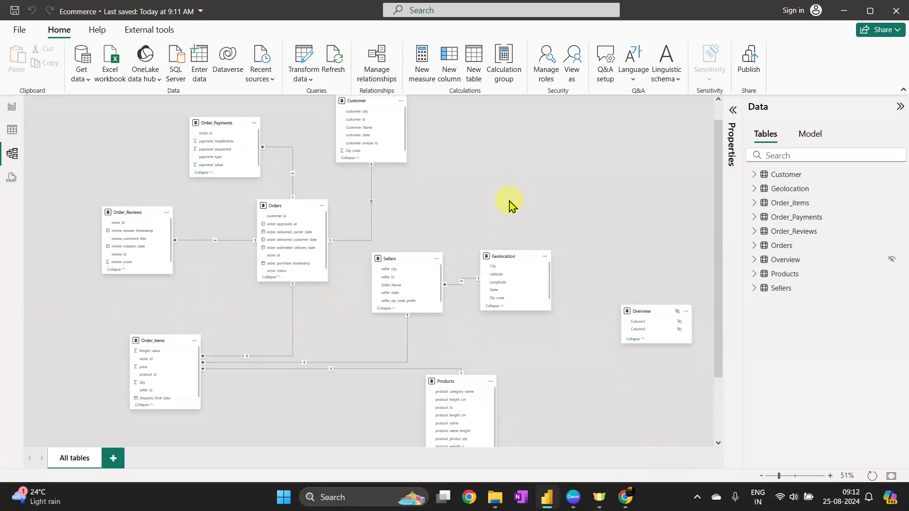
drag(514, 256, 528, 213)
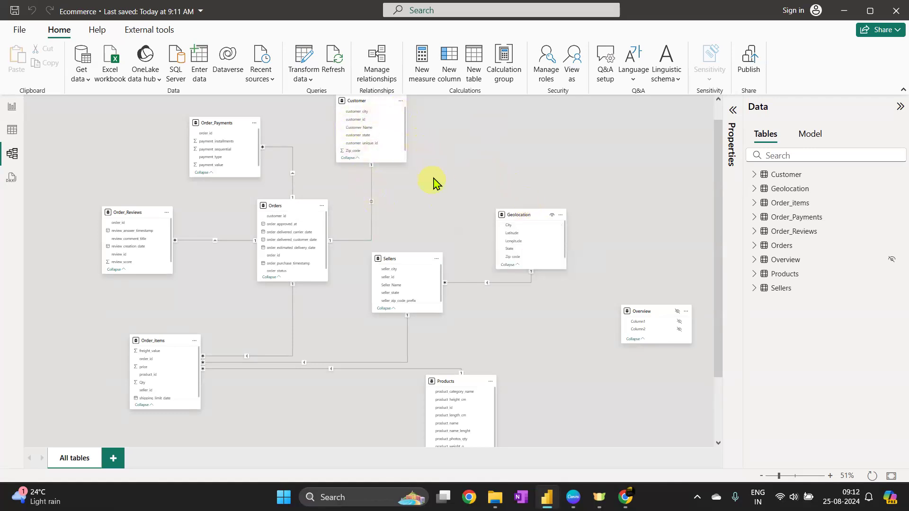
drag(362, 102, 403, 123)
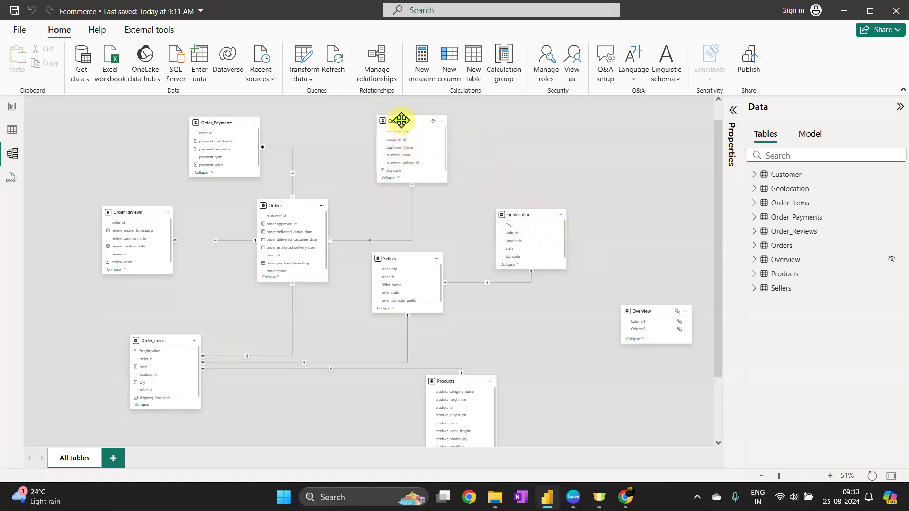
drag(401, 120, 640, 106)
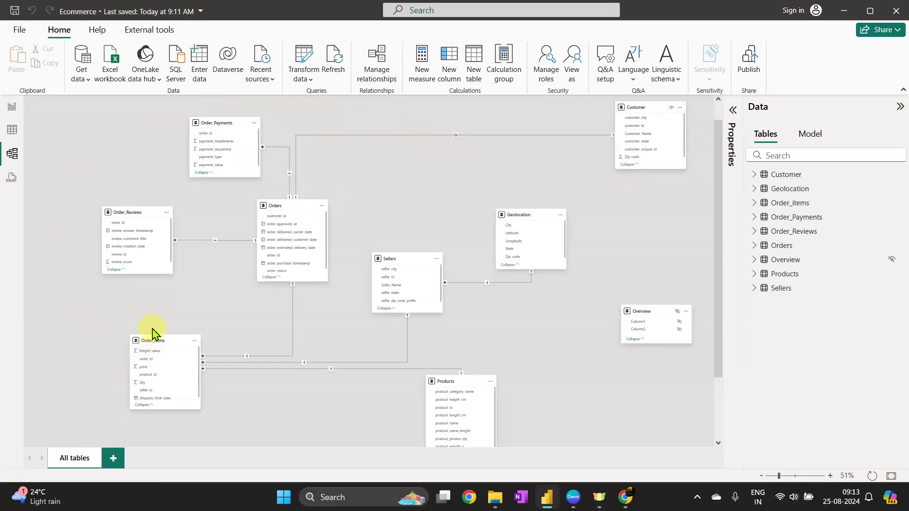
Stretch the Sellers table taller by extending its top edge upward
click(515, 214)
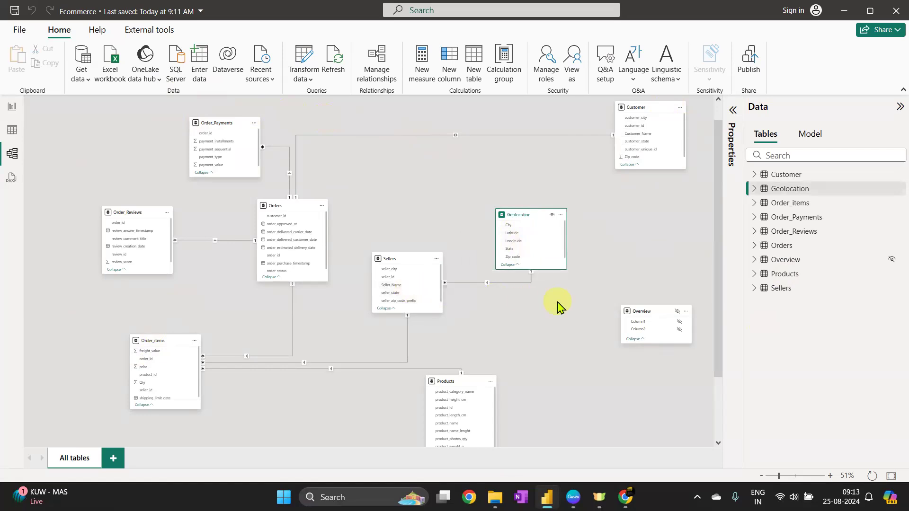
click(526, 213)
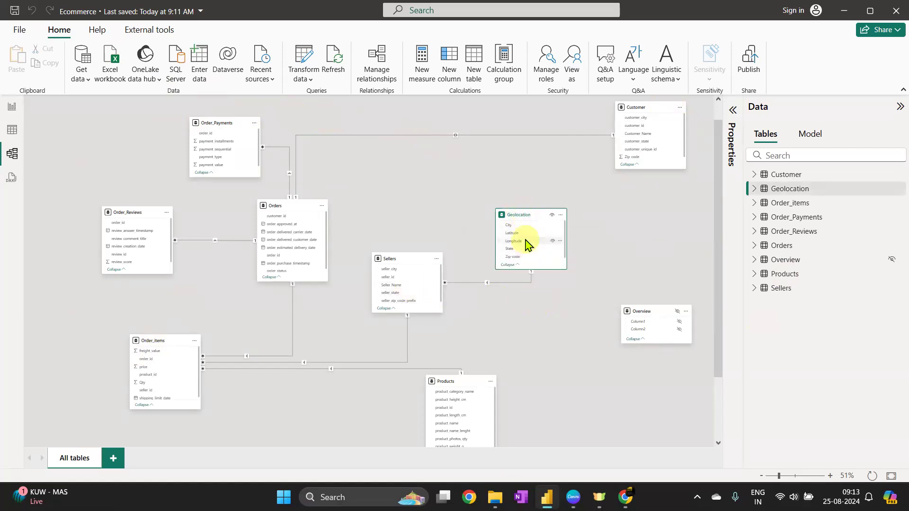
click(402, 260)
click(648, 112)
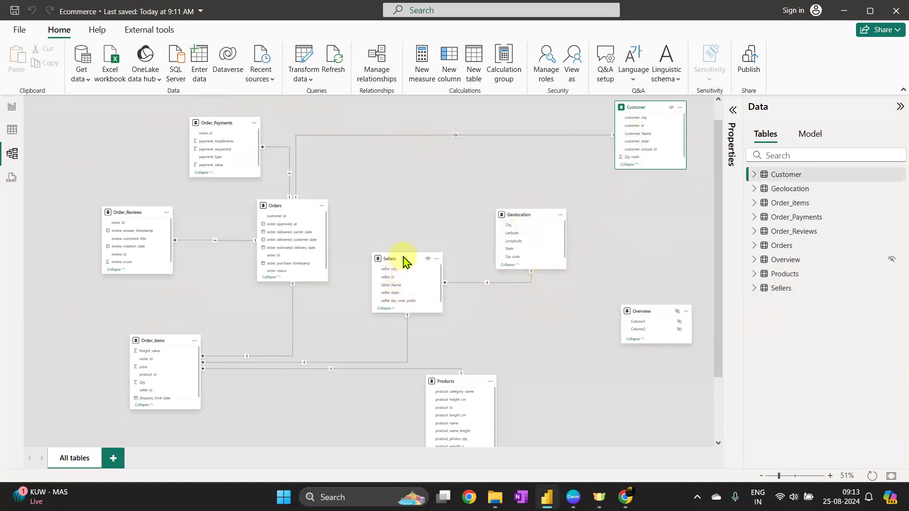
drag(406, 254, 406, 181)
click(401, 198)
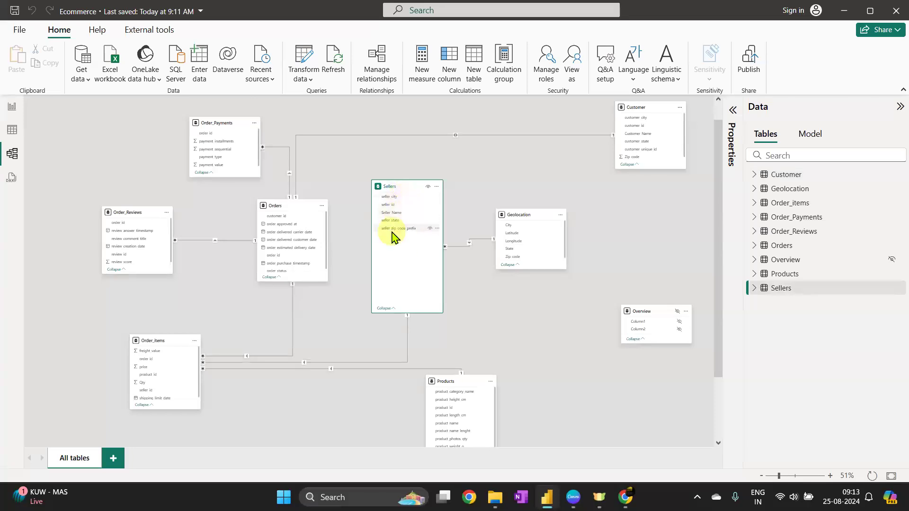
click(659, 108)
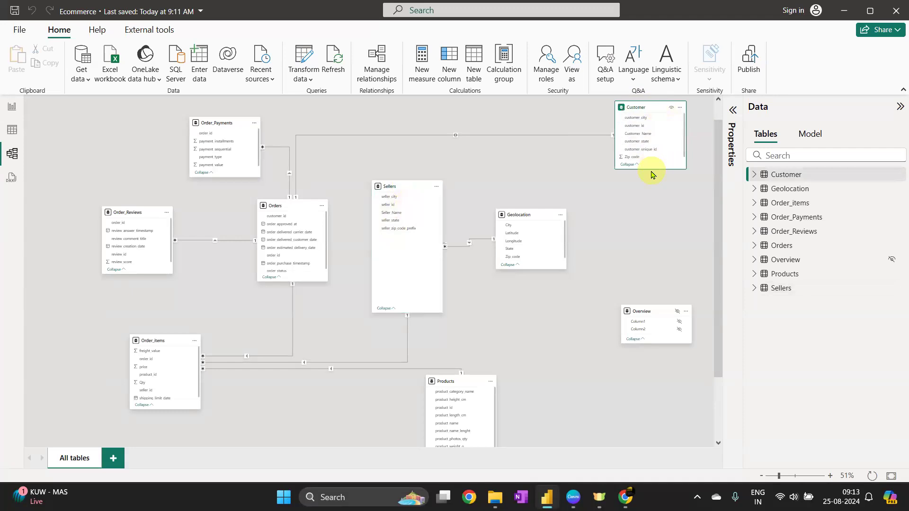
click(524, 214)
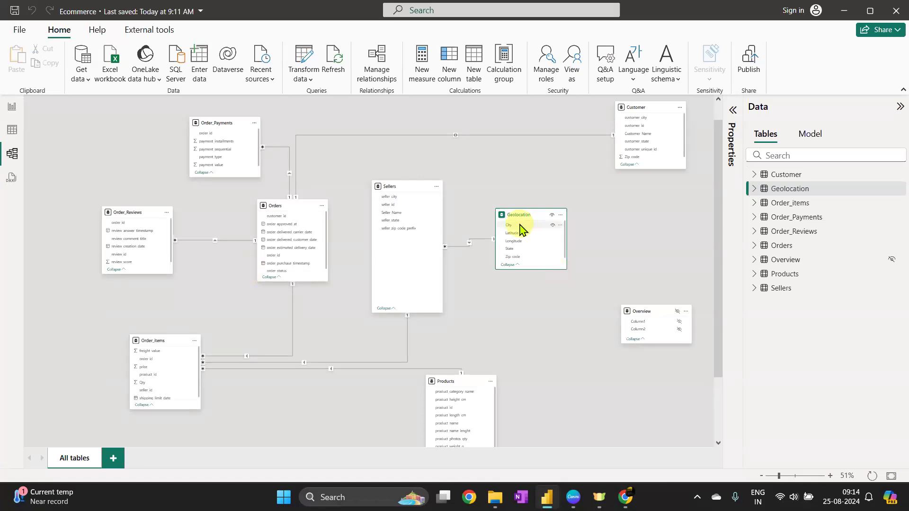
Move Sellers and Geolocation lower so they sit level with each other
mouse_move(651, 110)
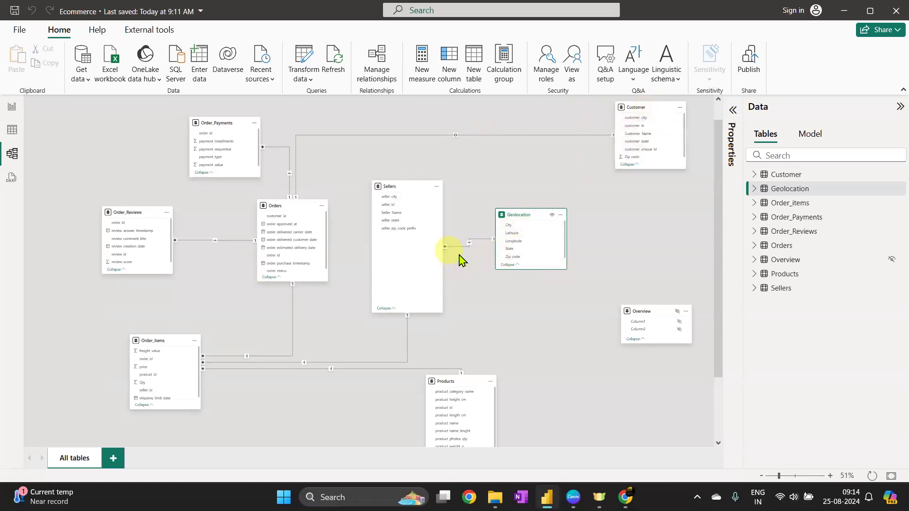
click(470, 245)
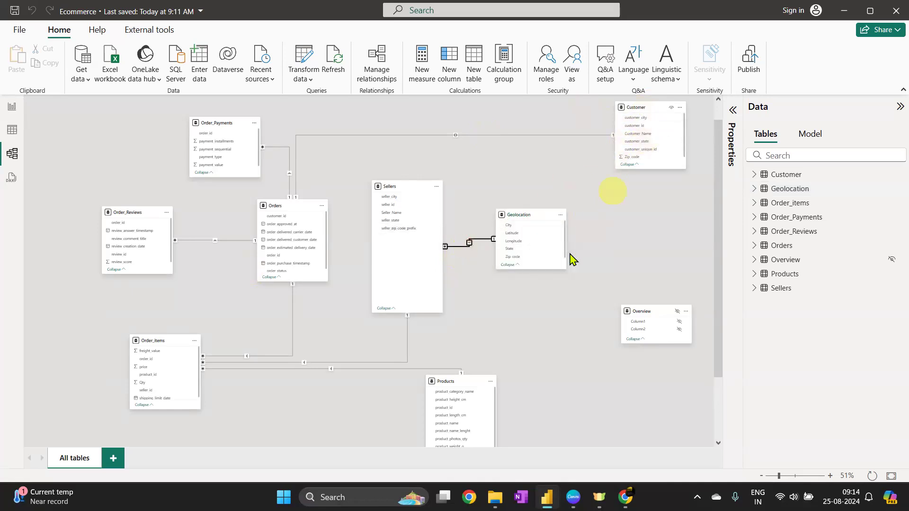
drag(399, 187, 430, 243)
drag(526, 213, 592, 242)
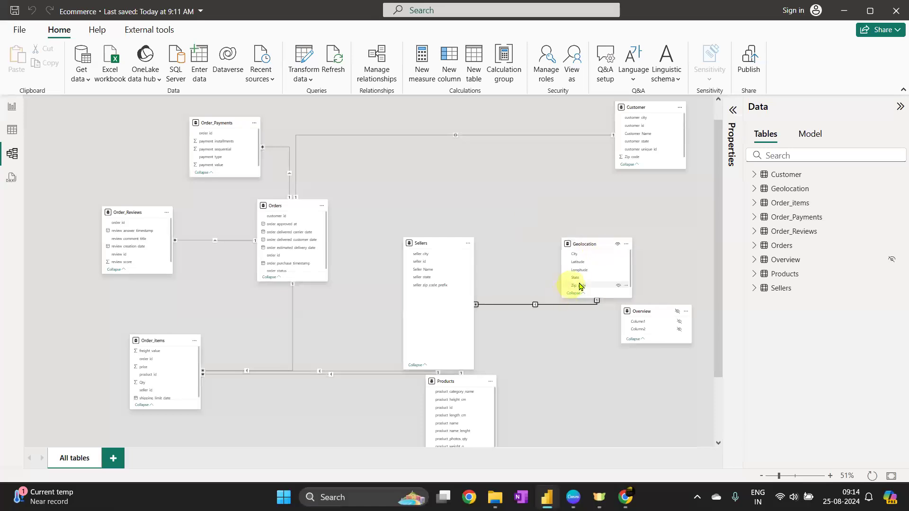
Try to relate Geolocation's Zip_code to Customer's Zip_code, then cancel the new relationship
drag(584, 287, 640, 157)
click(572, 434)
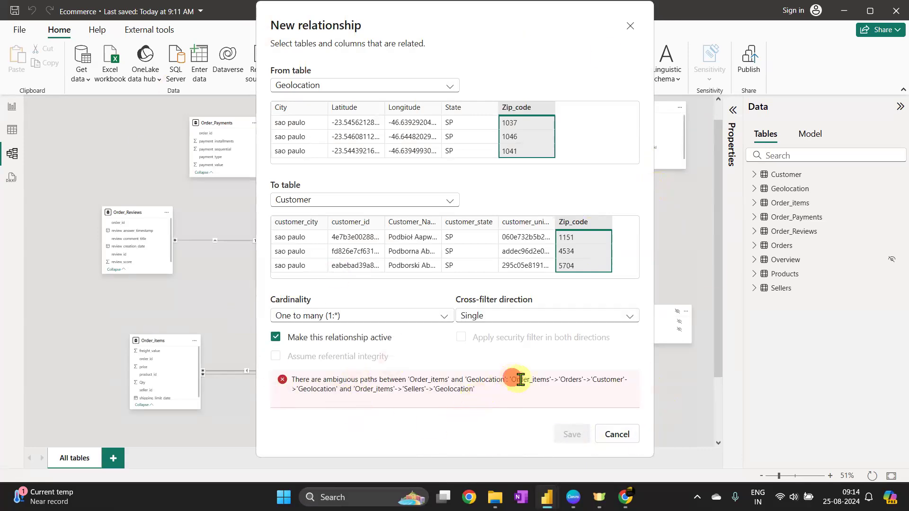
click(472, 389)
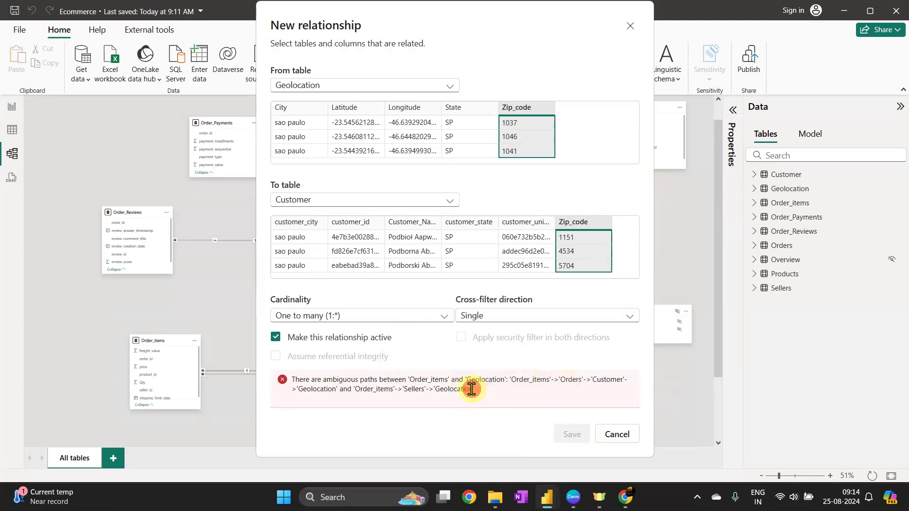
click(509, 381)
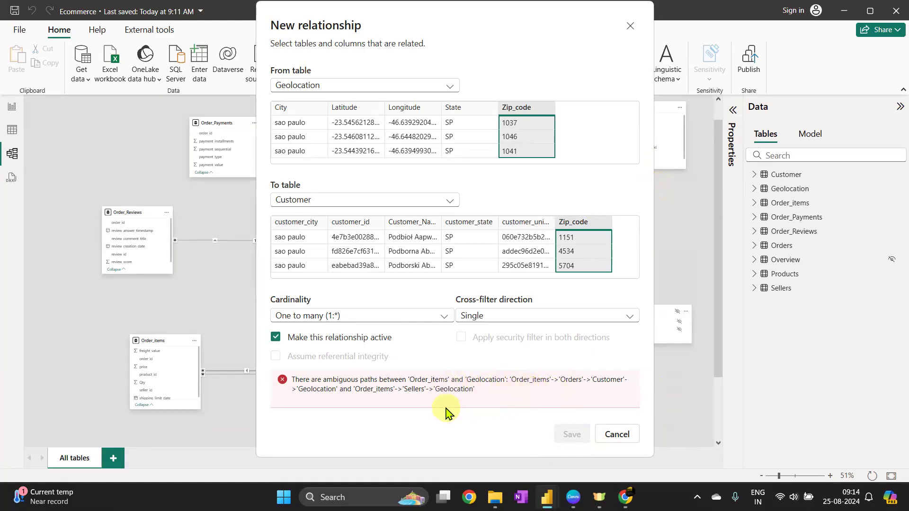
click(628, 442)
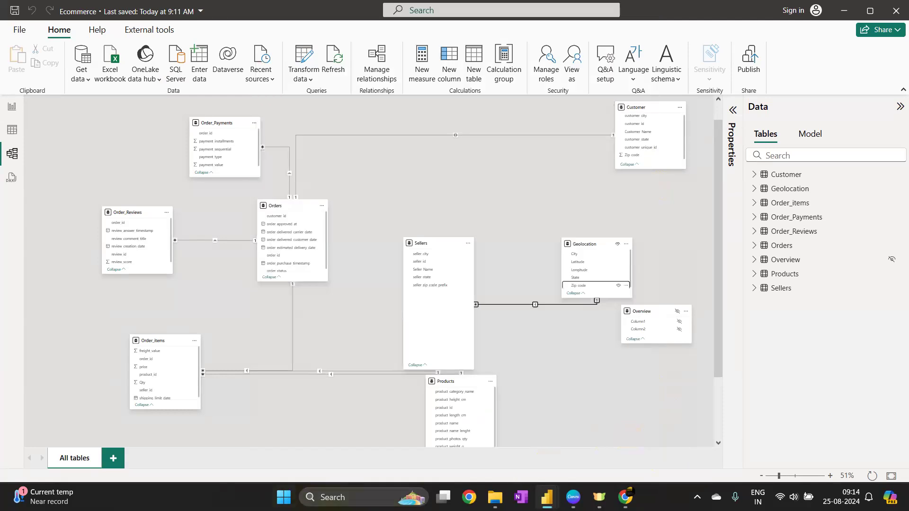
click(344, 495)
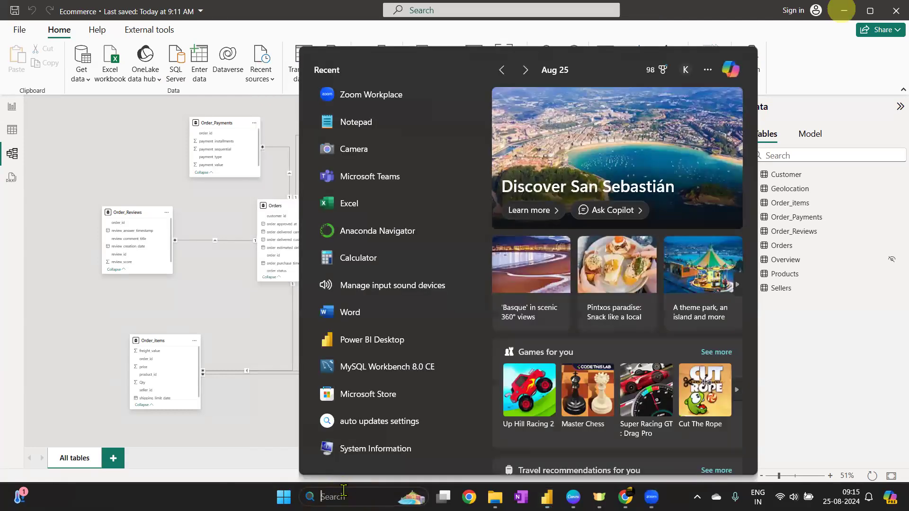
click(703, 19)
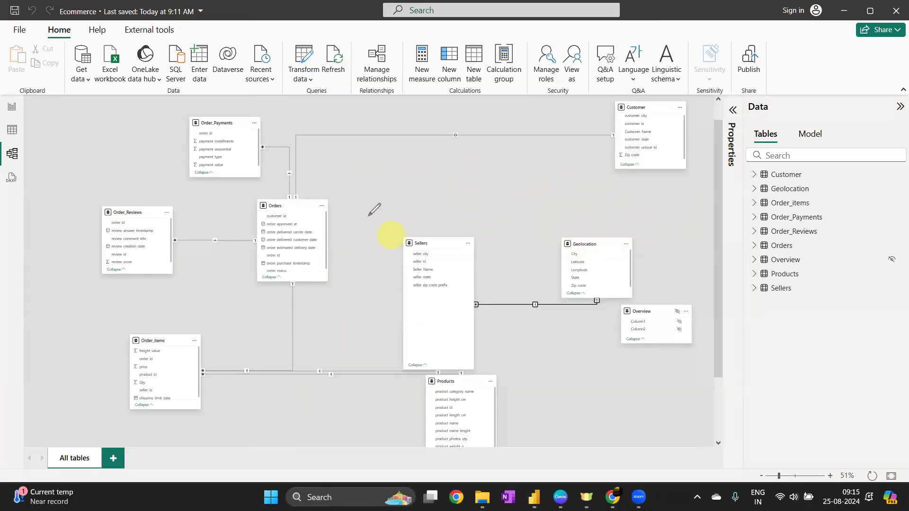
mouse_move(315, 290)
mouse_down()
mouse_move(433, 344)
mouse_move(538, 296)
mouse_move(550, 269)
mouse_move(539, 273)
mouse_up()
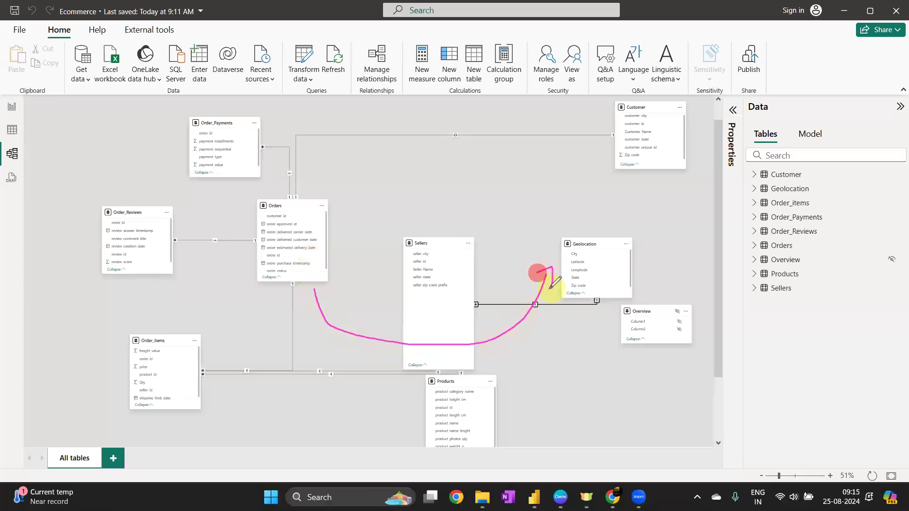
drag(367, 319, 396, 355)
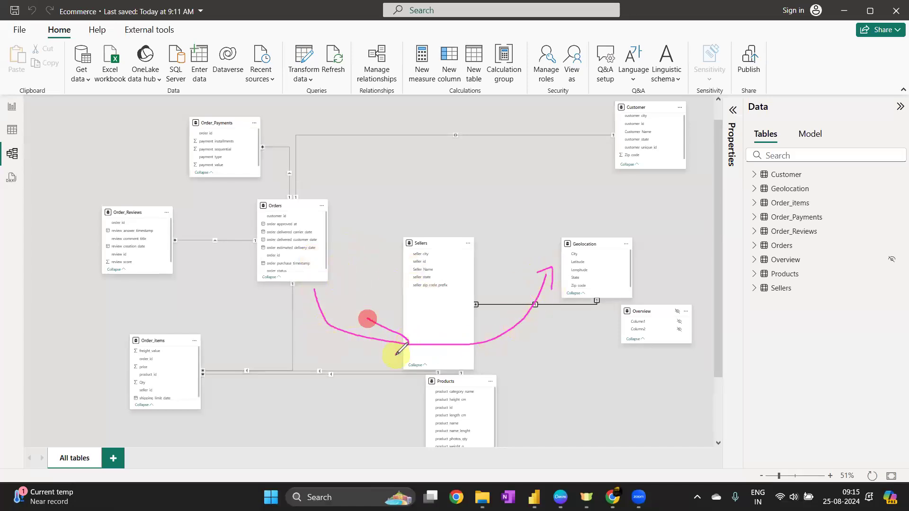
mouse_move(315, 196)
mouse_down()
mouse_move(377, 148)
mouse_move(587, 137)
mouse_move(587, 156)
mouse_up()
mouse_move(659, 173)
mouse_down()
mouse_move(616, 239)
mouse_move(637, 237)
mouse_up()
mouse_move(387, 181)
mouse_down()
mouse_move(432, 162)
mouse_move(519, 256)
mouse_move(432, 284)
mouse_move(401, 227)
mouse_move(423, 241)
mouse_up()
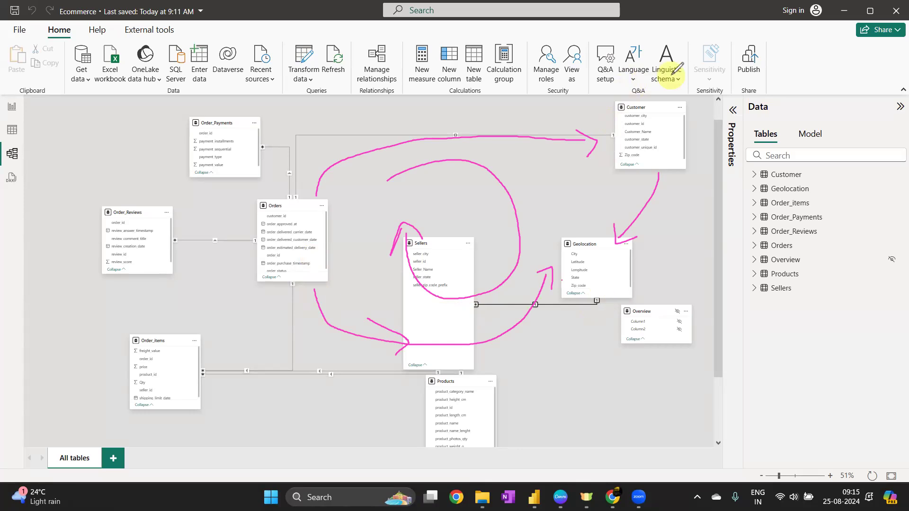
click(595, 262)
mouse_move(595, 262)
mouse_down()
mouse_move(608, 254)
mouse_move(608, 265)
mouse_up()
click(584, 256)
click(590, 276)
click(586, 289)
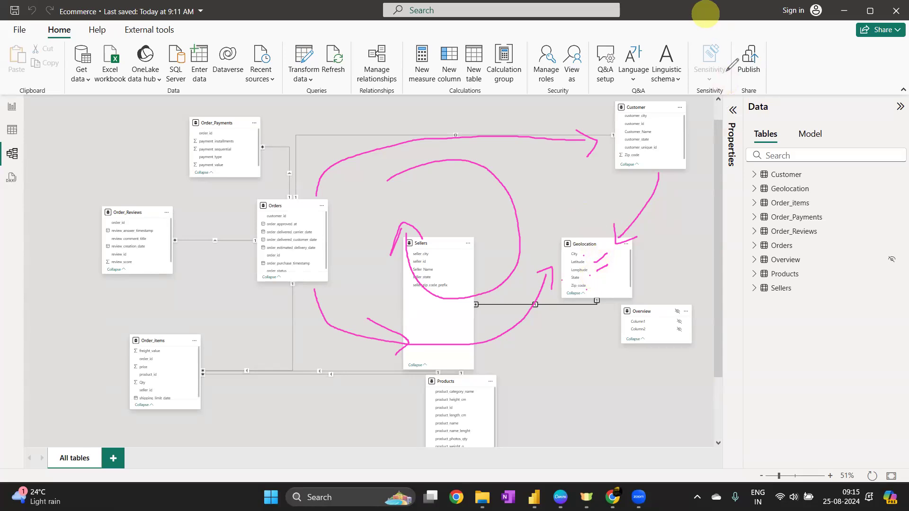
click(705, 15)
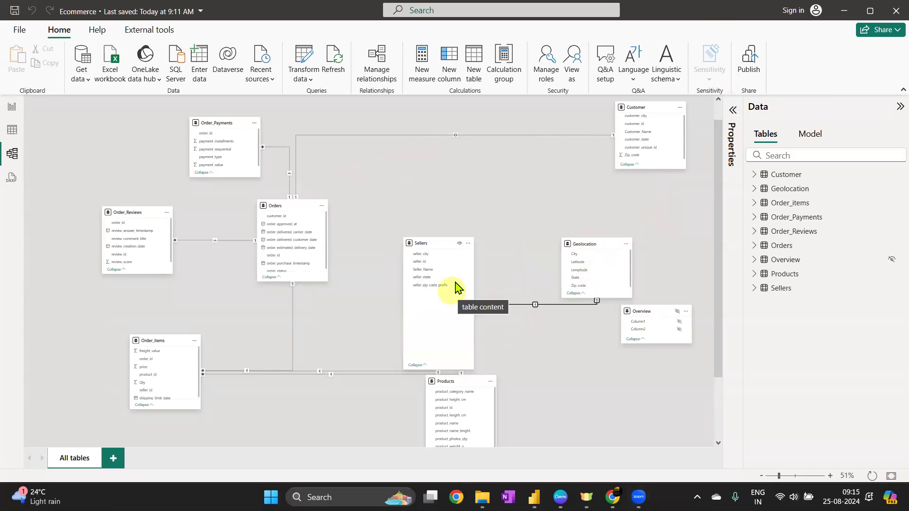
Nudge Sellers and Geolocation slightly up and move Customer left toward the diagram's centre
click(583, 244)
drag(437, 249, 436, 228)
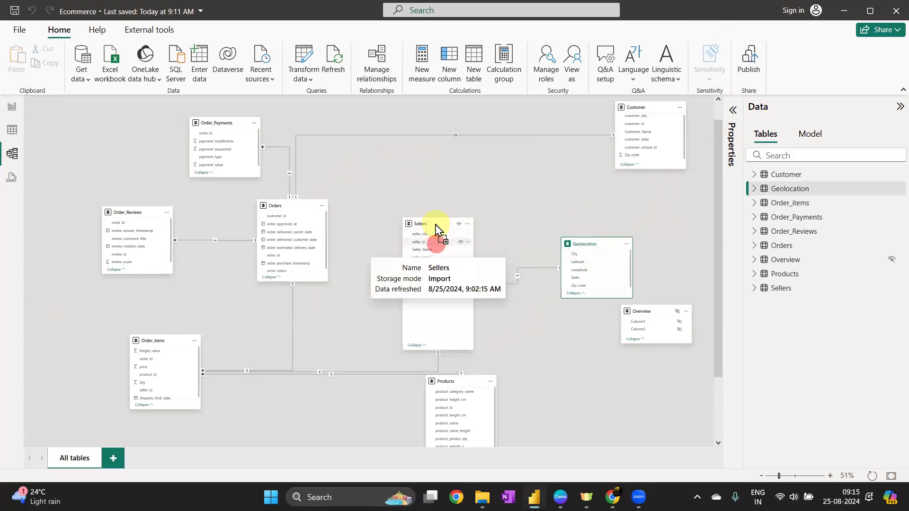
click(649, 108)
drag(601, 118, 534, 126)
drag(586, 244, 591, 222)
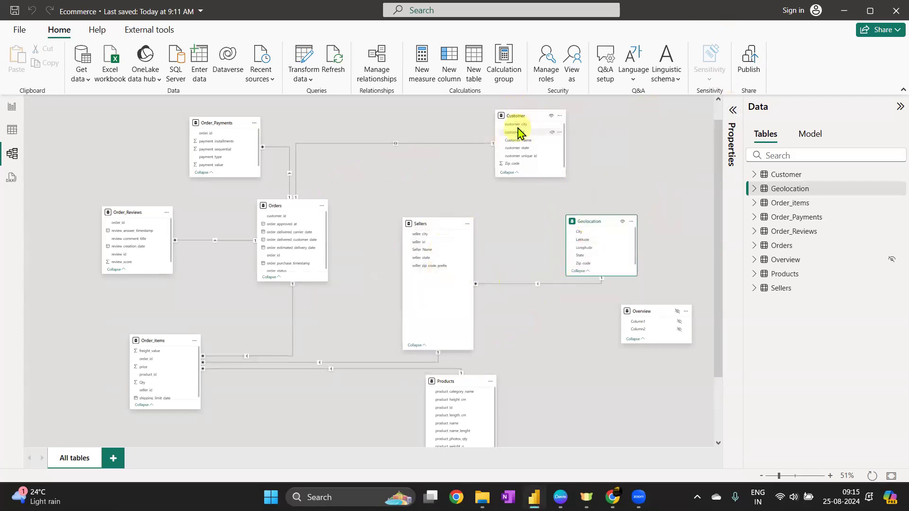
click(459, 286)
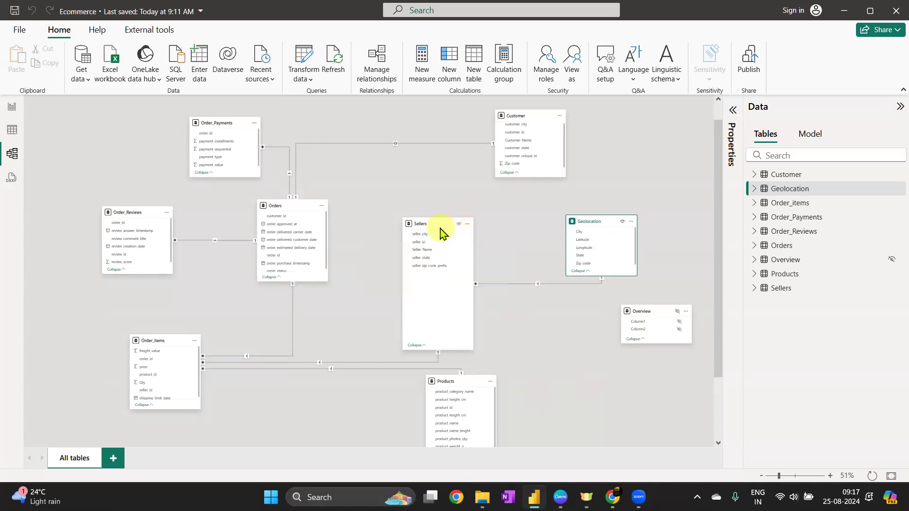
Zoom in on the Sellers and Geolocation tables and inspect the relationship linking them
mouse_move(440, 232)
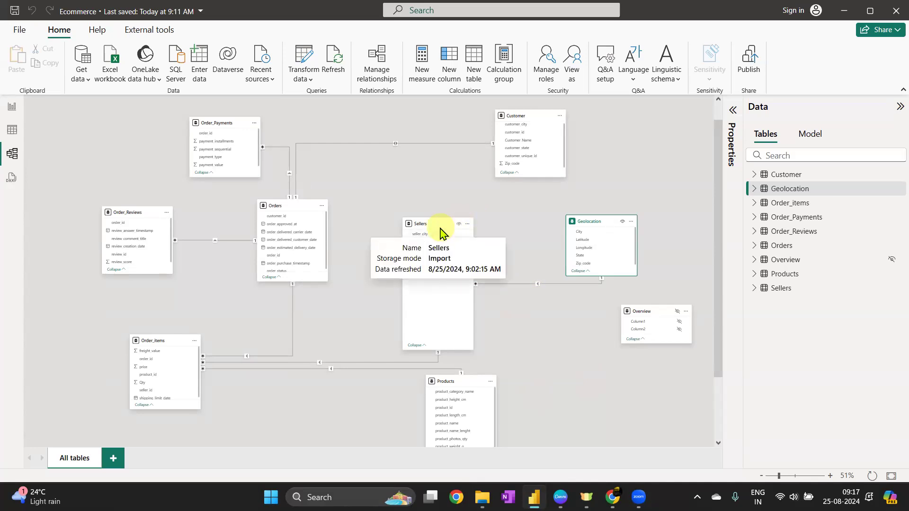
click(437, 225)
scroll(549, 220, up, 4)
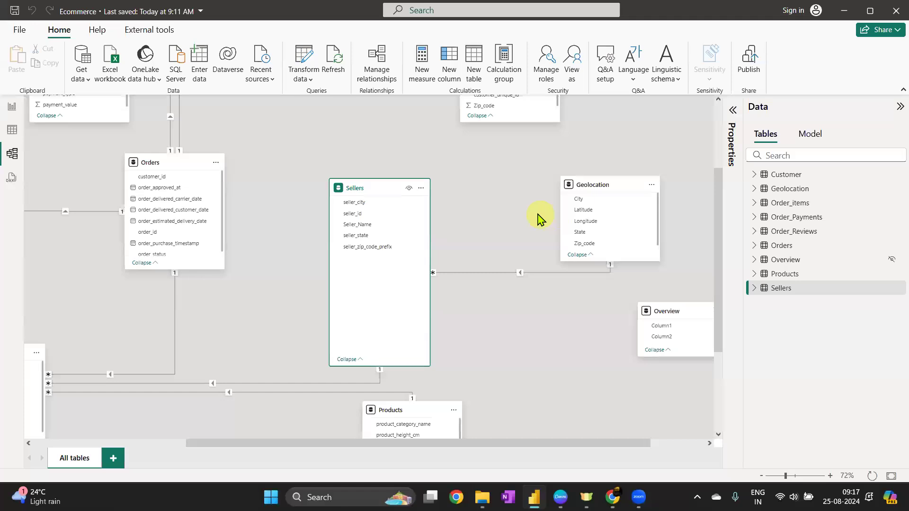
drag(497, 165, 402, 337)
mouse_move(511, 316)
click(219, 396)
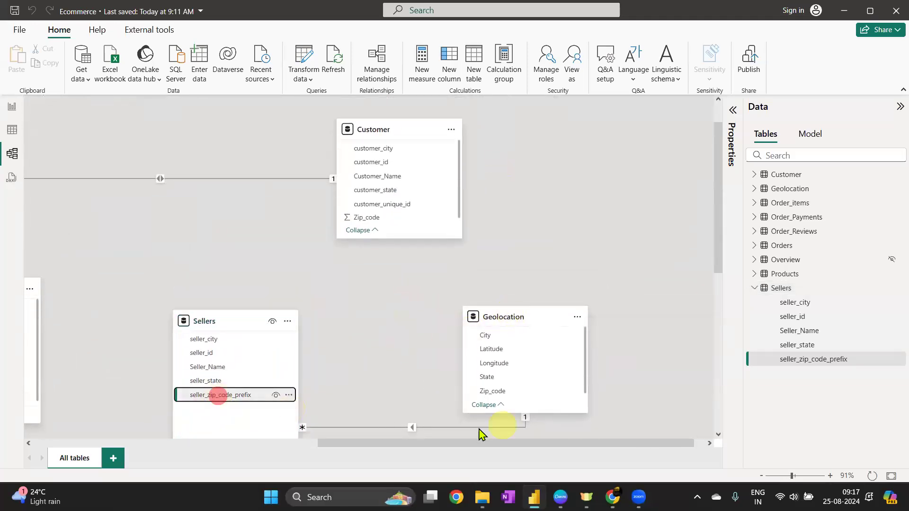
click(413, 429)
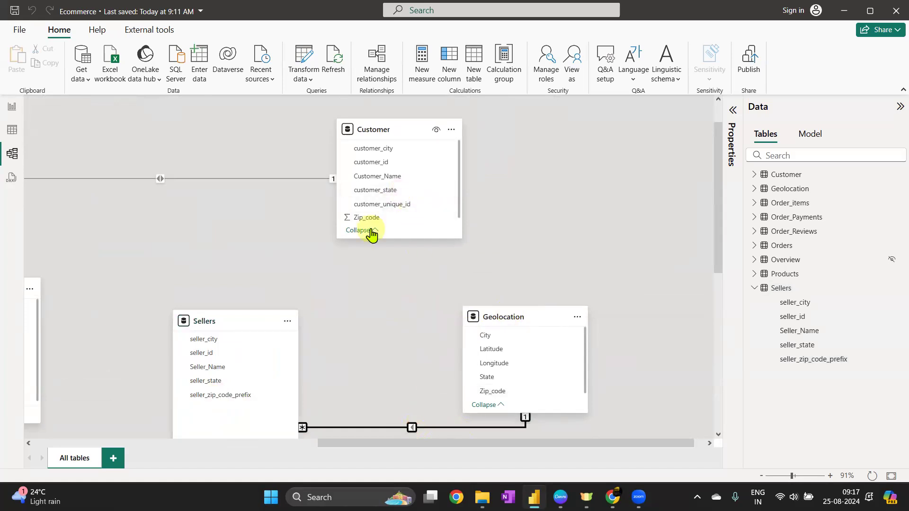
Try to relate Customer's Zip_code to Geolocation's Zip_code
click(386, 132)
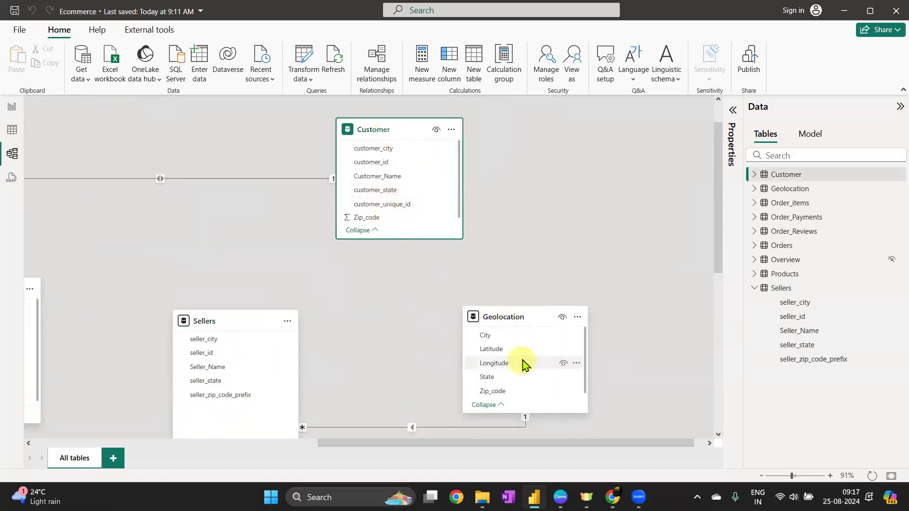
drag(368, 217, 503, 398)
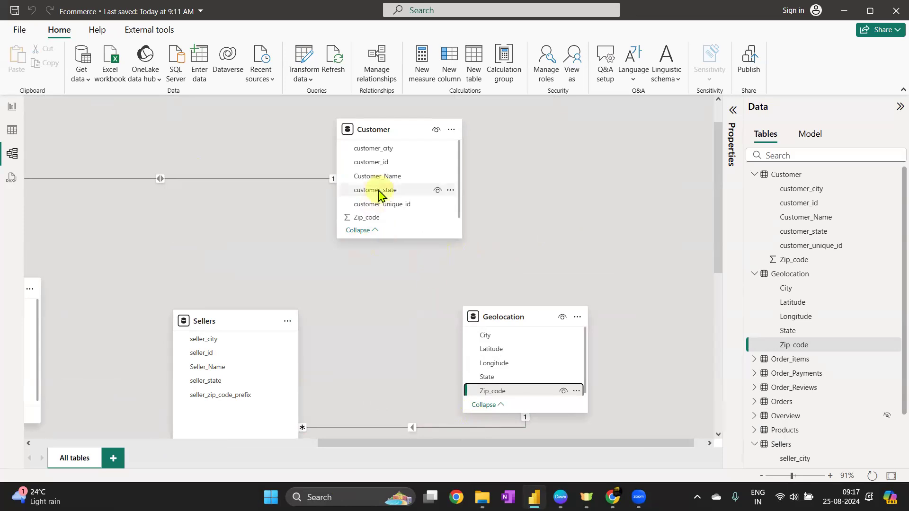
click(372, 131)
click(506, 317)
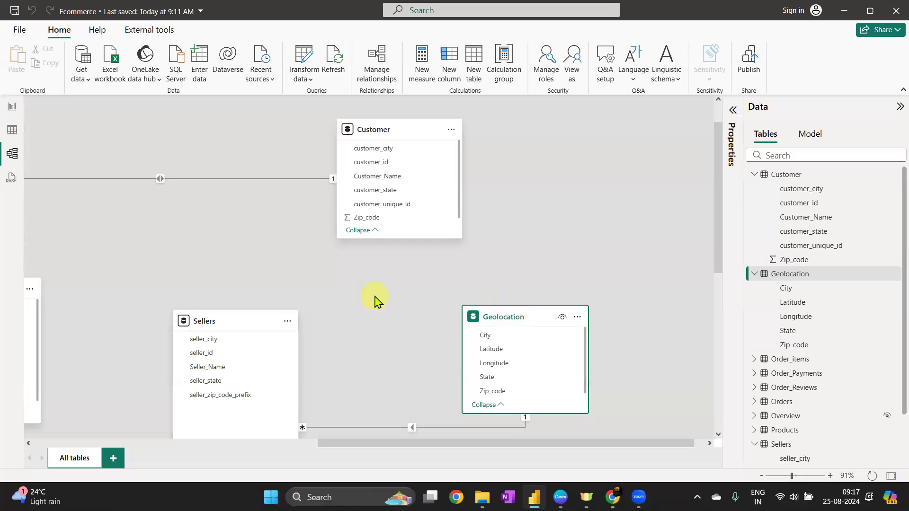
Select the relationship line and the Customer, Geolocation and Sellers tables in turn to examine the layout
click(410, 429)
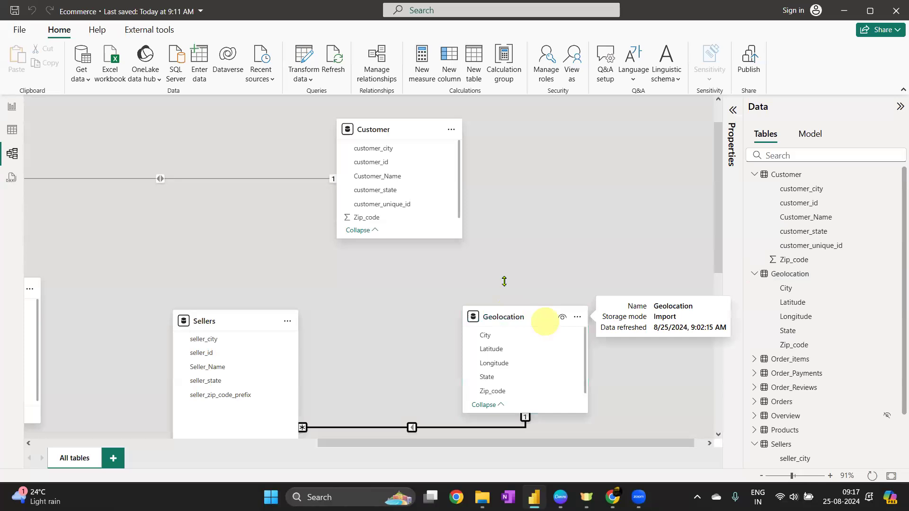
click(504, 317)
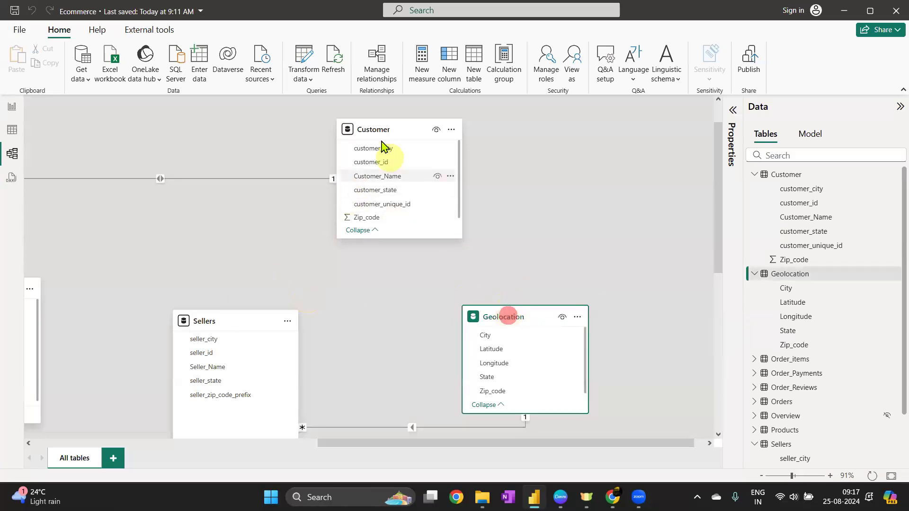
click(374, 128)
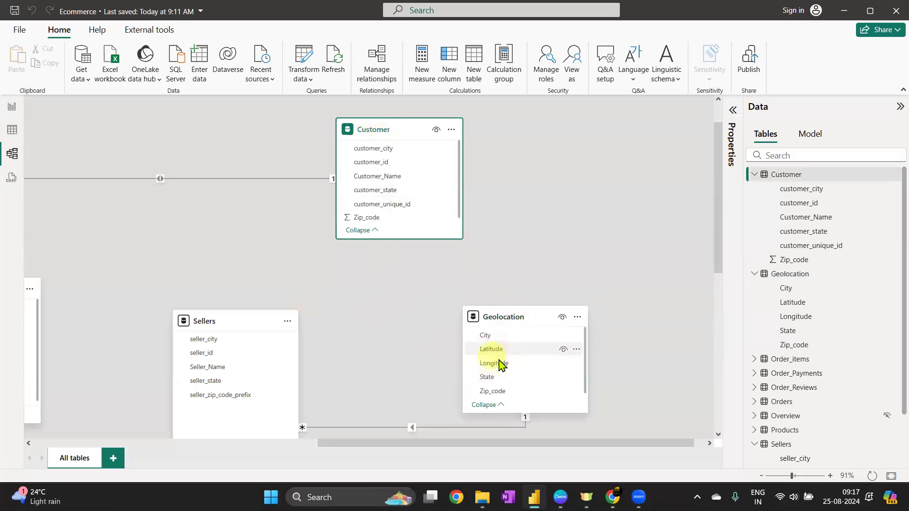
click(386, 129)
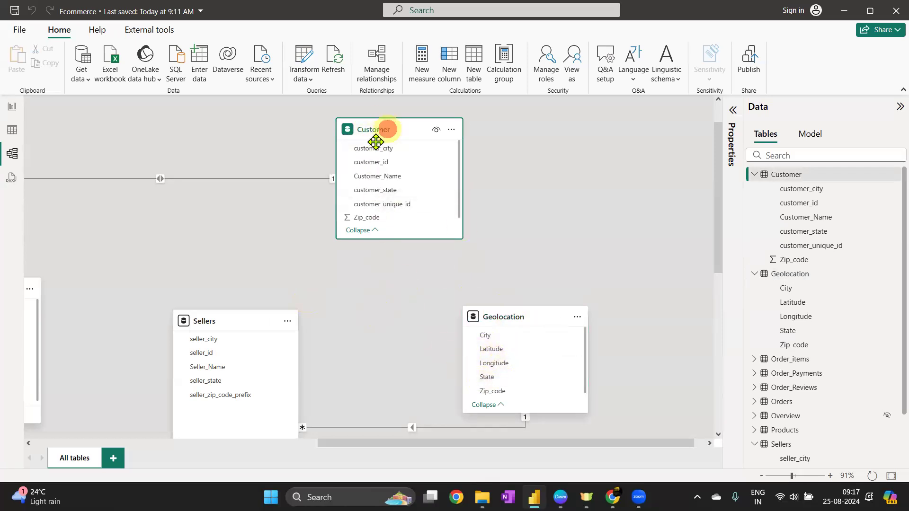
click(229, 319)
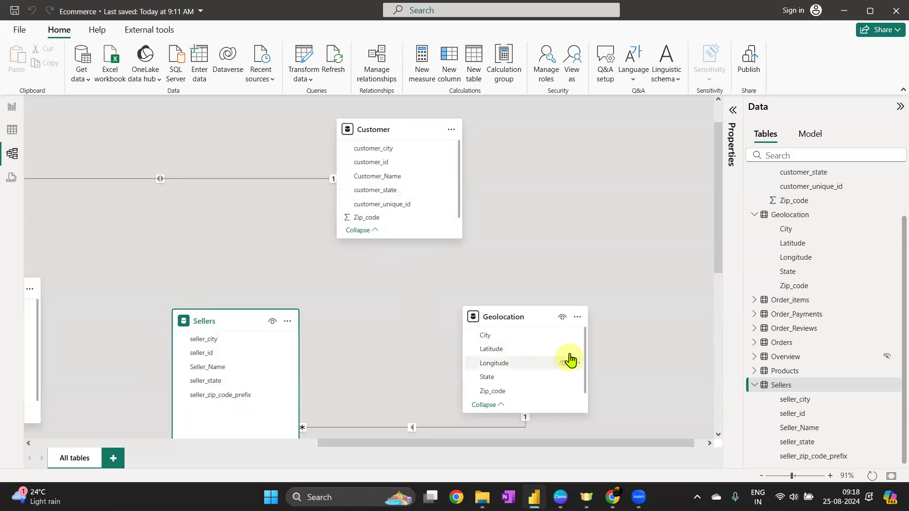
click(392, 129)
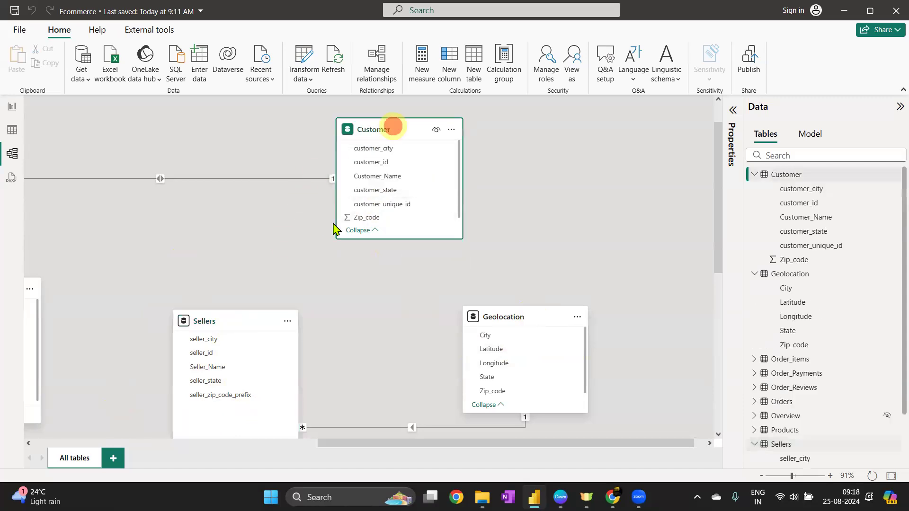
click(518, 363)
click(244, 320)
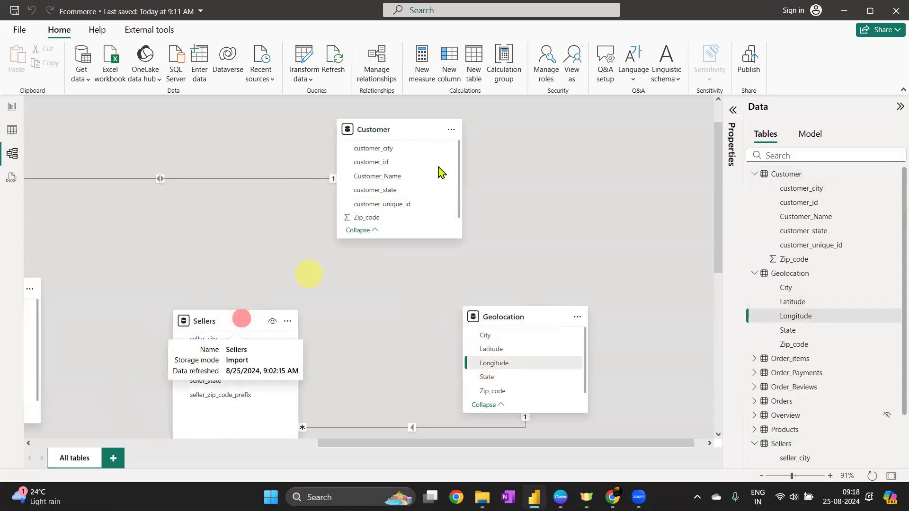
click(379, 127)
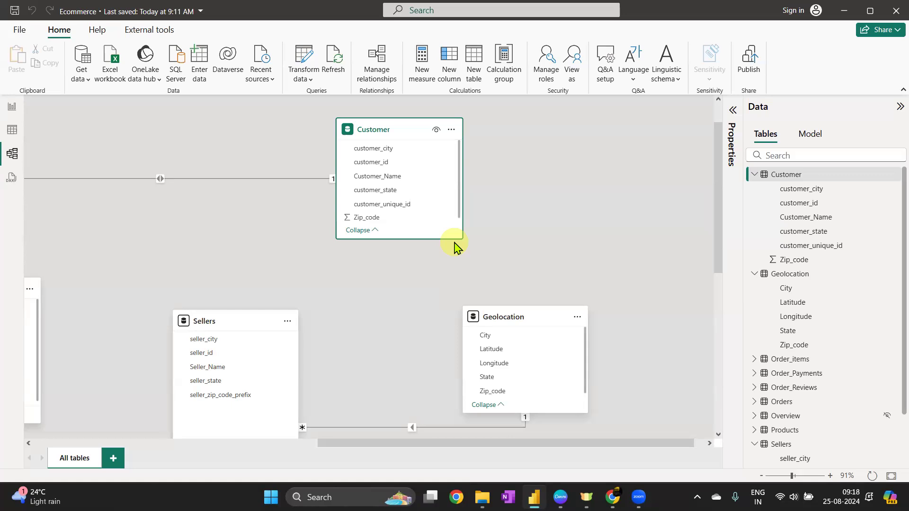
click(513, 314)
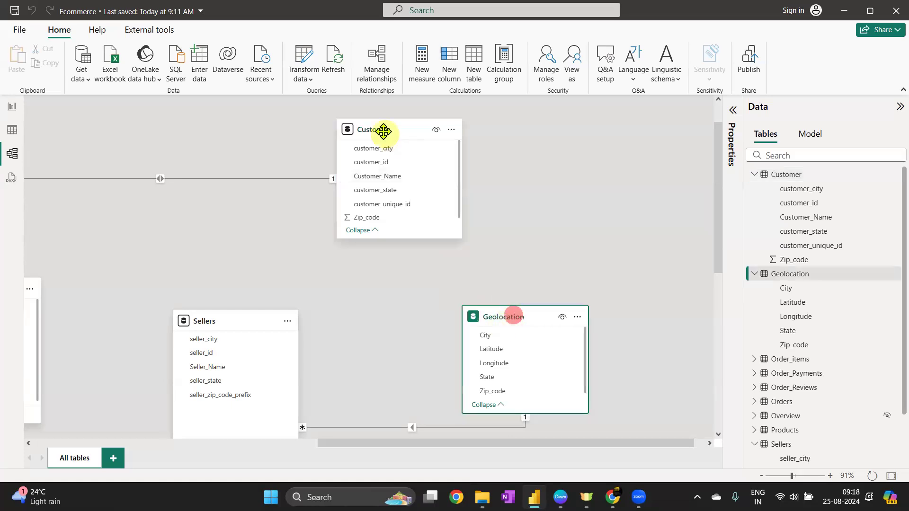
click(382, 134)
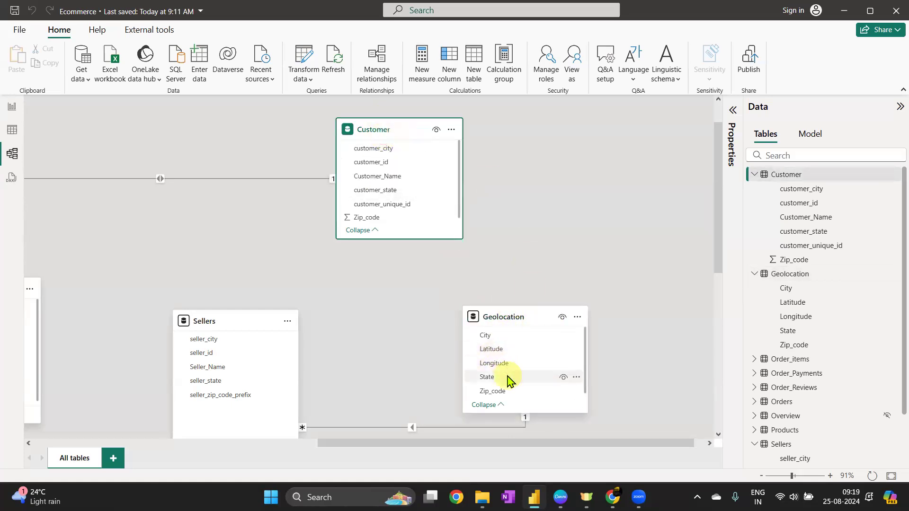
click(384, 124)
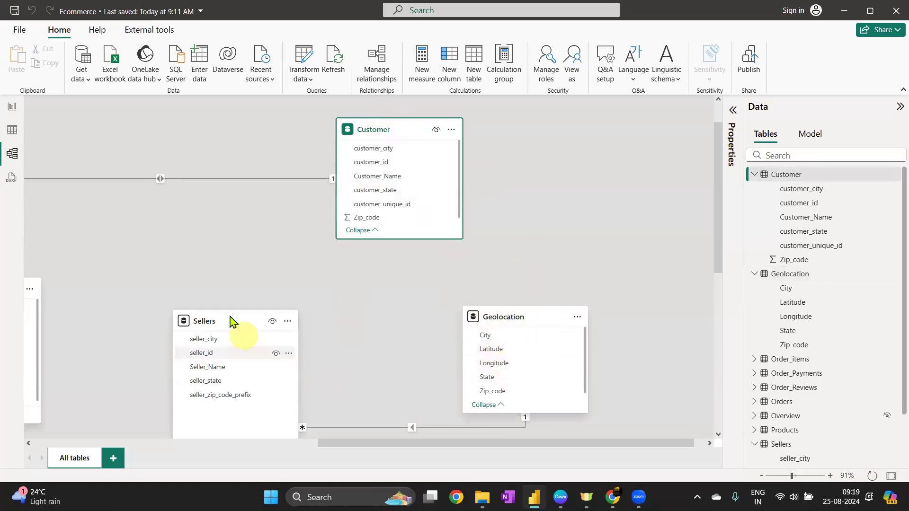
click(211, 315)
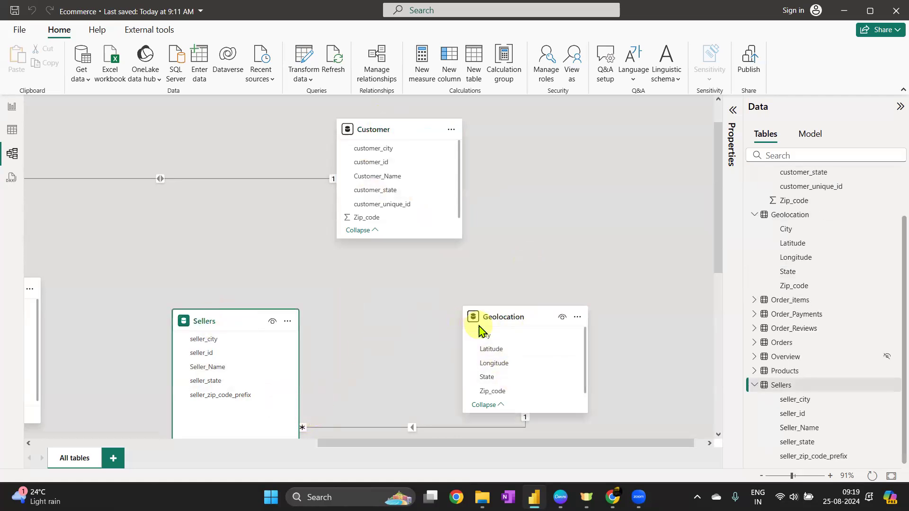
click(412, 428)
click(517, 314)
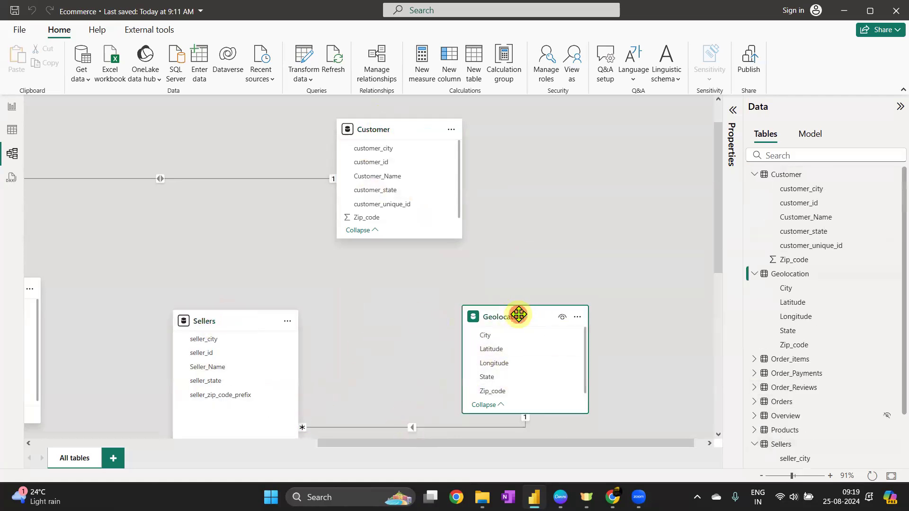
click(524, 316)
click(204, 321)
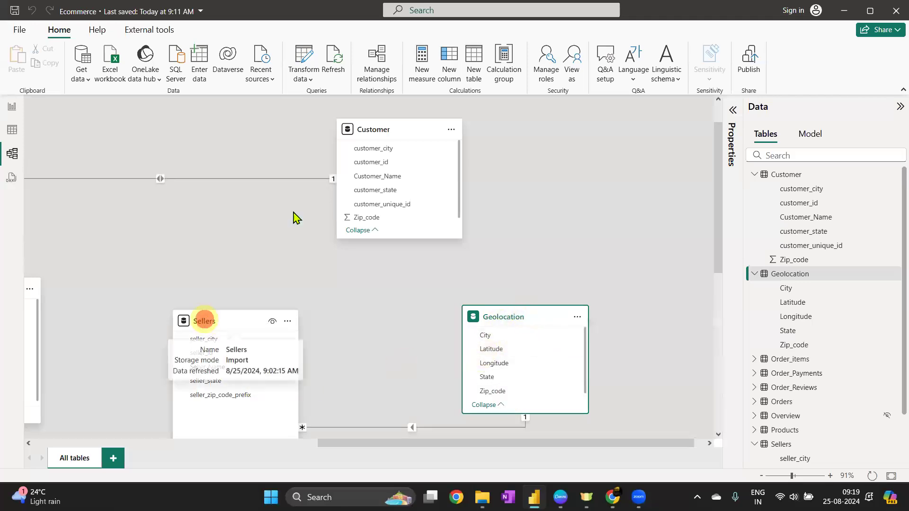
click(362, 127)
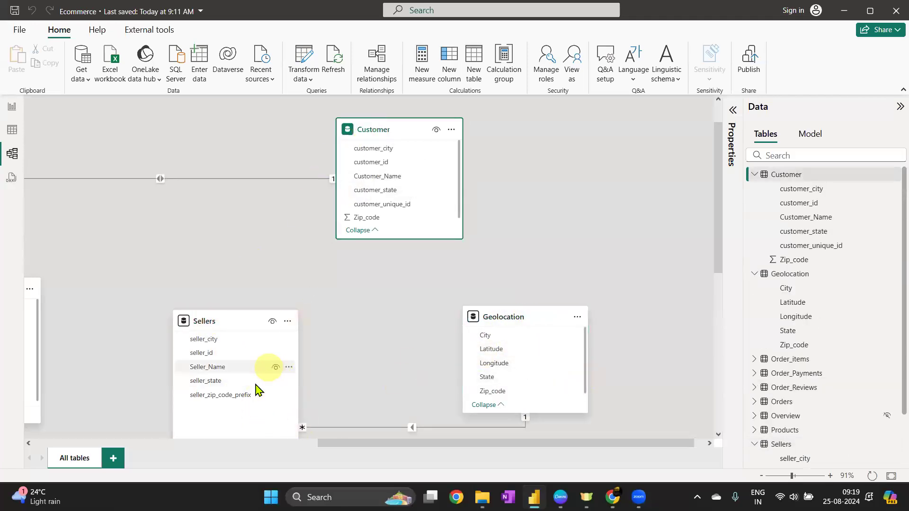
Move Geolocation up and slightly left, and shift Customer left and up toward Sellers
scroll(554, 246, down, 1)
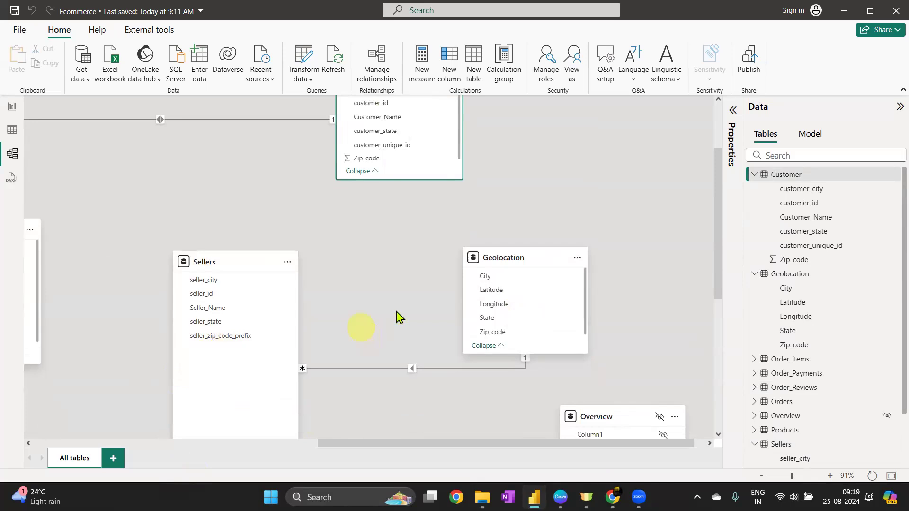
click(500, 259)
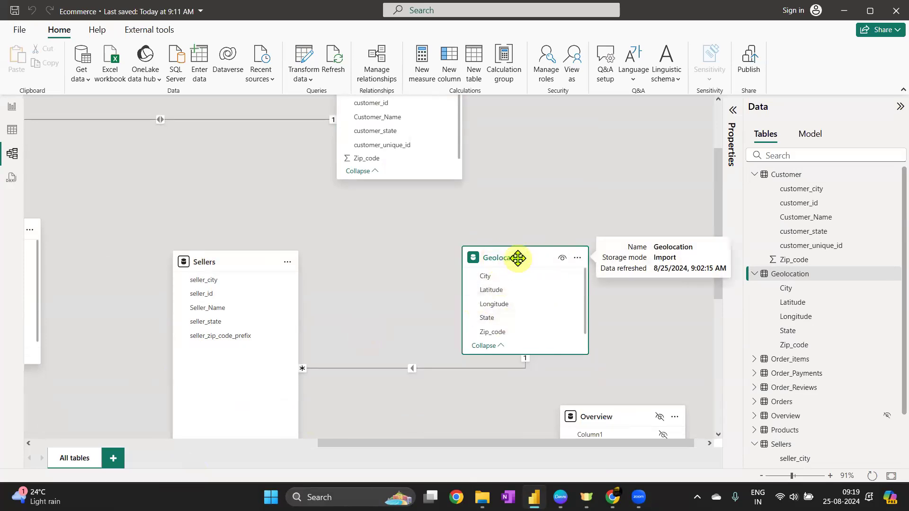
click(232, 261)
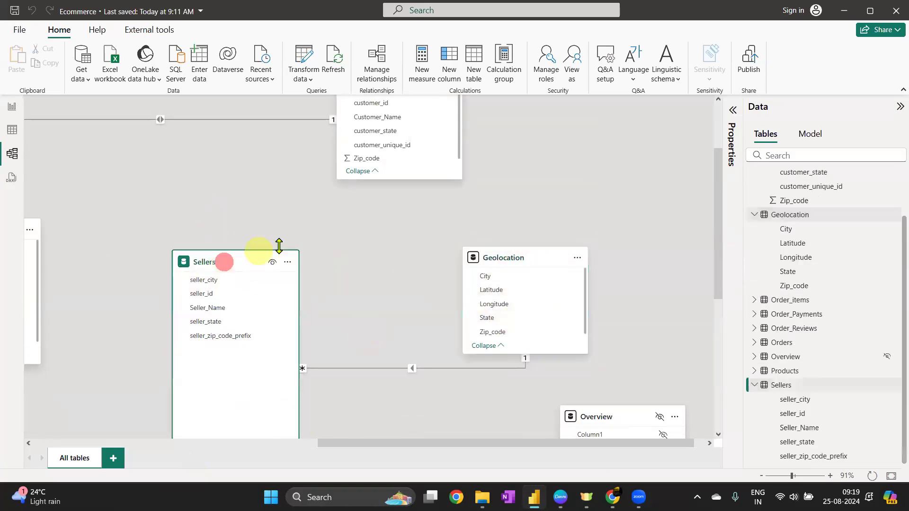
scroll(332, 204, up, 3)
click(379, 170)
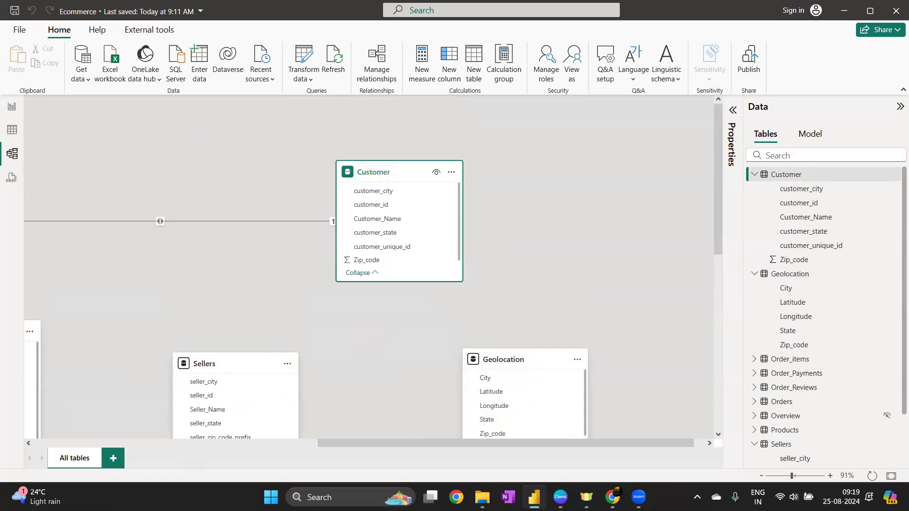
drag(531, 359, 543, 288)
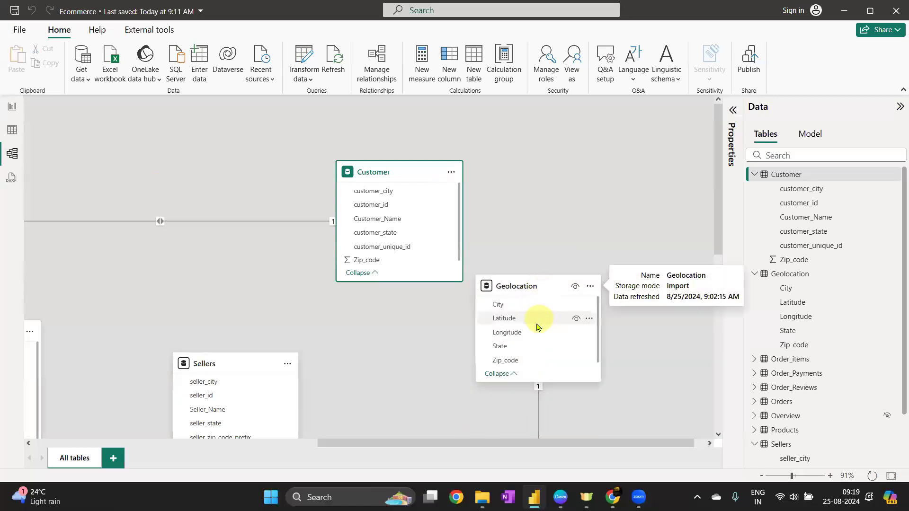
click(221, 363)
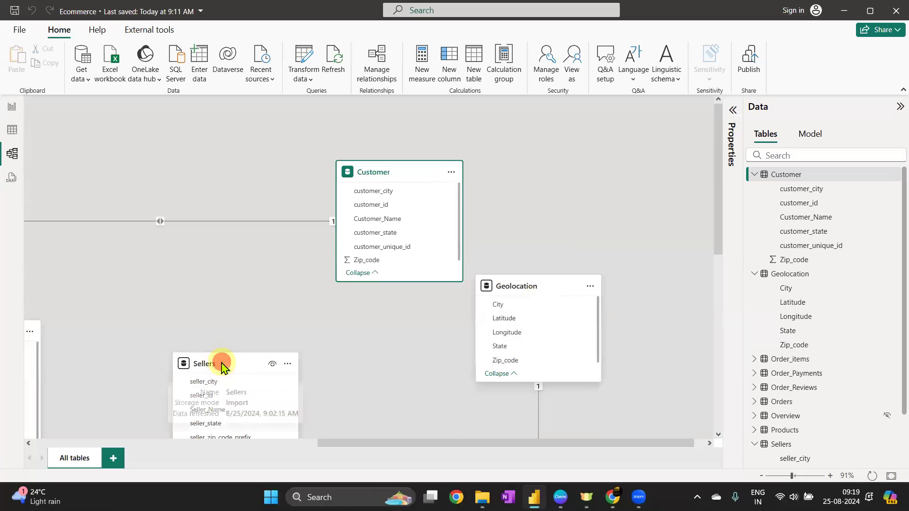
click(400, 176)
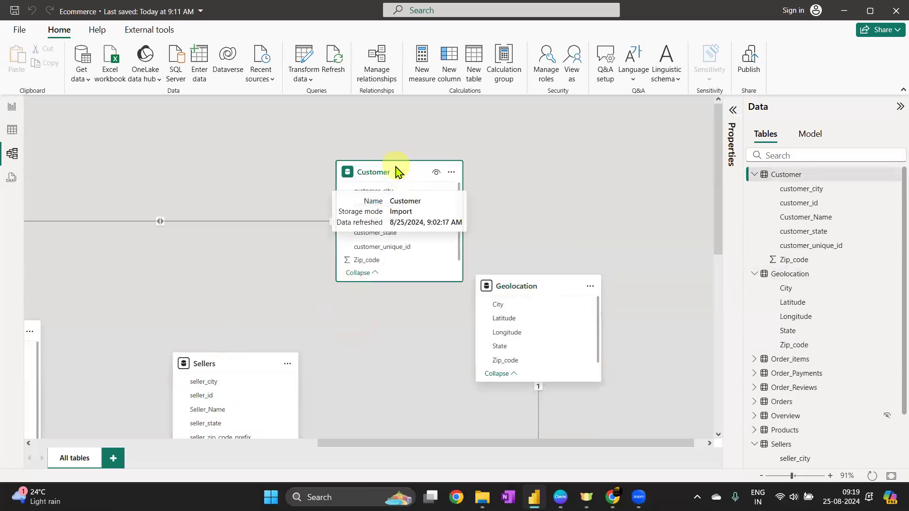
drag(399, 171, 333, 160)
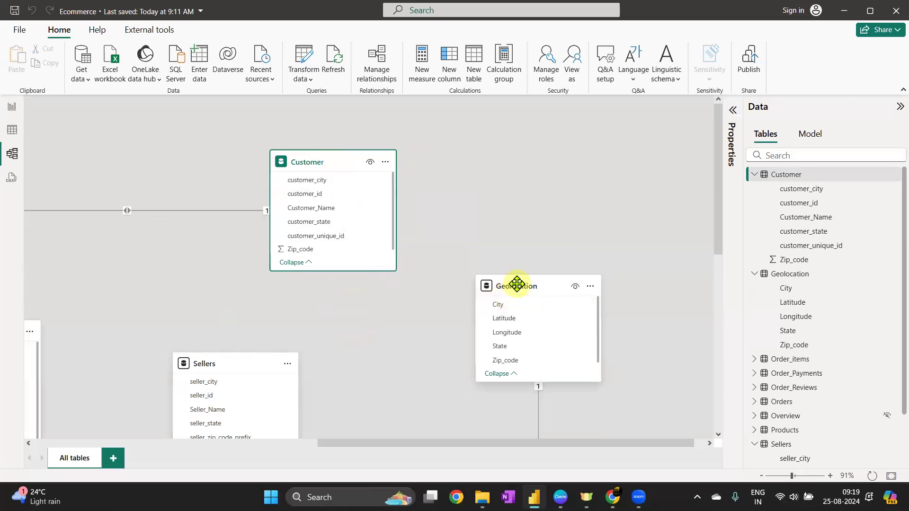
drag(521, 285, 486, 301)
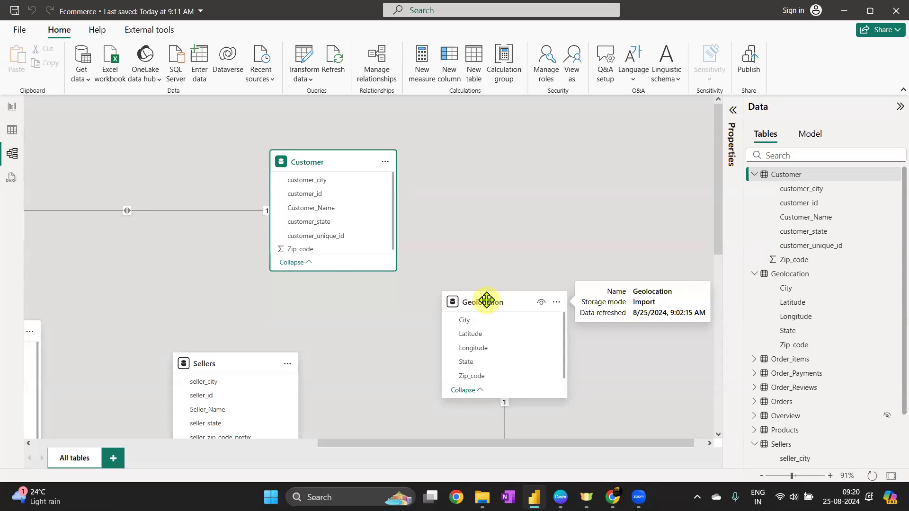
Select the Sellers–Geolocation relationship and several Sellers and Geolocation columns to review them
scroll(486, 303, down, 2)
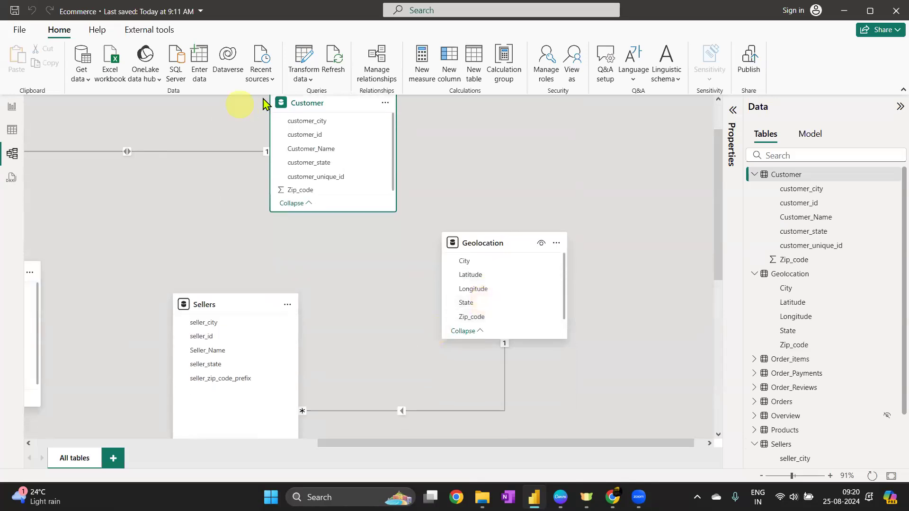
click(402, 412)
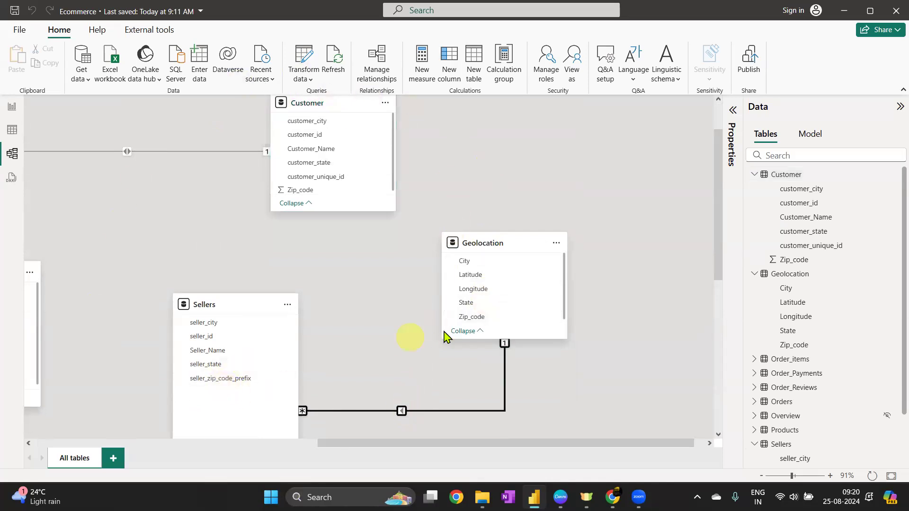
click(204, 323)
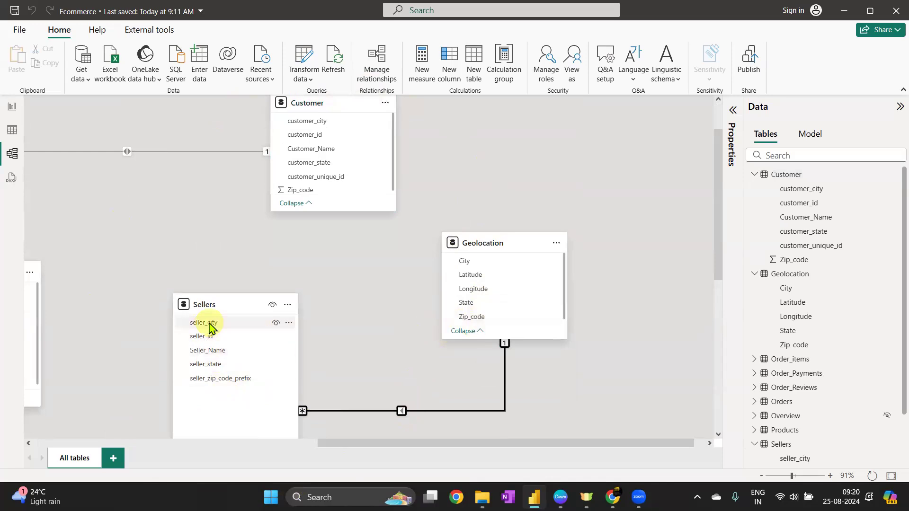
click(206, 365)
click(204, 378)
click(476, 277)
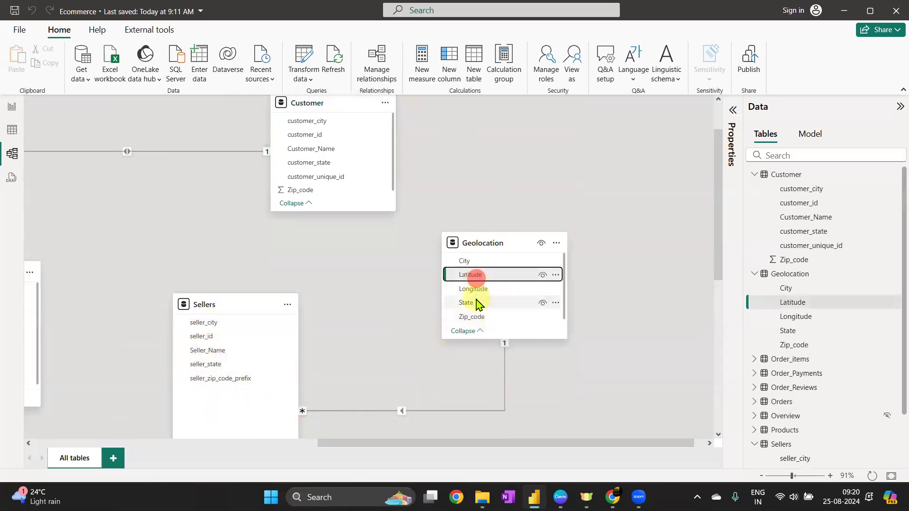
Move the Geolocation table up slightly, closer to the Customer table
click(474, 303)
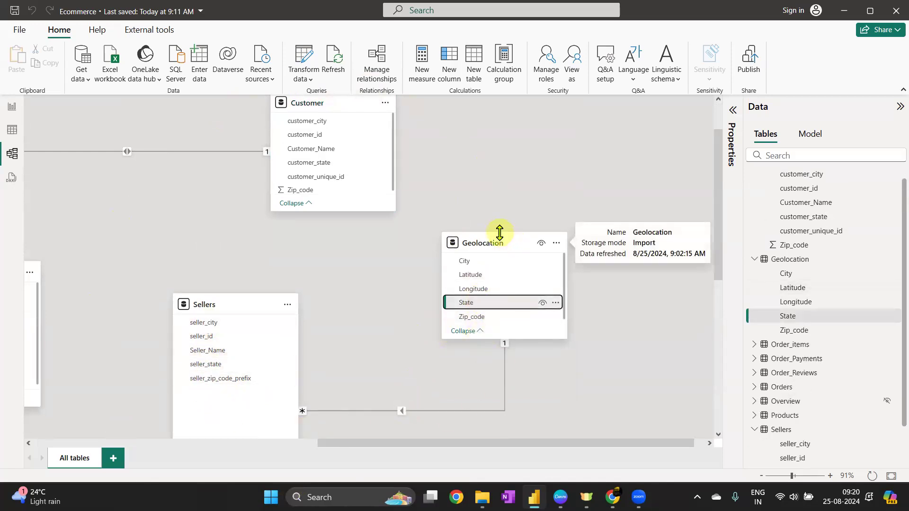
drag(498, 235, 498, 198)
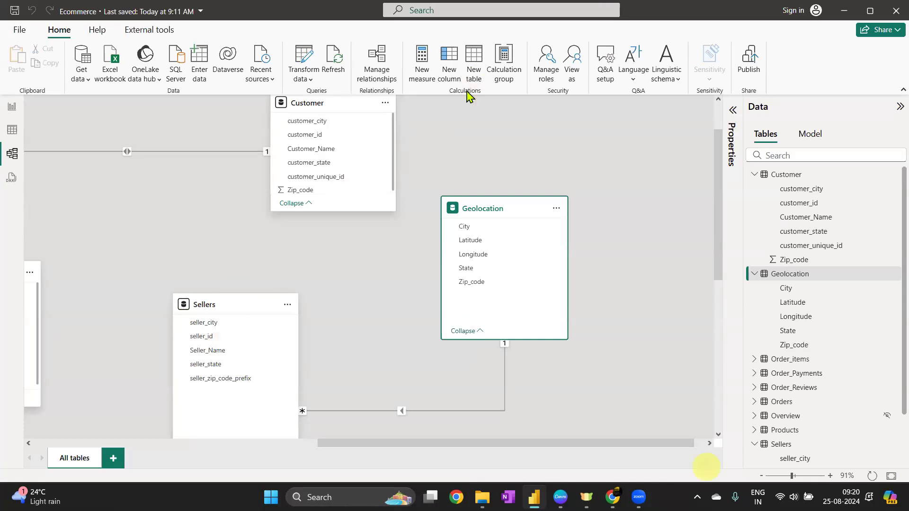
Zoom out and review the overall layout of all tables and relationships in the model diagram
mouse_move(561, 497)
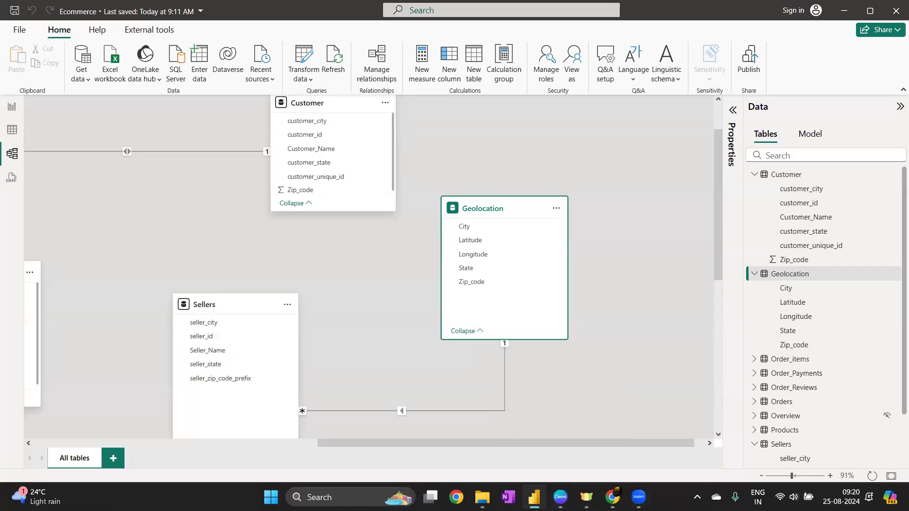
scroll(310, 229, down, 4)
click(308, 232)
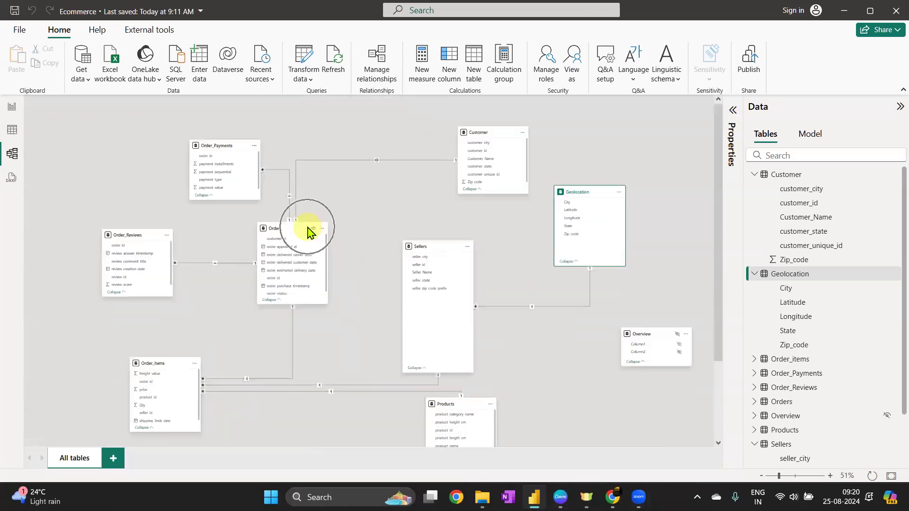
scroll(573, 228, up, 3)
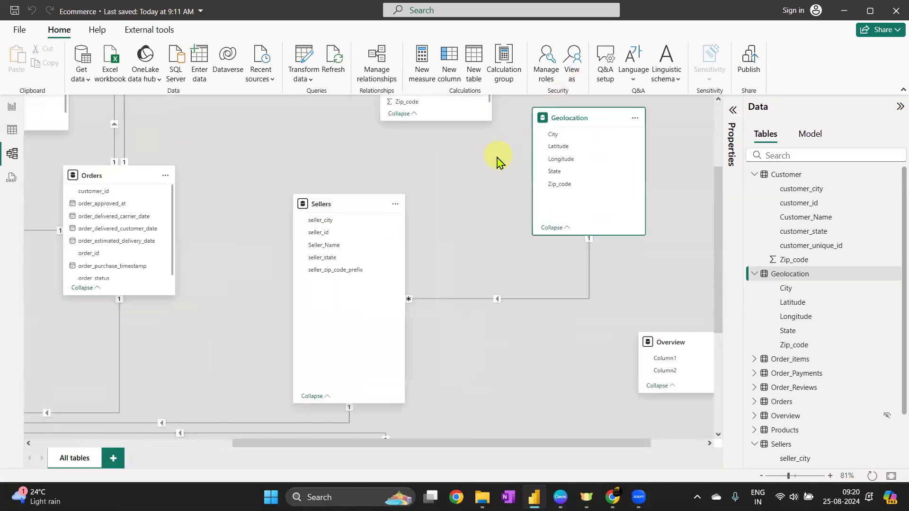
scroll(497, 161, up, 3)
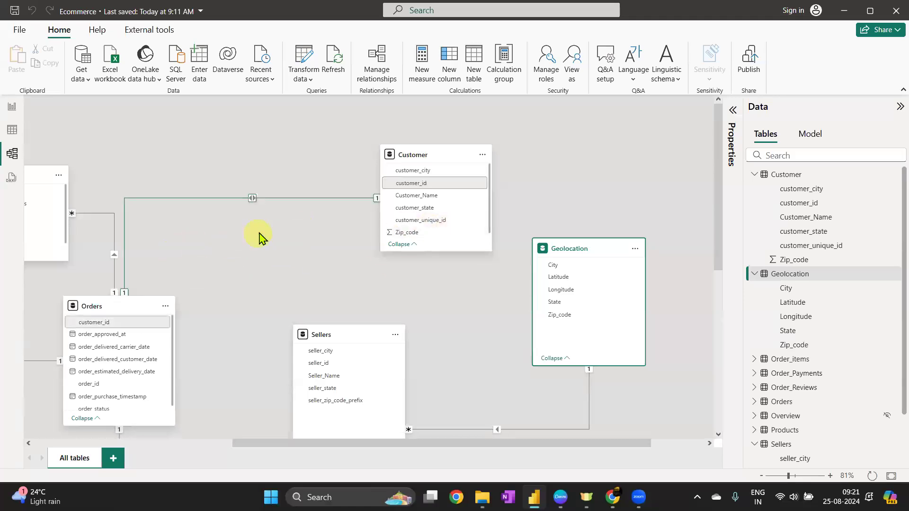
scroll(260, 237, down, 3)
click(359, 325)
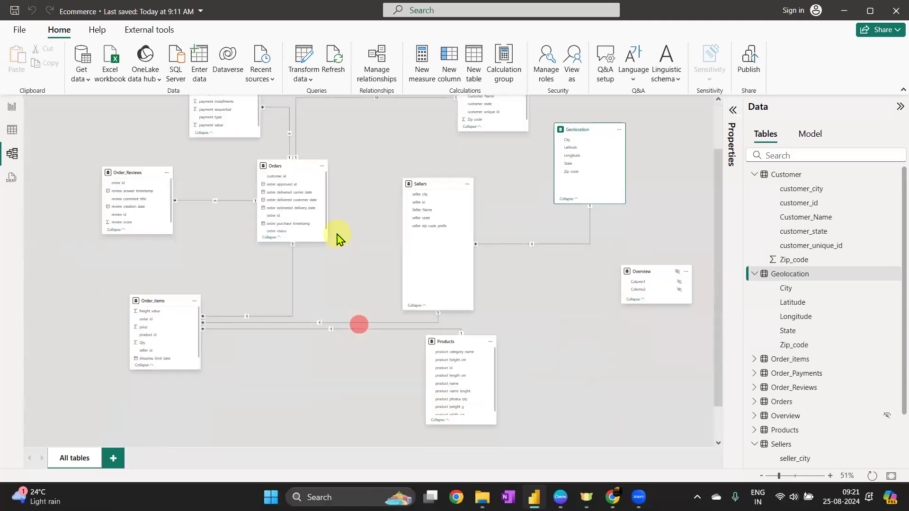
scroll(334, 274, down, 1)
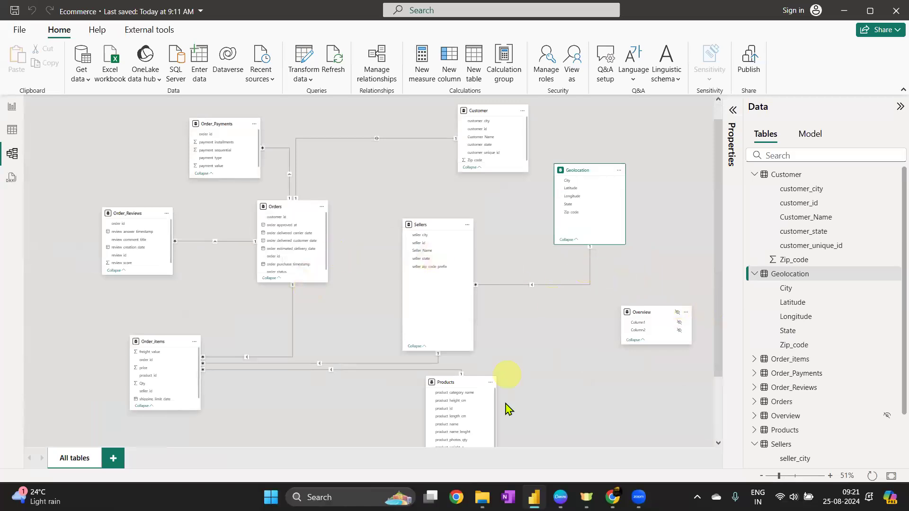
Switch to Canva, open the Special Session 4 presentation and select the Special Session - 3 caption on its first slide
click(559, 498)
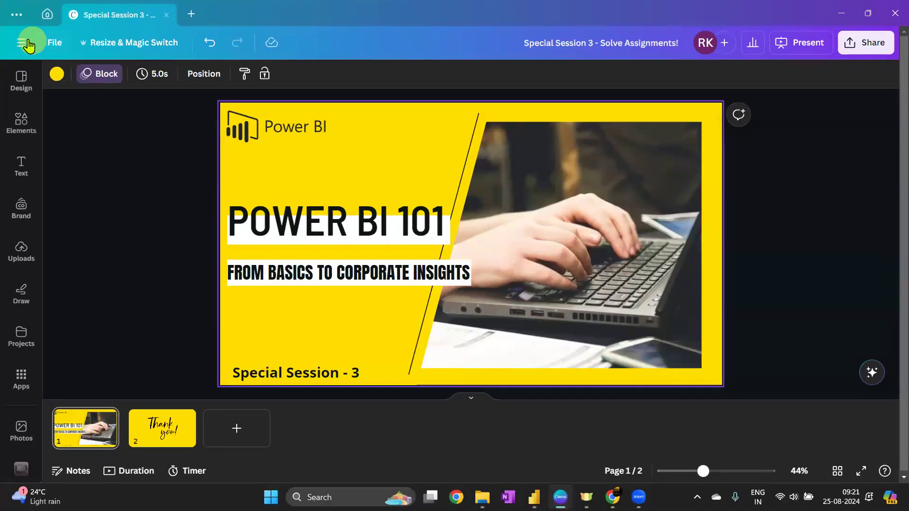
click(25, 44)
scroll(56, 266, down, 10)
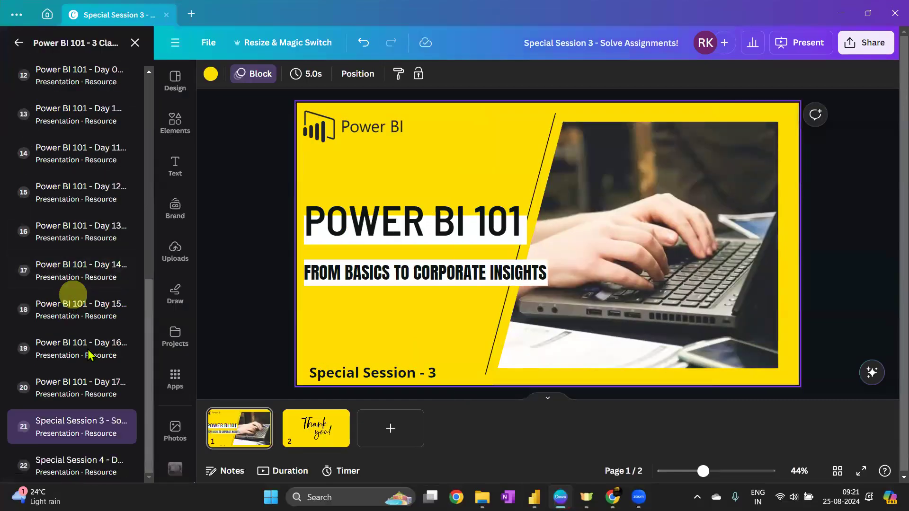
click(71, 462)
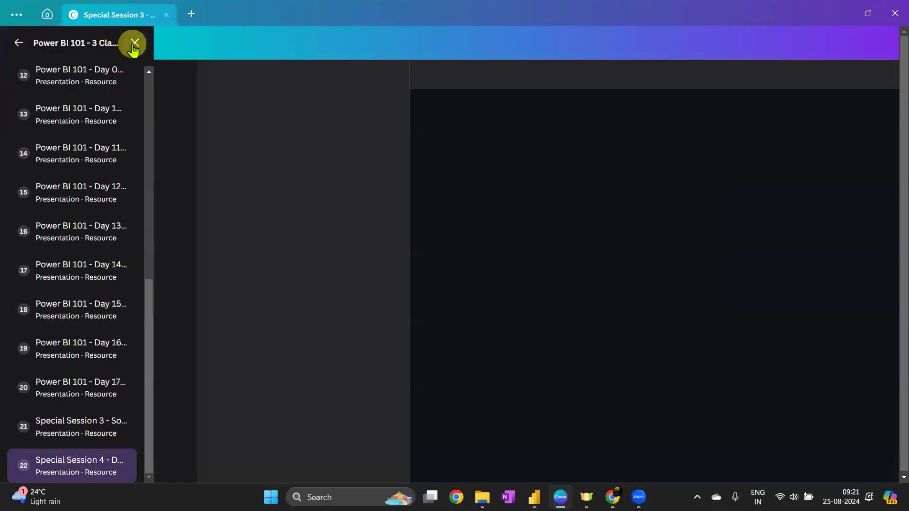
click(134, 44)
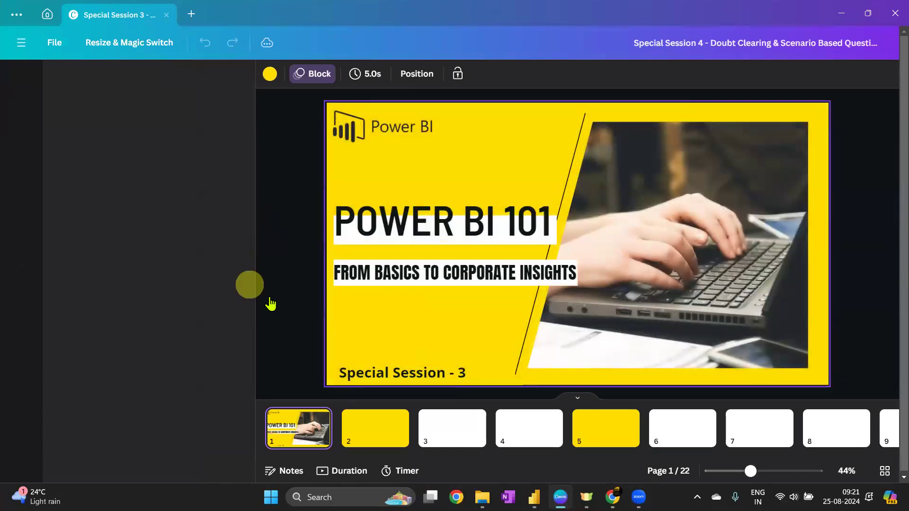
click(462, 373)
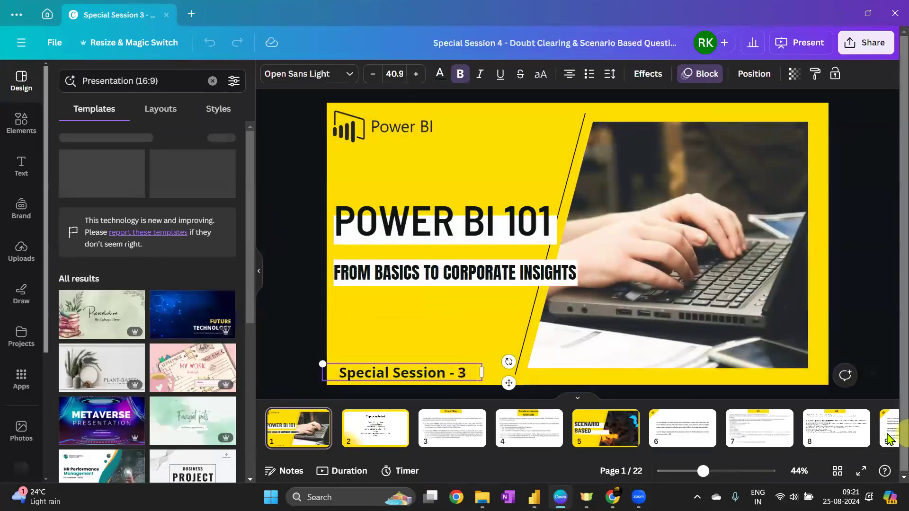
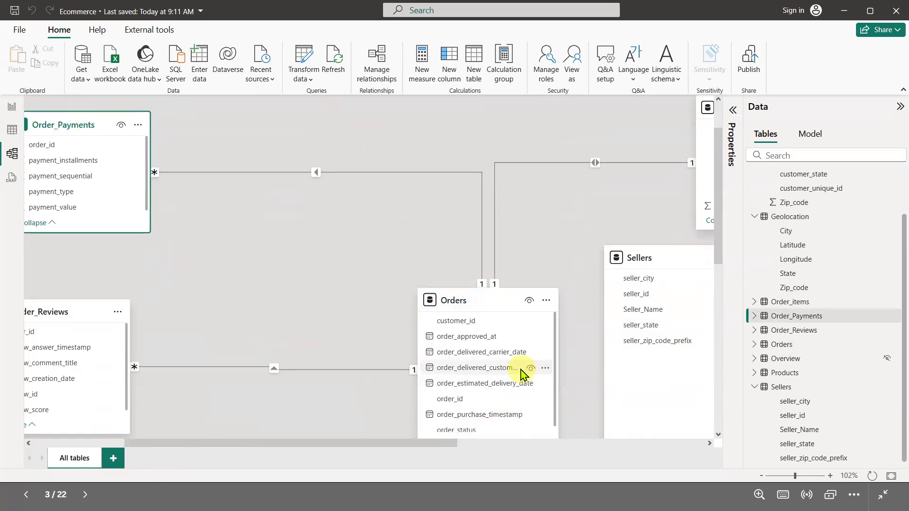
Move the Order_Payments table to the right, closer to the Orders table
click(481, 308)
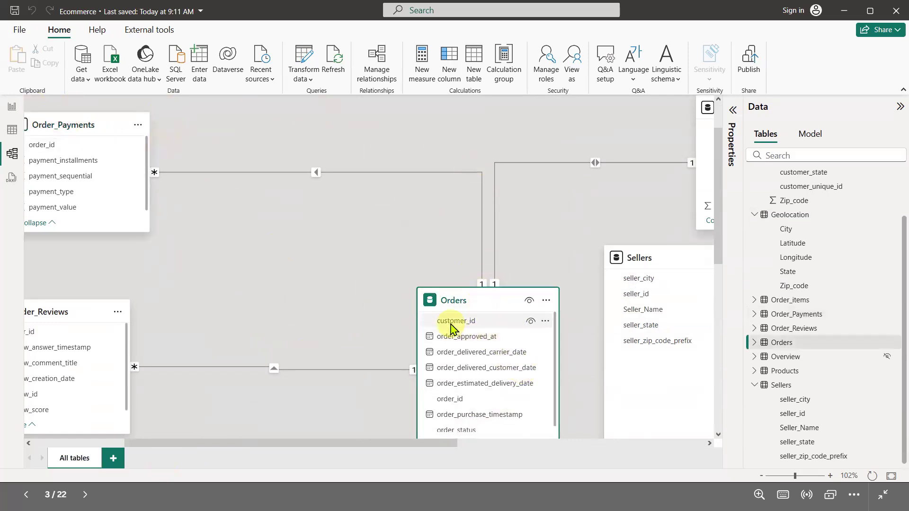
click(468, 302)
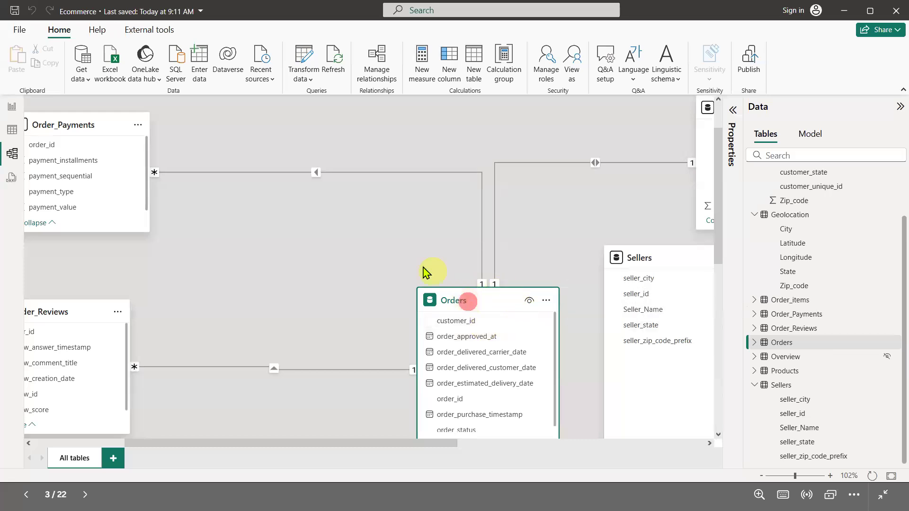
click(76, 123)
click(316, 173)
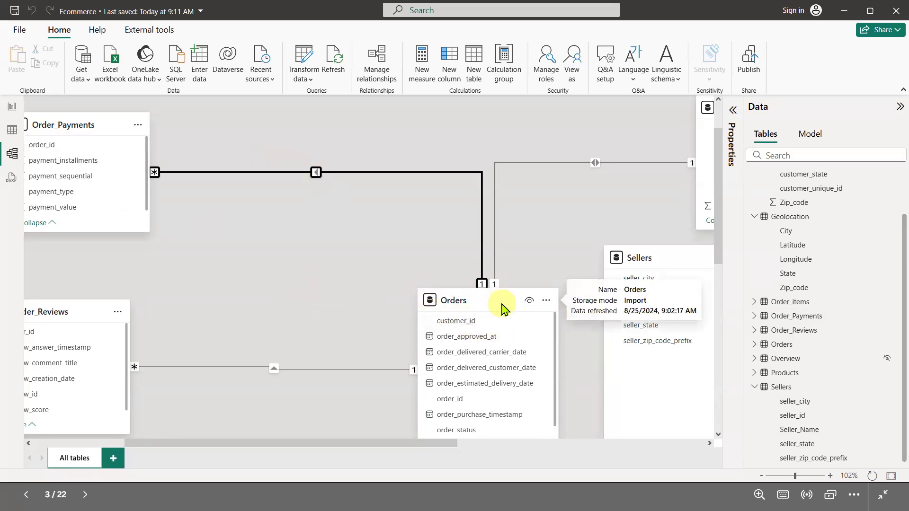
click(476, 299)
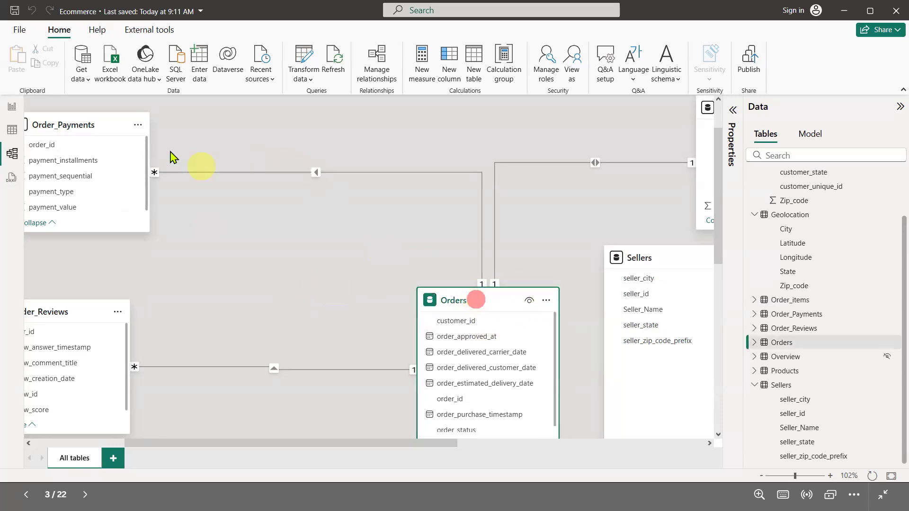
drag(69, 123, 208, 125)
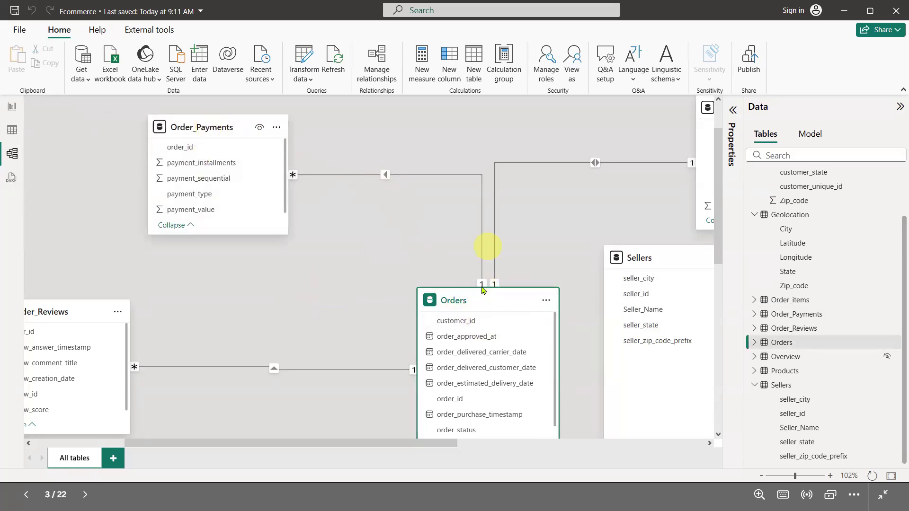
Move the Orders table up and left, closer to the Order_Payments table
click(476, 302)
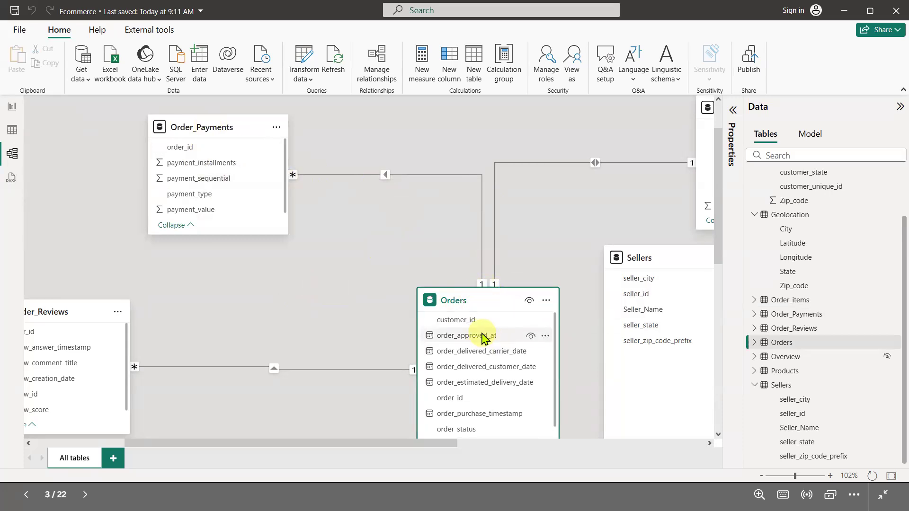
scroll(469, 374, down, 1)
click(458, 393)
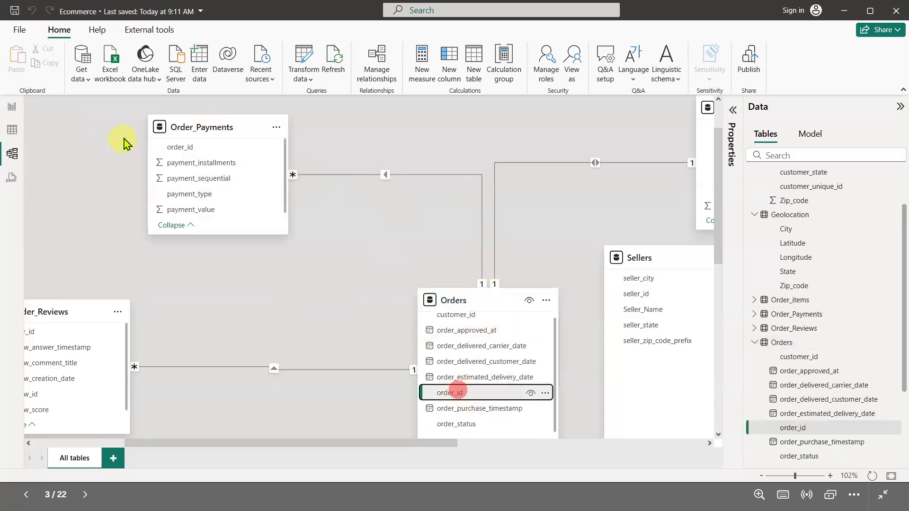
click(211, 126)
click(482, 284)
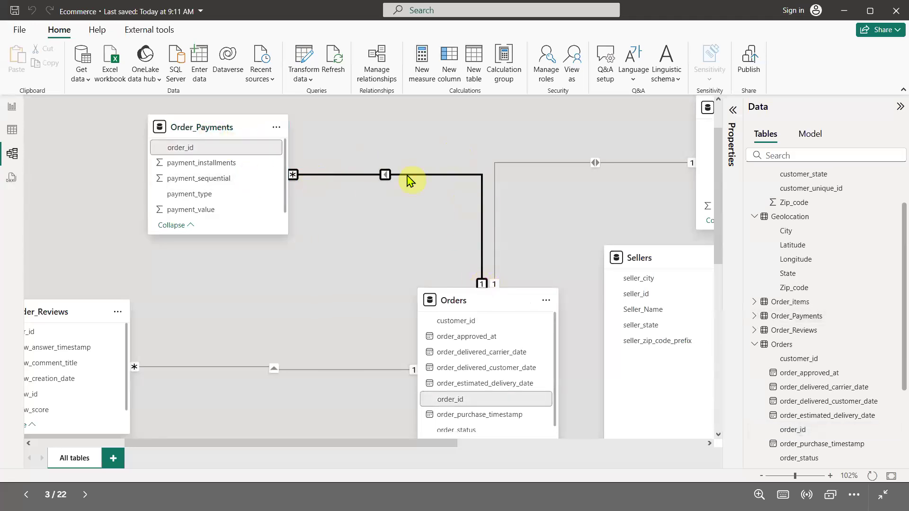
mouse_move(406, 156)
mouse_down()
mouse_move(375, 178)
mouse_move(404, 153)
mouse_up()
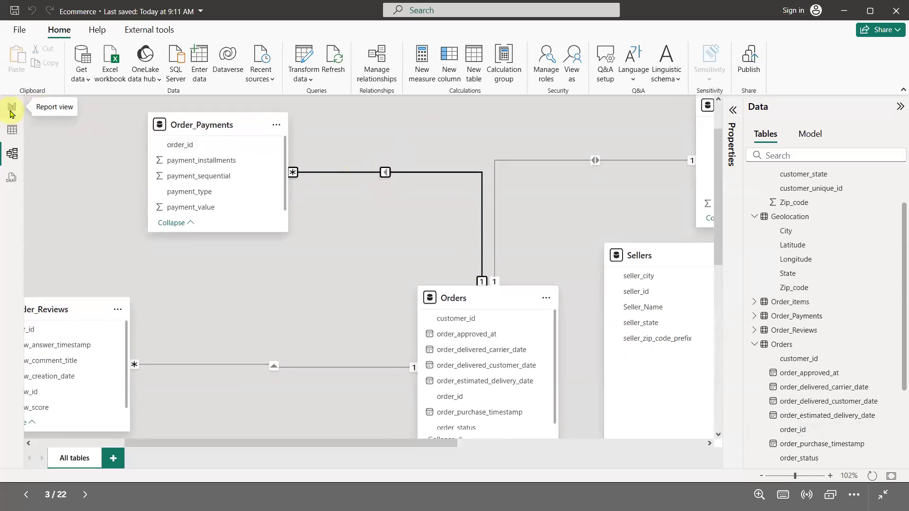
drag(439, 300, 378, 262)
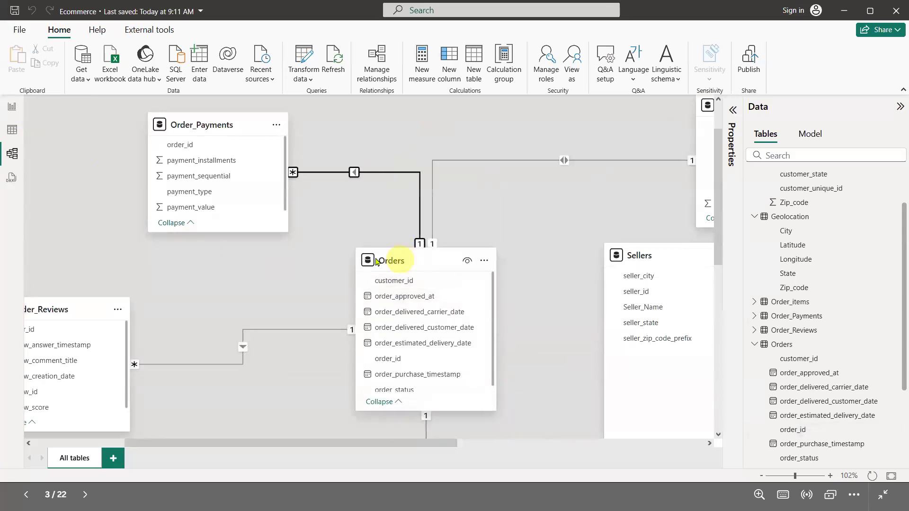
Switch to report view and insert an empty table visual on the canvas
click(14, 109)
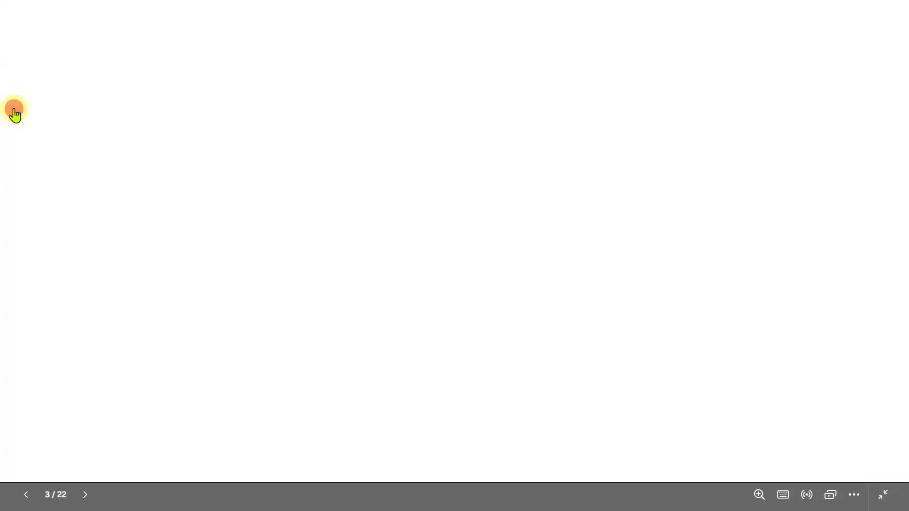
click(303, 173)
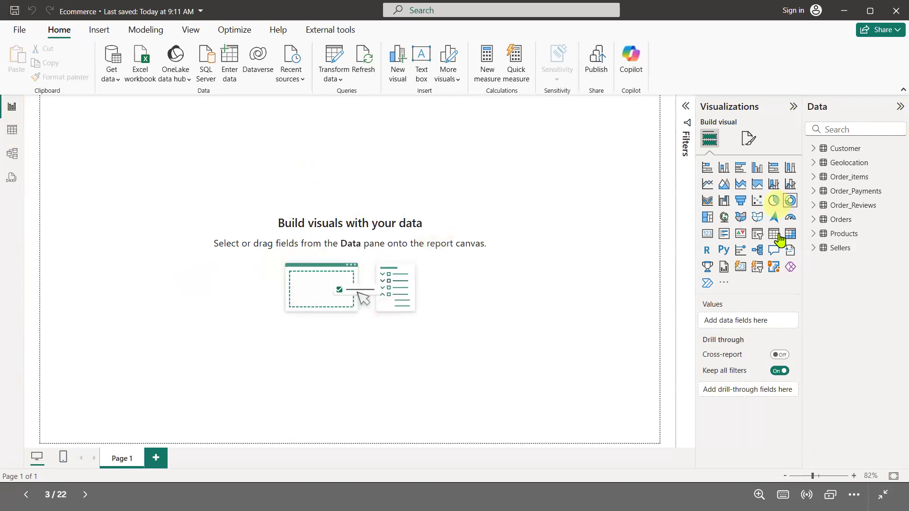
click(815, 221)
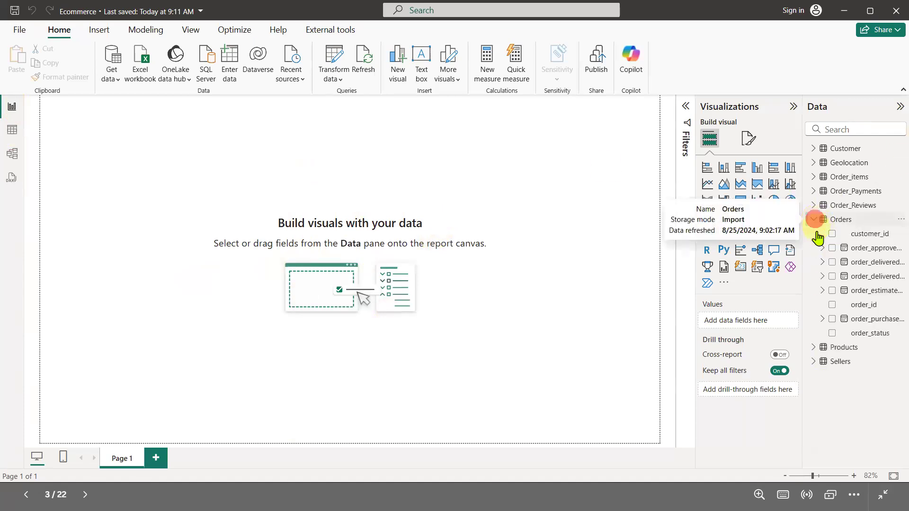
drag(804, 143, 698, 134)
click(668, 234)
drag(77, 142, 285, 227)
click(579, 106)
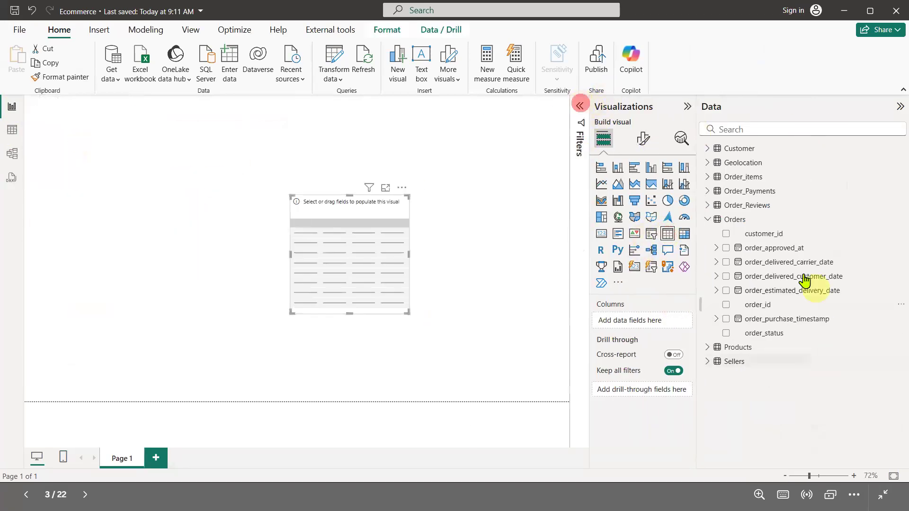
Add the Orders order_id field to the table, then reposition and resize the visual
click(726, 304)
drag(290, 195, 150, 151)
drag(90, 134, 86, 127)
drag(406, 308, 326, 412)
drag(300, 318, 259, 318)
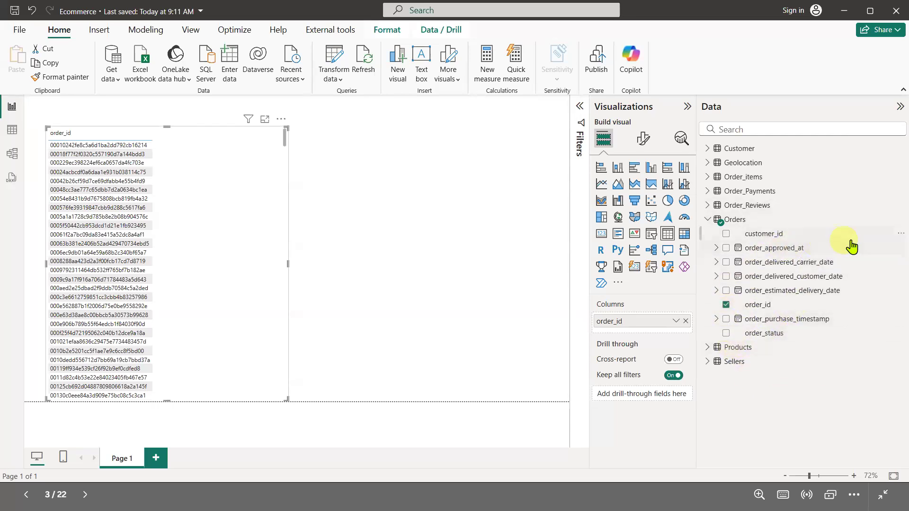
Add order_id to the table a second time, summarized as Count
drag(760, 304, 635, 335)
right_click(630, 336)
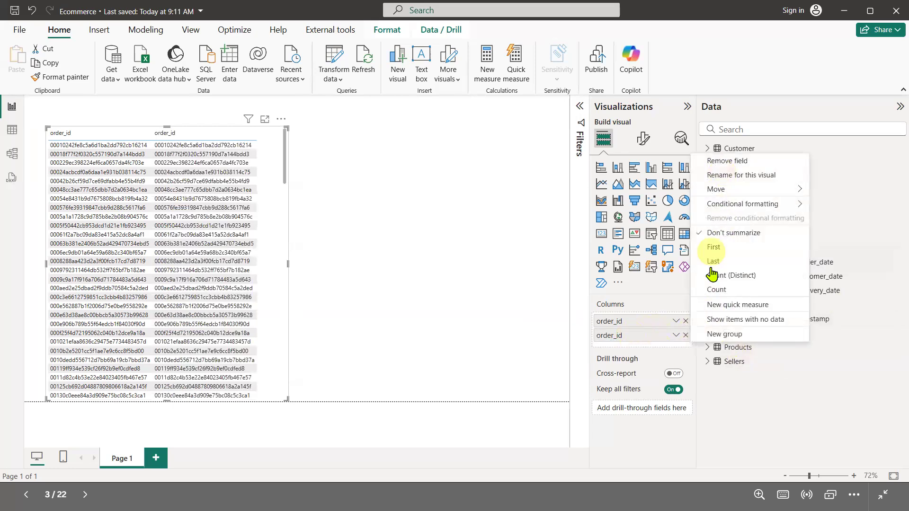
click(715, 290)
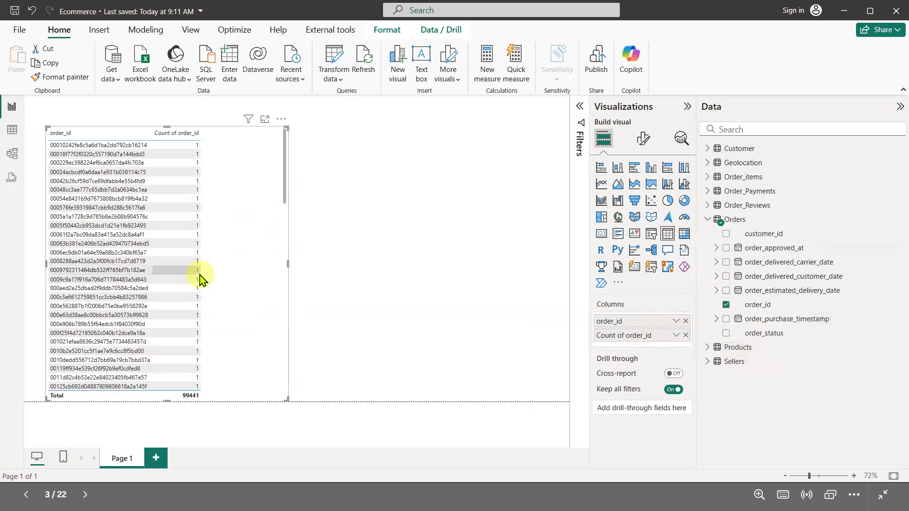
Rebuild the table's columns so it lists only the Orders order_status values
scroll(202, 280, down, 3)
click(686, 335)
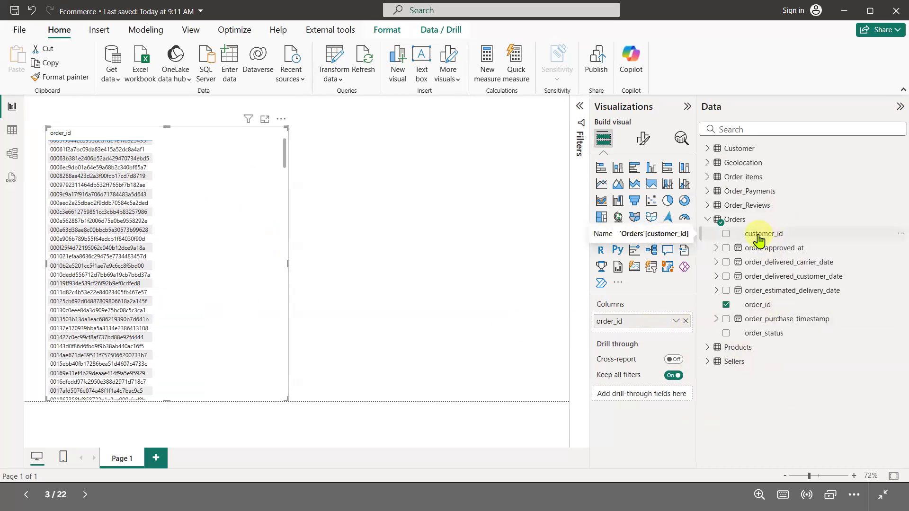
drag(761, 337, 631, 337)
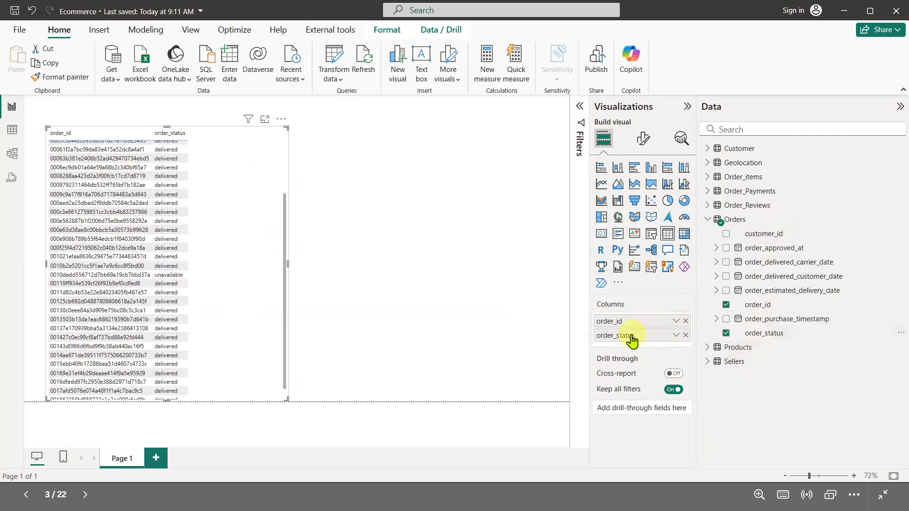
right_click(628, 336)
click(717, 289)
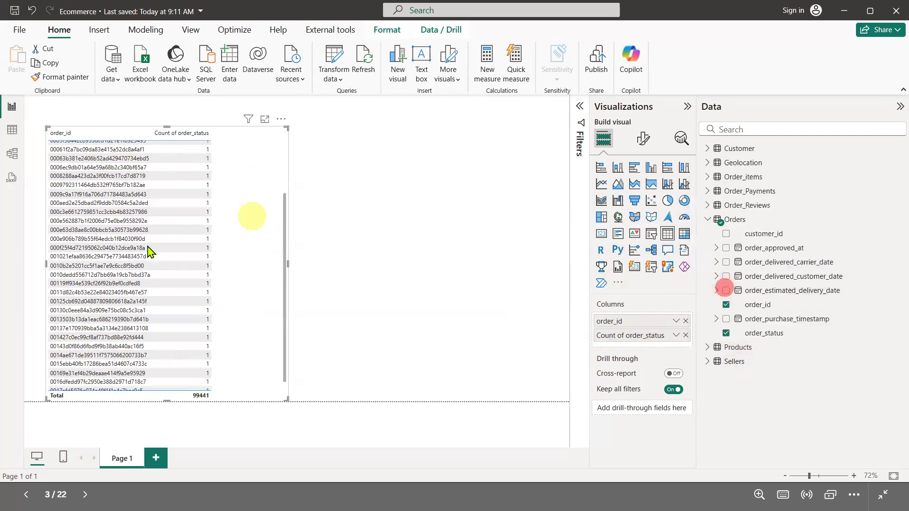
click(687, 335)
drag(777, 333, 666, 326)
click(686, 326)
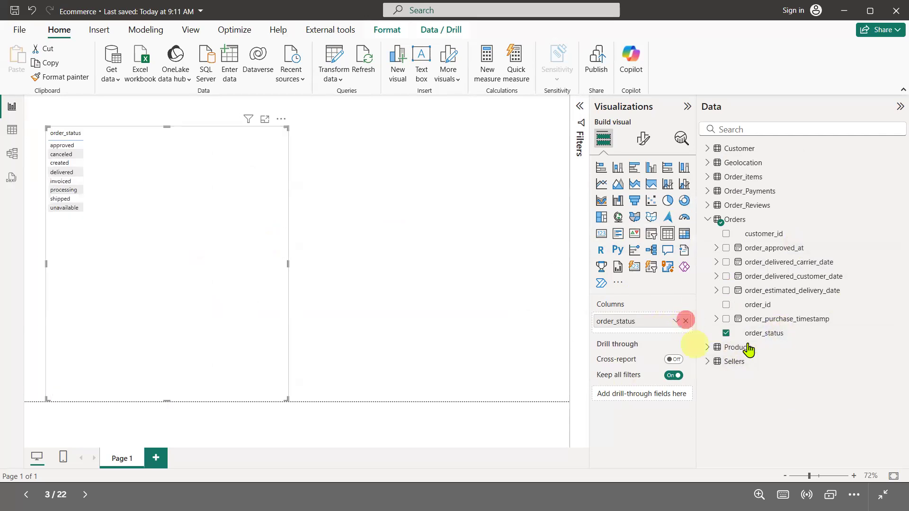
Add order_status again to the table, summarized as Count
drag(763, 333, 654, 339)
right_click(634, 339)
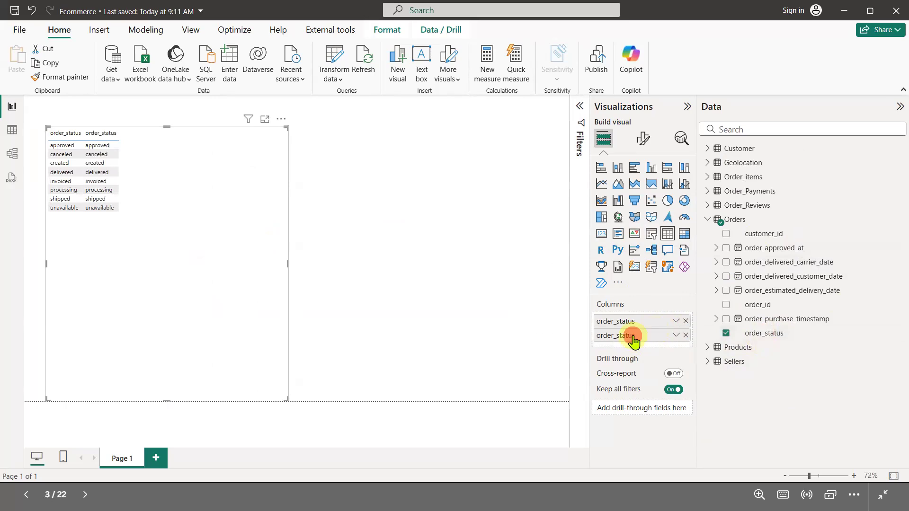
click(721, 290)
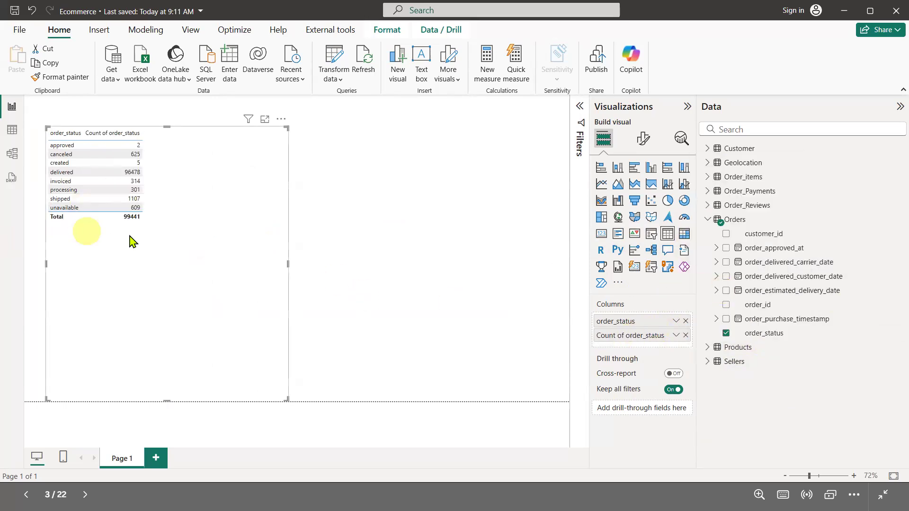
Shrink the order_status table visual and move it slightly down
click(190, 239)
drag(284, 397, 233, 240)
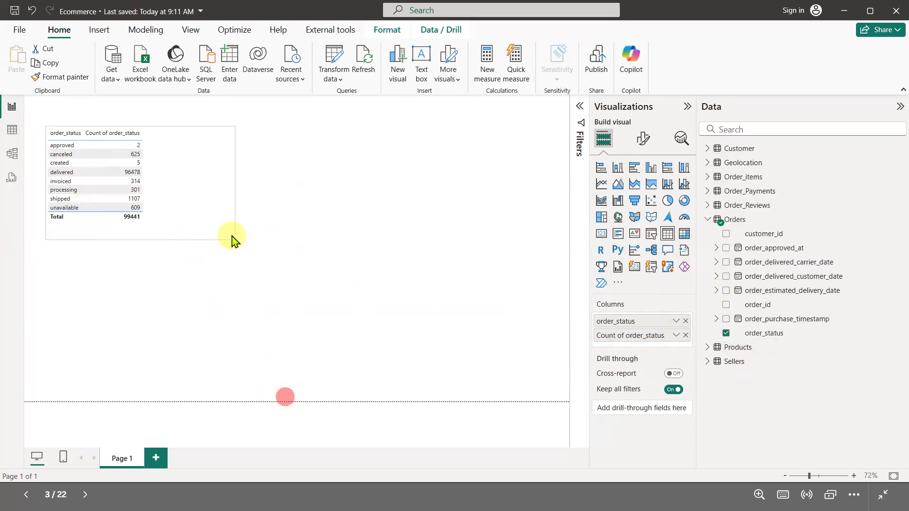
drag(191, 214, 194, 251)
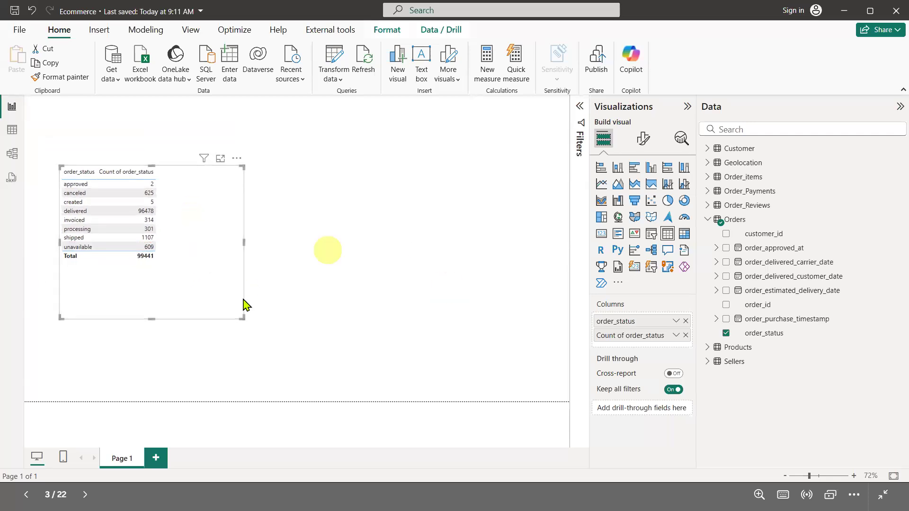
click(453, 253)
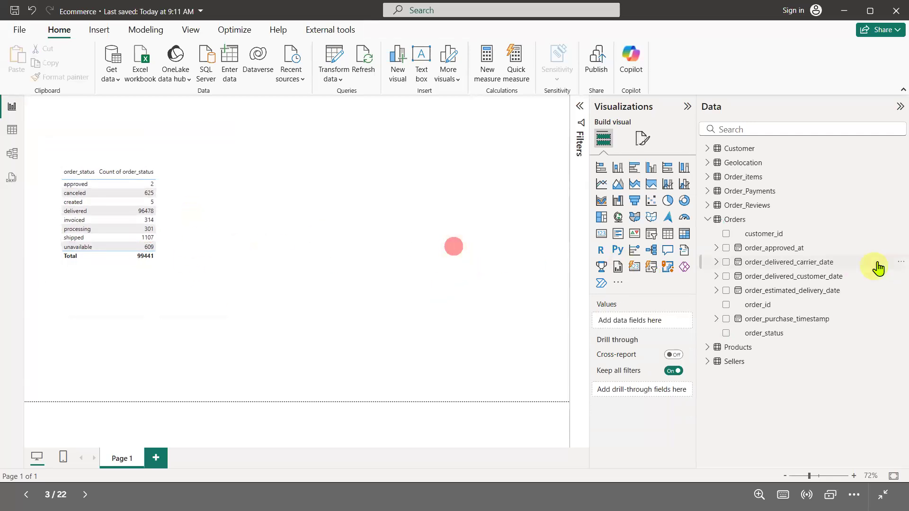
click(12, 130)
click(12, 154)
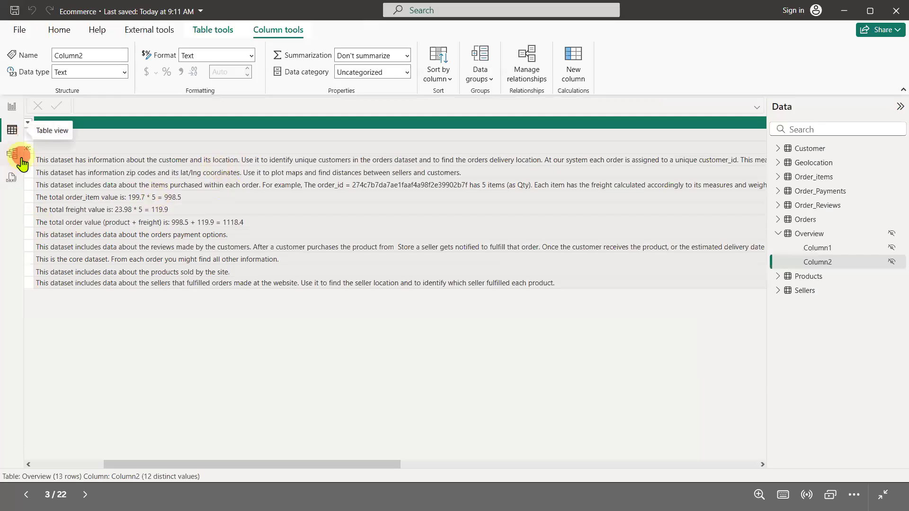
click(12, 106)
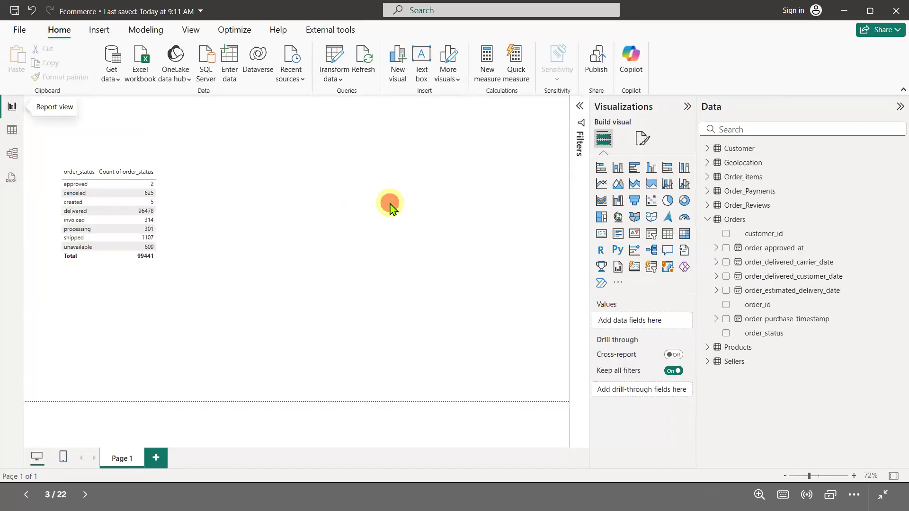
Insert a second table visual showing the Order_Payments payment_type field
click(668, 234)
drag(237, 201, 431, 276)
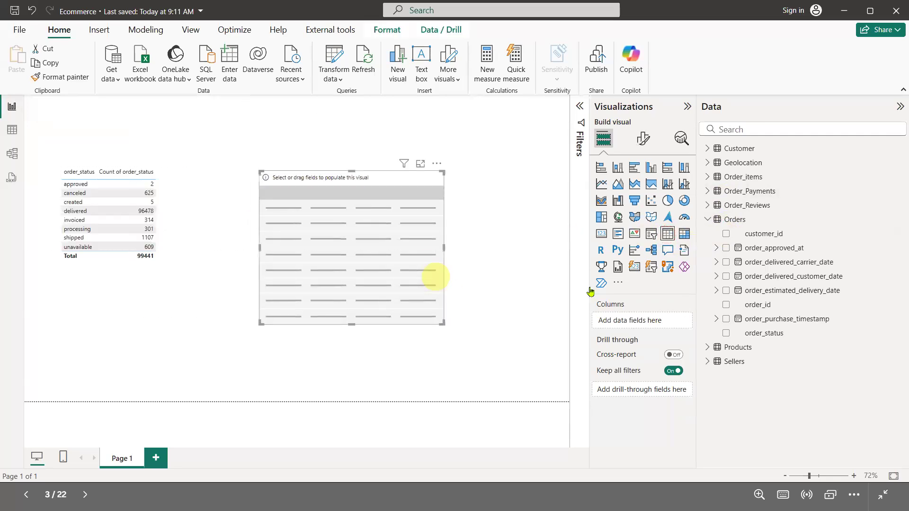
click(708, 191)
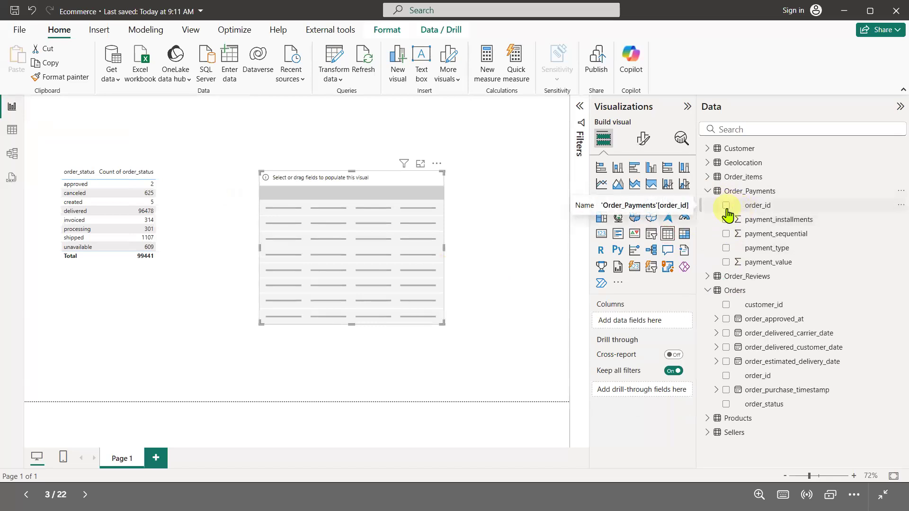
click(726, 248)
Add payment_type again summarized as Count, and move the payment table to the right
drag(782, 247, 632, 337)
click(676, 336)
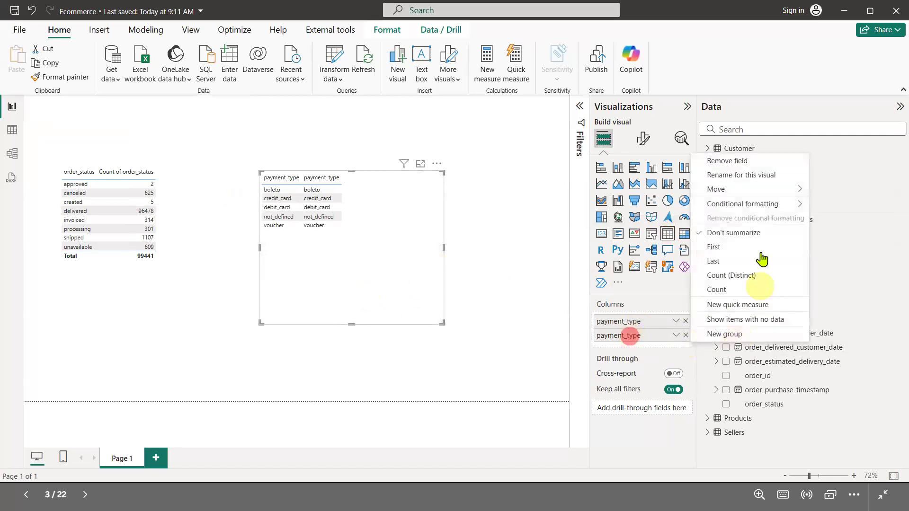
click(716, 290)
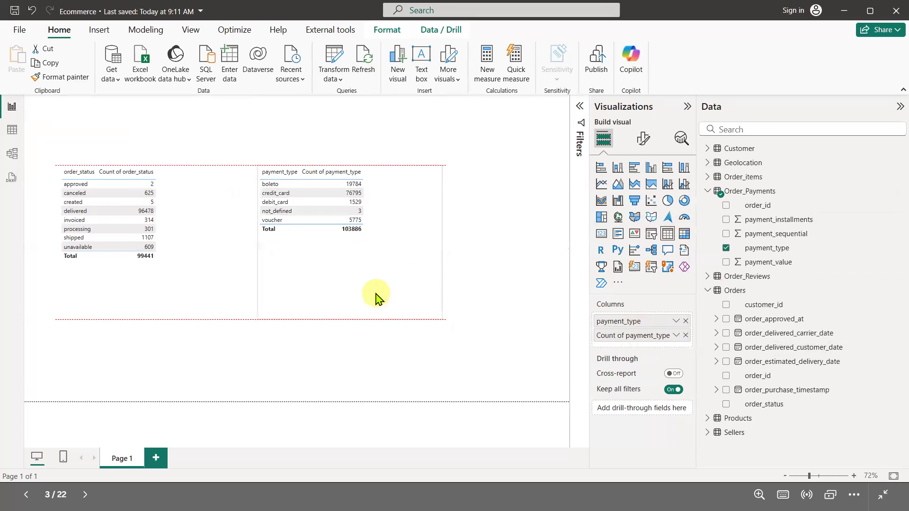
drag(341, 280, 468, 282)
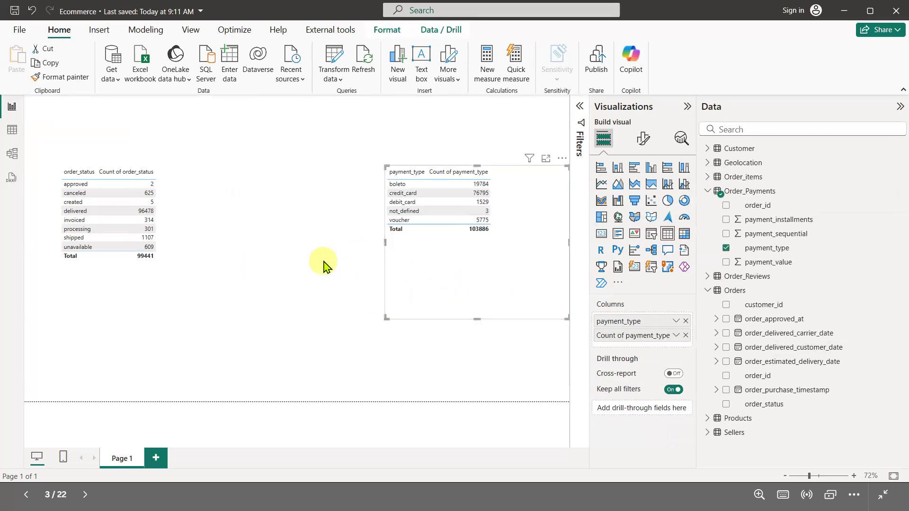
click(321, 261)
Set the order_status table's values font size to 14
click(232, 237)
click(644, 138)
click(633, 262)
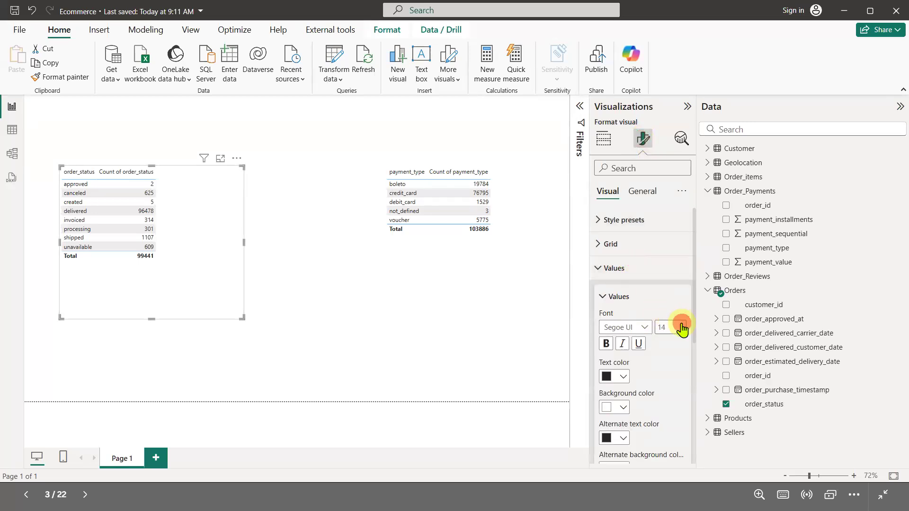
click(205, 226)
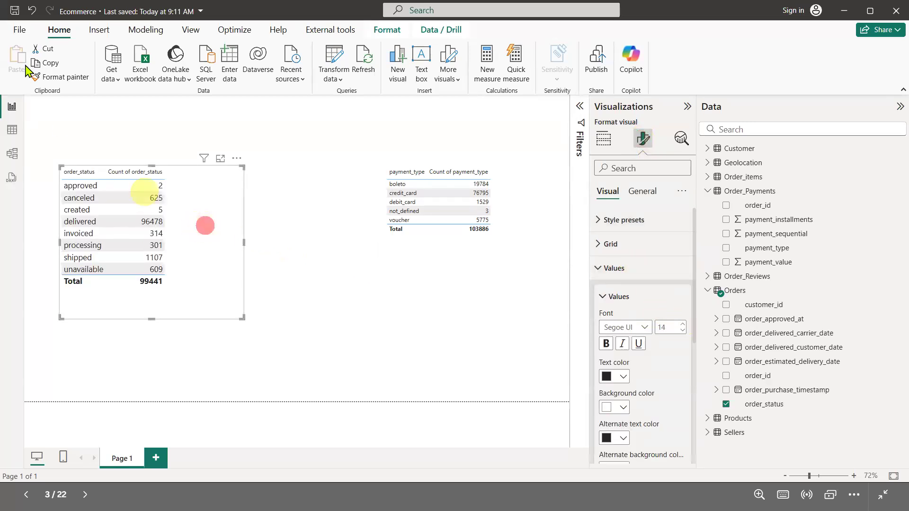
Copy the order_status table's formatting onto the payment_type table with the Format painter
click(53, 77)
click(502, 235)
mouse_move(487, 282)
mouse_down()
mouse_move(487, 301)
mouse_move(487, 280)
mouse_up()
click(194, 246)
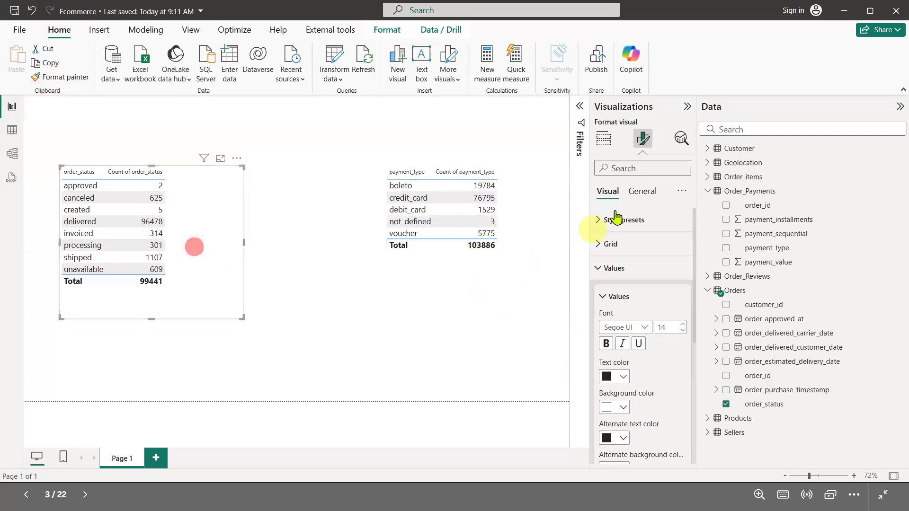
Turn on a centred title "Orders - Dimension" for the order_status table and shift the table slightly right
click(644, 194)
click(613, 244)
click(685, 244)
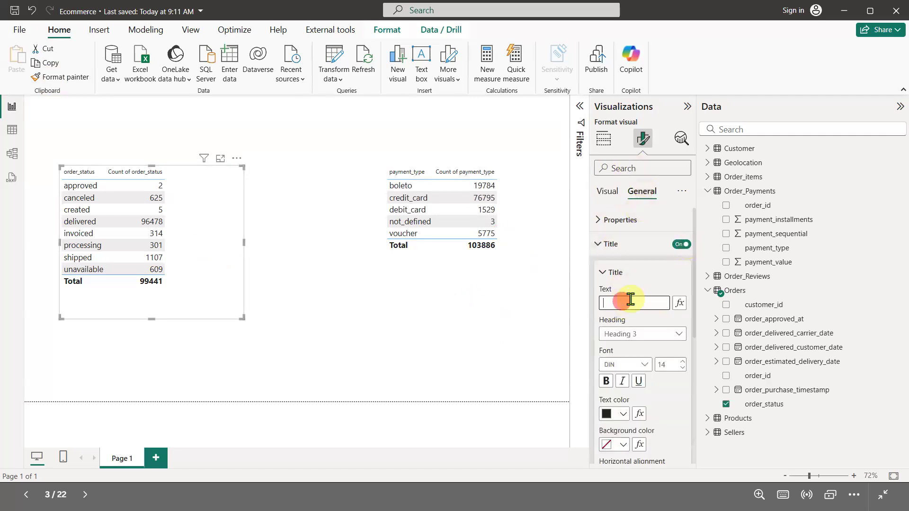
click(631, 299)
text(Orders - Or)
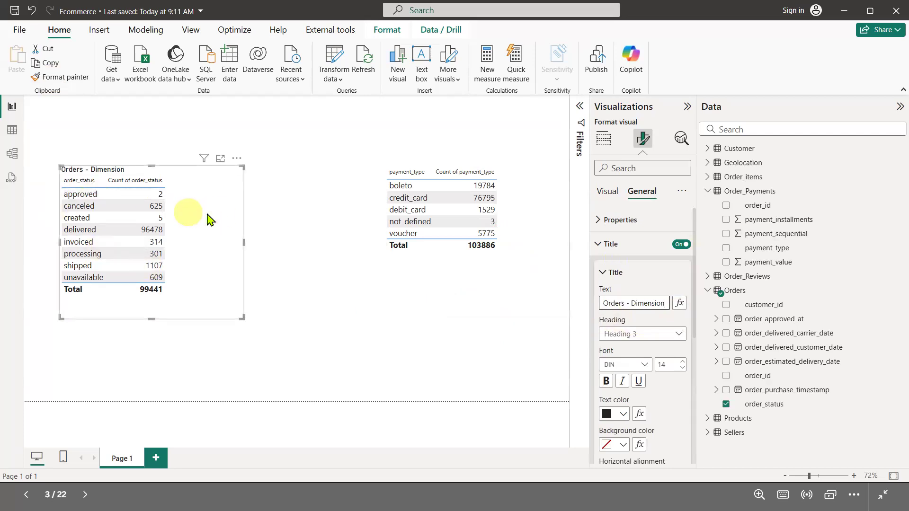
scroll(641, 371, down, 4)
click(623, 302)
drag(214, 228, 242, 230)
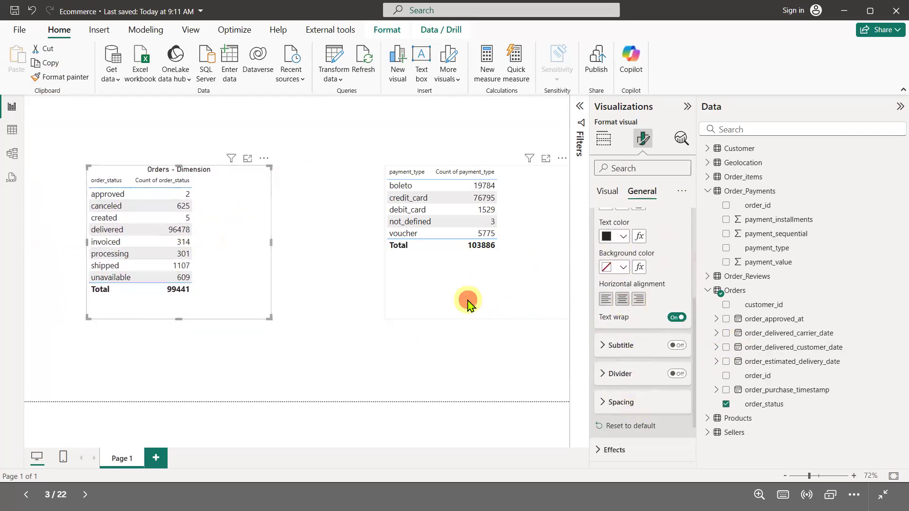
Turn on a centred title "Order Payment - Many (Foreign)" for the payment_type table
click(467, 305)
click(683, 244)
click(627, 304)
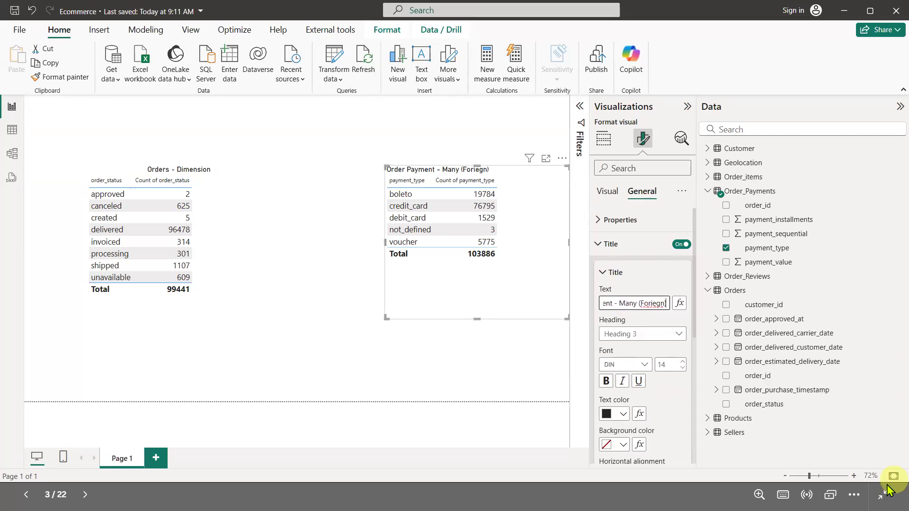
right_click(653, 307)
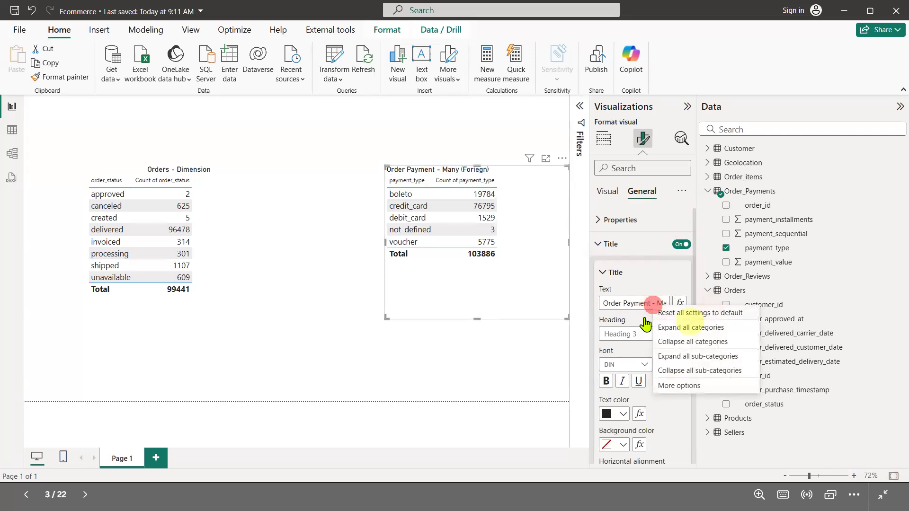
click(640, 304)
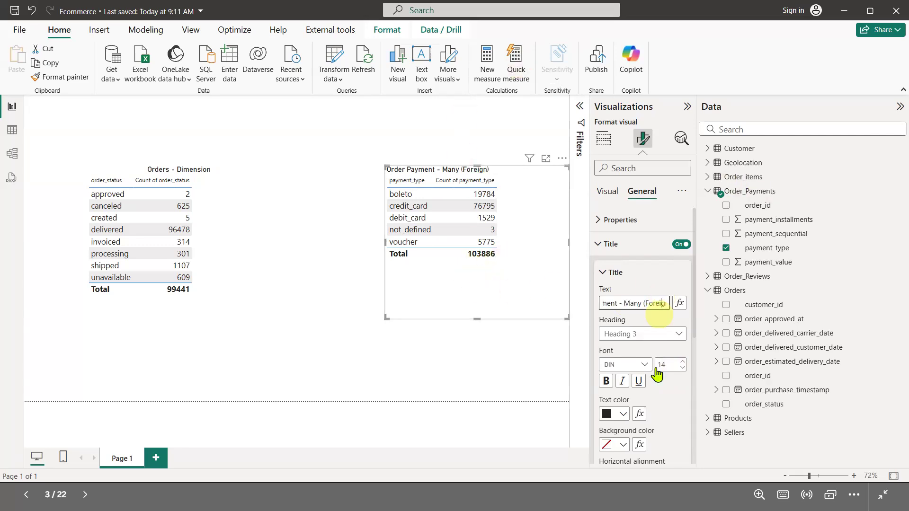
scroll(649, 374, down, 4)
click(621, 299)
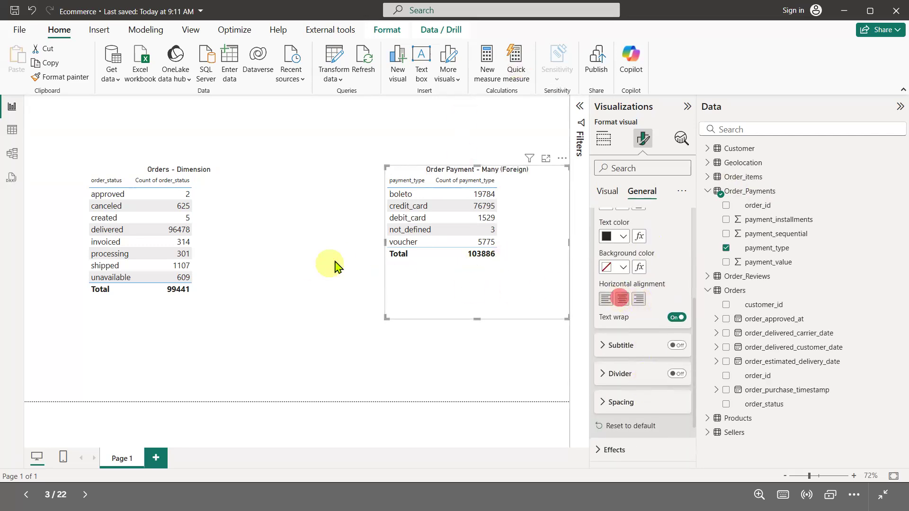
Select individual status and payment type rows to test how the two tables cross-filter each other
click(335, 259)
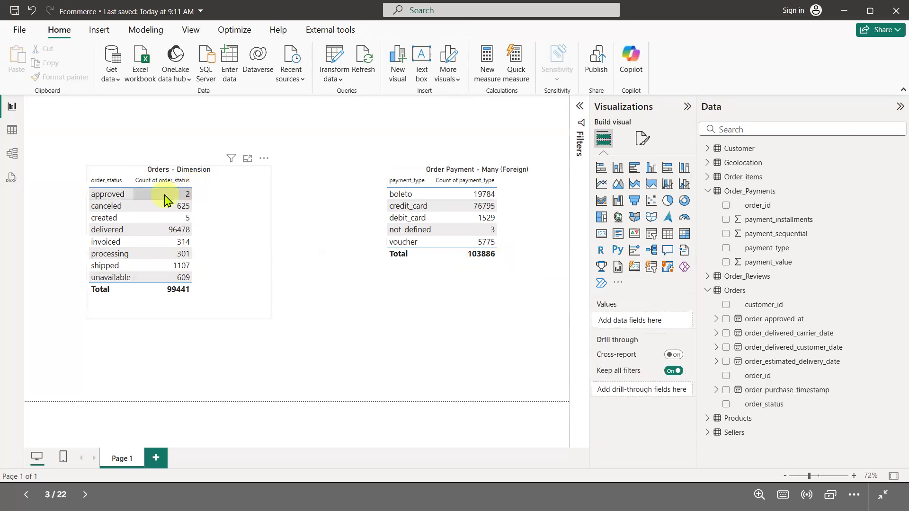
click(12, 159)
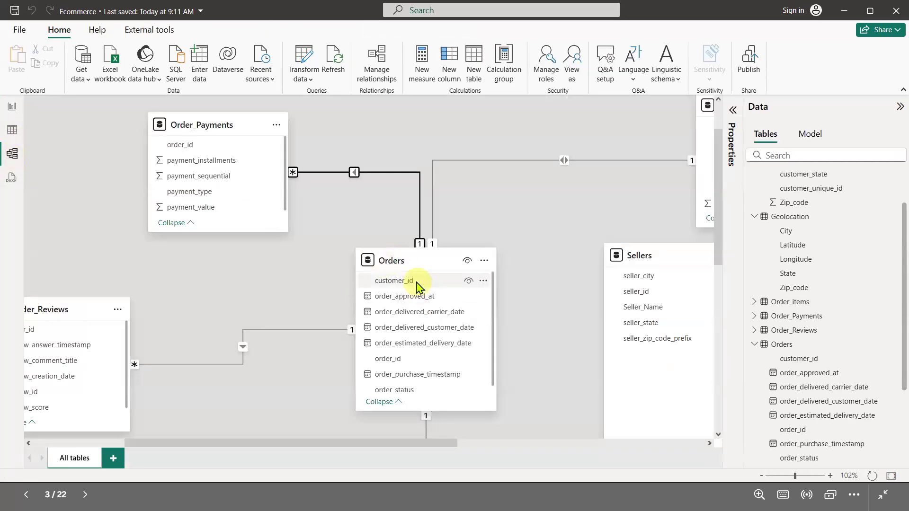
click(13, 106)
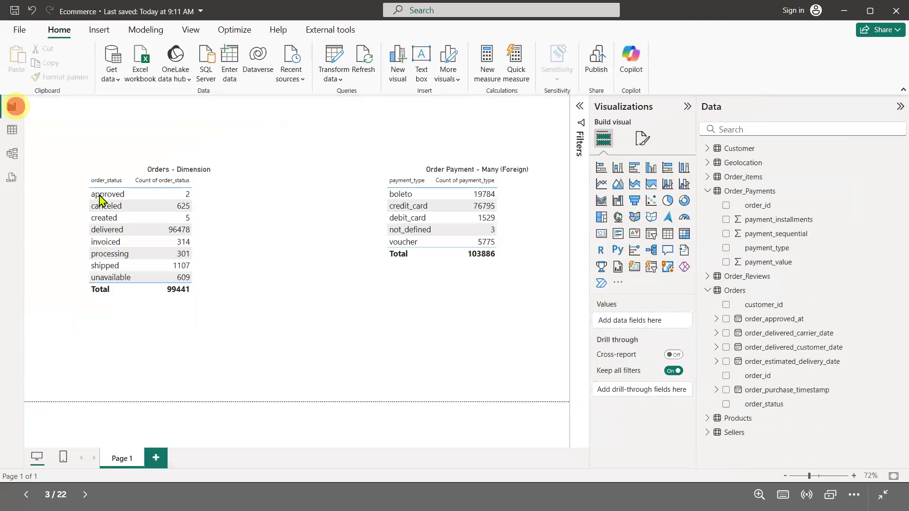
click(174, 200)
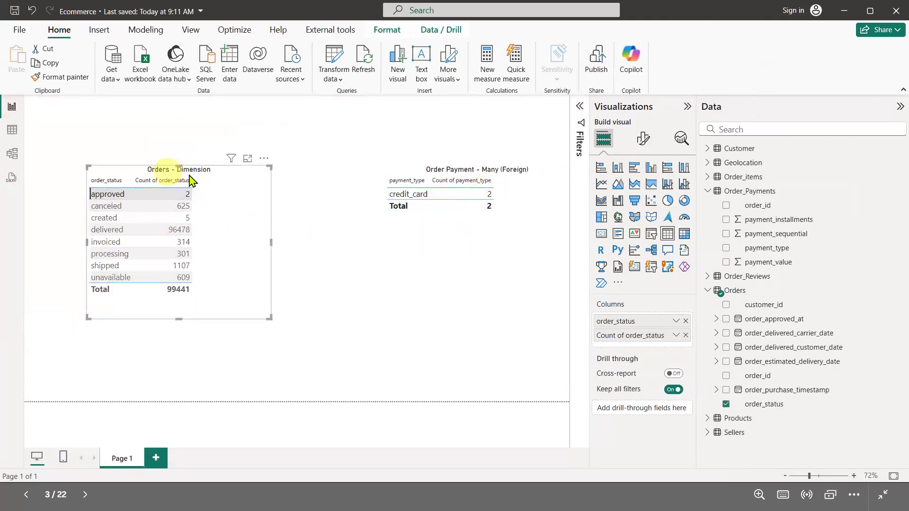
click(213, 221)
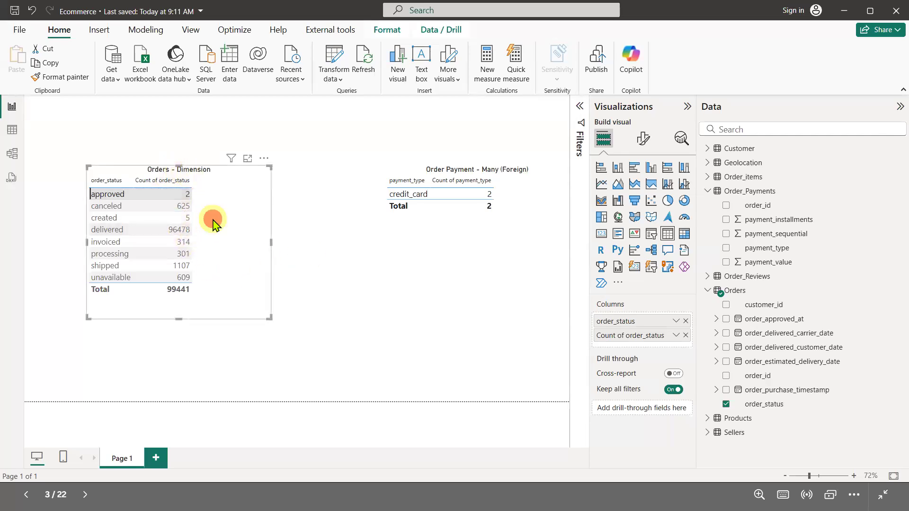
click(121, 251)
click(123, 225)
click(126, 207)
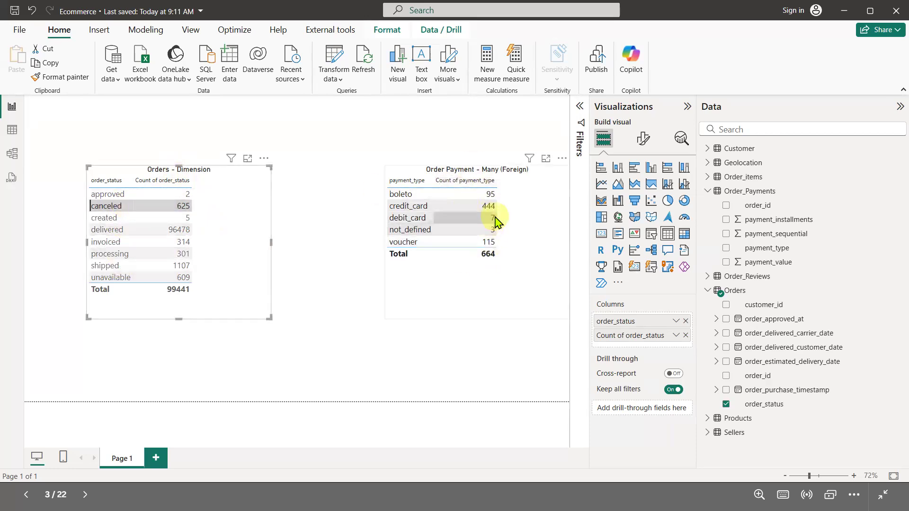
click(122, 206)
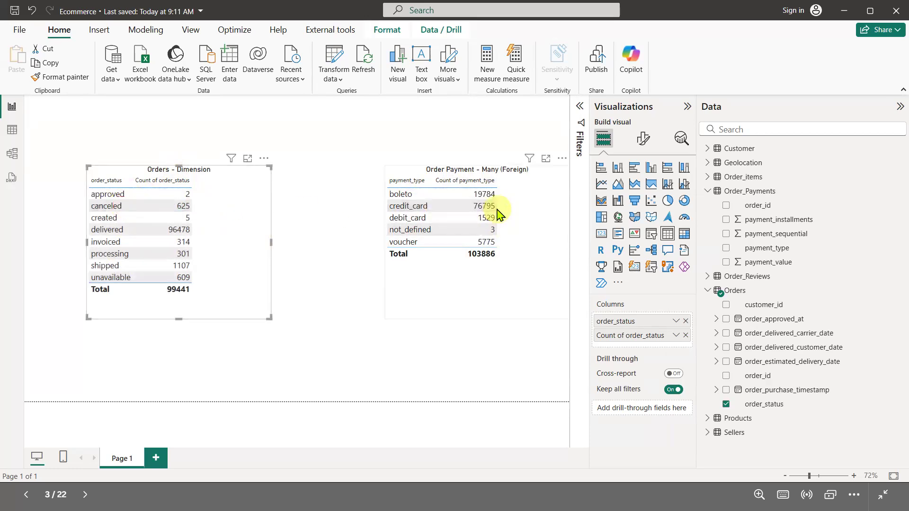
click(422, 209)
click(422, 229)
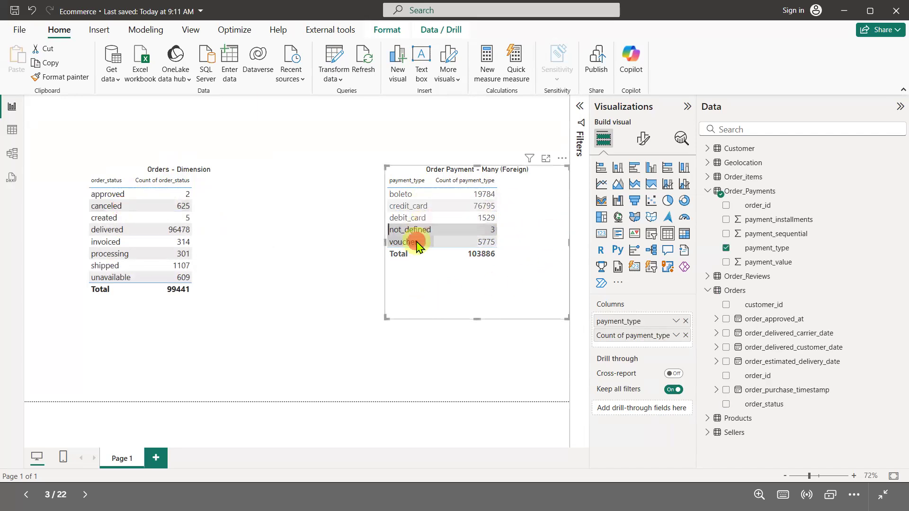
click(416, 242)
click(411, 195)
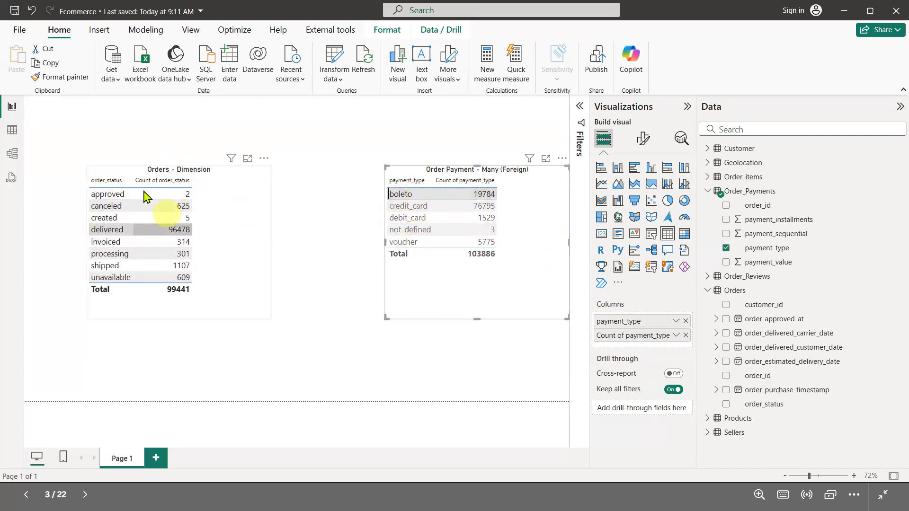
Inspect the relationship between Order_Payments and Orders in the model diagram
click(12, 154)
click(420, 244)
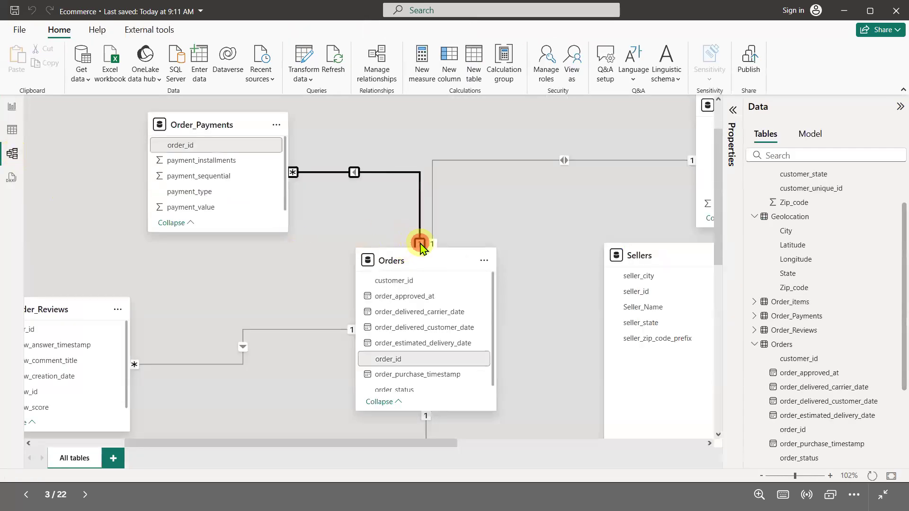
click(412, 260)
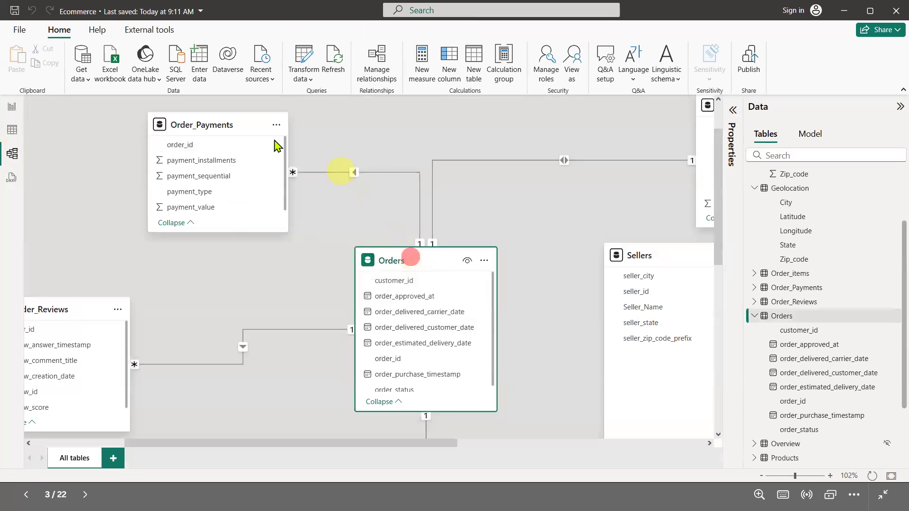
click(213, 128)
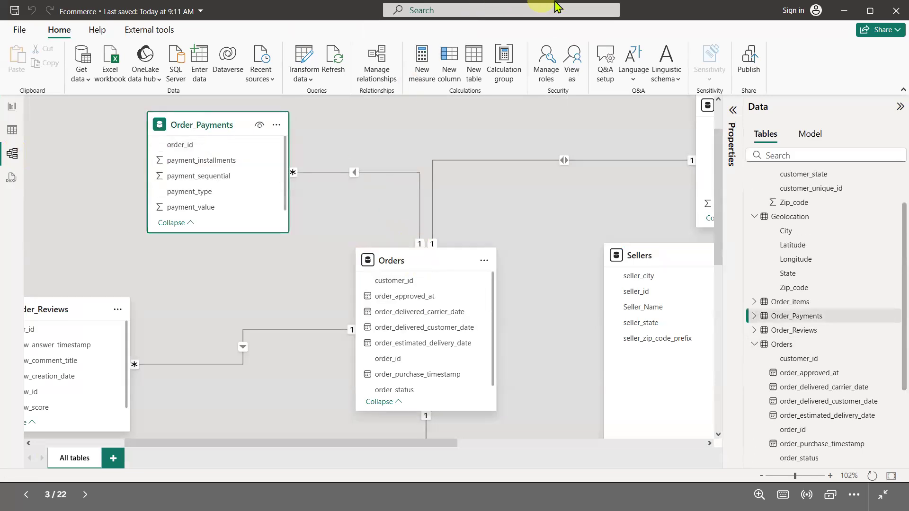
mouse_move(362, 160)
mouse_down()
mouse_move(341, 176)
mouse_move(361, 166)
mouse_move(350, 159)
mouse_up()
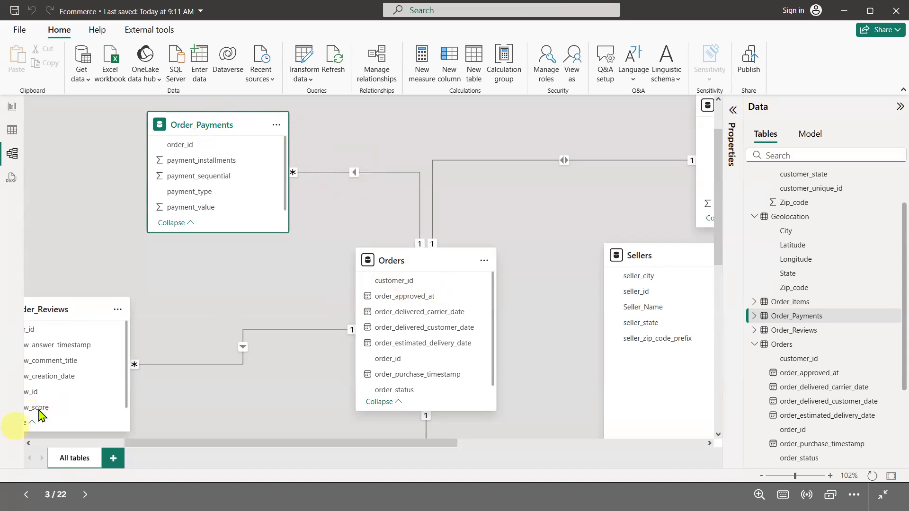
Select rows in both report tables again to check which direction the filtering works
click(13, 107)
click(113, 197)
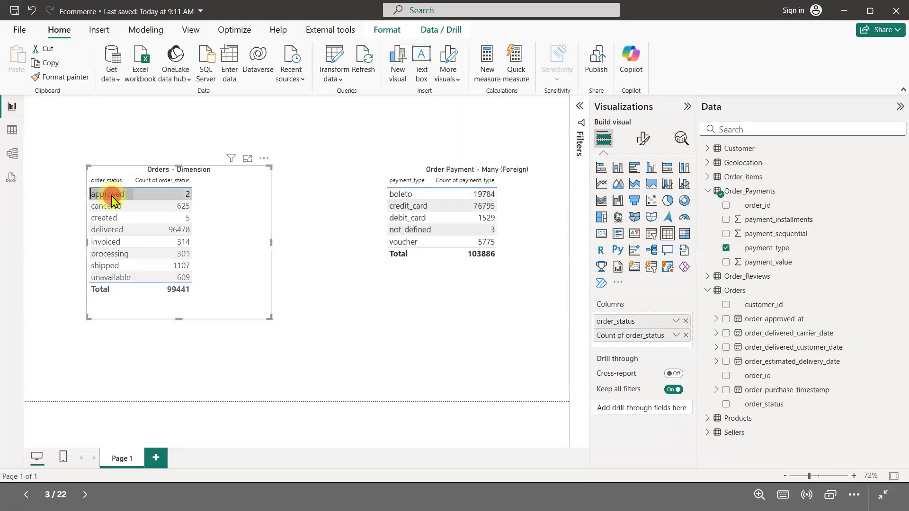
click(107, 230)
click(105, 266)
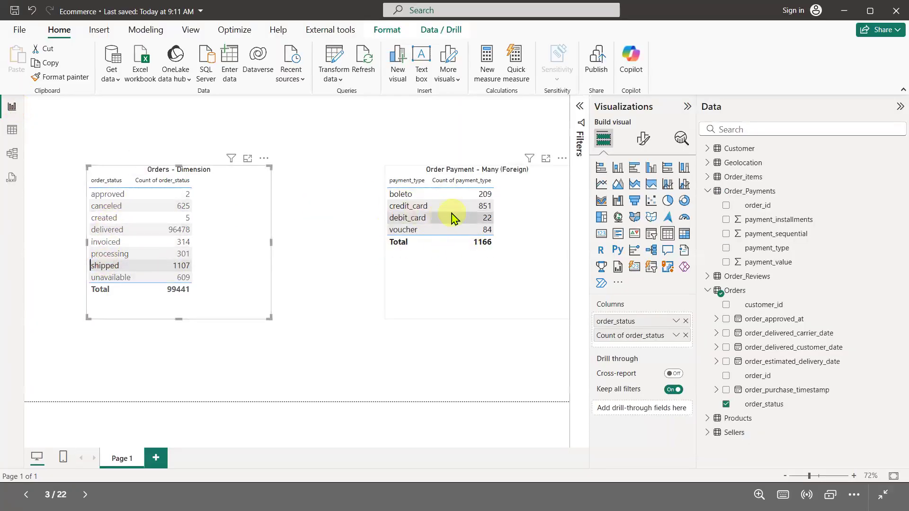
click(407, 206)
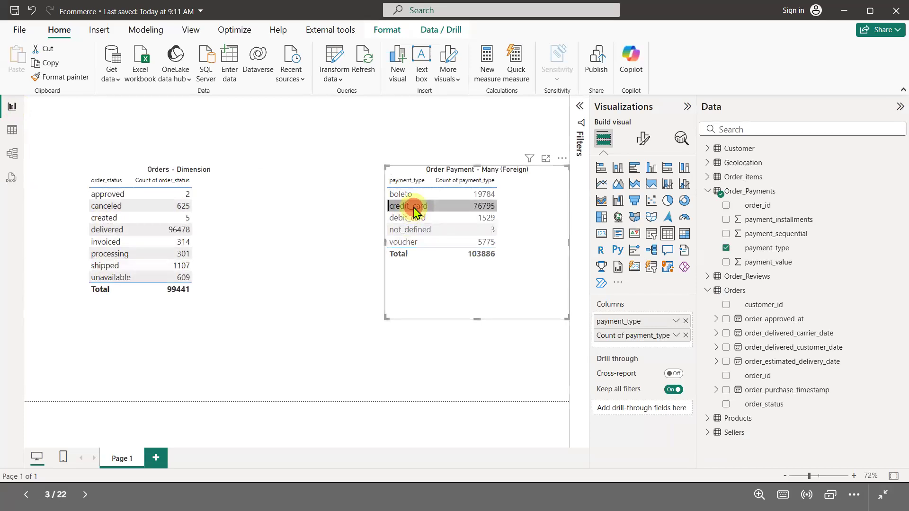
click(413, 231)
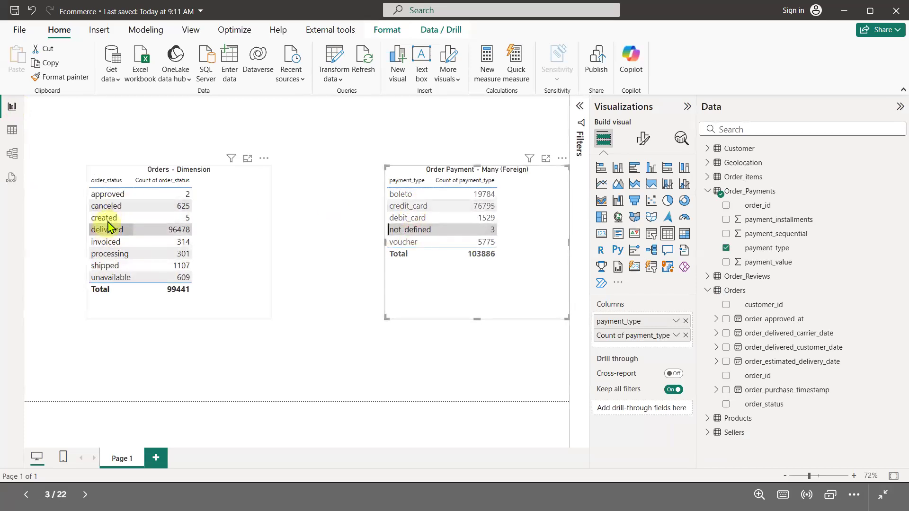
click(219, 230)
Set the Order_Payments to Orders relationship's cross-filter direction to Both
click(19, 150)
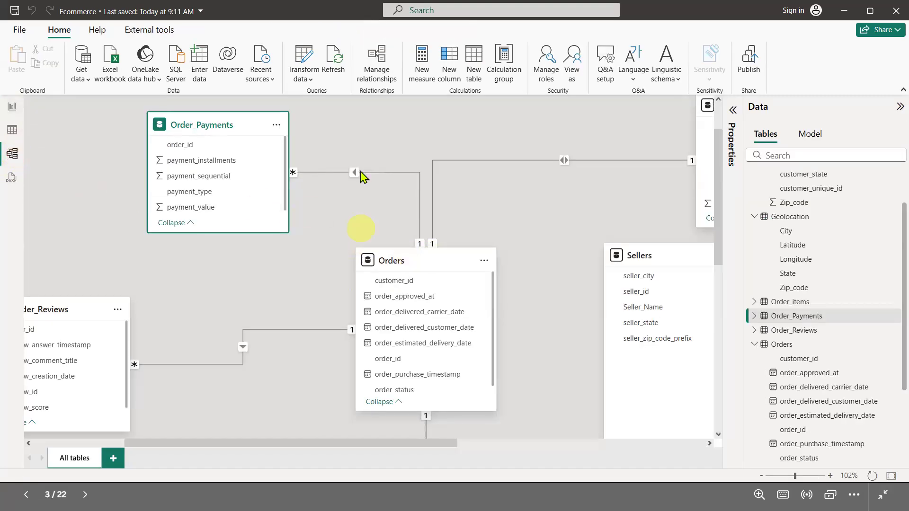
double_click(356, 173)
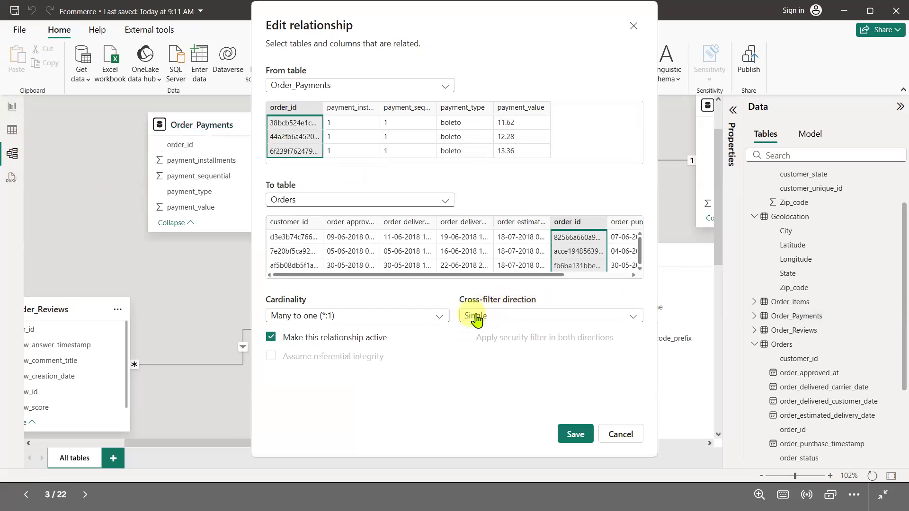
click(505, 317)
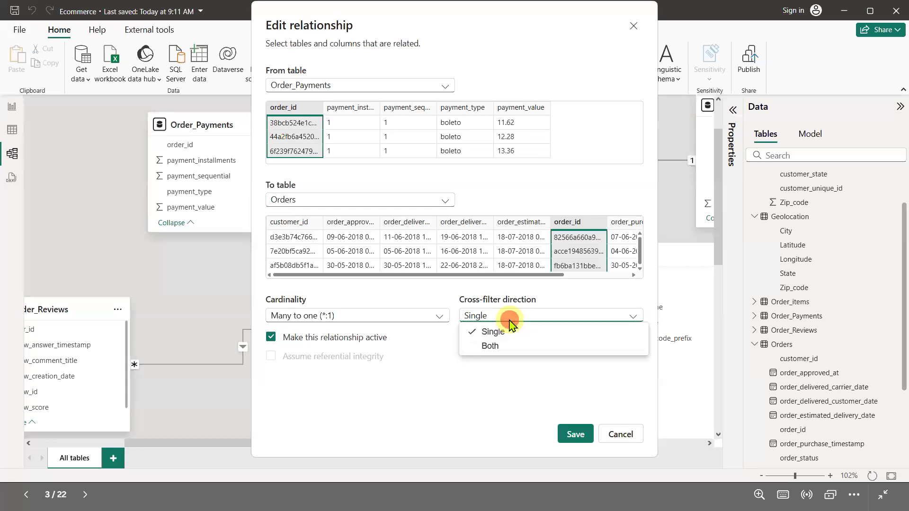
click(491, 347)
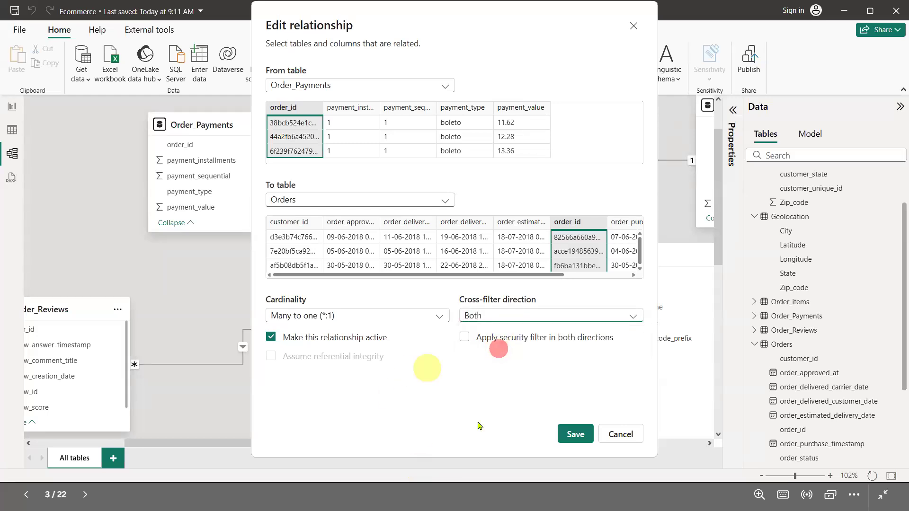
click(576, 438)
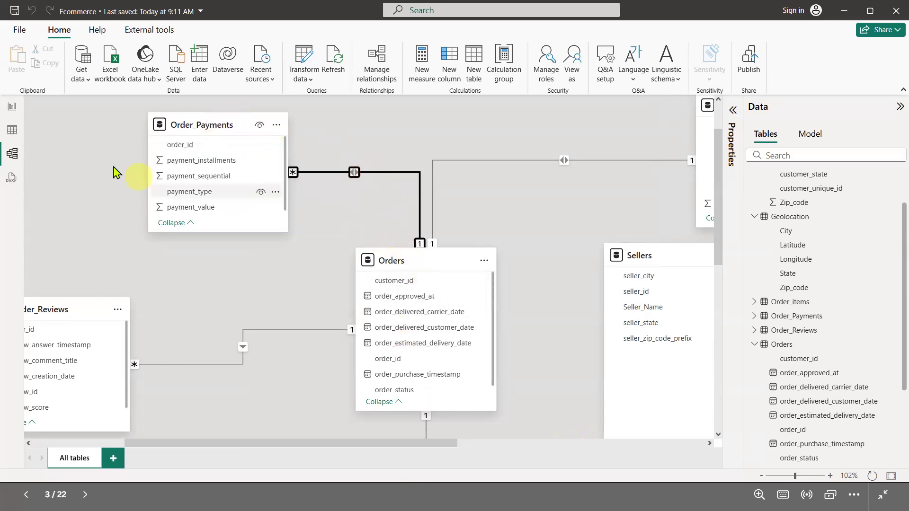
Select rows in each table to verify that filtering now runs in both directions
click(12, 106)
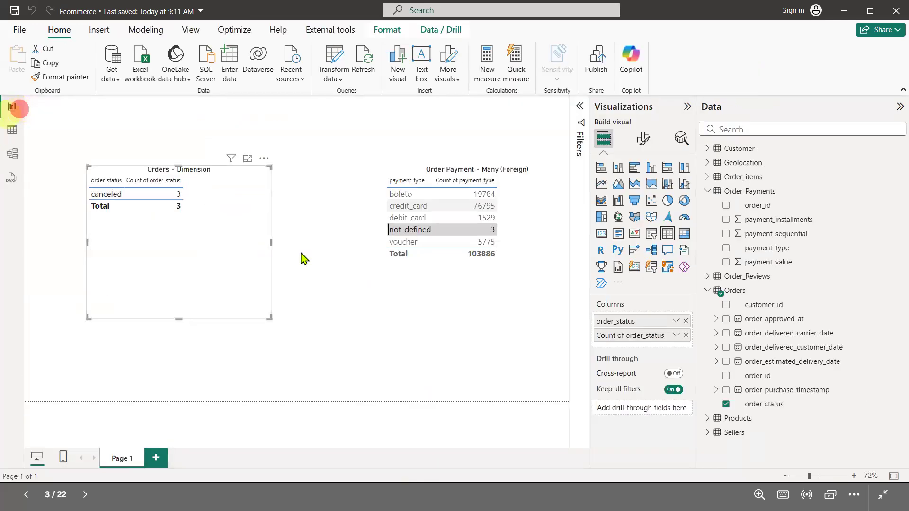
click(406, 206)
click(408, 217)
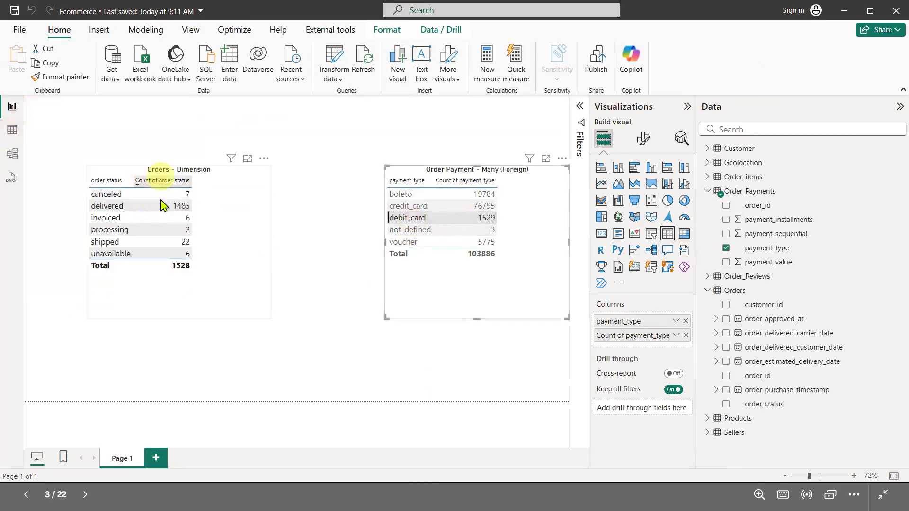
click(411, 243)
click(415, 230)
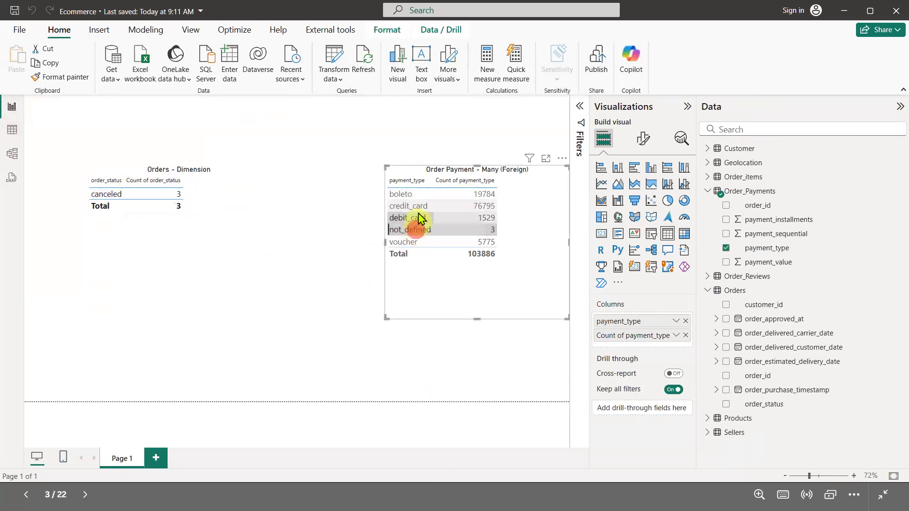
click(415, 195)
click(423, 218)
click(421, 230)
click(423, 242)
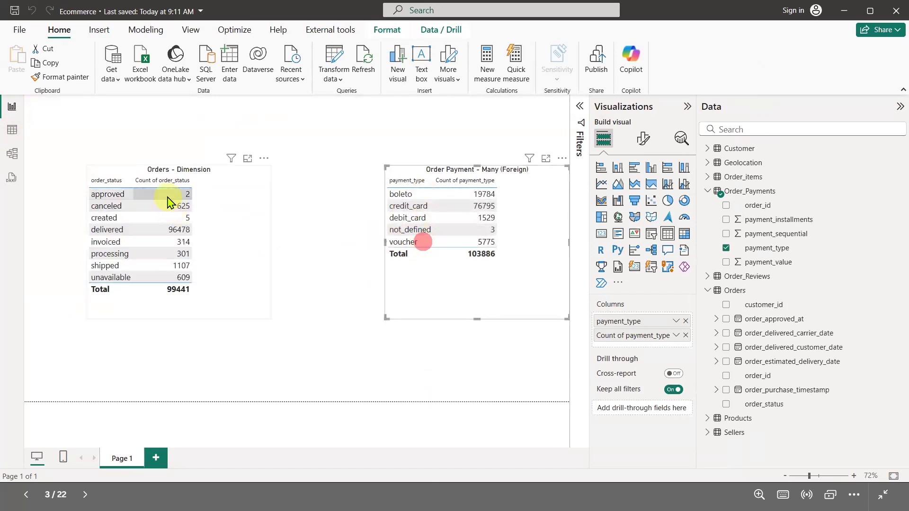
click(143, 242)
click(144, 265)
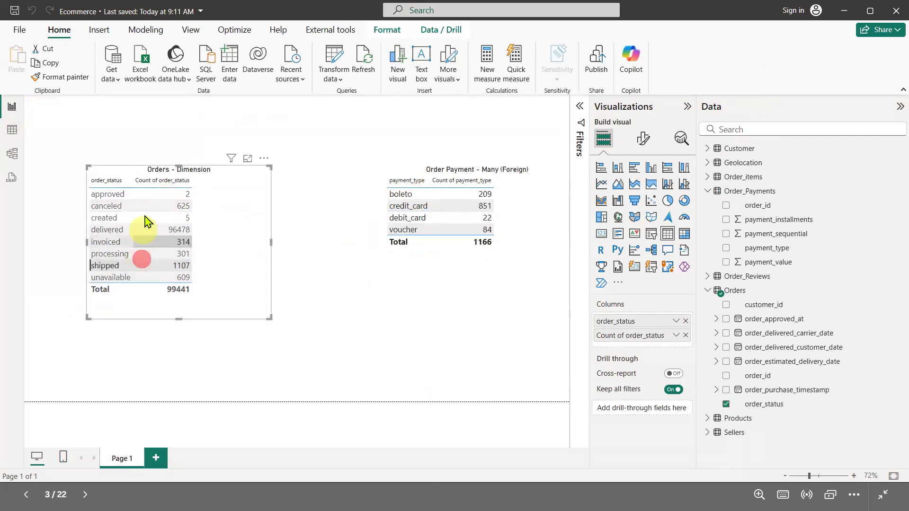
click(151, 218)
click(151, 211)
click(152, 218)
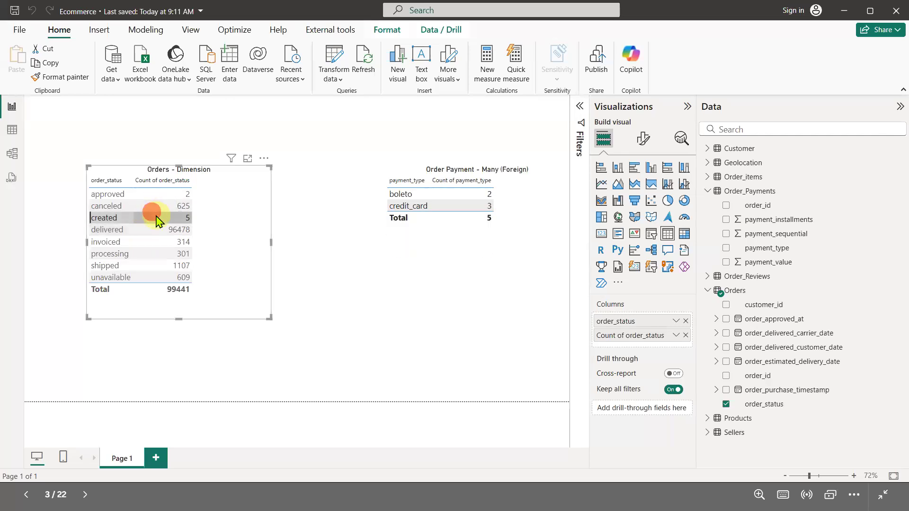
Clear the report table selection and set the Order_Payments to Orders relationship's cross-filter direction back to Single
click(156, 217)
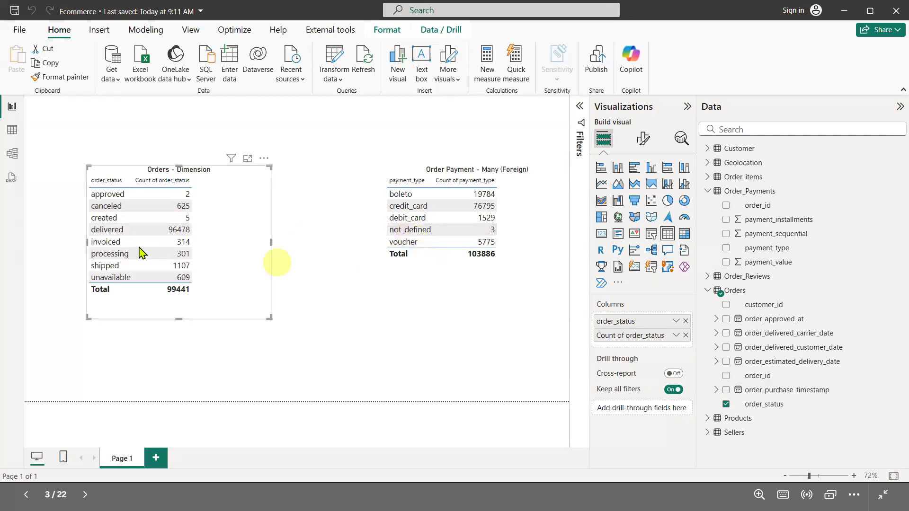
click(13, 156)
click(354, 173)
double_click(354, 173)
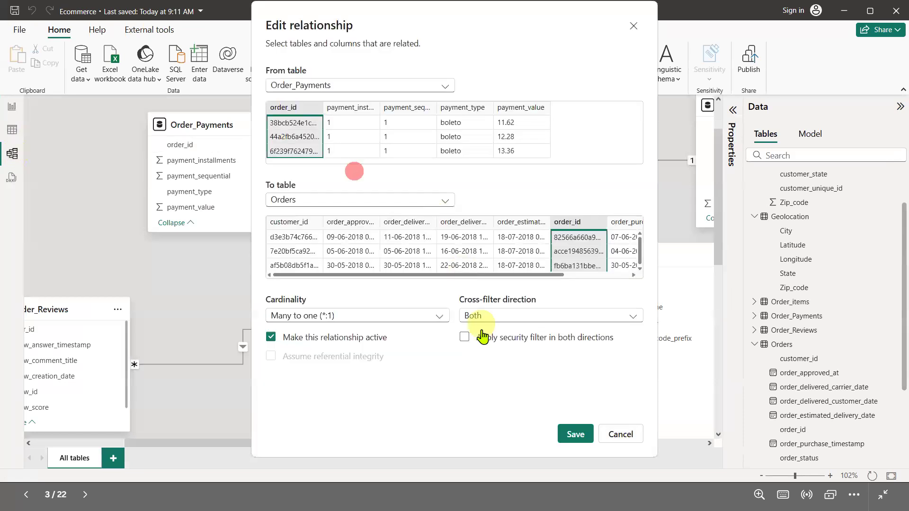
click(529, 315)
click(516, 333)
click(575, 434)
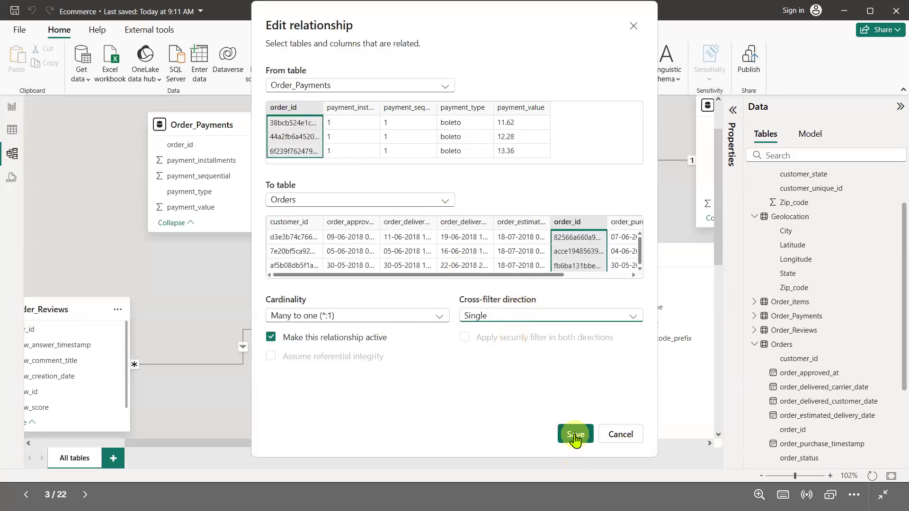
Highlight the Customer and Order_Payments relationships to Orders, and move the Customer table card closer to Orders in the diagram
click(383, 445)
drag(507, 454, 553, 454)
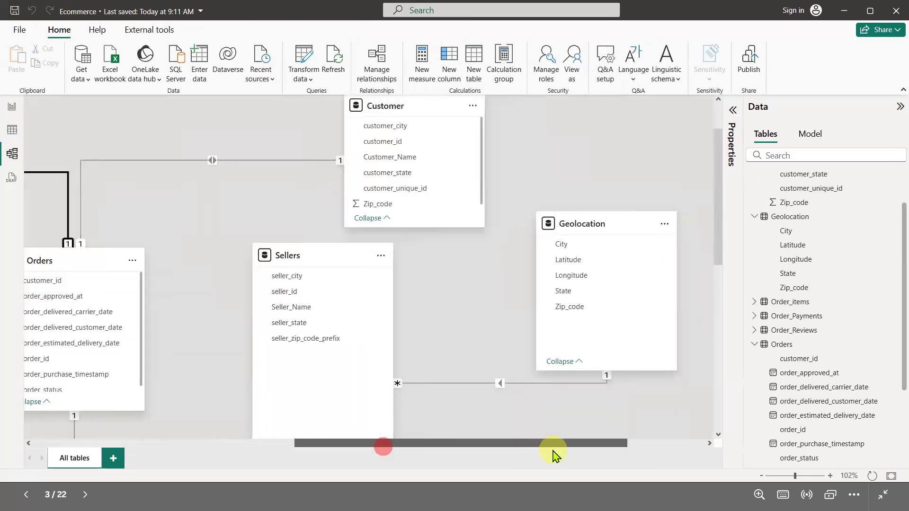
click(211, 161)
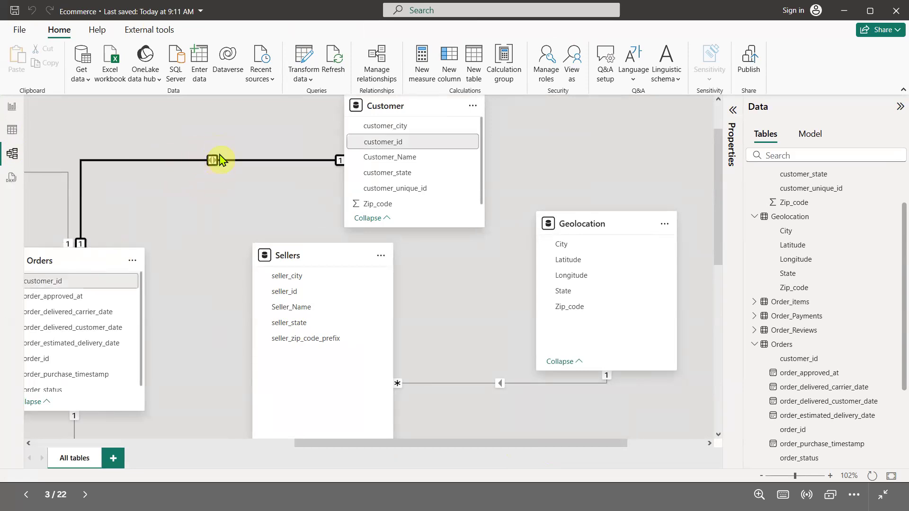
drag(404, 445, 237, 445)
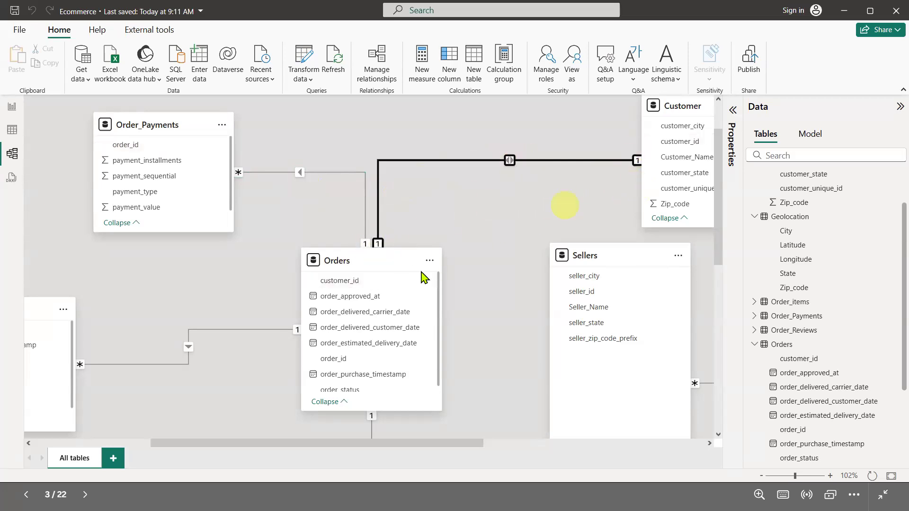
click(365, 244)
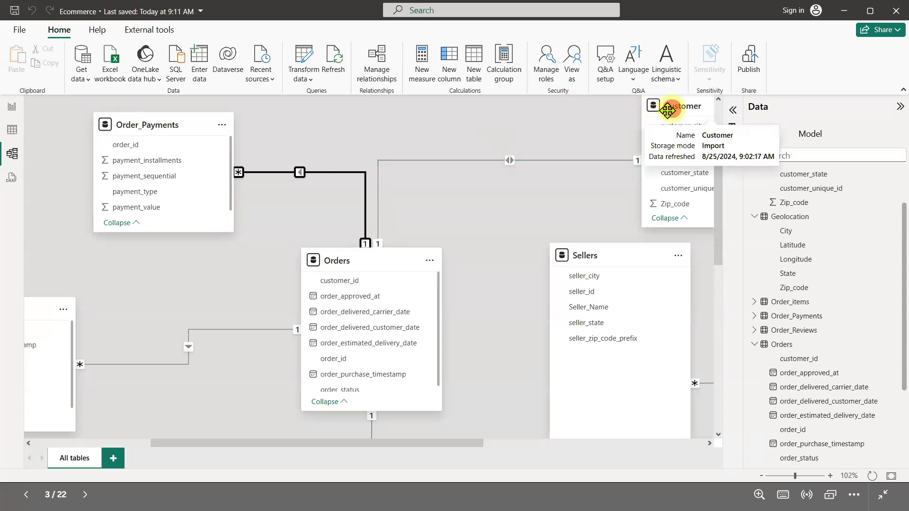
drag(673, 108, 508, 124)
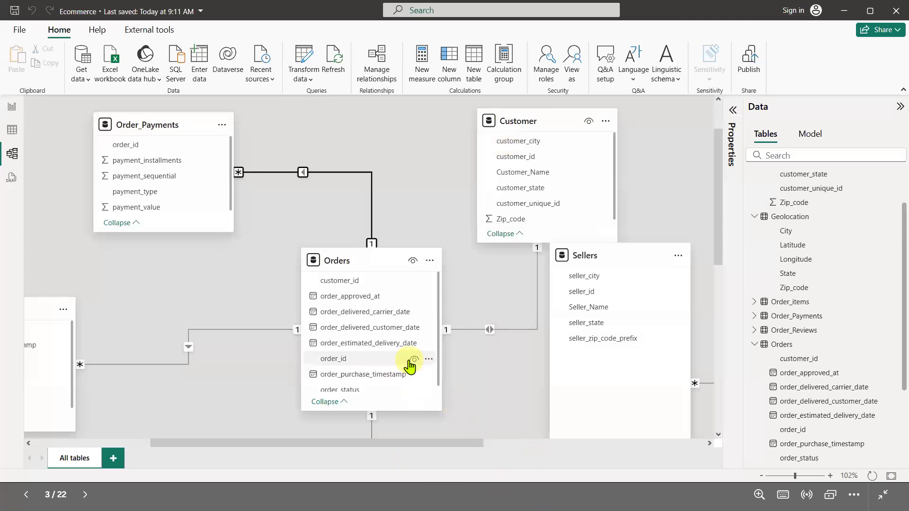
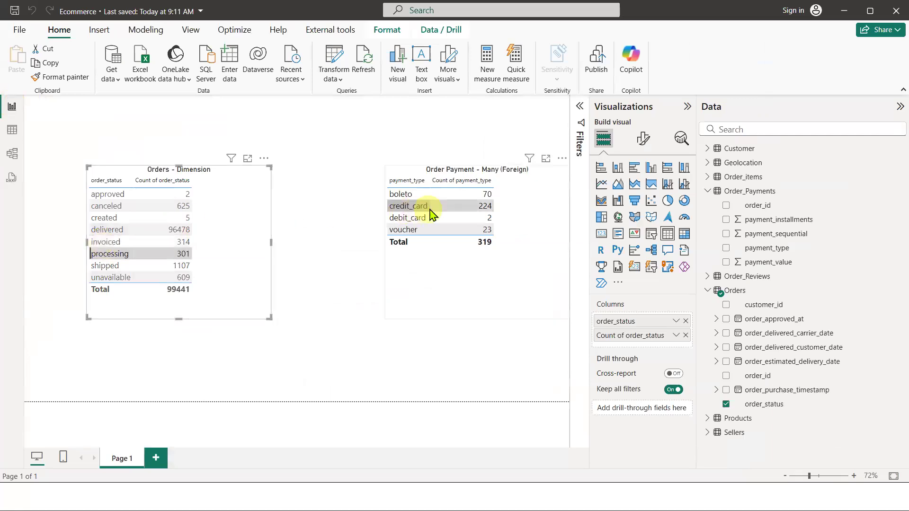
Select and clear the processing status in the orders report table to check how it filters the payment-type table
click(133, 254)
click(133, 253)
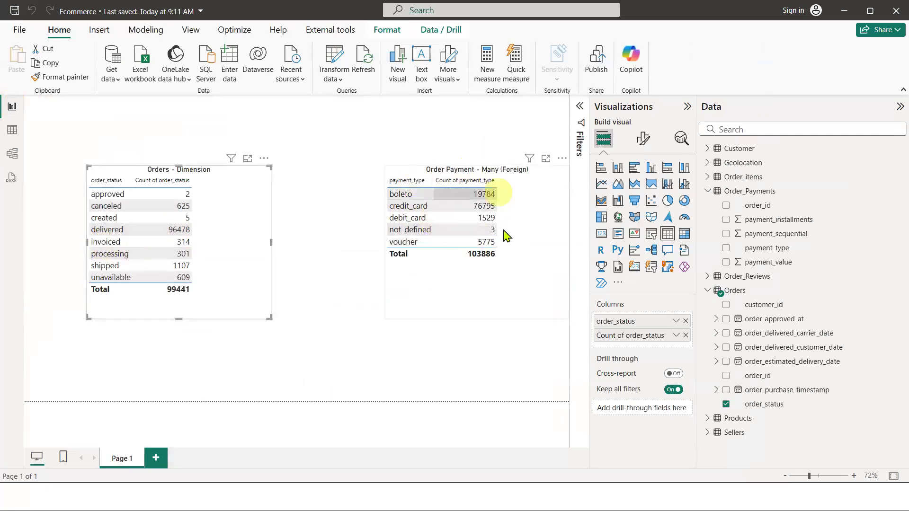
click(122, 254)
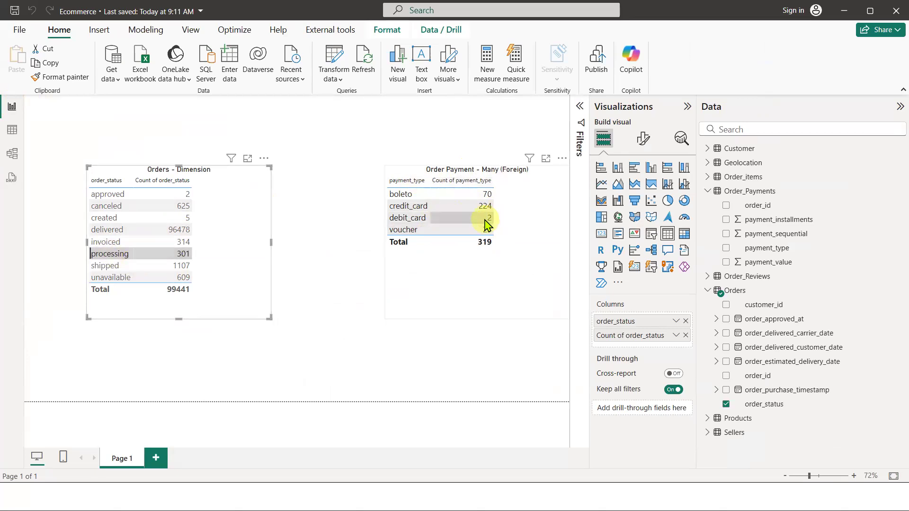
click(146, 251)
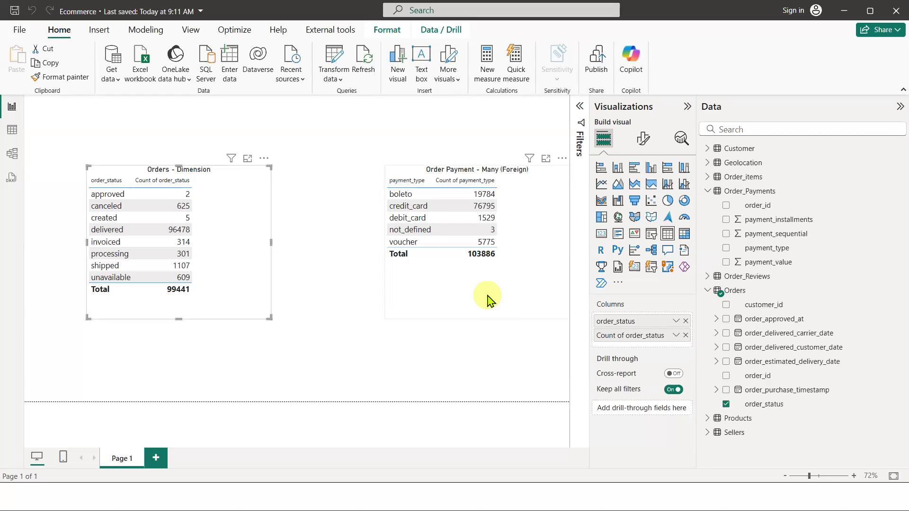
Open the model diagram and highlight the Orders relationships with Order_Payments, Customer and Sellers
click(13, 154)
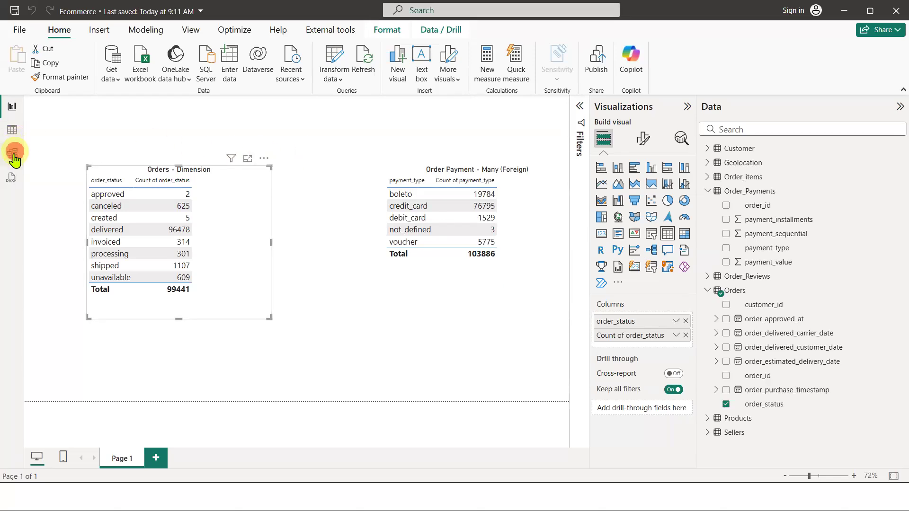
click(302, 172)
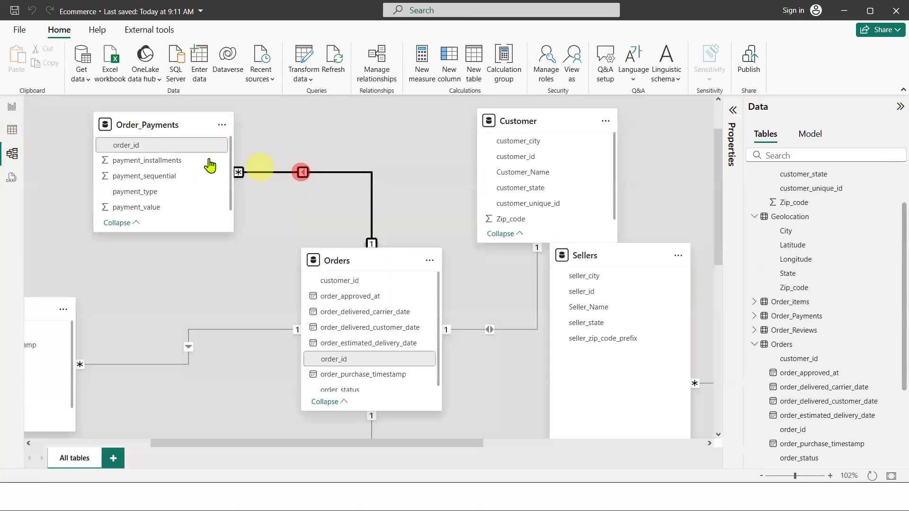
click(301, 172)
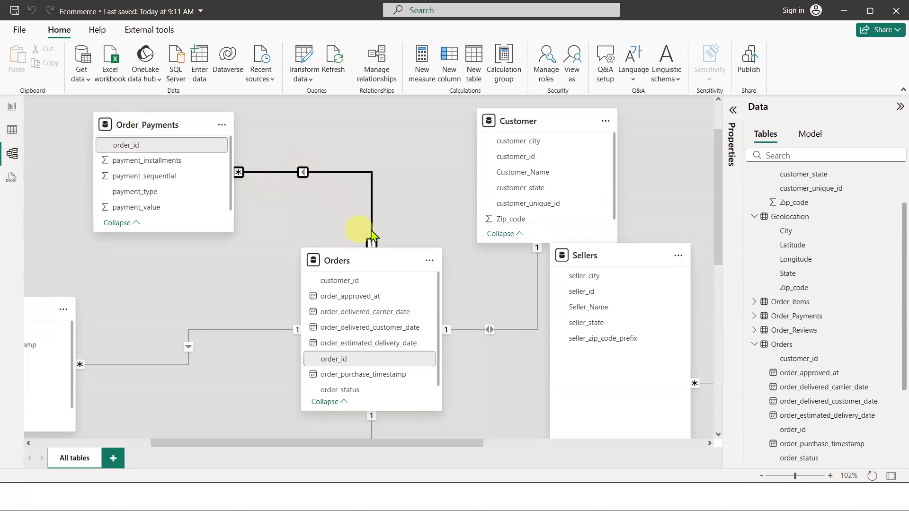
click(490, 330)
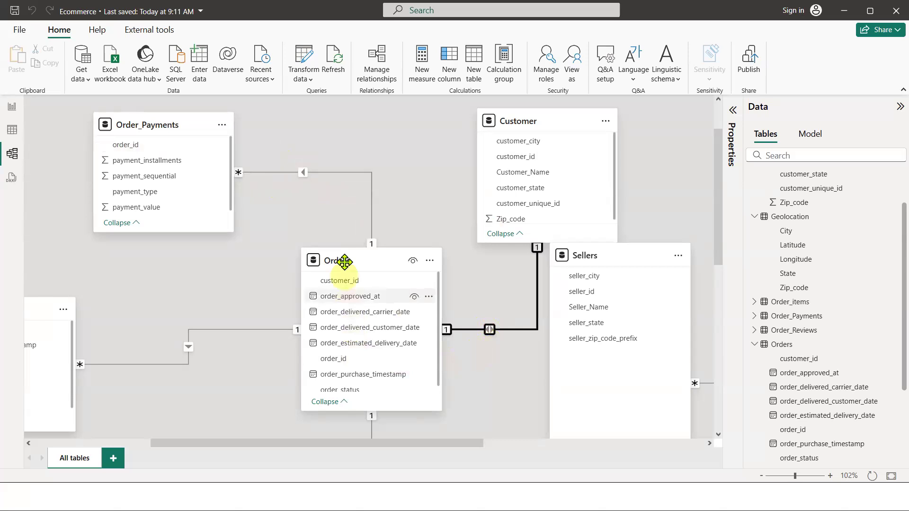
click(554, 117)
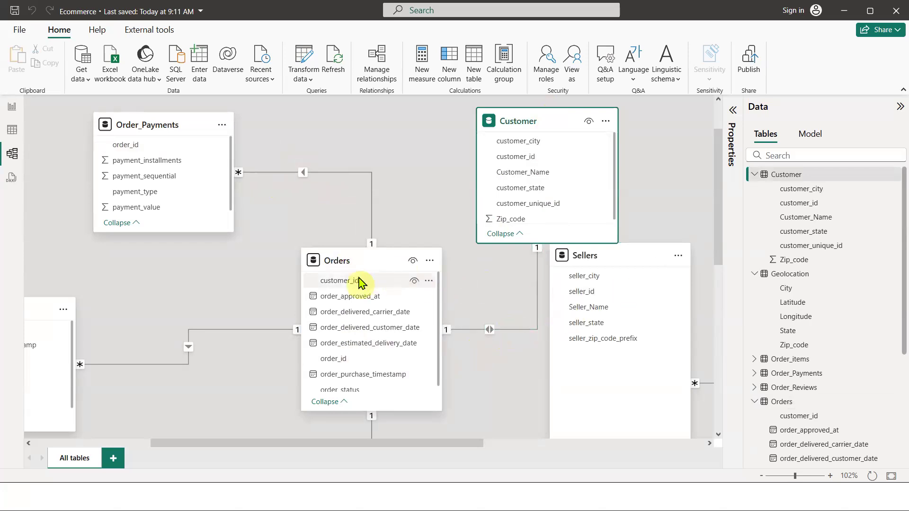
mouse_move(353, 272)
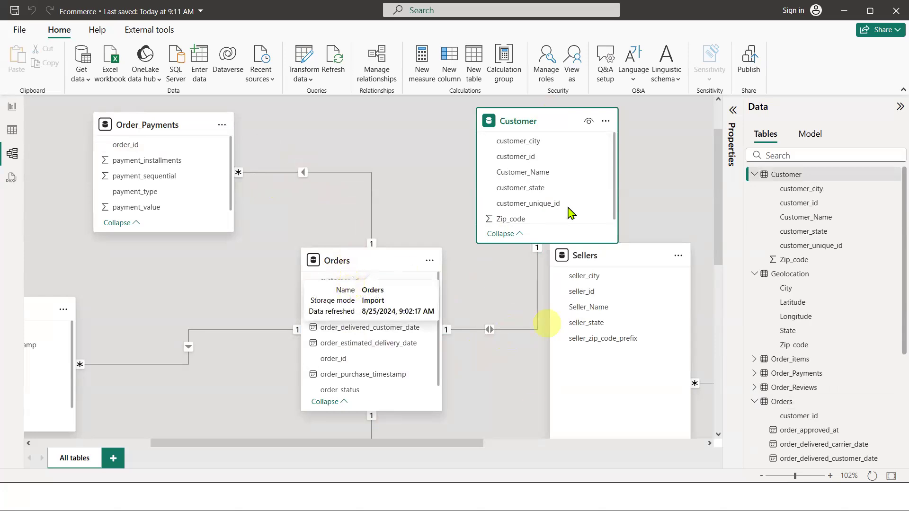
click(543, 123)
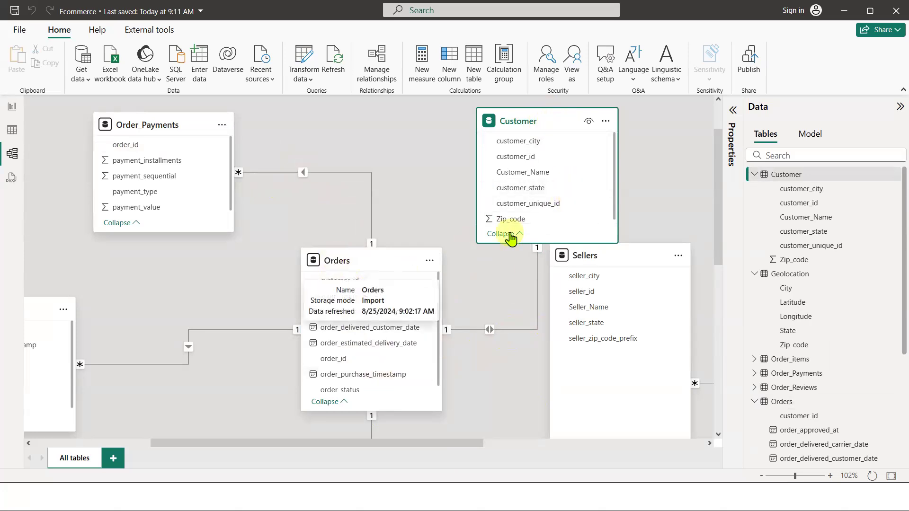
click(369, 259)
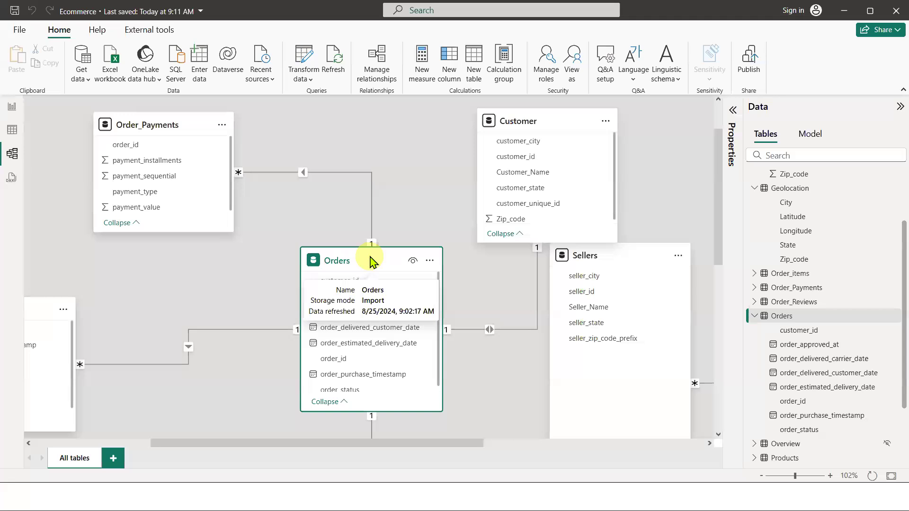
click(490, 330)
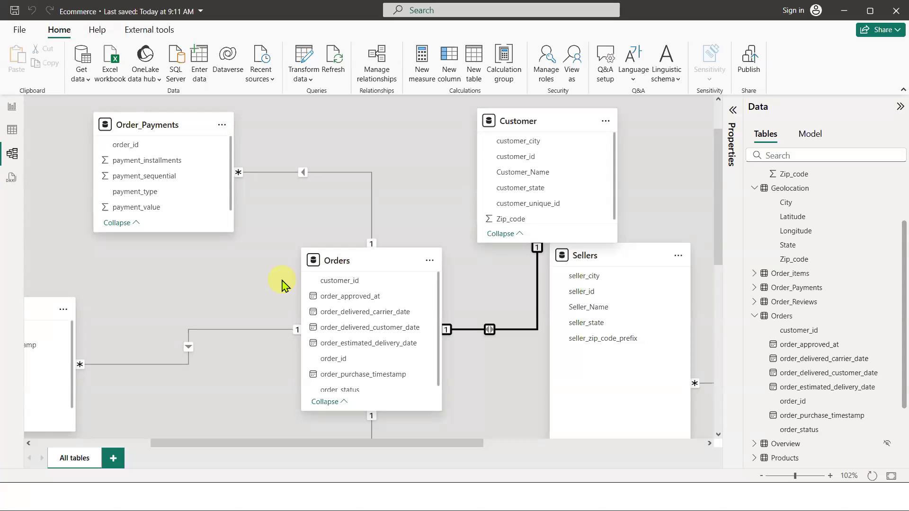
Inspect the order_id key columns in the Orders and Order_Payments tables
click(347, 258)
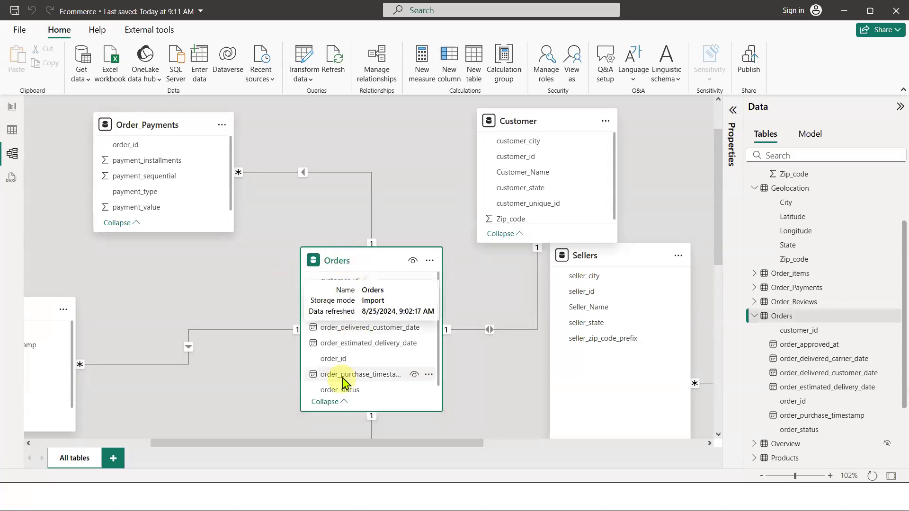
click(340, 360)
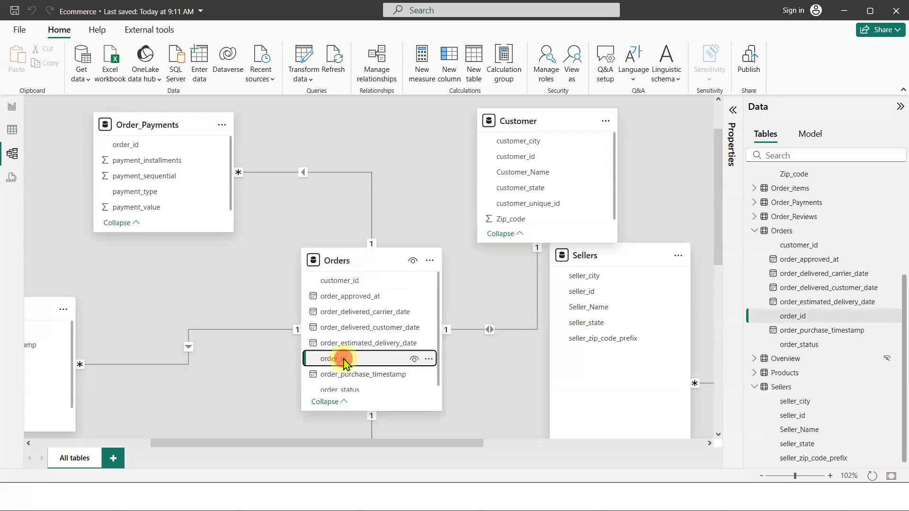
click(151, 123)
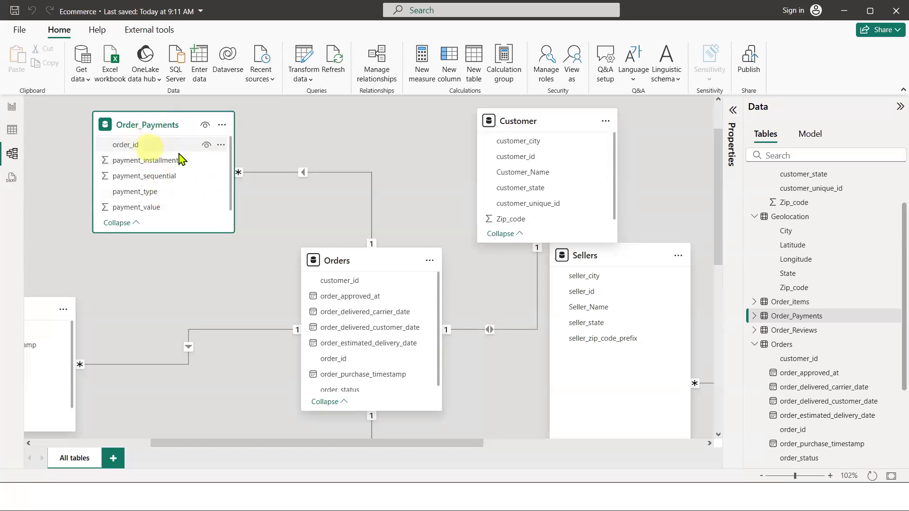
click(147, 146)
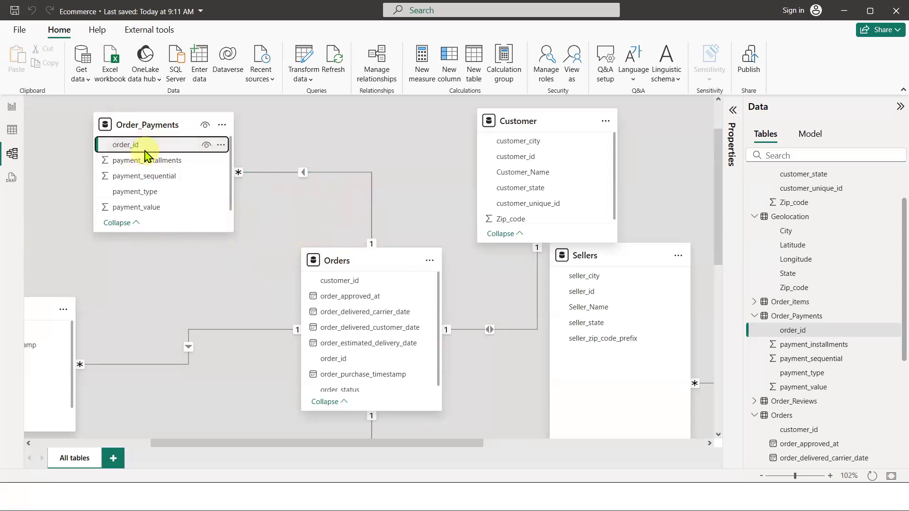
mouse_move(147, 122)
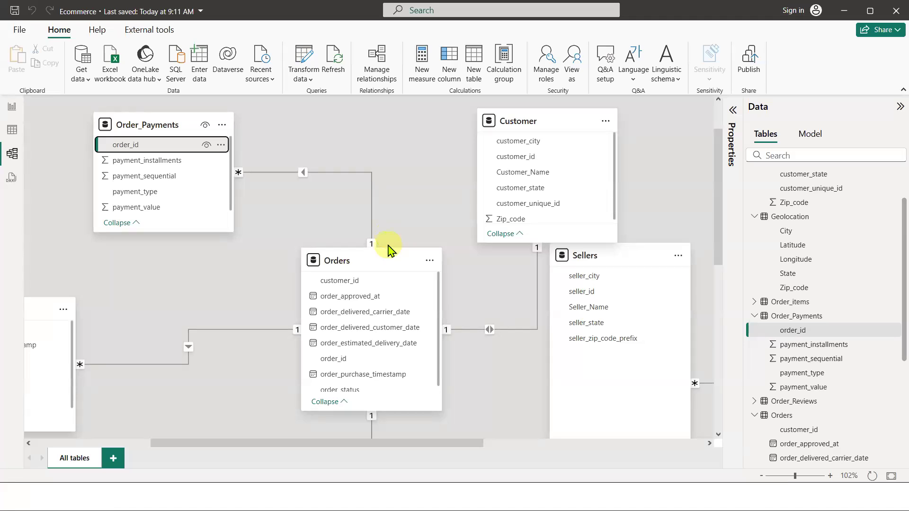
Review the Order_Payments to Orders relationship's cross-filter direction options and close the dialog without changes
click(303, 172)
double_click(303, 173)
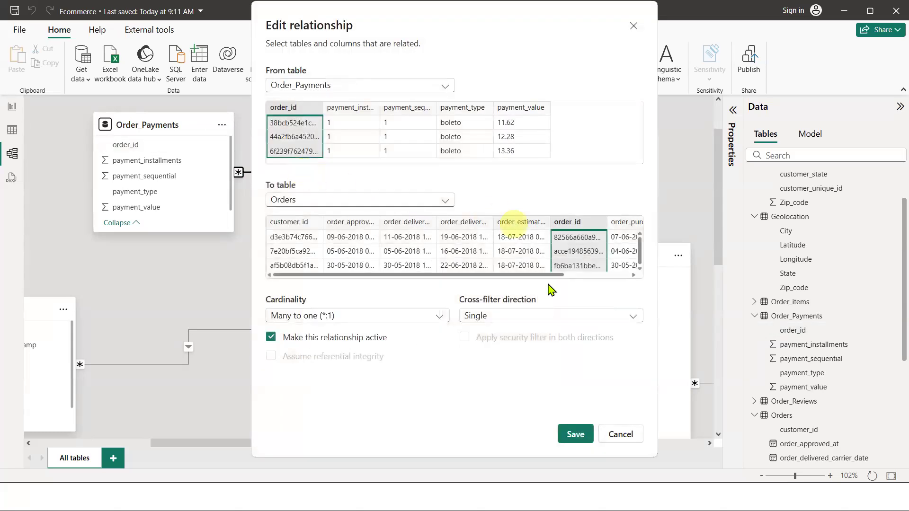
click(493, 317)
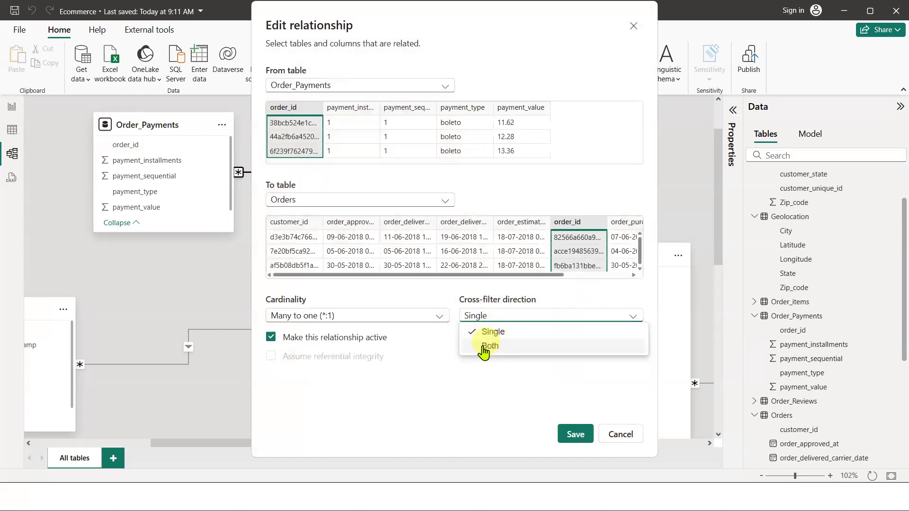
click(410, 390)
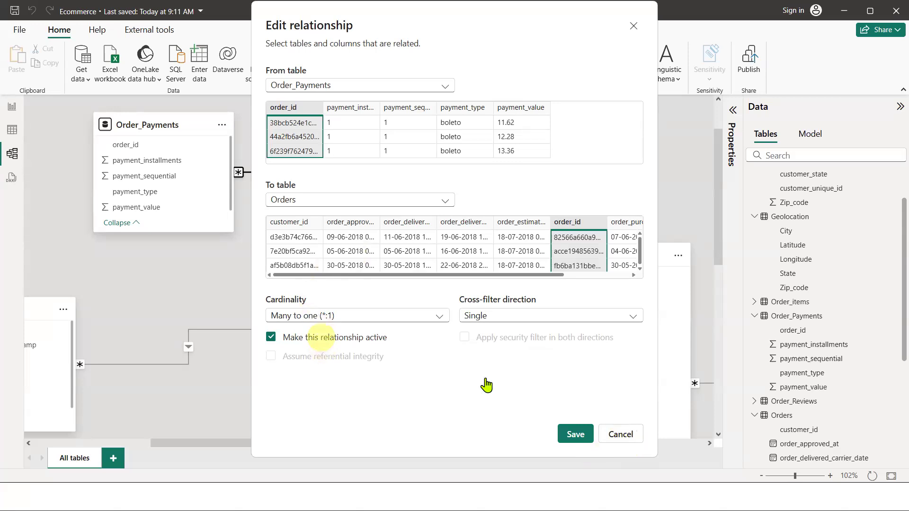
click(628, 436)
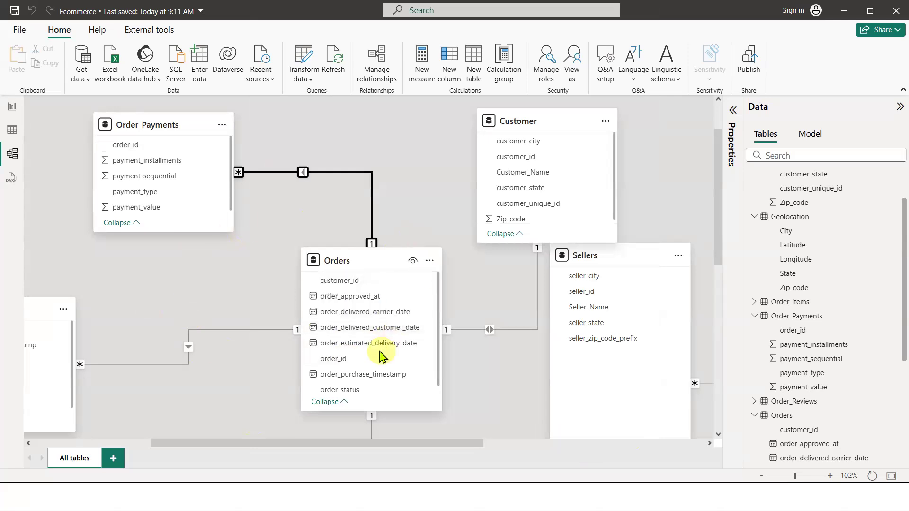
Make the Order_Payments to Orders relationship inactive
click(358, 266)
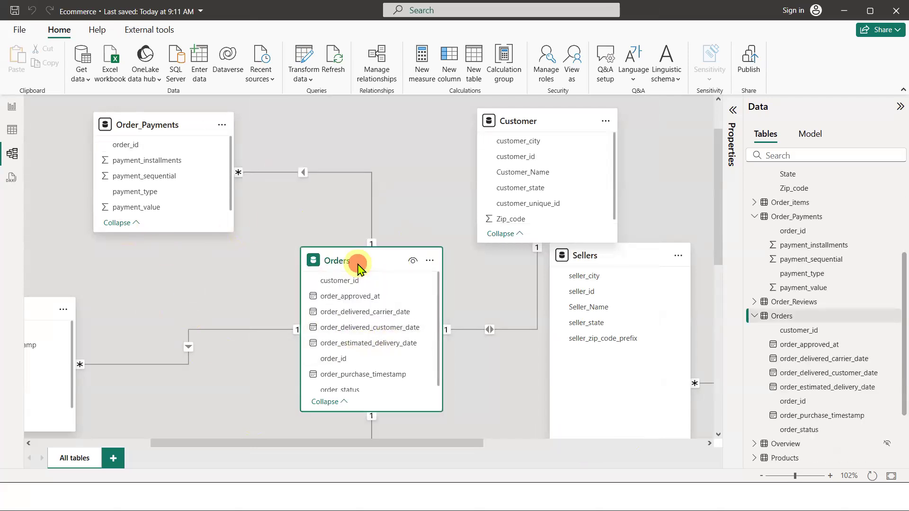
click(160, 124)
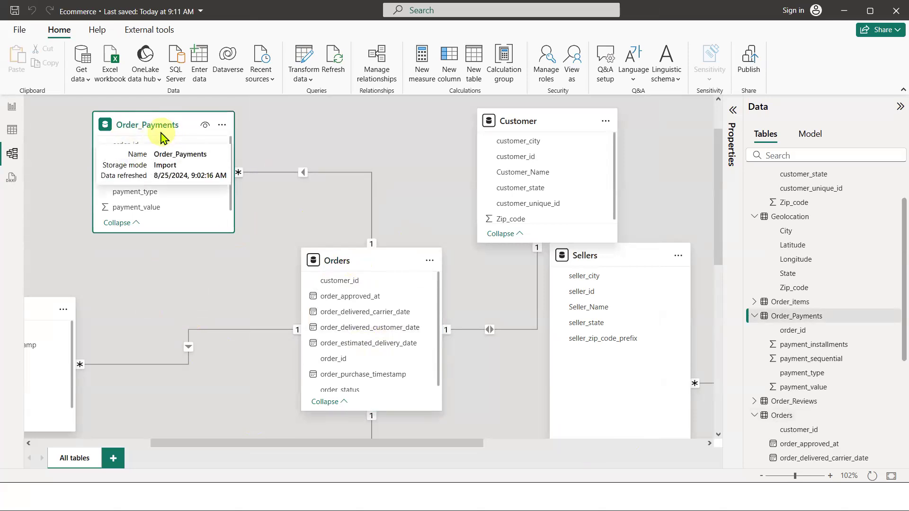
click(304, 172)
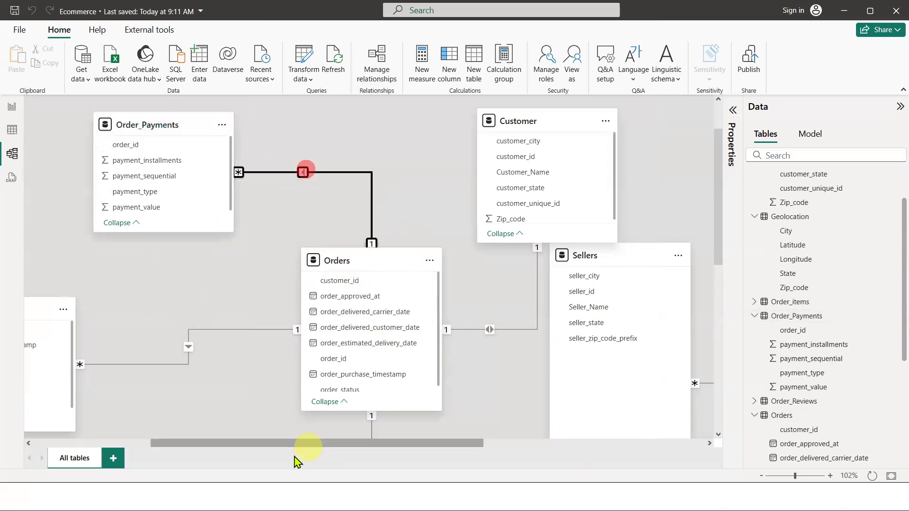
double_click(304, 173)
click(307, 340)
click(573, 433)
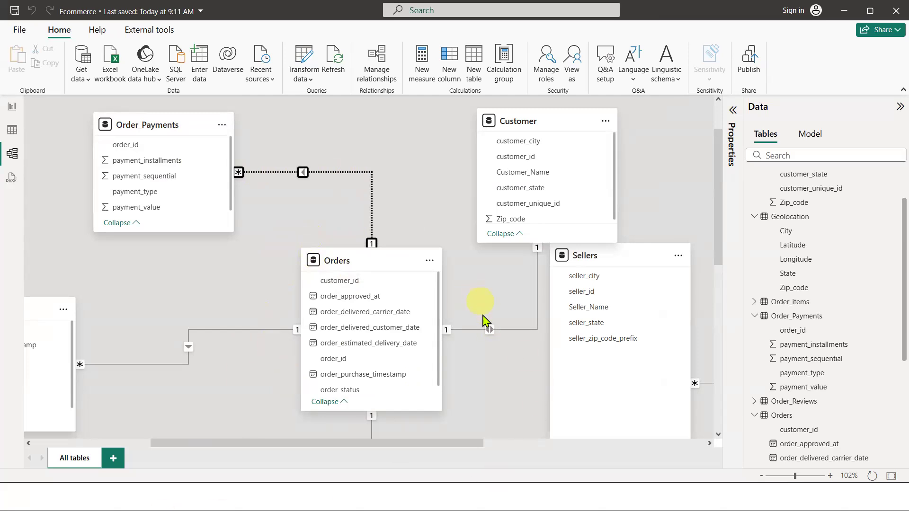
Reactivate the Order_Payments to Orders relationship
mouse_move(394, 310)
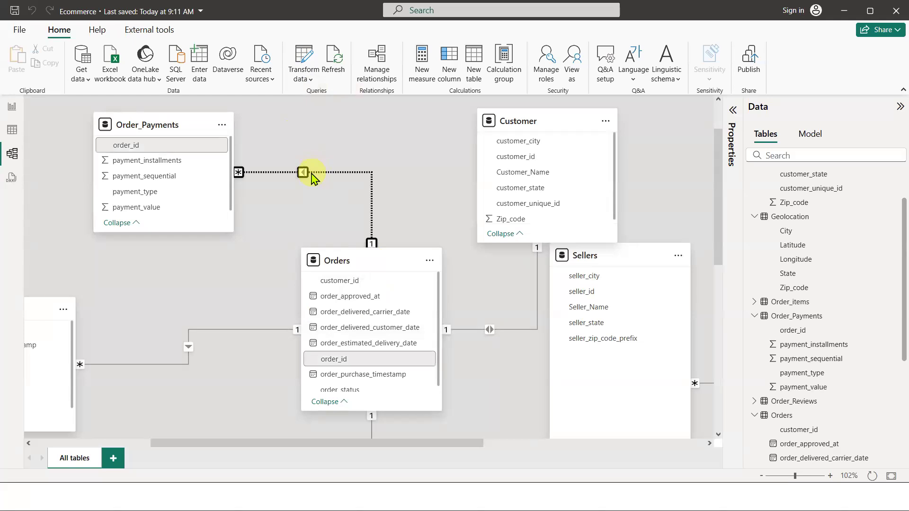
click(148, 124)
click(361, 260)
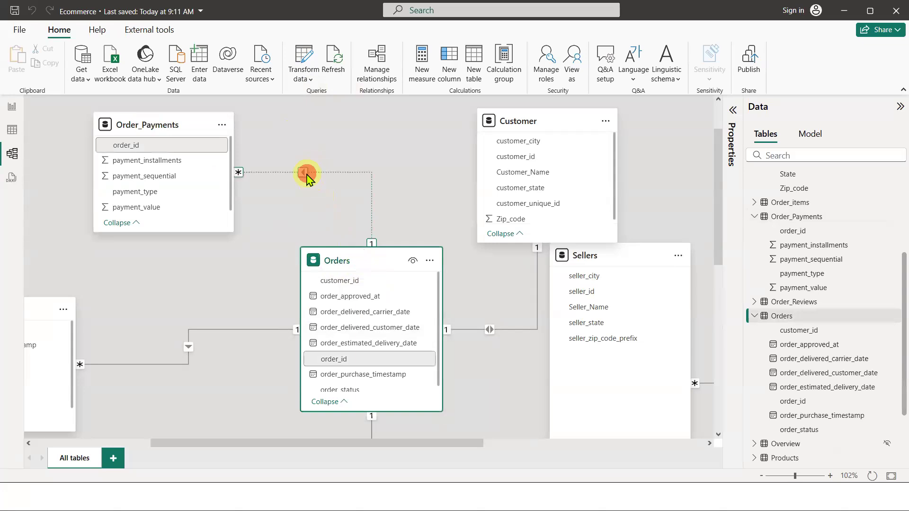
click(306, 174)
double_click(306, 176)
click(335, 339)
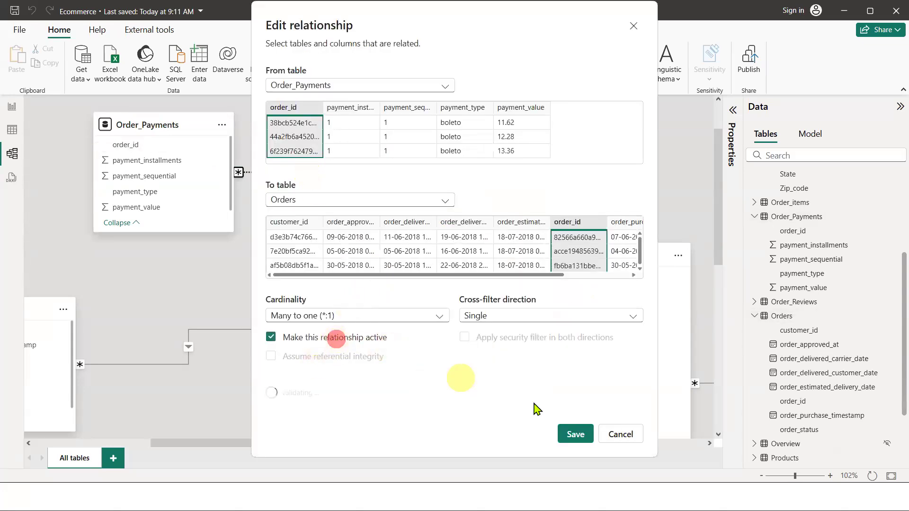
click(576, 435)
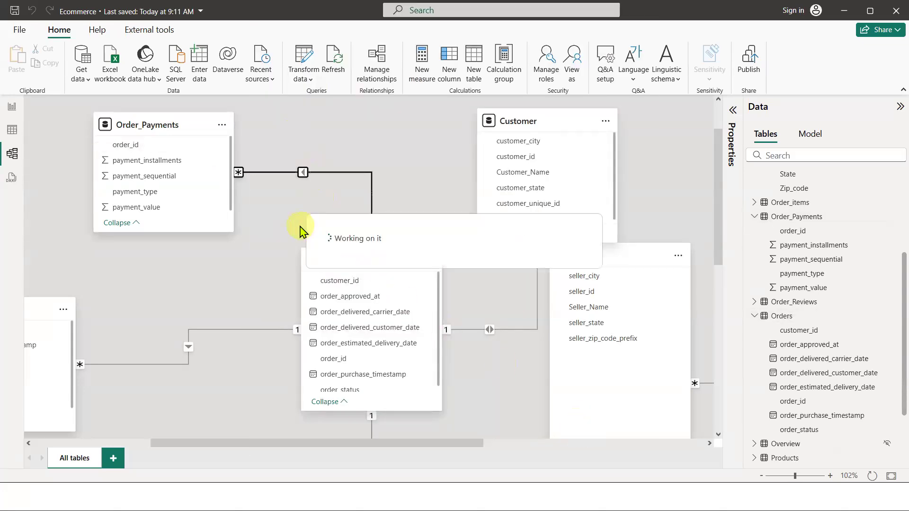
Examine the Orders table in the diagram, selecting its order_delivered_carrier_date column
scroll(436, 298, down, 5)
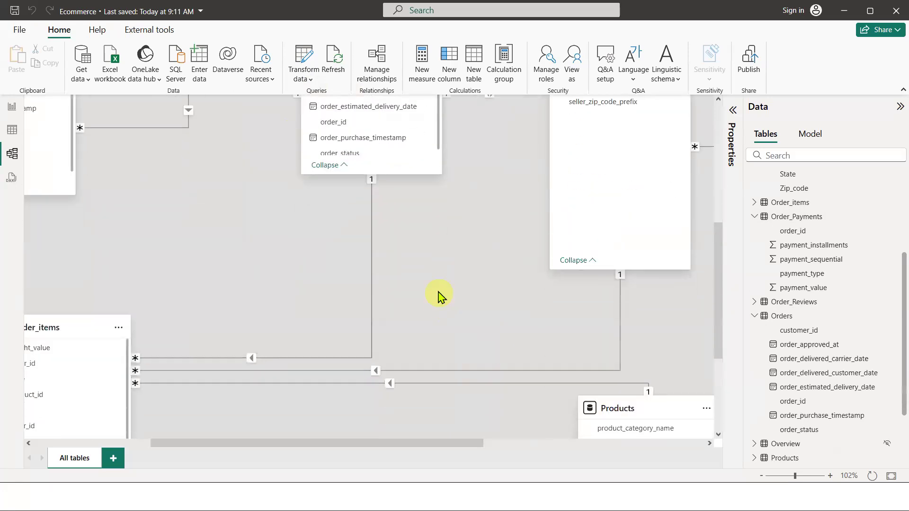
scroll(436, 298, up, 2)
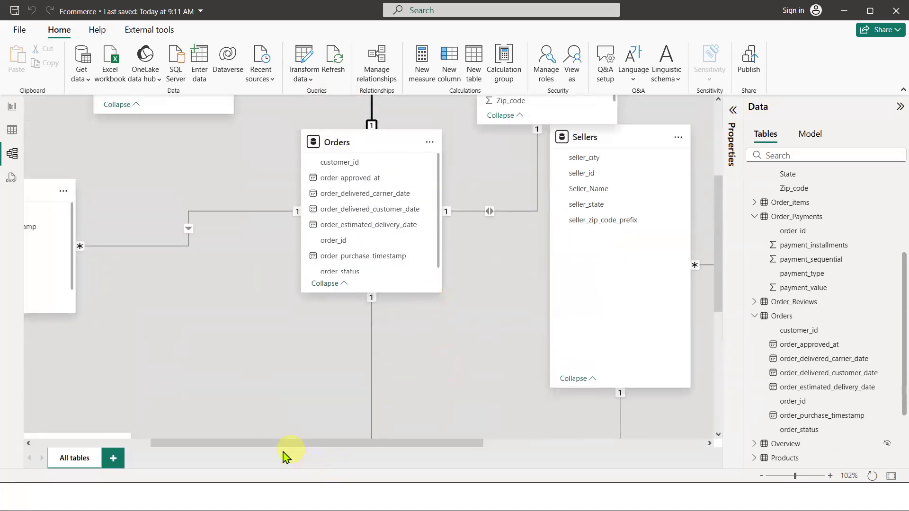
mouse_move(258, 446)
mouse_down()
mouse_move(168, 445)
mouse_move(248, 445)
mouse_up()
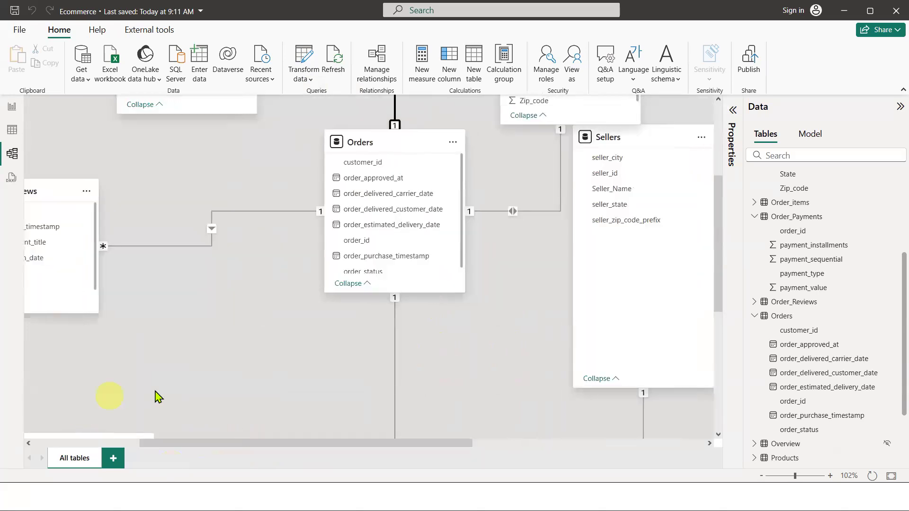
scroll(170, 398, up, 1)
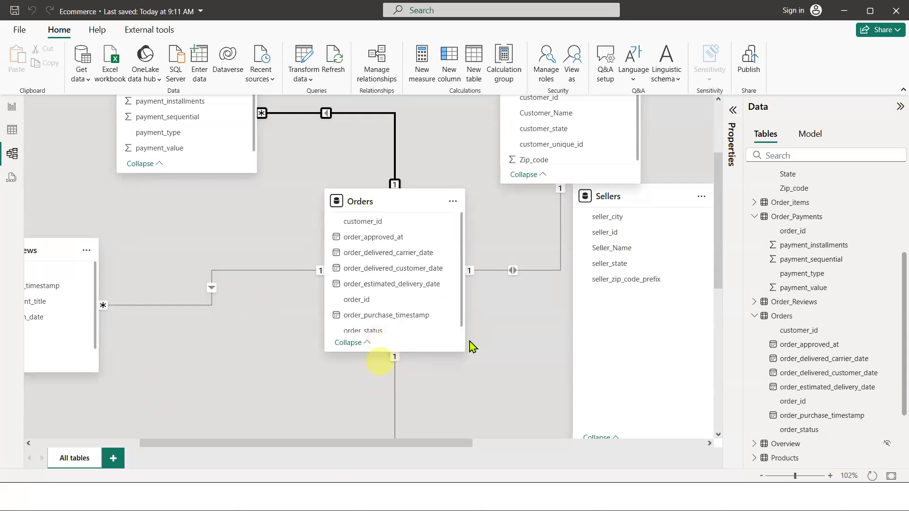
click(380, 207)
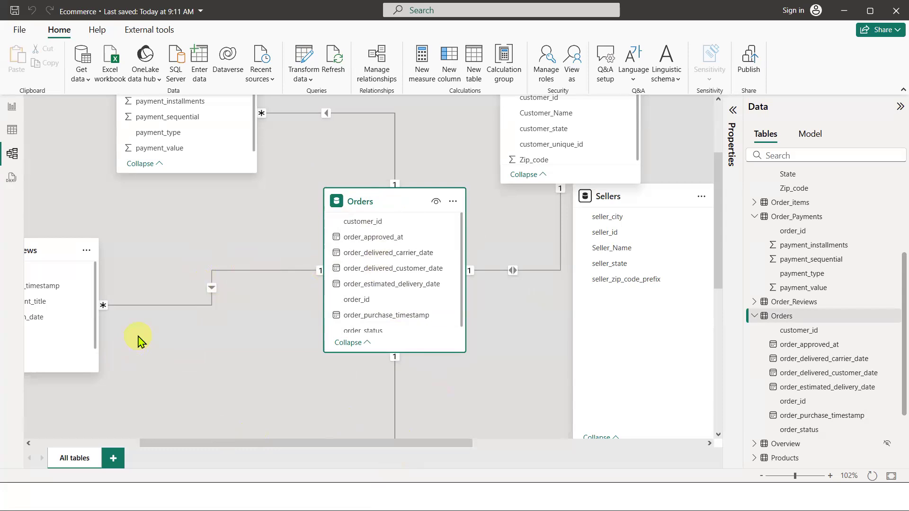
click(396, 253)
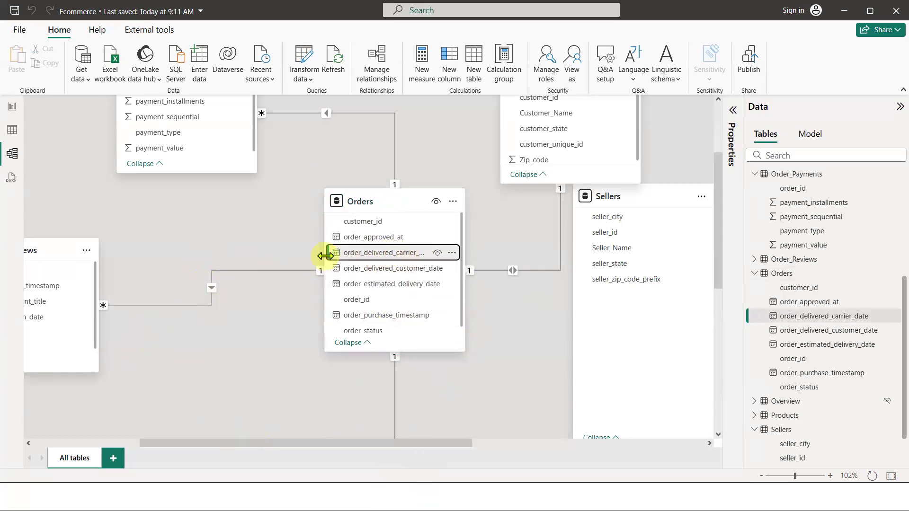
Widen the Orders table card in the diagram so its full column names show, and select its delivery date columns
drag(325, 229, 259, 231)
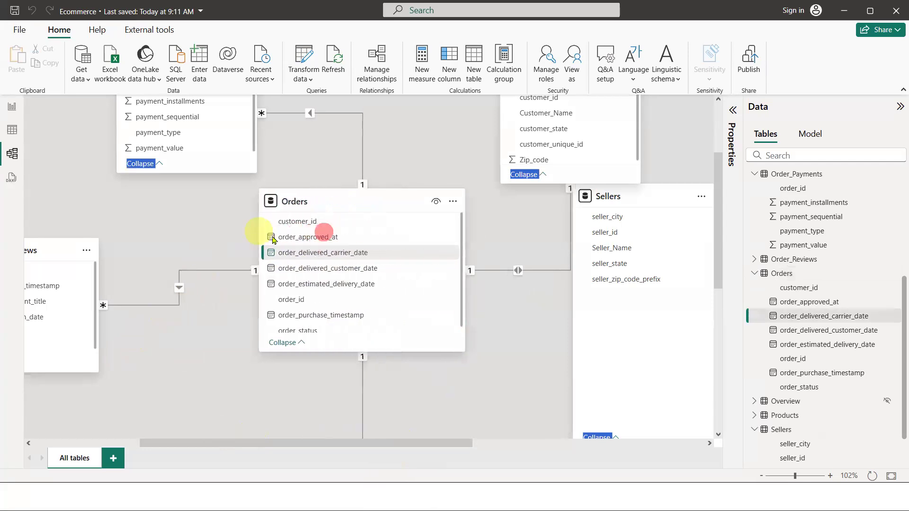
click(388, 270)
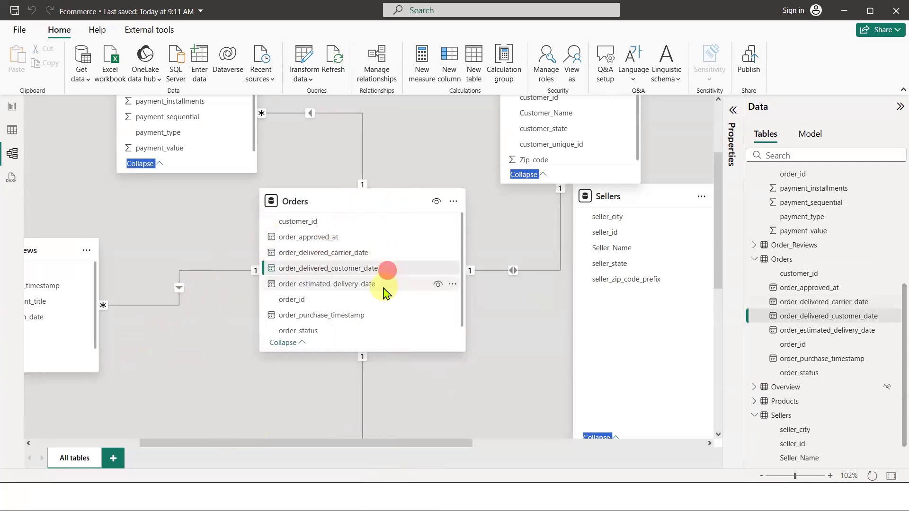
click(385, 290)
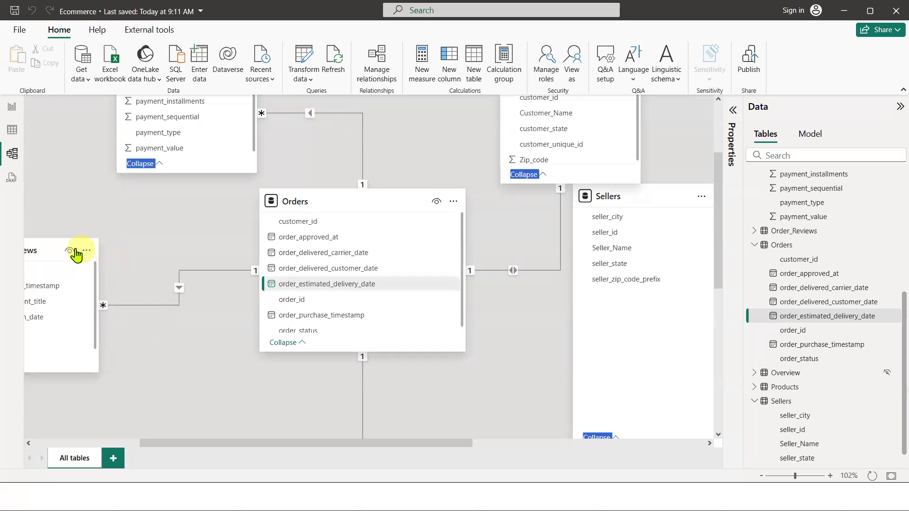
Try to relate Order_Reviews review_creation_date to Orders order_estimated_delivery_date, then cancel the new relationship
drag(39, 257, 80, 229)
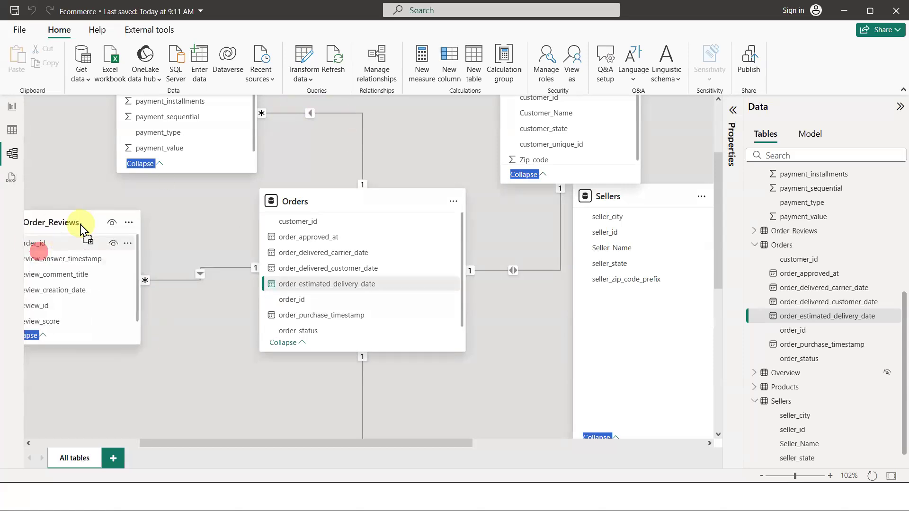
click(68, 292)
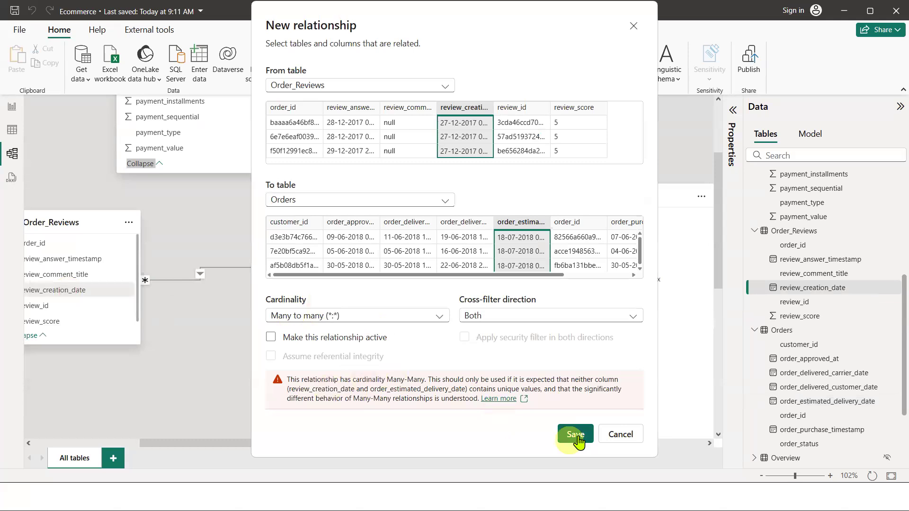
click(619, 442)
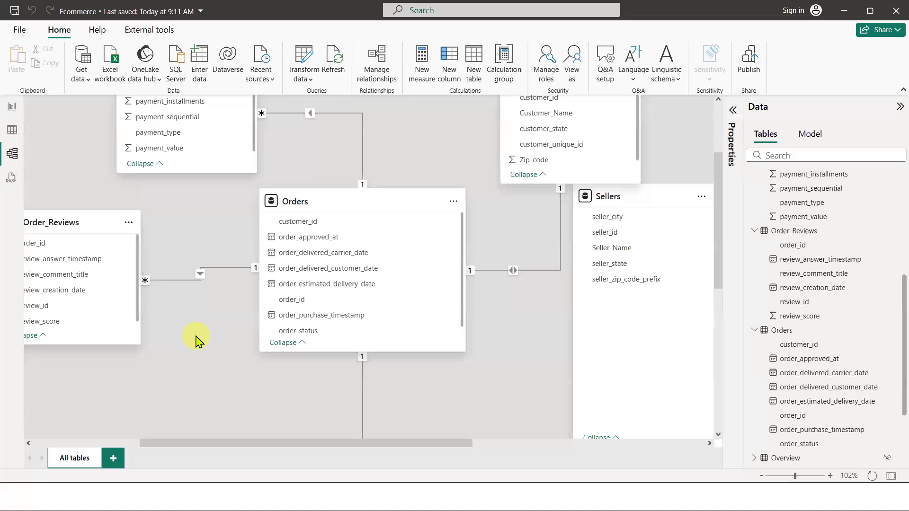
Examine the date columns of the Orders table in the diagram
click(372, 268)
click(374, 285)
click(376, 253)
click(374, 285)
click(373, 269)
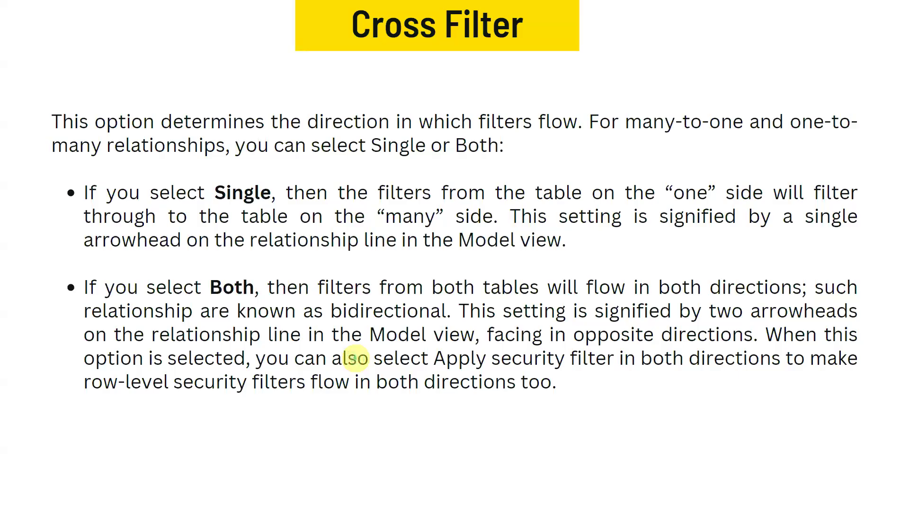
click(754, 337)
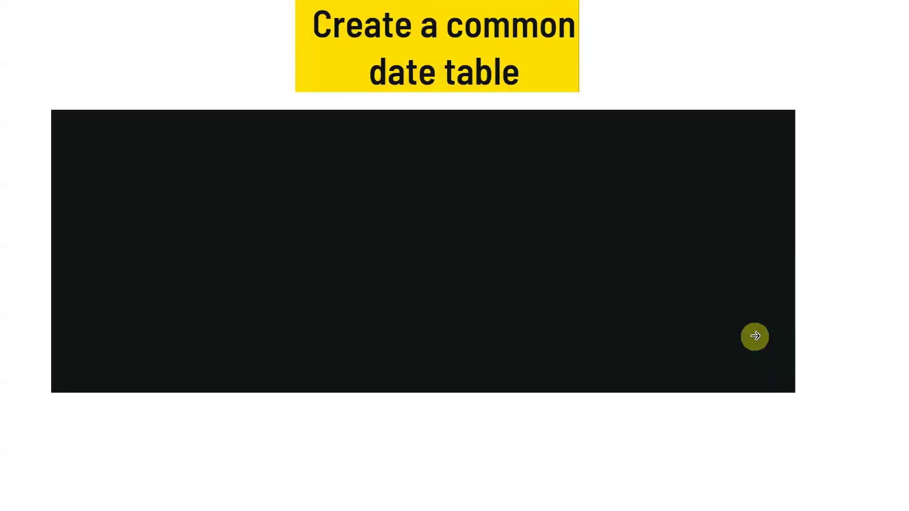
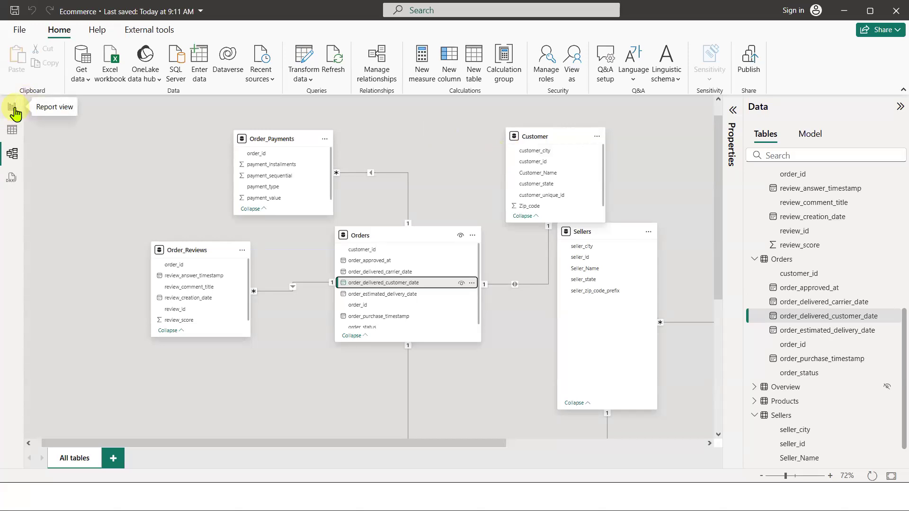
Open the report view and reposition the Orders and Order Payment table visuals closer together on Page 1
click(13, 109)
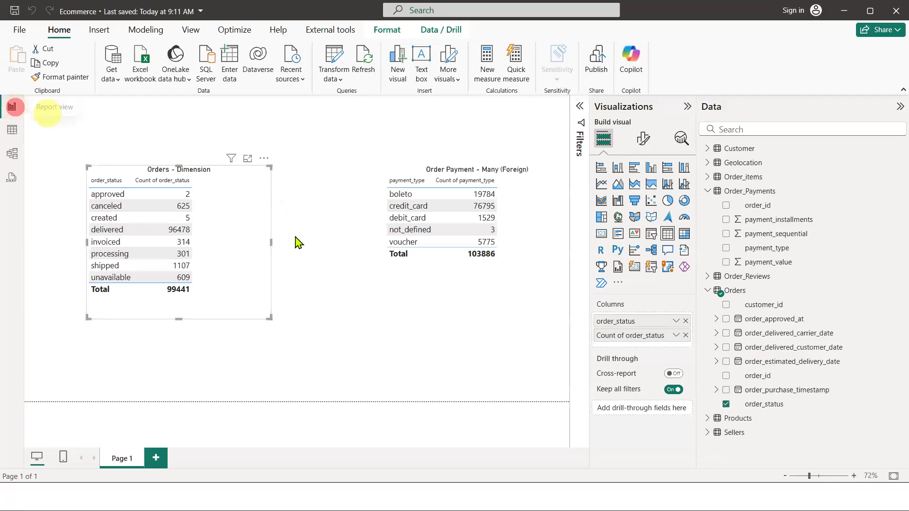
drag(243, 263, 216, 224)
click(454, 290)
drag(359, 264, 317, 264)
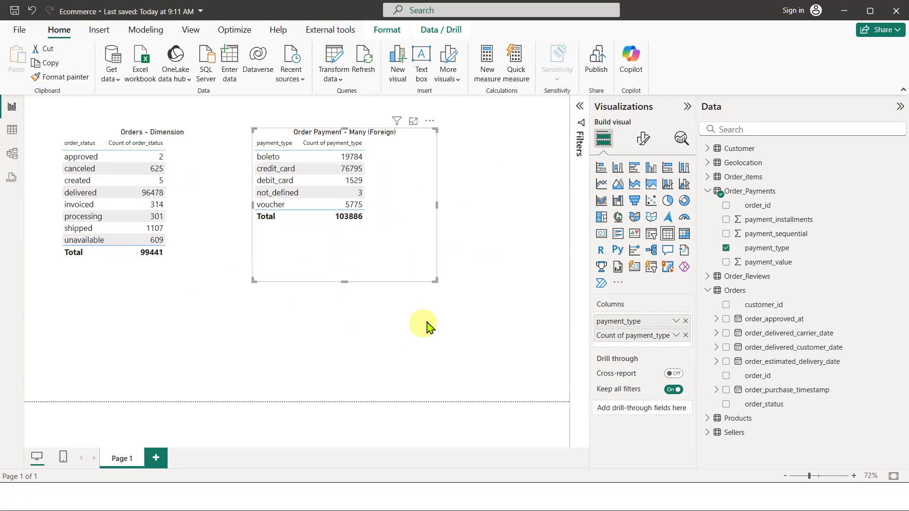
click(433, 341)
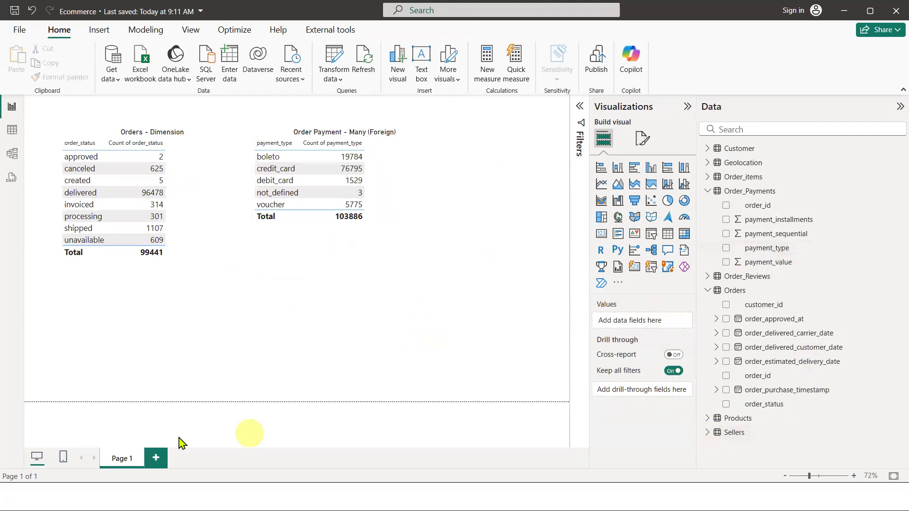
Add a new page with a table of Orders' order_delivered_carrier_date, shown as the raw field instead of Date Hierarchy
click(156, 458)
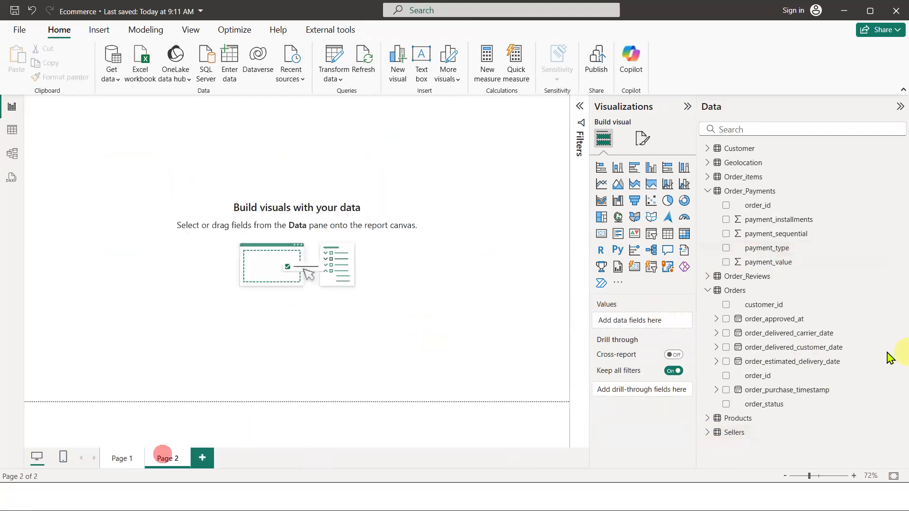
click(726, 333)
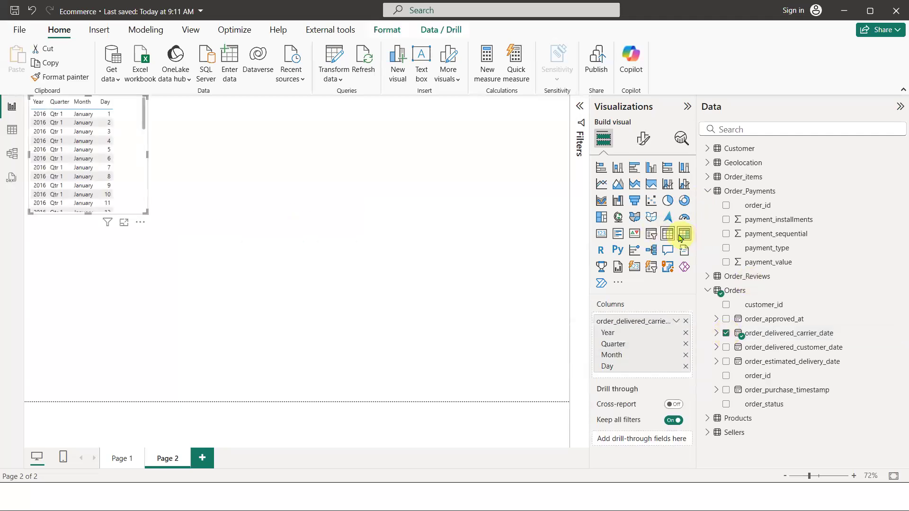
click(676, 321)
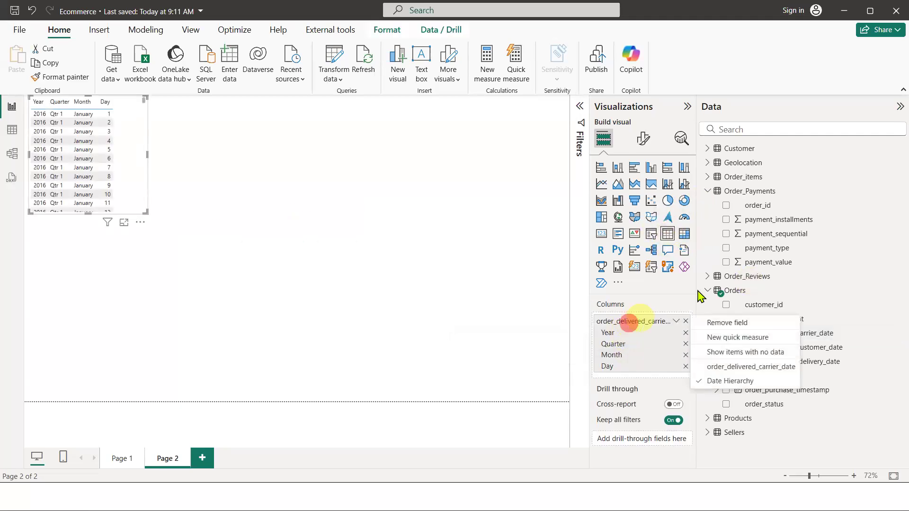
click(726, 366)
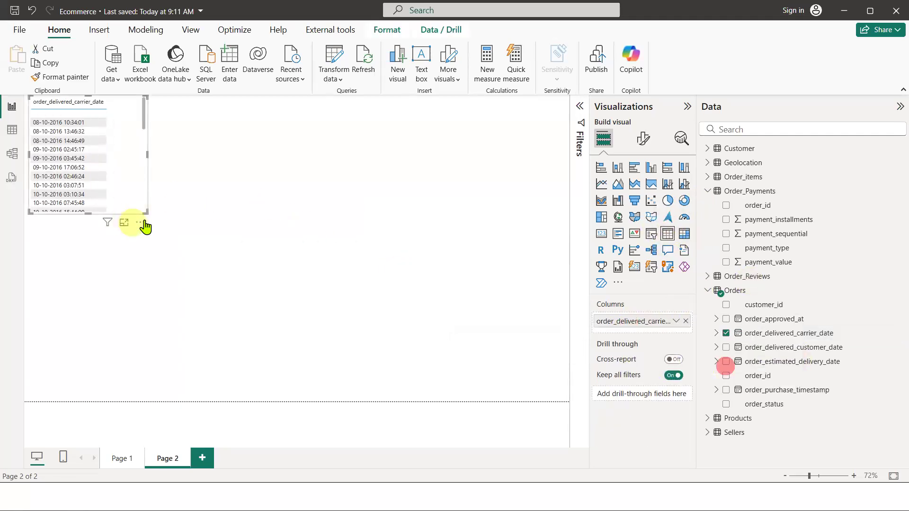
Enlarge the date table visual and set its values font size to 15
drag(143, 214, 272, 341)
drag(203, 205, 369, 204)
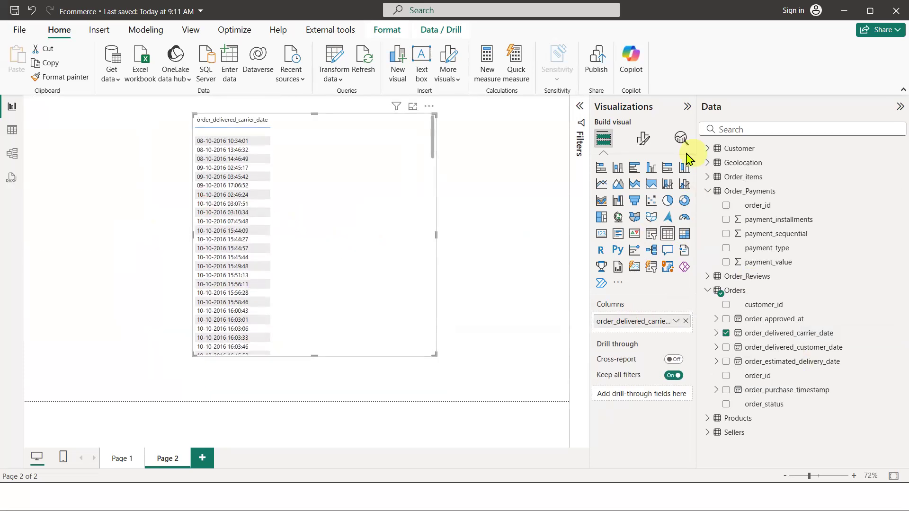
click(643, 138)
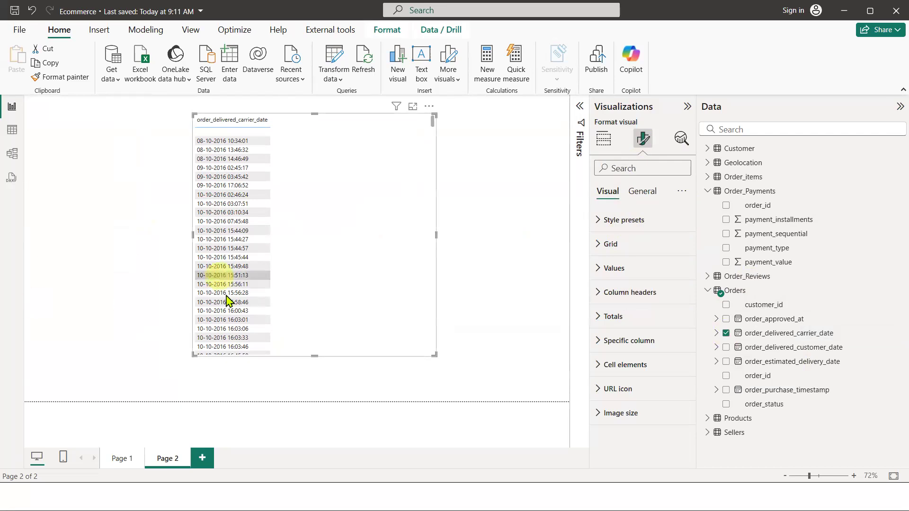
click(615, 271)
click(681, 324)
click(683, 325)
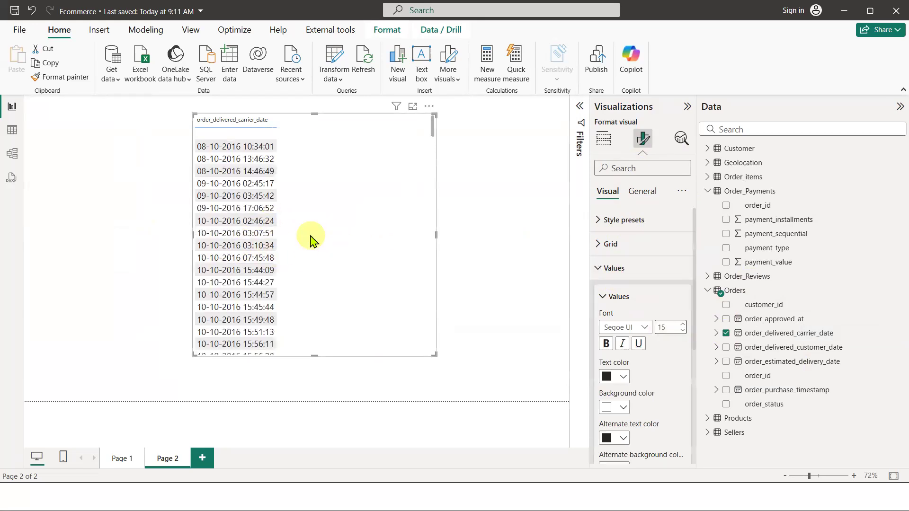
Move the date table visual toward the left side of the canvas
scroll(256, 212, down, 10)
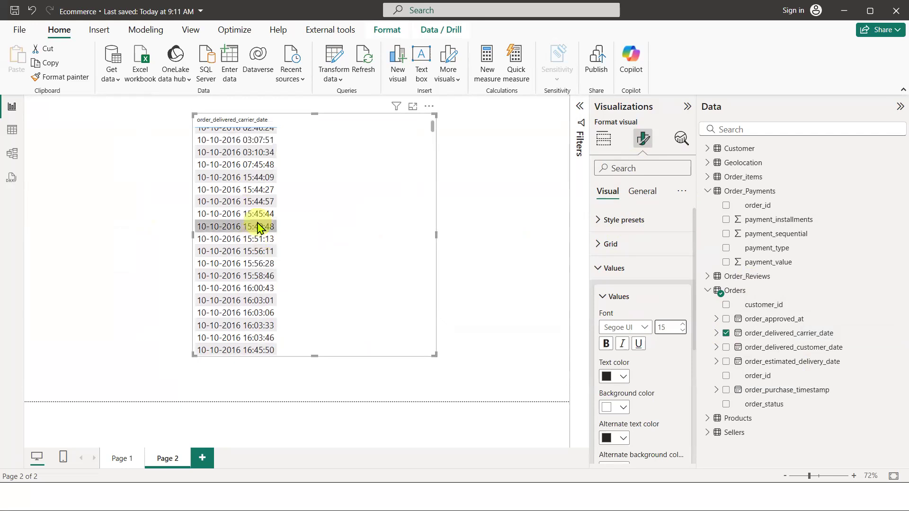
scroll(256, 233, down, 2)
scroll(254, 230, up, 10)
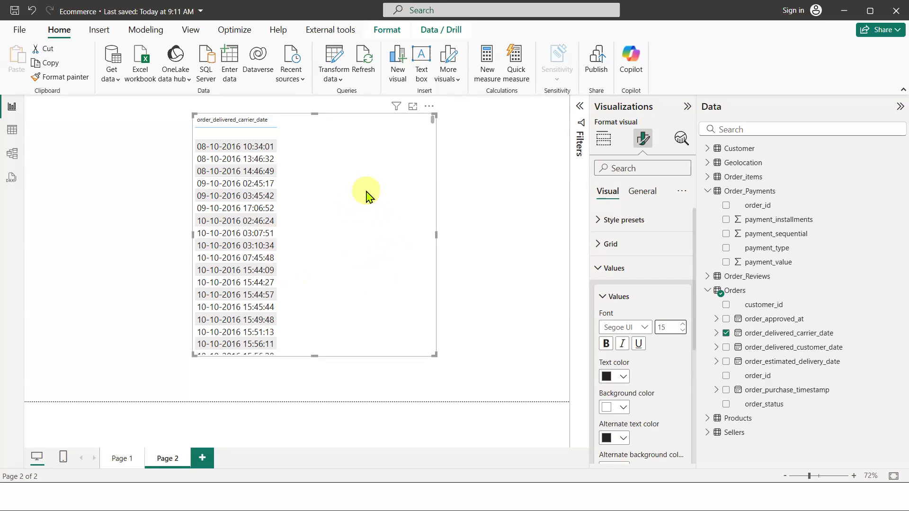
mouse_move(364, 250)
mouse_down()
mouse_move(389, 265)
mouse_move(405, 261)
mouse_up()
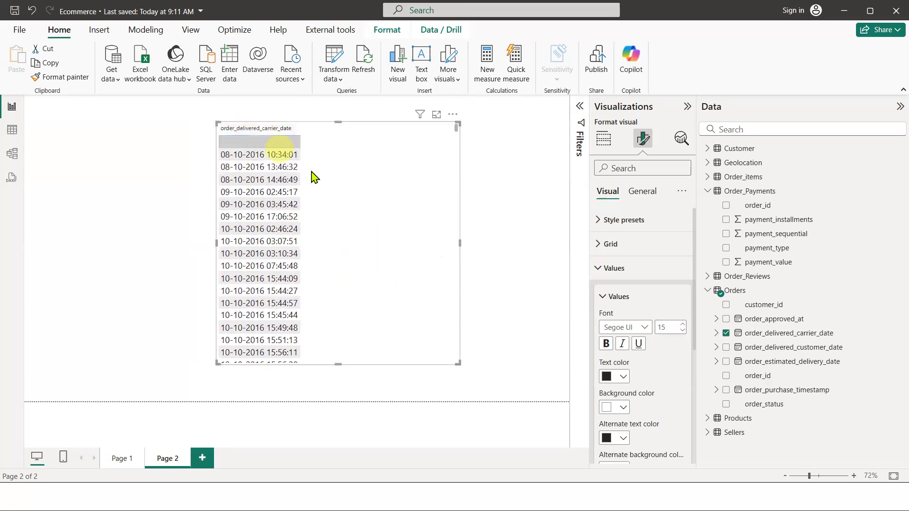
drag(376, 219, 272, 224)
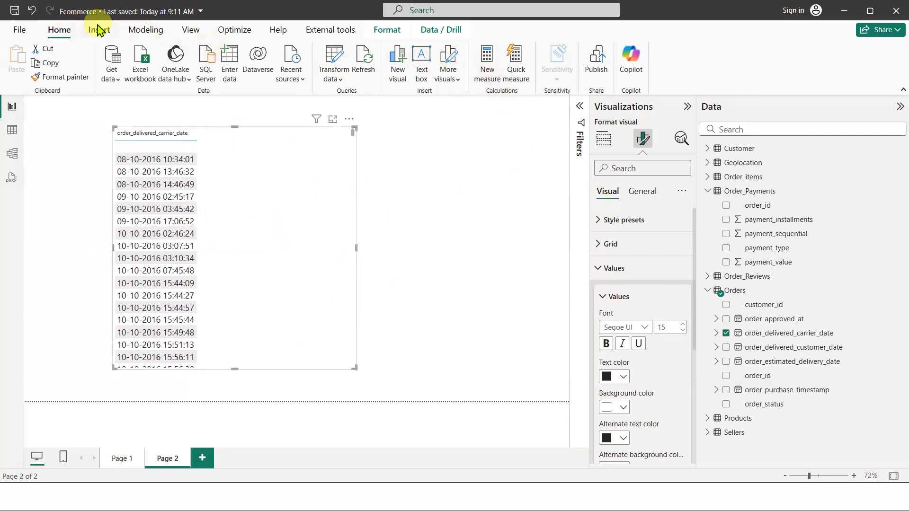
click(139, 30)
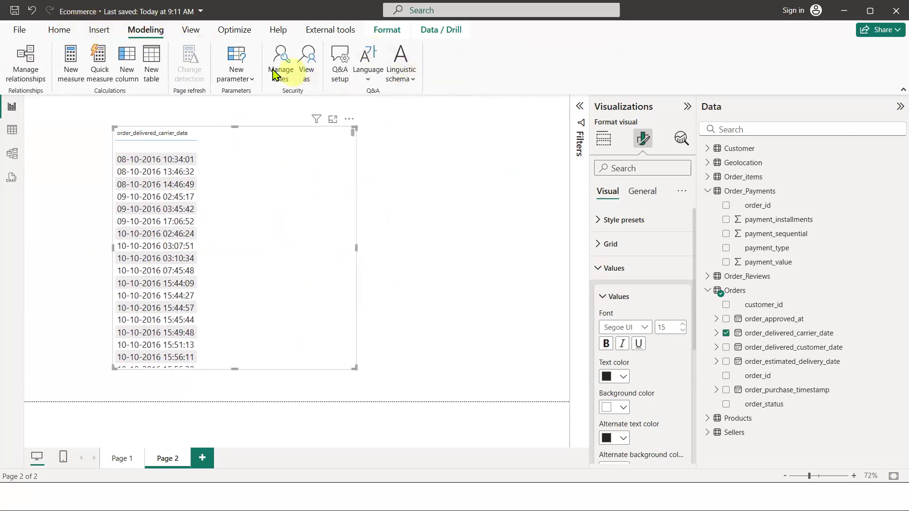
click(308, 234)
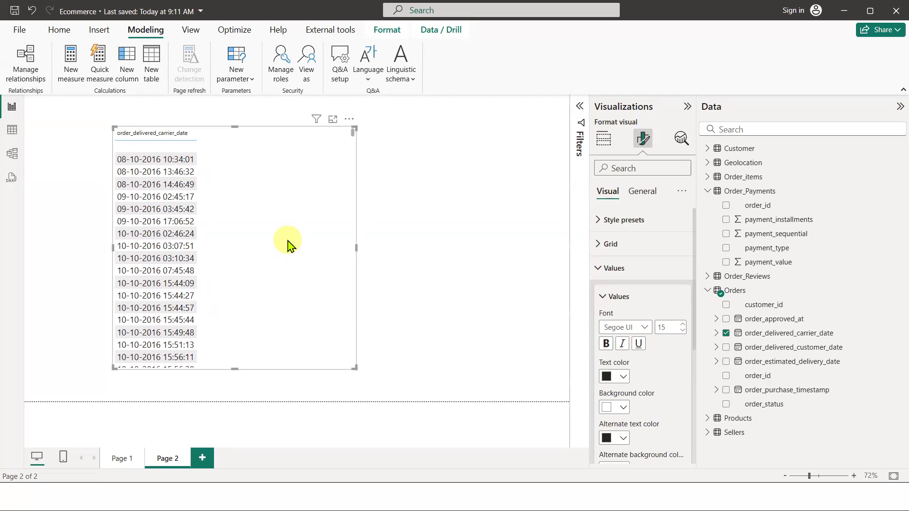
click(132, 233)
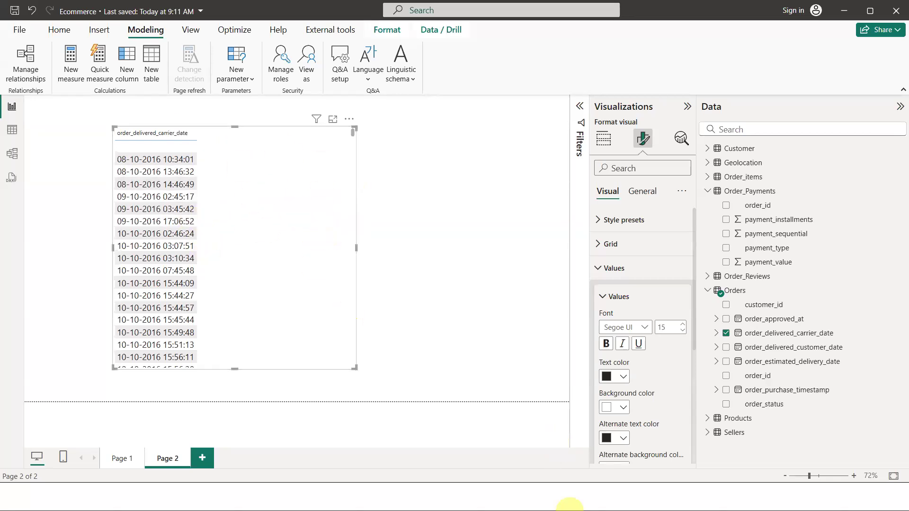
Switch to the Canva presentation slide about creating a common date table
key(alt+Tab)
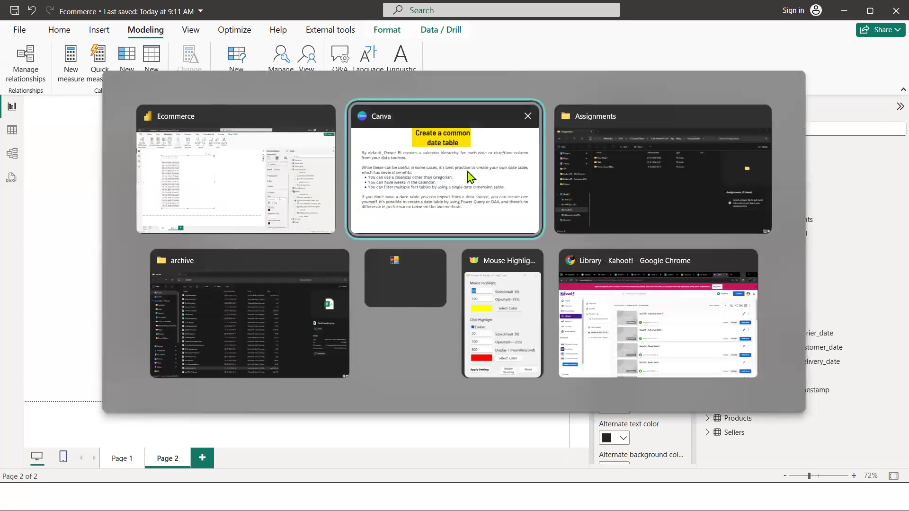
click(469, 179)
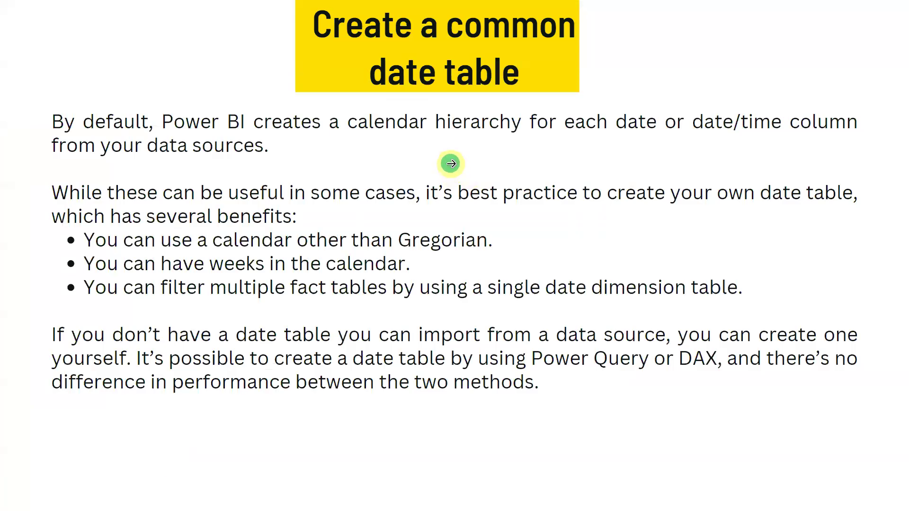